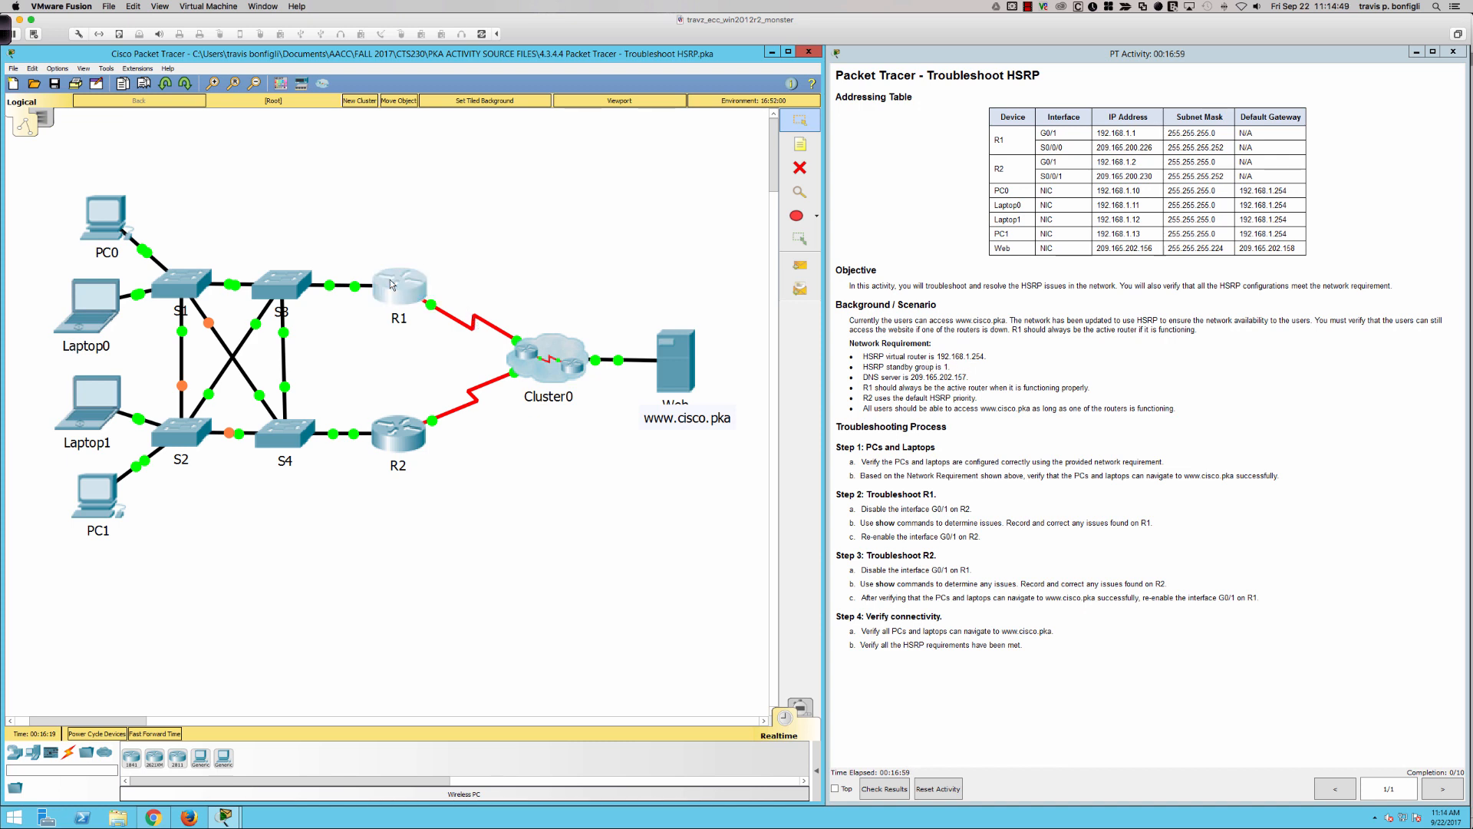
# - Open router R1's command-line interface in an enlarged window and bring up its user prompt
pyautogui.click(399, 286)
pyautogui.moveTo(613, 266); pyautogui.dragTo(85, 97)
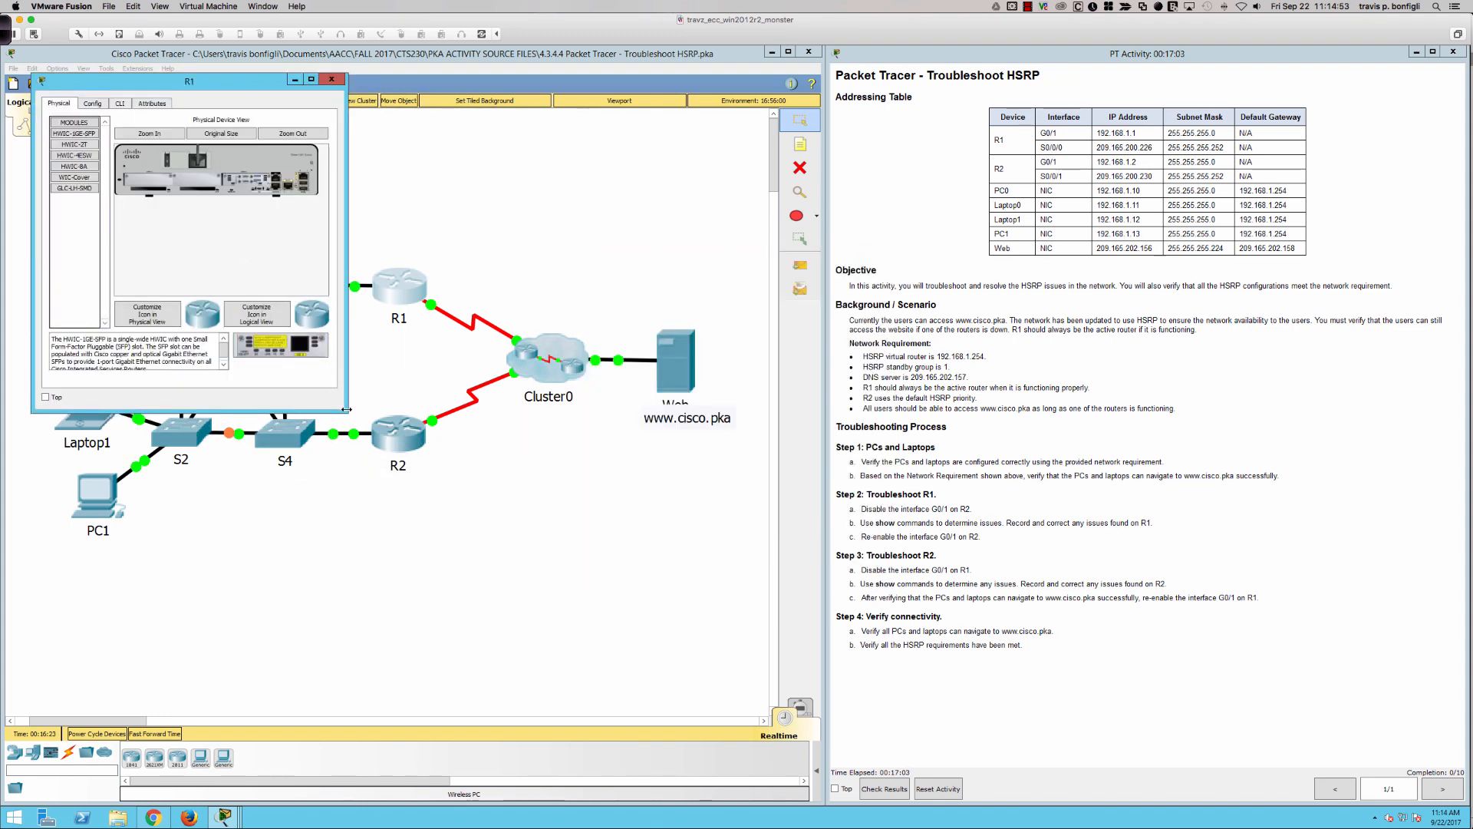
pyautogui.moveTo(346, 412); pyautogui.dragTo(754, 589)
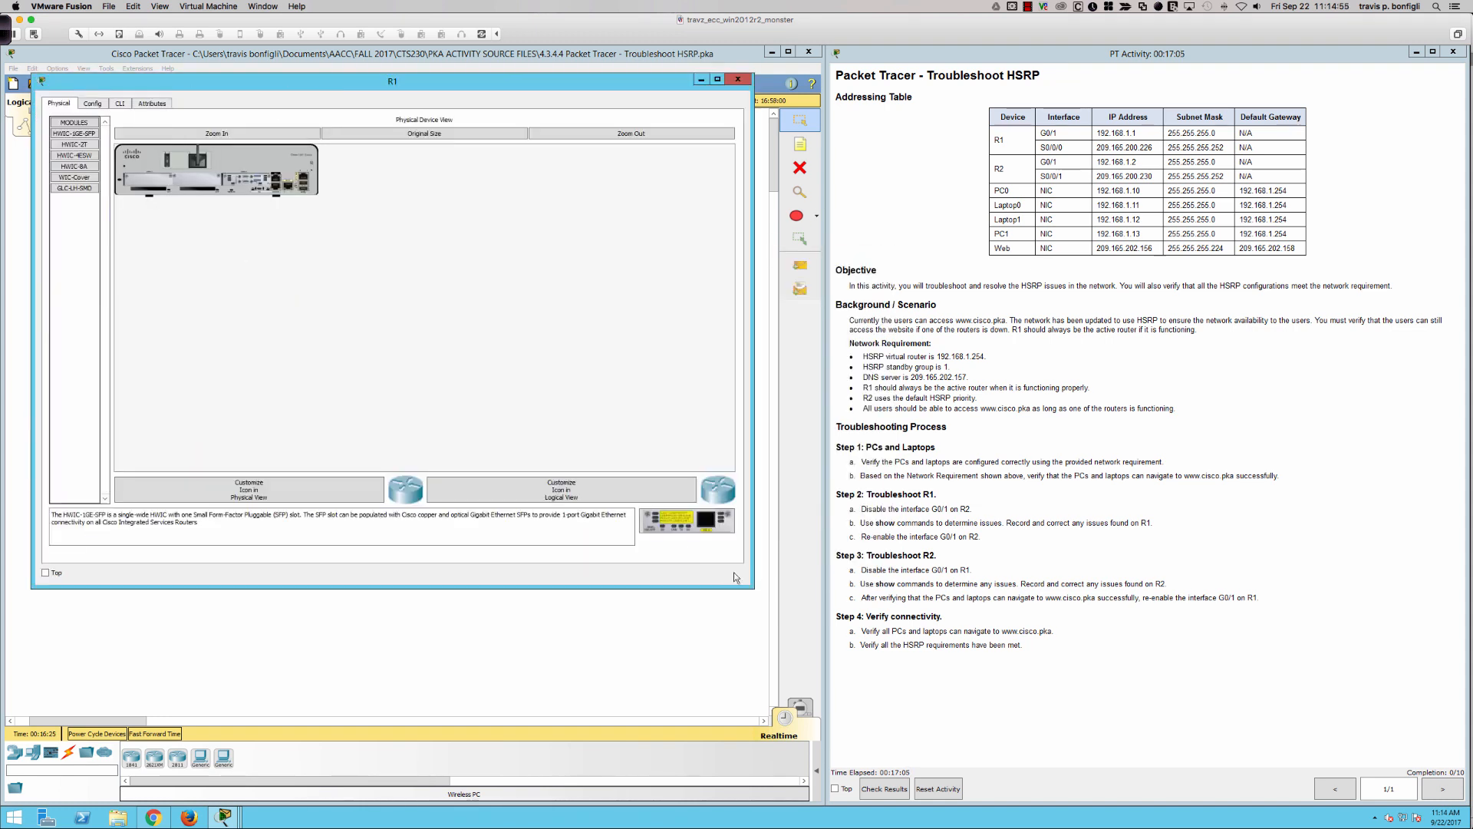
pyautogui.click(119, 105)
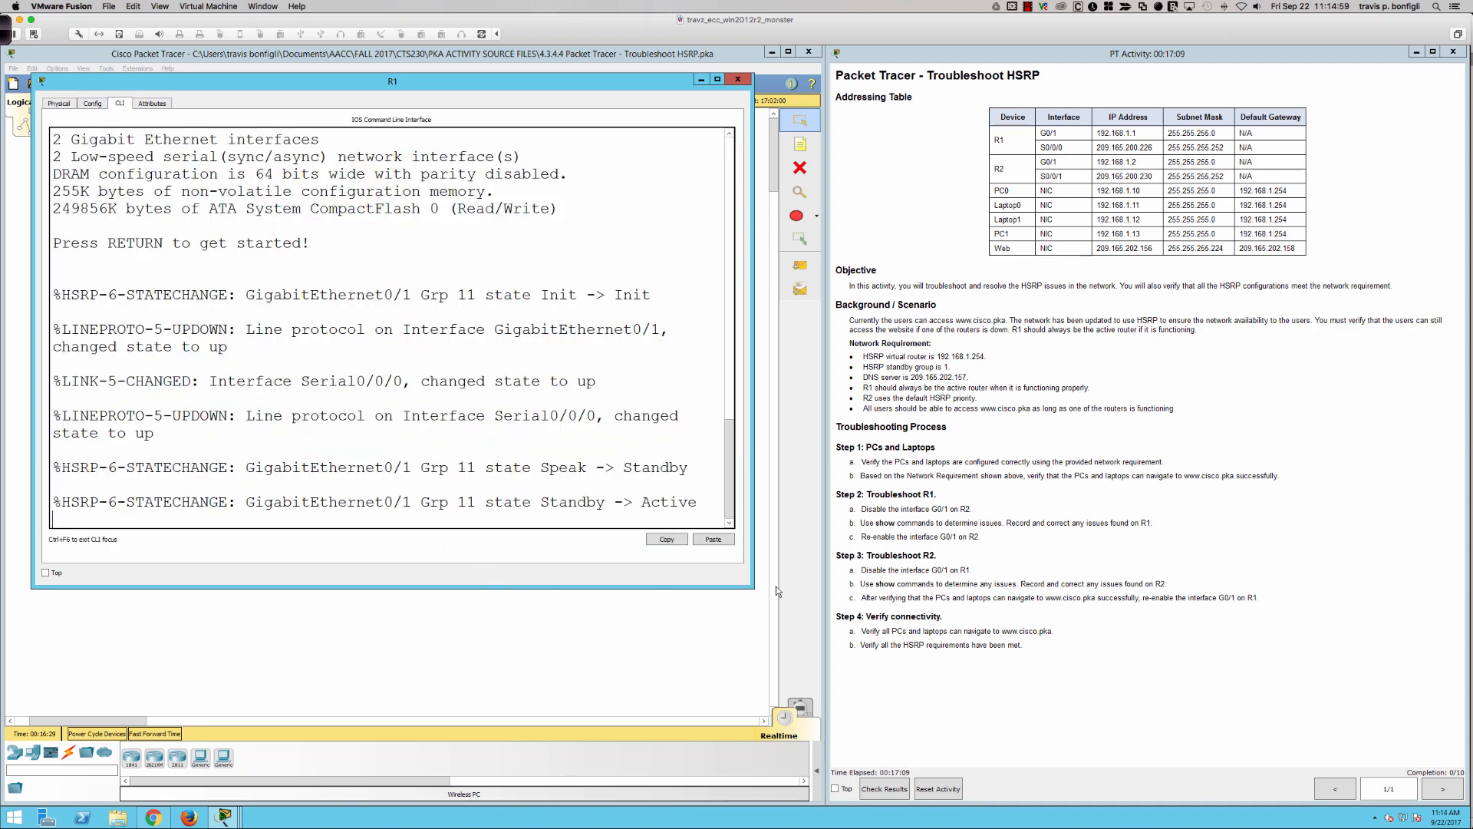
pyautogui.moveTo(755, 587); pyautogui.dragTo(814, 669)
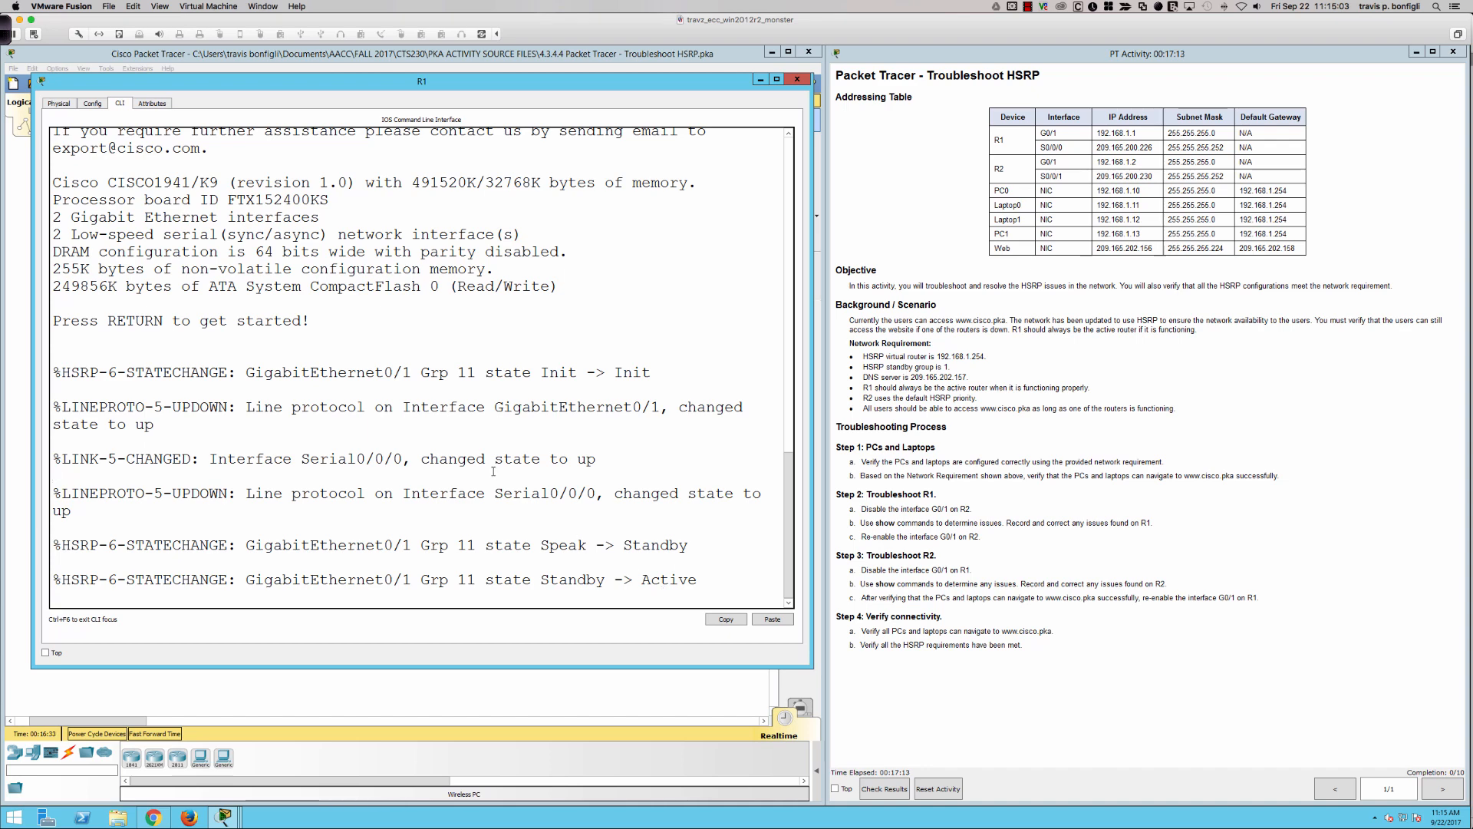
pyautogui.press('Return')
pyautogui.press('Return')
pyautogui.press('Return')
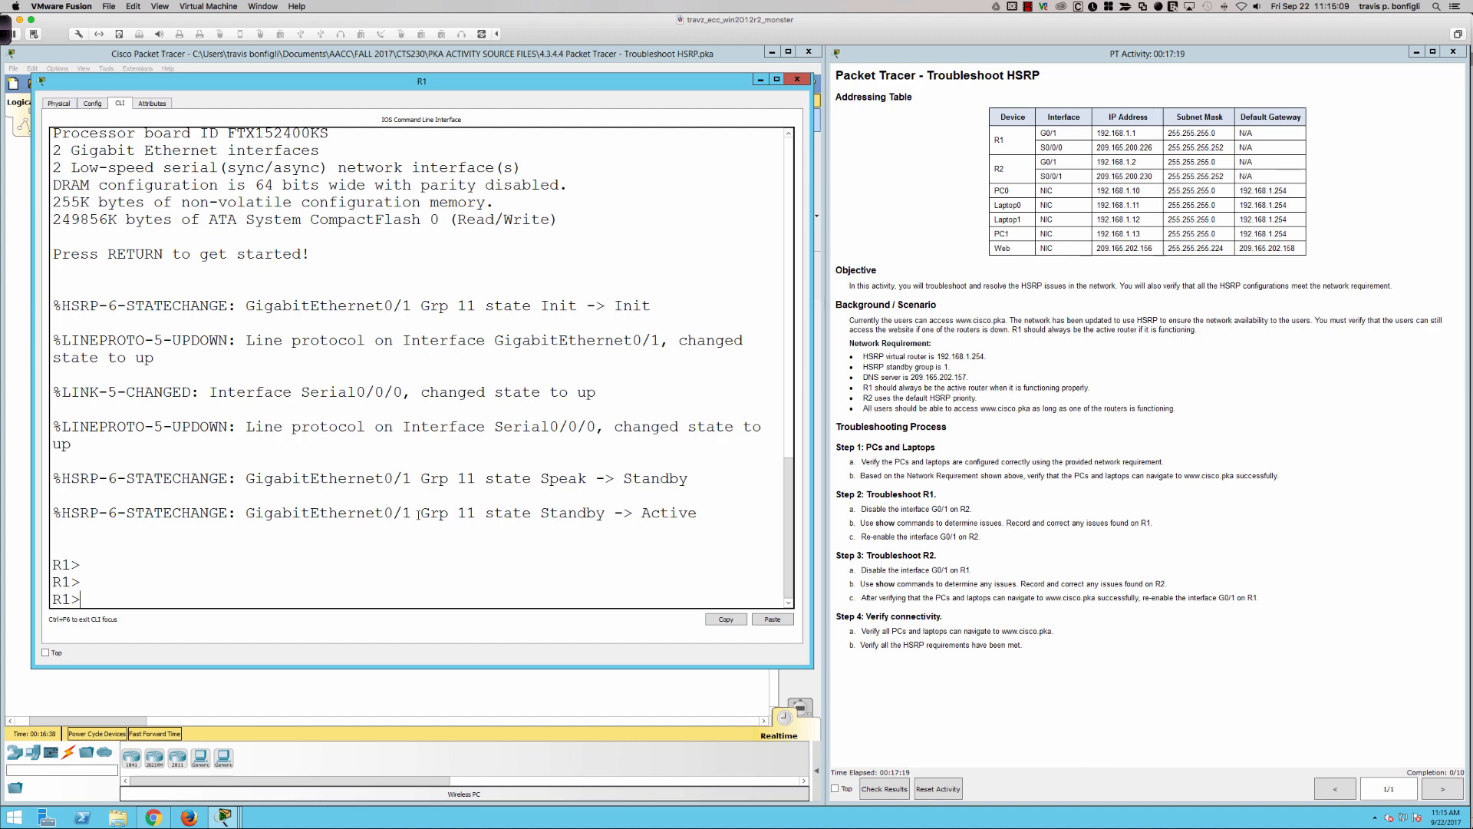
# - Highlight the group number and the state transition in R1's last HSRP state-change message
pyautogui.moveTo(422, 513); pyautogui.dragTo(479, 513)
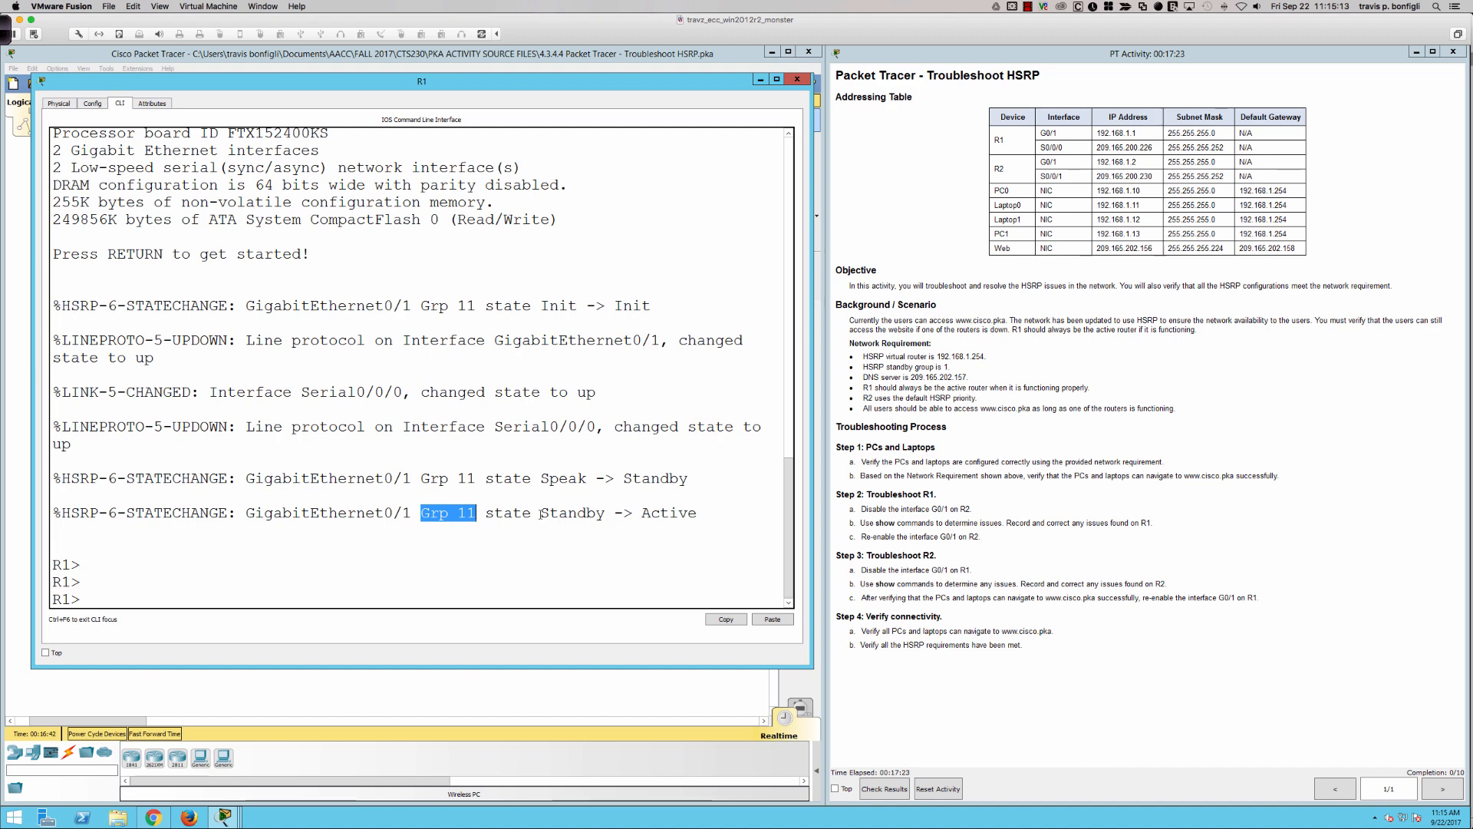
pyautogui.moveTo(541, 513); pyautogui.dragTo(698, 514)
pyautogui.click(720, 448)
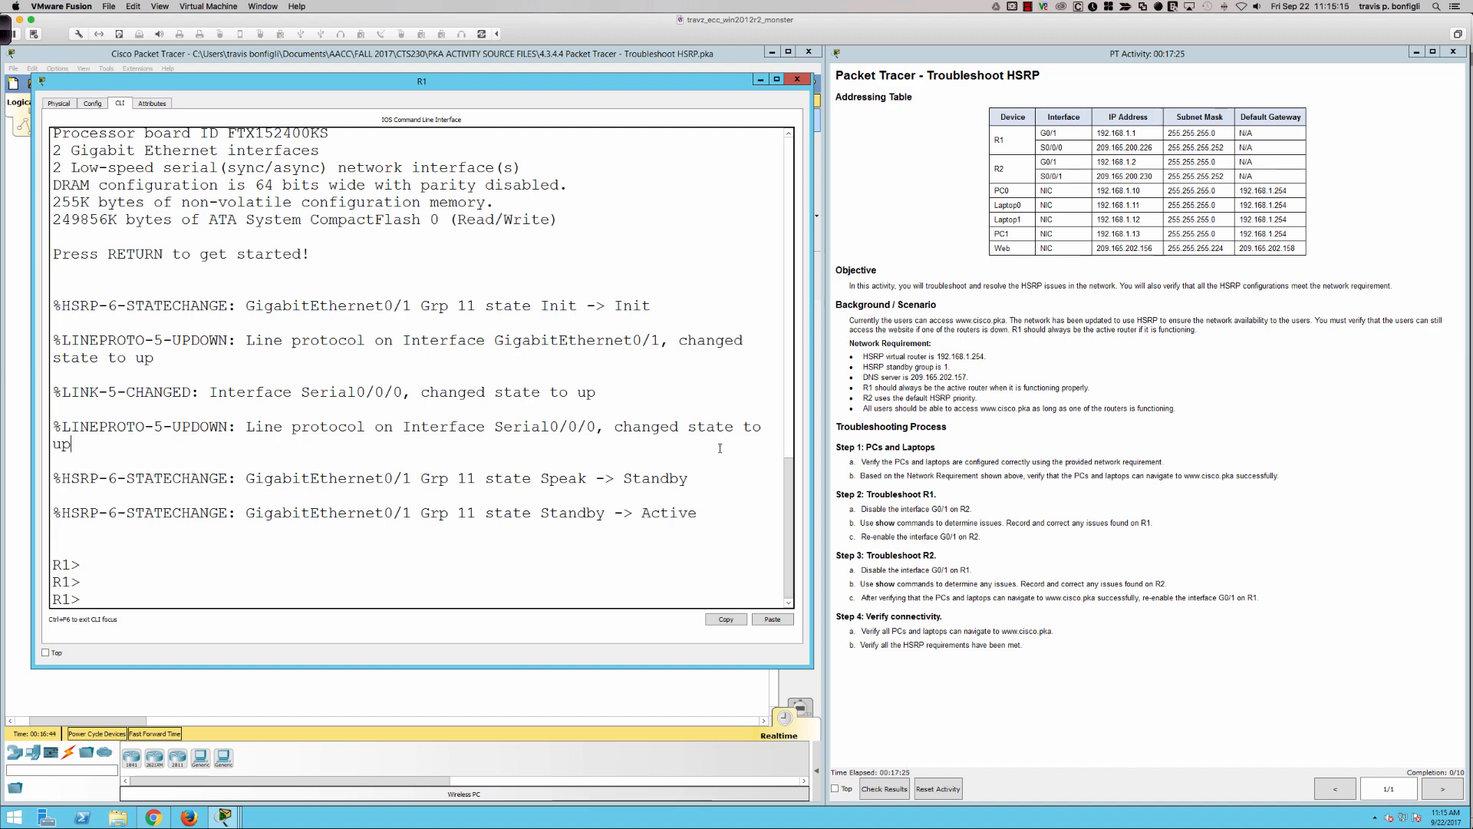
# - Enter privileged EXEC mode on R1 and display the HSRP details with "sh standby"
pyautogui.press('Return')
pyautogui.press('Return')
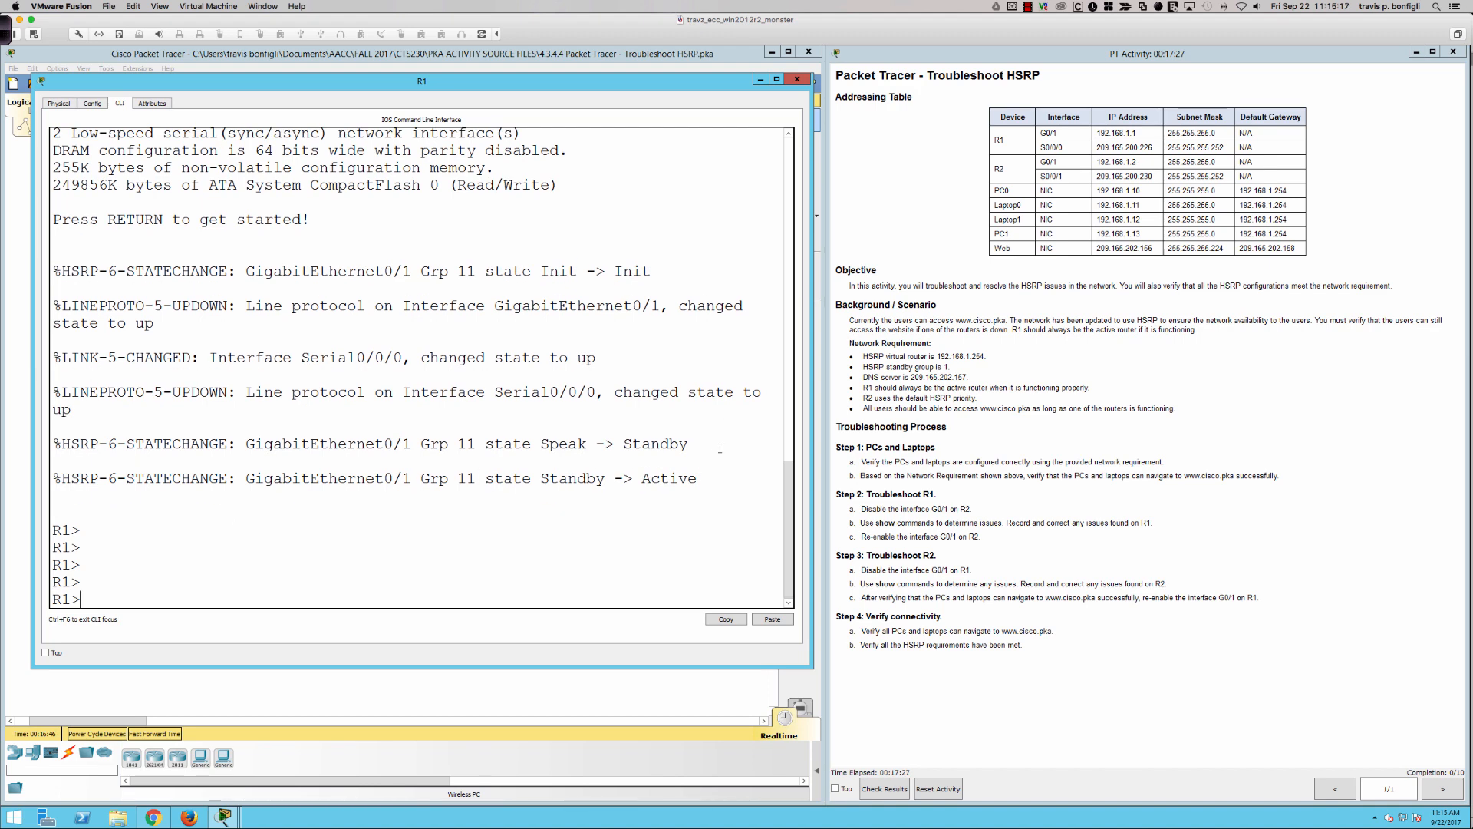
pyautogui.press('Return')
pyautogui.write('en')
pyautogui.press('Return')
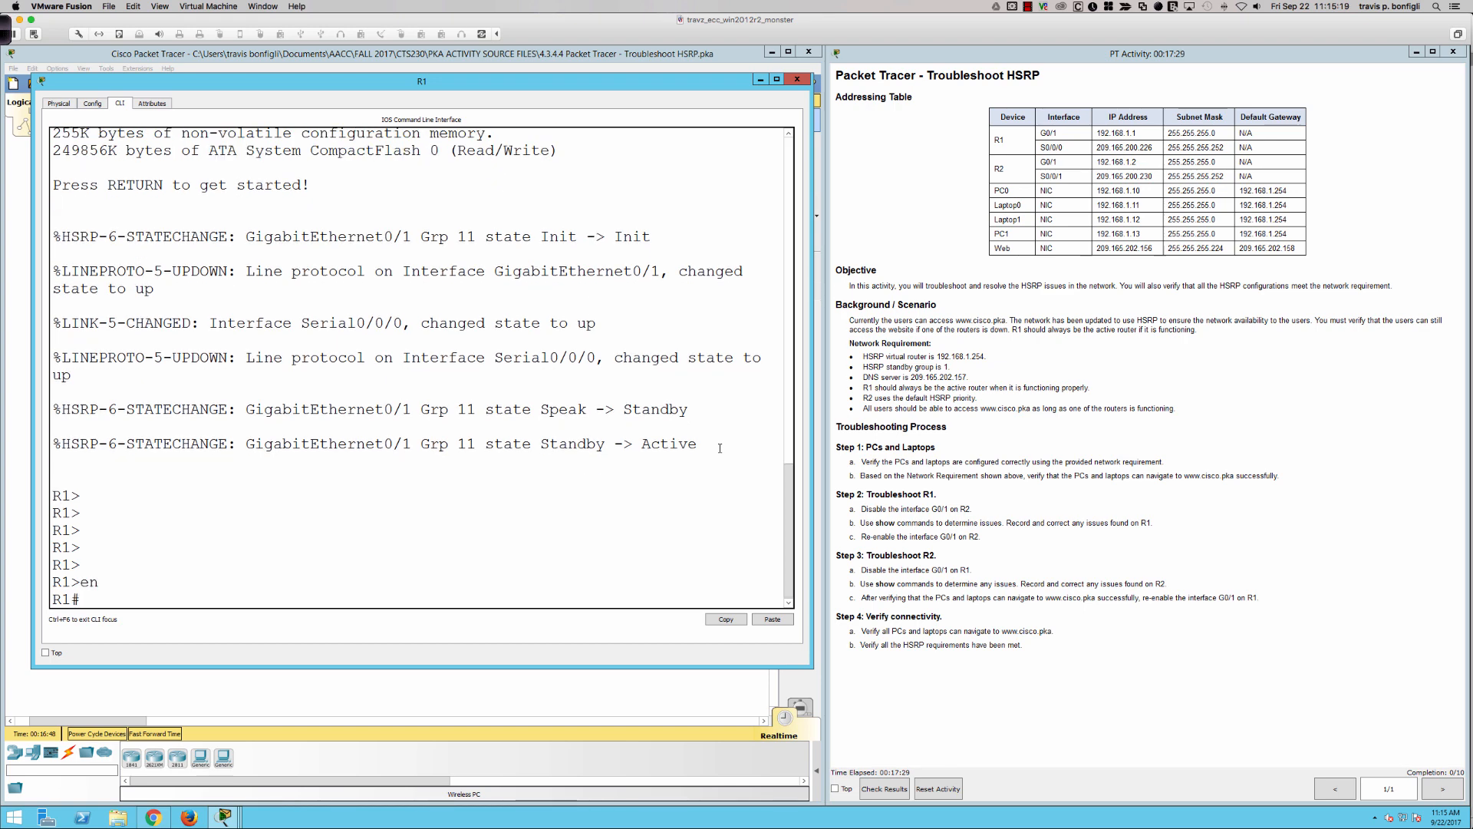
pyautogui.write('sh standby')
pyautogui.press('Return')
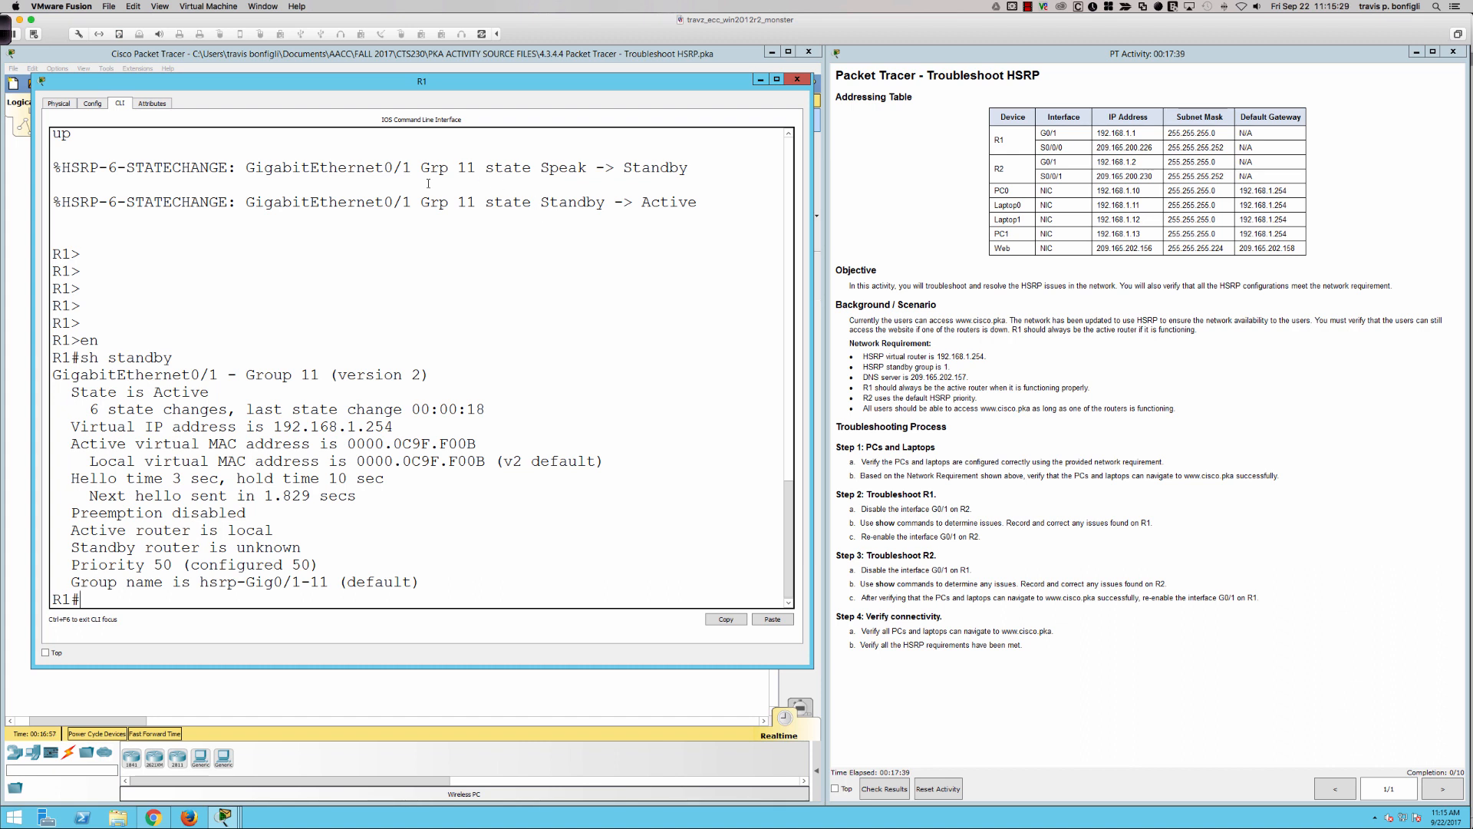
# - Switch to the Ink2Go pen and mark the HSRP version in the standby output with an arrow and an underline
pyautogui.click(7, 38)
pyautogui.click(585, 29)
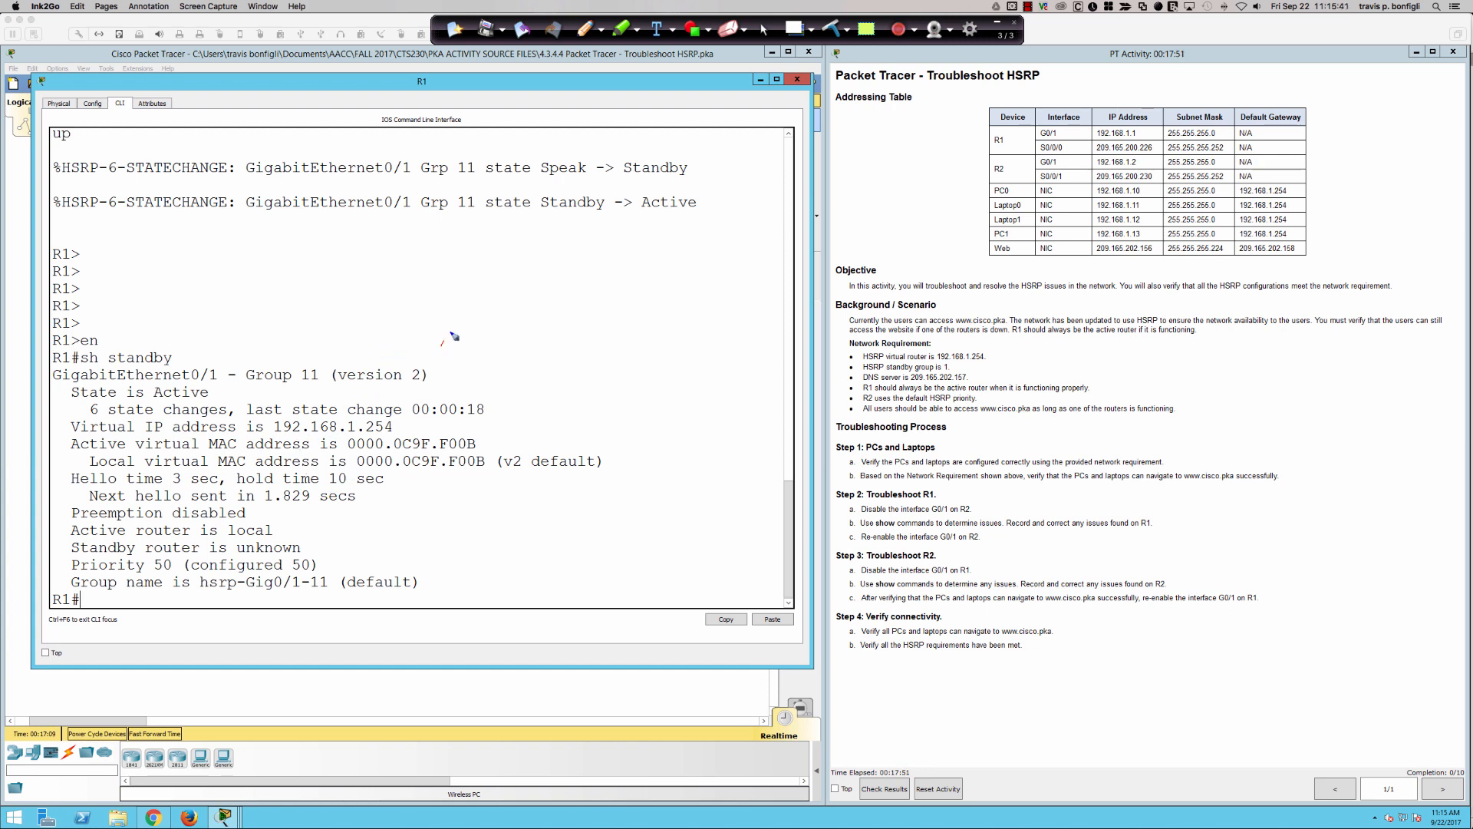
pyautogui.moveTo(453, 333); pyautogui.dragTo(434, 364)
pyautogui.moveTo(342, 386)
pyautogui.mouseDown()
pyautogui.moveTo(426, 385)
pyautogui.moveTo(351, 389)
pyautogui.mouseUp()
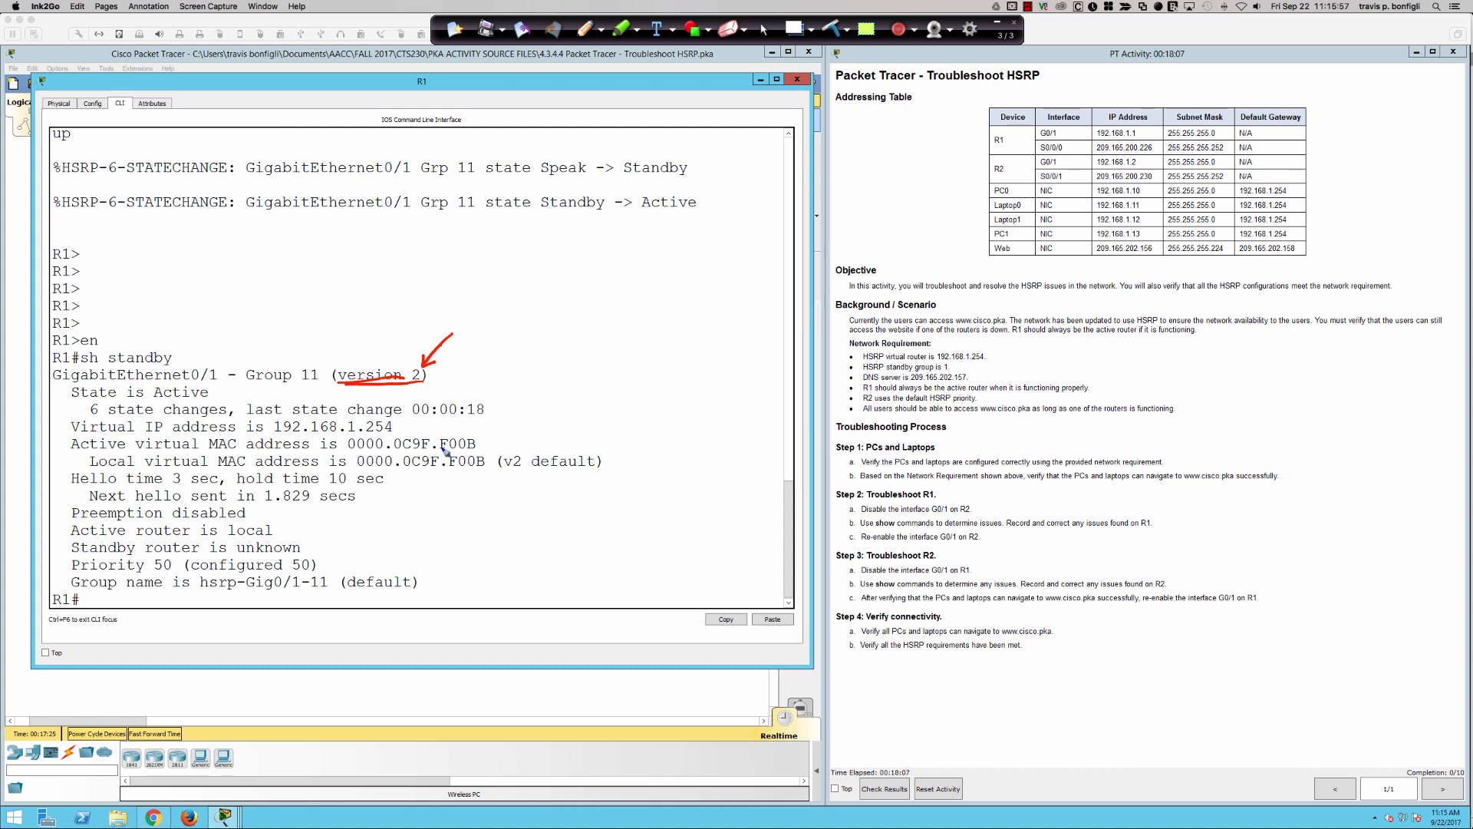
# - Underline 0000 in the local virtual MAC address and handwrite 0C07.ACXX, 256 and FF beneath it
pyautogui.moveTo(361, 466); pyautogui.dragTo(379, 468)
pyautogui.moveTo(408, 475)
pyautogui.mouseDown()
pyautogui.moveTo(458, 491)
pyautogui.moveTo(454, 476)
pyautogui.mouseUp()
pyautogui.moveTo(480, 491)
pyautogui.mouseDown()
pyautogui.moveTo(483, 477)
pyautogui.moveTo(508, 488)
pyautogui.mouseUp()
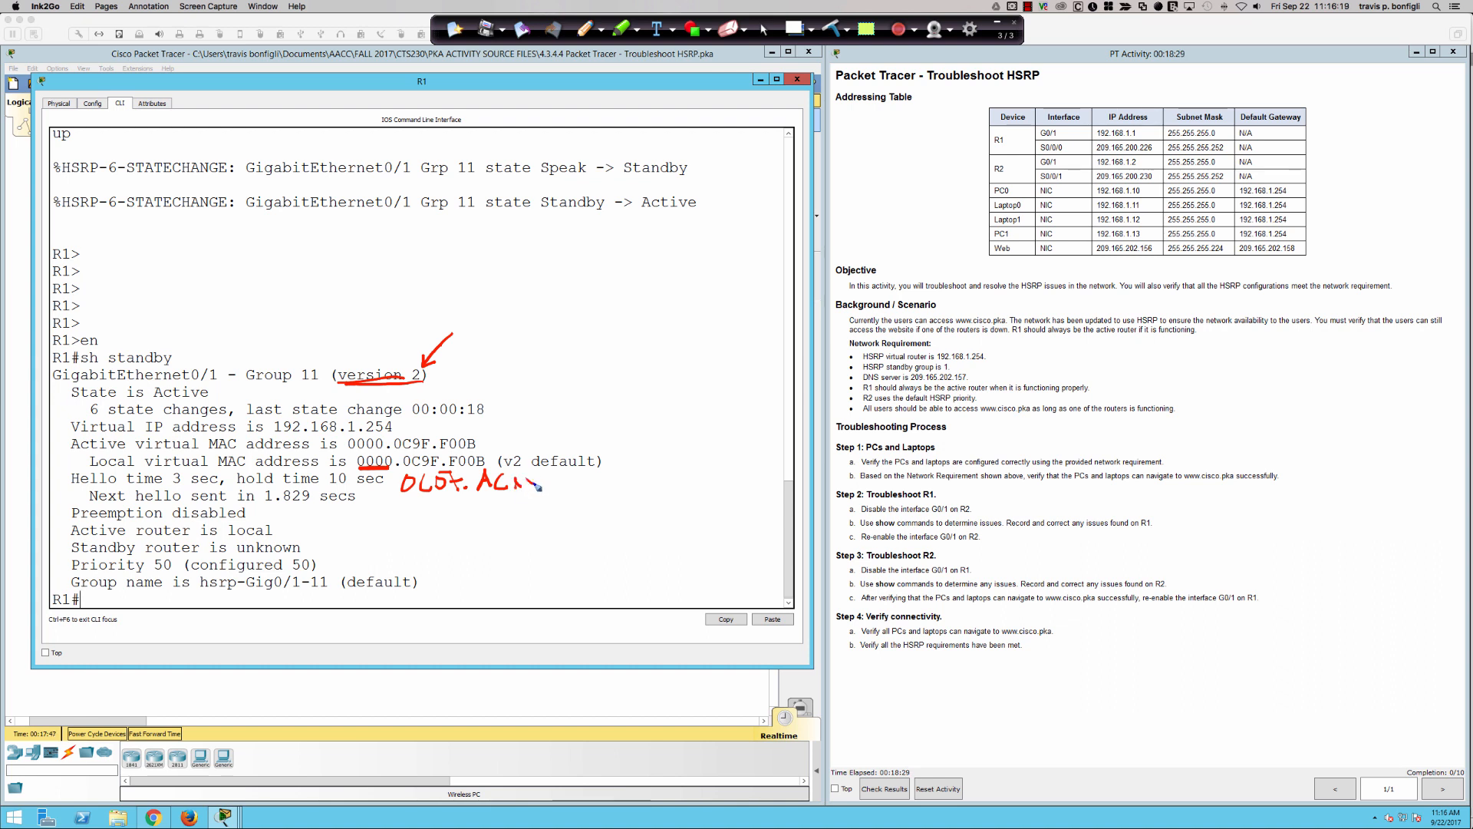
pyautogui.moveTo(534, 477); pyautogui.dragTo(541, 478)
pyautogui.moveTo(553, 479); pyautogui.dragTo(591, 485)
pyautogui.moveTo(515, 517); pyautogui.dragTo(524, 508)
pyautogui.moveTo(530, 504)
pyautogui.mouseDown()
pyautogui.moveTo(531, 518)
pyautogui.moveTo(543, 505)
pyautogui.mouseUp()
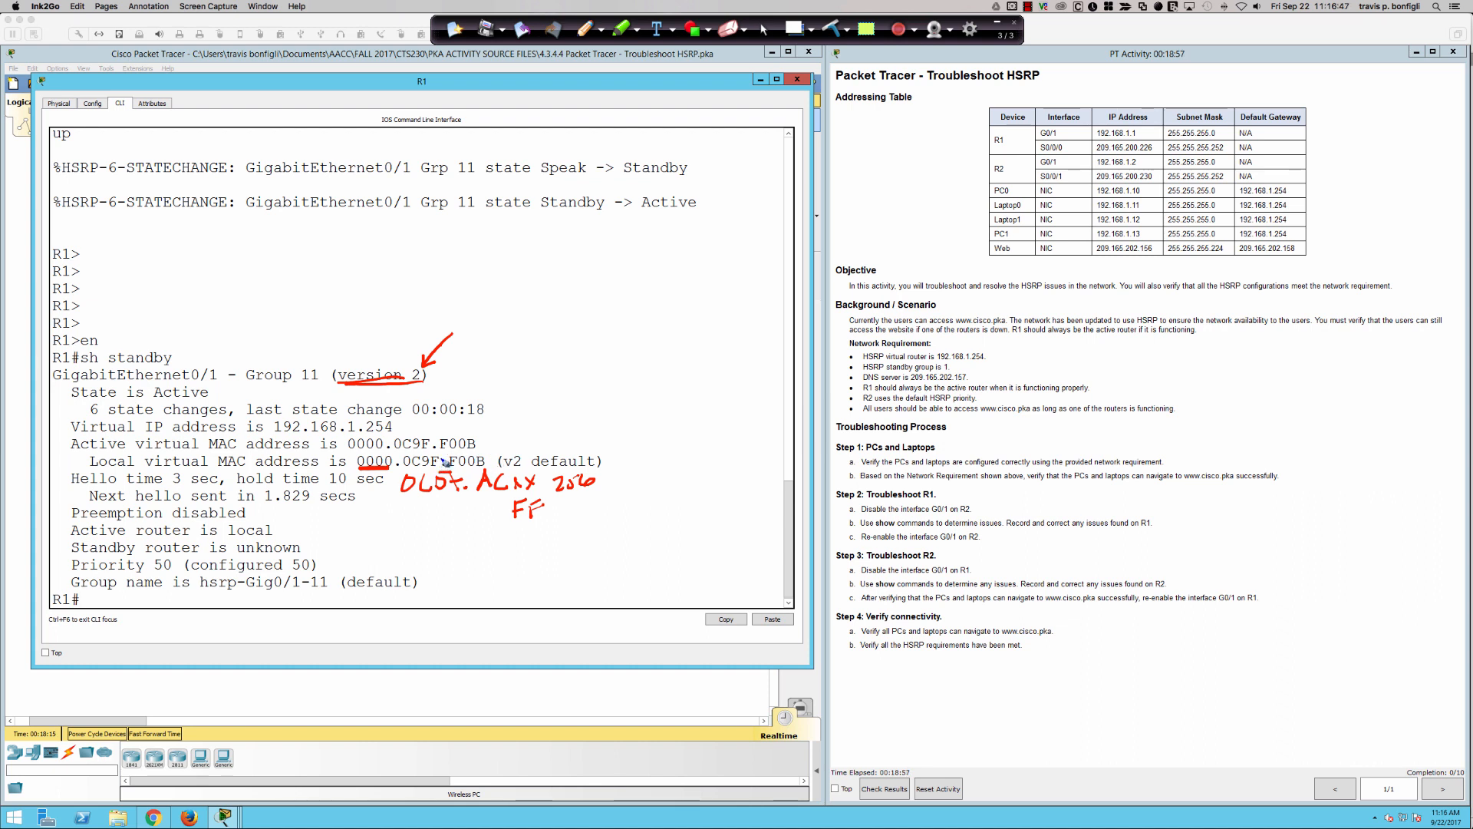
# - Circle 0C9F and underline F00B in the virtual MAC address, and handwrite F000, FFFF and 0 - 4095 beside the output
pyautogui.moveTo(427, 453)
pyautogui.mouseDown()
pyautogui.moveTo(410, 452)
pyautogui.moveTo(421, 471)
pyautogui.moveTo(430, 455)
pyautogui.moveTo(483, 472)
pyautogui.mouseUp()
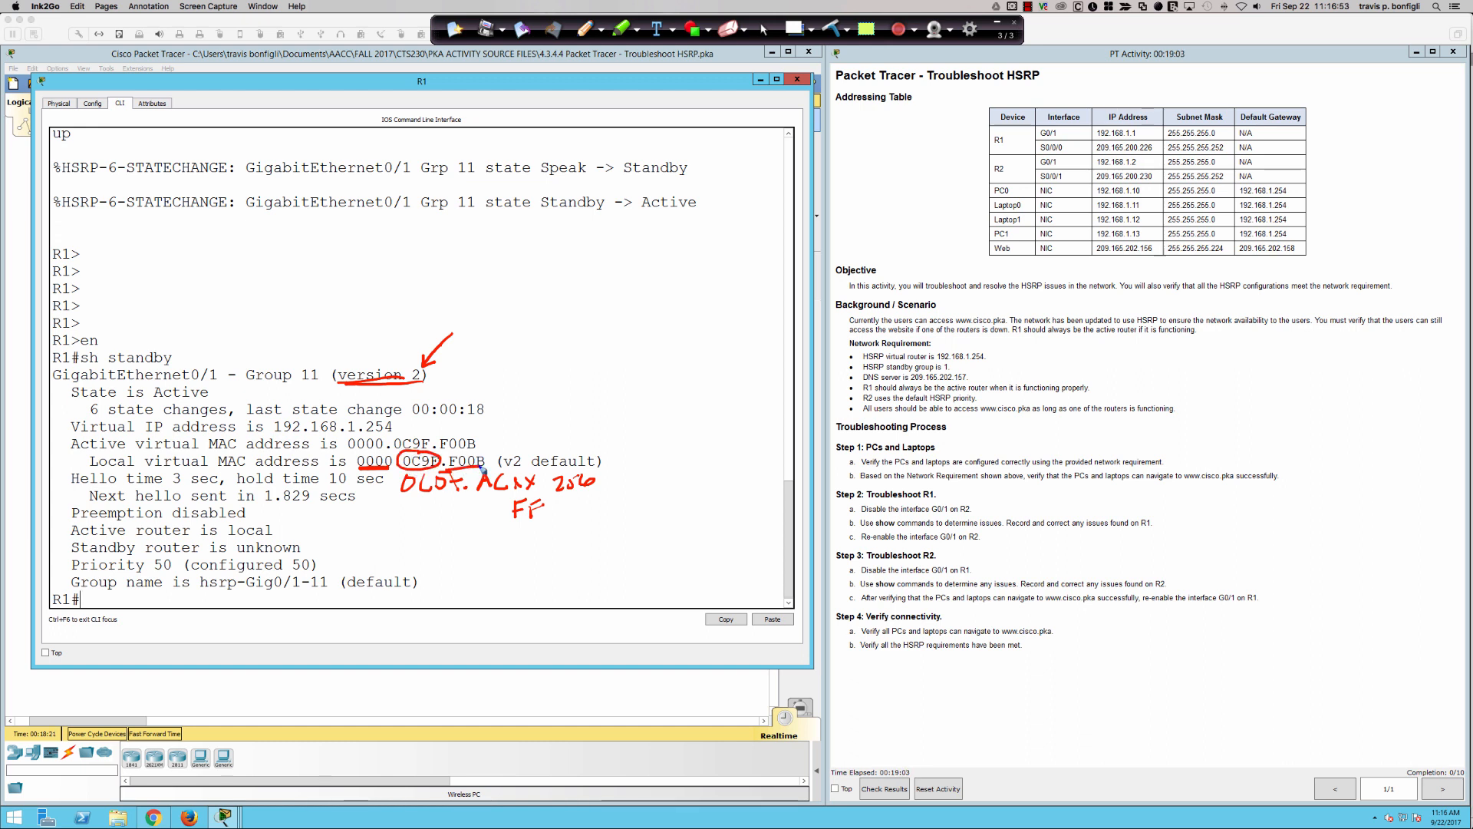
pyautogui.moveTo(563, 419)
pyautogui.mouseDown()
pyautogui.moveTo(564, 401)
pyautogui.moveTo(634, 389)
pyautogui.mouseUp()
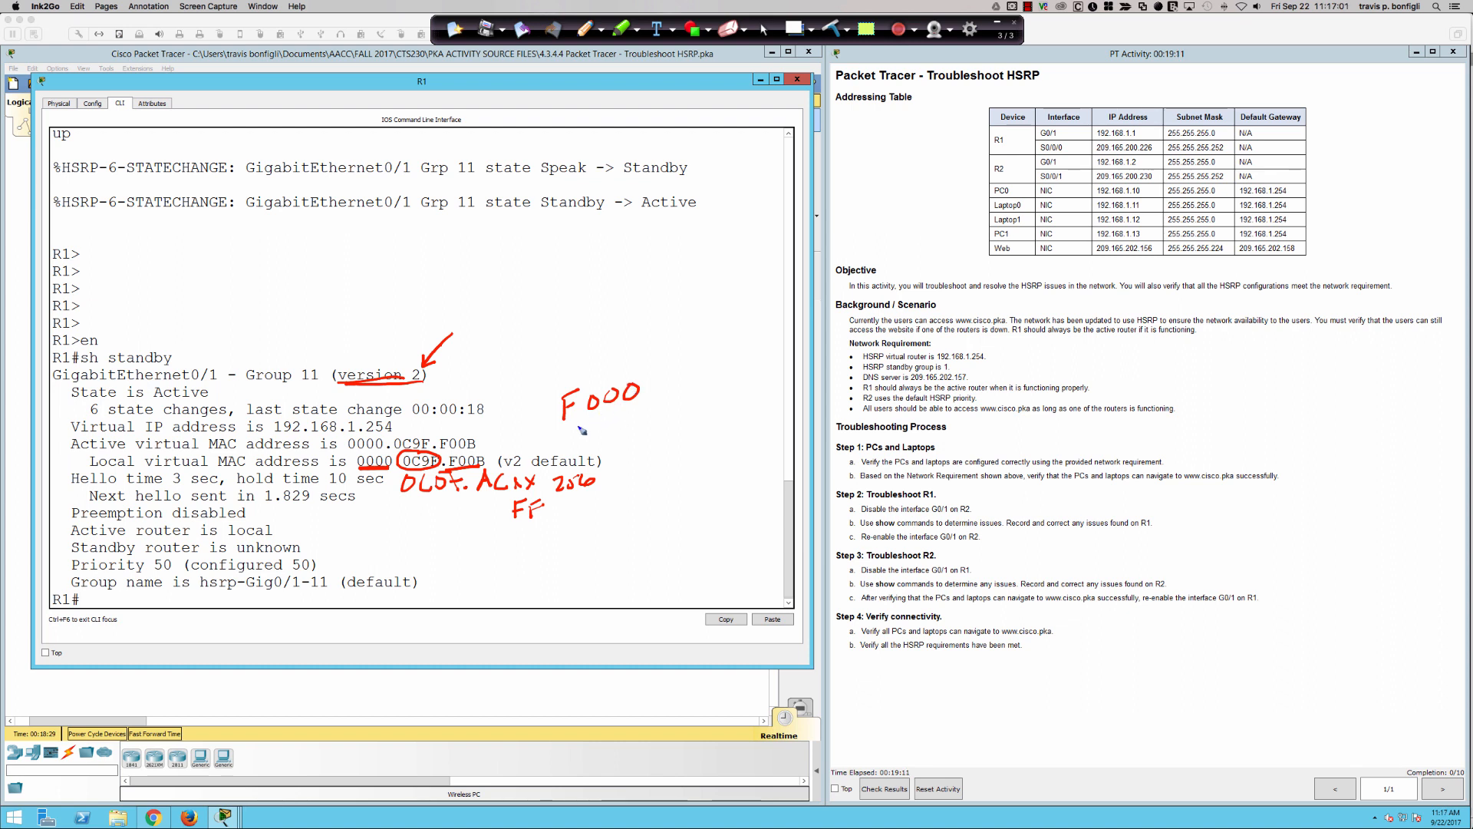
pyautogui.moveTo(571, 446)
pyautogui.mouseDown()
pyautogui.moveTo(668, 392)
pyautogui.moveTo(655, 405)
pyautogui.mouseUp()
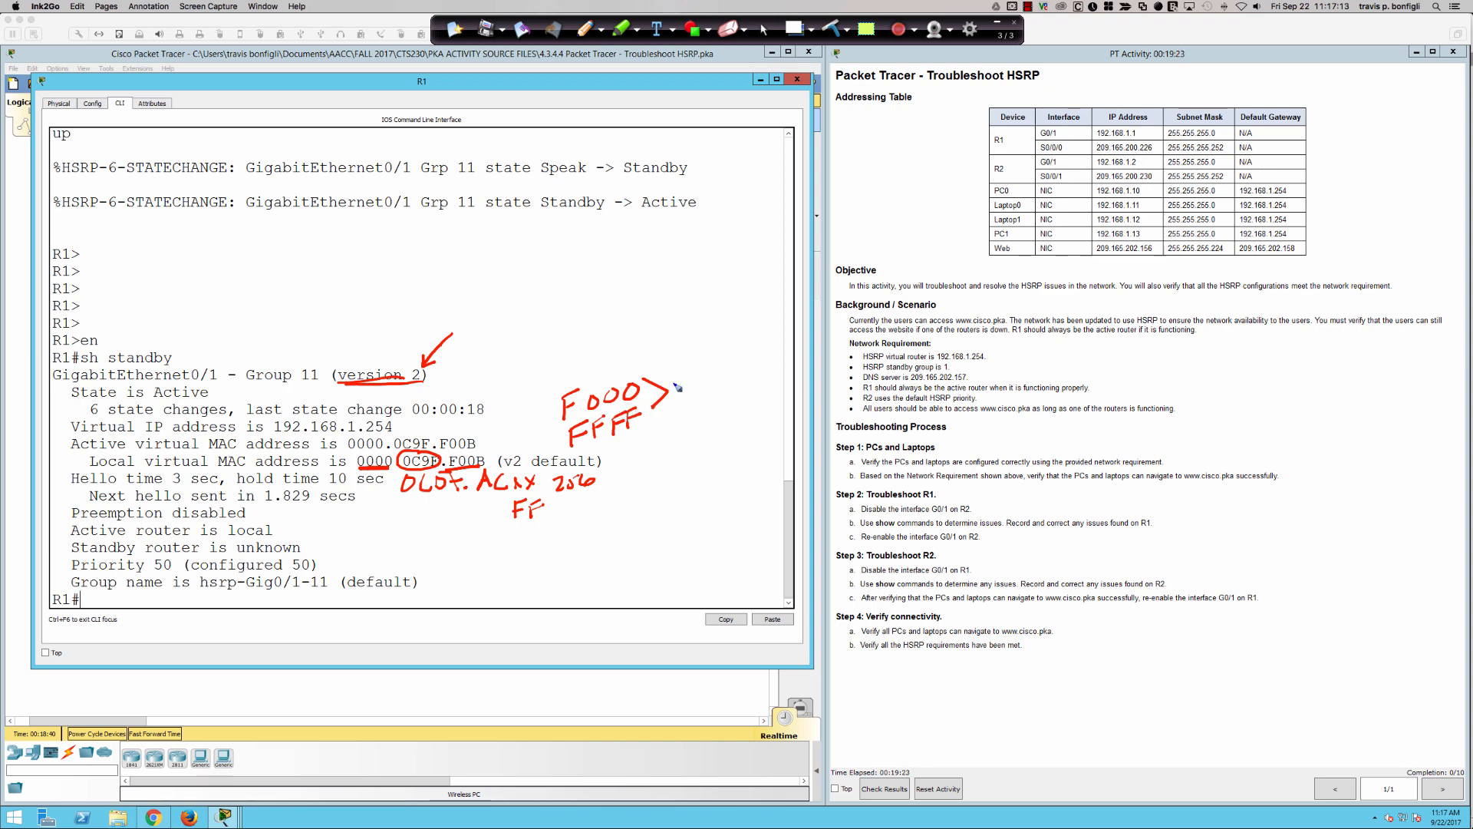
pyautogui.moveTo(676, 368); pyautogui.dragTo(723, 356)
pyautogui.moveTo(730, 347); pyautogui.dragTo(794, 346)
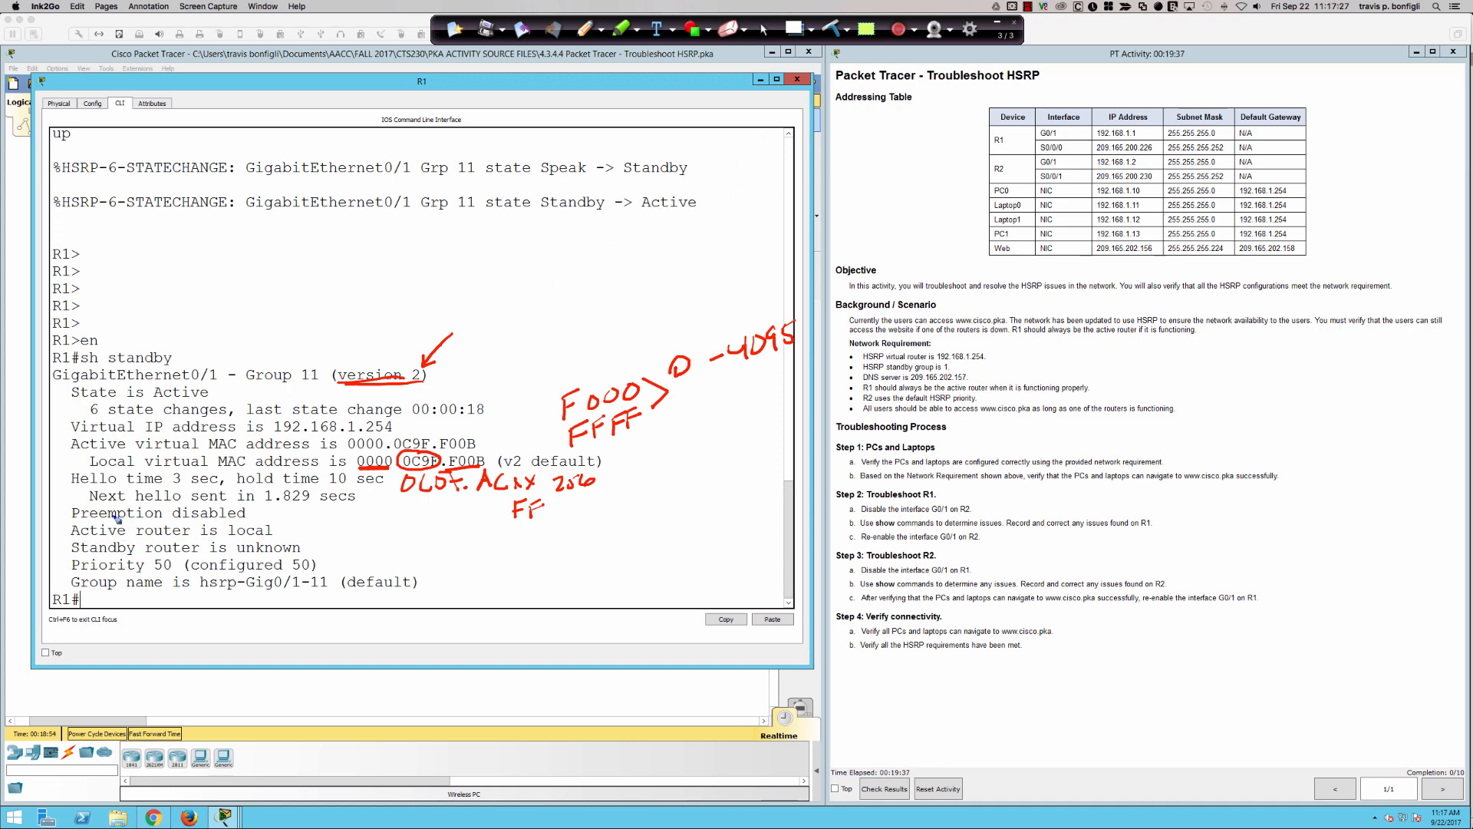
# - Mark the preemption, active router, standby router and priority lines with the pen, and clear all annotations from the page
pyautogui.moveTo(251, 507)
pyautogui.mouseDown()
pyautogui.moveTo(277, 500)
pyautogui.moveTo(336, 546)
pyautogui.mouseUp()
pyautogui.moveTo(156, 570); pyautogui.dragTo(170, 569)
pyautogui.moveTo(306, 571); pyautogui.dragTo(295, 572)
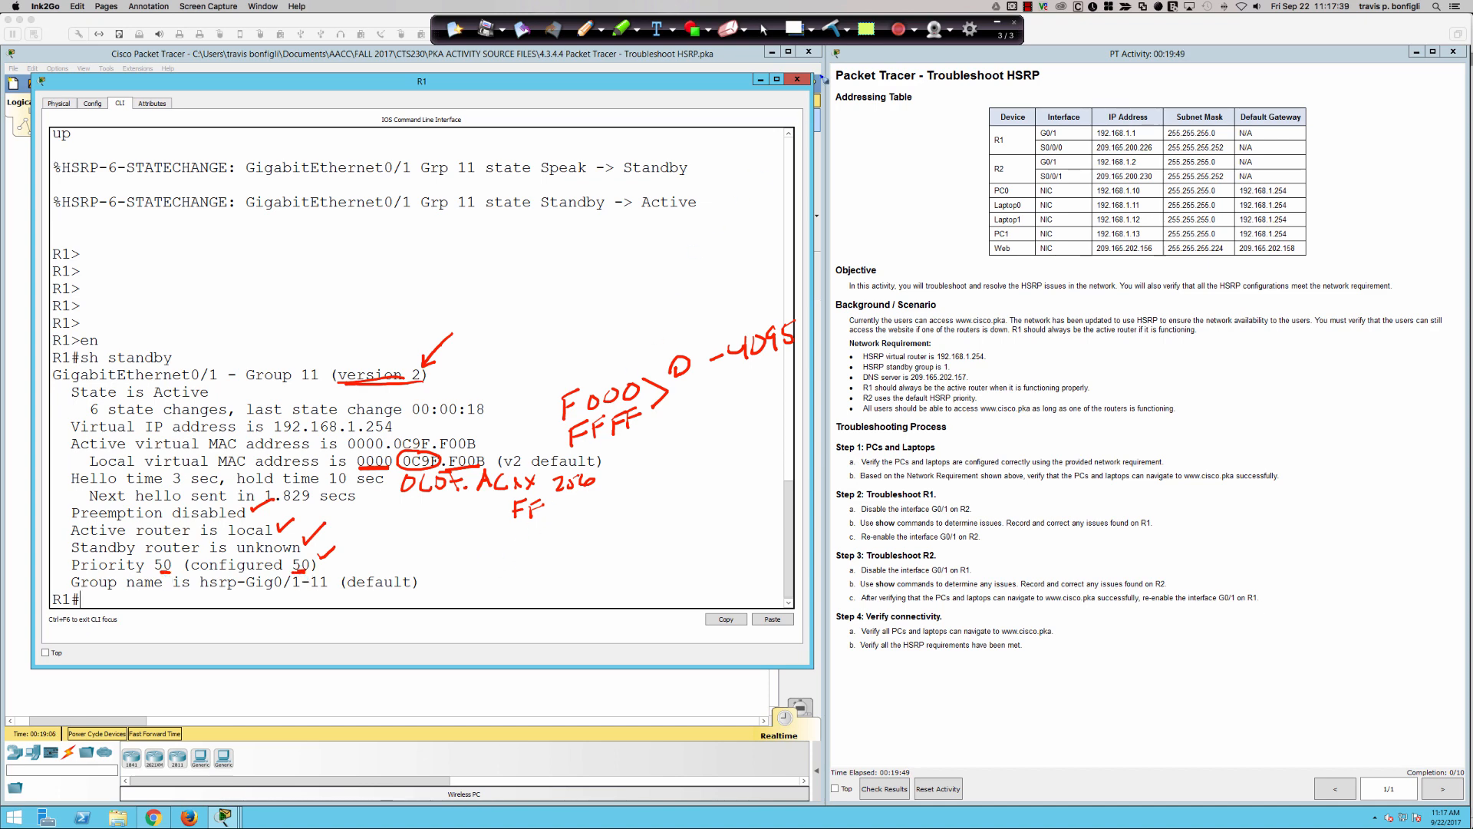
pyautogui.click(831, 29)
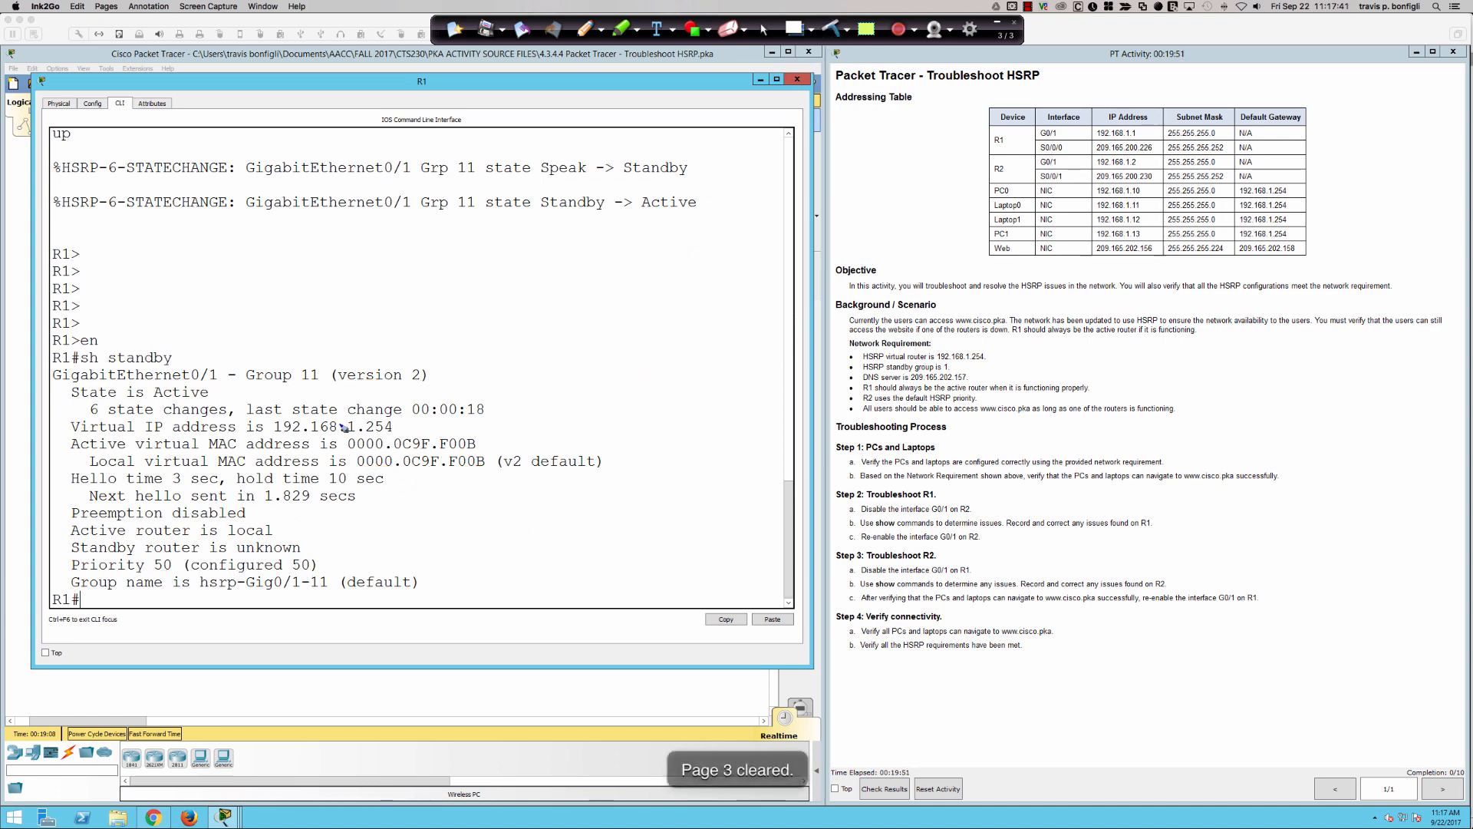
pyautogui.click(765, 30)
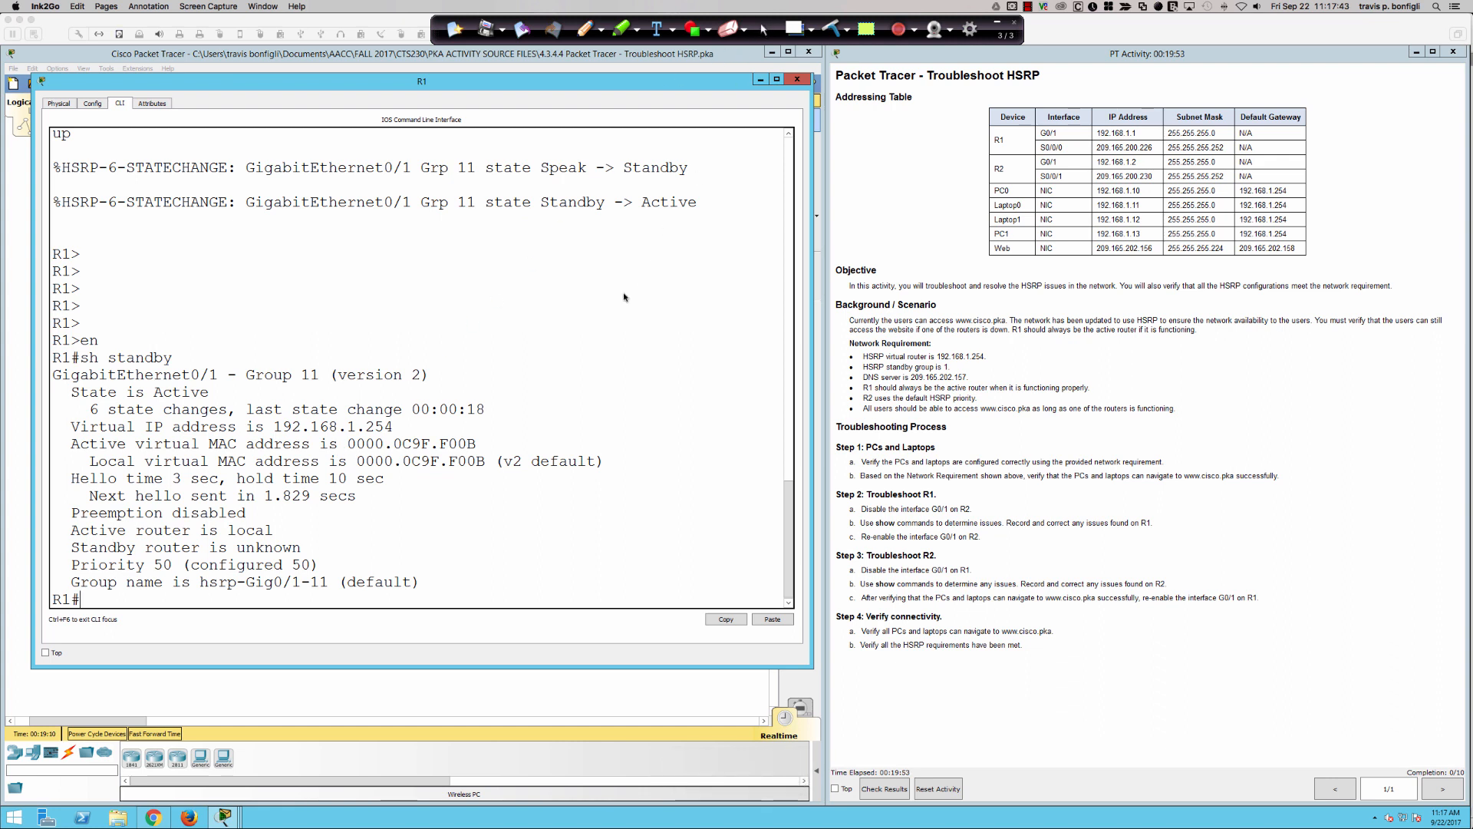
# - Display R1's HSRP summary with "sh standby brie"
pyautogui.press('Up')
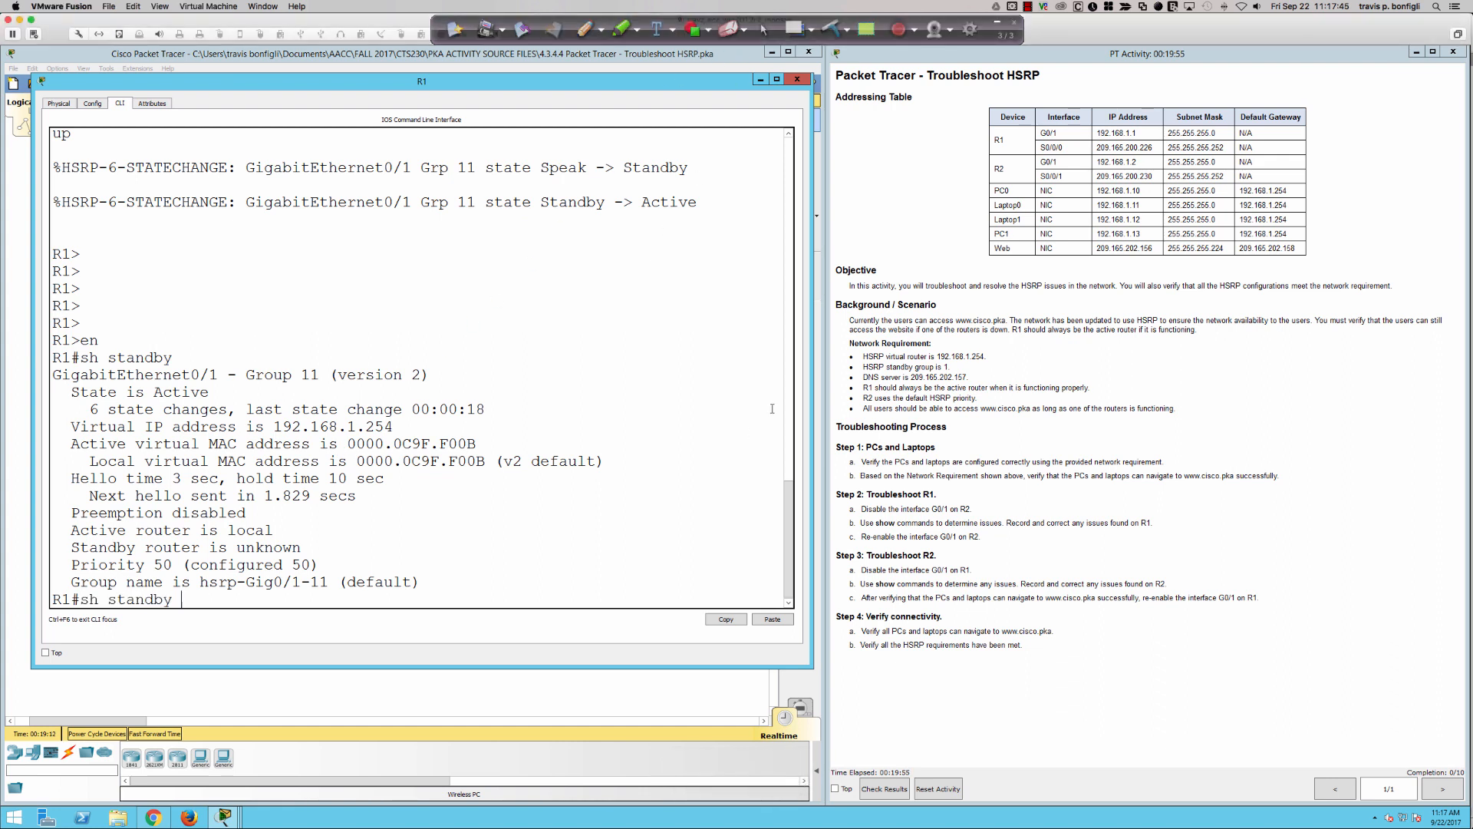
pyautogui.write('brie')
pyautogui.press('Return')
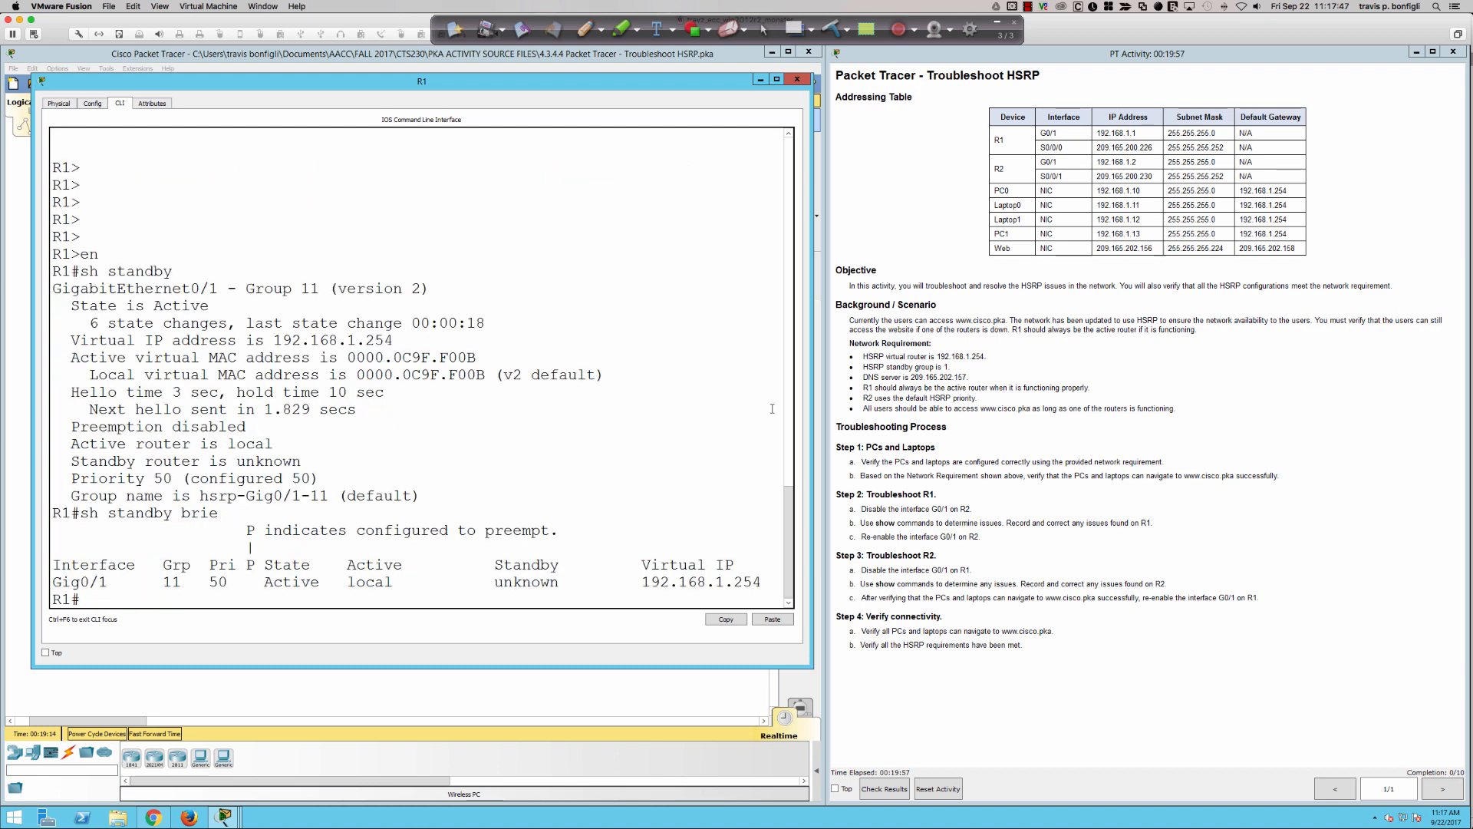
pyautogui.press('Return')
pyautogui.press('Return')
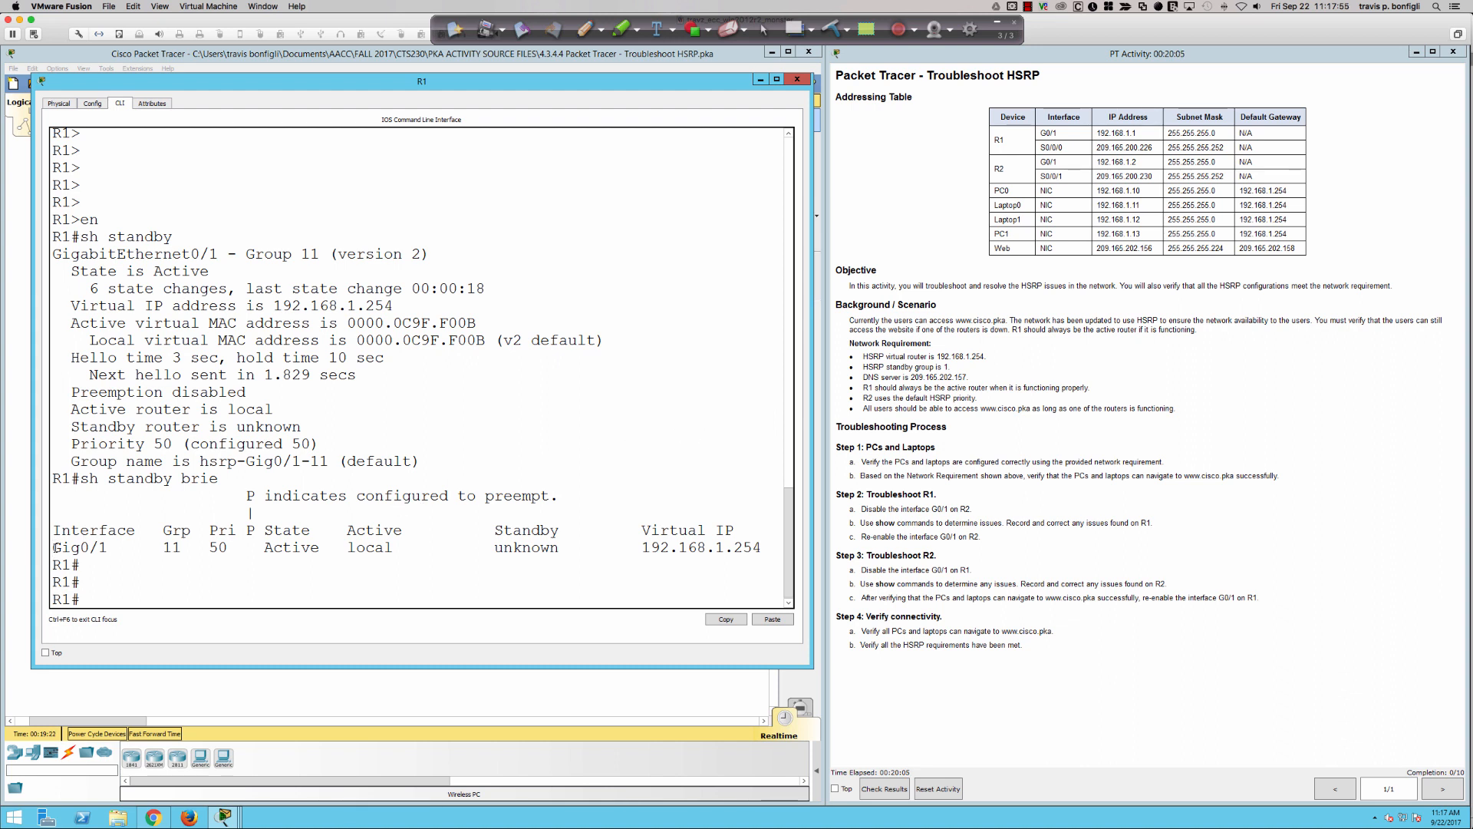
# - Examine the interface, priority, state, active router and standby router entries in the brief HSRP output
pyautogui.moveTo(56, 547); pyautogui.dragTo(107, 548)
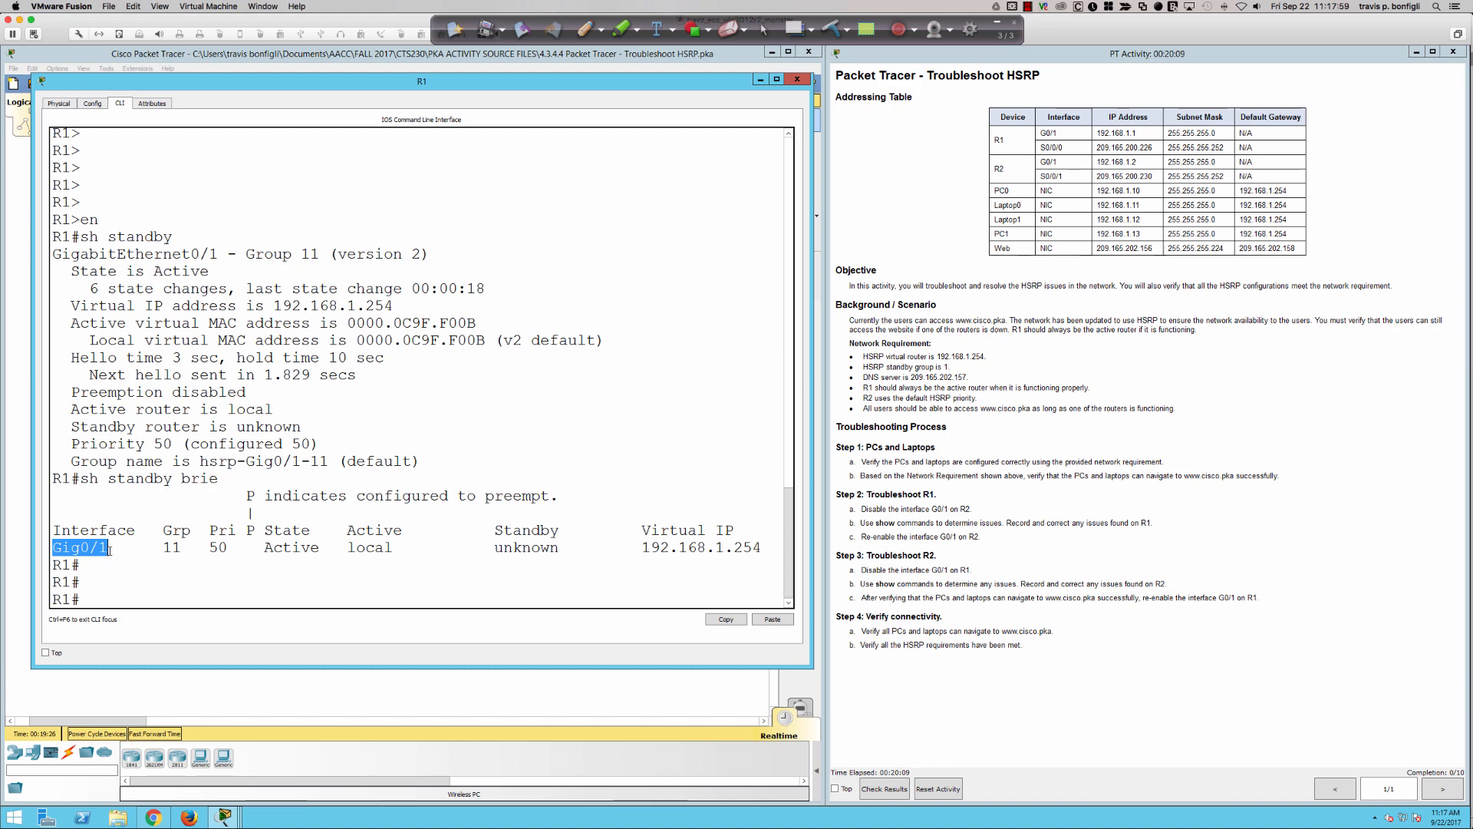
pyautogui.moveTo(154, 547); pyautogui.dragTo(229, 549)
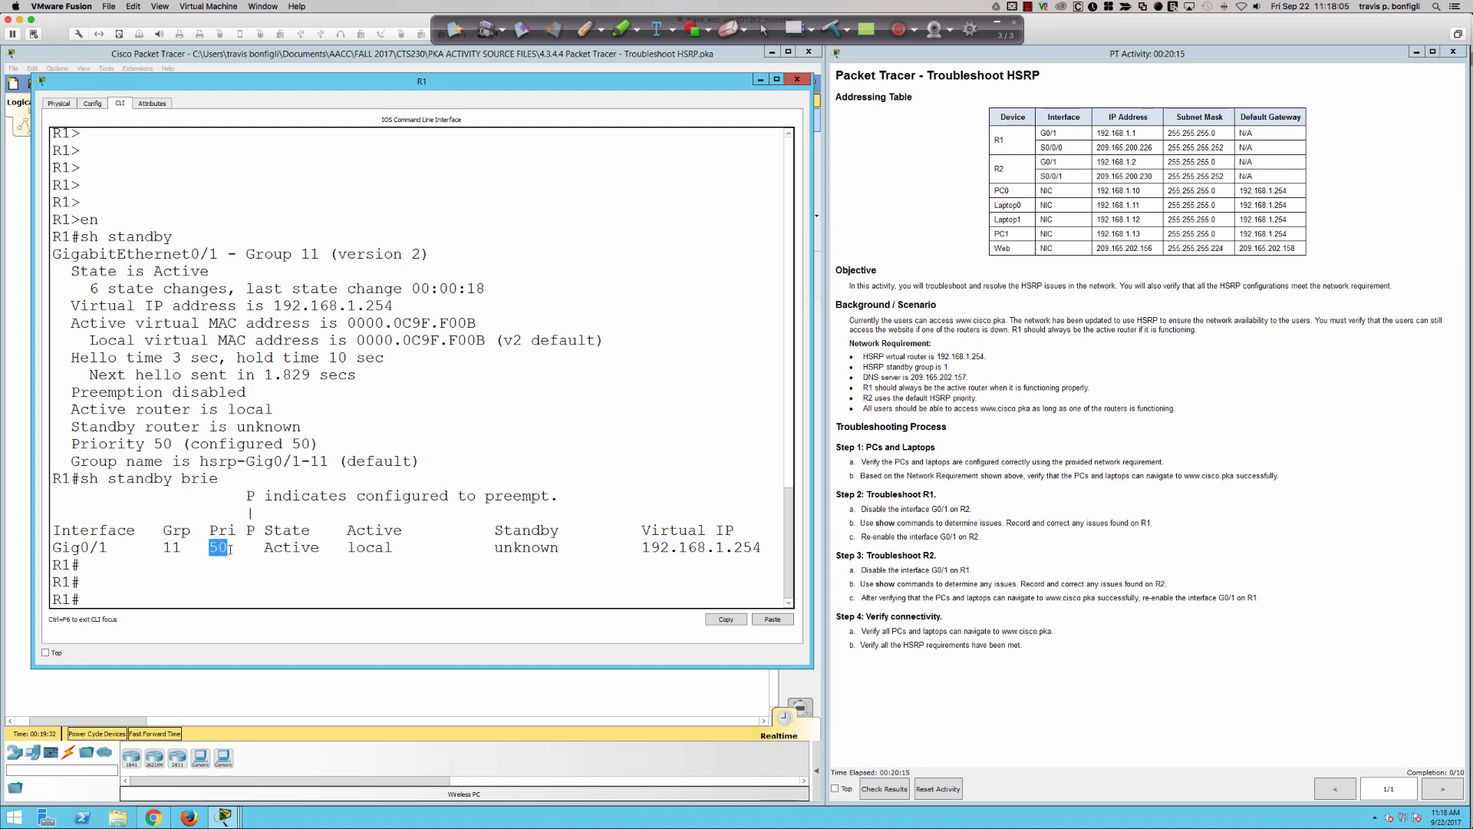
pyautogui.moveTo(263, 548); pyautogui.dragTo(319, 549)
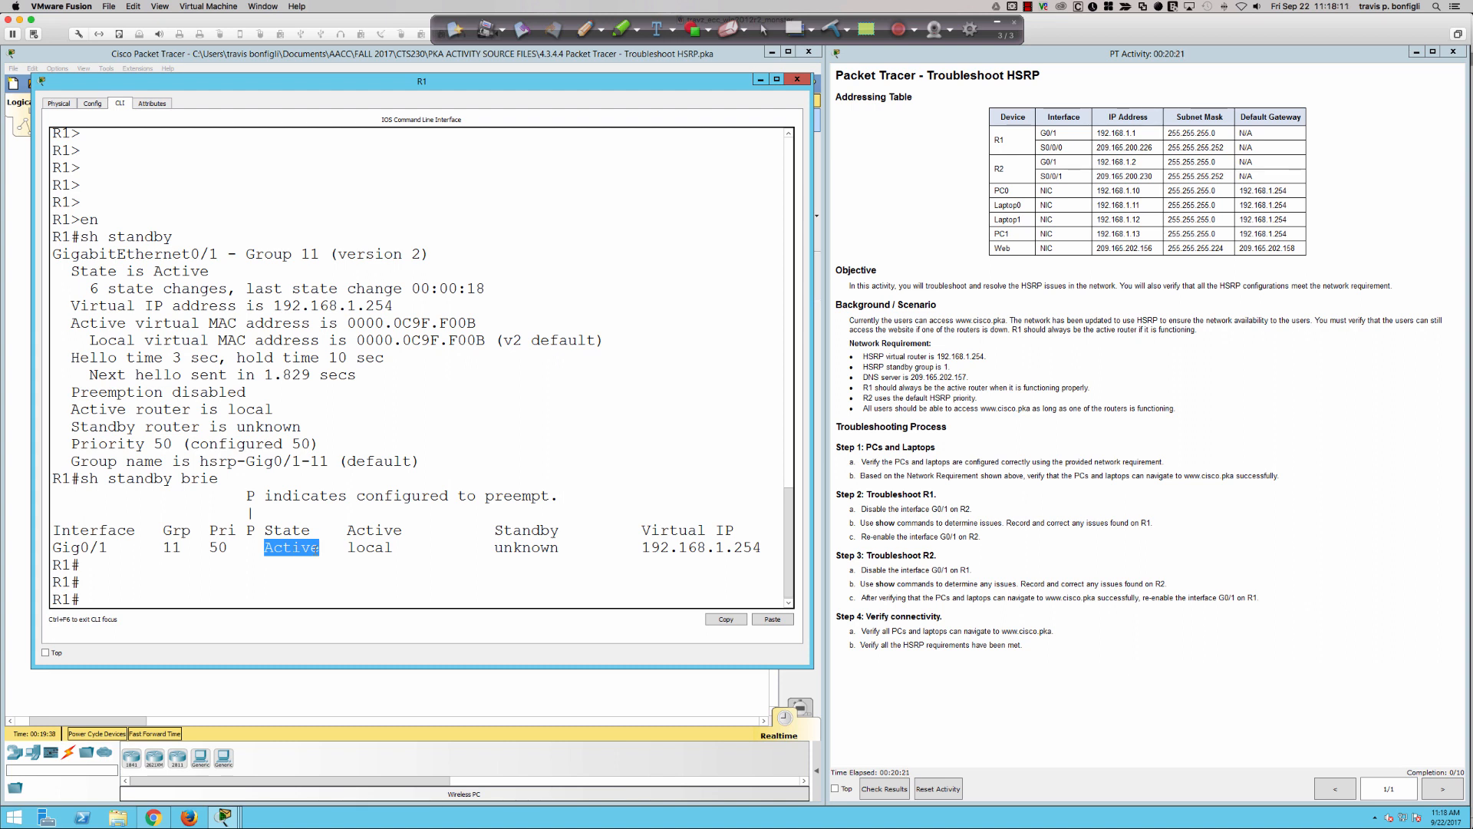
pyautogui.moveTo(345, 530); pyautogui.dragTo(396, 548)
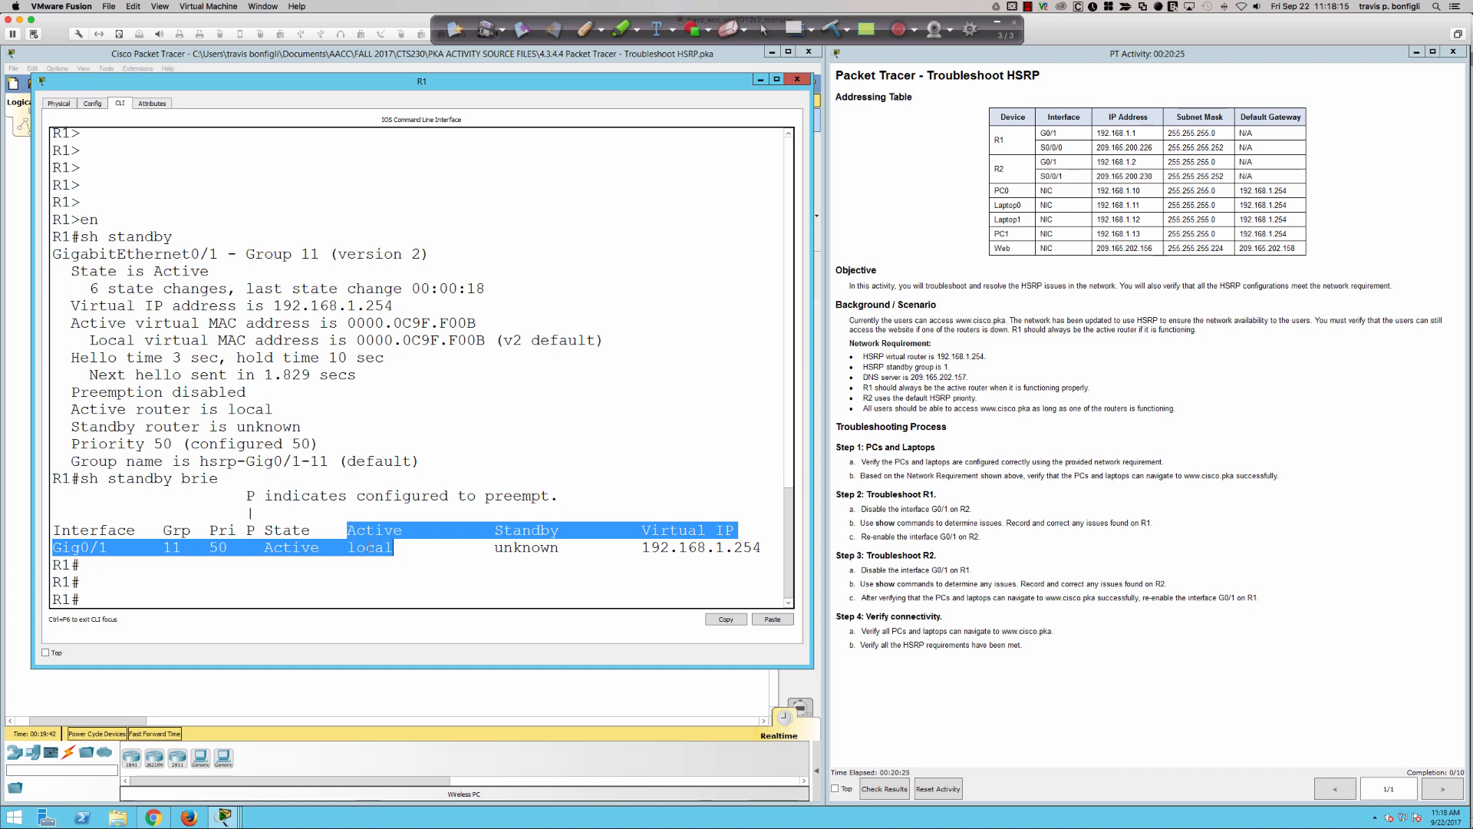
pyautogui.moveTo(347, 547); pyautogui.dragTo(394, 548)
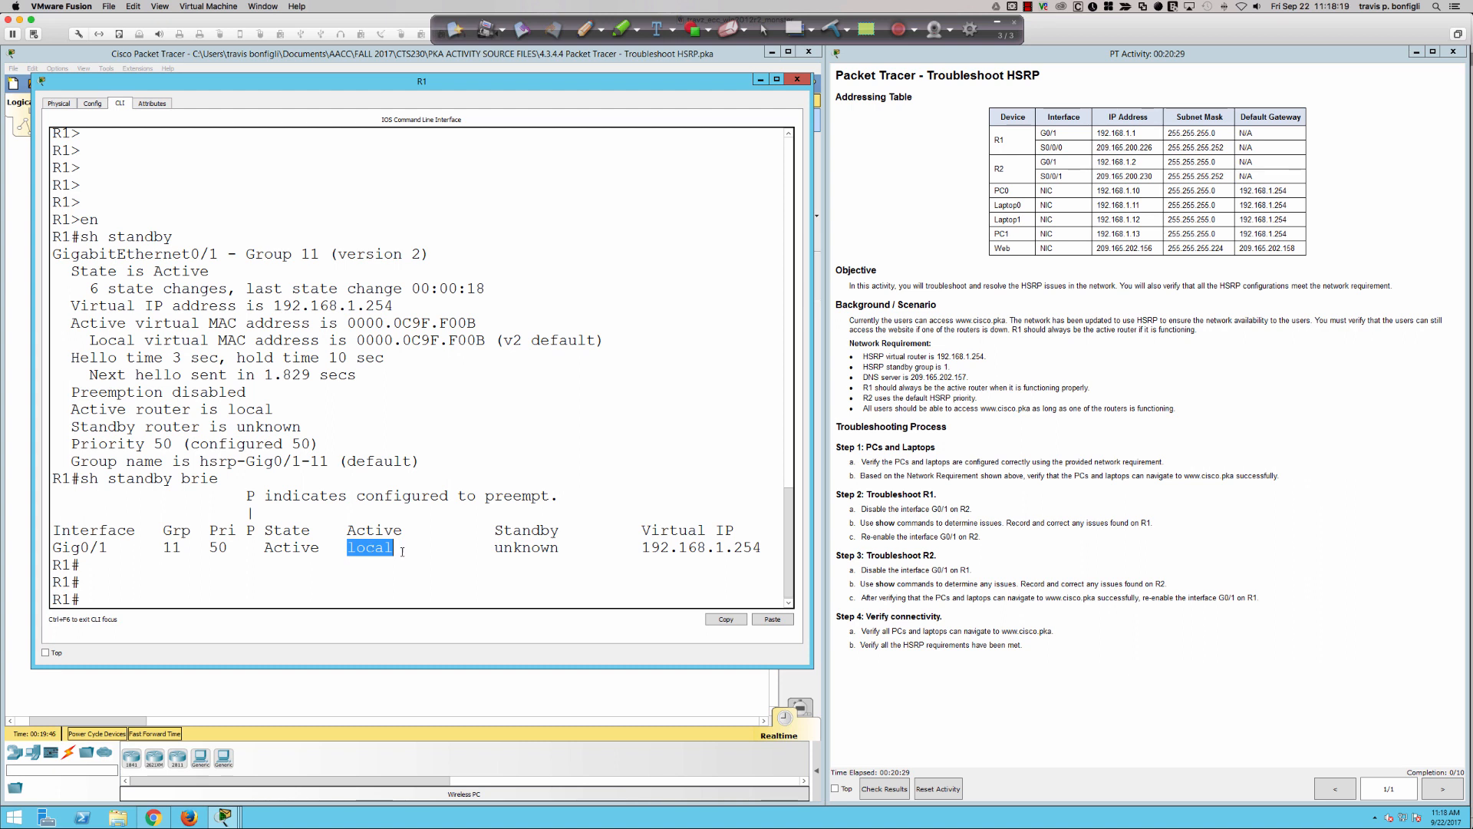
pyautogui.moveTo(485, 547); pyautogui.dragTo(562, 549)
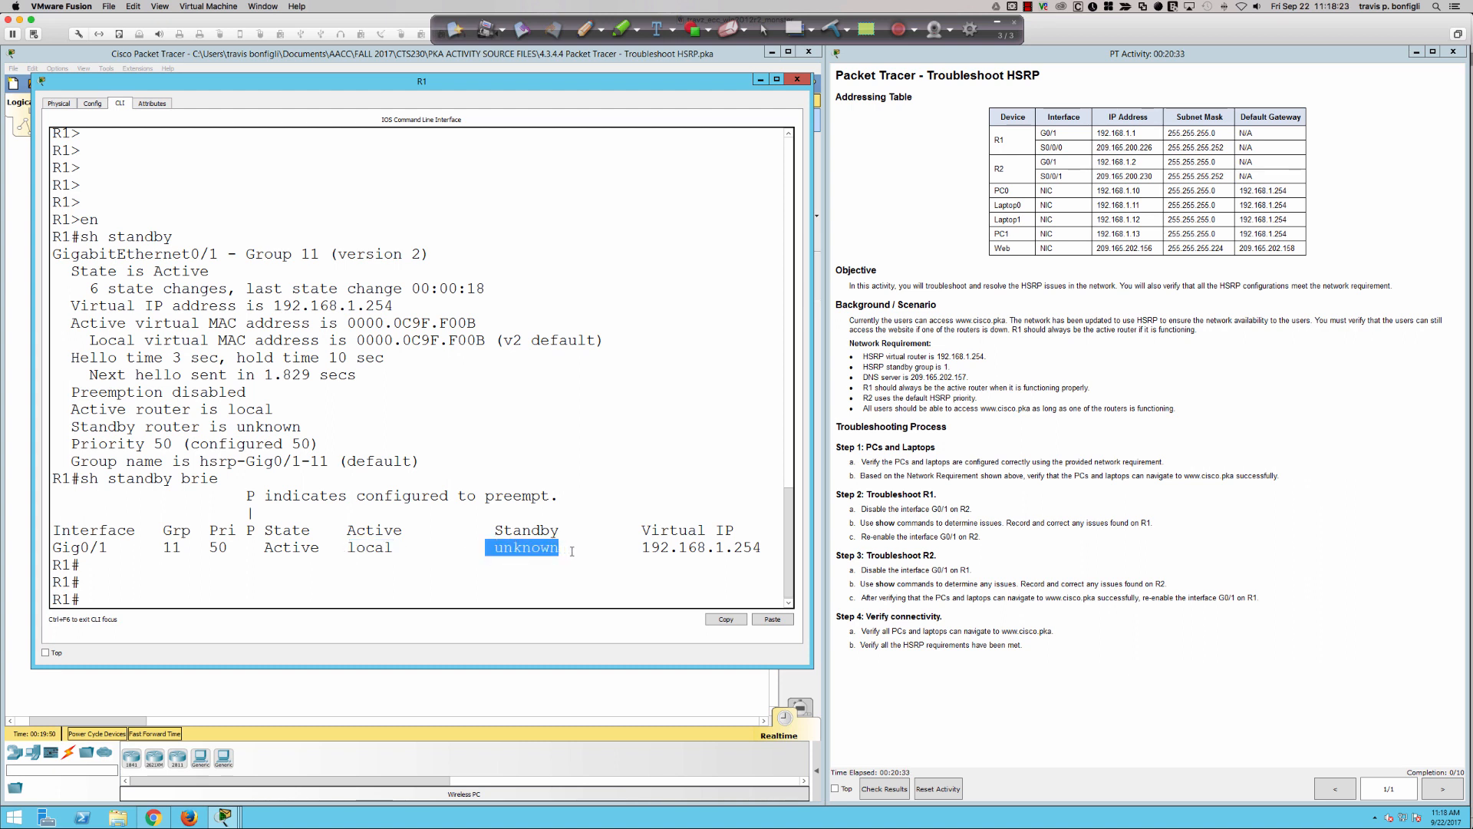
pyautogui.click(646, 548)
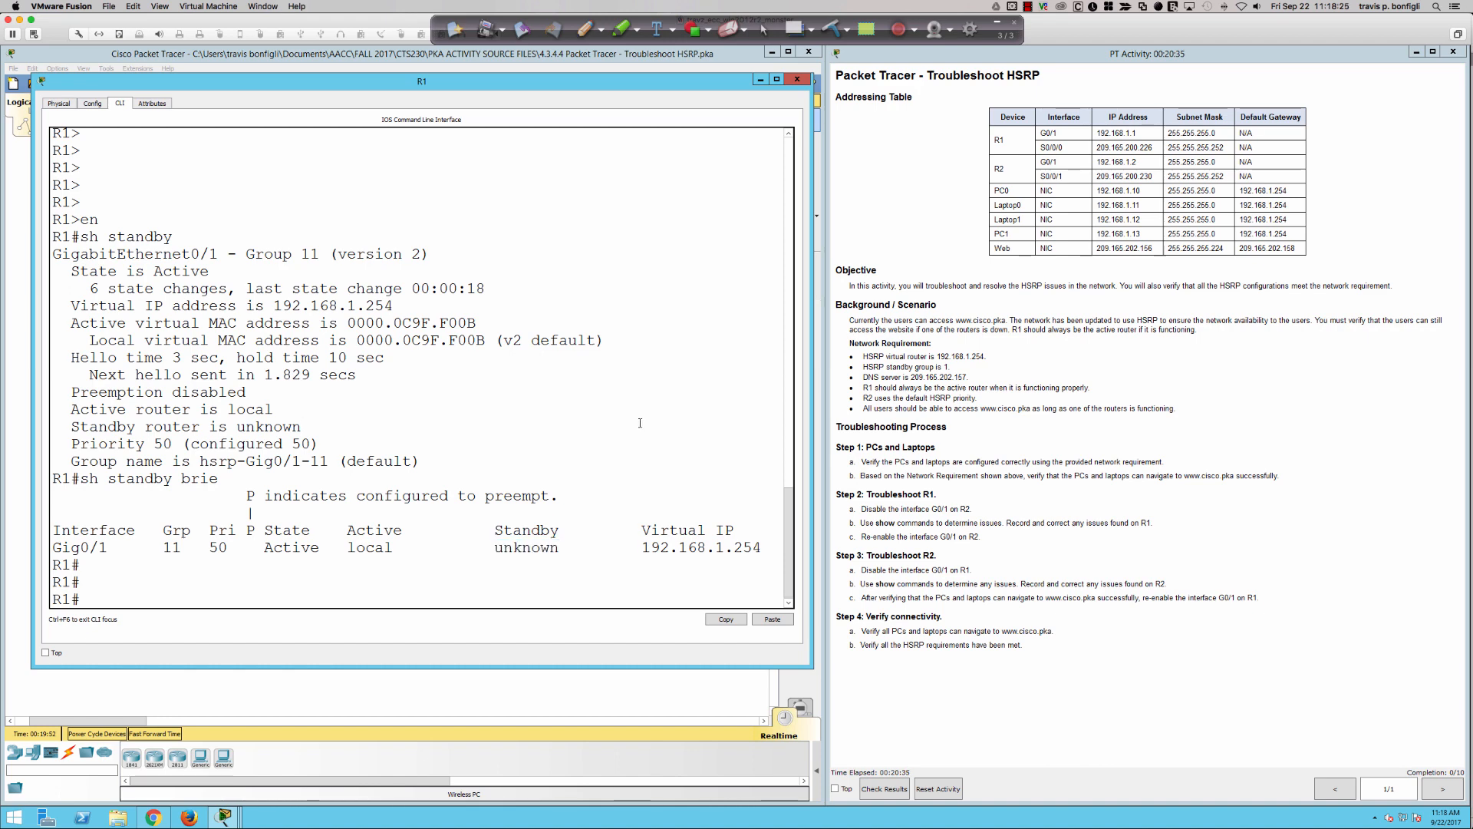
# - Display R1's running configuration with "sh run"
pyautogui.press('Return')
pyautogui.press('Return')
pyautogui.press('Return')
pyautogui.write('sh run')
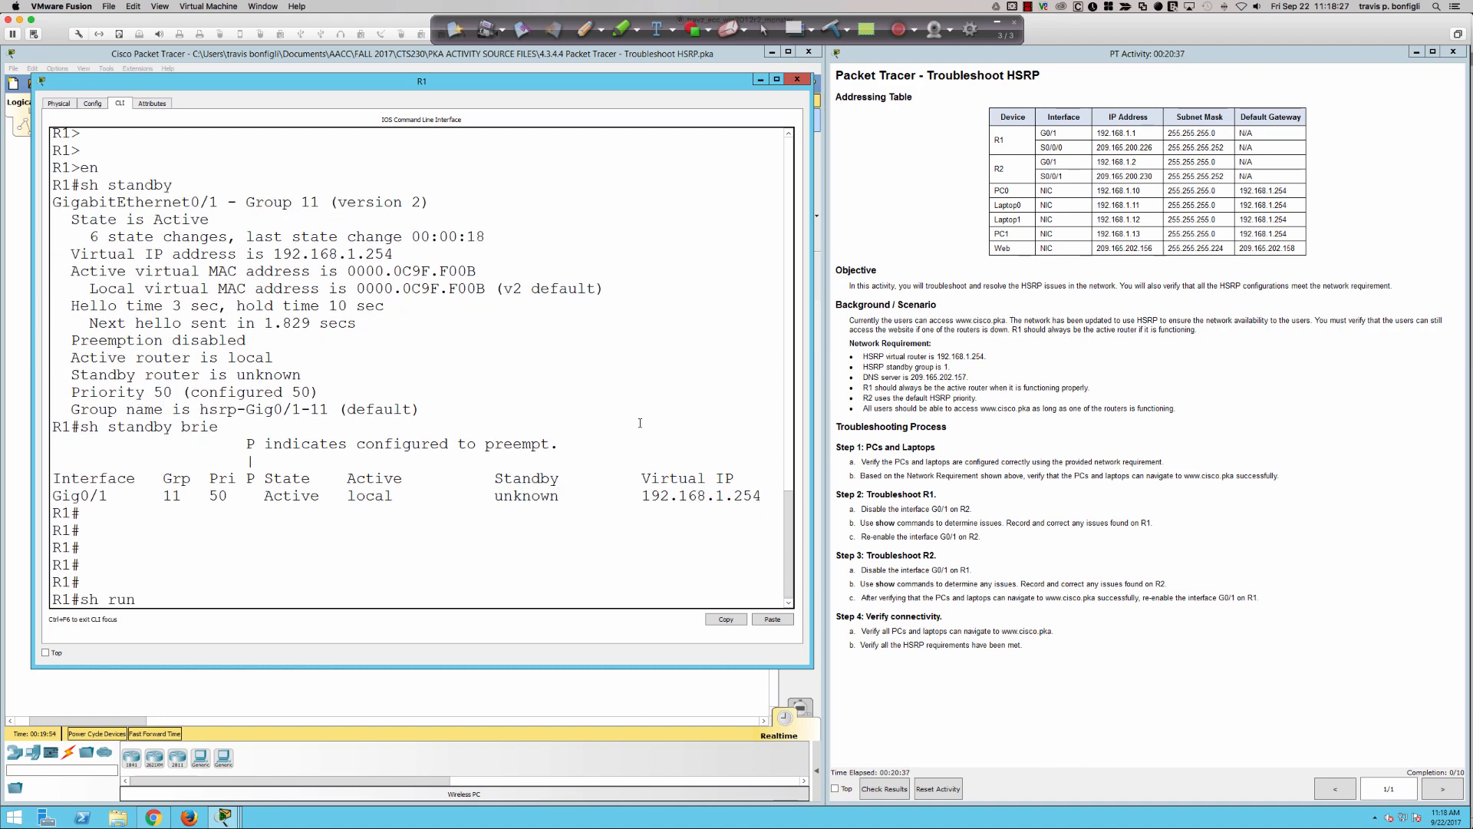
pyautogui.press('Return')
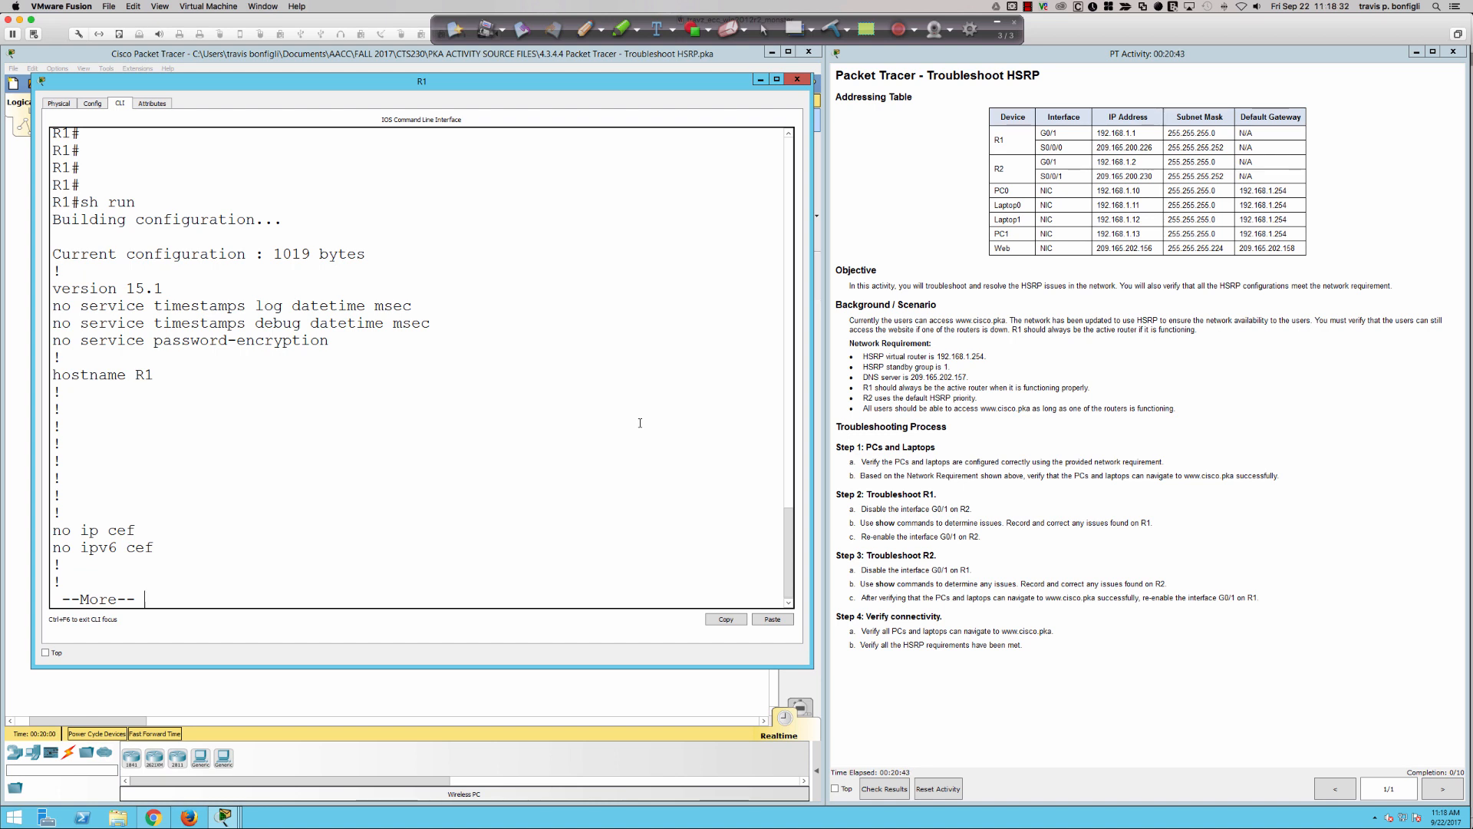
# - Page through R1's running configuration to the standby lines under interface GigabitEthernet0/1
pyautogui.press('Return')
pyautogui.press('Return')
pyautogui.press('Return')
pyautogui.press('Return')
pyautogui.press('Return')
pyautogui.press('Return')
pyautogui.press('Return')
pyautogui.press('Return')
pyautogui.press('Return')
pyautogui.press('Return')
pyautogui.press('Return')
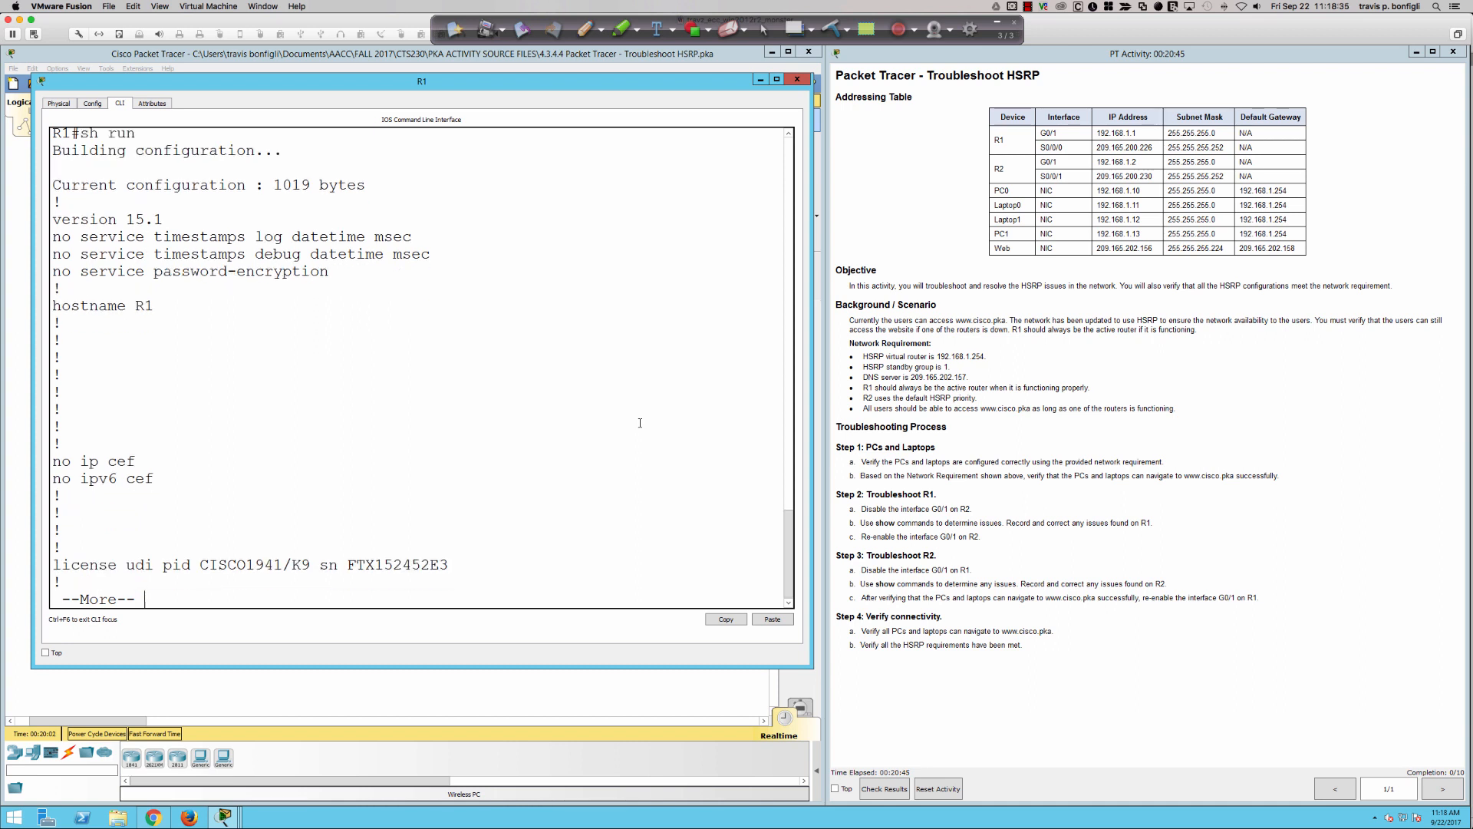
pyautogui.press('Return')
pyautogui.press('Return')
pyautogui.press('Return')
pyautogui.press('Return')
pyautogui.press('Return')
pyautogui.press('Return')
pyautogui.press('Return')
pyautogui.press('Return')
pyautogui.press('Return')
pyautogui.press('Return')
pyautogui.press('Return')
pyautogui.press('Return')
pyautogui.press('Return')
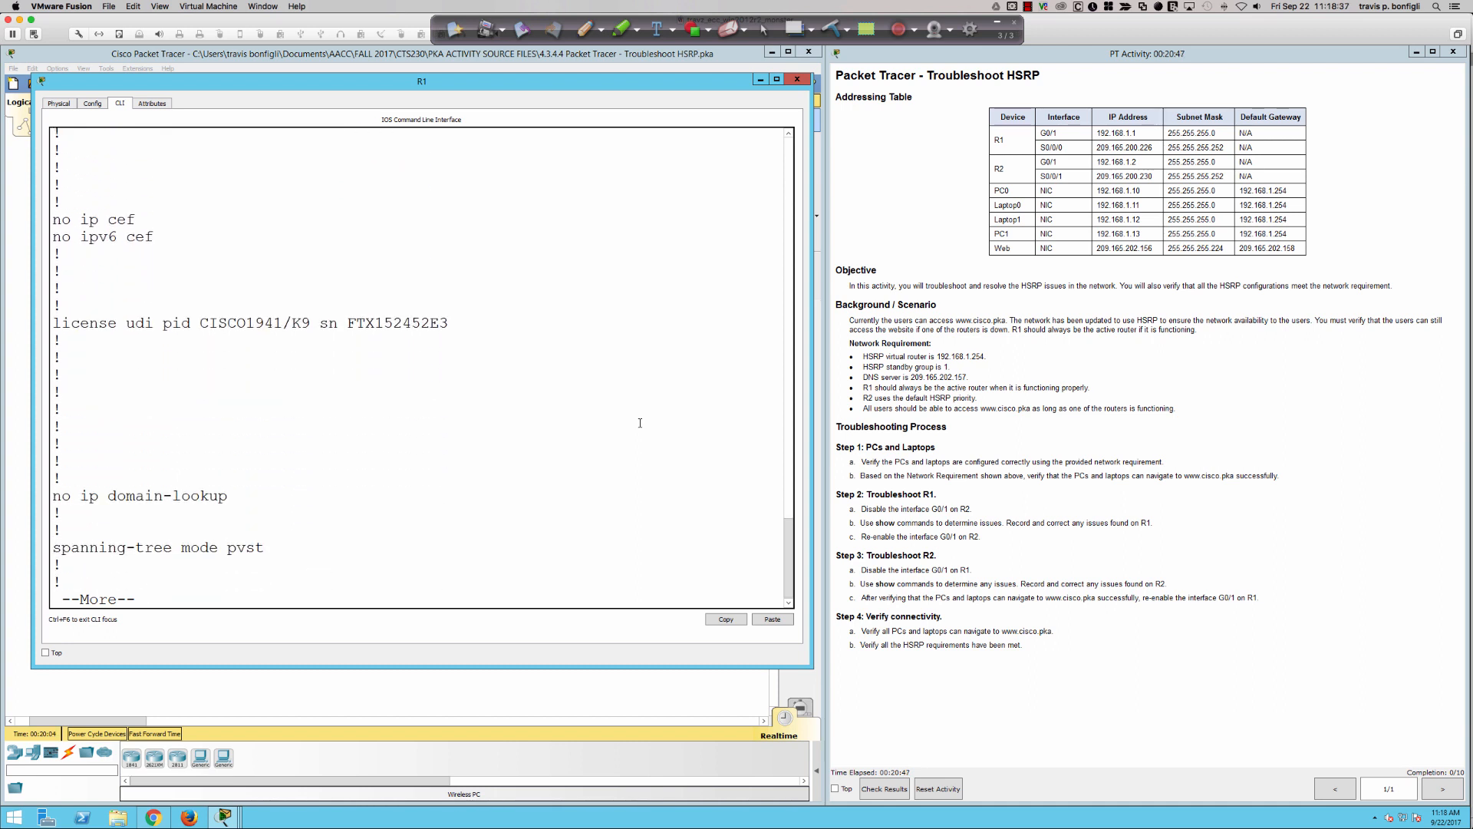
pyautogui.press('Return')
pyautogui.press('Return')
pyautogui.press('Return')
pyautogui.press('Return')
pyautogui.press('Return')
pyautogui.press('Return')
pyautogui.press('Return')
pyautogui.press('Return')
pyautogui.press('Return')
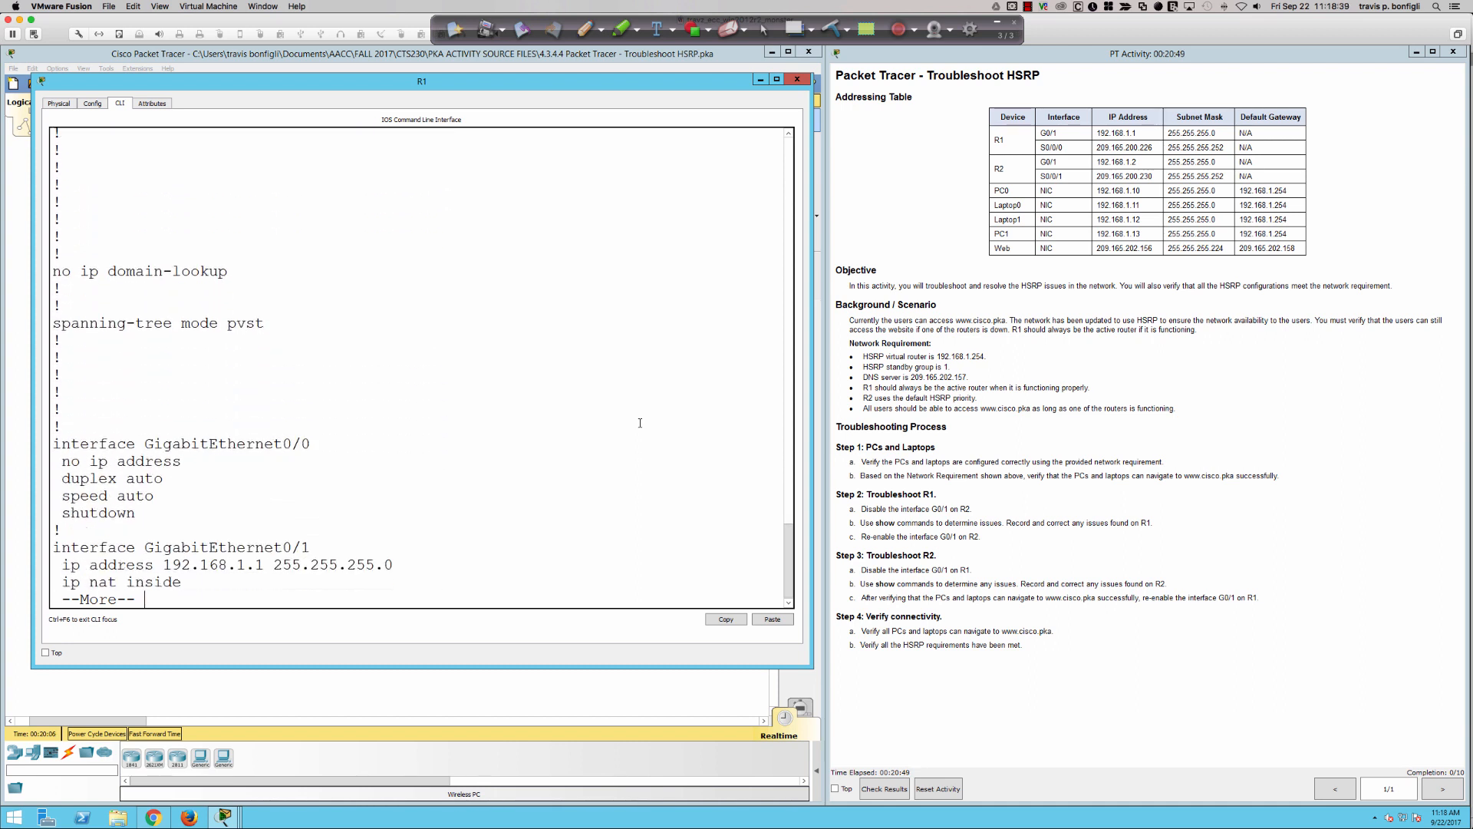
pyautogui.press('Return')
pyautogui.press('Return')
pyautogui.press('Return')
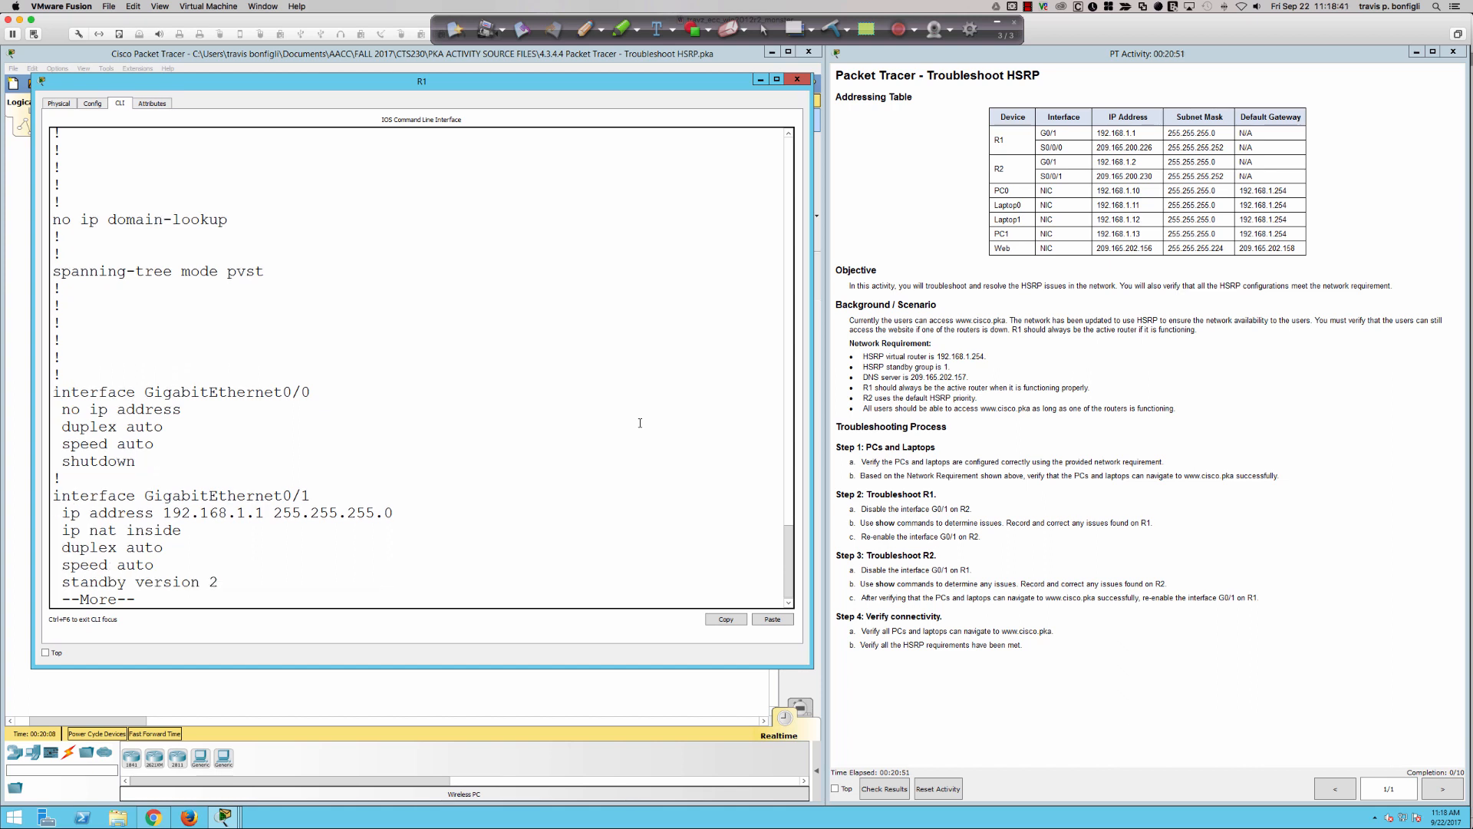
pyautogui.press('Return')
pyautogui.press('Return')
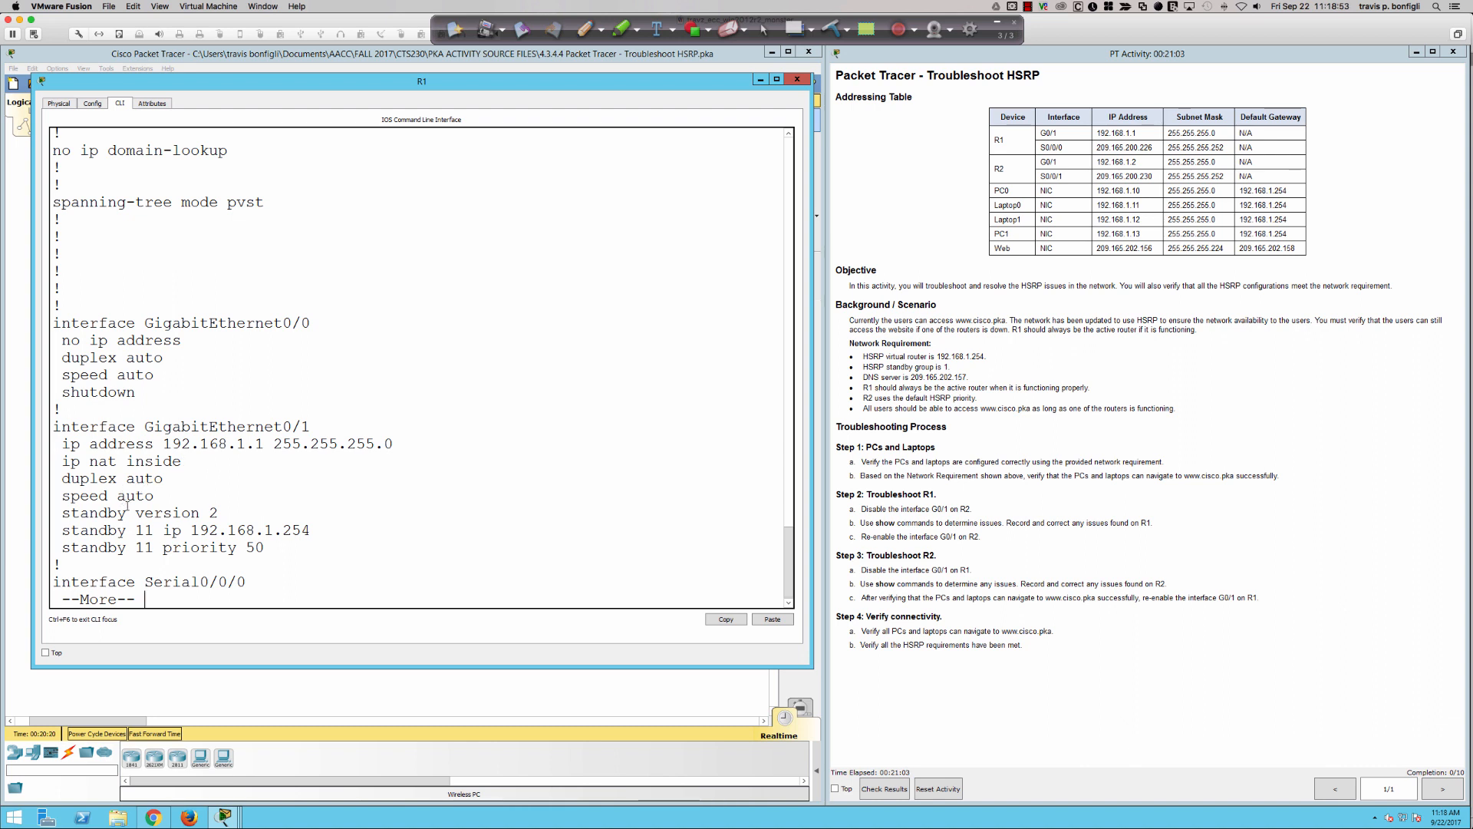
# - Compare R1's standby IP, priority and group number lines with the HSRP virtual router and standby group requirements by highlighting them
pyautogui.moveTo(243, 516); pyautogui.dragTo(275, 543)
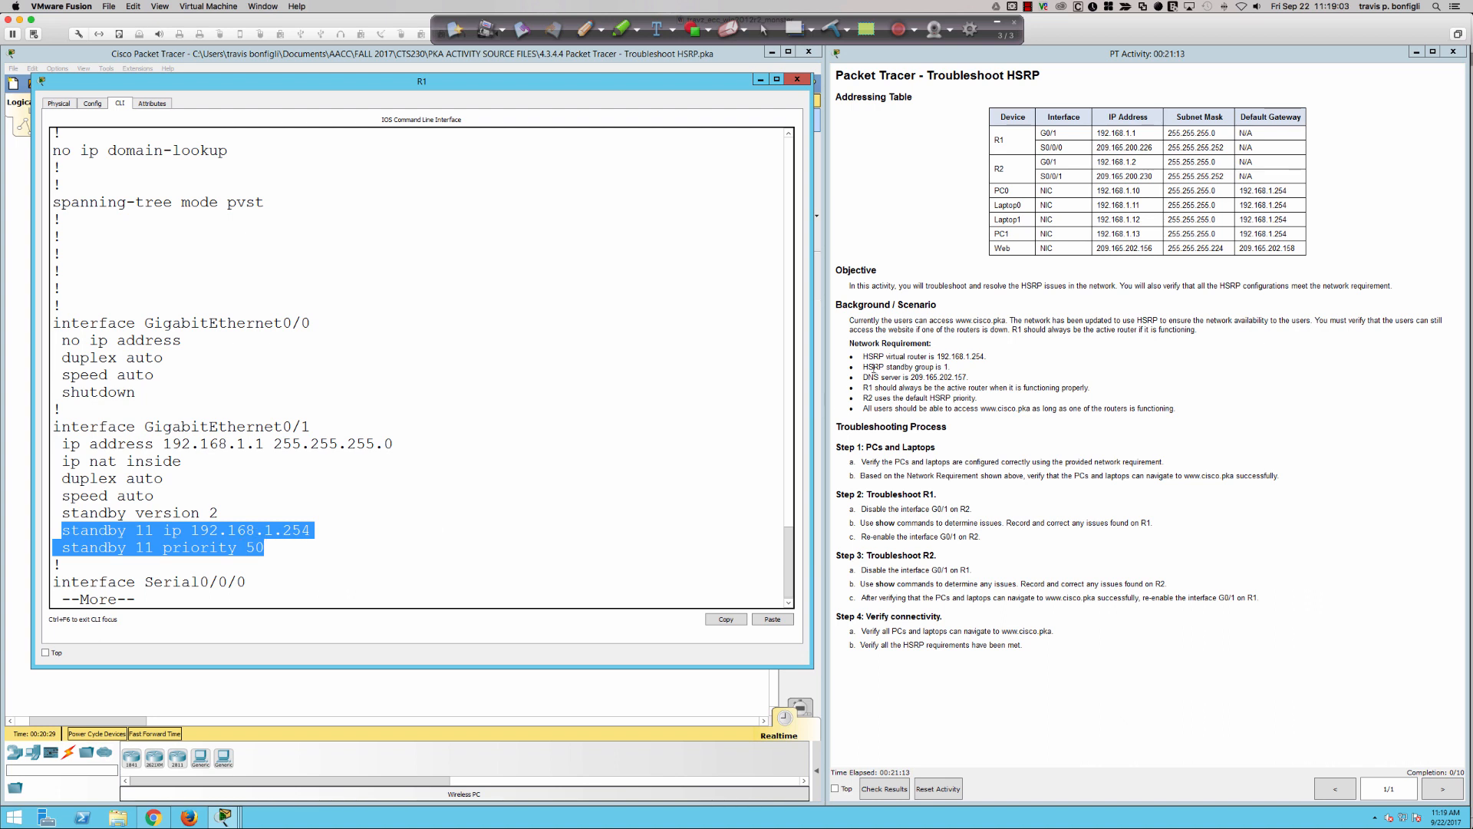
pyautogui.moveTo(864, 358); pyautogui.dragTo(991, 359)
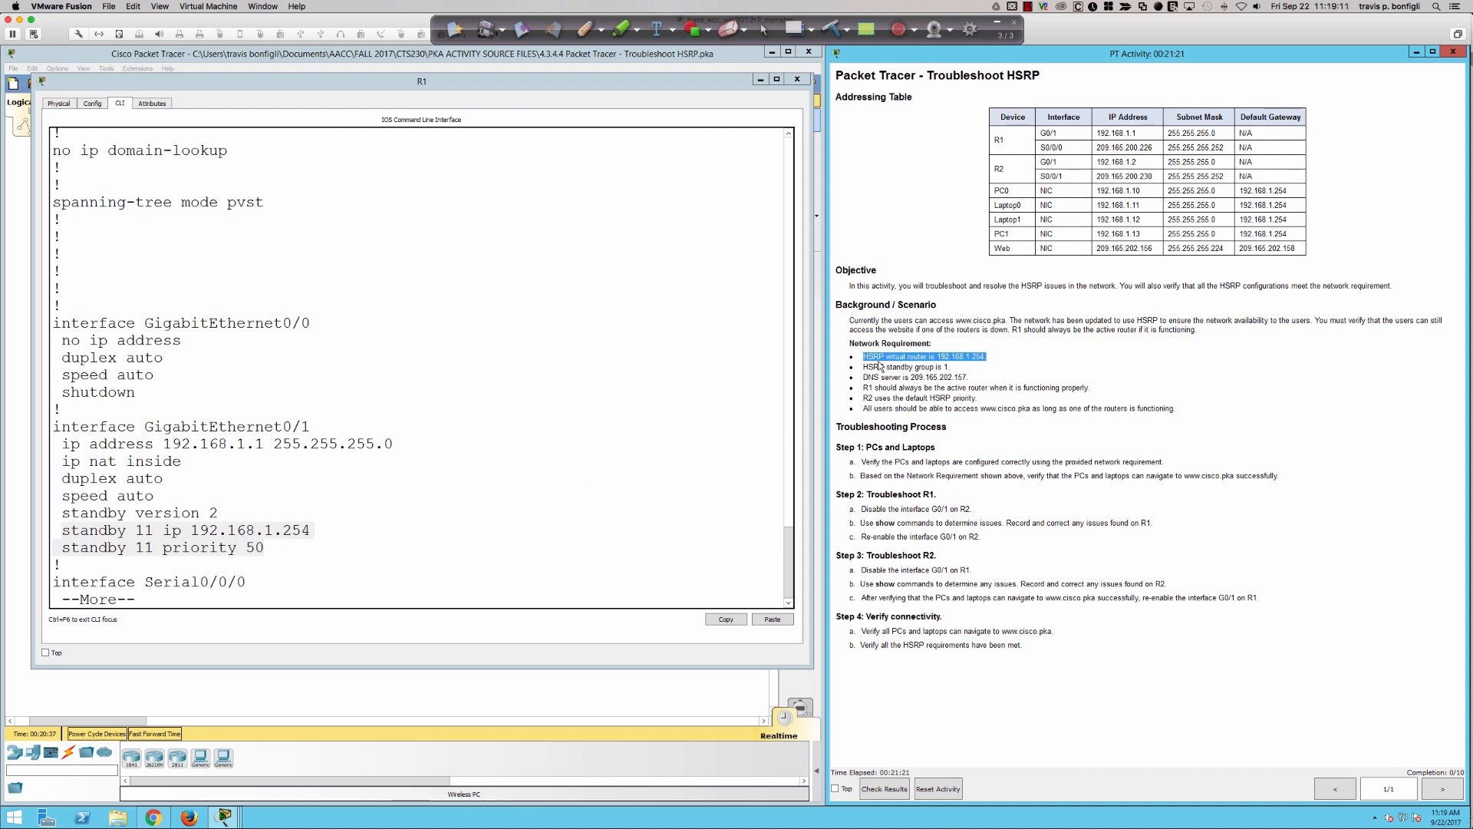
pyautogui.moveTo(953, 368); pyautogui.dragTo(855, 365)
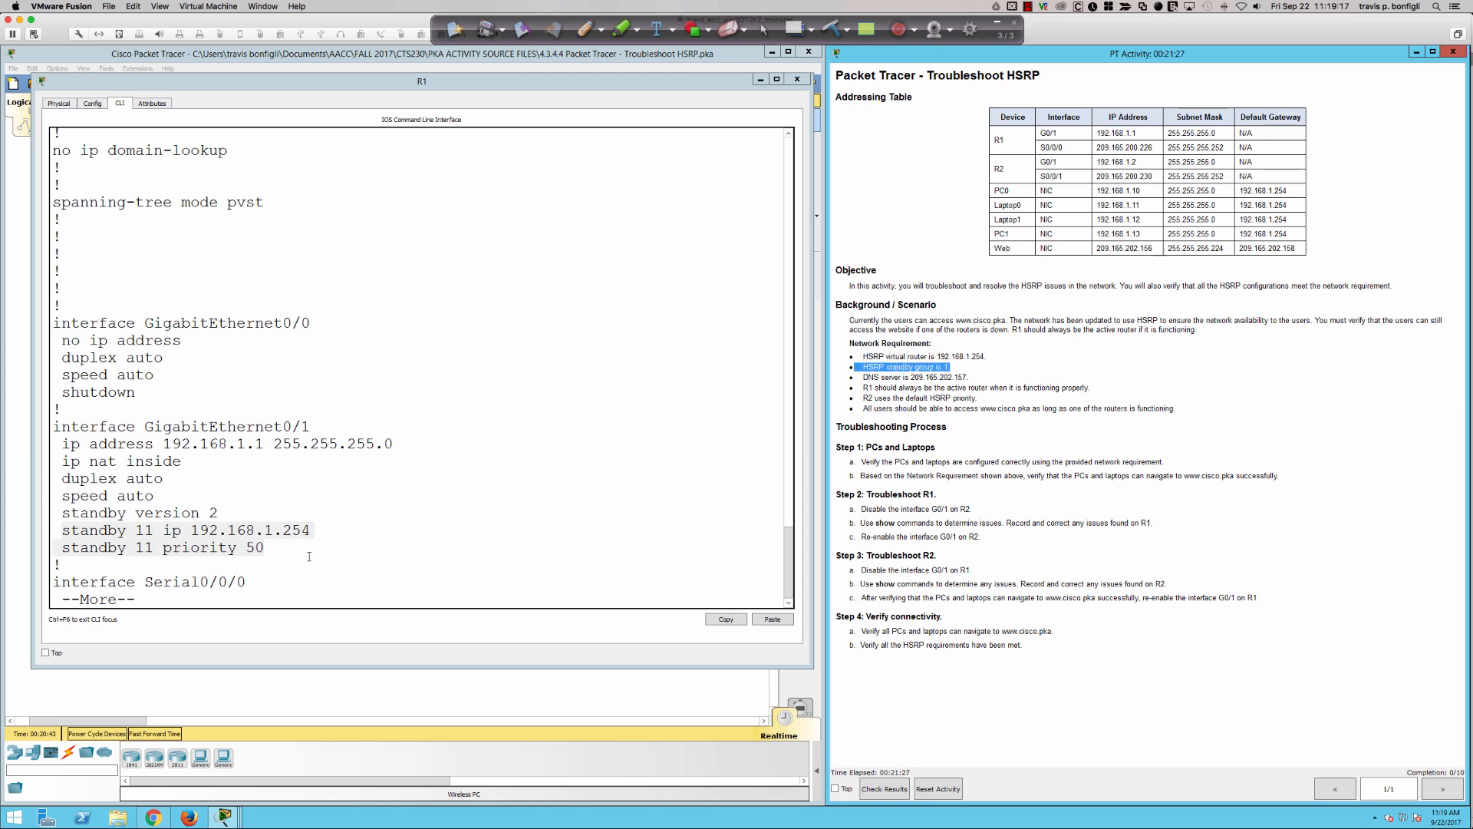
pyautogui.doubleClick(138, 530)
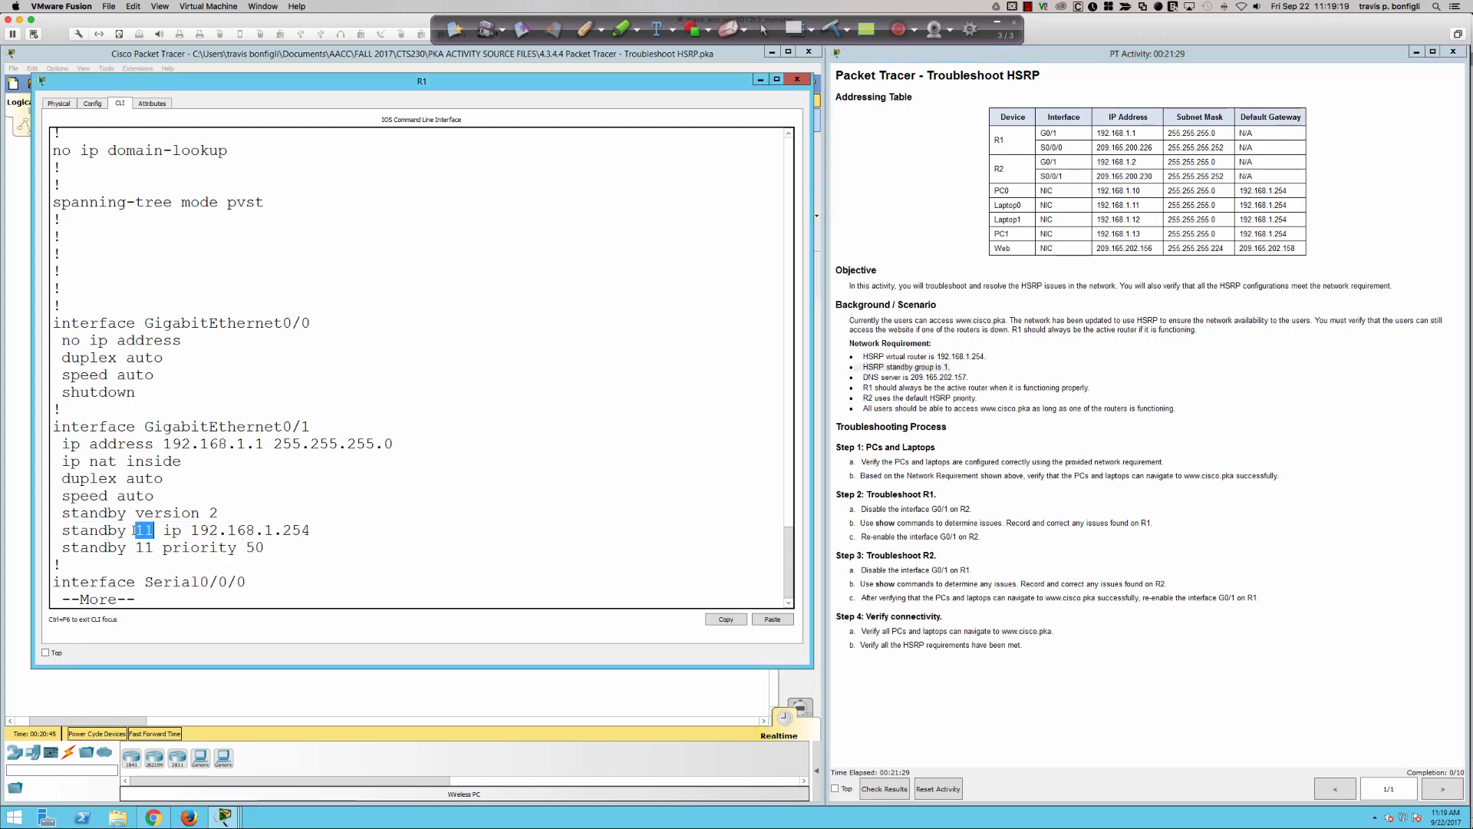
# - Open router R2's command line from the topology, and move and enlarge its window beside the activity instructions
pyautogui.click(364, 695)
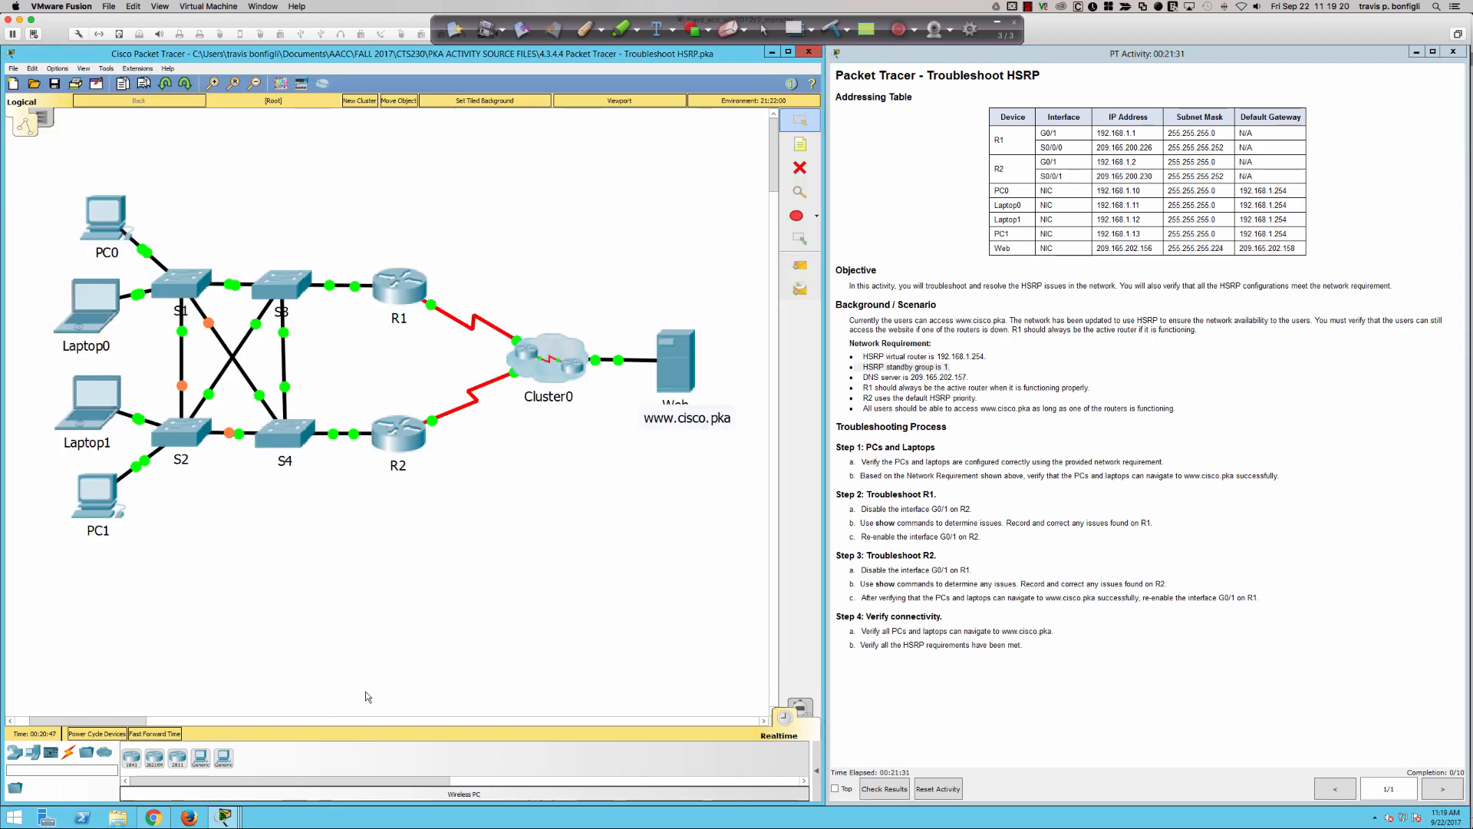
pyautogui.click(405, 441)
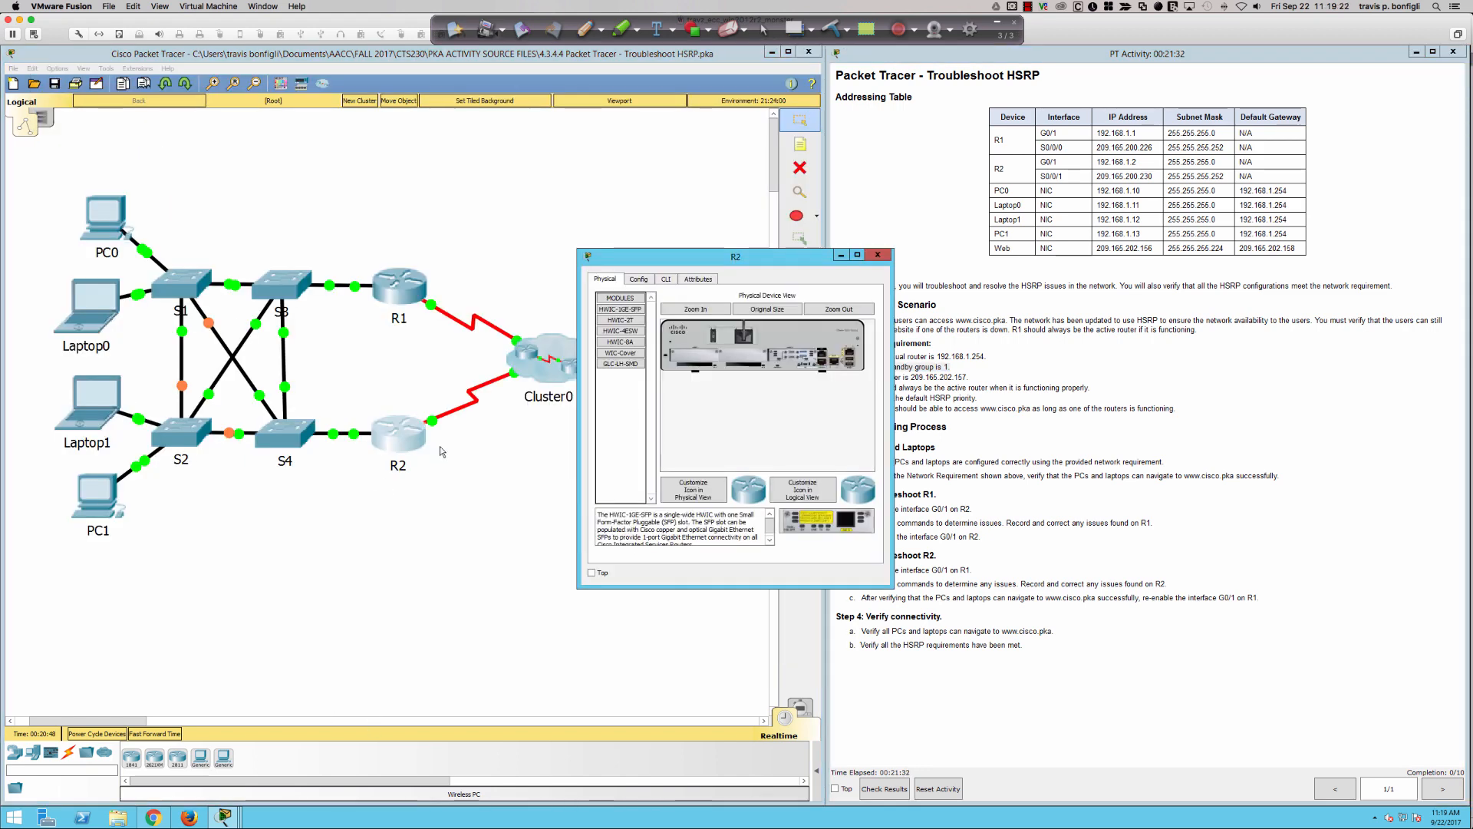
pyautogui.click(665, 280)
pyautogui.moveTo(651, 263); pyautogui.dragTo(99, 67)
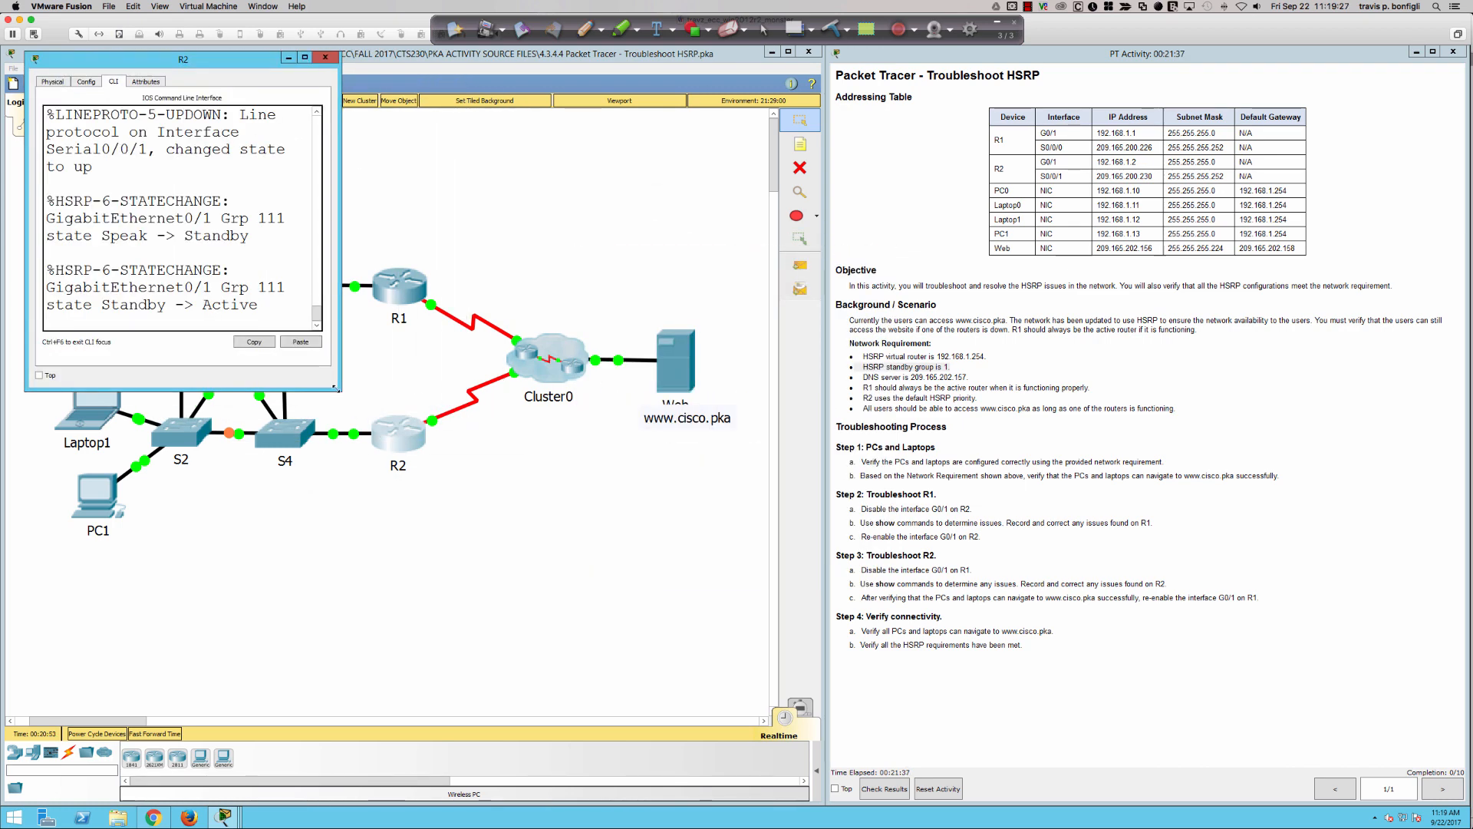
pyautogui.moveTo(339, 390); pyautogui.dragTo(823, 707)
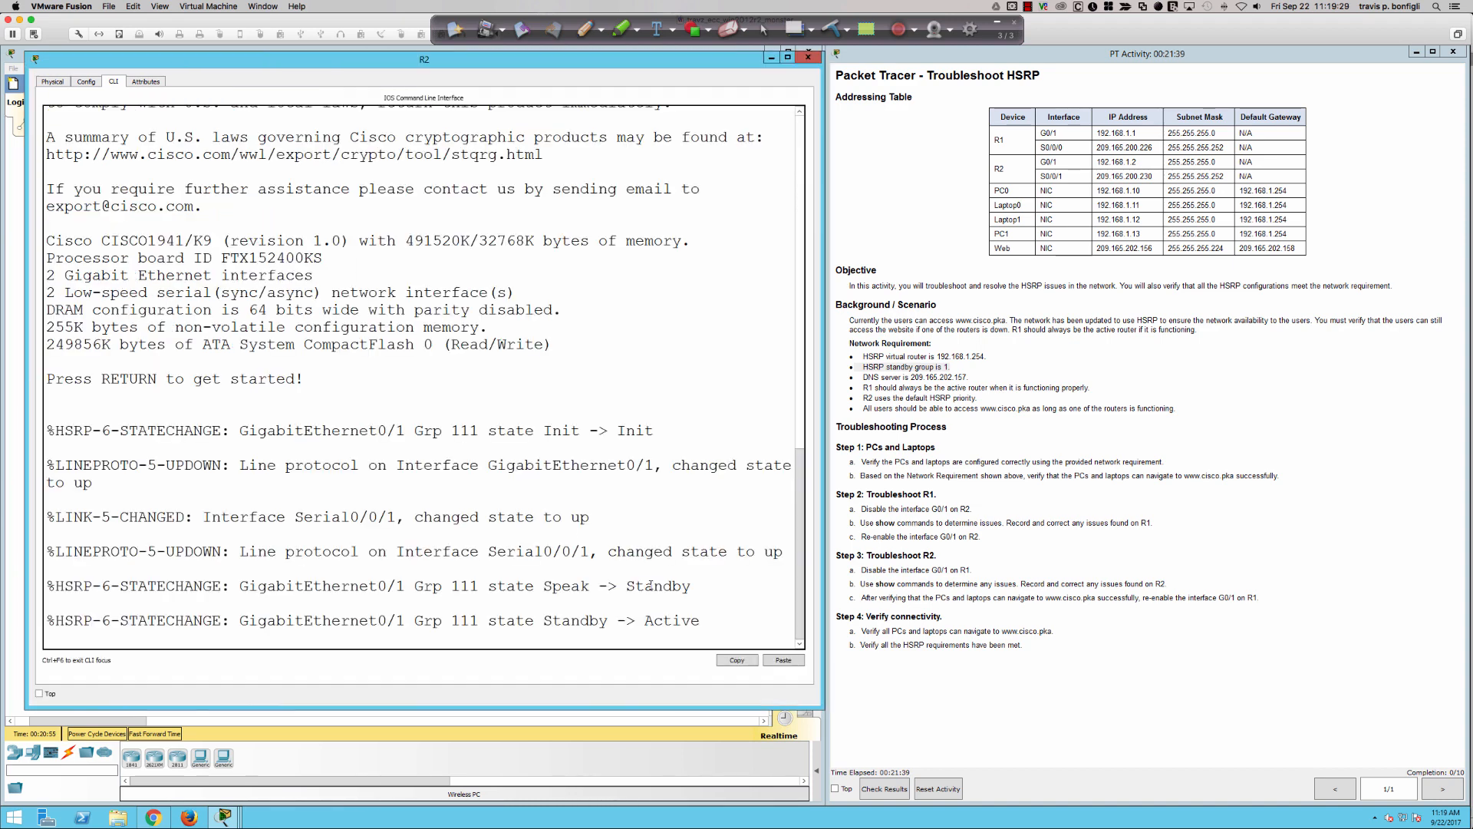
# - Highlight the group number in R2's HSRP state-change message, and move R2's window off the R1 and R2 topology icons
pyautogui.moveTo(443, 586); pyautogui.dragTo(544, 586)
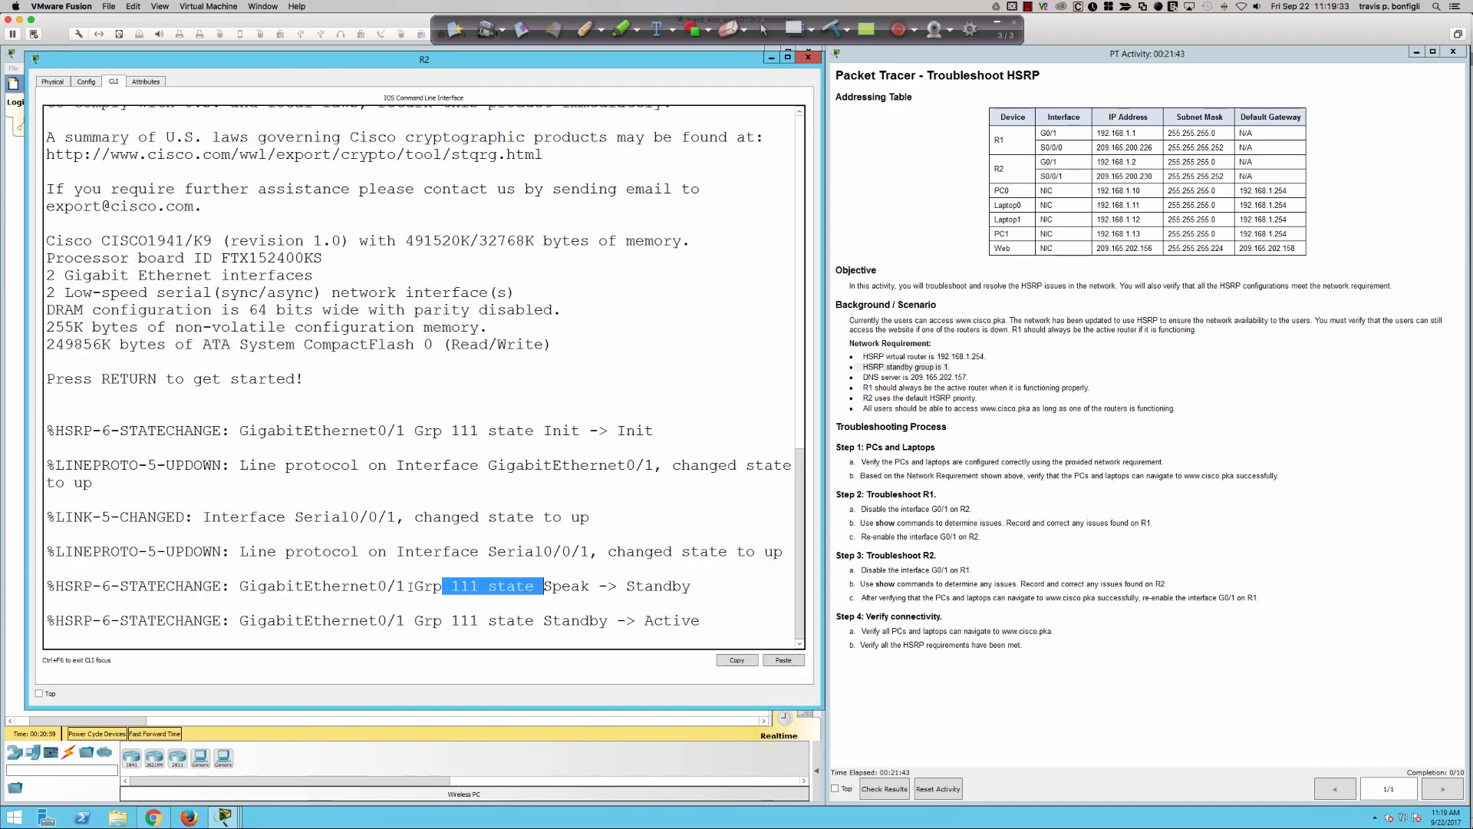
pyautogui.moveTo(406, 585); pyautogui.dragTo(515, 585)
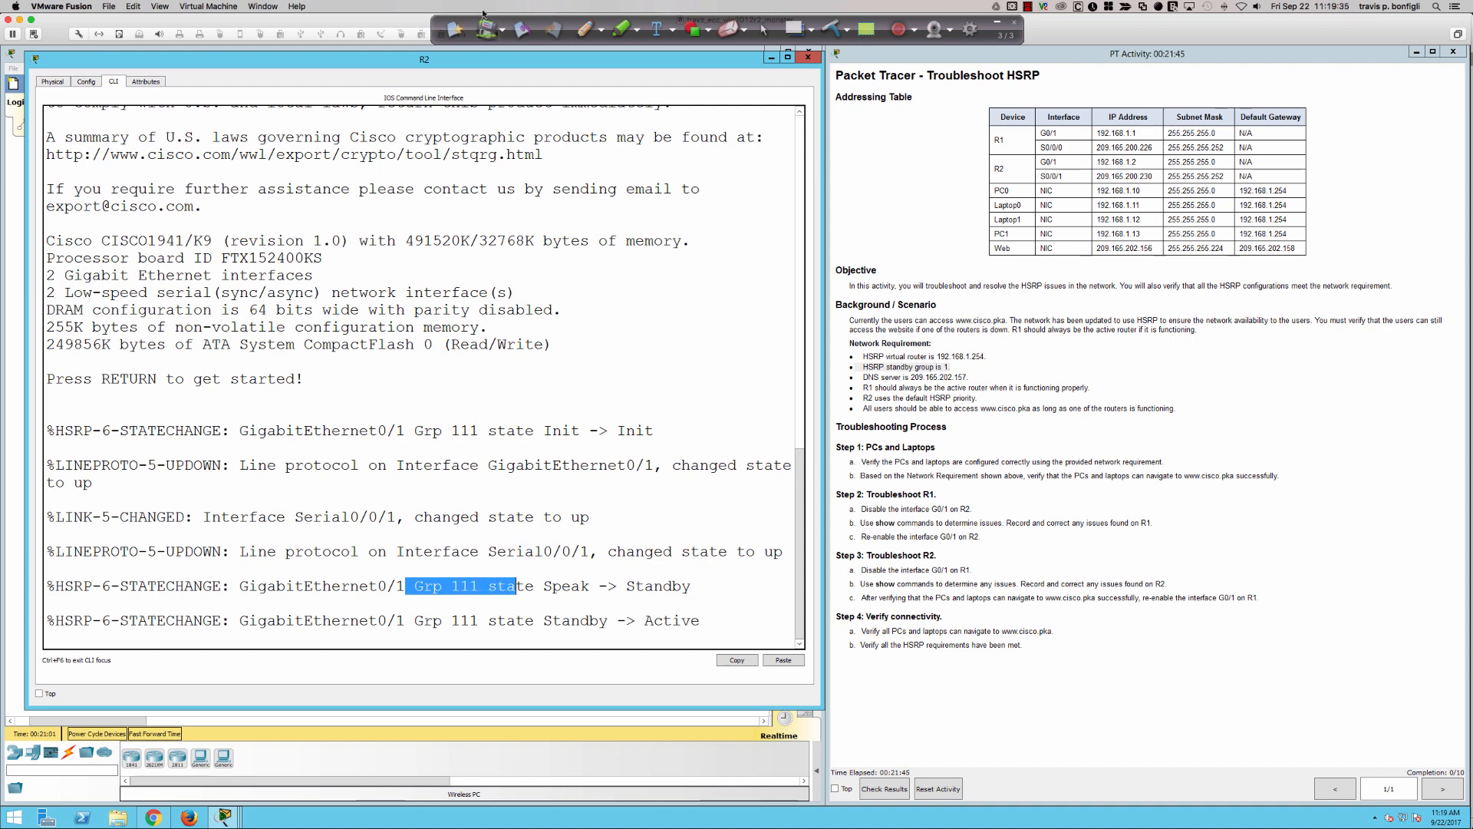
pyautogui.moveTo(464, 60); pyautogui.dragTo(1009, 115)
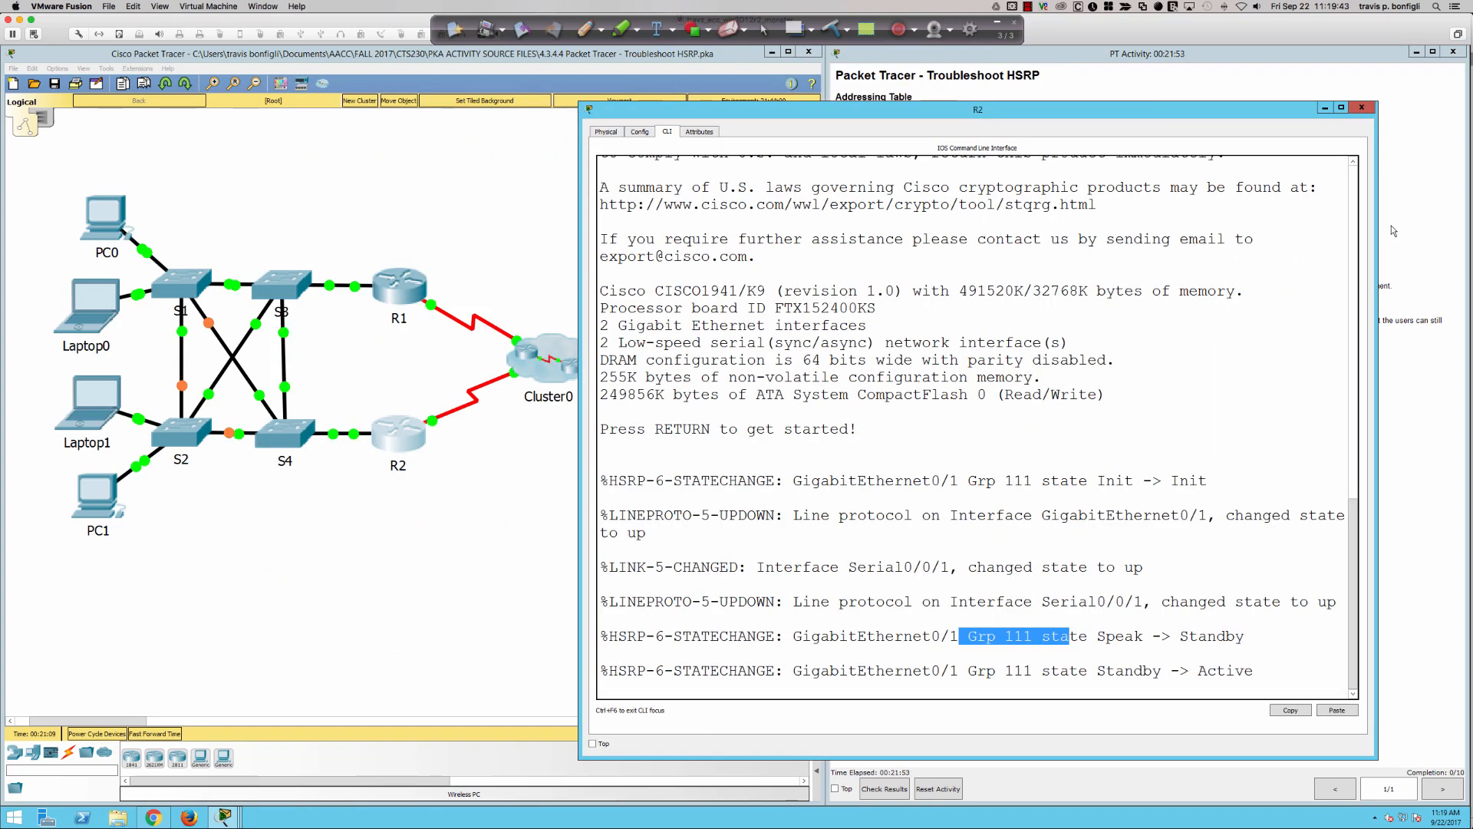
# - Enter privileged mode on R2 and display its running configuration with "sh run" through the GigabitEthernet0/1 section
pyautogui.click(1103, 441)
pyautogui.press('Return')
pyautogui.press('Return')
pyautogui.press('Return')
pyautogui.press('Return')
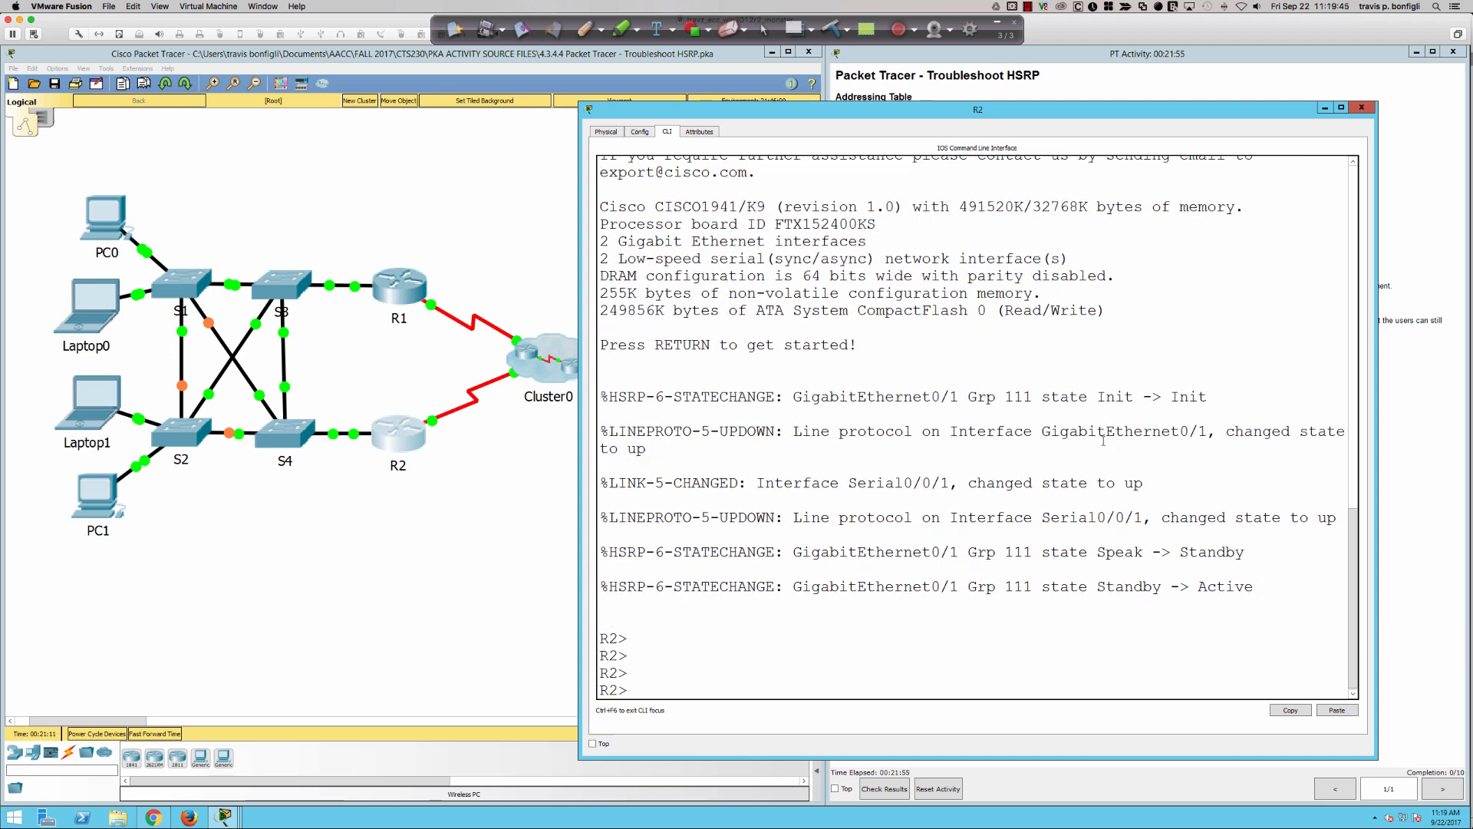
pyautogui.write('en')
pyautogui.press('Return')
pyautogui.write('sh run')
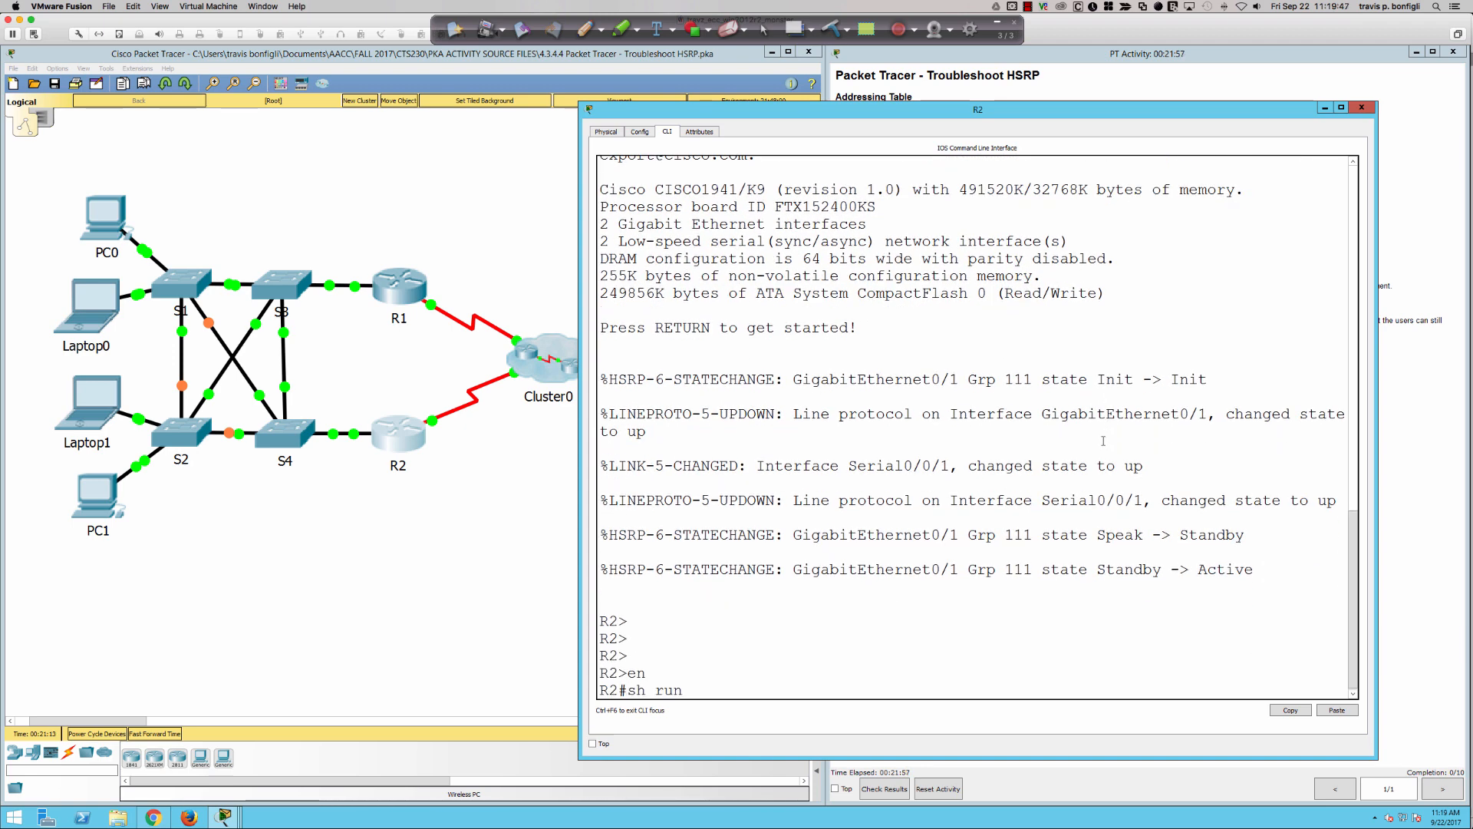
pyautogui.press('Return')
pyautogui.press('space')
pyautogui.press('space')
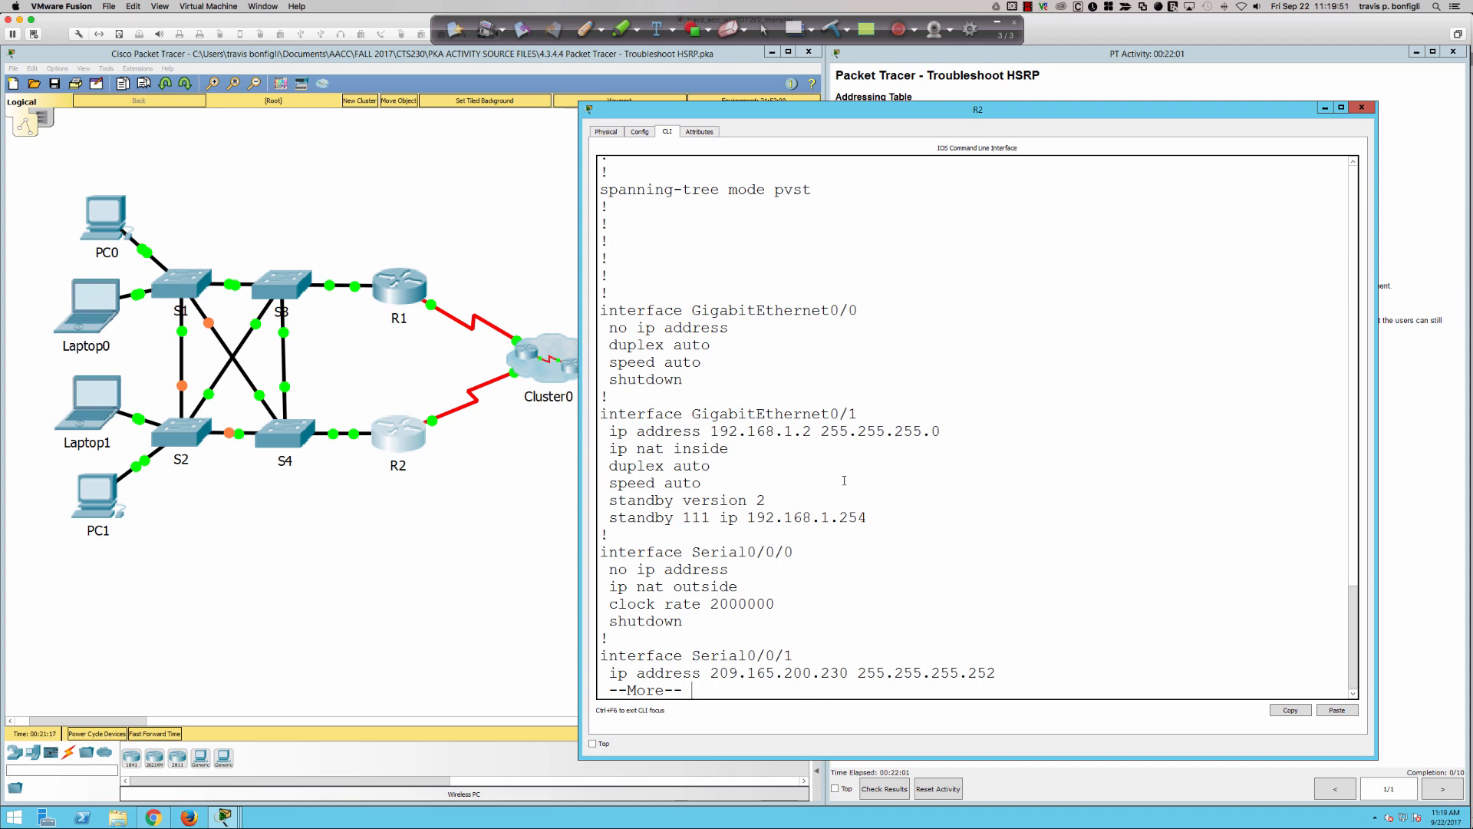
# - Examine R2's standby group IP and standby version lines, and bring the activity's network requirements back into view
pyautogui.moveTo(871, 517); pyautogui.dragTo(603, 518)
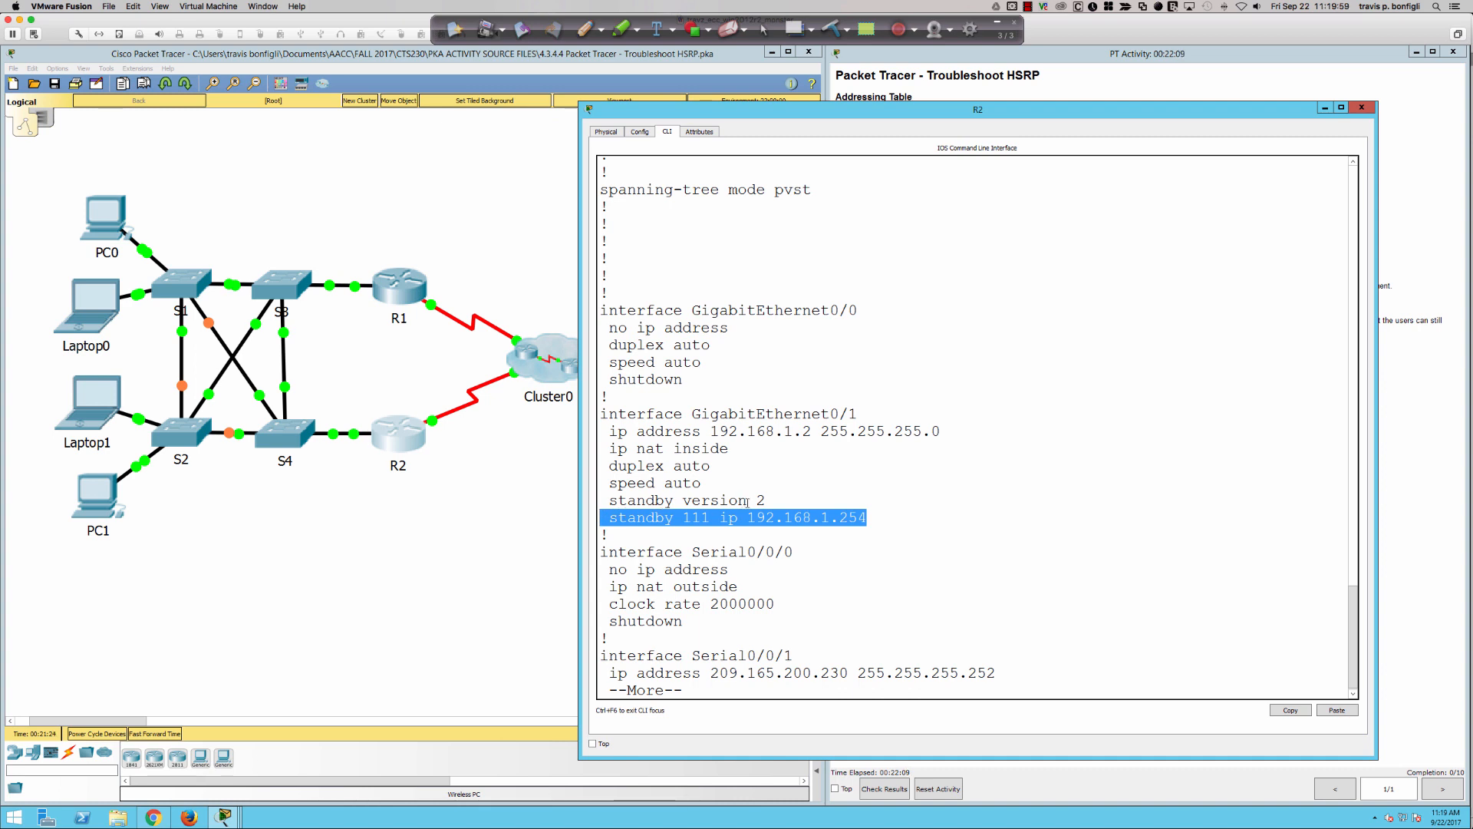
pyautogui.moveTo(765, 501); pyautogui.dragTo(611, 505)
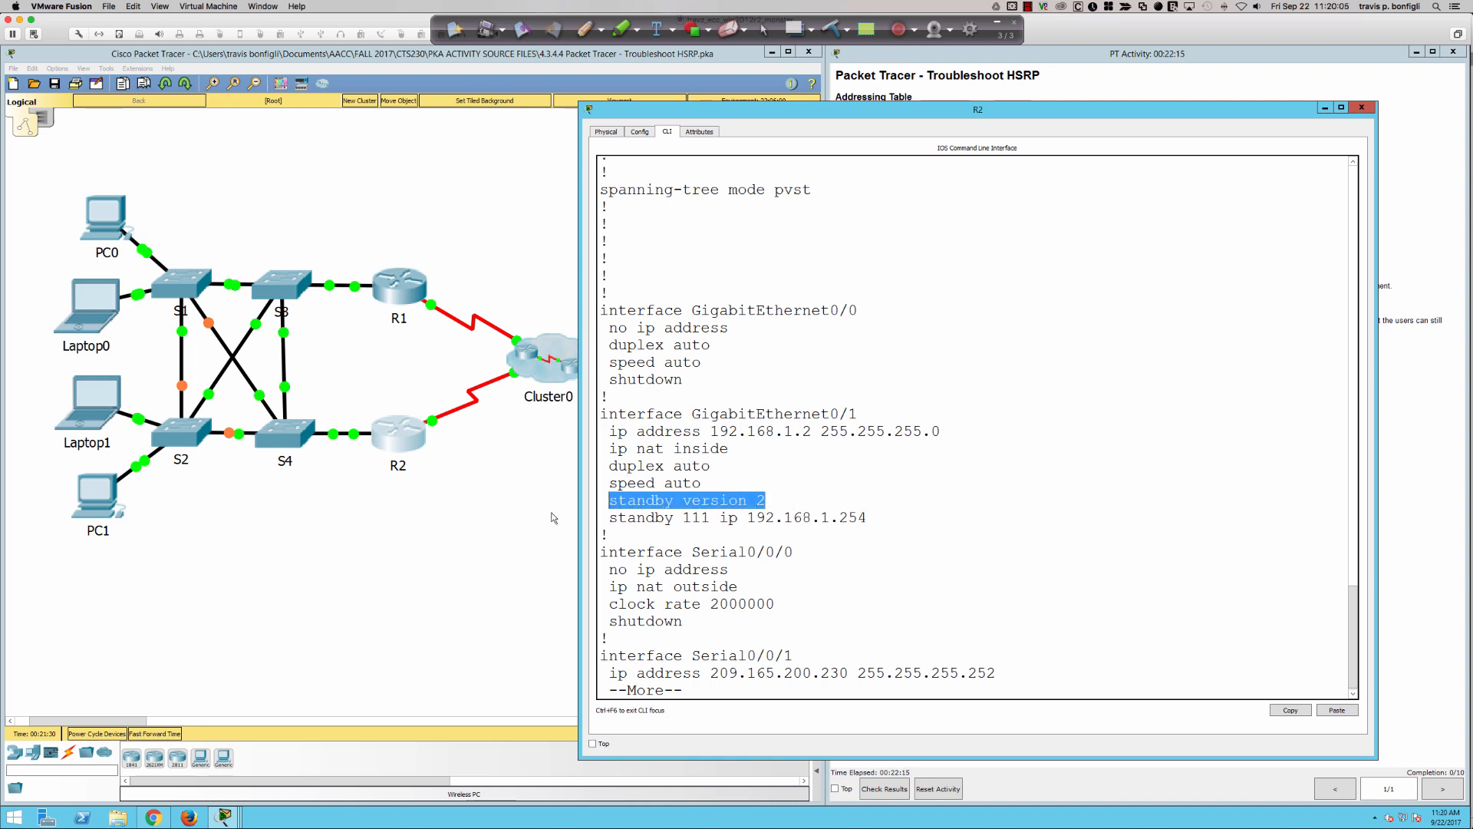
pyautogui.click(1414, 338)
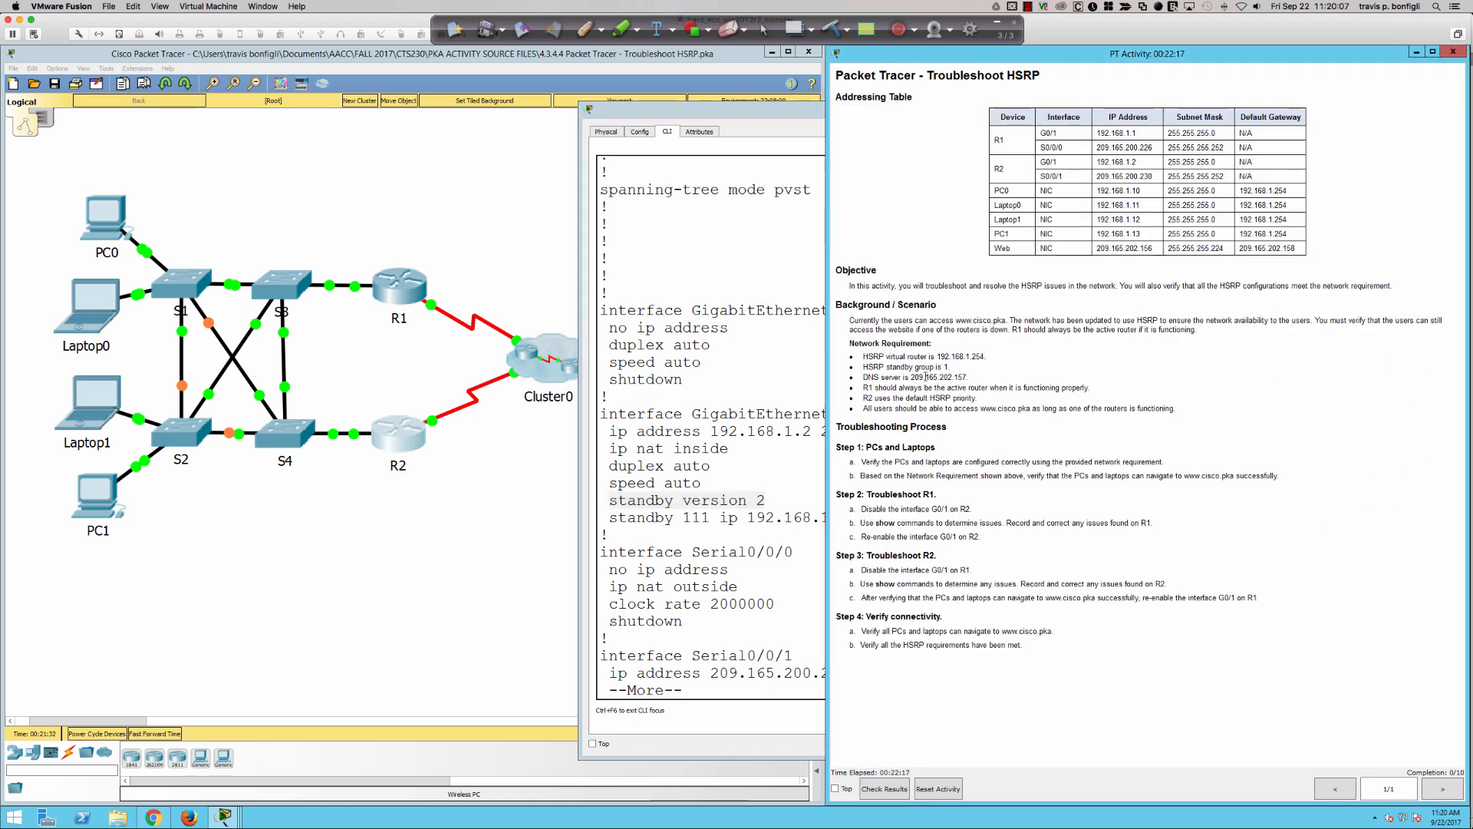
# - Return to R1's command line, quit the configuration listing, and enter interface configuration mode for g0/1
pyautogui.click(392, 285)
pyautogui.click(545, 397)
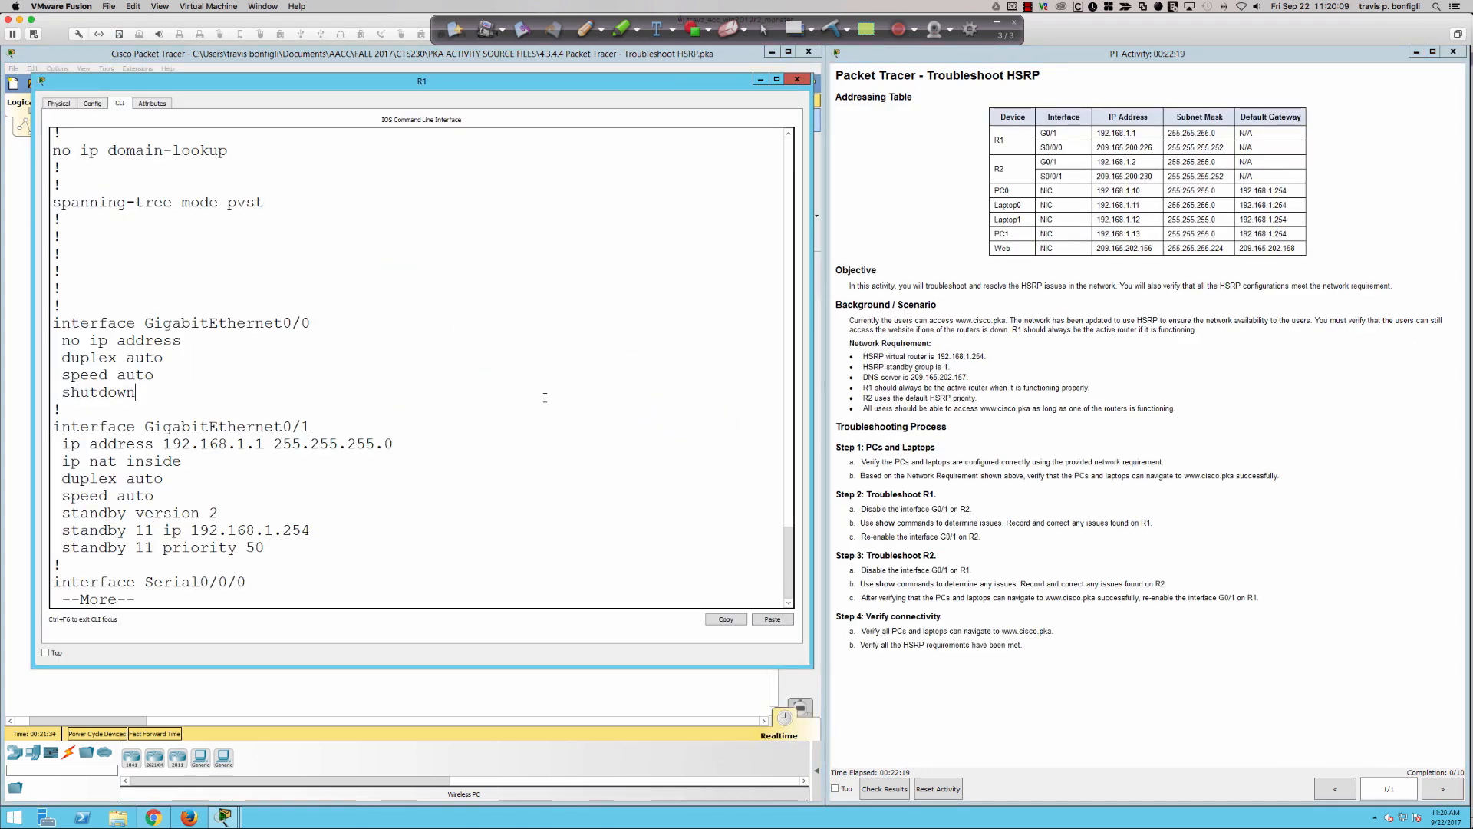
pyautogui.write('q')
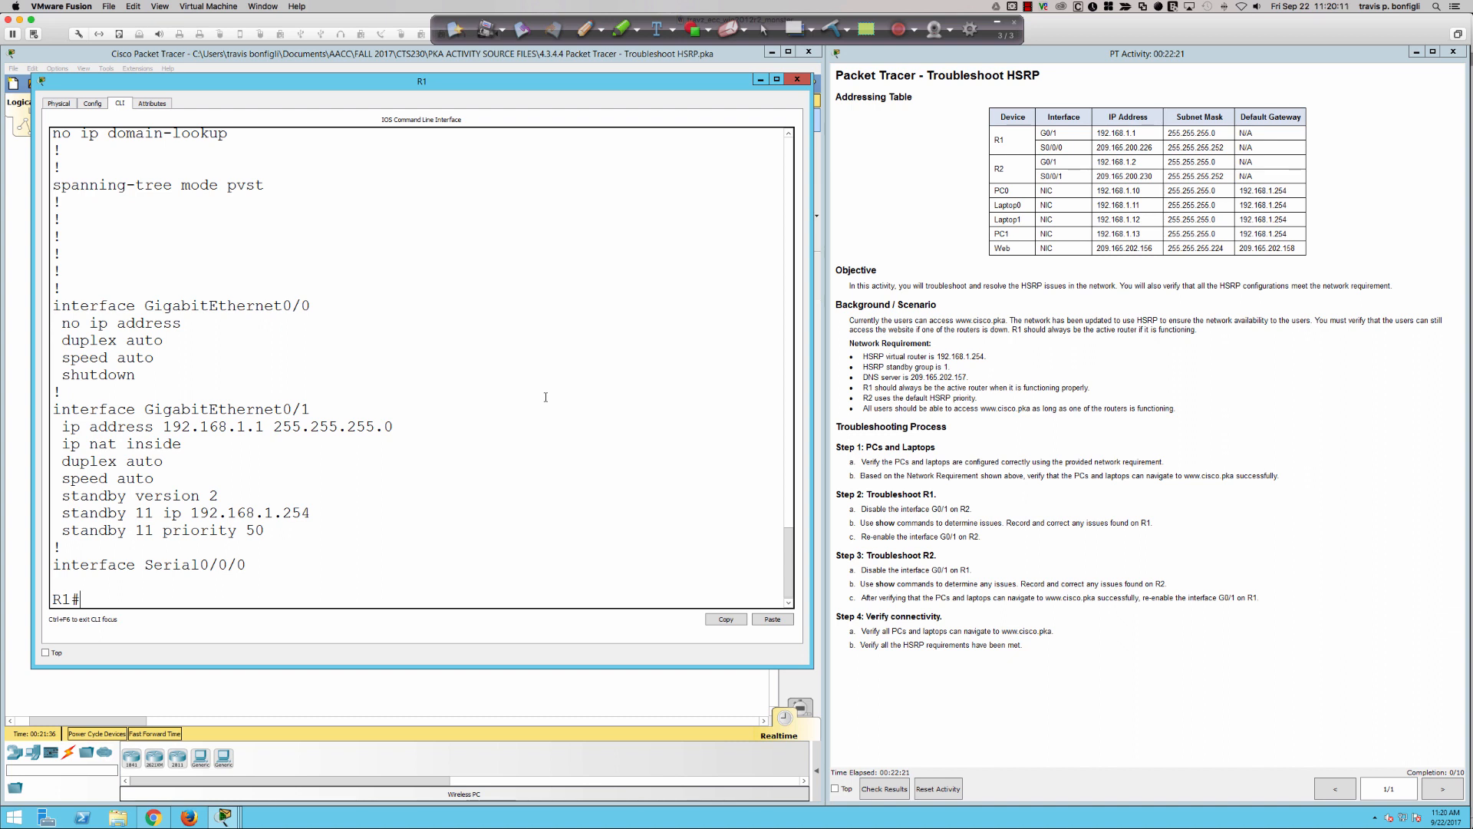
pyautogui.write('conf t')
pyautogui.press('Return')
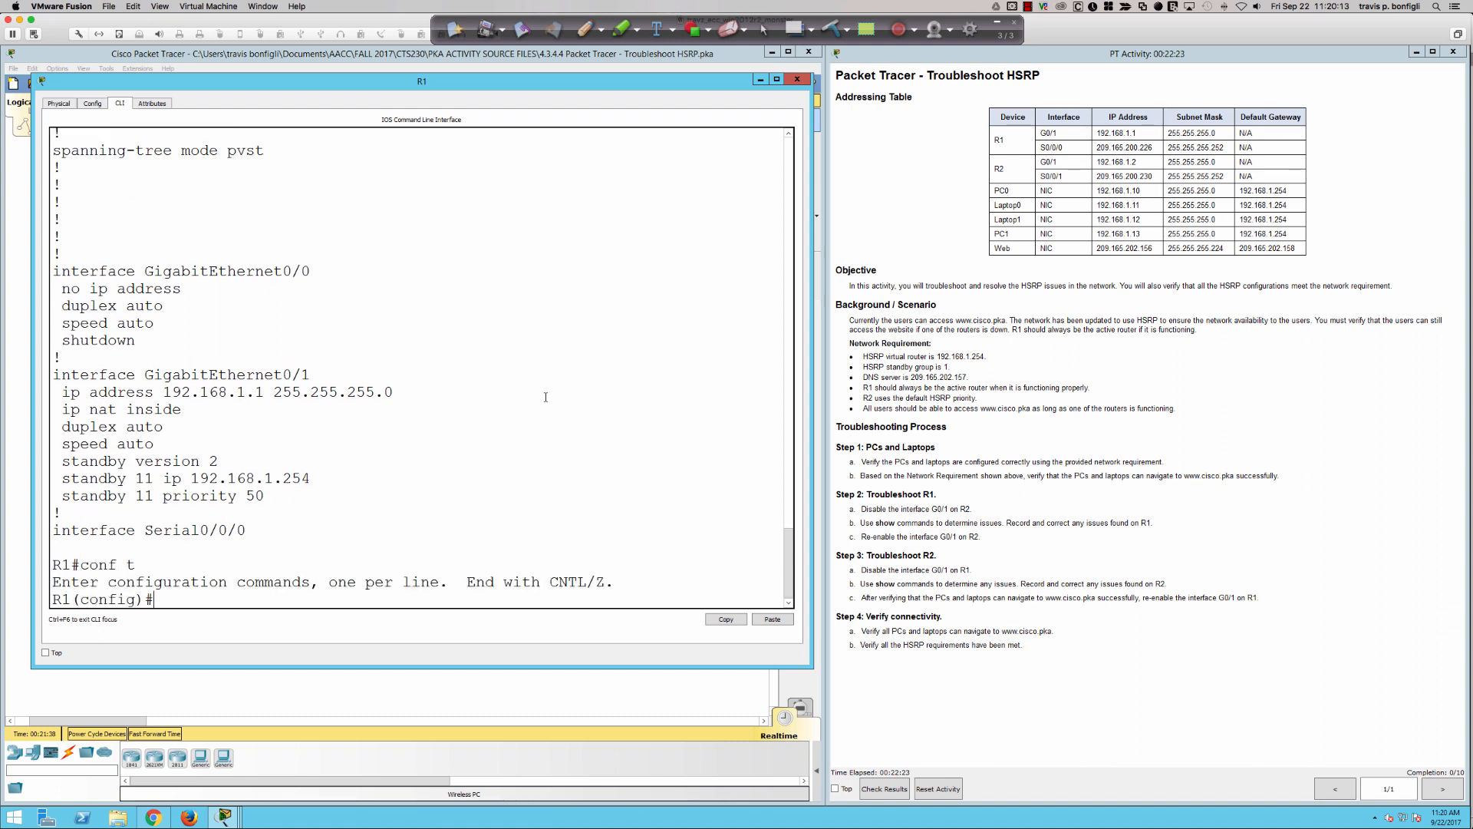
pyautogui.write('int g0/1')
pyautogui.press('Return')
# - Remove the wrong HSRP group from R1's g0/1 with "no standby 11 ip 192.168.1.254"
pyautogui.write('no st')
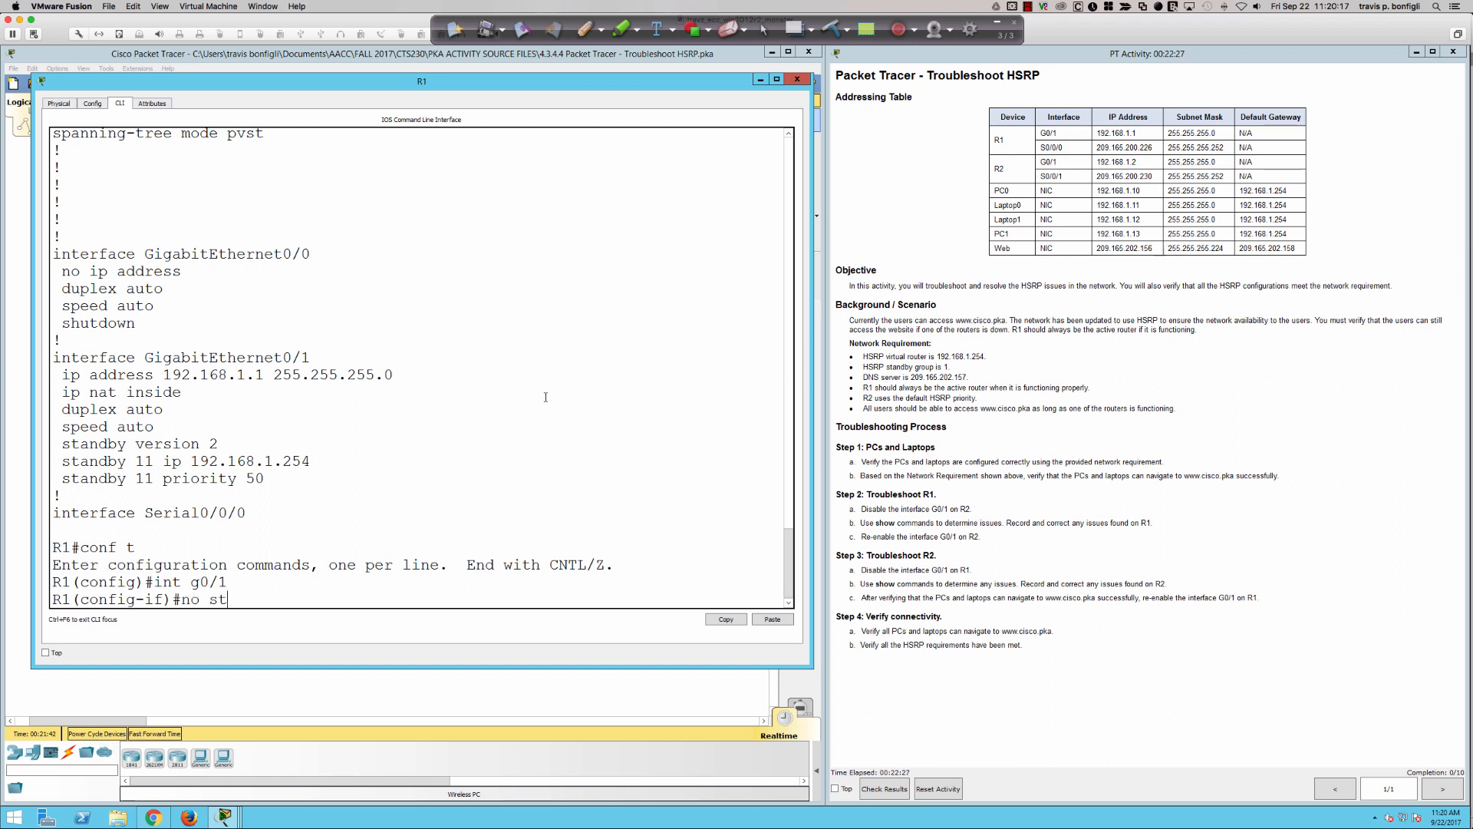
pyautogui.write('andby 11 ip 192.168.1.254')
pyautogui.press('Return')
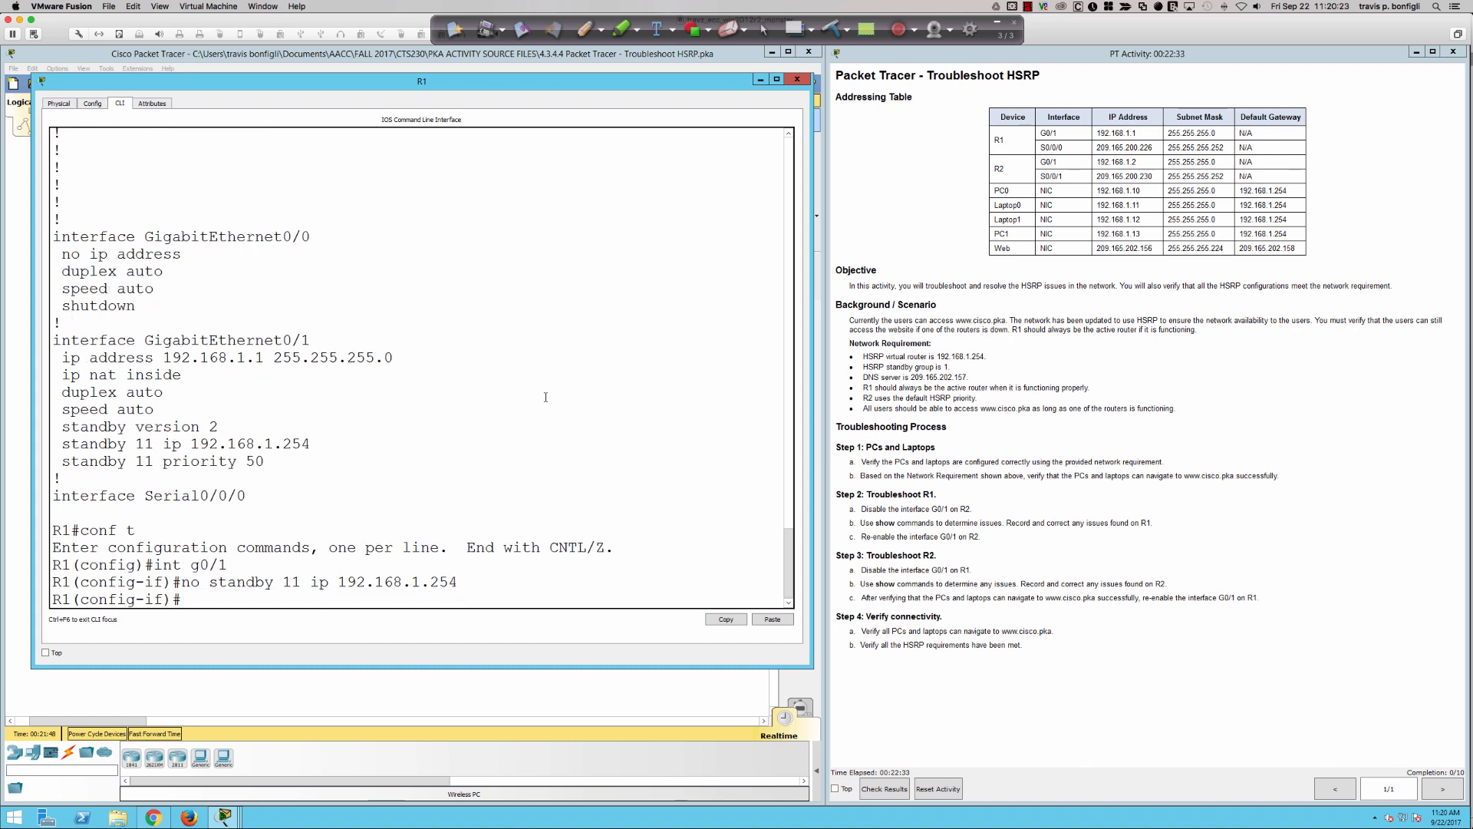
pyautogui.write('no stand')
pyautogui.write('by ')
pyautogui.write('1')
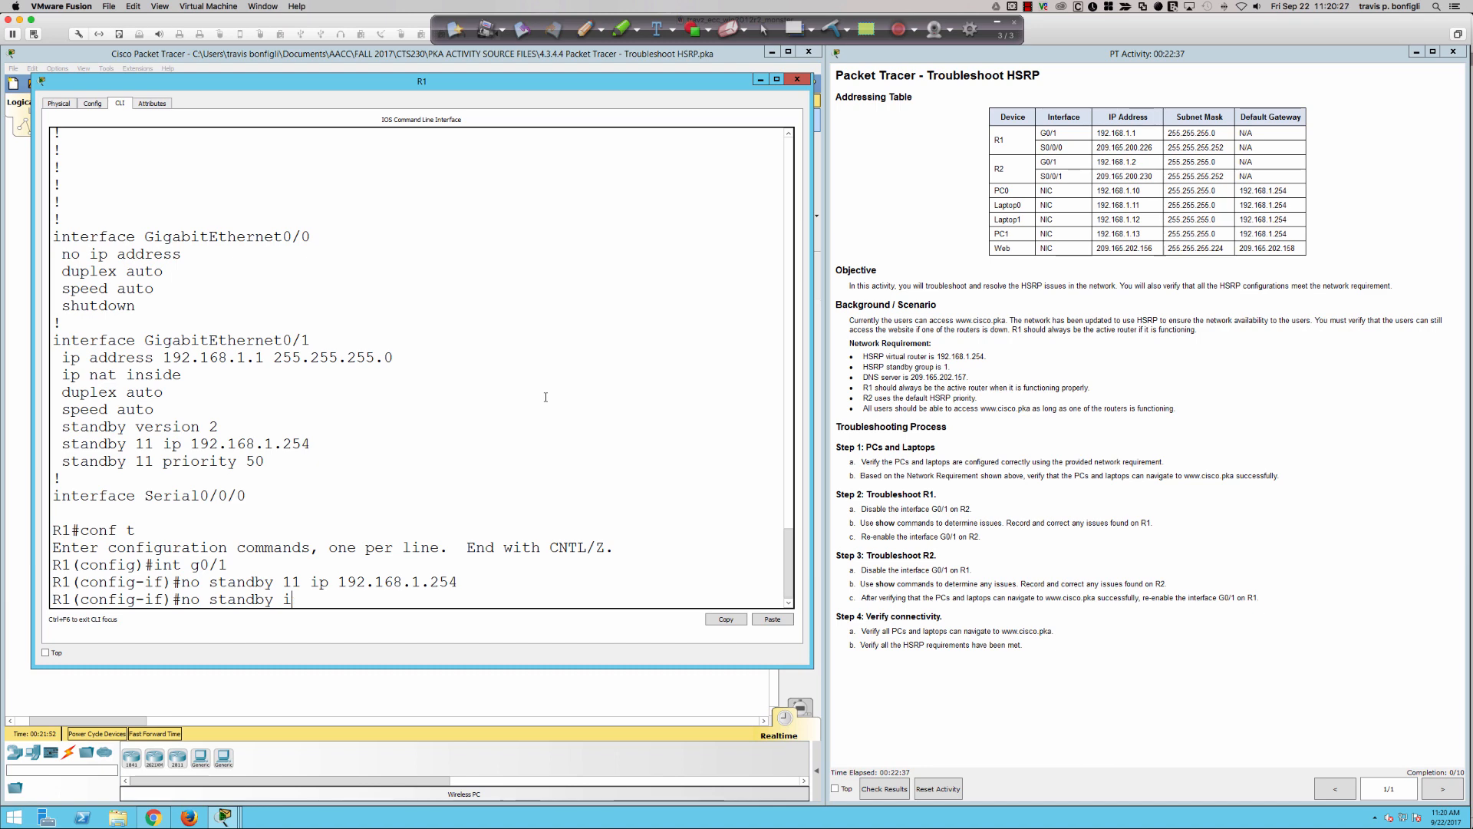
pyautogui.press('BackSpace')
pyautogui.press('BackSpace')
pyautogui.press('BackSpace')
pyautogui.press('BackSpace')
pyautogui.press('BackSpace')
pyautogui.press('BackSpace')
pyautogui.press('BackSpace')
pyautogui.press('BackSpace')
pyautogui.press('BackSpace')
pyautogui.press('BackSpace')
pyautogui.press('BackSpace')
pyautogui.press('BackSpace')
# - Check R1's GigabitEthernet0/1 section with "do sh run", and quit the listing
pyautogui.write('do sh run')
pyautogui.press('Return')
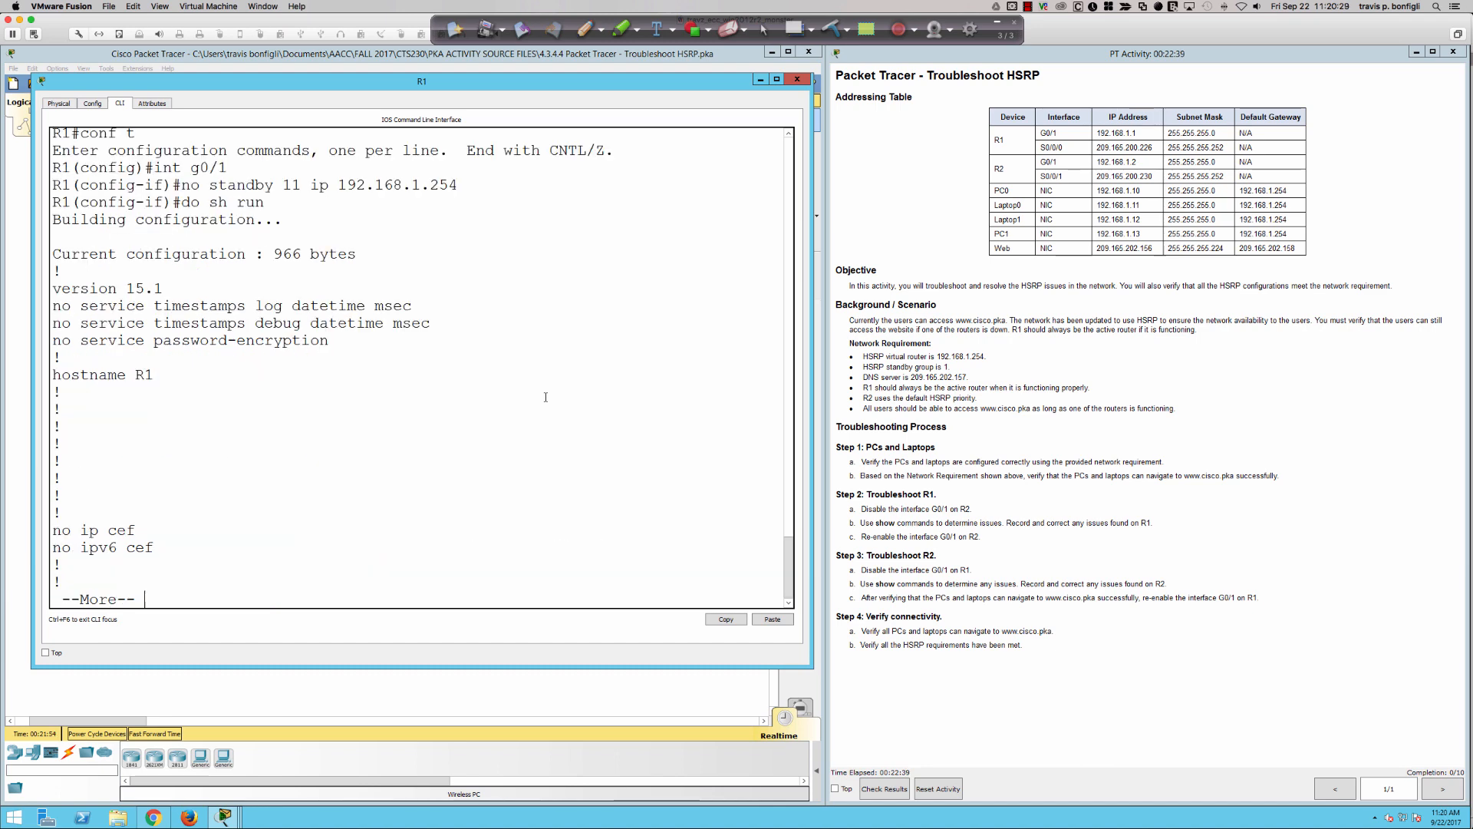
pyautogui.press('space')
pyautogui.press('space')
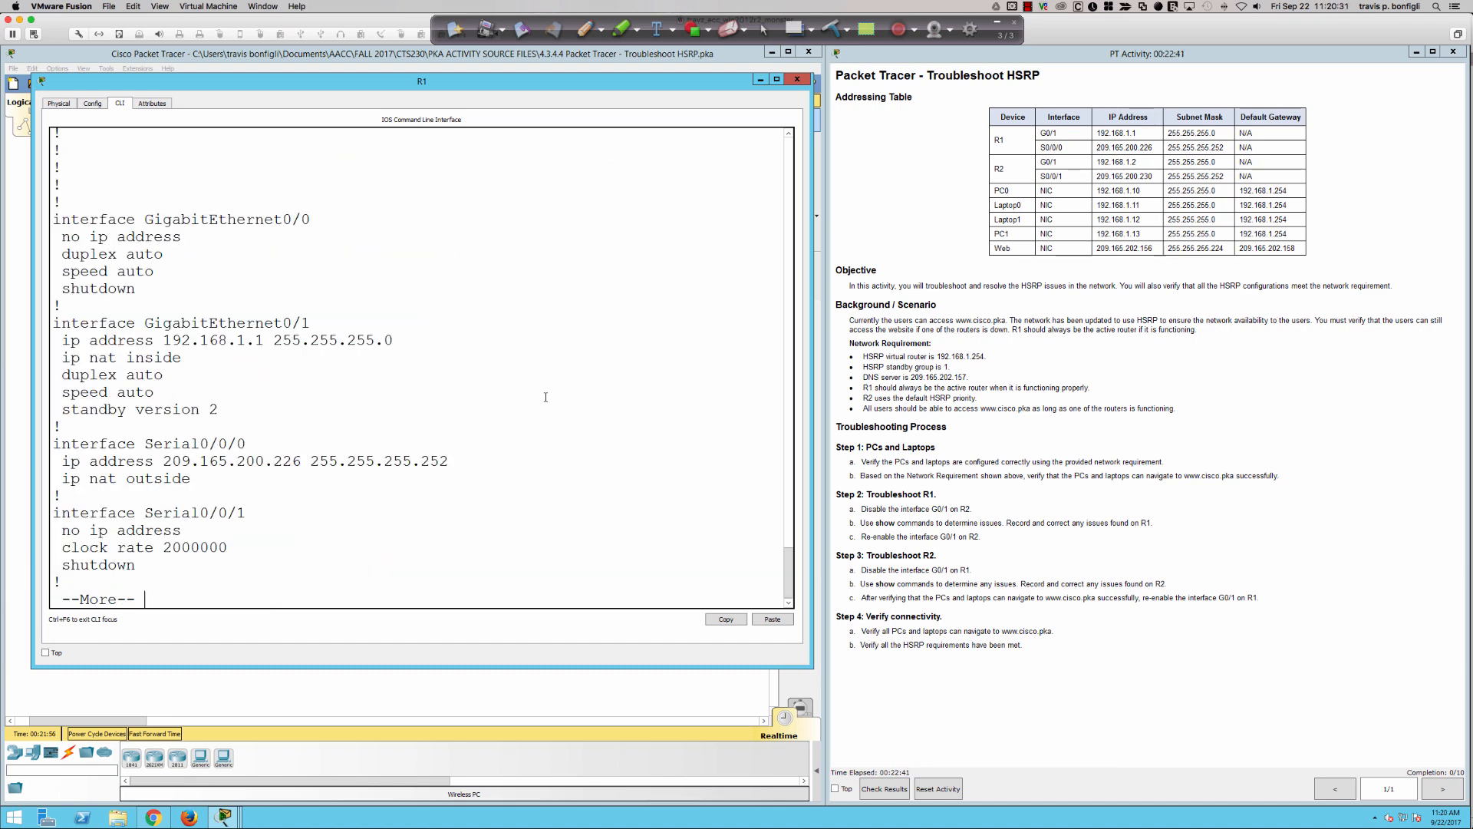
pyautogui.press('q')
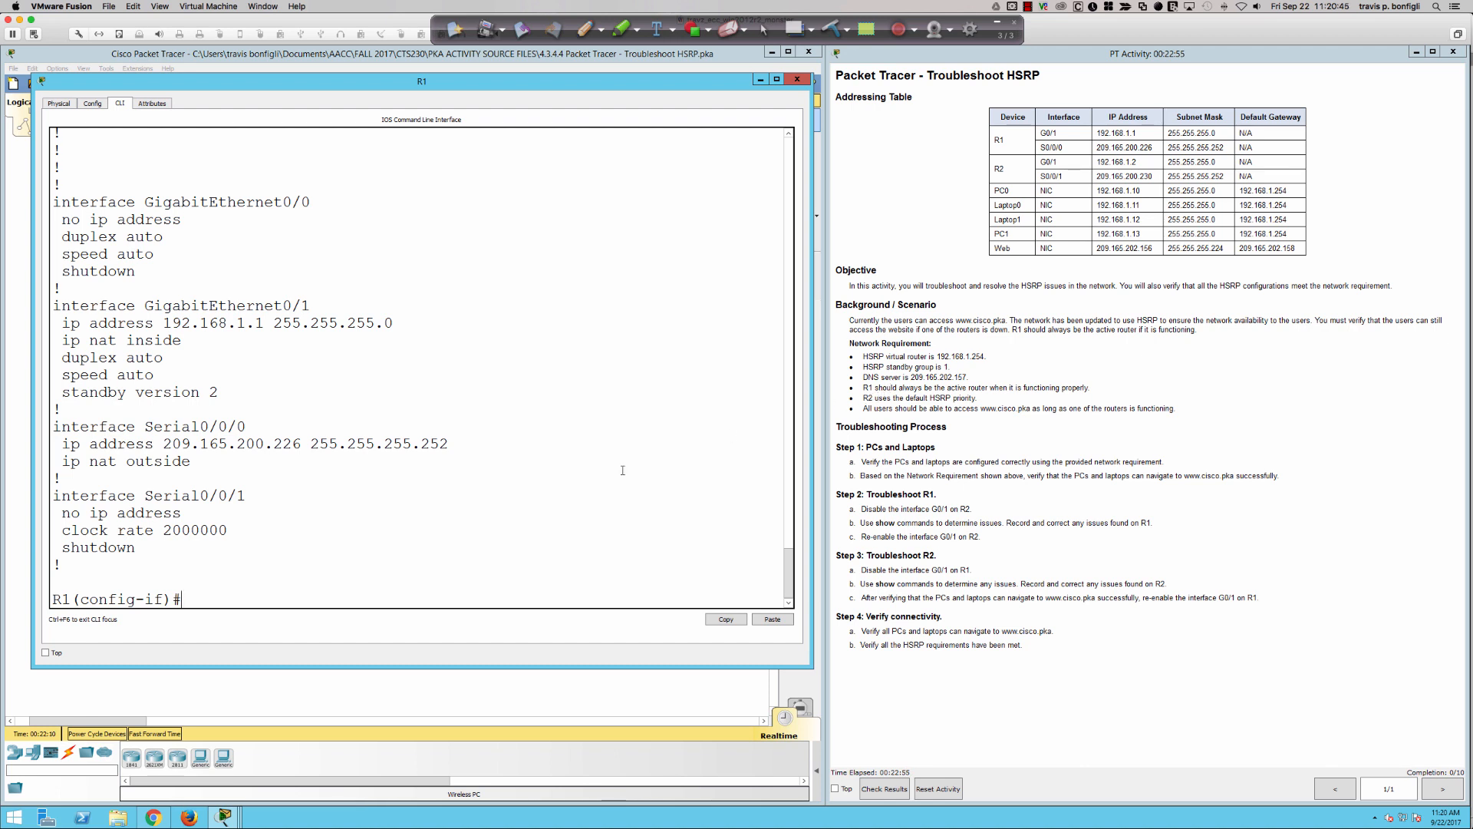
# - List the available options of the standby command on R1's g0/1 interface and examine the group number range
pyautogui.click(589, 475)
pyautogui.press('Return')
pyautogui.press('Return')
pyautogui.press('Return')
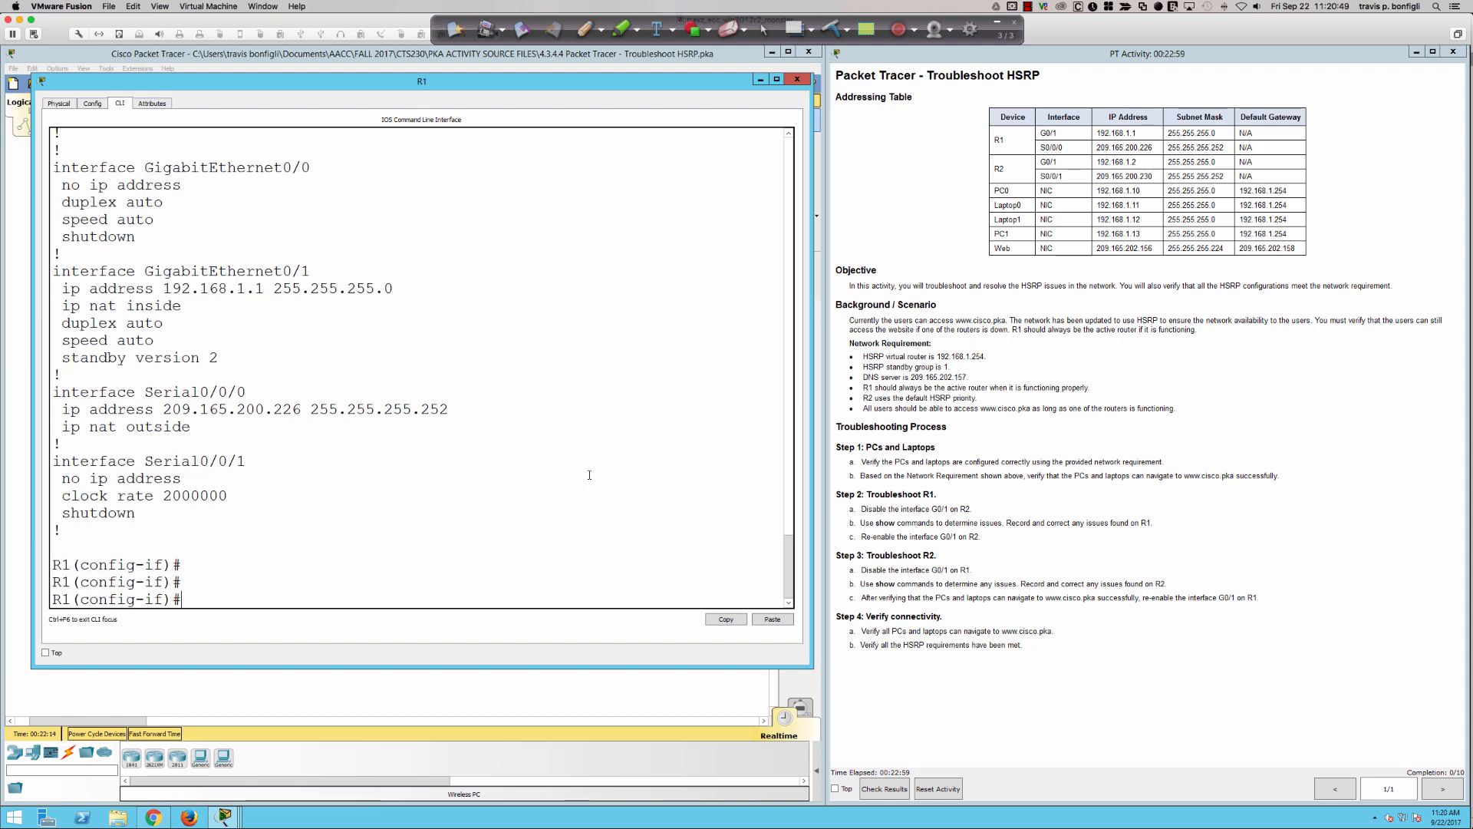
pyautogui.write('stand')
pyautogui.press('Tab')
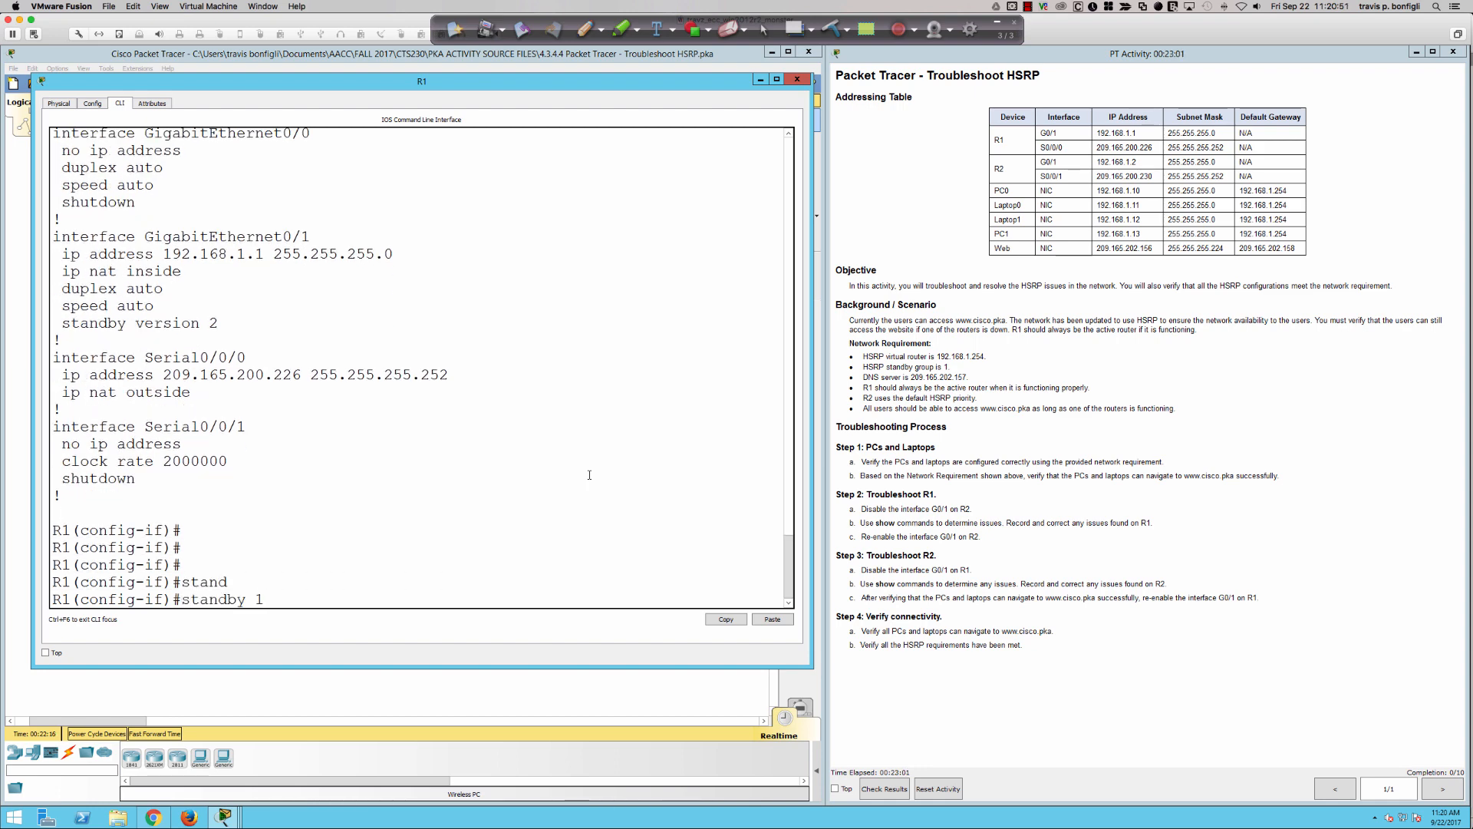
pyautogui.write('?')
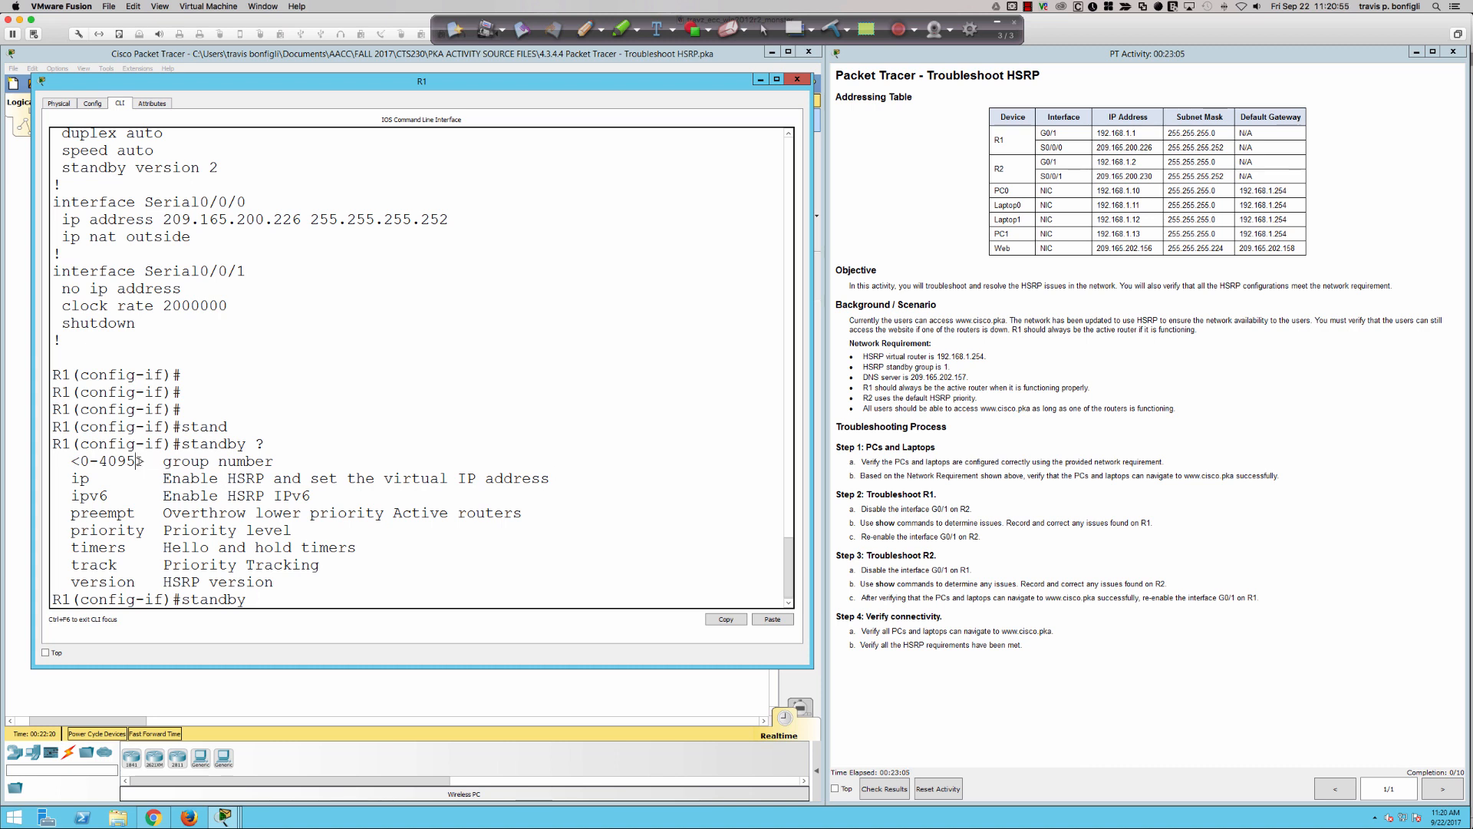
pyautogui.moveTo(135, 460); pyautogui.dragTo(61, 460)
# - Configure the correct HSRP group and virtual address on R1's g0/1 with "standby 1 ip 192.168.1.254"
pyautogui.click(613, 534)
pyautogui.write('1')
pyautogui.write('ip 192.168.1.254')
pyautogui.press('Return')
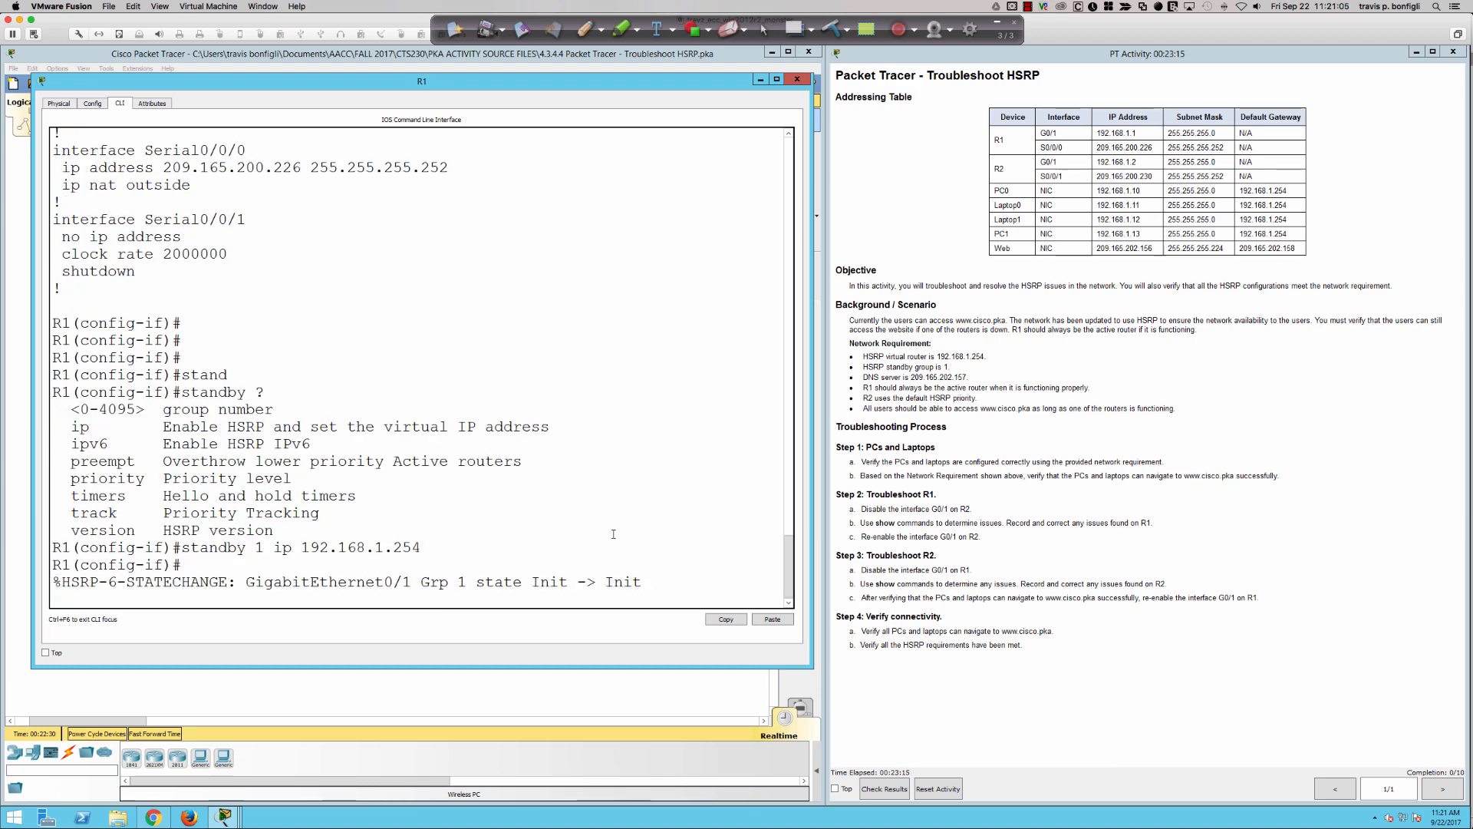
pyautogui.press('Return')
pyautogui.press('Return')
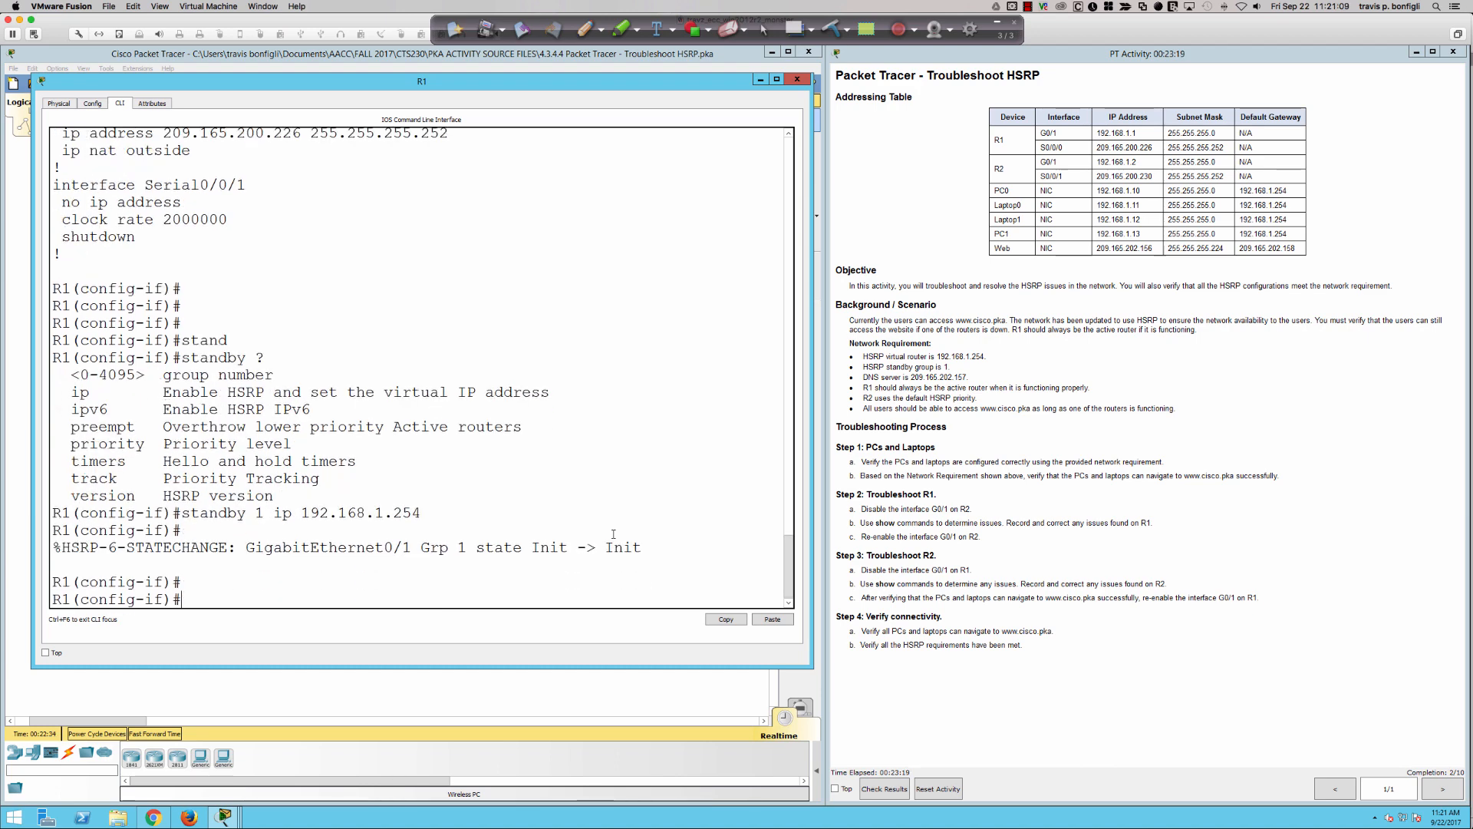
pyautogui.write('standby 1')
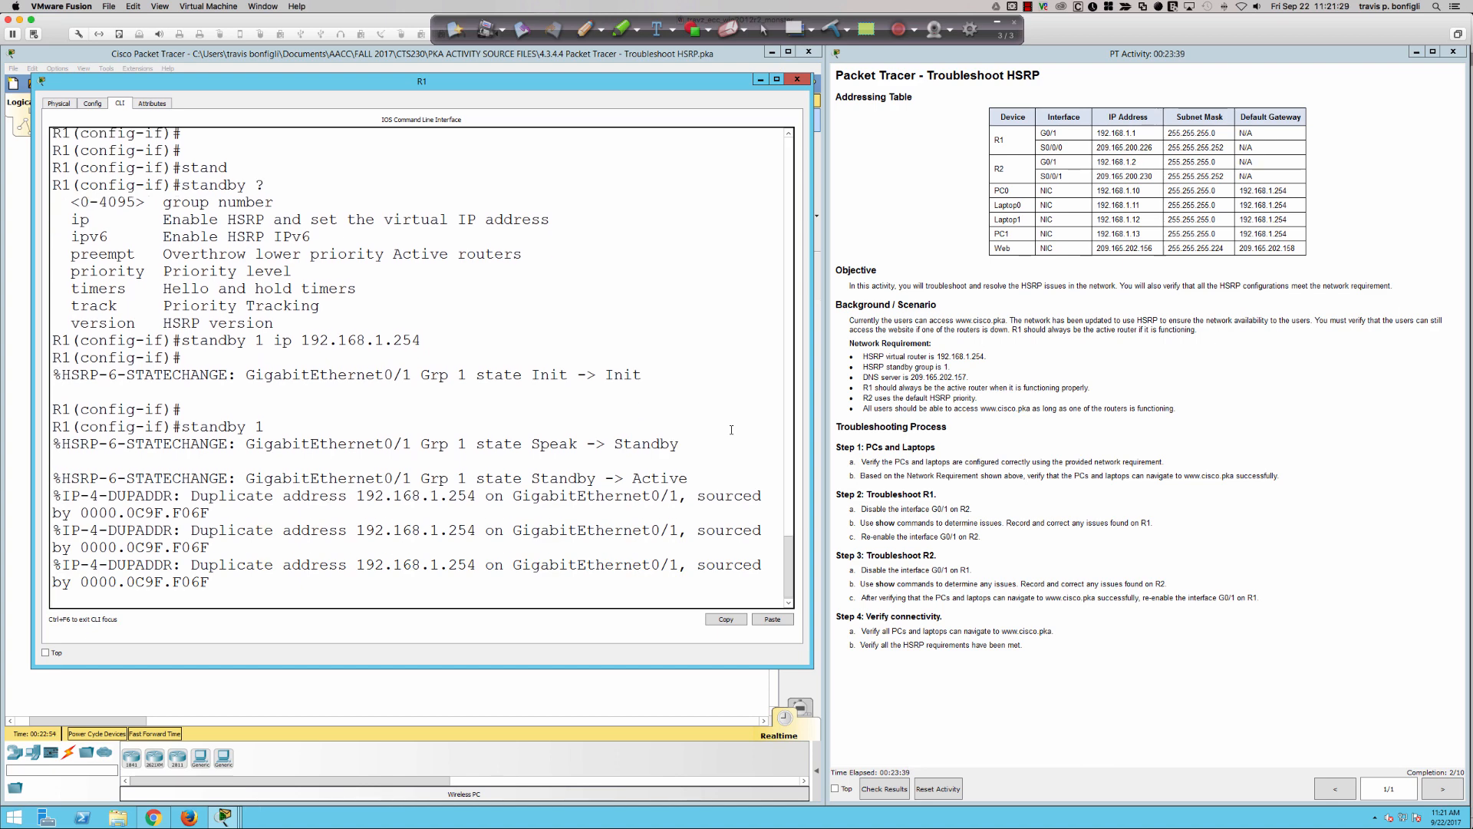
pyautogui.press('Return')
pyautogui.press('Return')
pyautogui.press('Return')
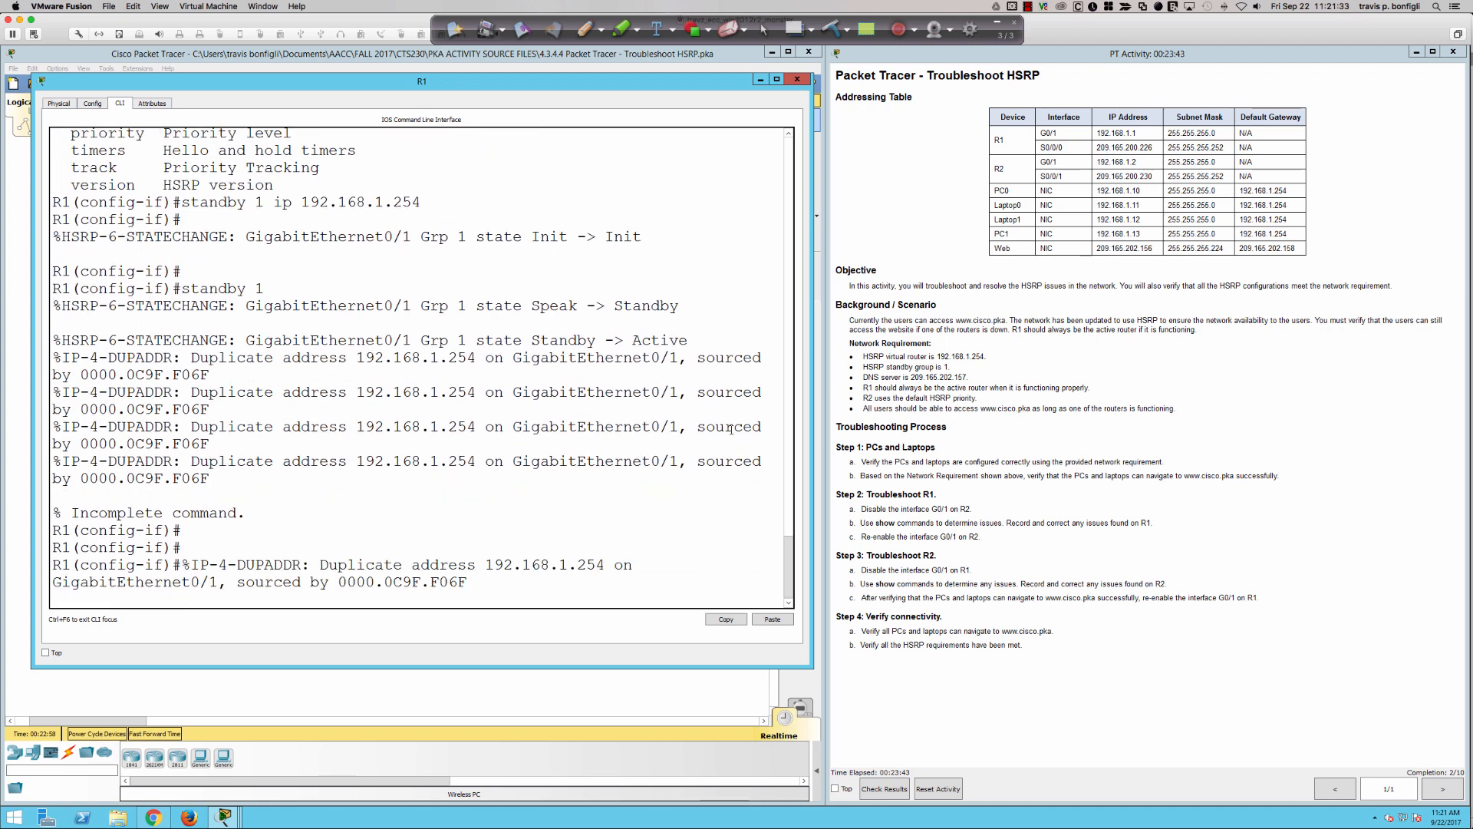
# - Go to R2's command line, quit the configuration listing, and enter interface configuration mode for gi0/1
pyautogui.click(510, 690)
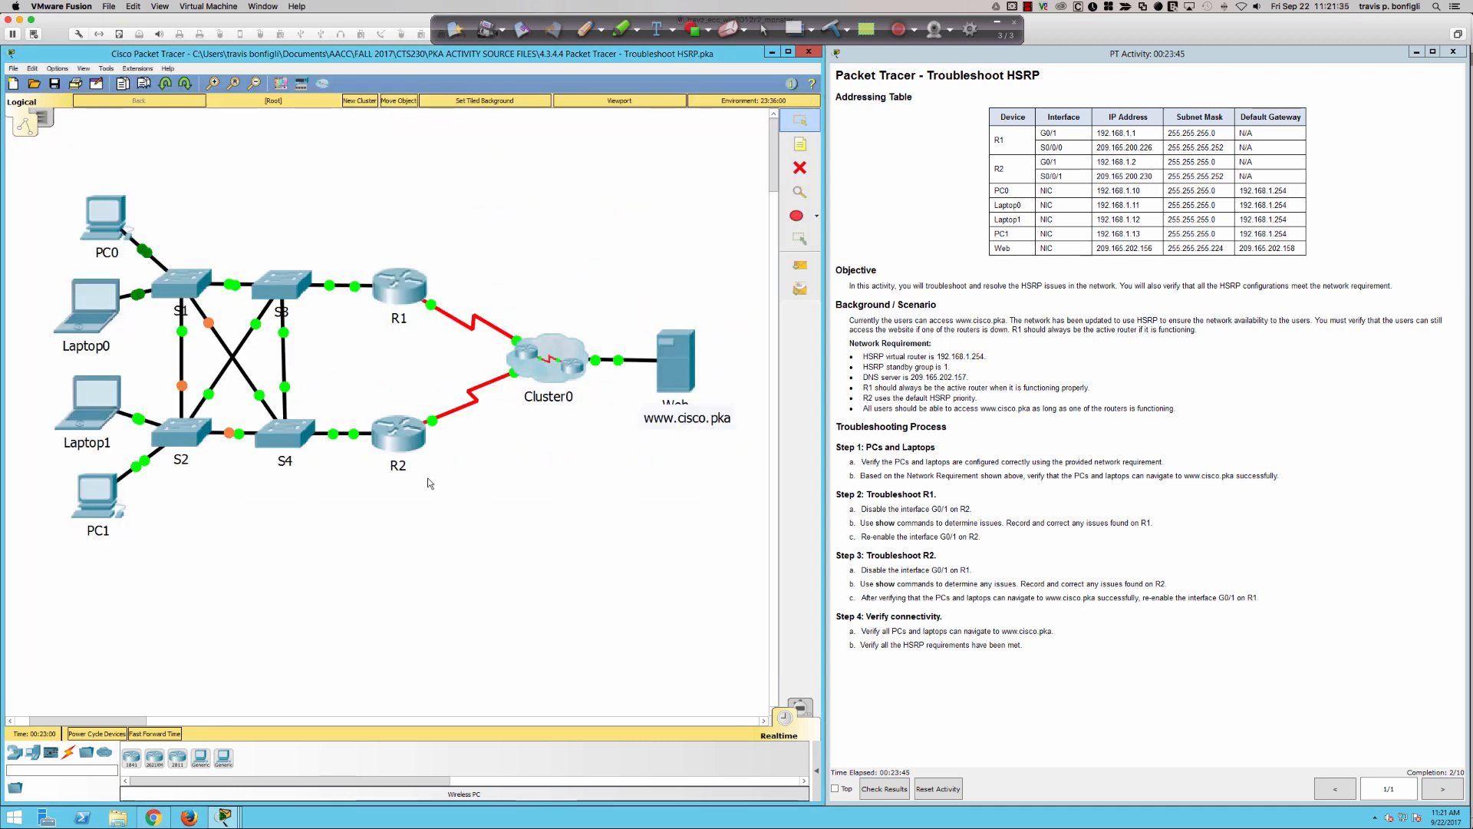
pyautogui.click(409, 448)
pyautogui.press('Return')
pyautogui.press('Return')
pyautogui.press('Return')
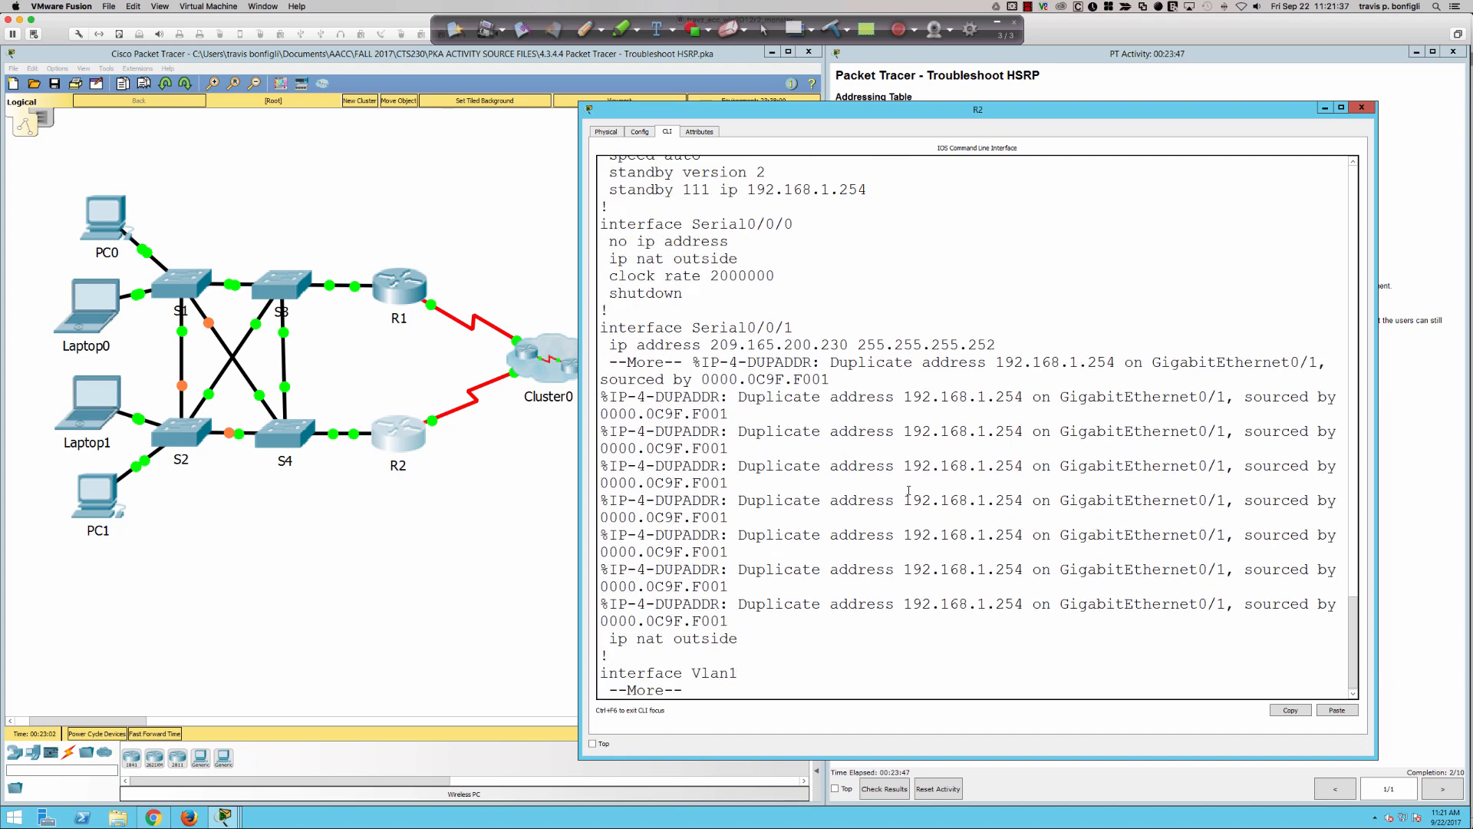
pyautogui.write('qconf t')
pyautogui.press('Return')
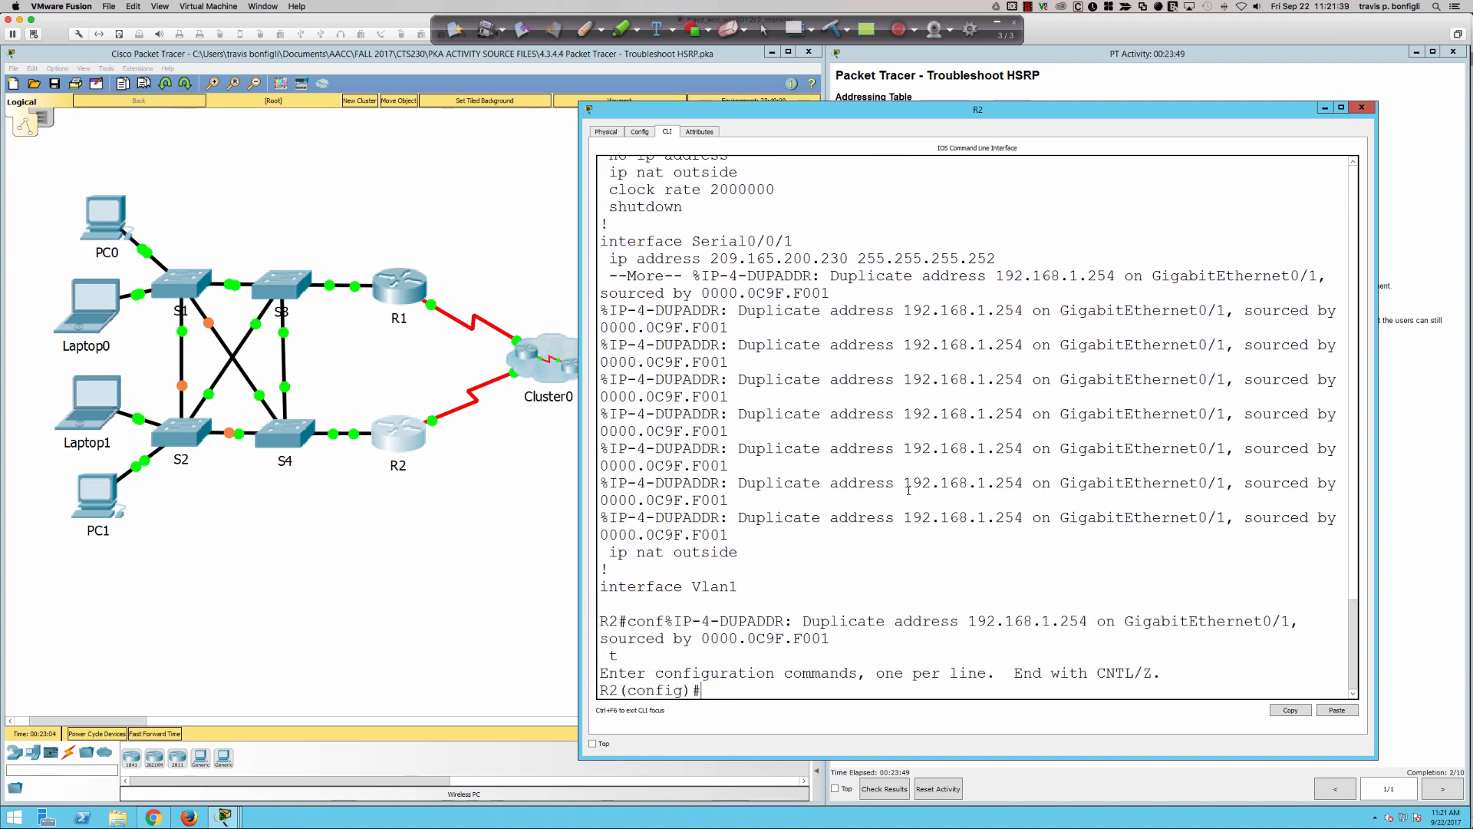
pyautogui.write('int gi0/1')
pyautogui.press('Return')
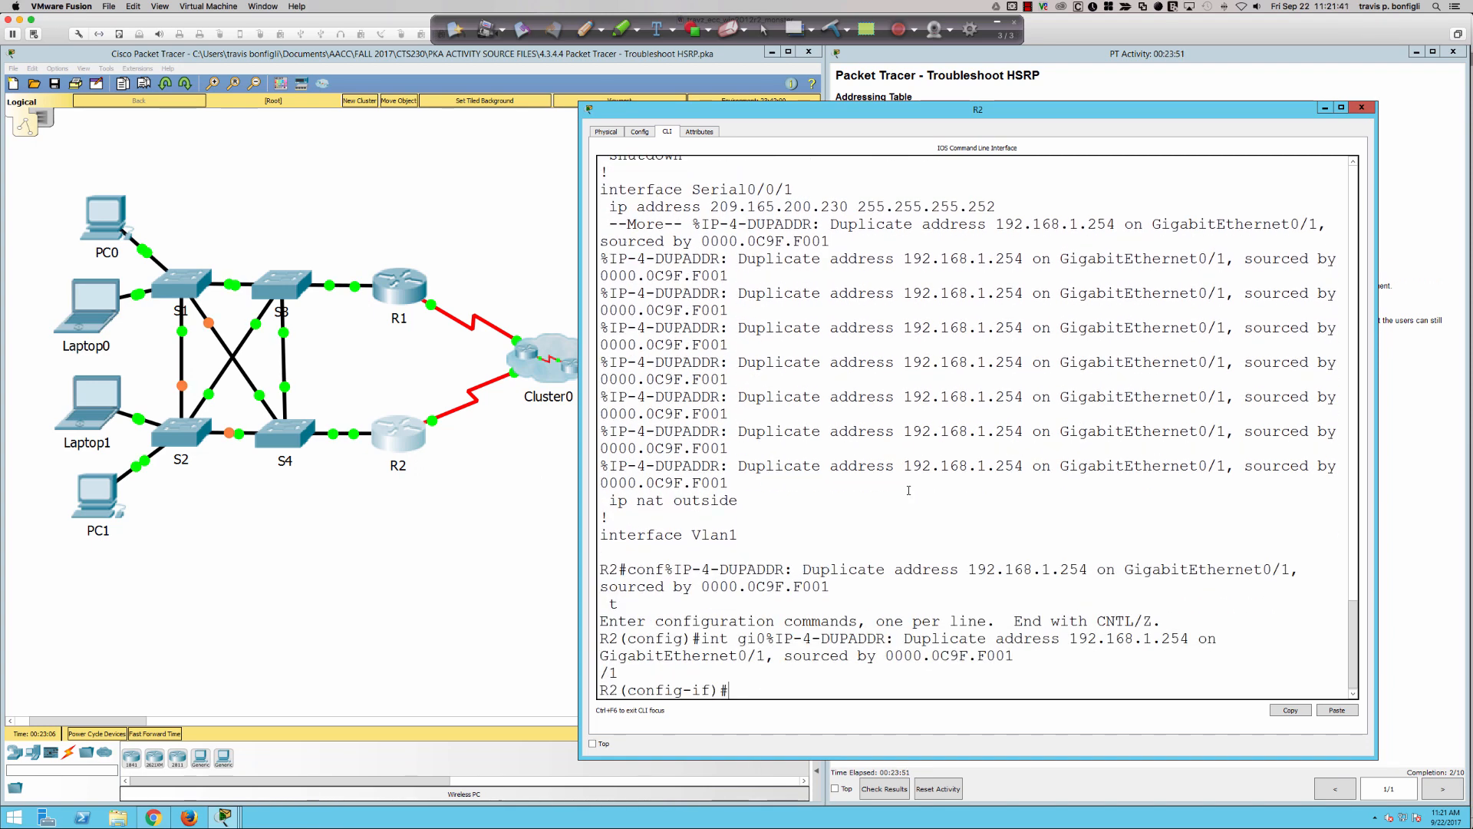
# - Check R2's GigabitEthernet0/1 section with "do sh run", and quit the listing
pyautogui.write('do sh run')
pyautogui.press('Return')
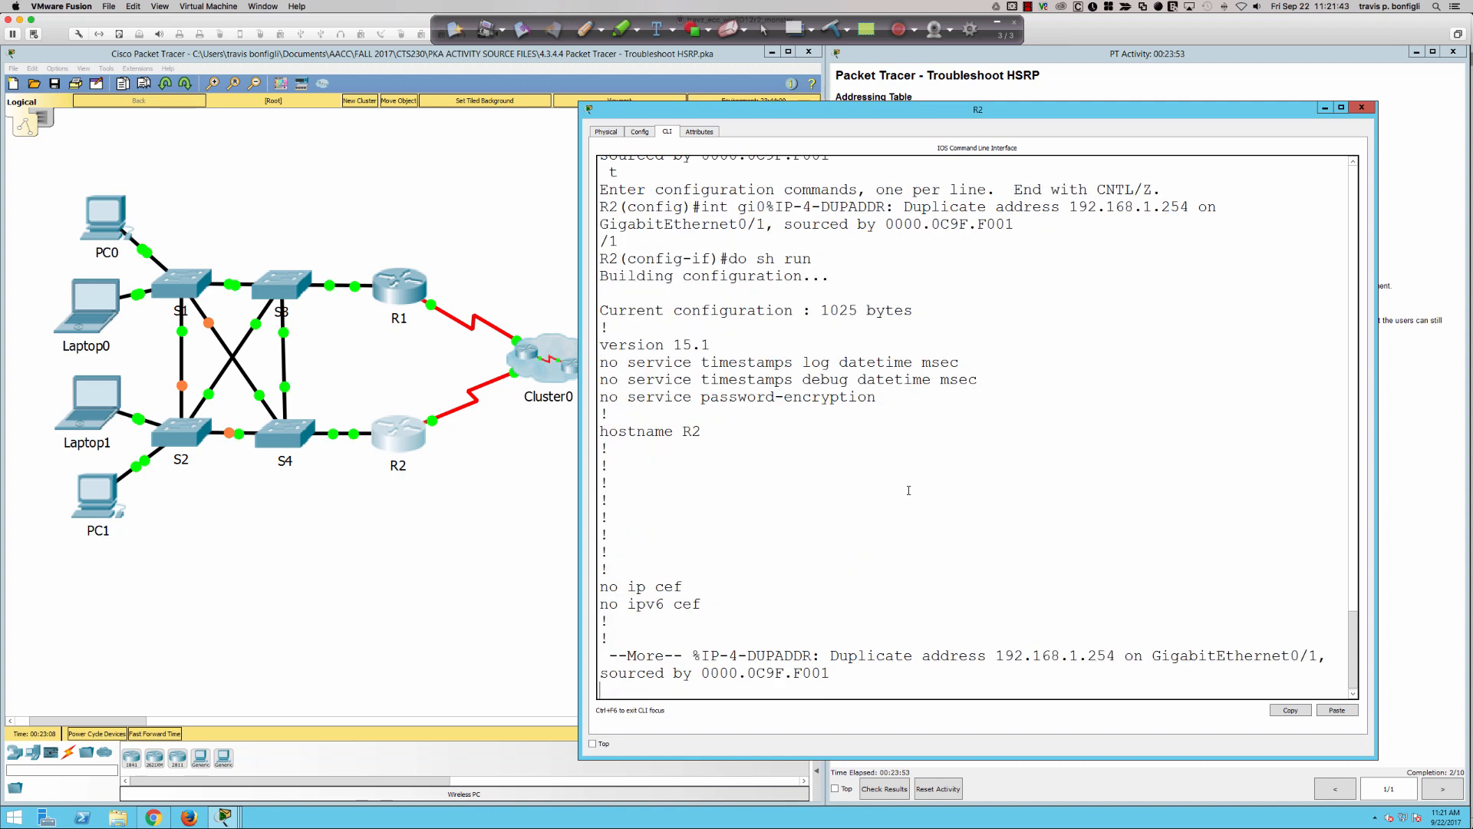
pyautogui.press('space')
pyautogui.press('space')
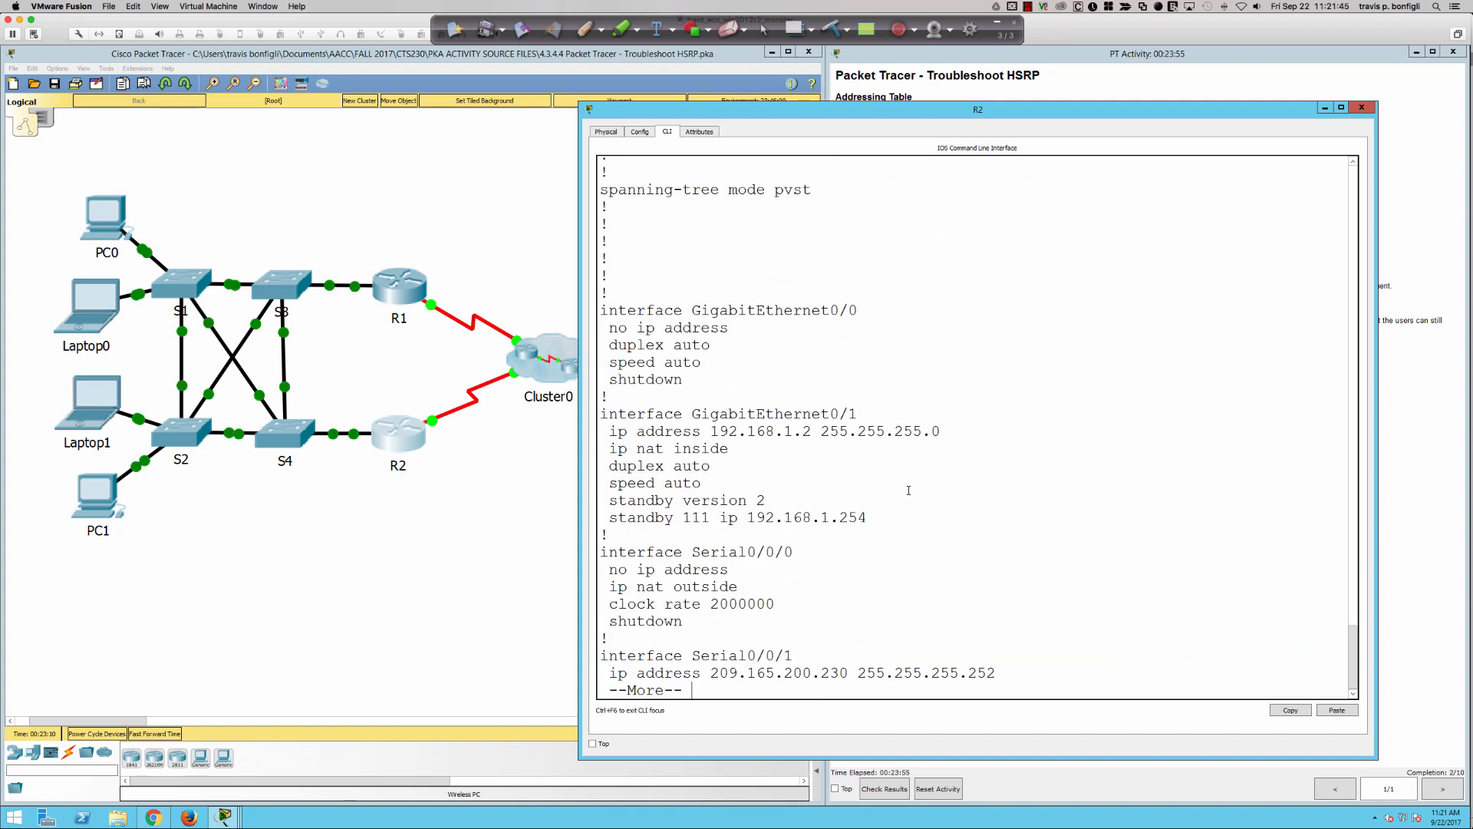
pyautogui.write('qno standby')
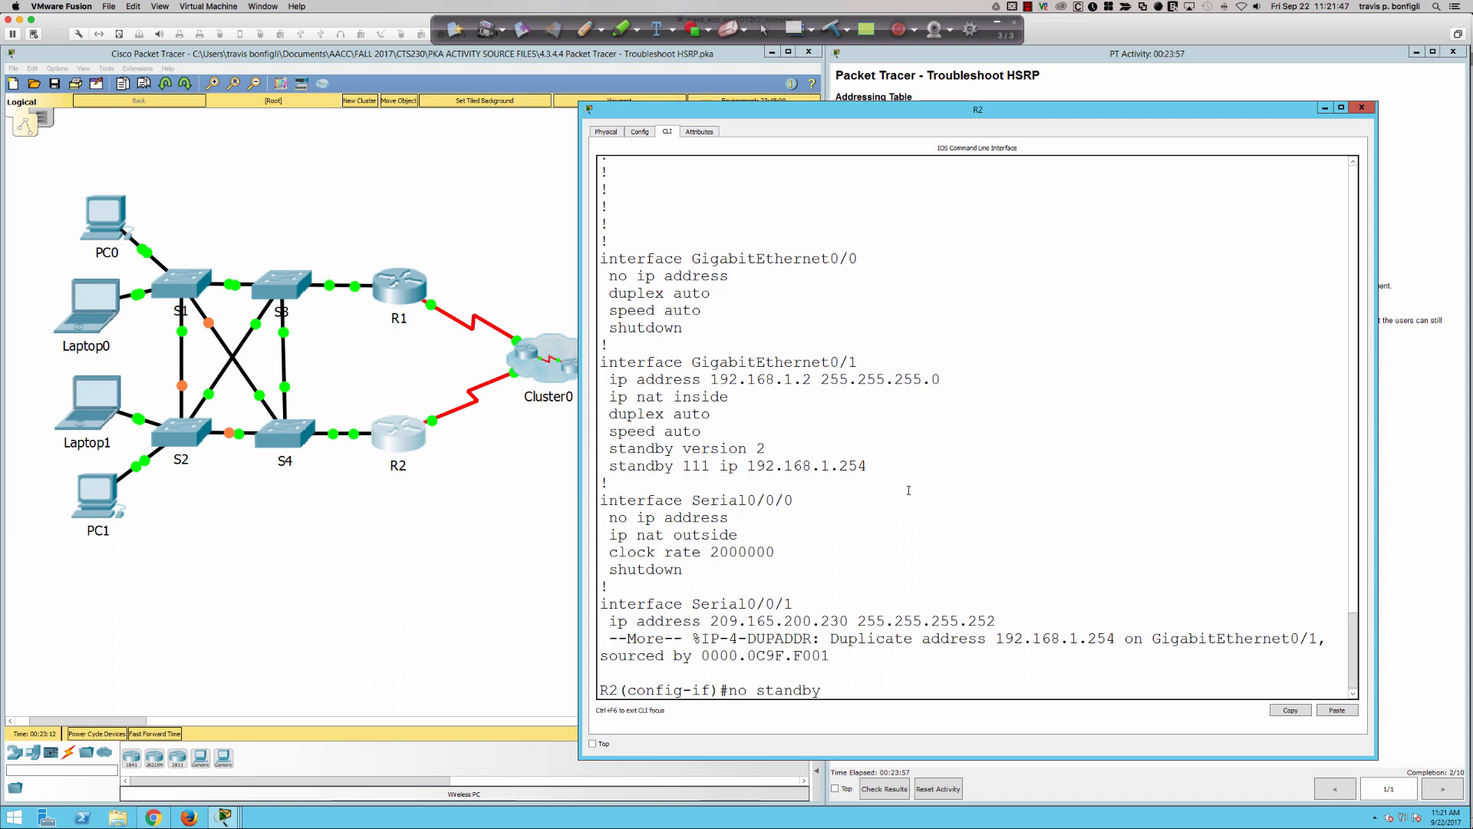
pyautogui.write(' 111 ip 192.168.1.')
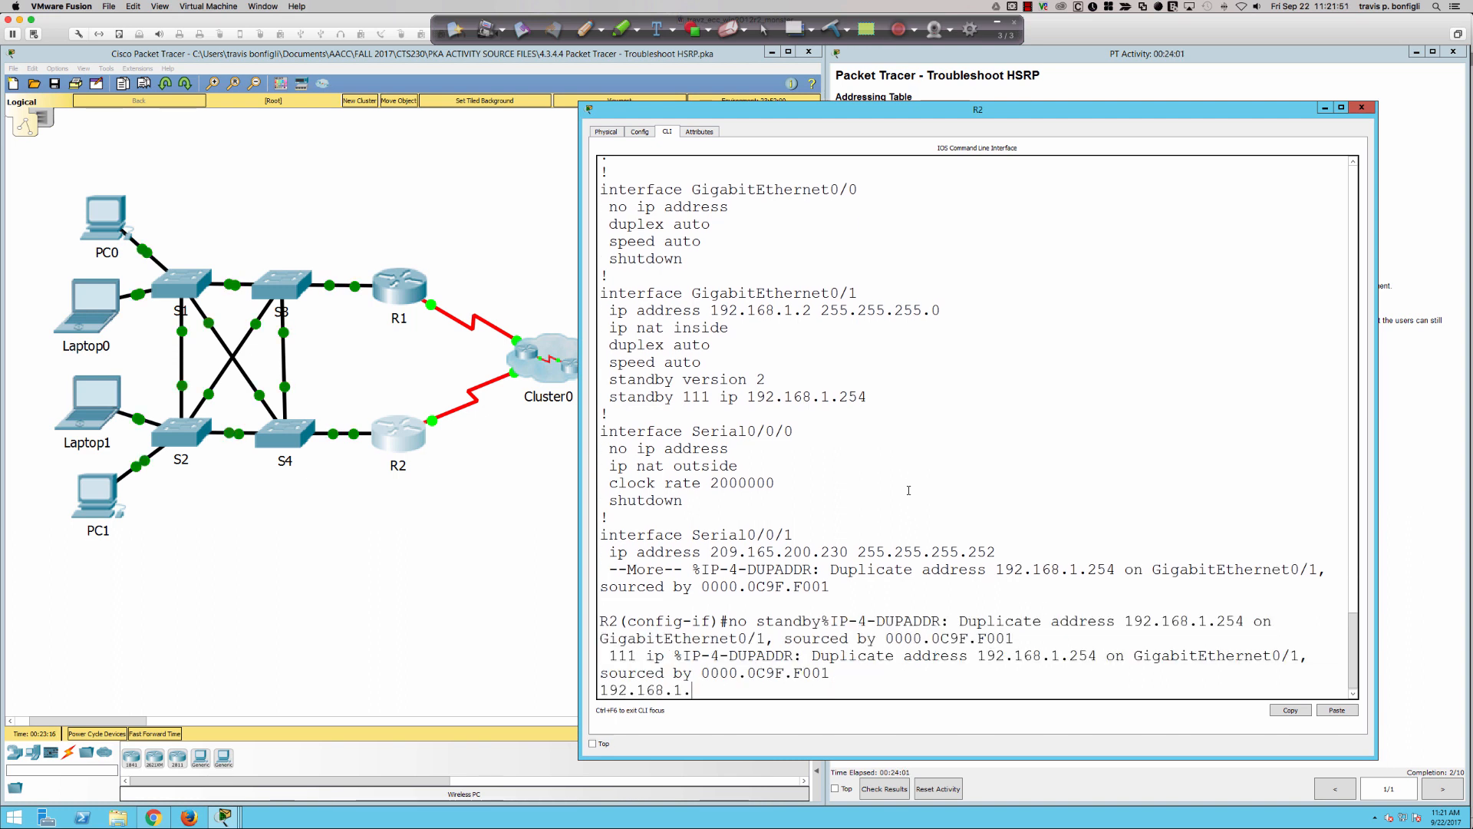
pyautogui.write('254')
# - Remove the wrong HSRP group from R2's gi0/1 with "no standby 111 ip 192.168.1.254"
pyautogui.press('Return')
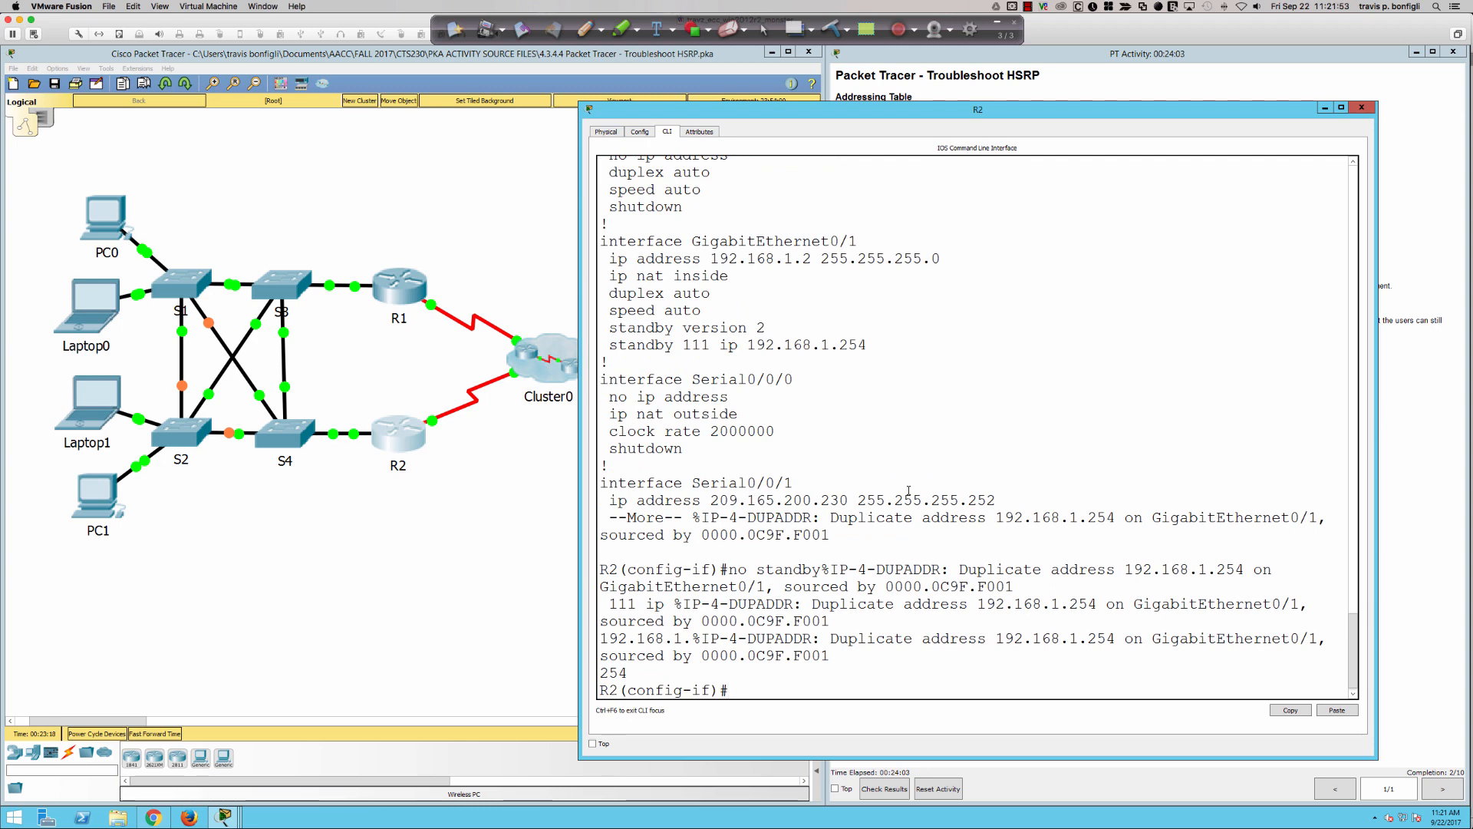
pyautogui.press('Return')
pyautogui.press('Return')
pyautogui.press('Return')
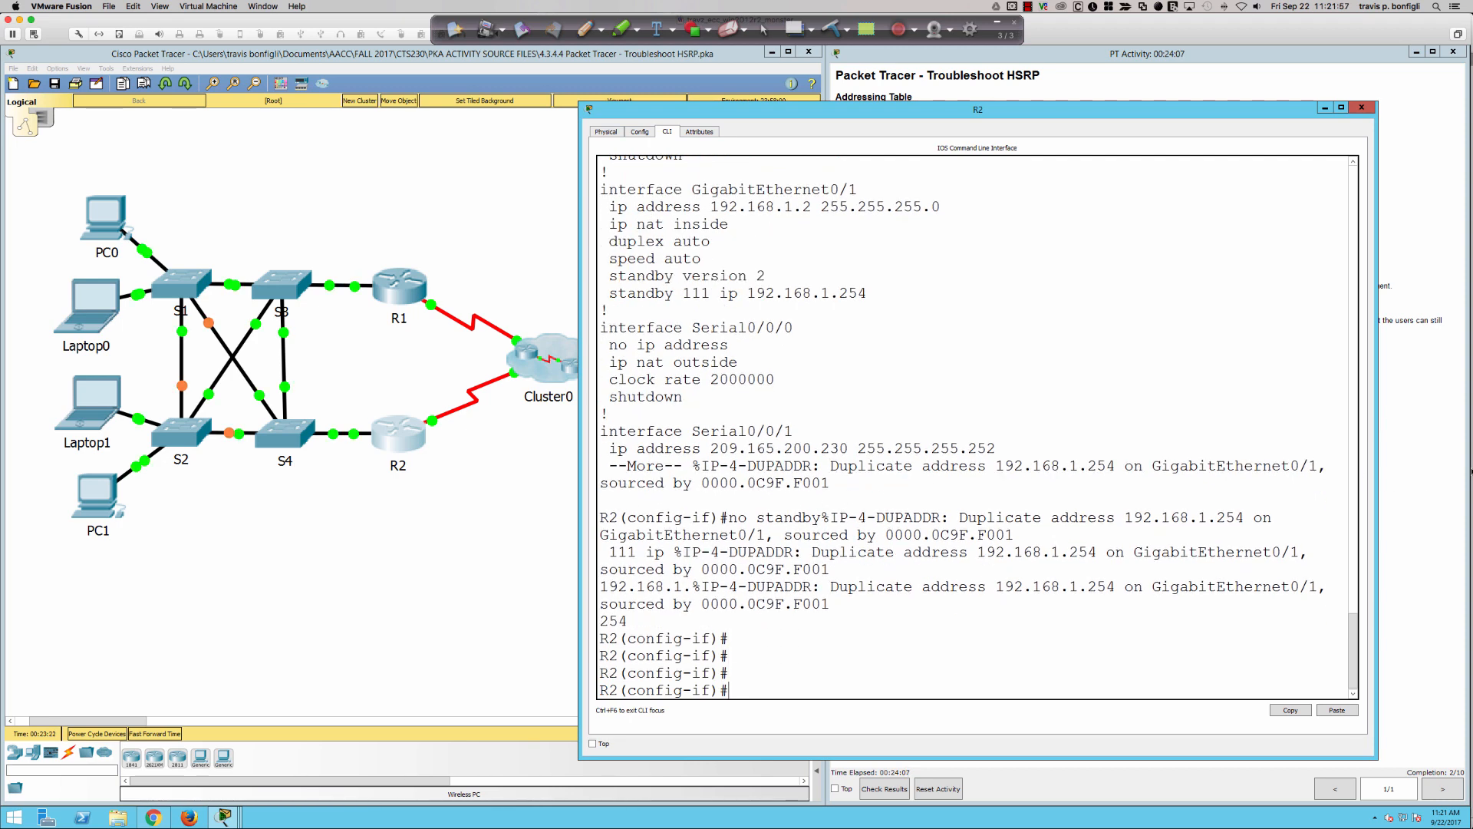
# - Review the activity's requirements on R1's active role and R2's HSRP priority, and return to R1's command line
pyautogui.click(1438, 474)
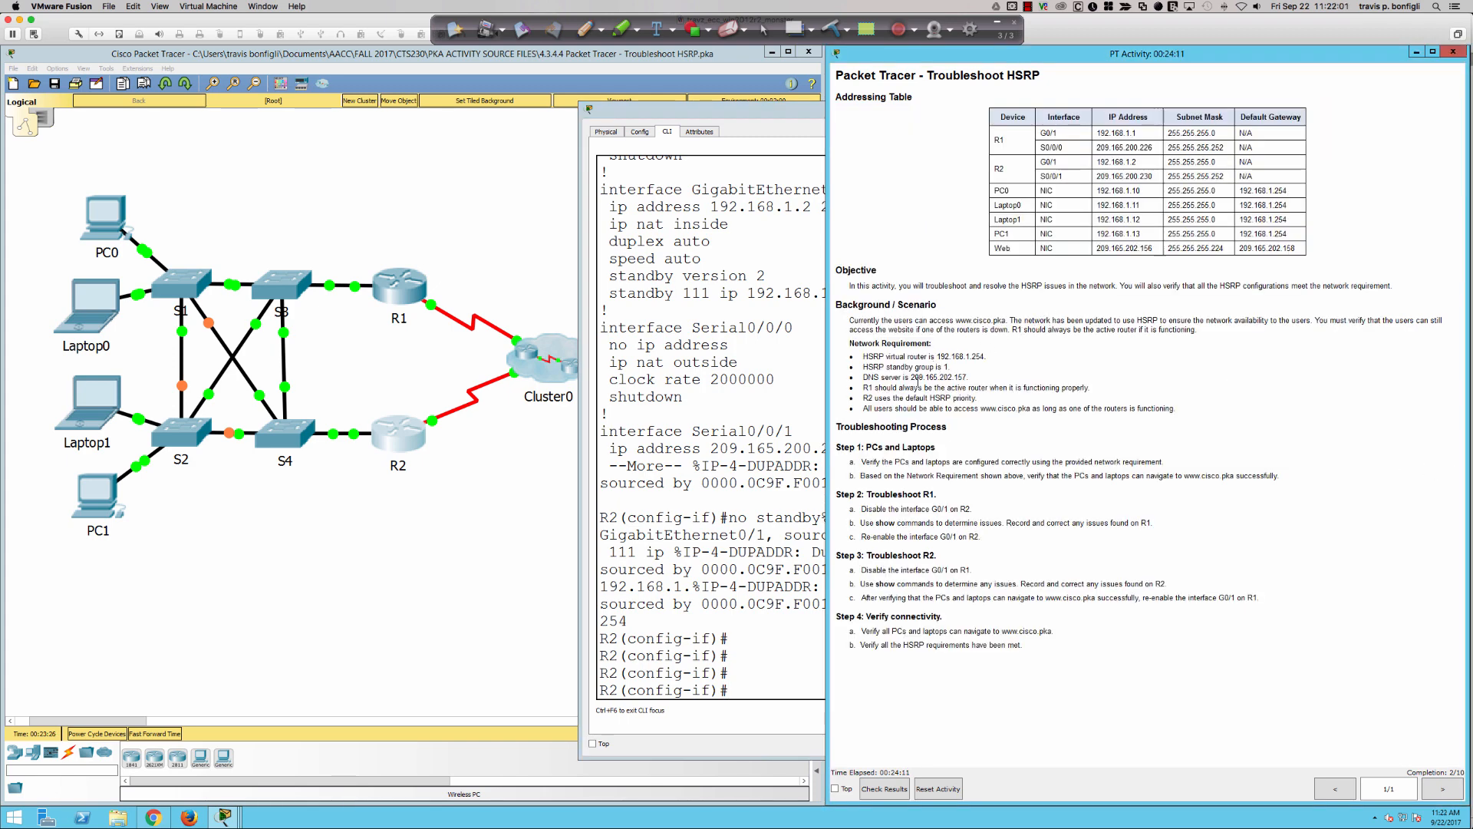
pyautogui.moveTo(904, 387); pyautogui.dragTo(1026, 399)
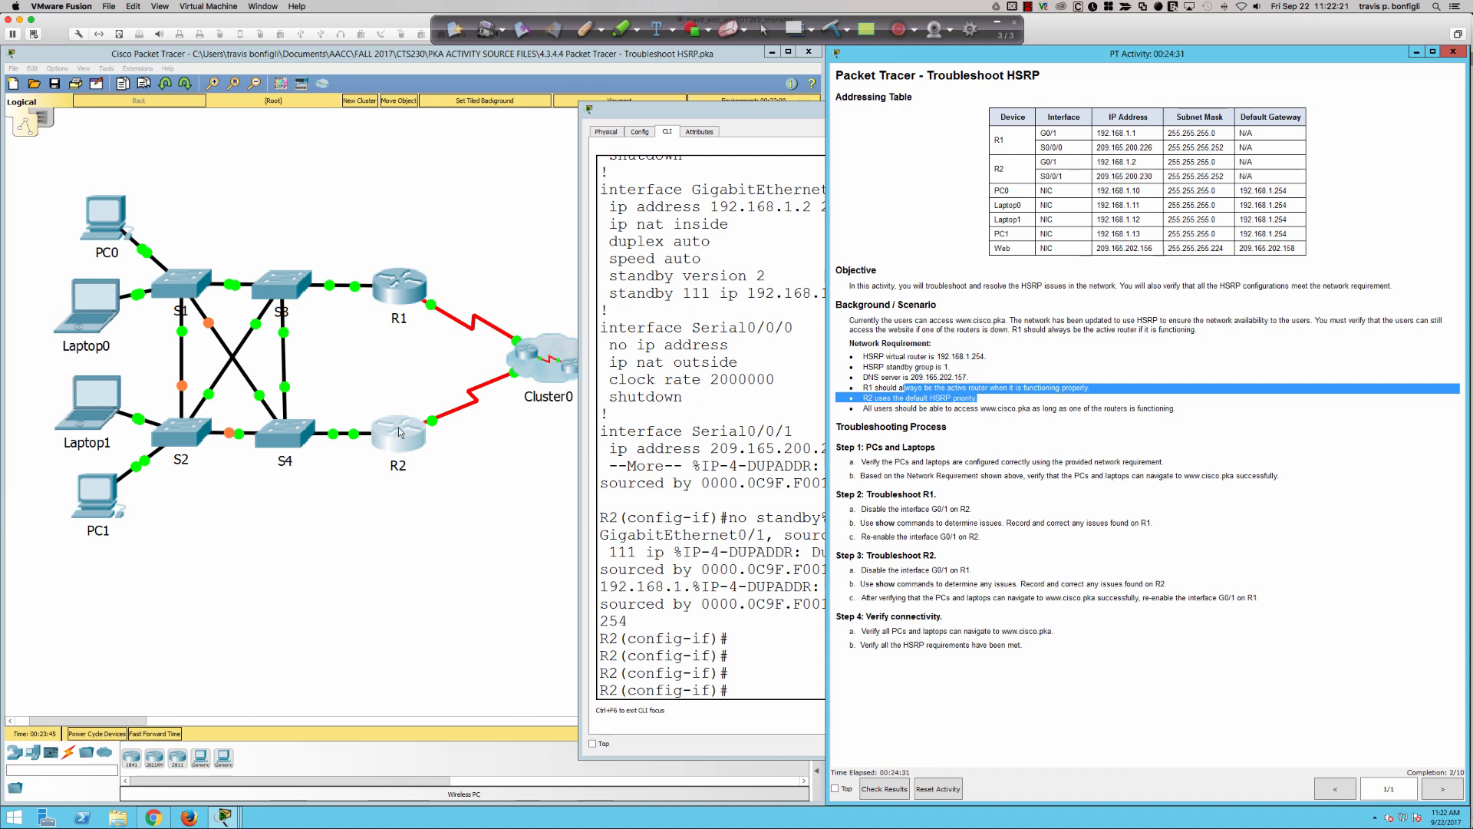
pyautogui.click(399, 288)
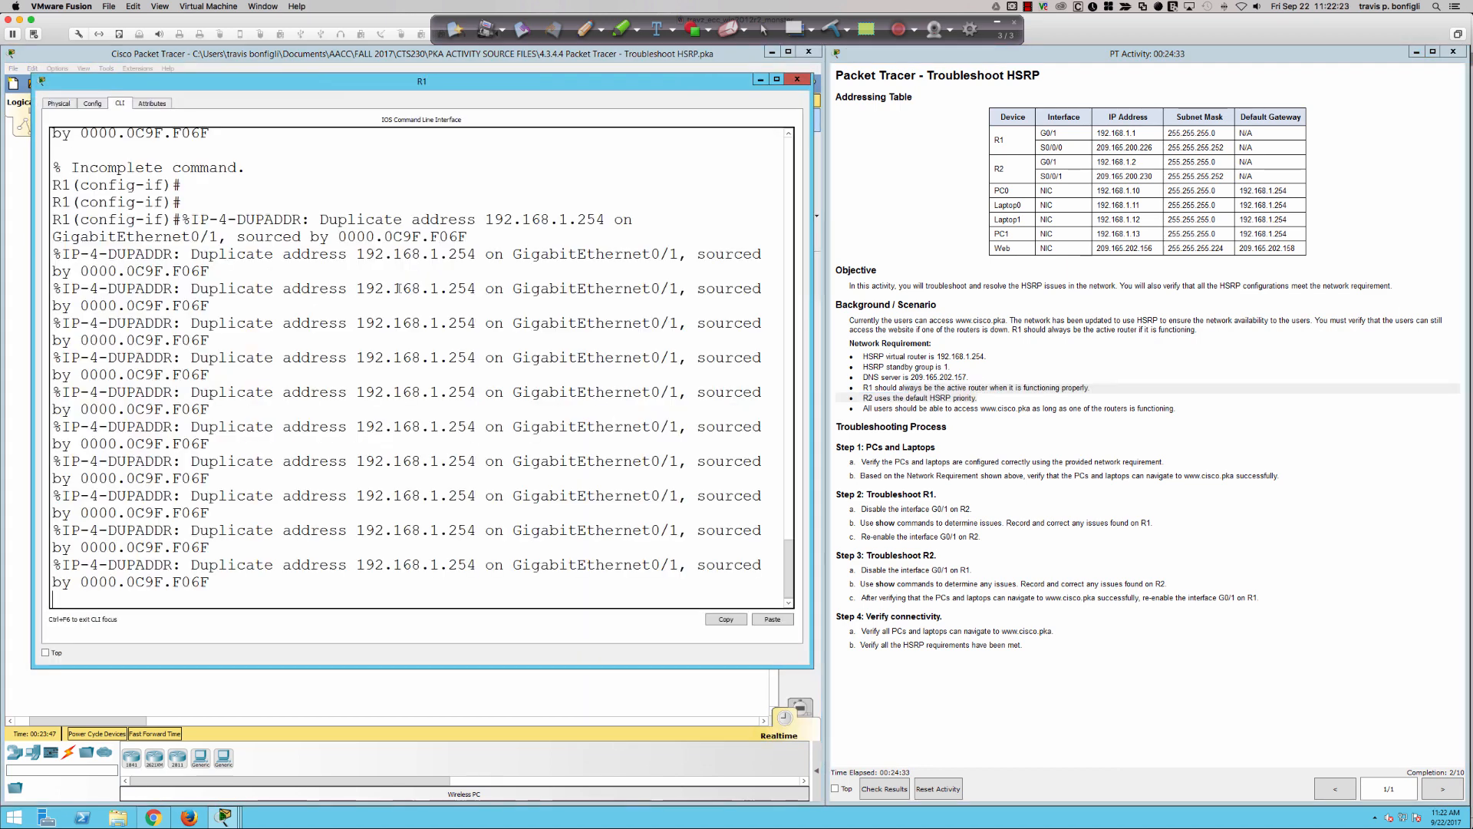
pyautogui.press('Return')
pyautogui.press('Return')
pyautogui.press('Return')
pyautogui.press('Return')
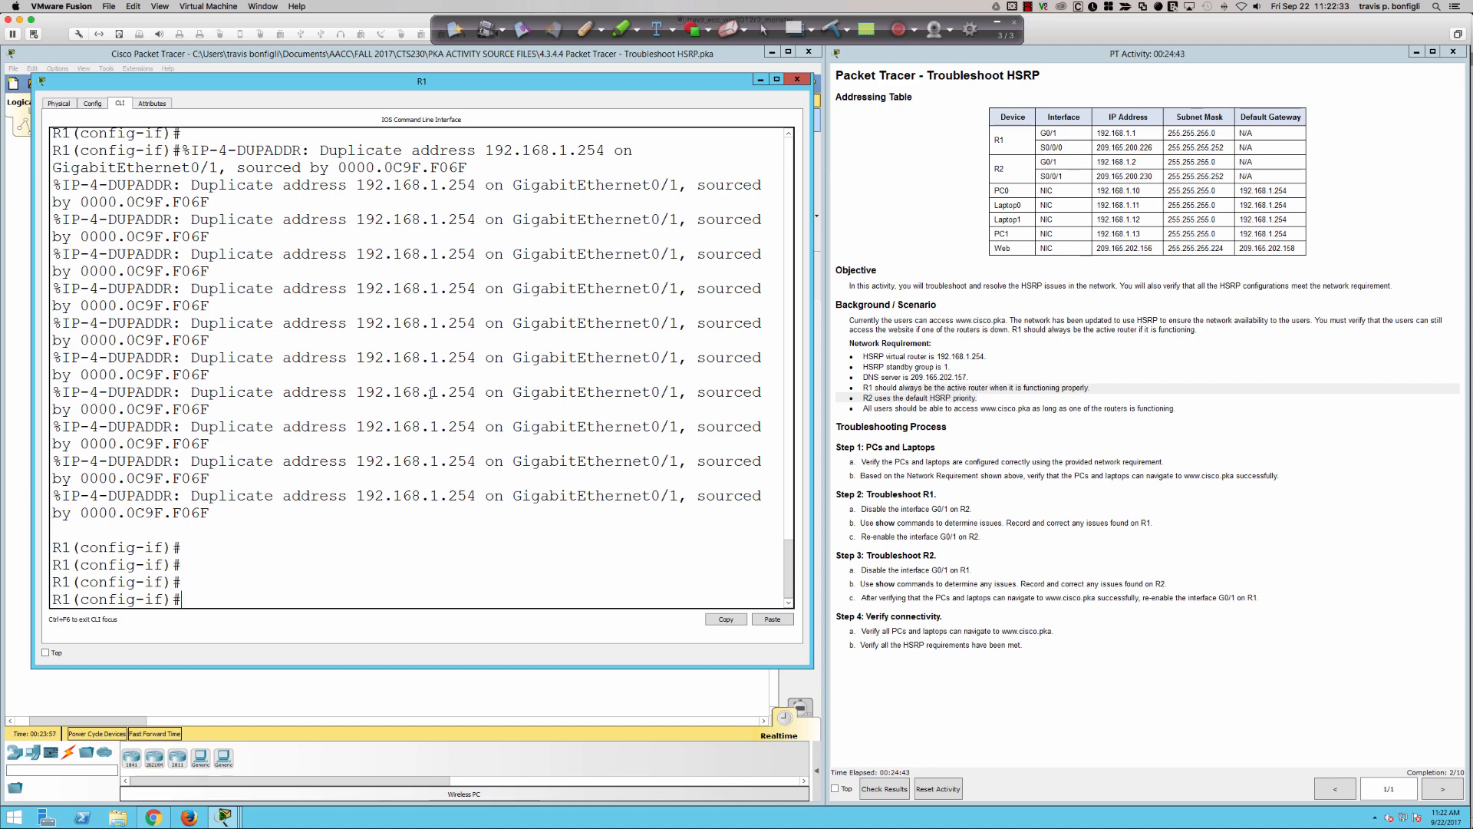
# - Check the allowed priority range and set R1's HSRP group 1 priority with "standby 1 priority 105"
pyautogui.write('standby 1 pri')
pyautogui.press('Tab')
pyautogui.write('?')
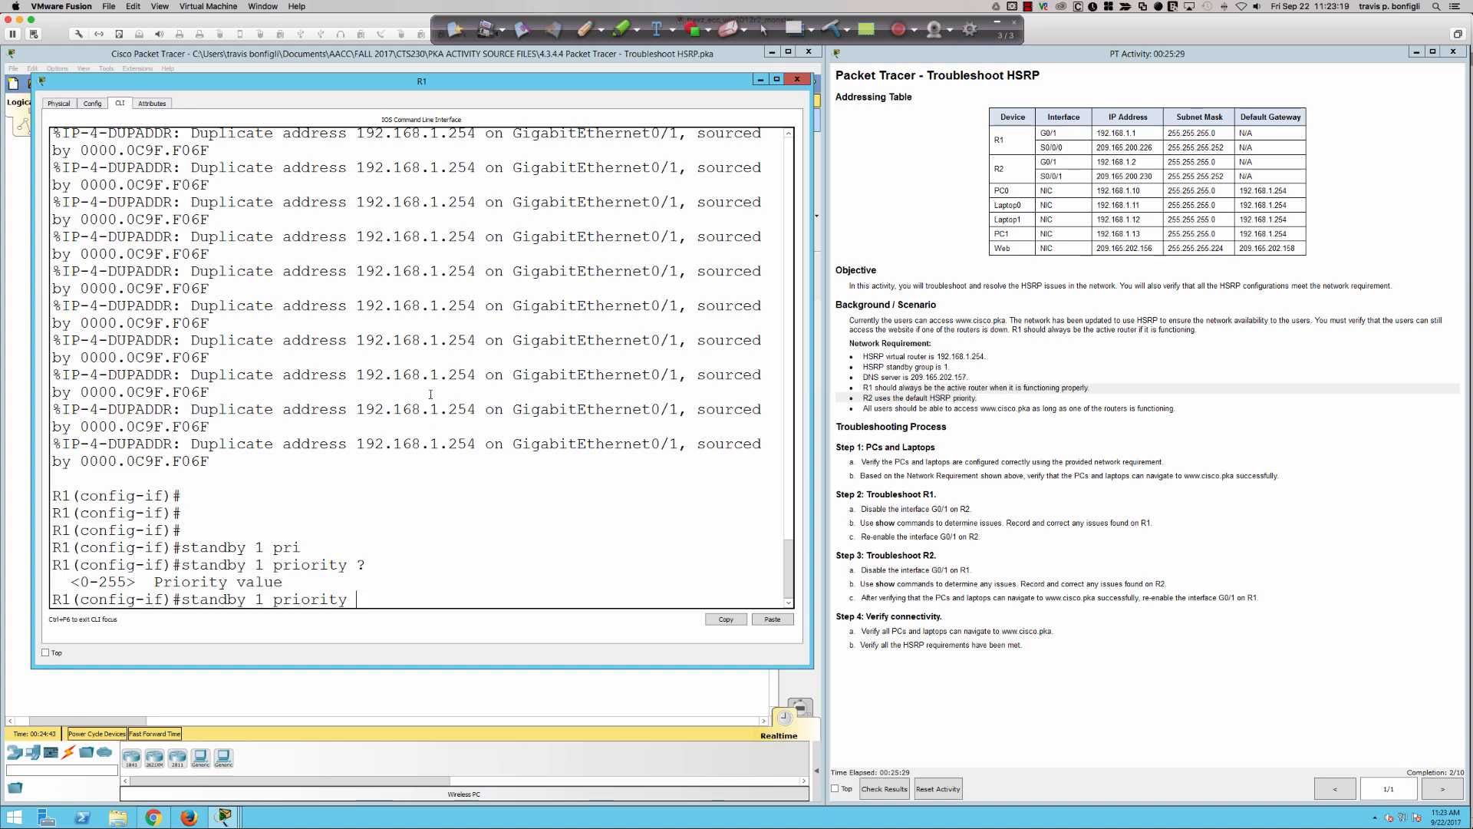
pyautogui.write('105')
pyautogui.press('Return')
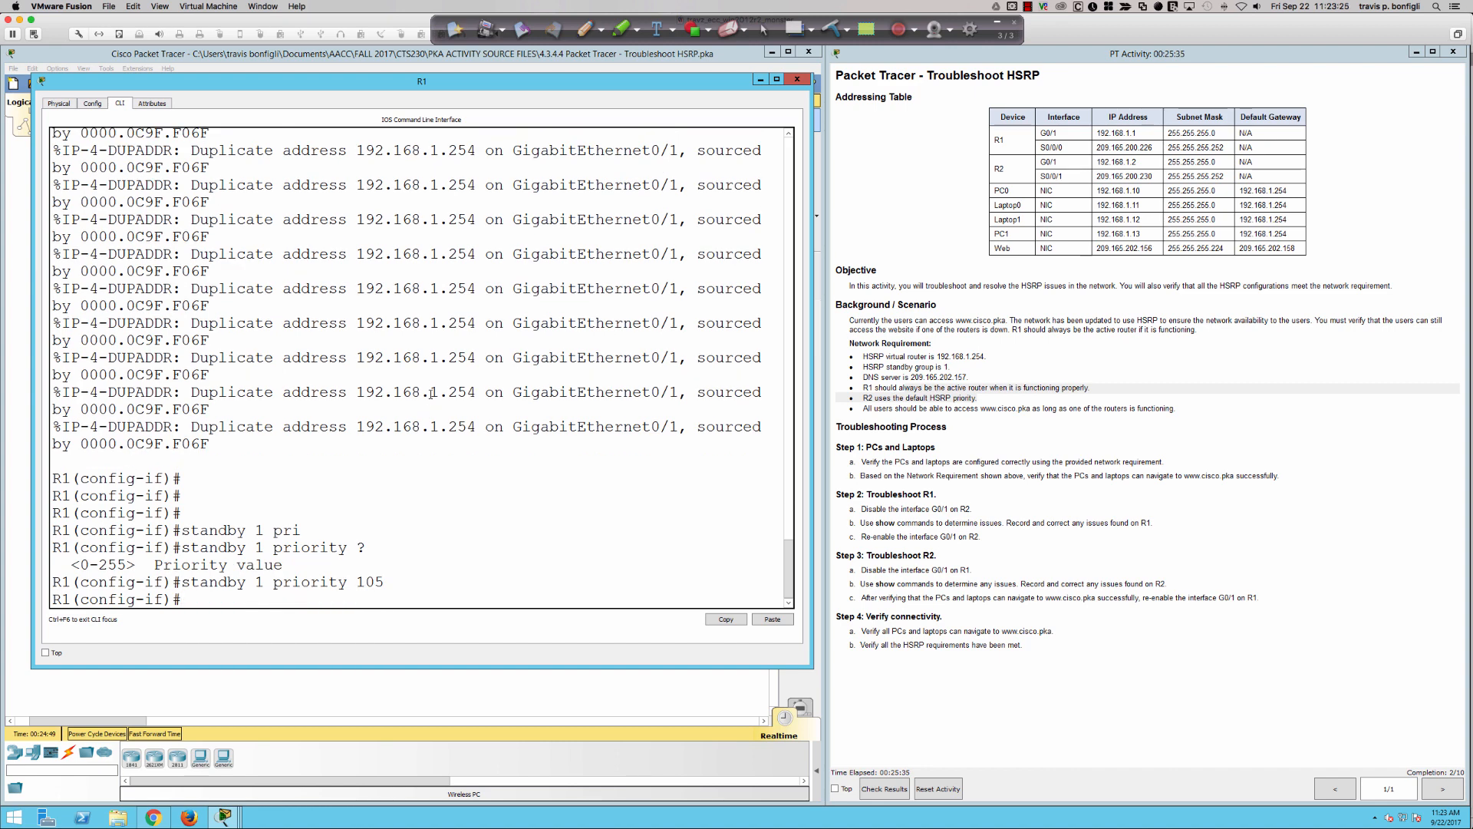
# - List the options of "standby 1" on R1 and examine the track, timers, priority and preempt entries
pyautogui.write('standby 1 ?')
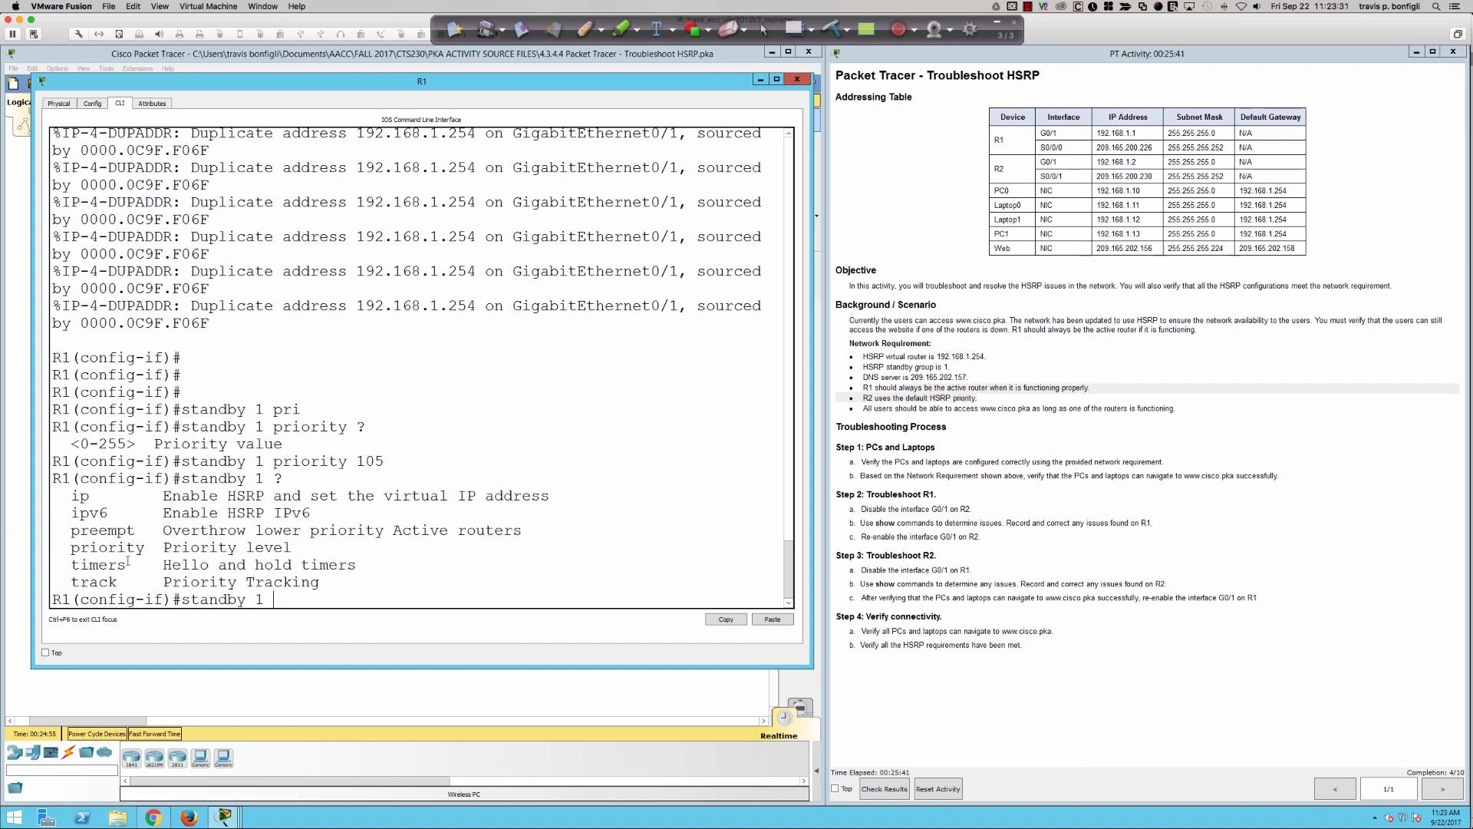
pyautogui.moveTo(71, 582); pyautogui.dragTo(320, 582)
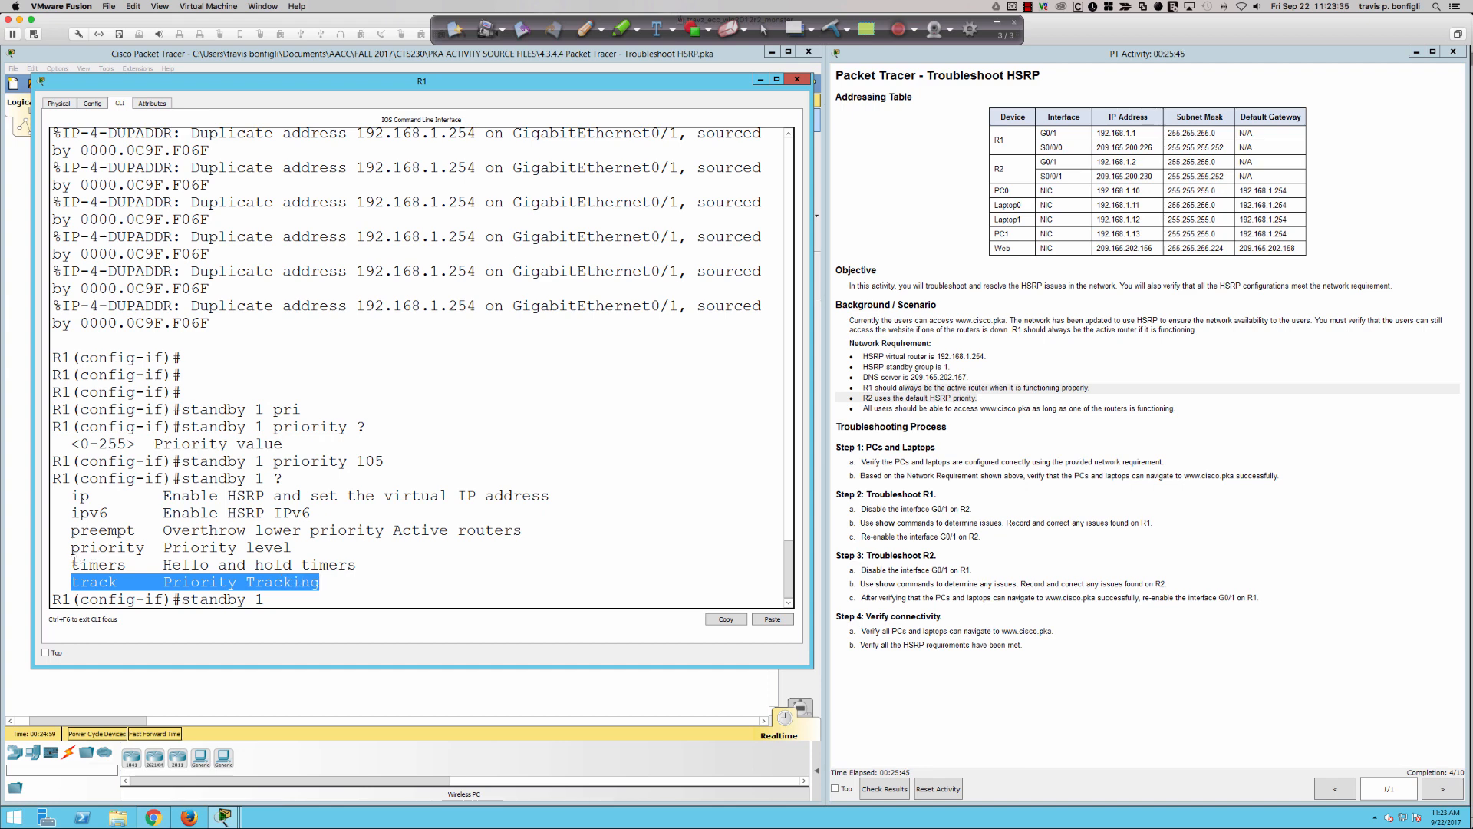
pyautogui.moveTo(72, 564); pyautogui.dragTo(350, 575)
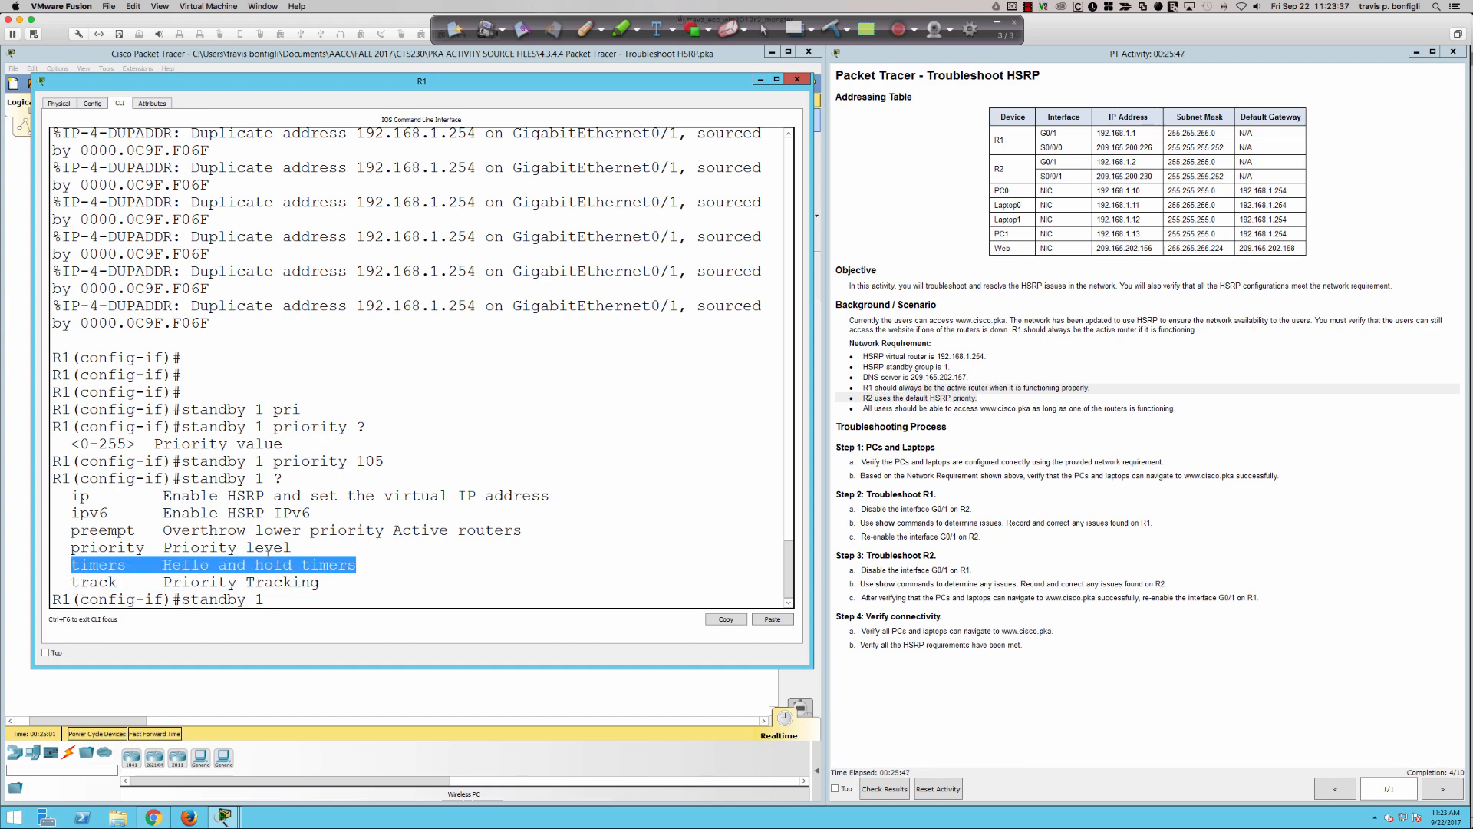
pyautogui.moveTo(63, 548); pyautogui.dragTo(295, 548)
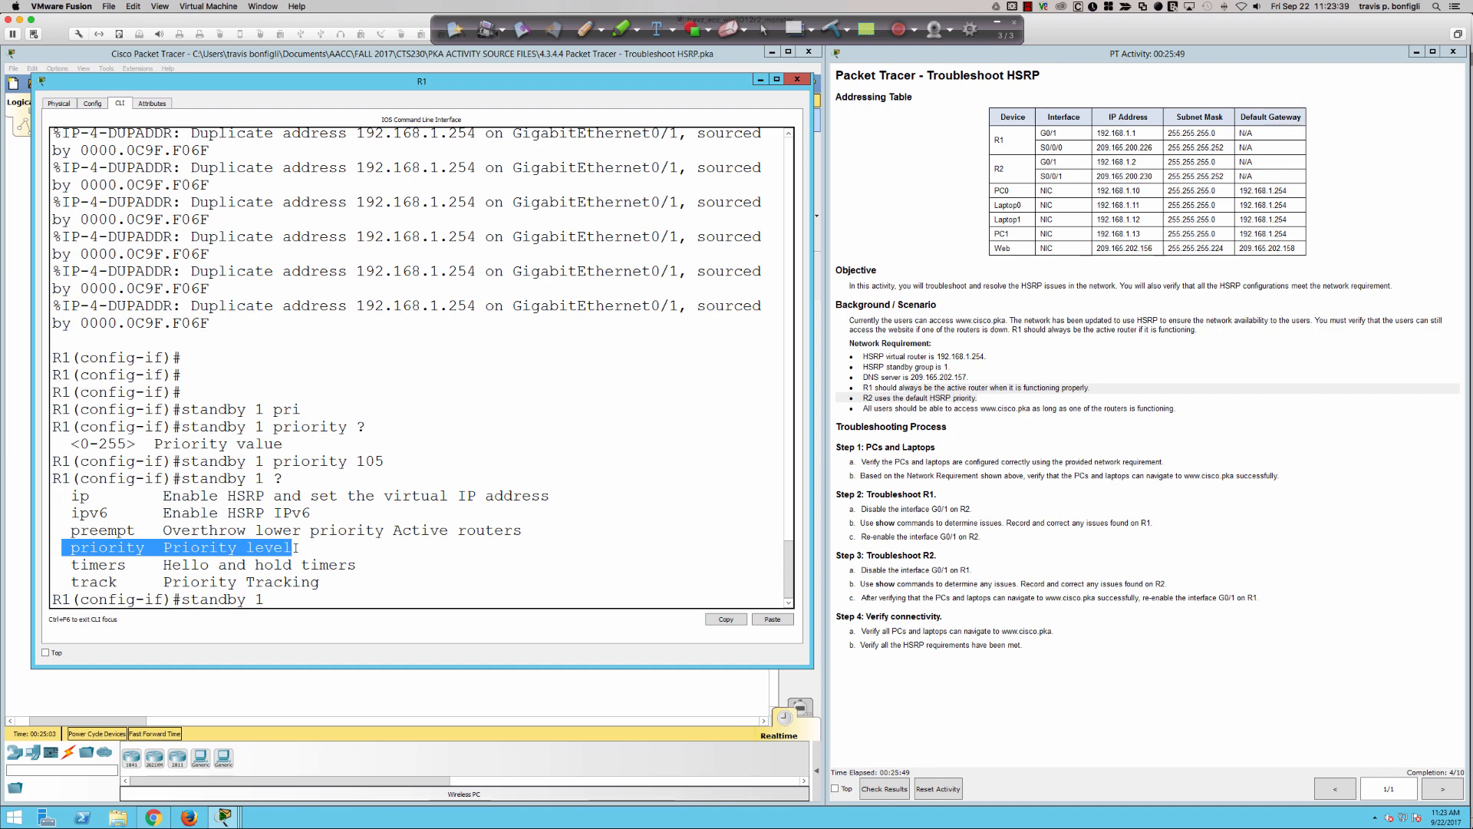
pyautogui.moveTo(76, 529); pyautogui.dragTo(526, 530)
pyautogui.click(585, 528)
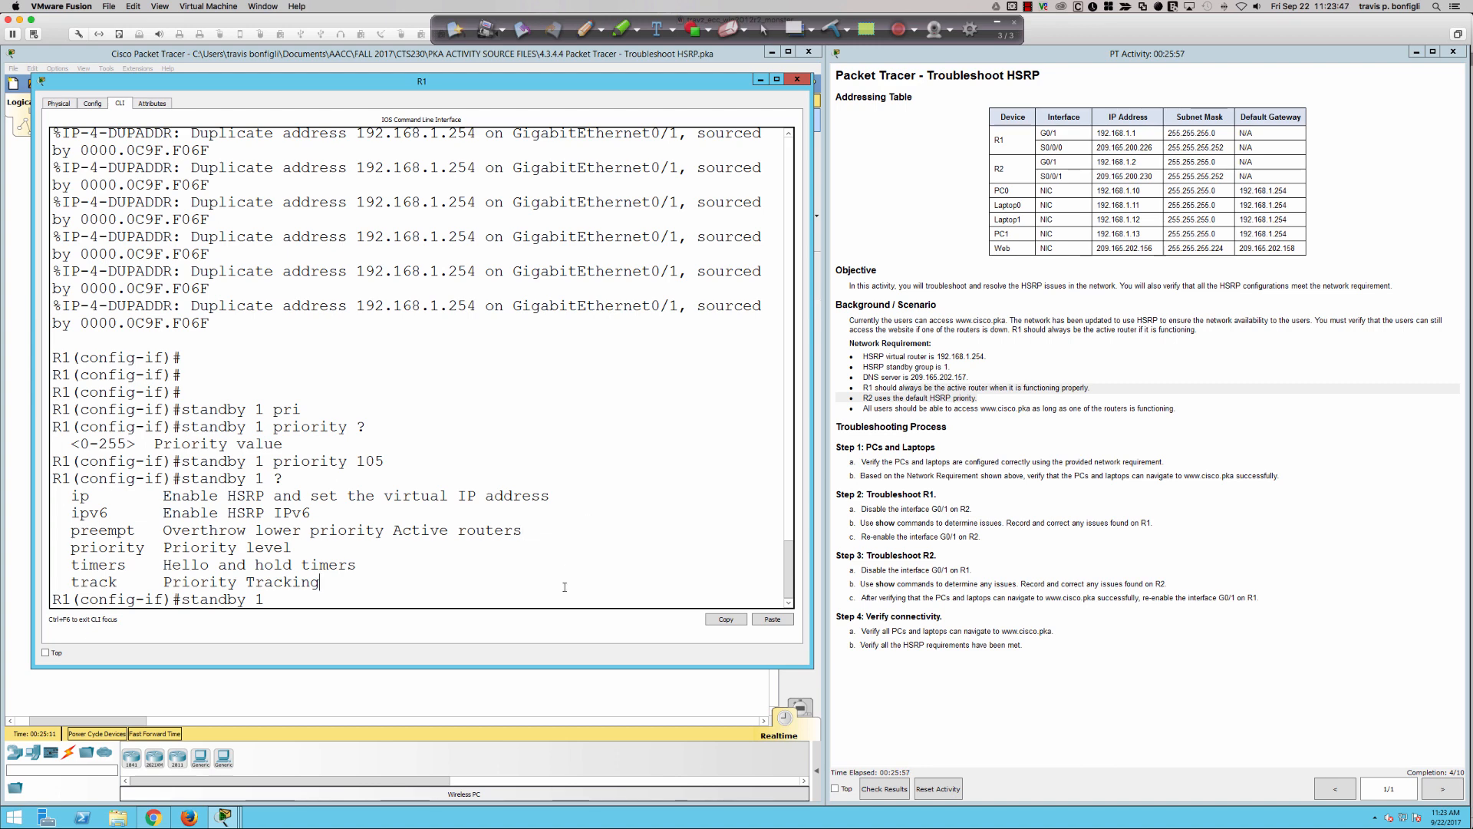
# - Enable preemption for HSRP group 1 on R1's g0/1 with "standby 1 preempt"
pyautogui.write('pre')
pyautogui.press('Tab')
pyautogui.press('Return')
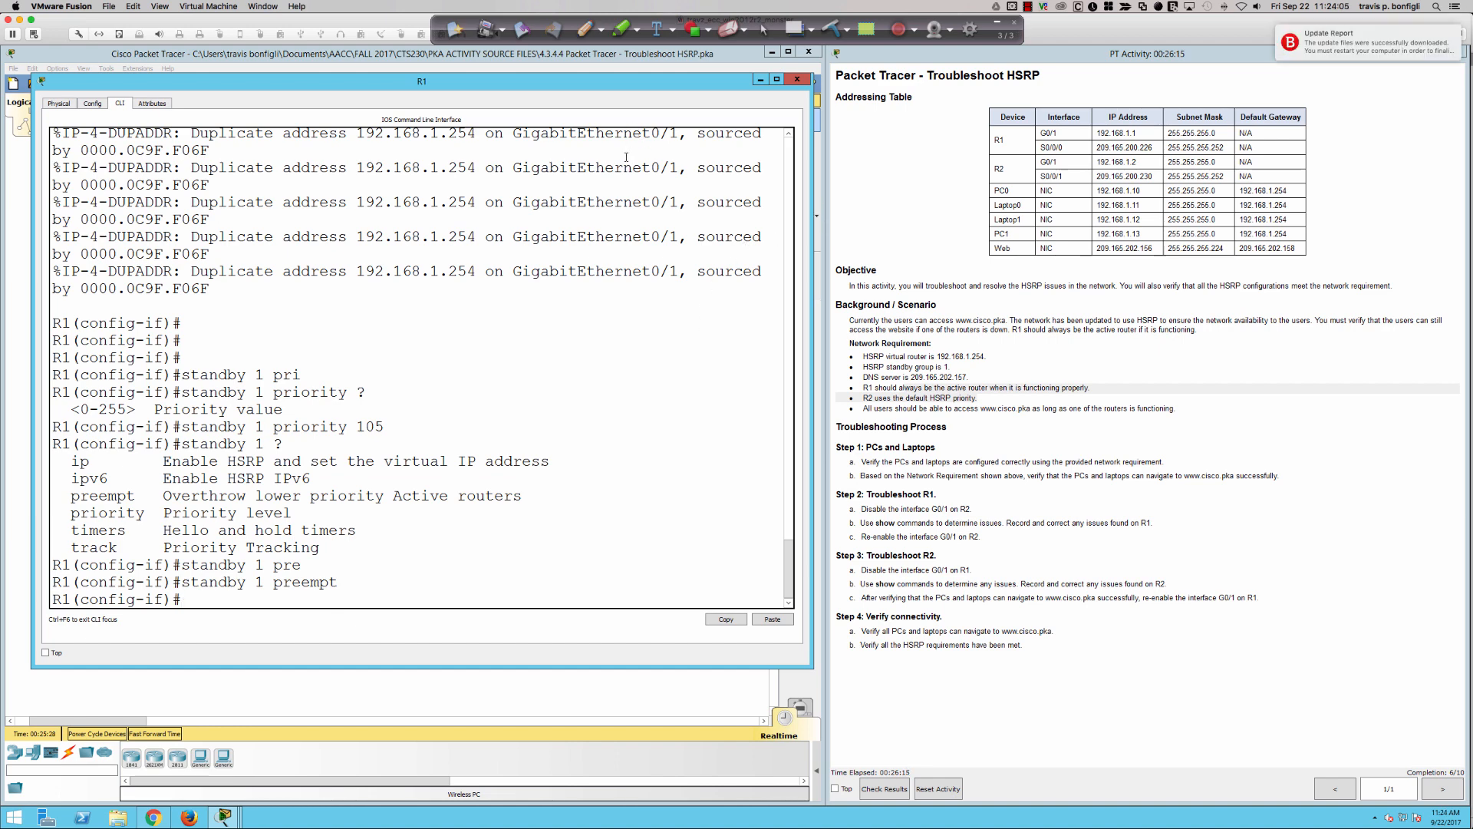
# - Switch to Ink2Go's pen and sketch two circled routers labelled R1 and R2 over the R1 window
pyautogui.click(585, 29)
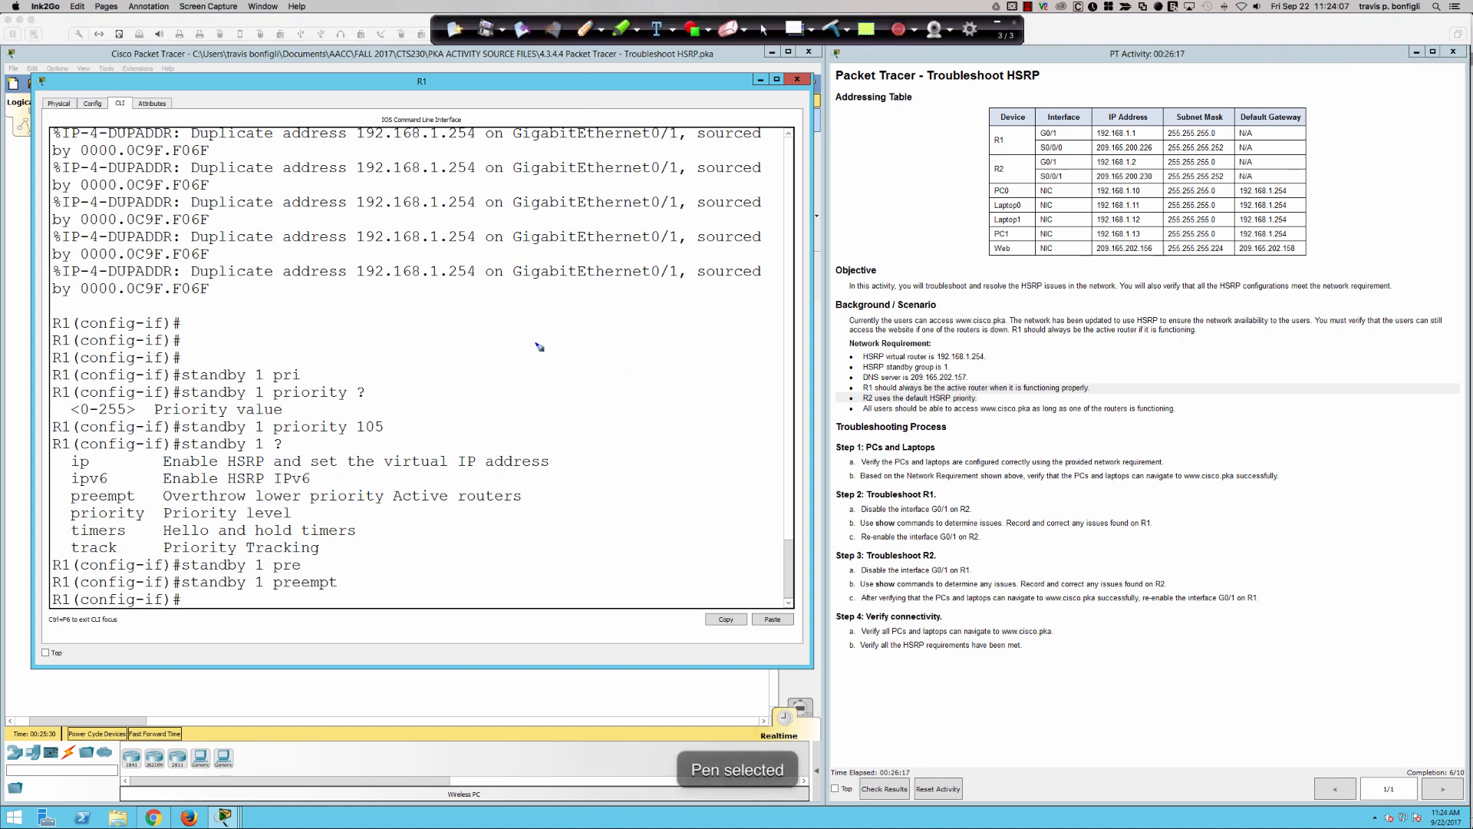
pyautogui.moveTo(537, 343)
pyautogui.mouseDown()
pyautogui.moveTo(507, 343)
pyautogui.moveTo(542, 383)
pyautogui.mouseUp()
pyautogui.moveTo(546, 359); pyautogui.dragTo(548, 382)
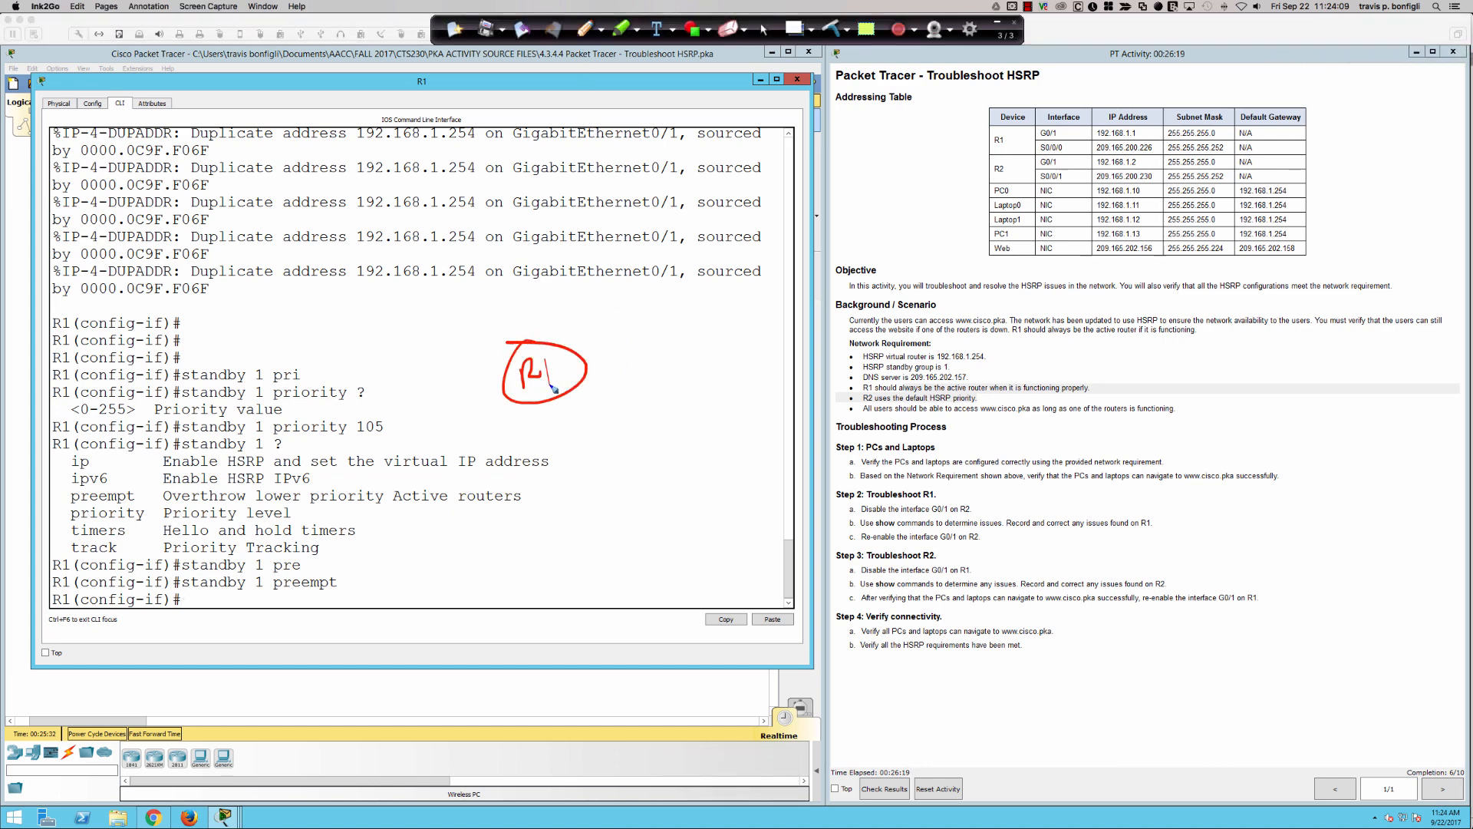
pyautogui.moveTo(743, 331)
pyautogui.mouseDown()
pyautogui.moveTo(790, 351)
pyautogui.moveTo(771, 331)
pyautogui.mouseUp()
pyautogui.moveTo(741, 354); pyautogui.dragTo(757, 378)
pyautogui.moveTo(759, 351); pyautogui.dragTo(784, 359)
# - Sketch a box below each drawn router, link each router to its box, and join the boxes with two lines
pyautogui.moveTo(520, 453)
pyautogui.mouseDown()
pyautogui.moveTo(518, 524)
pyautogui.moveTo(544, 517)
pyautogui.mouseUp()
pyautogui.moveTo(714, 466)
pyautogui.mouseDown()
pyautogui.moveTo(771, 451)
pyautogui.moveTo(706, 501)
pyautogui.mouseUp()
pyautogui.moveTo(739, 399); pyautogui.dragTo(749, 460)
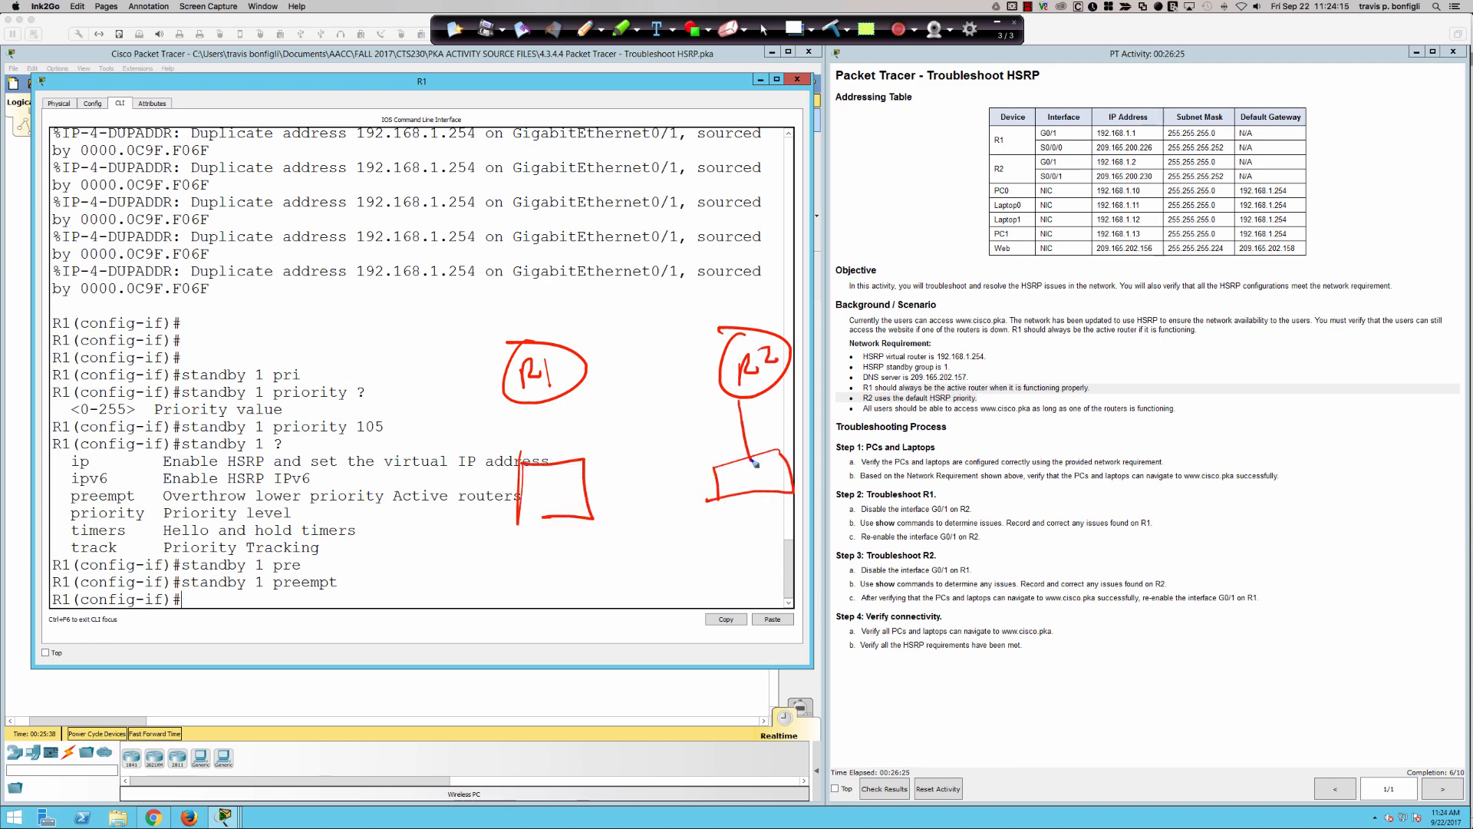
pyautogui.moveTo(550, 405); pyautogui.dragTo(550, 455)
pyautogui.moveTo(572, 482); pyautogui.dragTo(750, 460)
pyautogui.moveTo(739, 469); pyautogui.dragTo(571, 499)
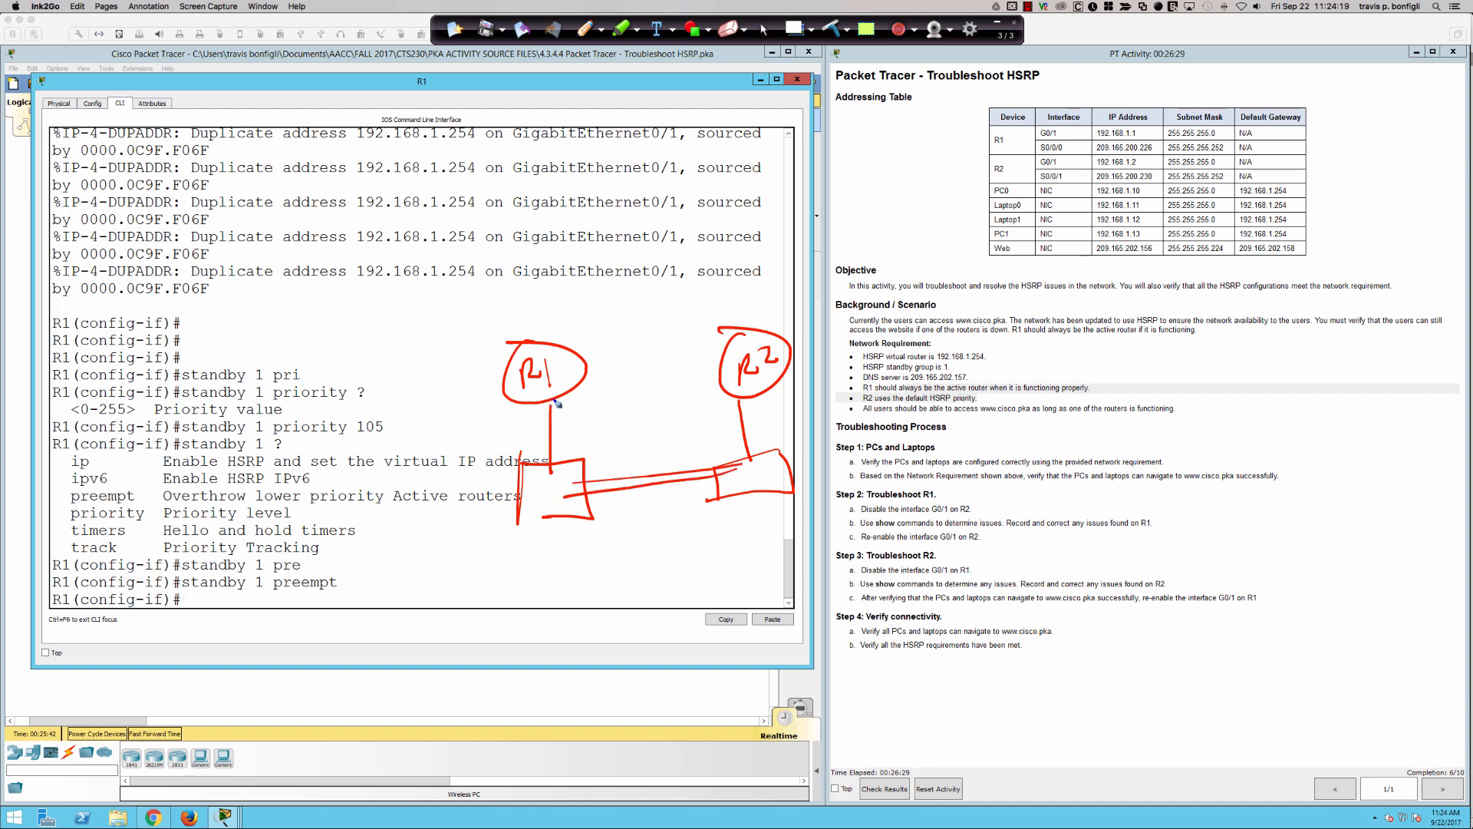
# - Cross out R1's link in the sketch, draw an arrow from R1 to R2, and write "Preempt" beside R2
pyautogui.moveTo(538, 389)
pyautogui.mouseDown()
pyautogui.moveTo(576, 414)
pyautogui.moveTo(544, 423)
pyautogui.mouseUp()
pyautogui.moveTo(587, 378)
pyautogui.mouseDown()
pyautogui.moveTo(719, 366)
pyautogui.moveTo(696, 358)
pyautogui.mouseUp()
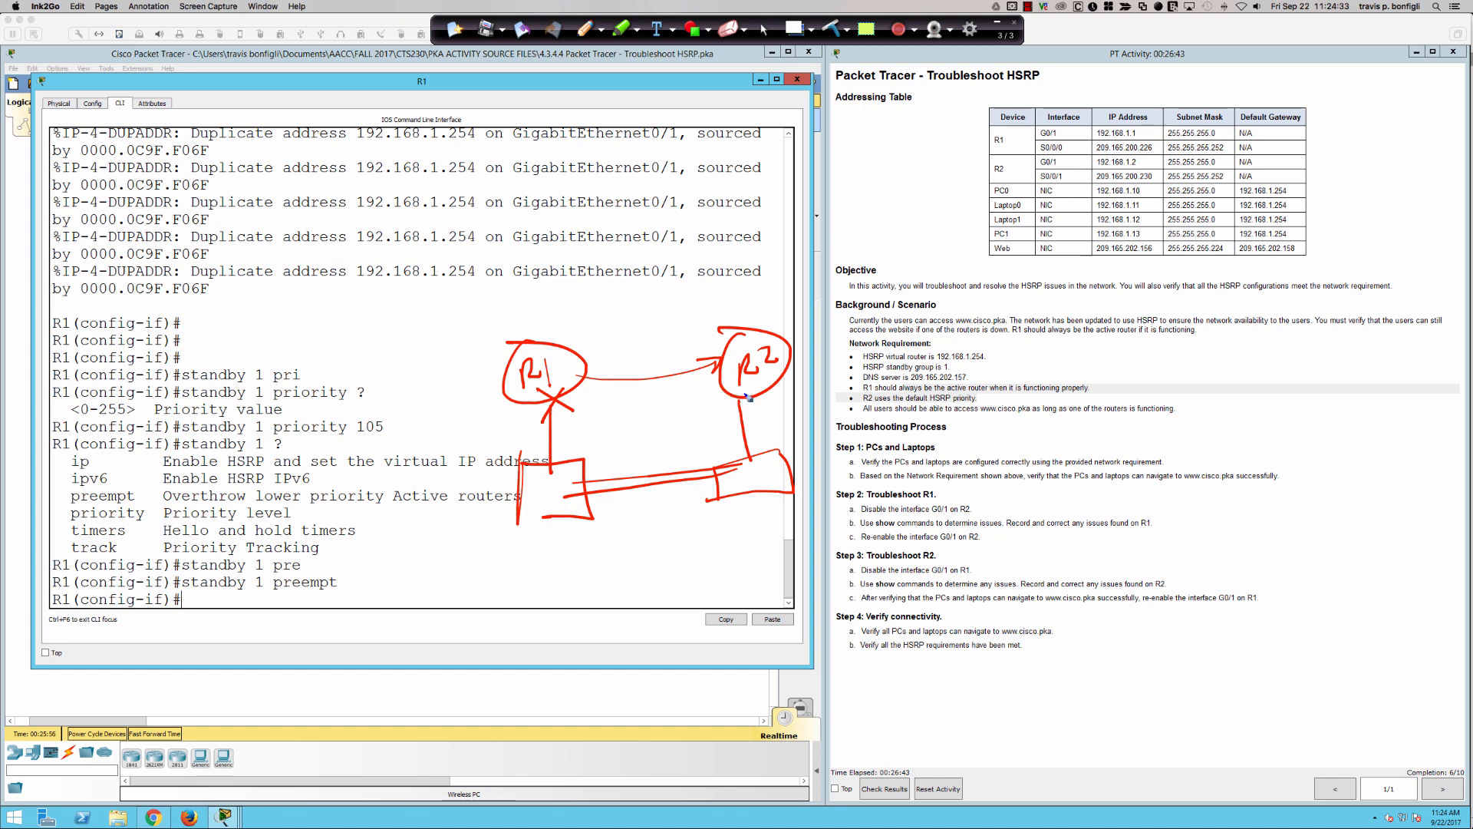
pyautogui.moveTo(753, 386)
pyautogui.mouseDown()
pyautogui.moveTo(768, 410)
pyautogui.moveTo(800, 376)
pyautogui.moveTo(869, 364)
pyautogui.moveTo(857, 350)
pyautogui.mouseUp()
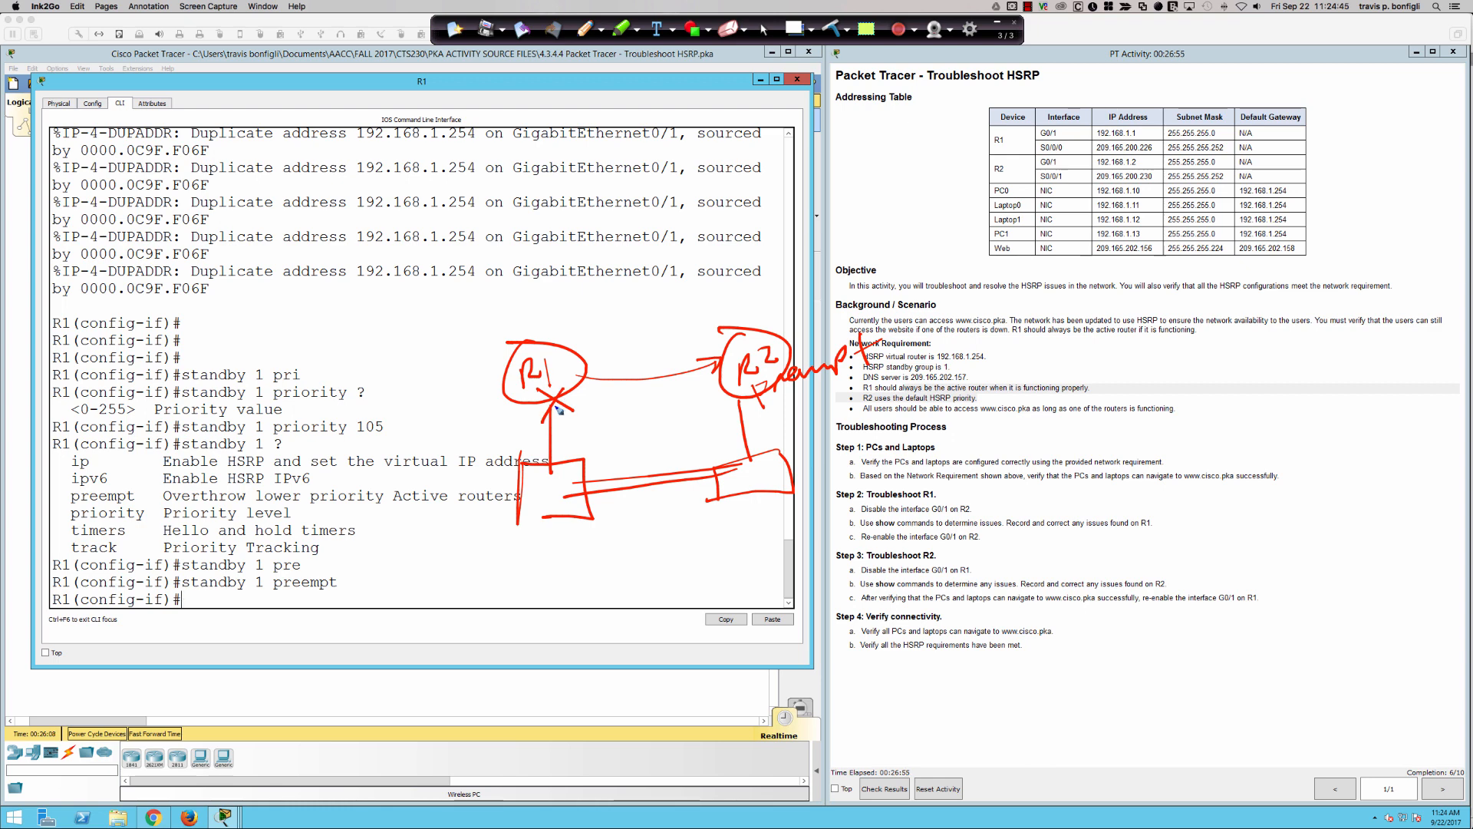
# - Circle the "standby 1 preempt" command with the pen, clear all drawings from the page, and return to R1's CLI
pyautogui.moveTo(317, 565)
pyautogui.mouseDown()
pyautogui.moveTo(188, 591)
pyautogui.moveTo(369, 580)
pyautogui.moveTo(263, 574)
pyautogui.mouseUp()
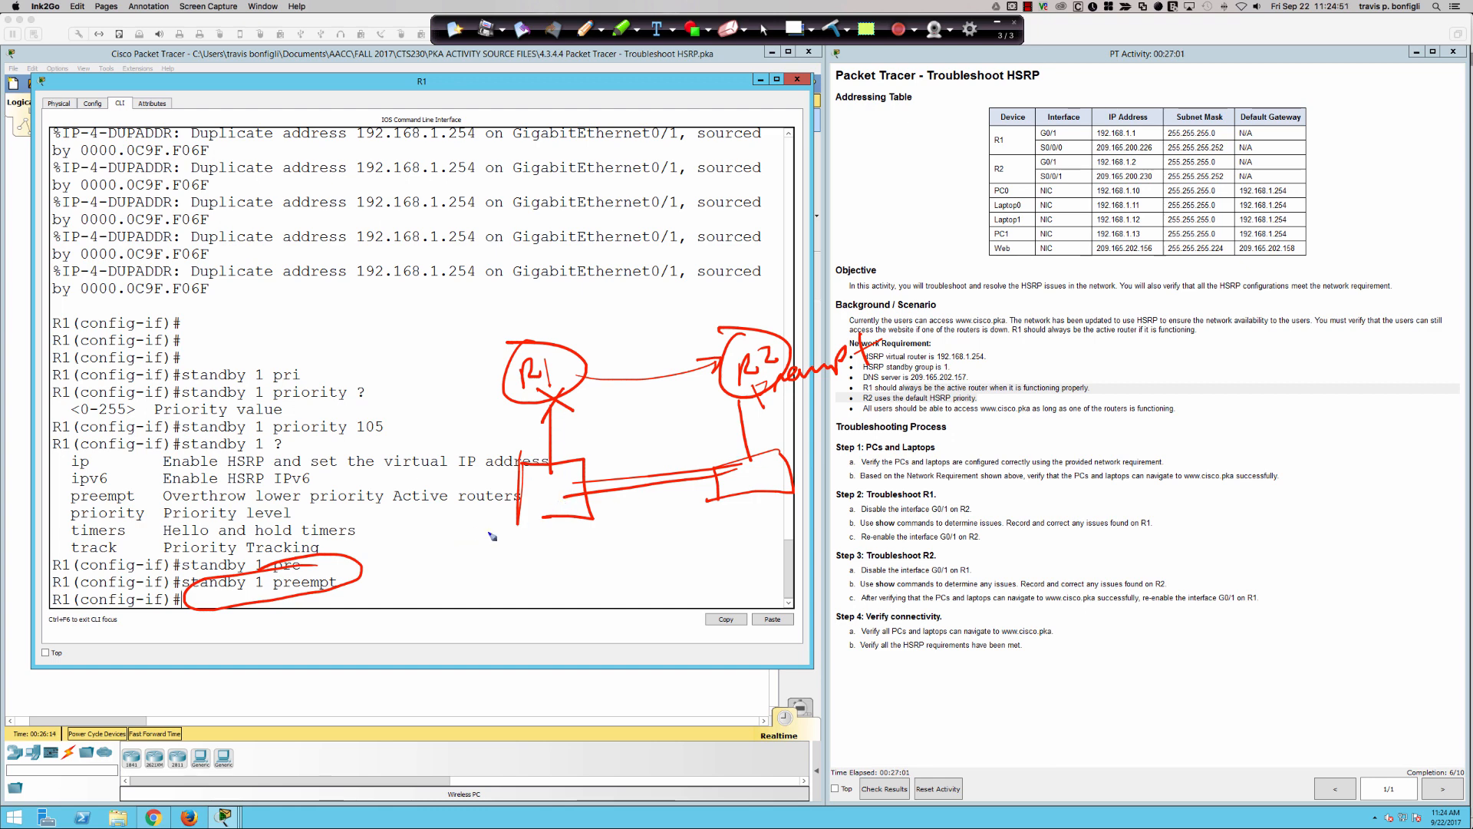
pyautogui.click(830, 30)
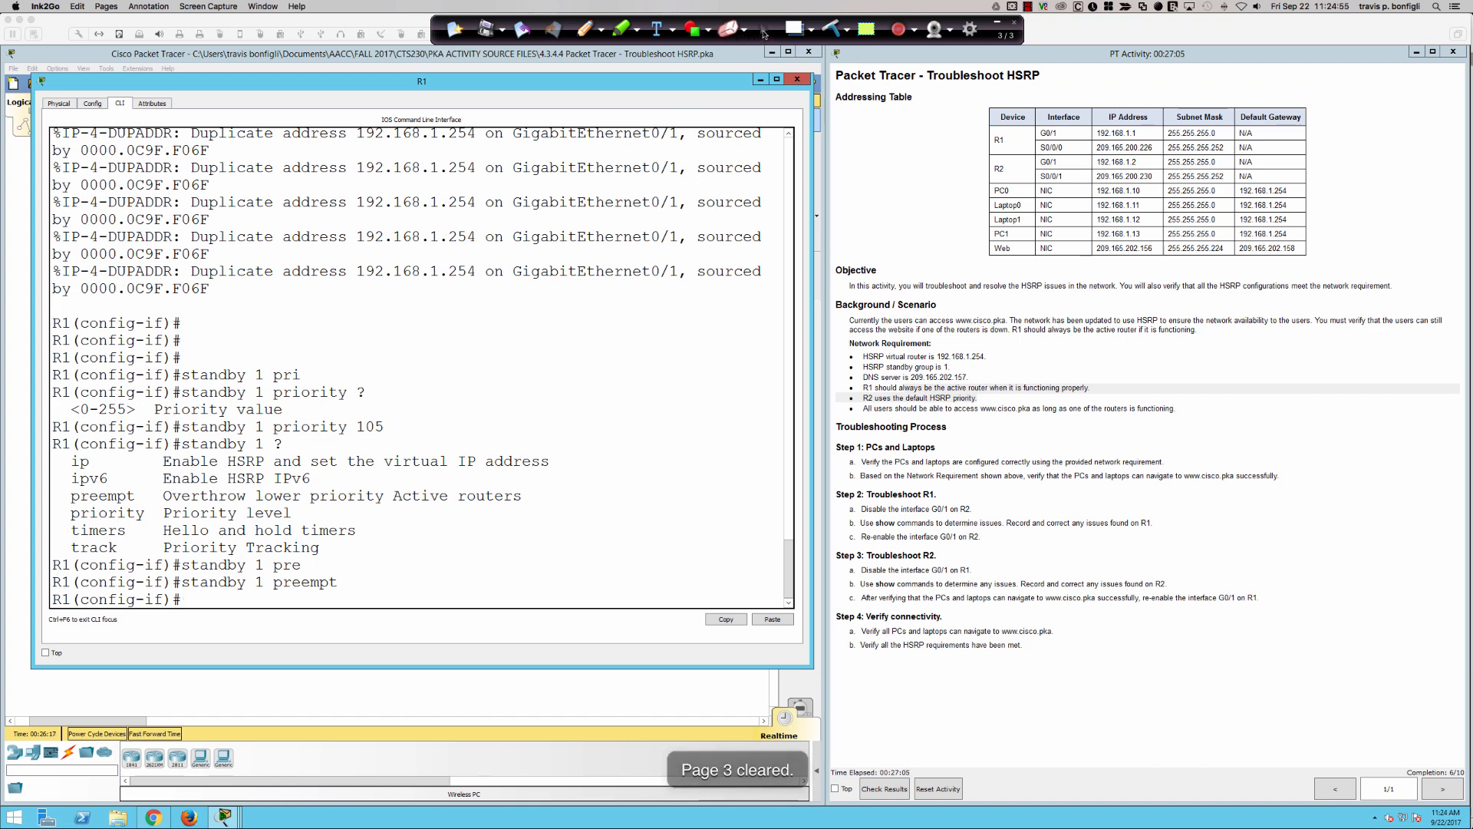
pyautogui.moveTo(285, 443); pyautogui.dragTo(674, 474)
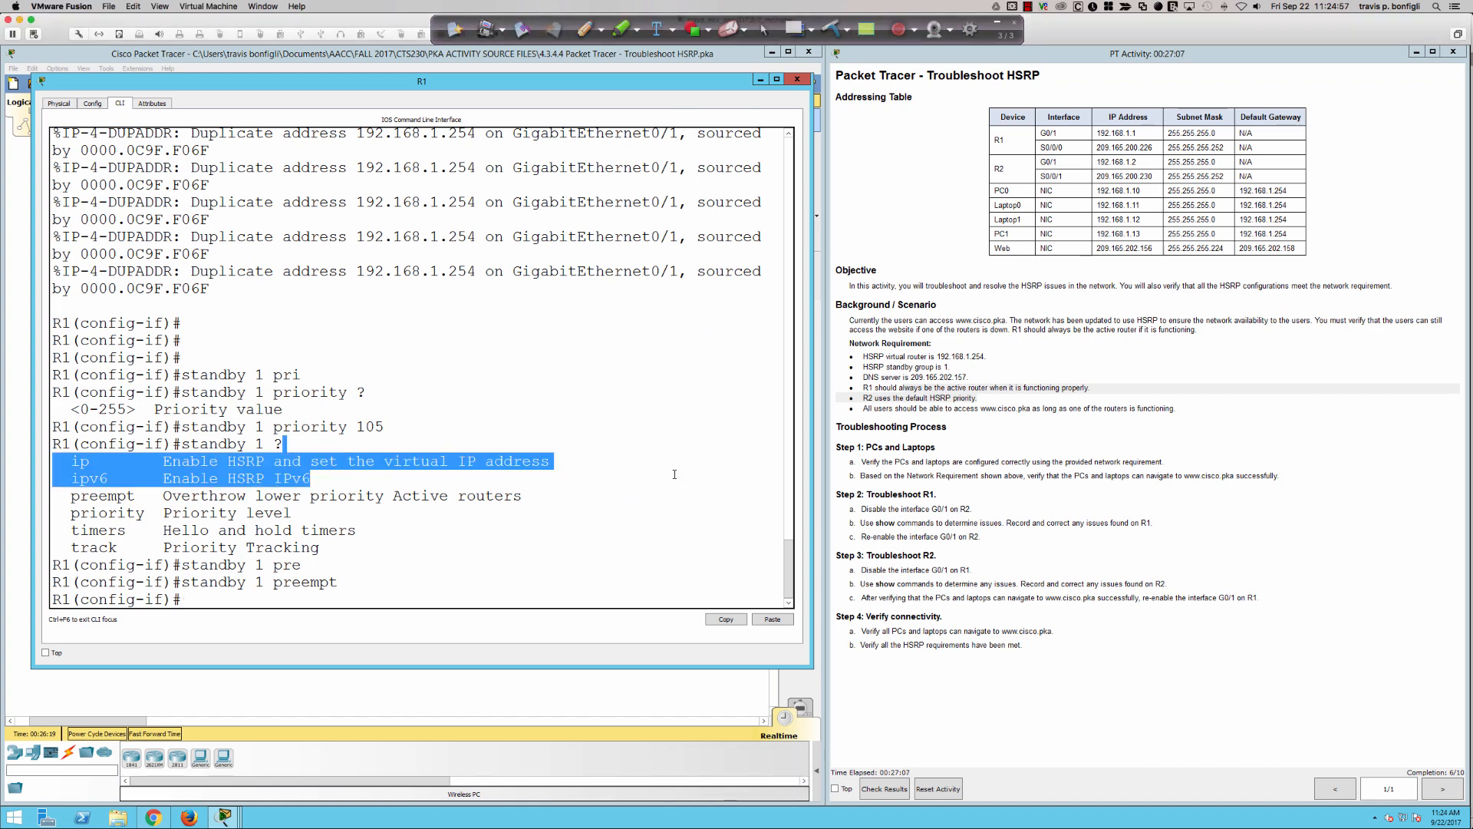
pyautogui.click(524, 413)
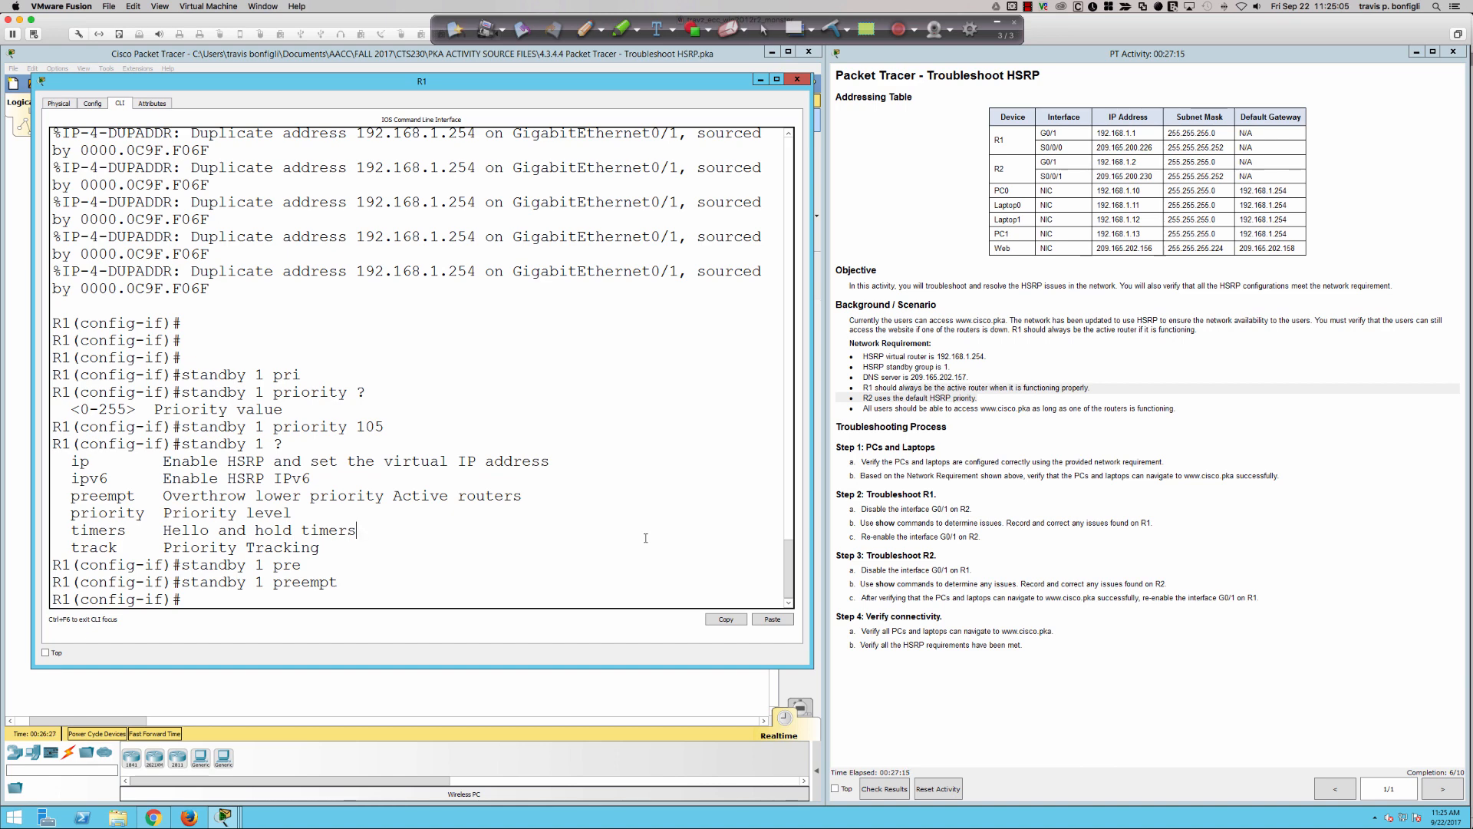
# - Run "do sh run" on R1 and check the standby lines under interface GigabitEthernet0/1
pyautogui.press('Return')
pyautogui.press('Return')
pyautogui.press('Return')
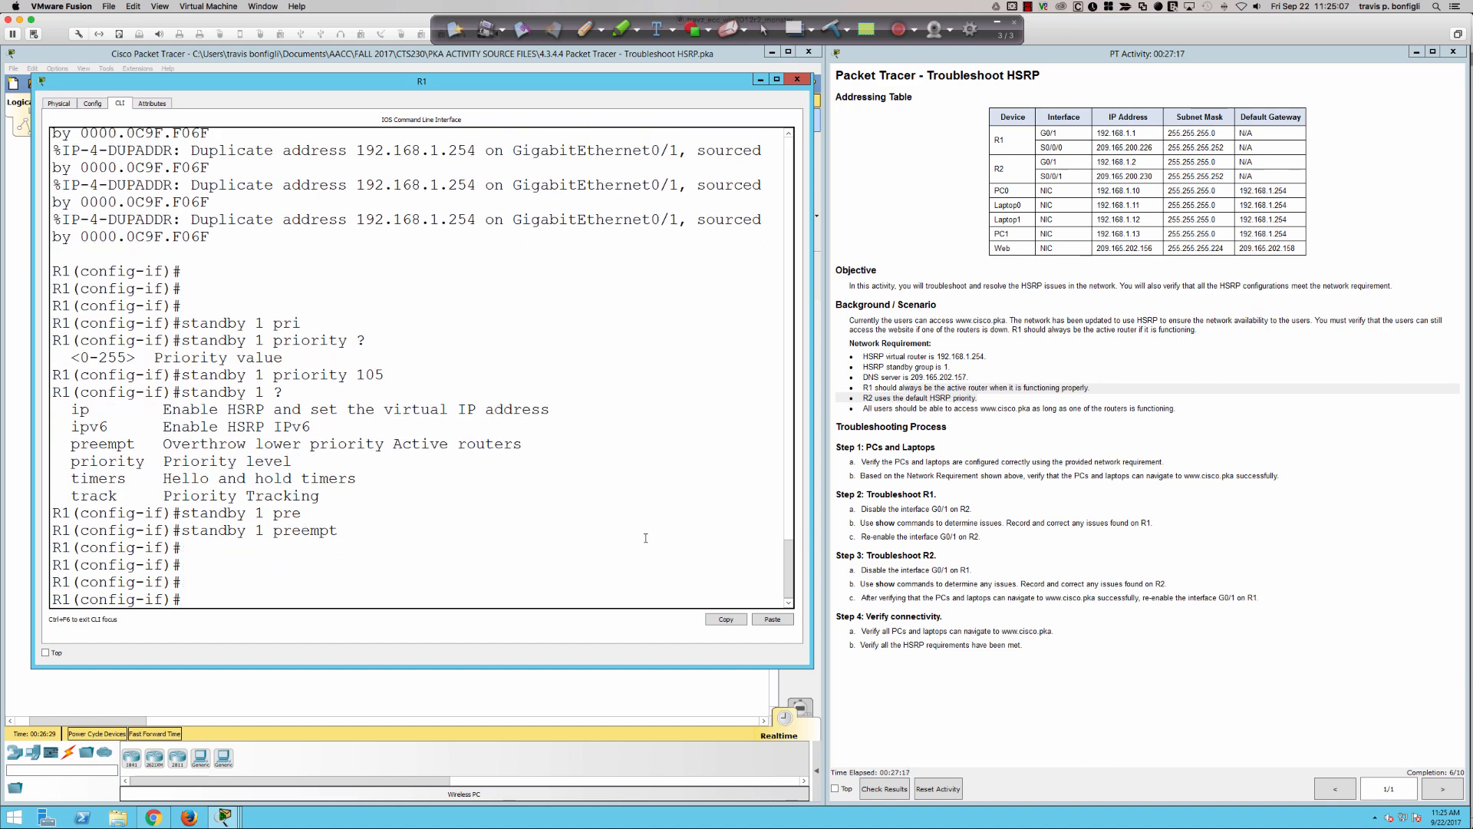
pyautogui.write('do sh run')
pyautogui.press('Return')
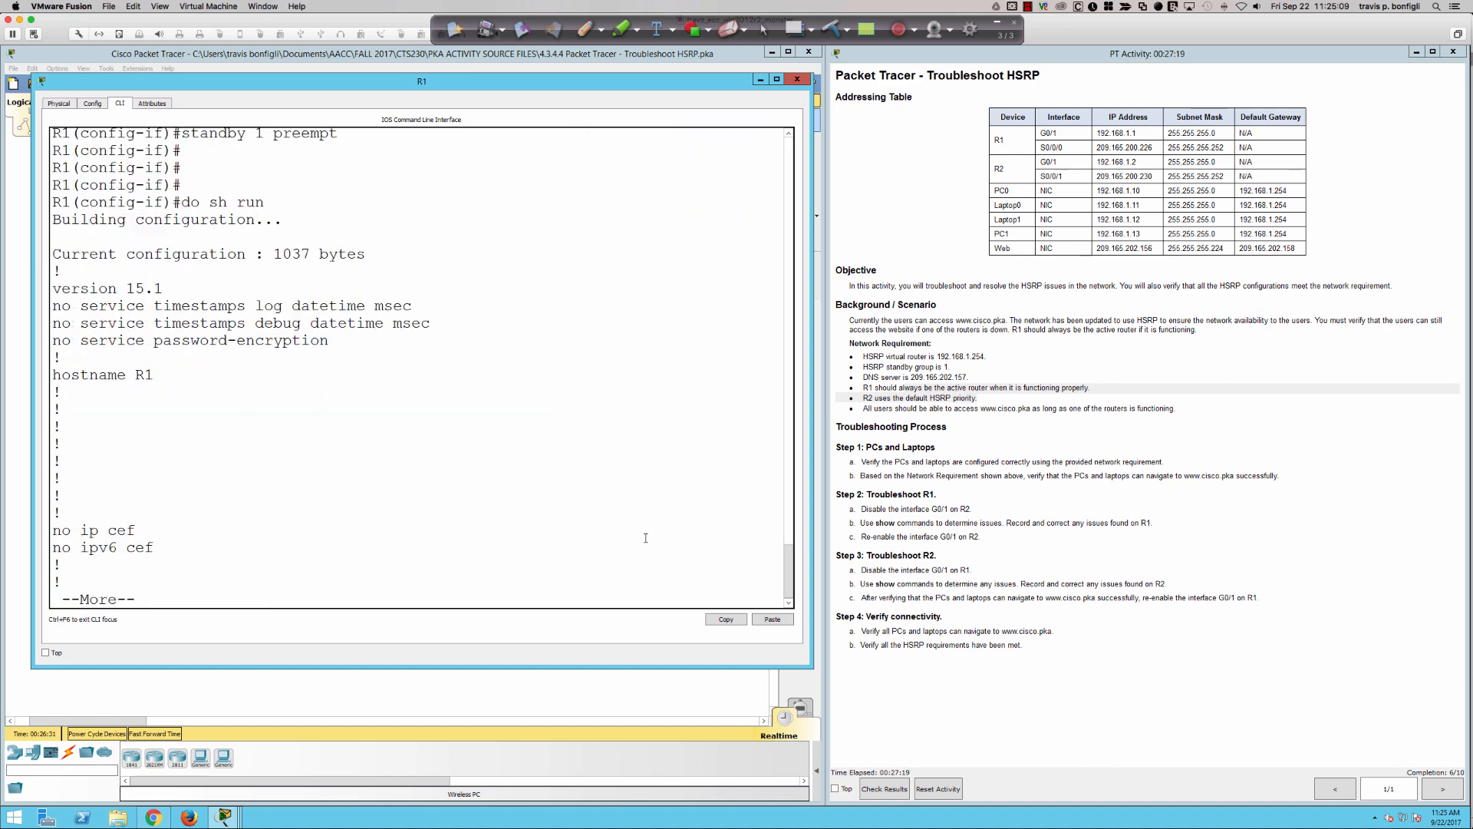
pyautogui.press('Return')
pyautogui.press('Return')
pyautogui.press('Return')
pyautogui.press('Return')
pyautogui.press('Return')
pyautogui.press('Return')
pyautogui.press('Return')
pyautogui.press('Return')
pyautogui.press('Return')
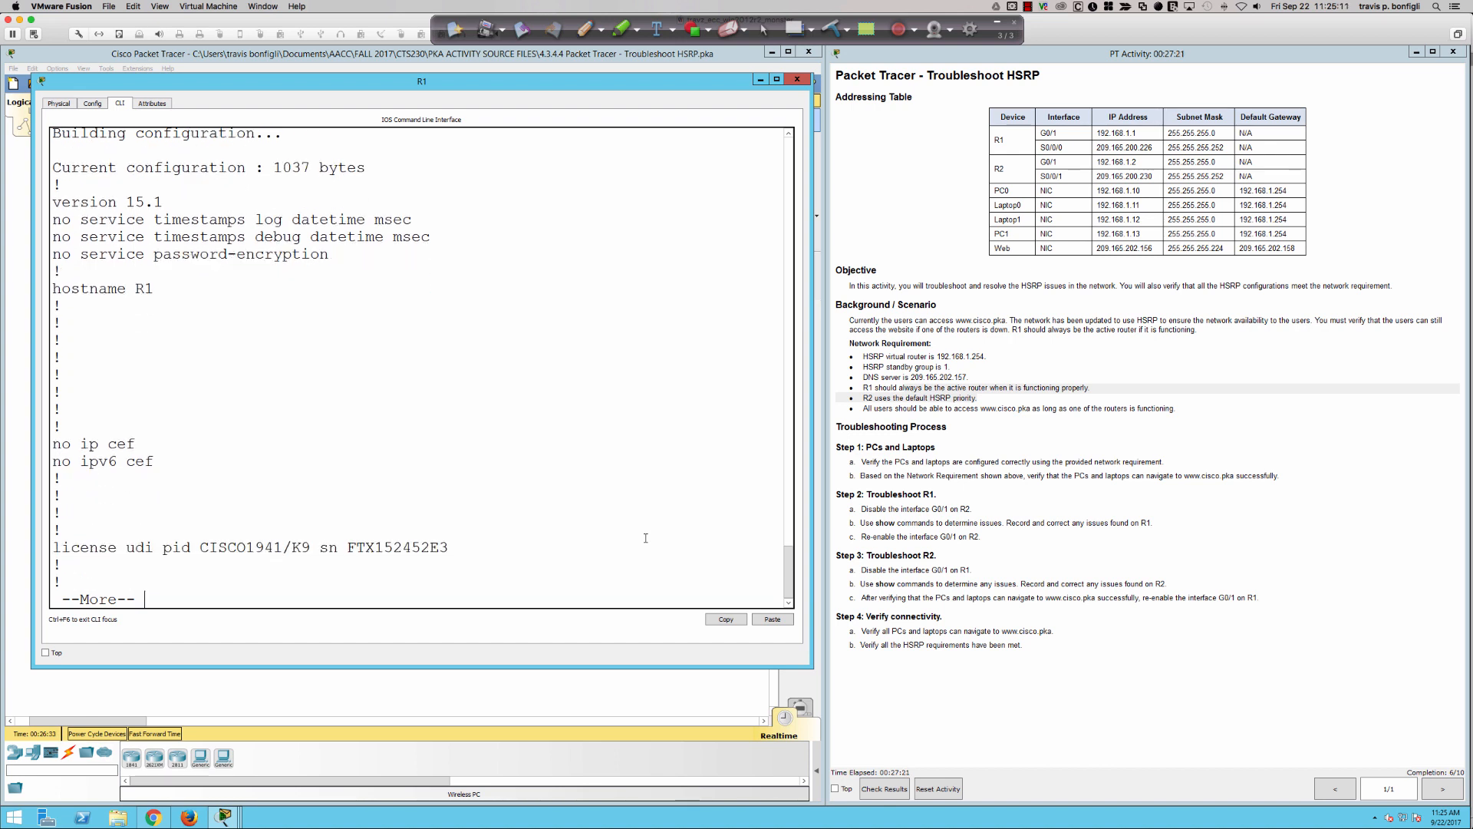
pyautogui.press('Return')
pyautogui.press('Return')
pyautogui.press('Return')
pyautogui.press('Return')
pyautogui.press('Return')
pyautogui.press('Return')
pyautogui.press('Return')
pyautogui.press('Return')
pyautogui.press('Return')
pyautogui.press('Return')
pyautogui.press('Return')
pyautogui.press('Return')
pyautogui.press('Return')
pyautogui.press('Return')
pyautogui.press('Return')
pyautogui.press('Return')
pyautogui.press('Return')
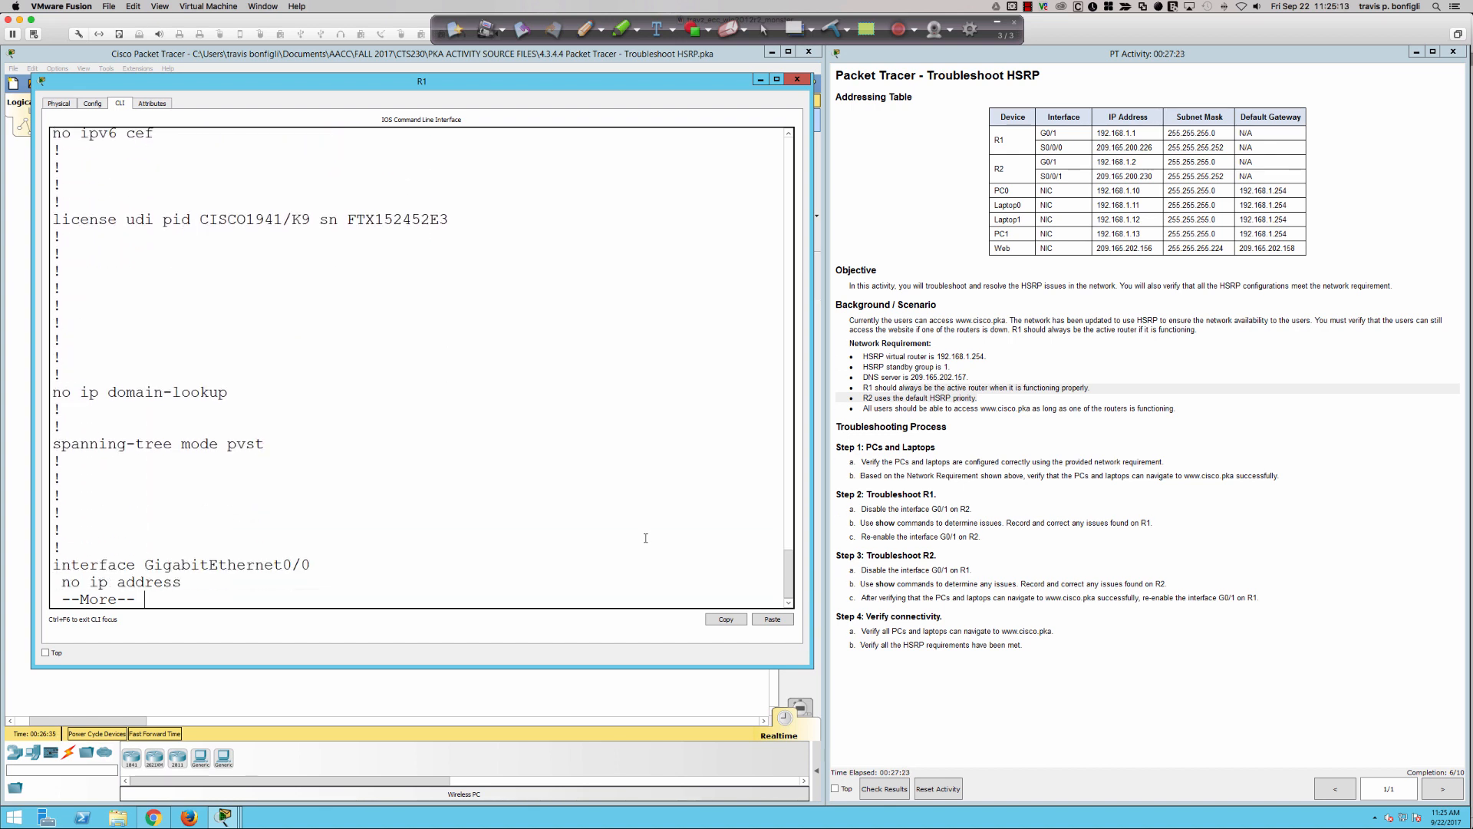
pyautogui.press('Return')
pyautogui.press('Return')
pyautogui.press('Return')
pyautogui.press('Return')
pyautogui.press('Return')
pyautogui.press('Return')
pyautogui.press('Return')
pyautogui.press('Return')
pyautogui.press('Return')
pyautogui.press('Return')
pyautogui.press('Return')
pyautogui.press('Return')
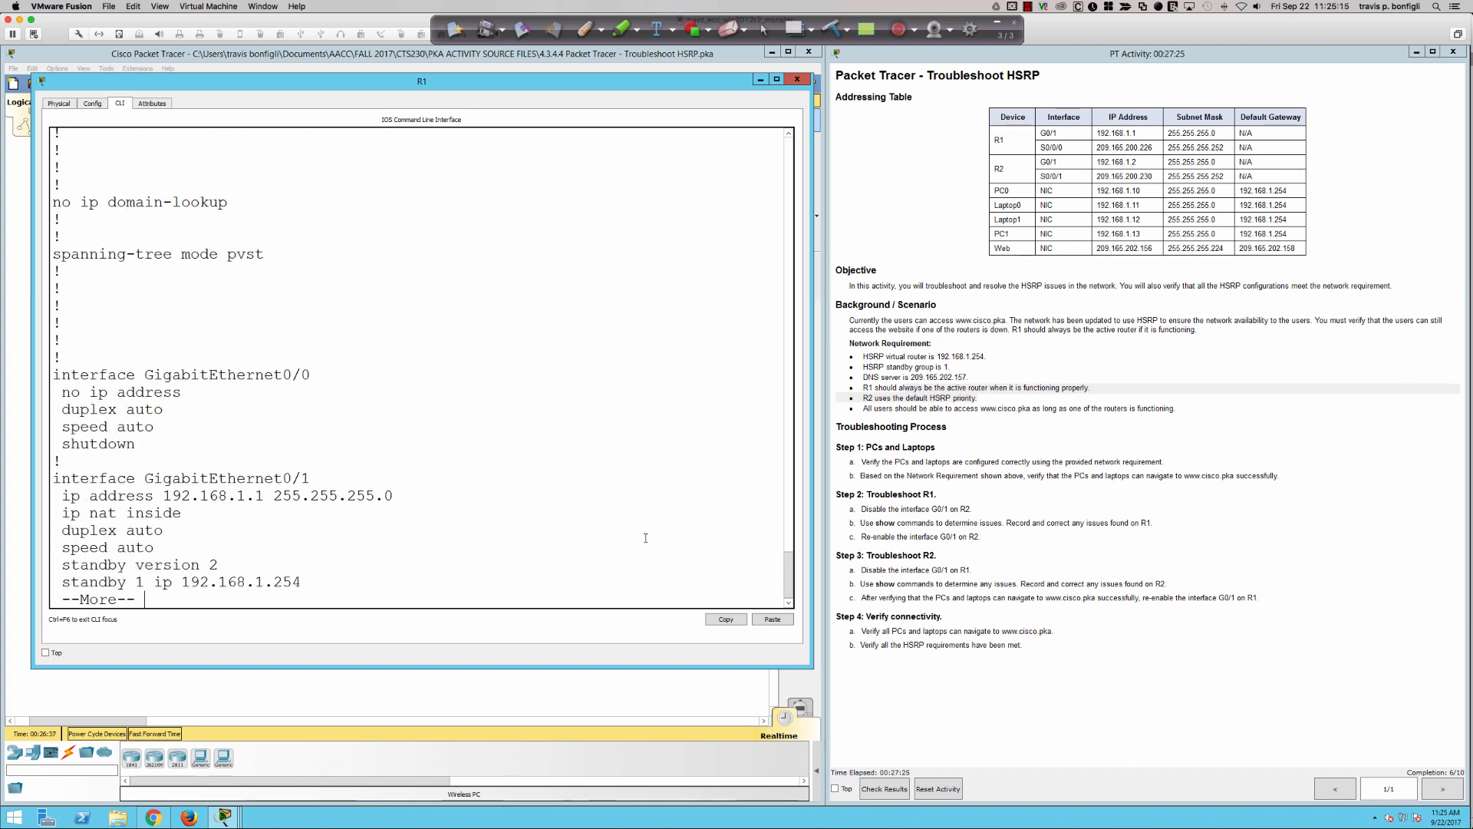
pyautogui.press('Return')
pyautogui.press('q')
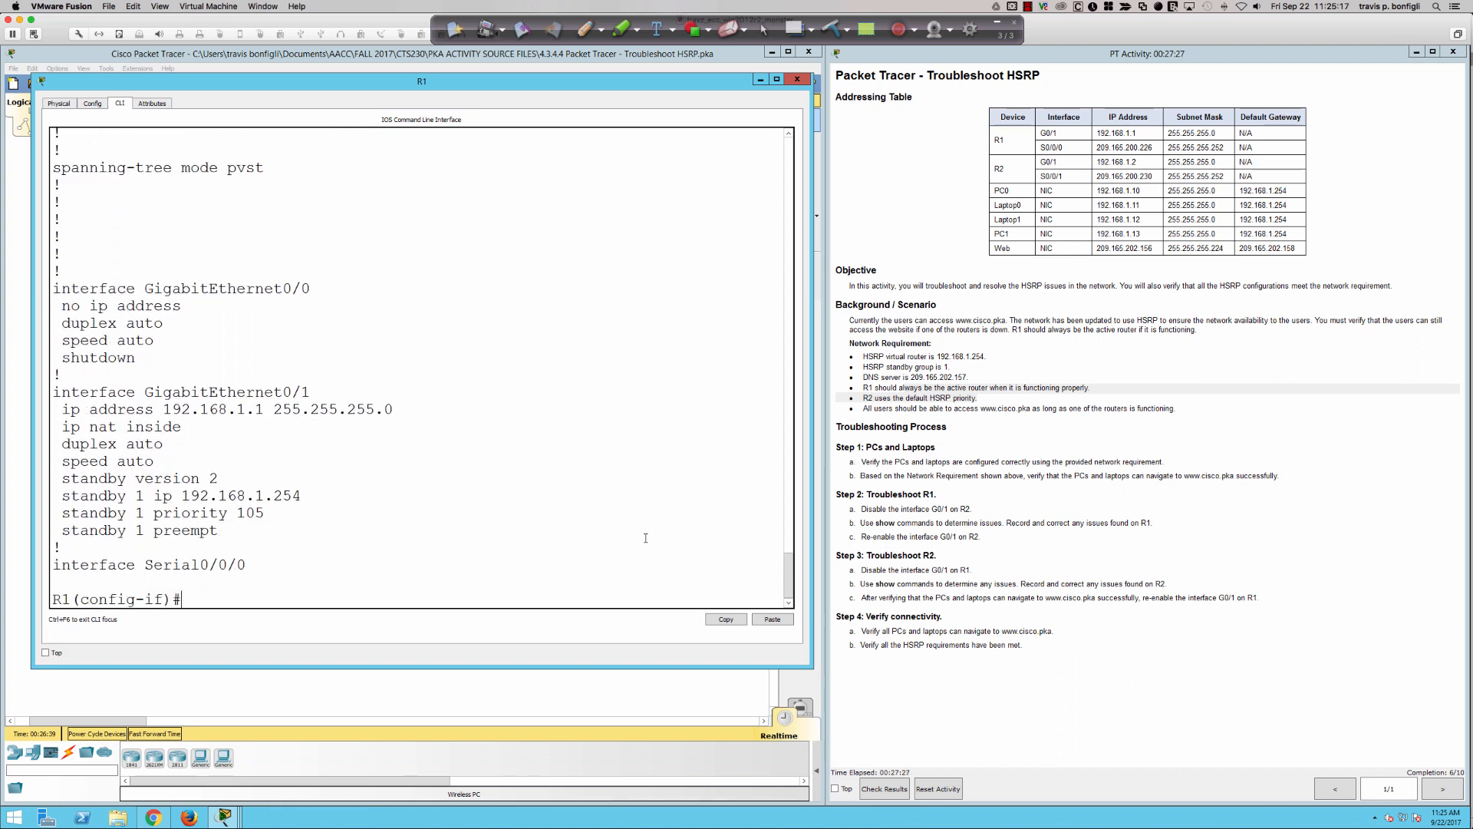
# - Remove preemption for HSRP group 1 on R1's g0/1 with "no standby 1 preempt"
pyautogui.press('Up')
pyautogui.press('Up')
pyautogui.press('Left')
pyautogui.press('Left')
pyautogui.press('Left')
pyautogui.press('Left')
pyautogui.press('Left')
pyautogui.press('Left')
pyautogui.press('Left')
pyautogui.press('Left')
pyautogui.press('Left')
pyautogui.press('Left')
pyautogui.press('Left')
pyautogui.press('Left')
pyautogui.press('Left')
pyautogui.press('Left')
pyautogui.press('Left')
pyautogui.press('Left')
pyautogui.press('Left')
pyautogui.press('Left')
pyautogui.write('no')
pyautogui.press('Return')
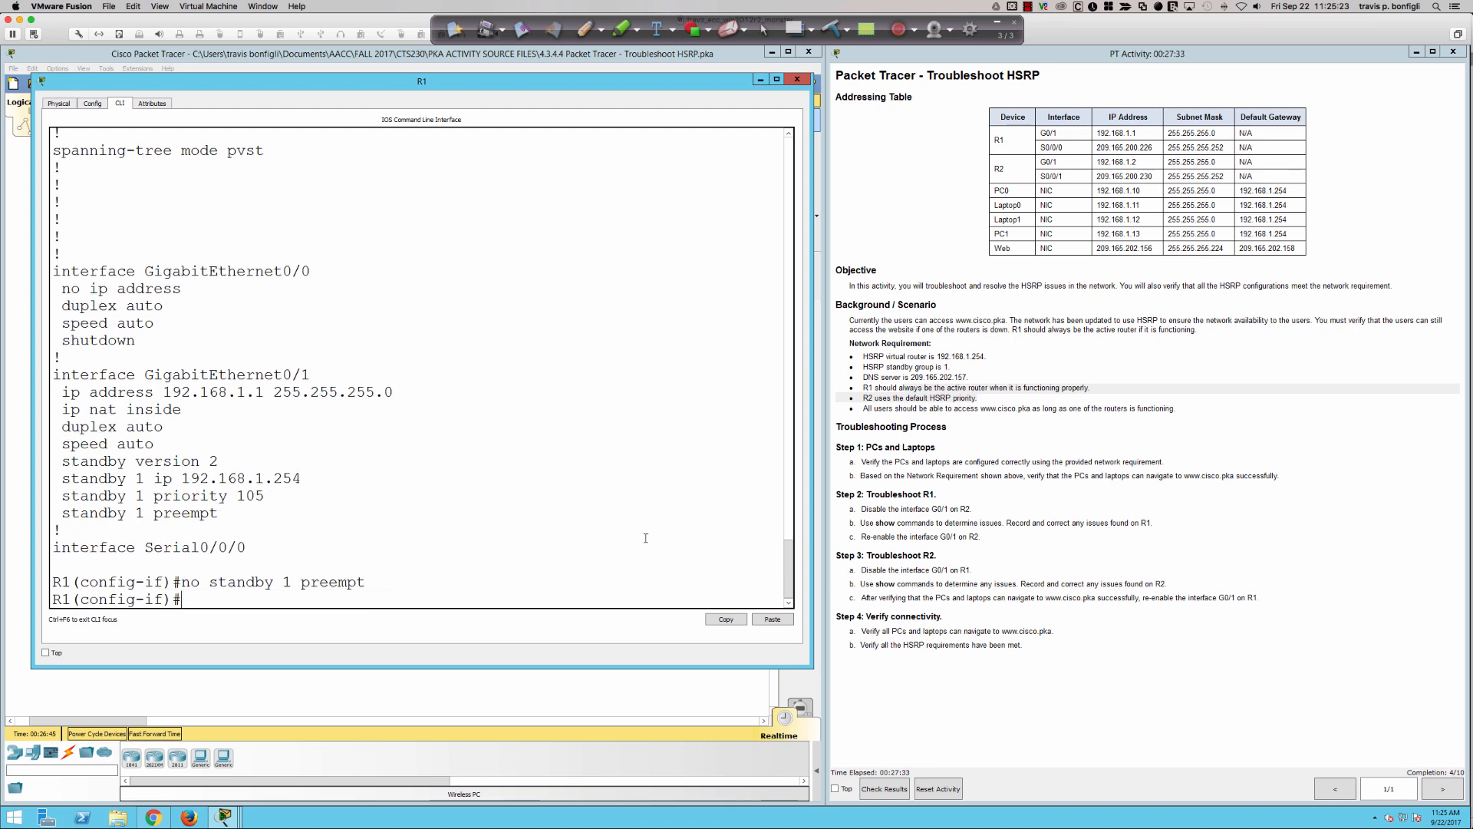
# - Re-enable preemption for HSRP group 1 on R1's g0/1 by reissuing "standby 1 preempt"
pyautogui.press('Up')
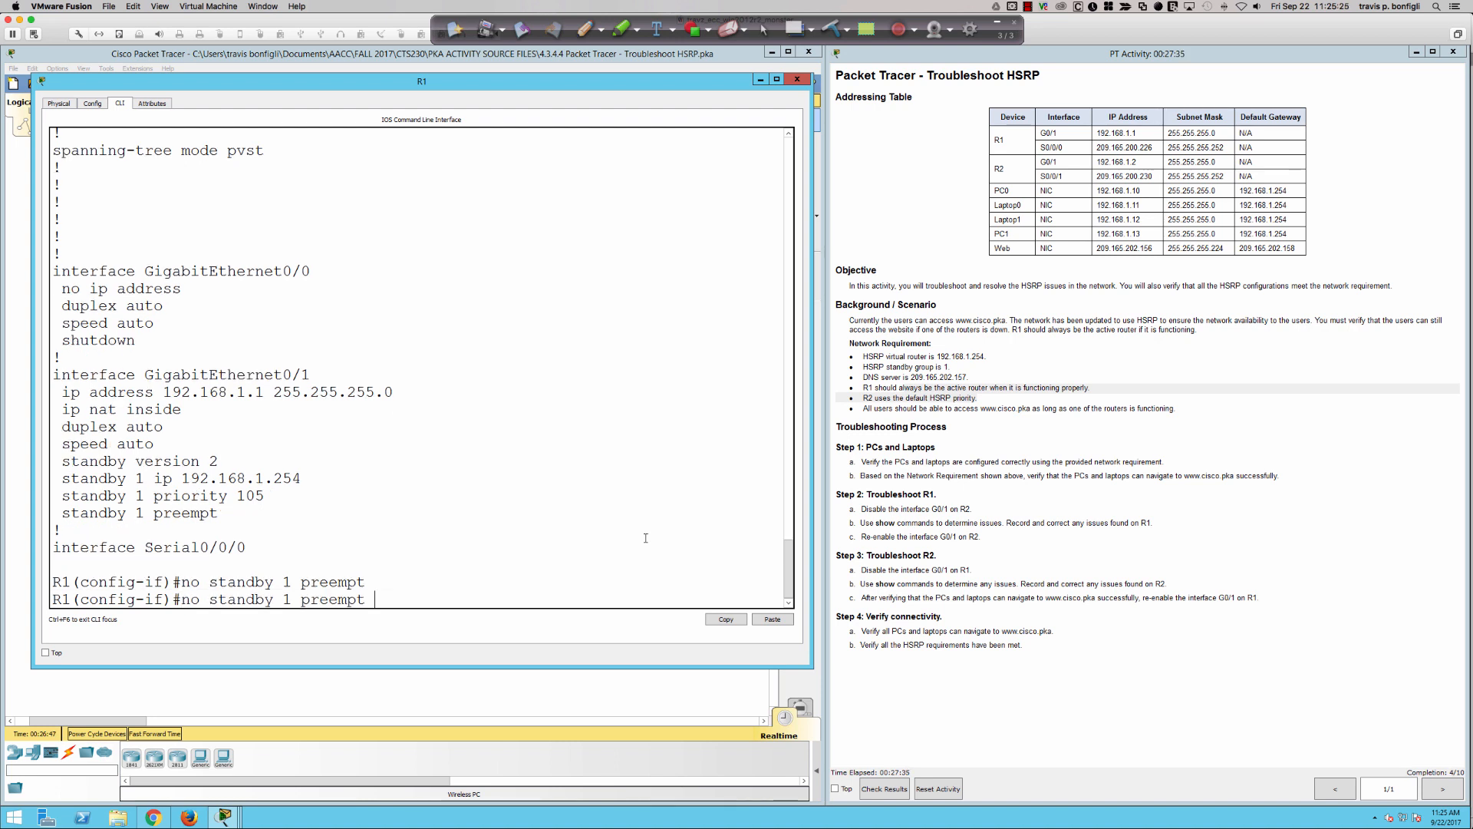
pyautogui.press('Up')
pyautogui.press('Return')
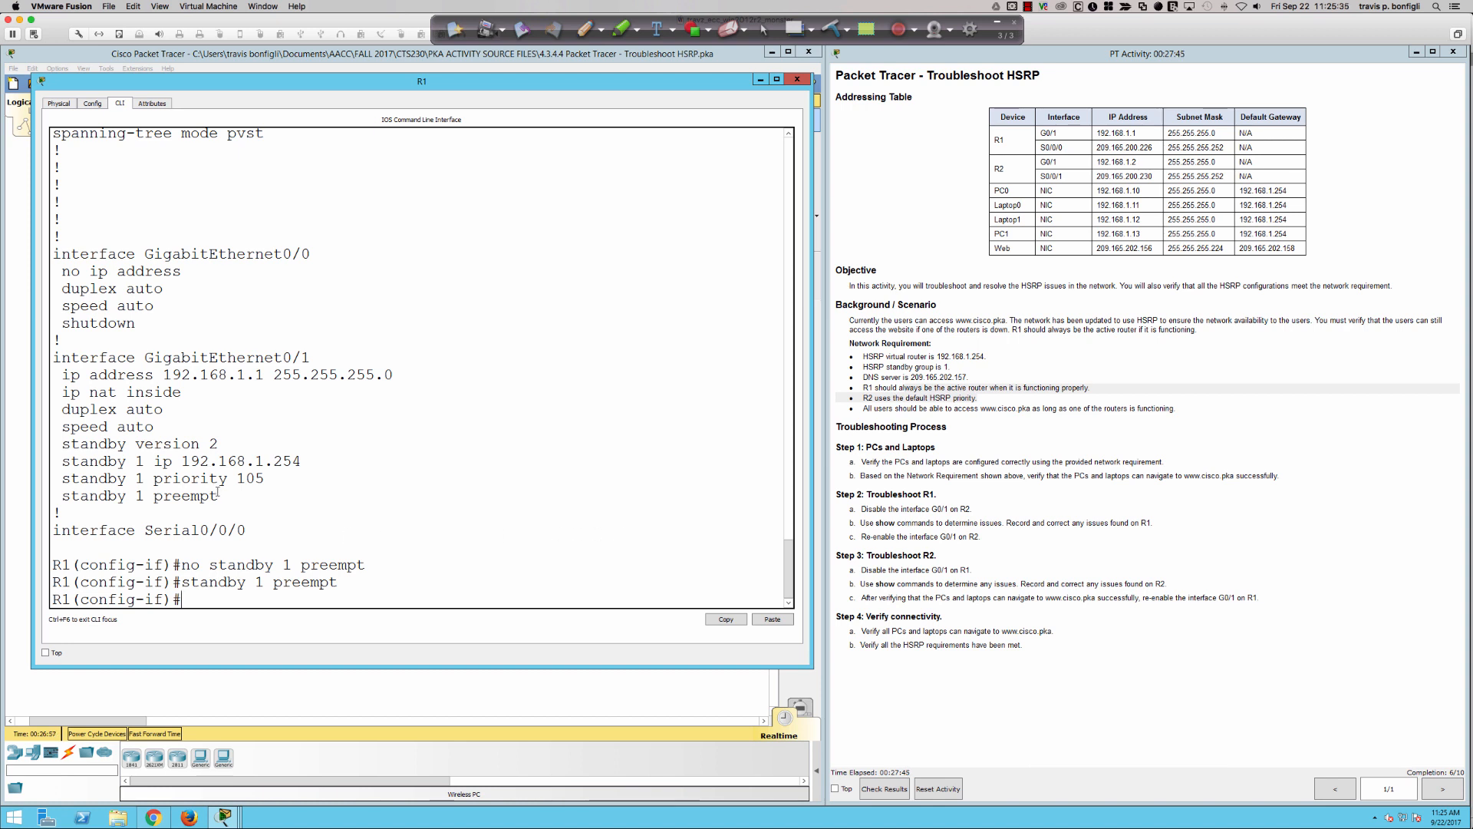
# - Examine R1's g0/1 preempt, priority, virtual IP and standby version lines by highlighting them in the configuration output
pyautogui.moveTo(219, 495); pyautogui.dragTo(61, 478)
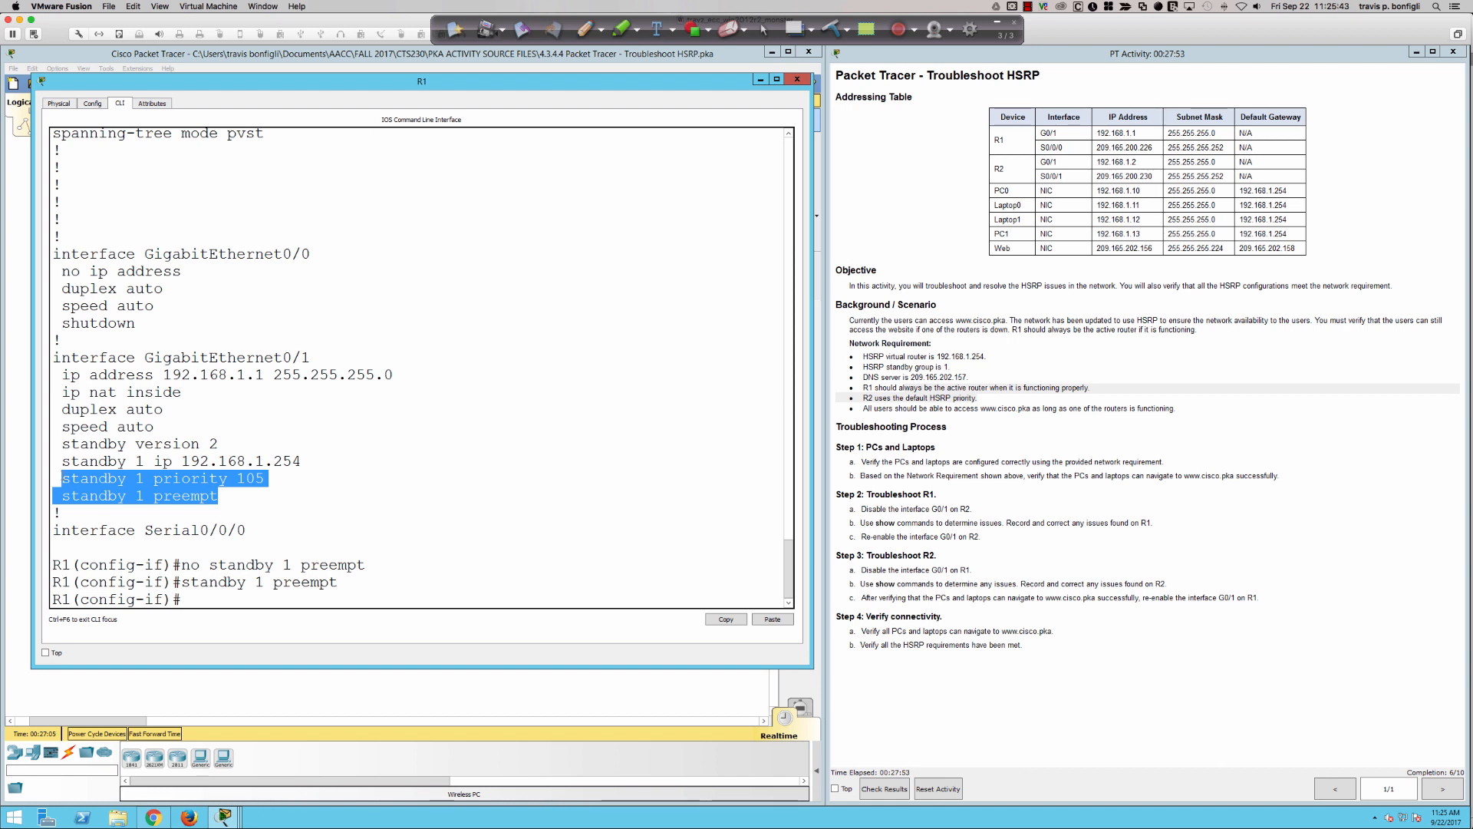
pyautogui.moveTo(63, 467); pyautogui.dragTo(62, 460)
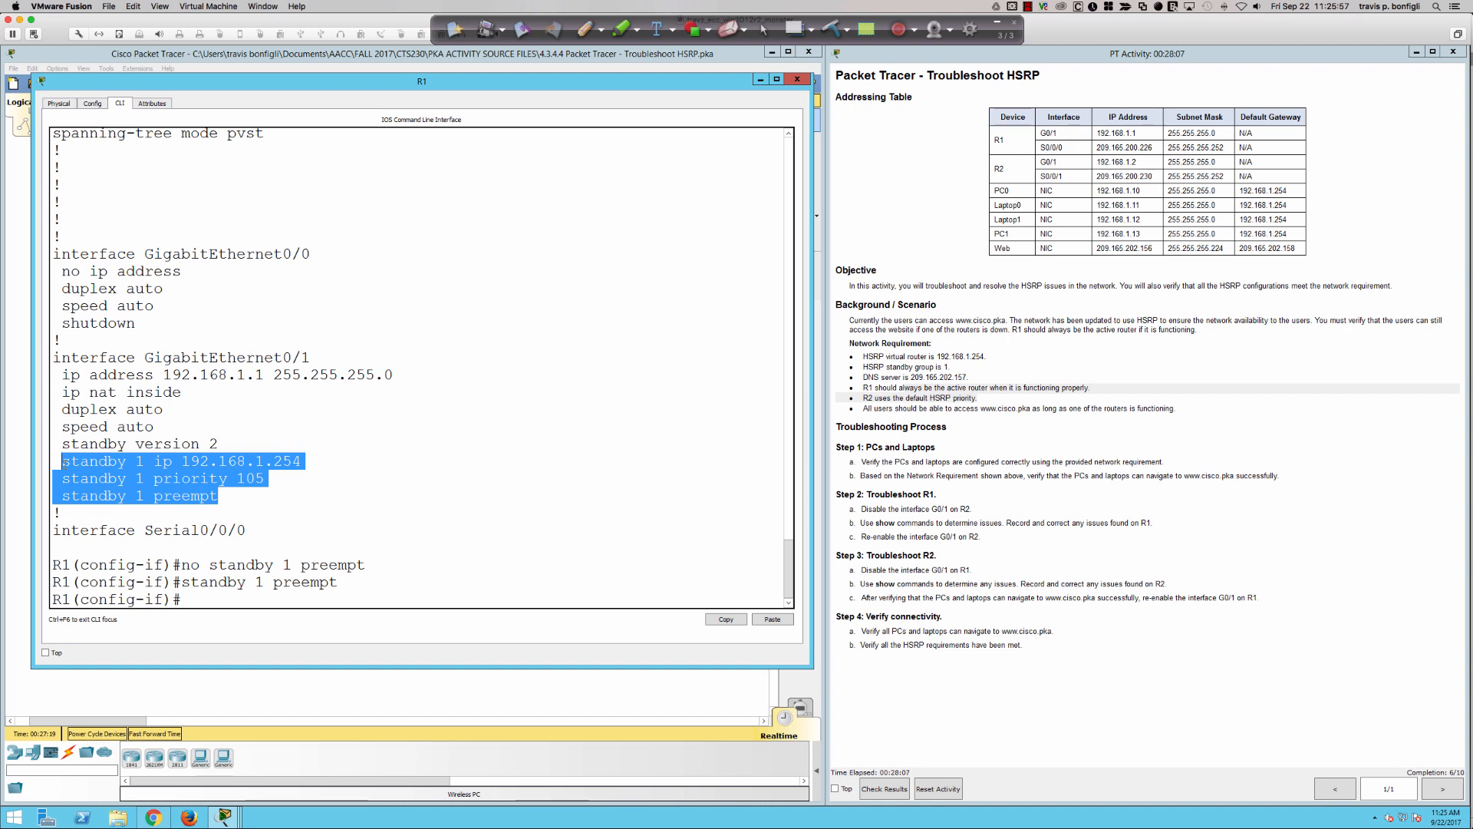
pyautogui.moveTo(63, 458); pyautogui.dragTo(62, 446)
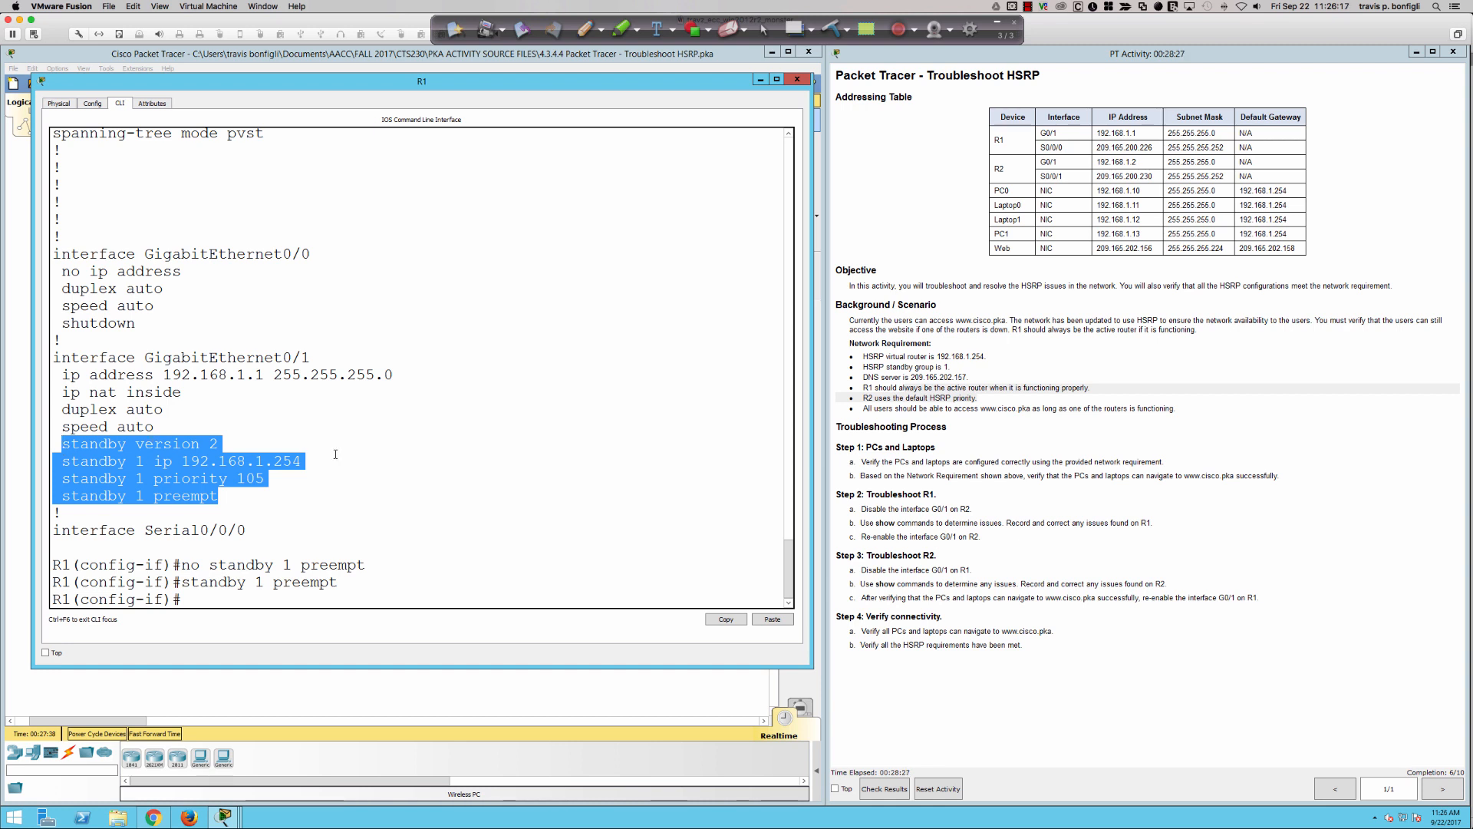
# - Open R2's CLI, place and narrow its window so the instructions stay readable, and get a fresh prompt
pyautogui.click(488, 683)
pyautogui.click(414, 444)
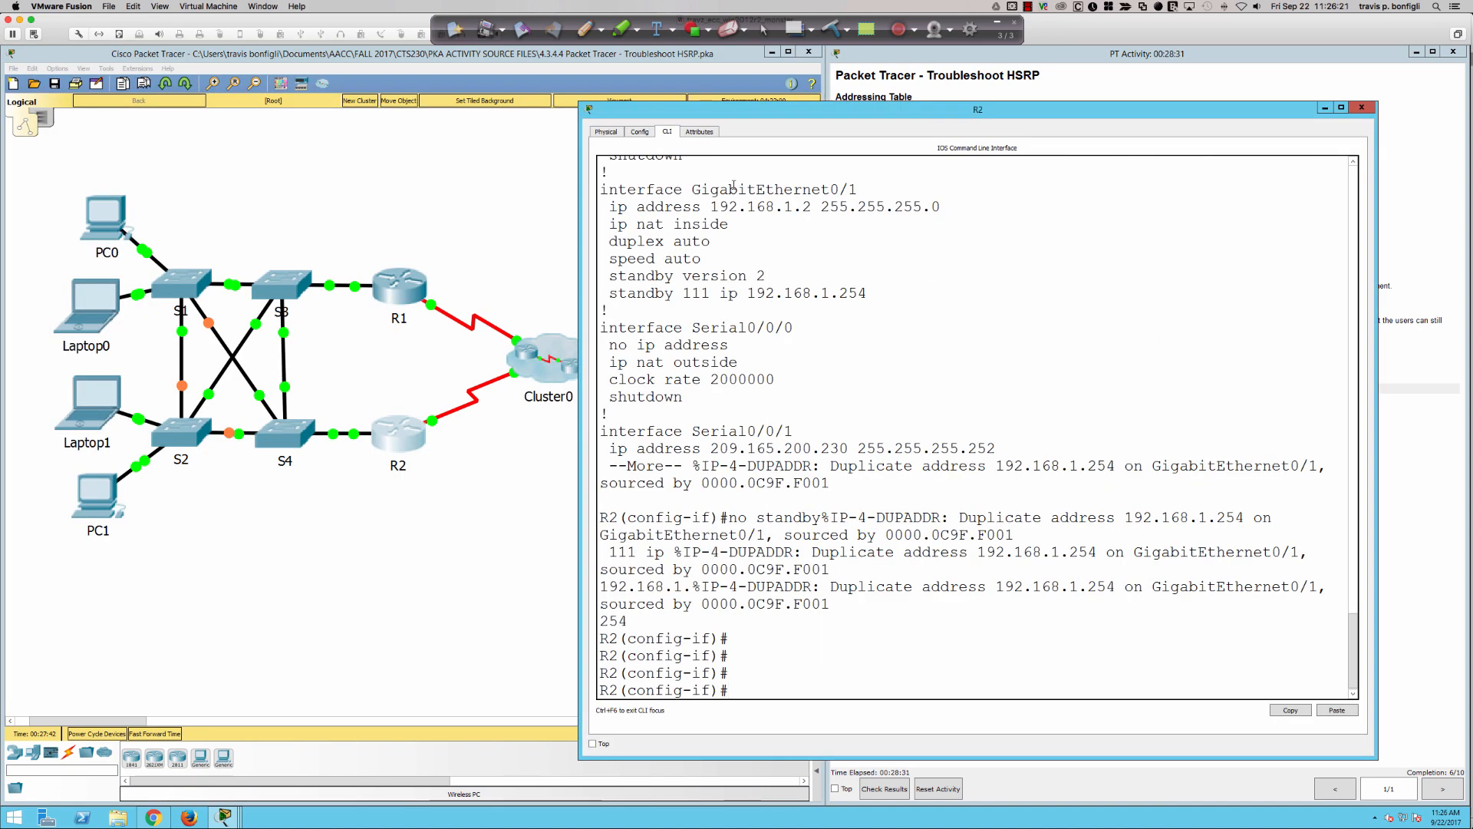
pyautogui.moveTo(745, 115); pyautogui.dragTo(245, 63)
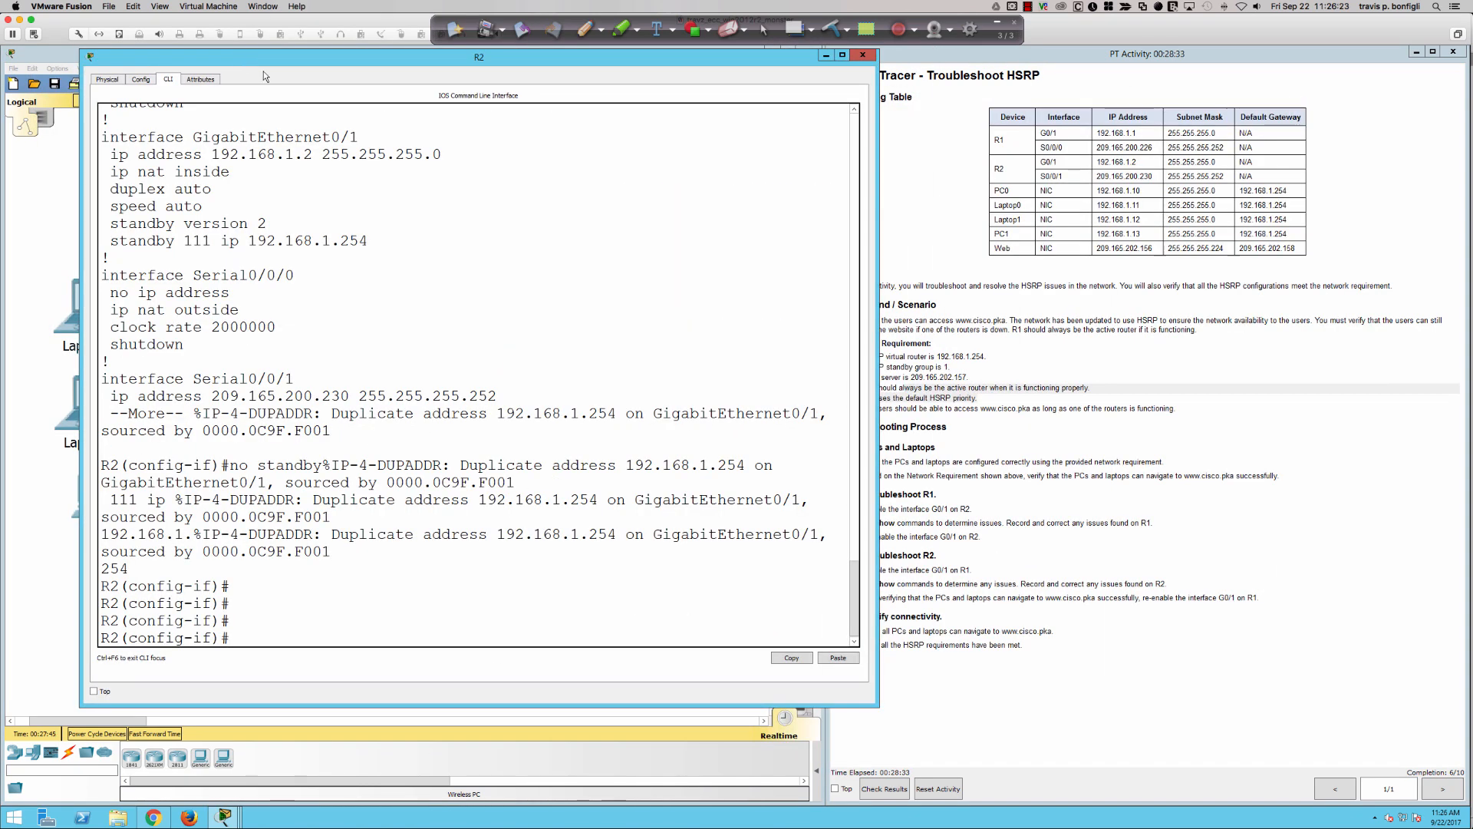
pyautogui.moveTo(879, 564); pyautogui.dragTo(803, 554)
pyautogui.press('Return')
pyautogui.press('Return')
pyautogui.press('Return')
pyautogui.press('Return')
pyautogui.press('Return')
pyautogui.press('Return')
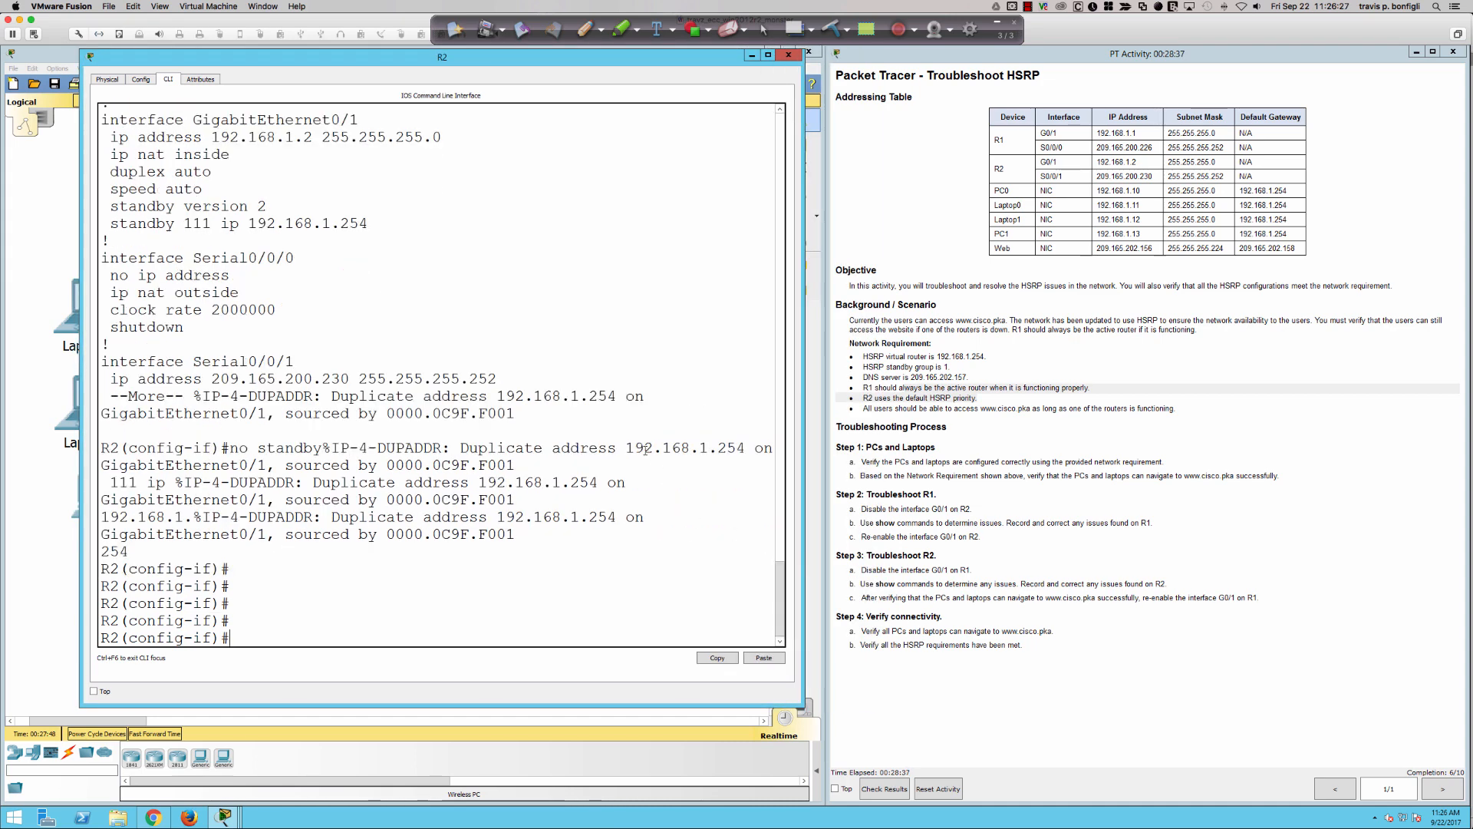
pyautogui.write('stand')
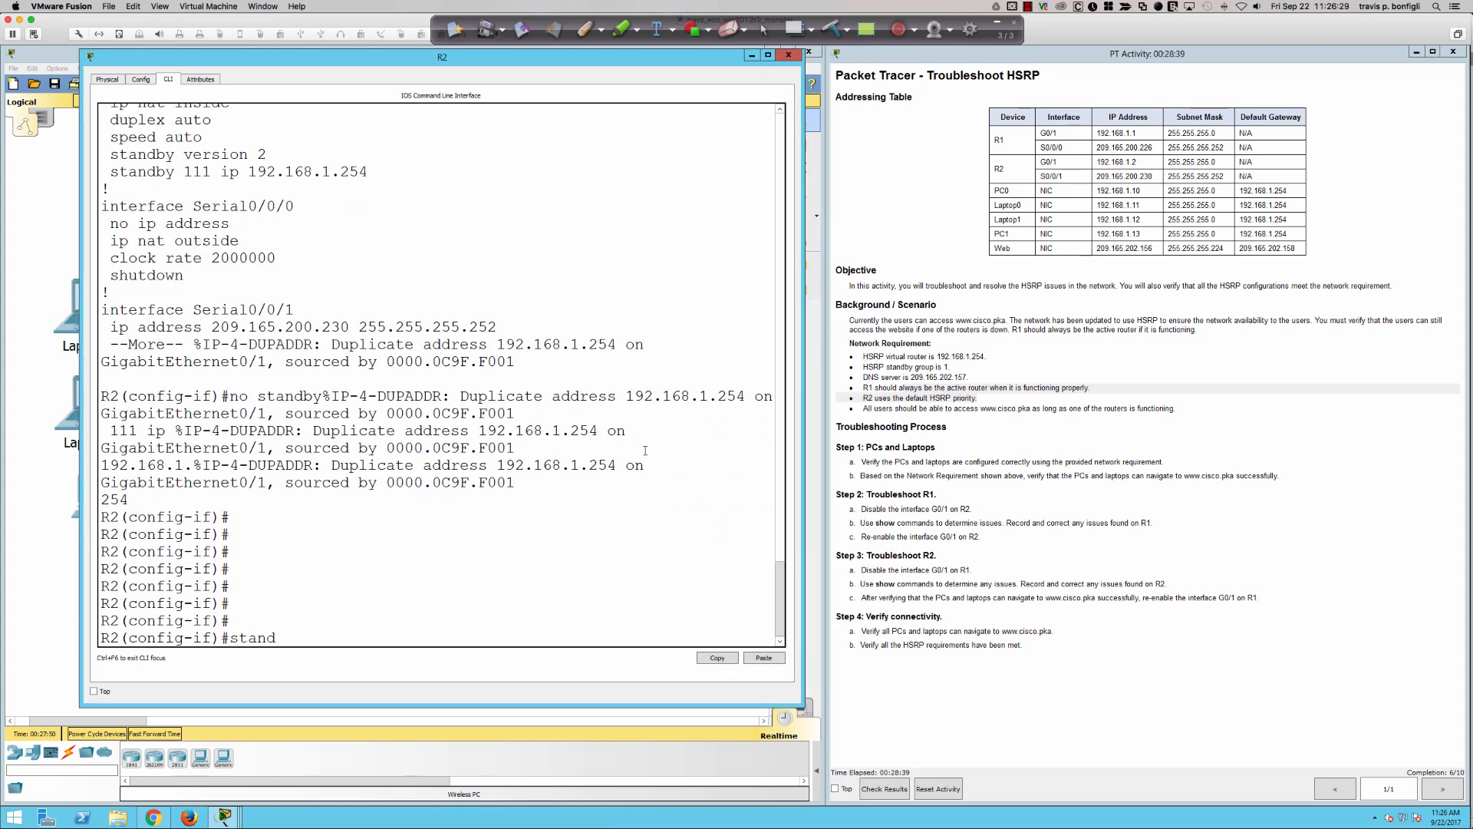
pyautogui.press('Tab')
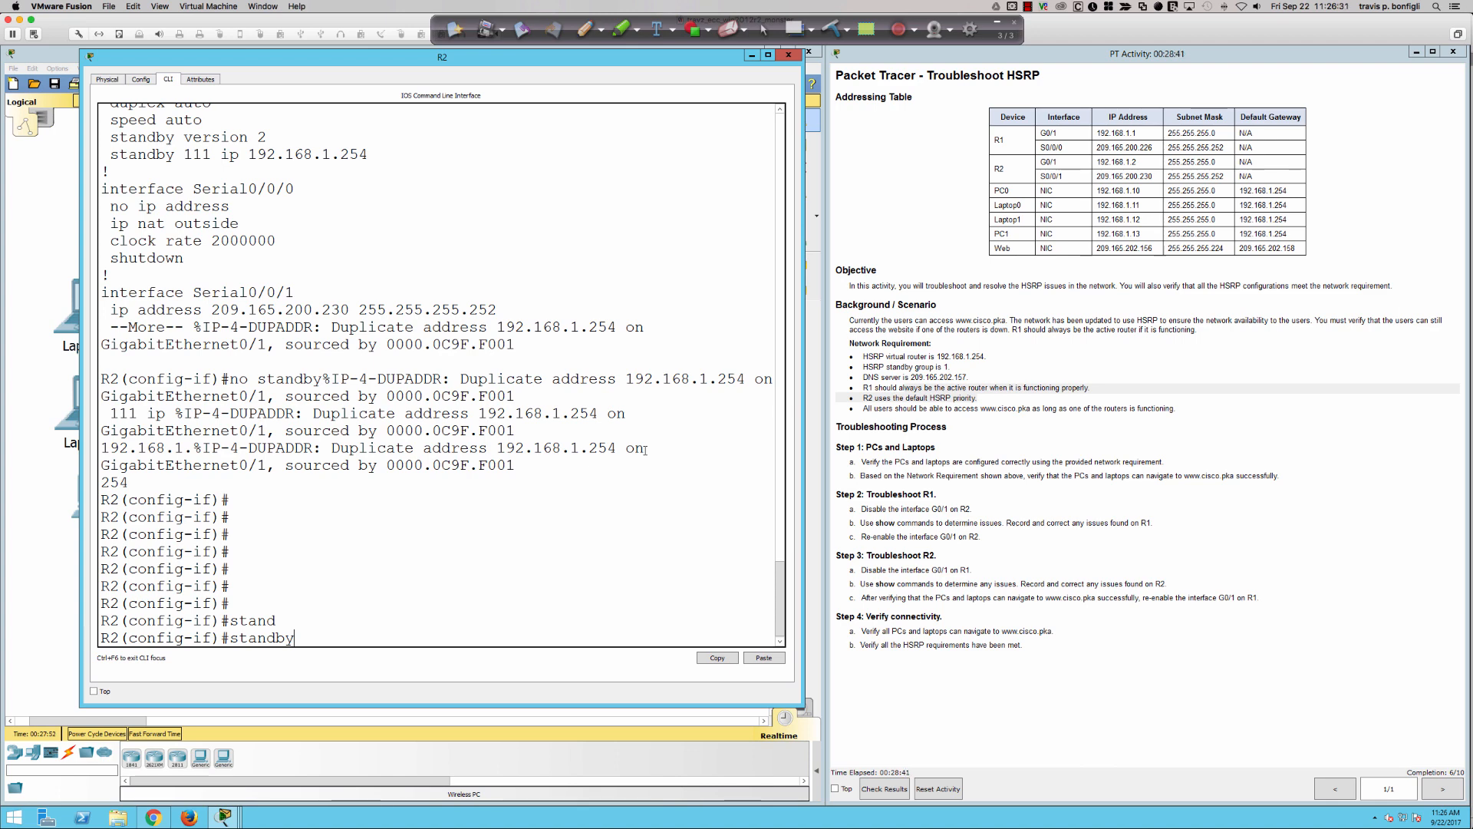
pyautogui.press('BackSpace')
pyautogui.press('BackSpace')
pyautogui.press('BackSpace')
pyautogui.press('BackSpace')
pyautogui.press('BackSpace')
pyautogui.press('BackSpace')
pyautogui.press('BackSpace')
# - Run "do sh run" on R2 and check the standby configuration under interface GigabitEthernet0/1
pyautogui.write('do sh run')
pyautogui.press('Return')
pyautogui.press('space')
pyautogui.press('space')
pyautogui.hotkey('ctrl', 'c')
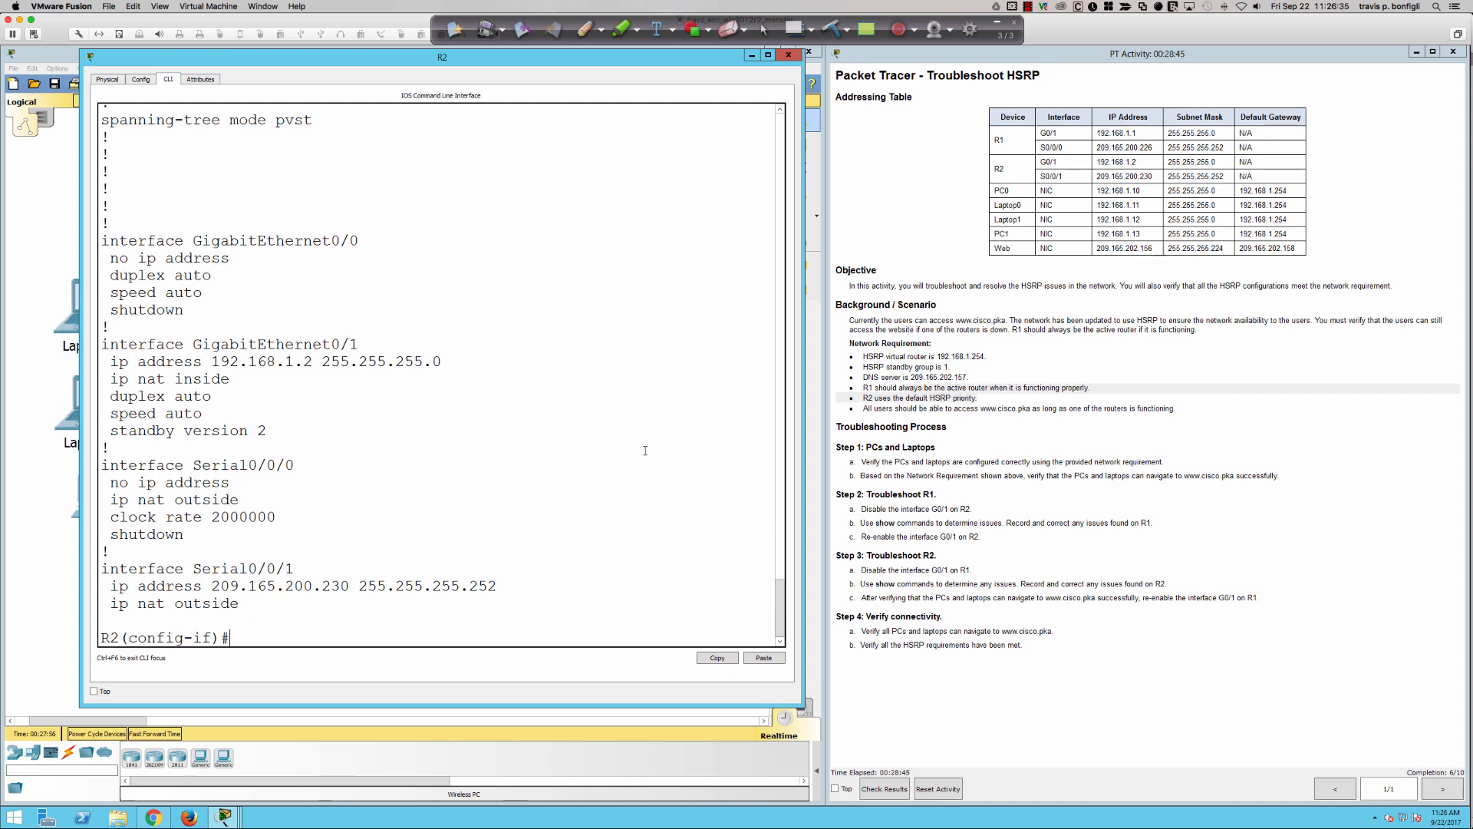
# - Assign the HSRP virtual address on R2's g0/1 without a group number, using "standby ip 192.168.1.254"
pyautogui.write('stand')
pyautogui.press('Tab')
pyautogui.write('ip')
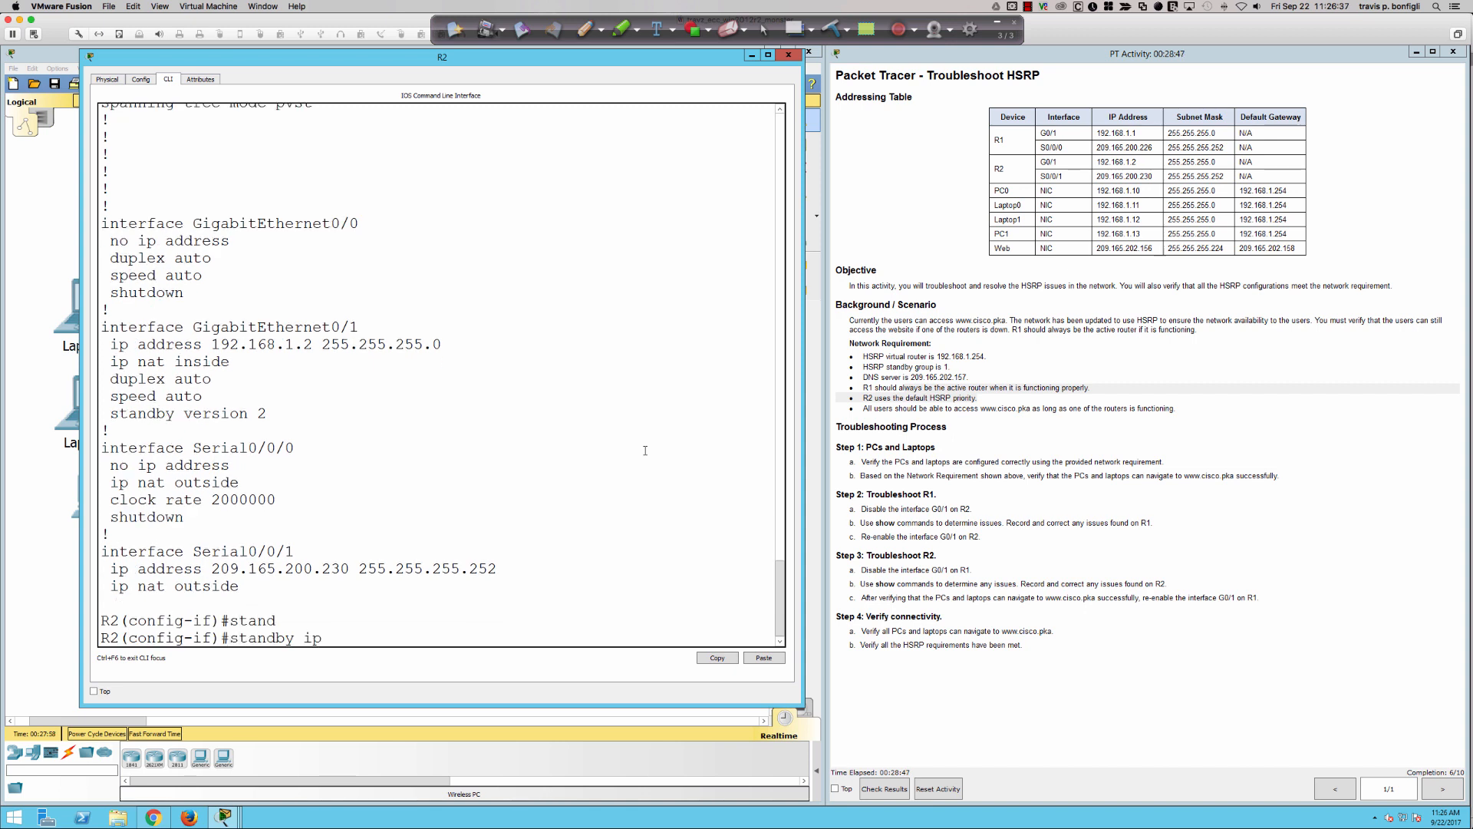
pyautogui.write(' 192.168.1.254')
pyautogui.press('Return')
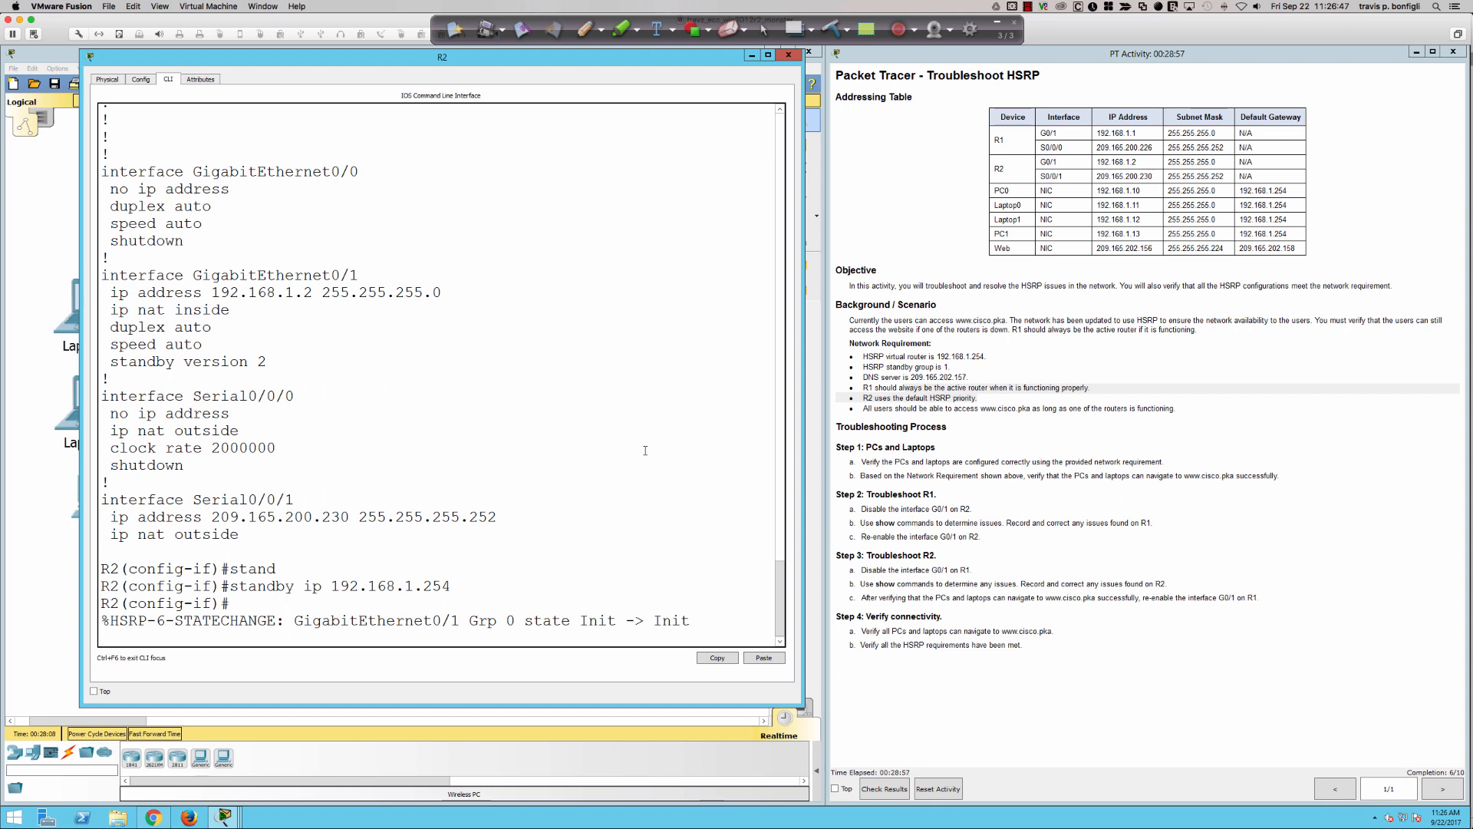
pyautogui.press('Return')
pyautogui.press('Return')
pyautogui.press('Return')
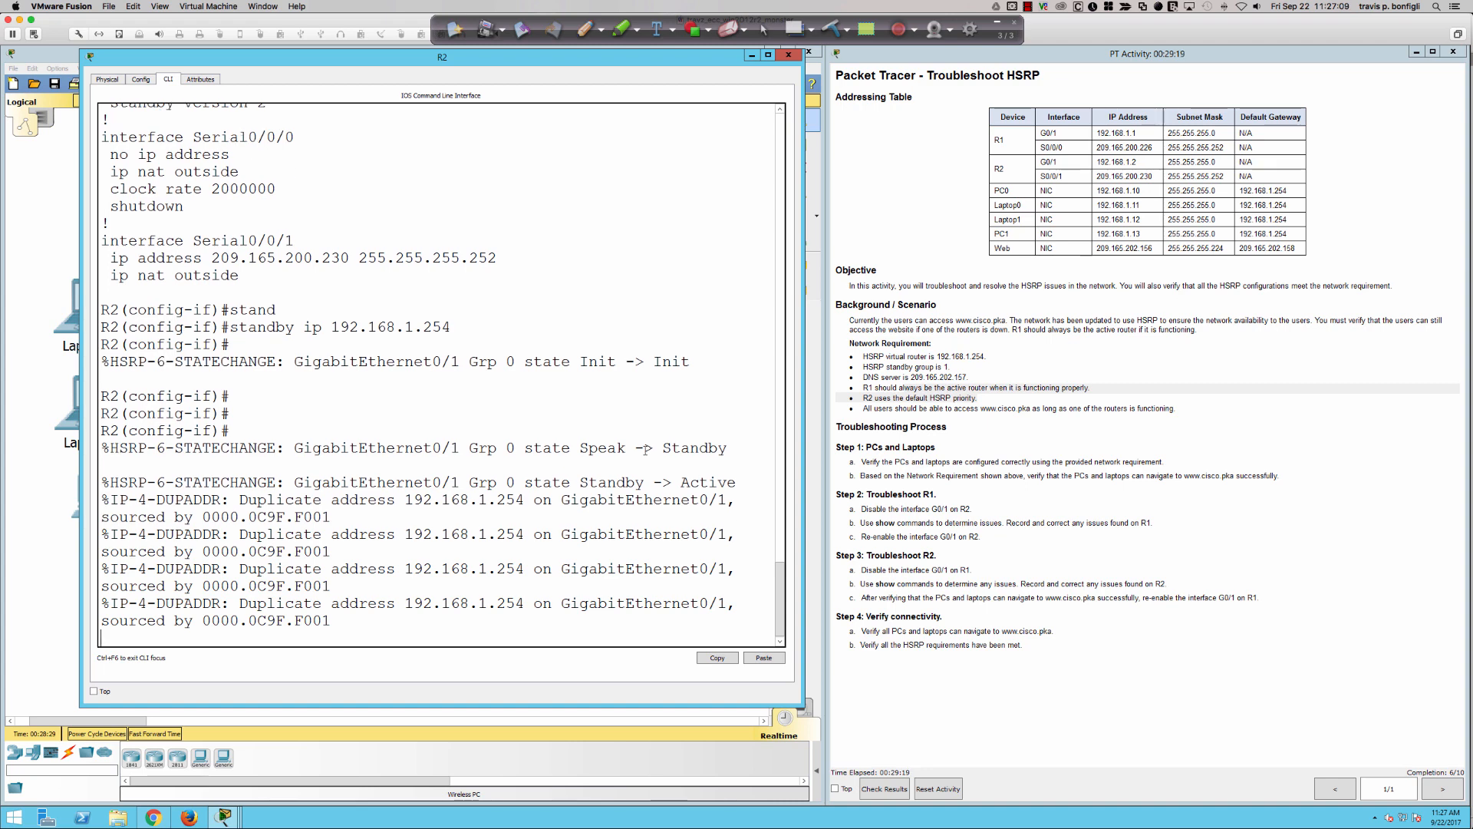
pyautogui.press('Return')
pyautogui.press('Return')
pyautogui.press('Return')
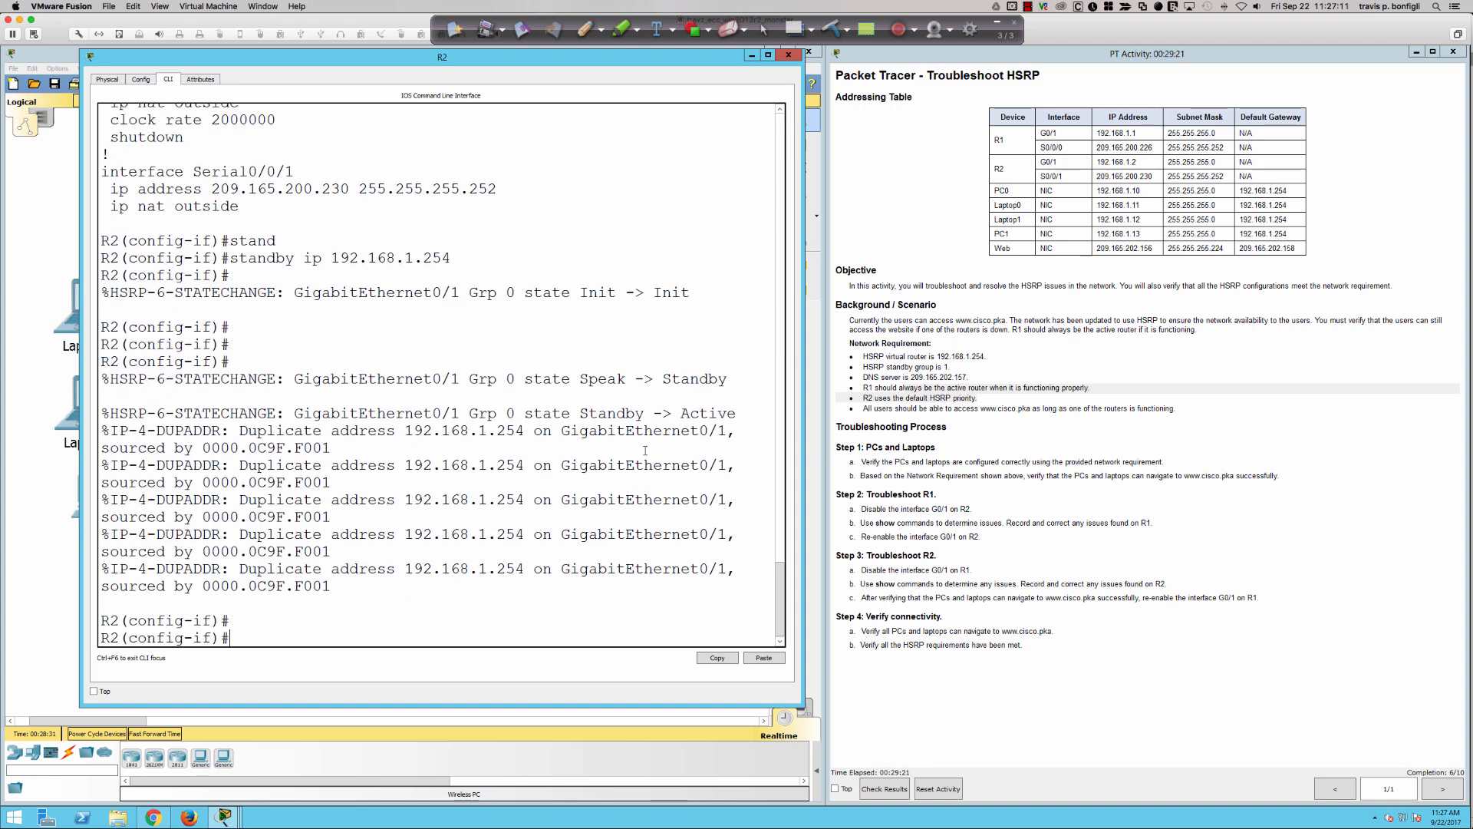
pyautogui.write('stand')
pyautogui.press('Tab')
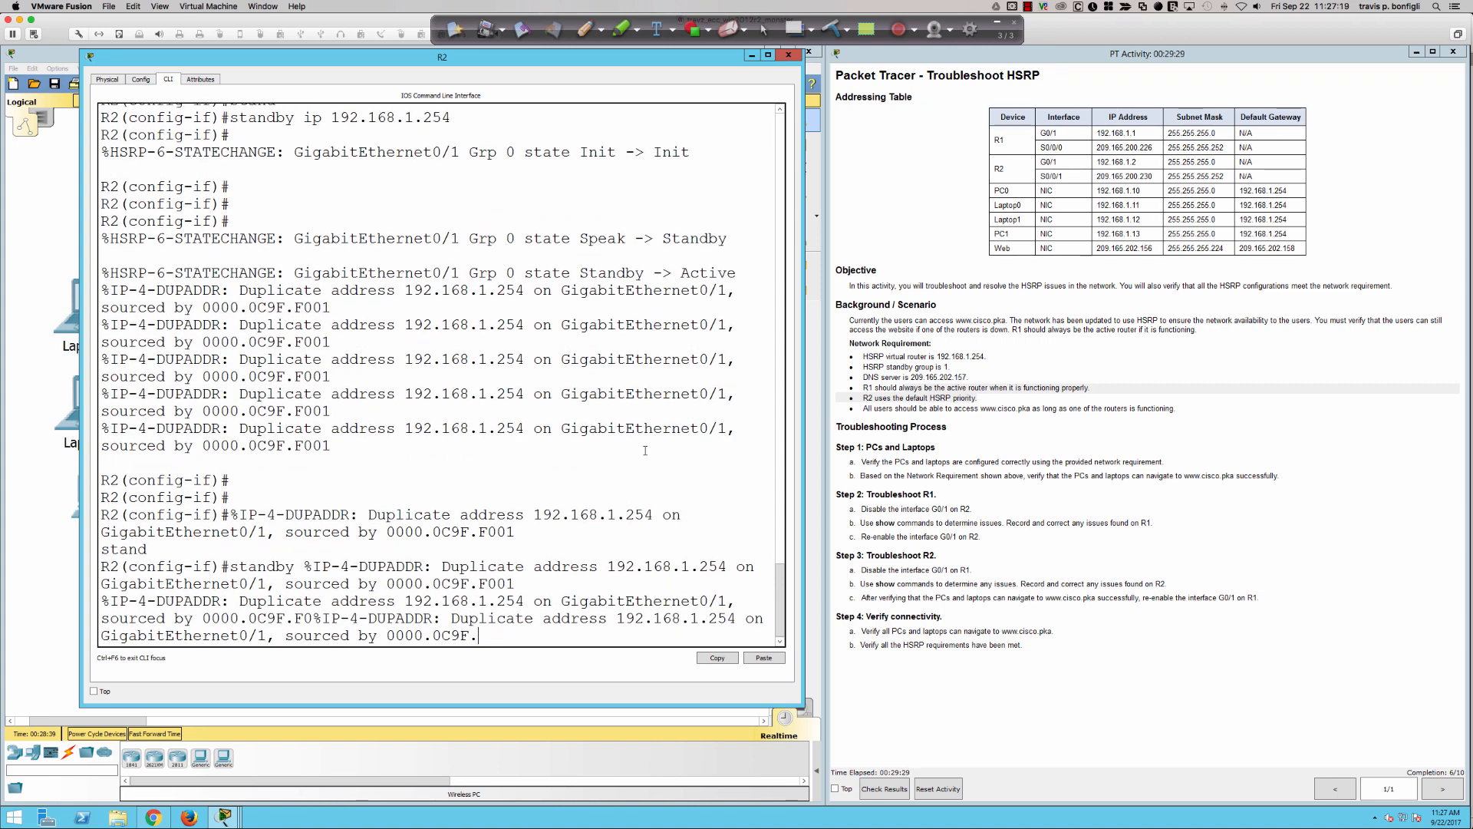
pyautogui.press('Return')
pyautogui.press('Return')
pyautogui.press('Return')
pyautogui.press('Return')
pyautogui.press('Return')
pyautogui.write('standby')
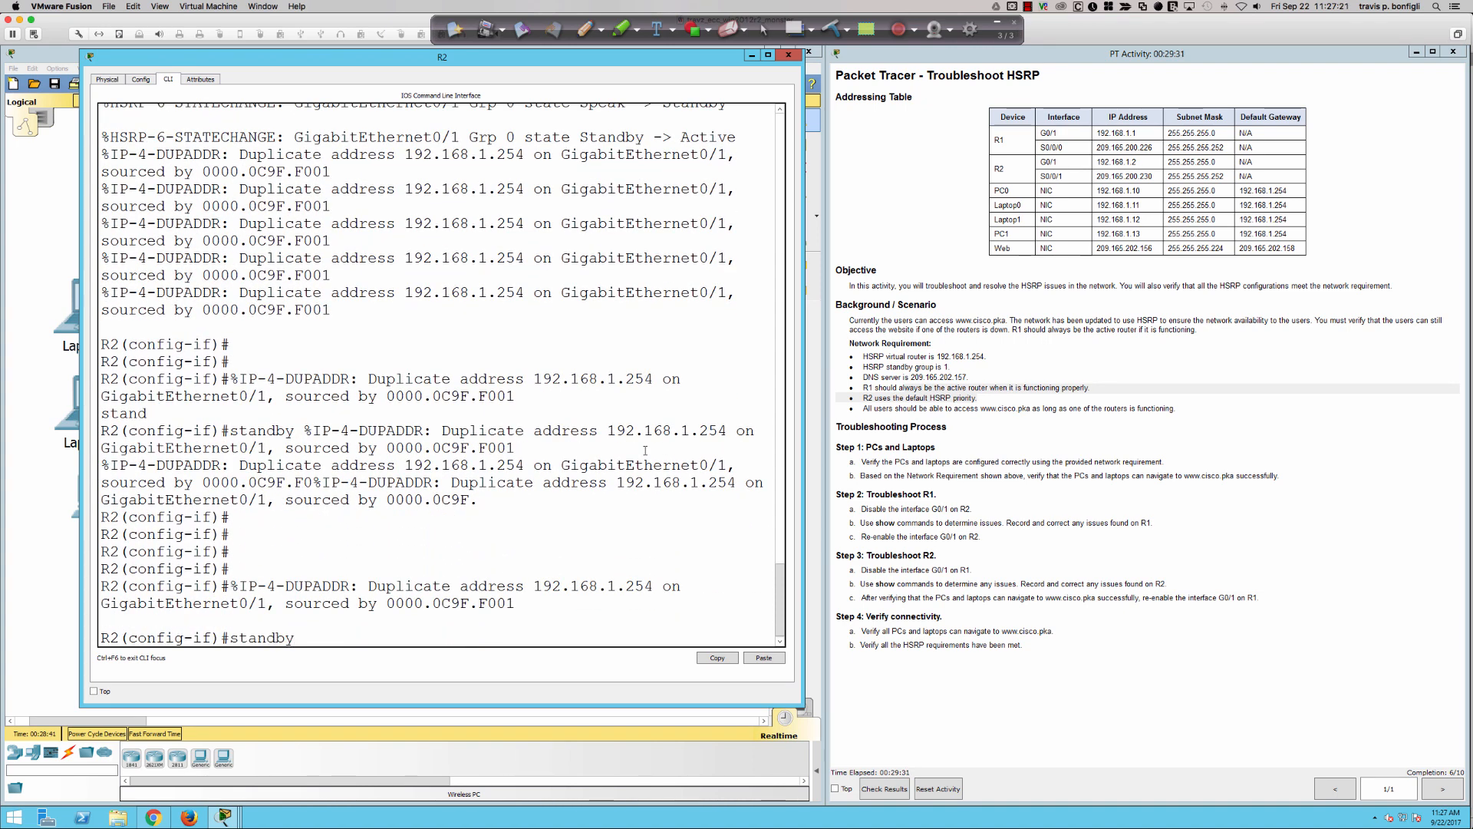
pyautogui.press('BackSpace')
pyautogui.press('BackSpace')
pyautogui.press('BackSpace')
pyautogui.press('BackSpace')
pyautogui.press('BackSpace')
pyautogui.press('BackSpace')
pyautogui.press('BackSpace')
pyautogui.press('BackSpace')
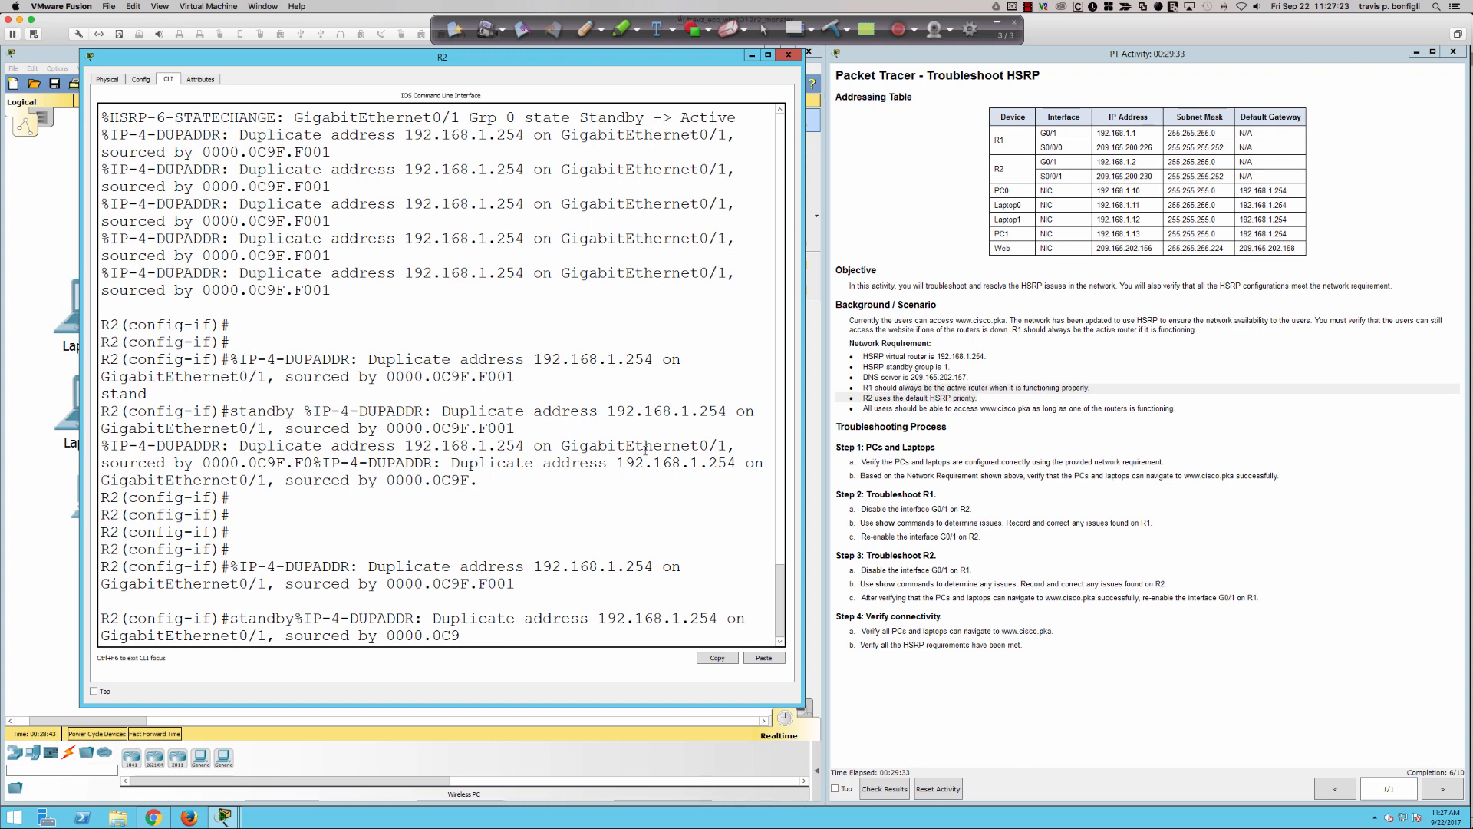
# - Run "do sh run" on R2 again and examine the standby group number under GigabitEthernet0/1
pyautogui.write('do sh run')
pyautogui.press('Return')
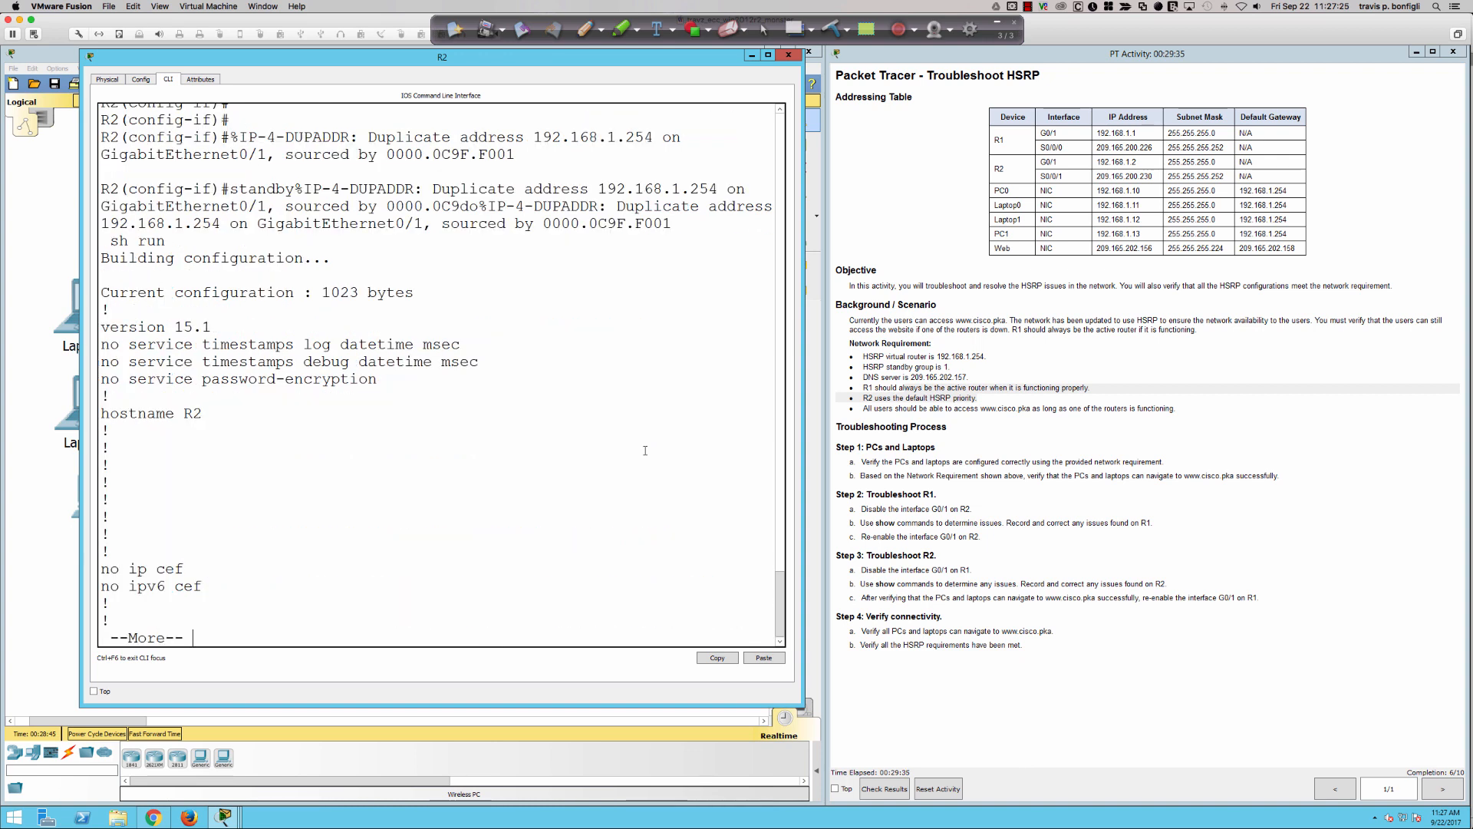
pyautogui.press('space')
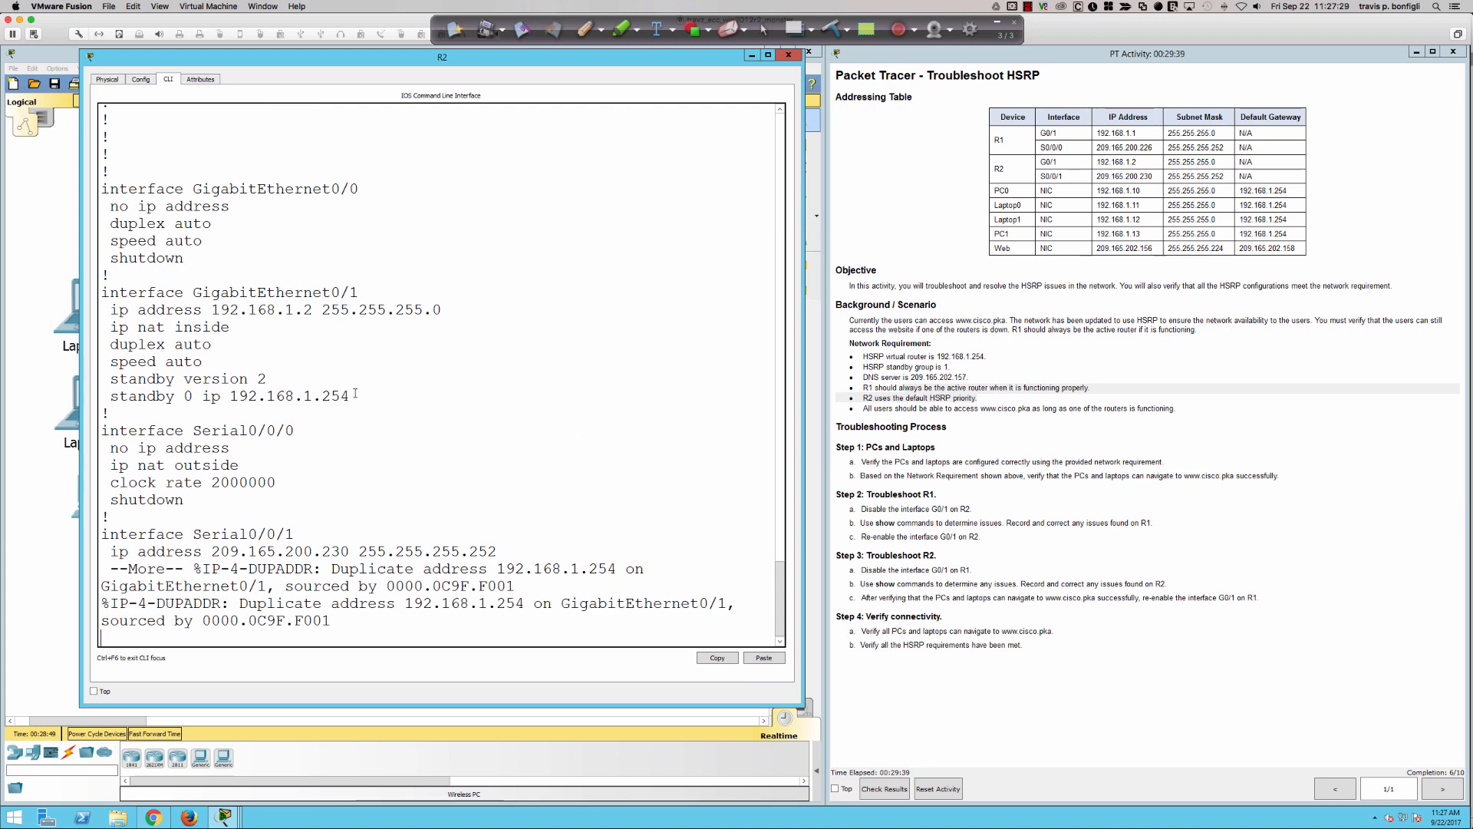
pyautogui.moveTo(356, 395); pyautogui.dragTo(136, 328)
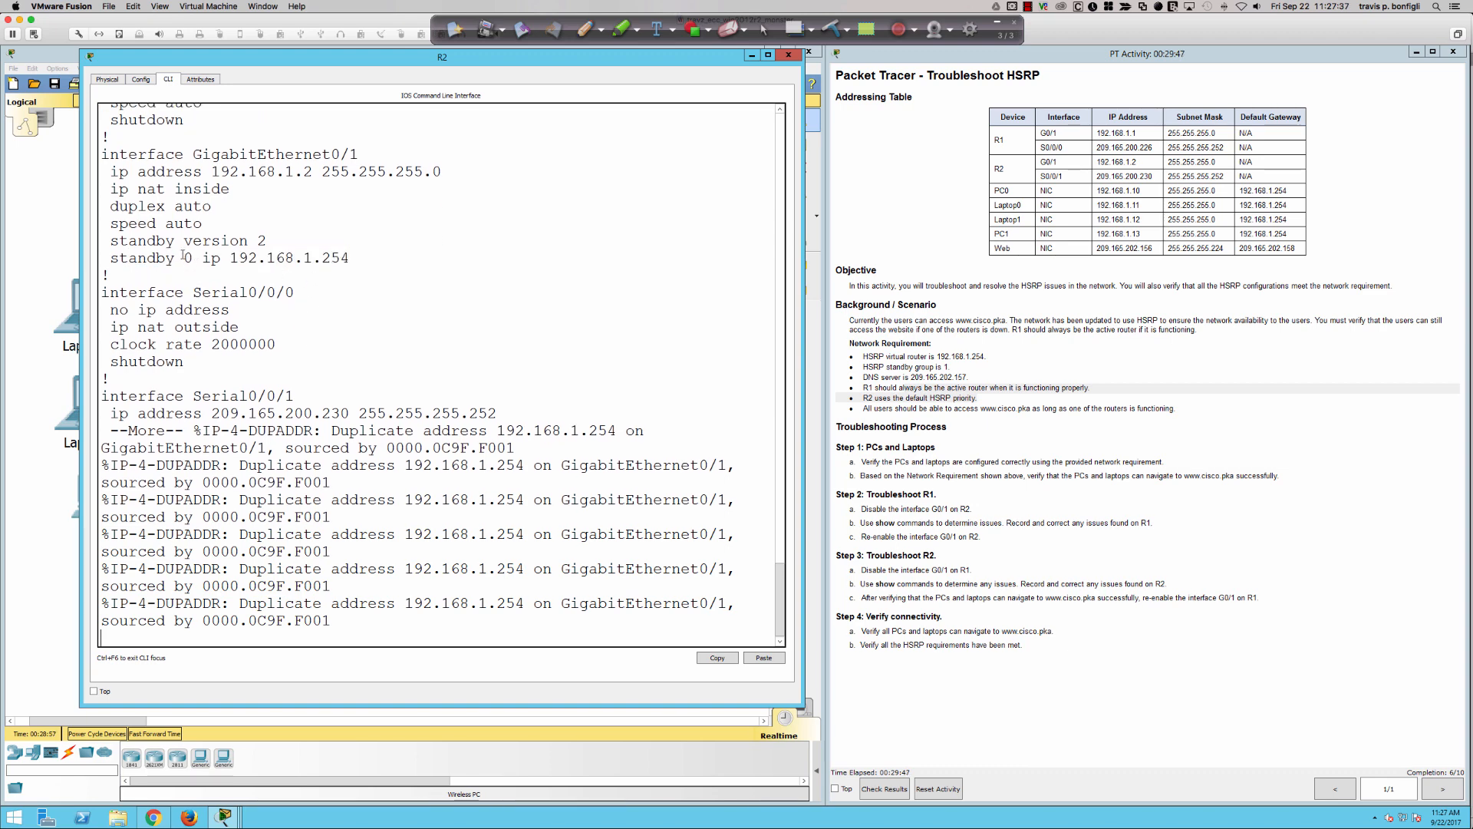
pyautogui.moveTo(184, 257); pyautogui.dragTo(196, 256)
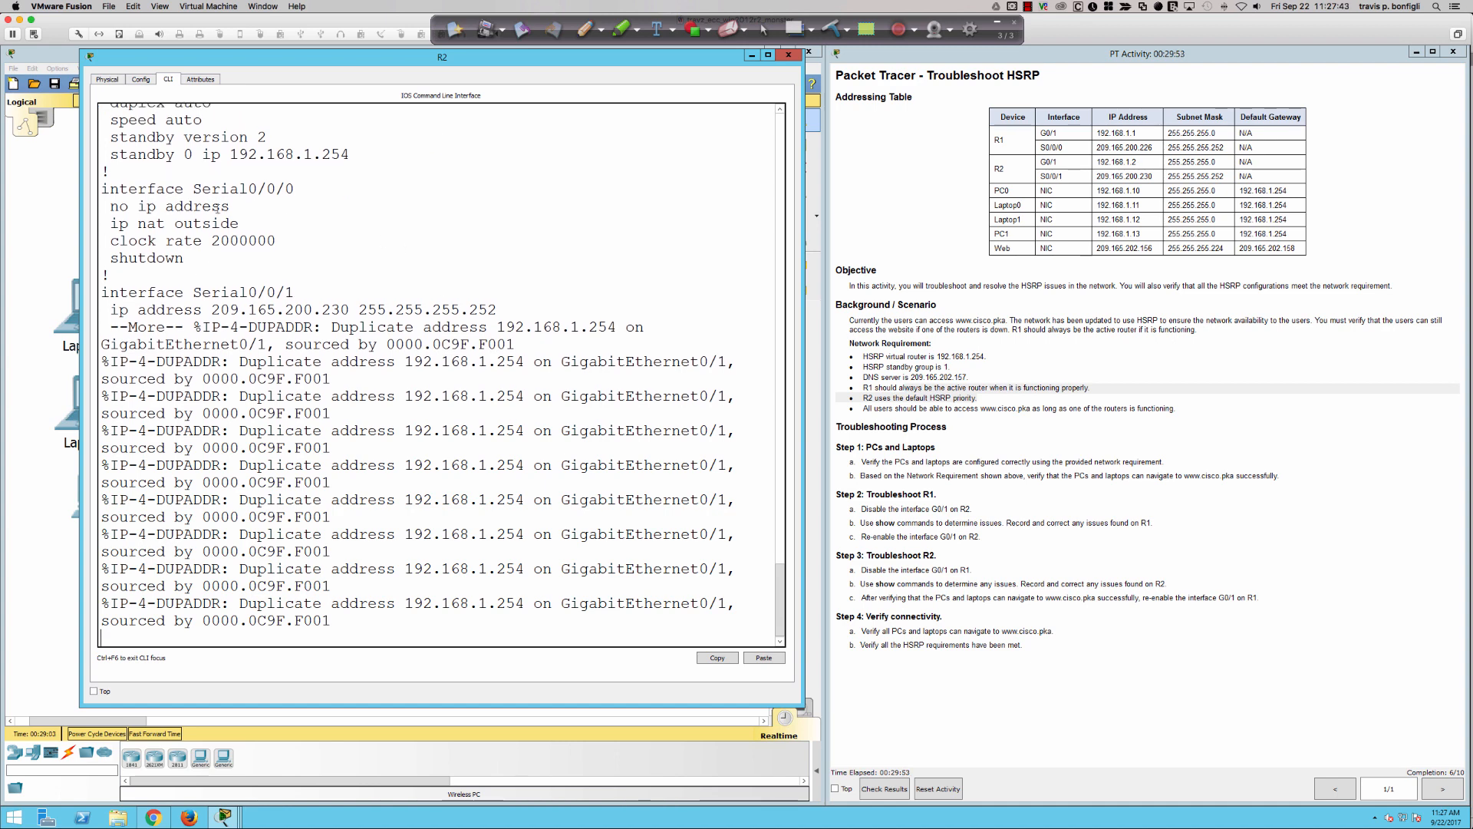
pyautogui.moveTo(178, 154); pyautogui.dragTo(203, 154)
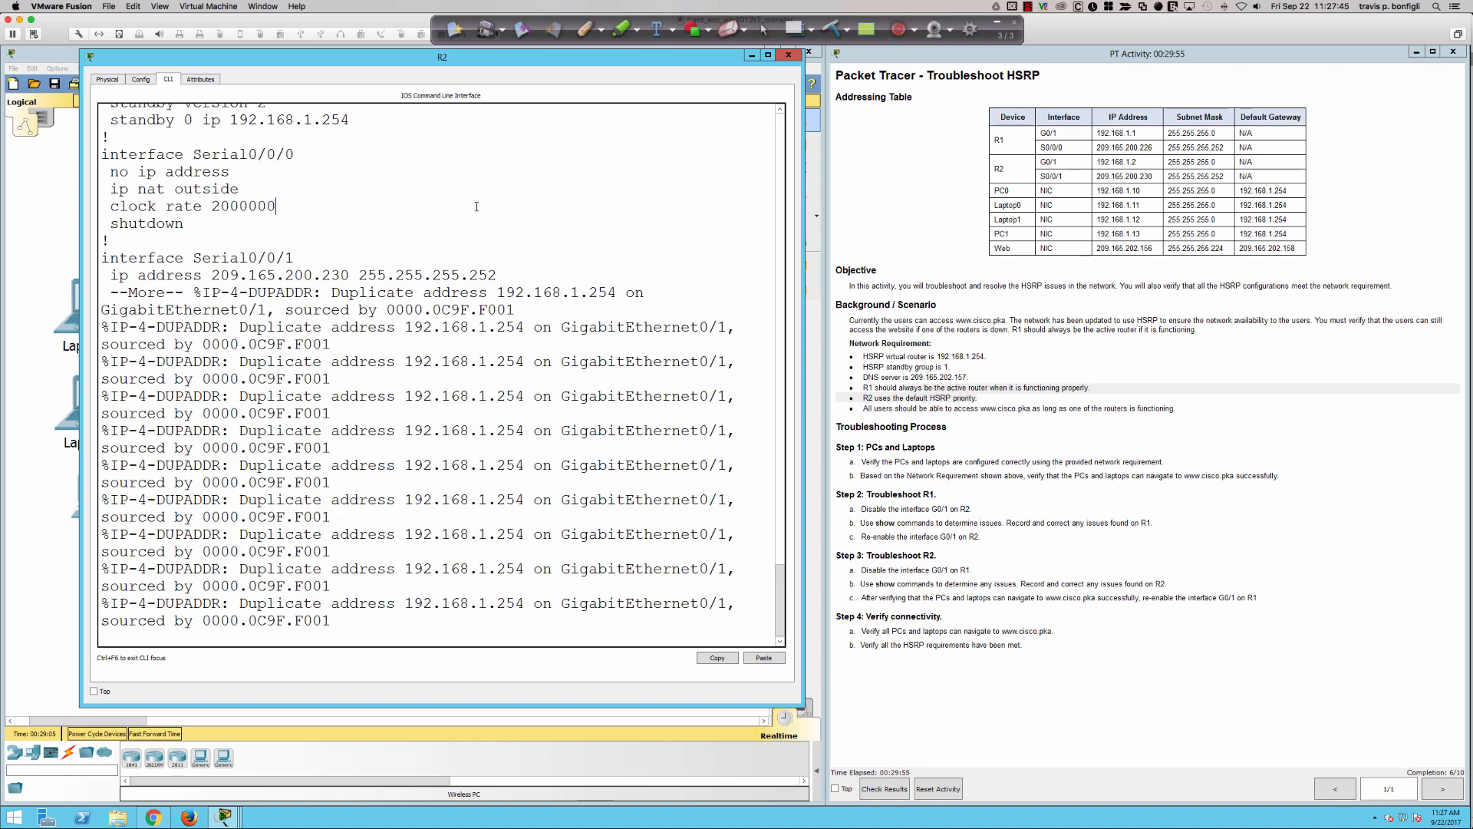
# - Try to negate "standby ip 192.168.1.254" on R2's g0/1 by reusing earlier commands from the history
pyautogui.press('Return')
pyautogui.write('standby ip 192.168.1.254%IP-4-DUPADDR: Duplicate address')
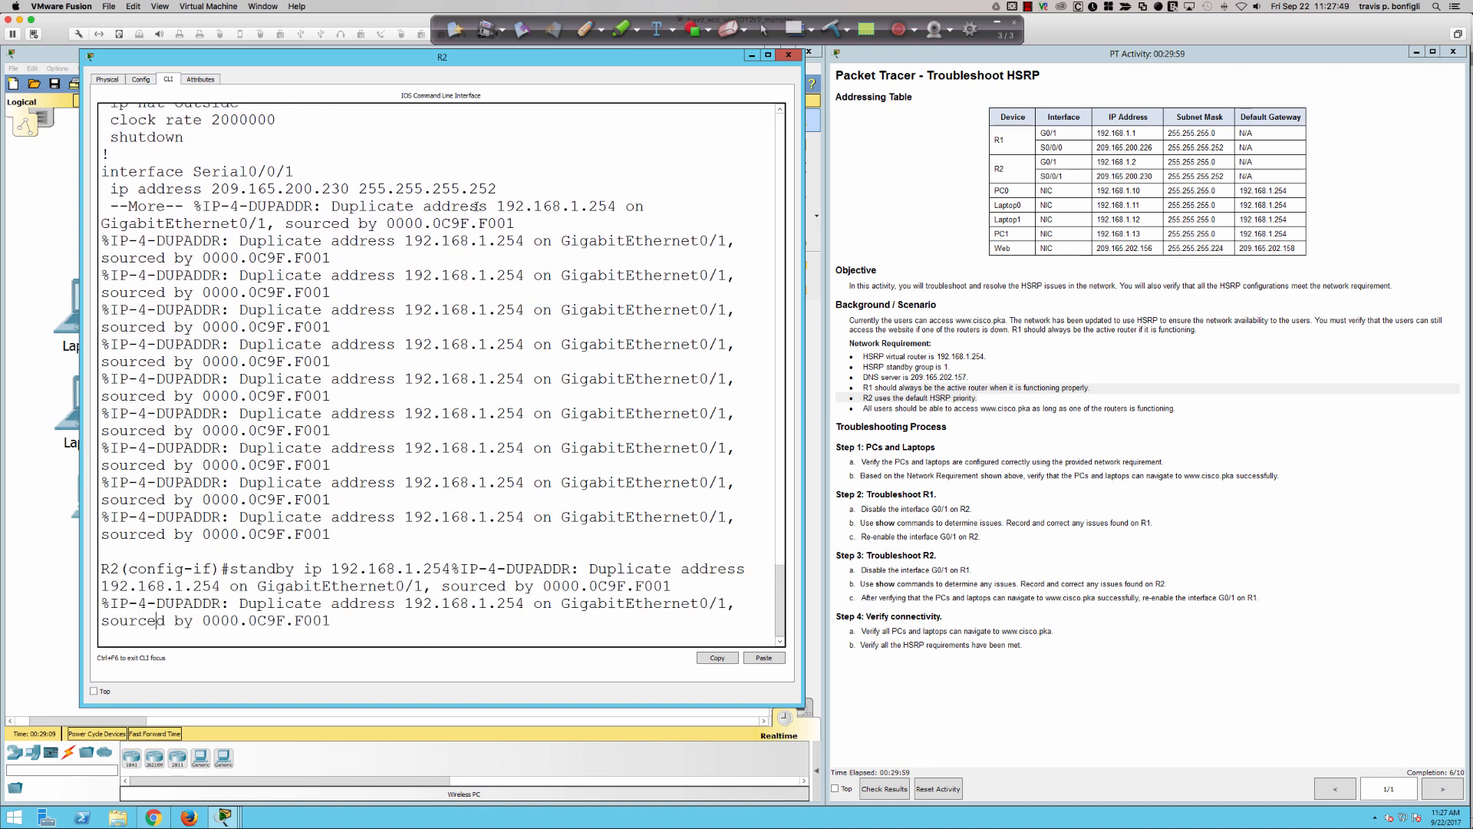
pyautogui.write('no')
pyautogui.press('Return')
pyautogui.press('Up')
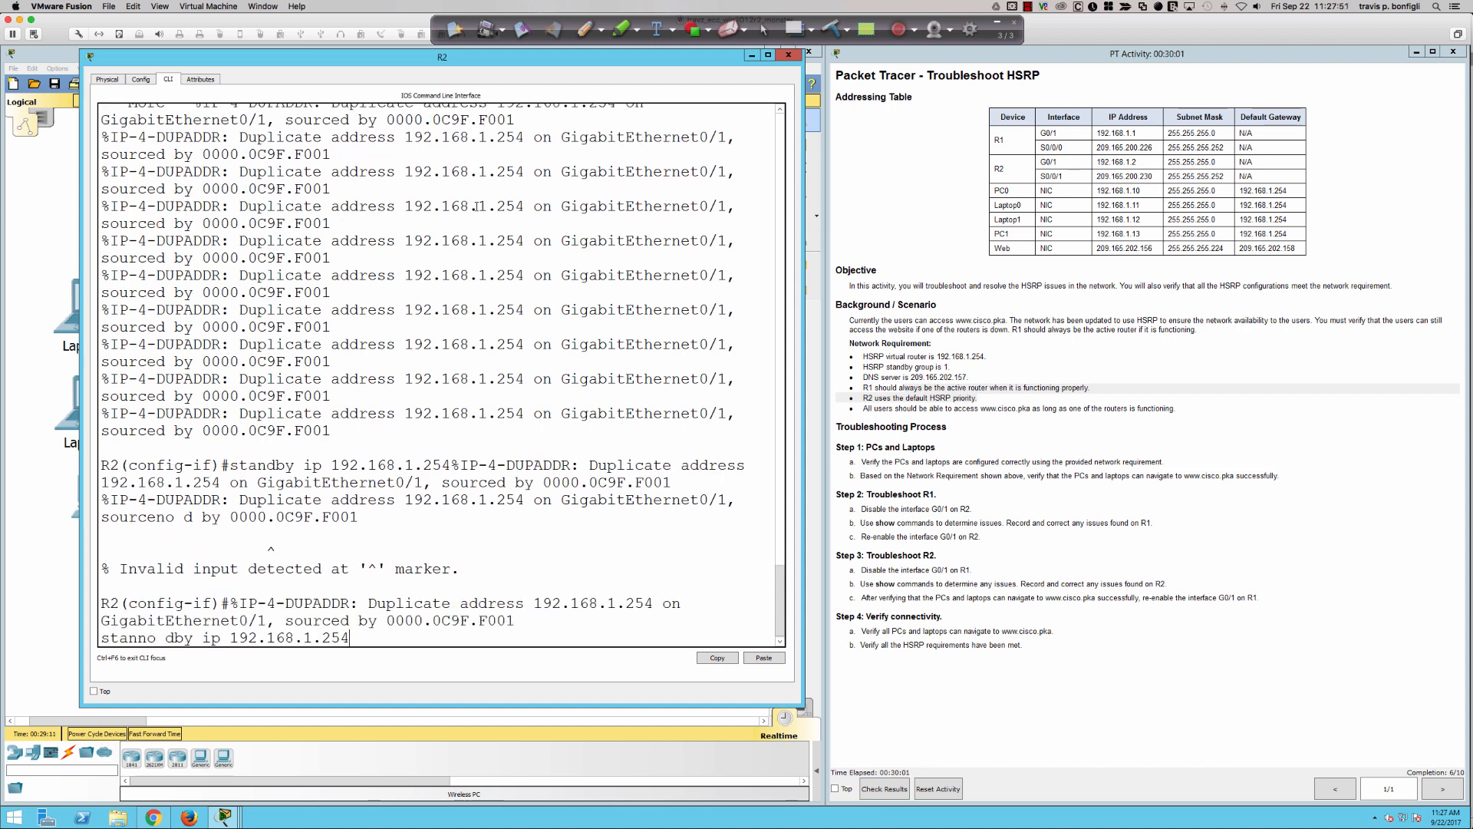
pyautogui.press('Up')
pyautogui.press('Up')
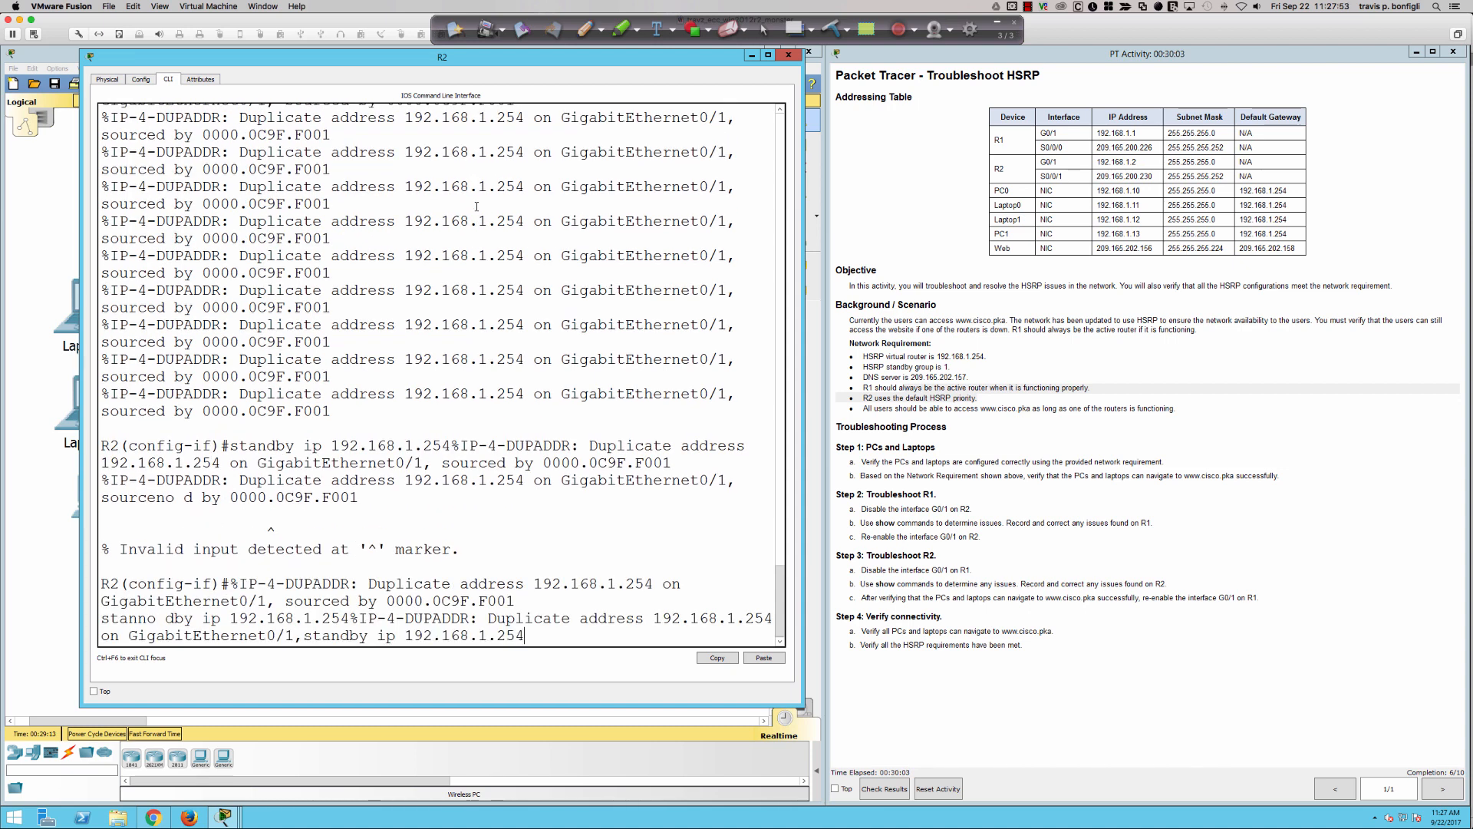
pyautogui.press('Up')
pyautogui.press('Up')
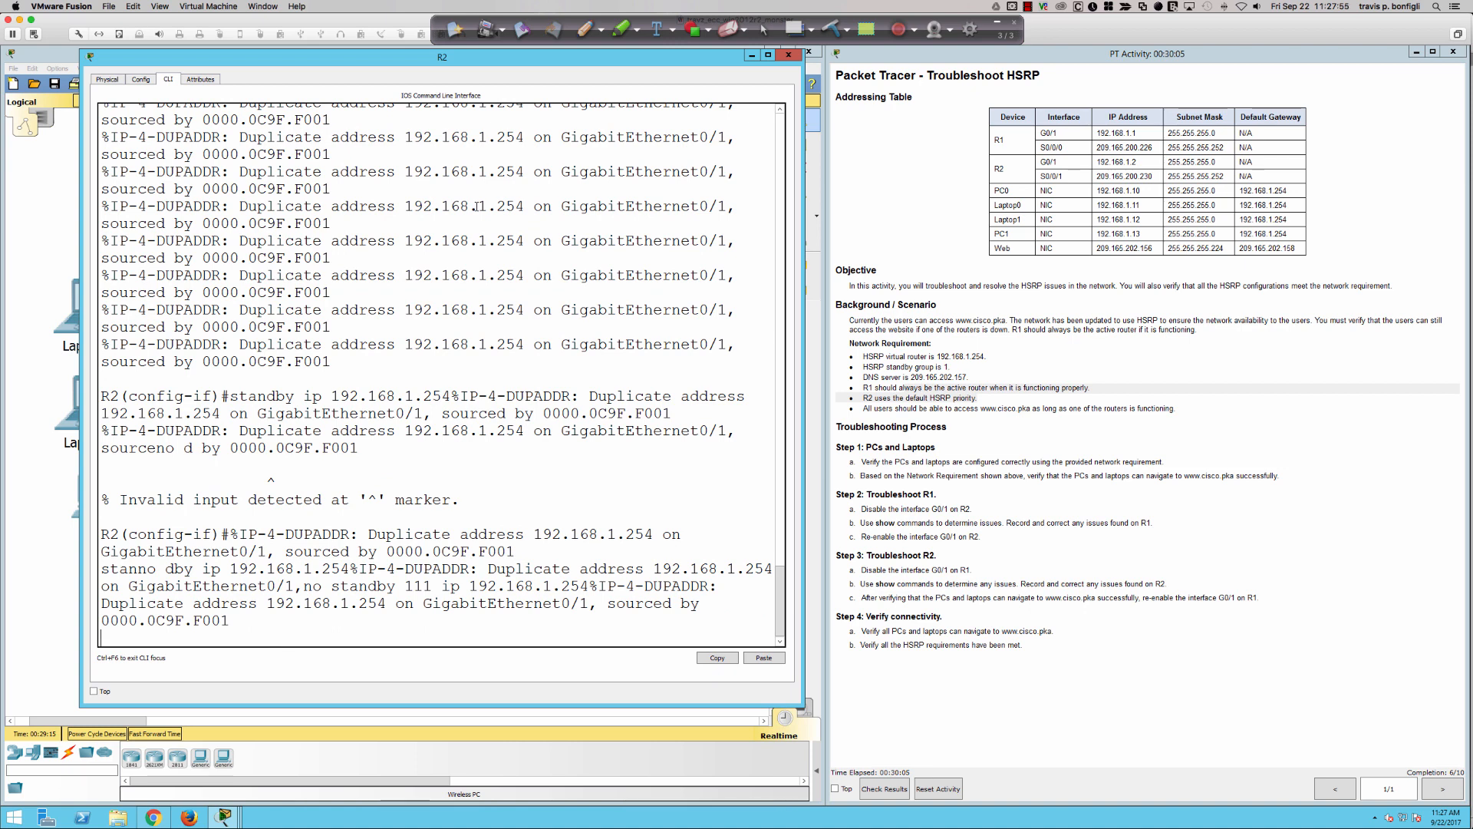
pyautogui.press('Up')
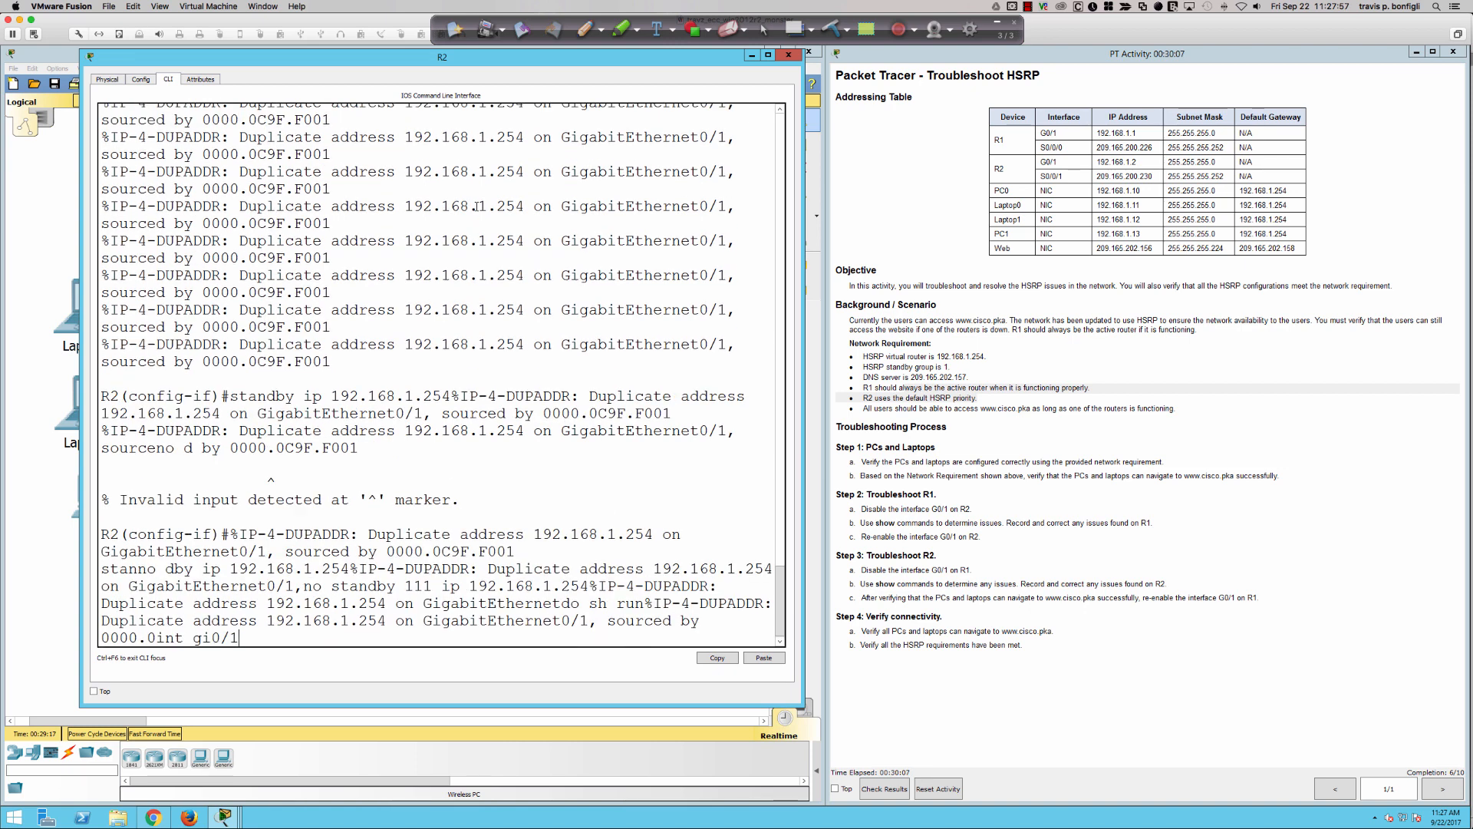
pyautogui.press('Up')
pyautogui.press('Up')
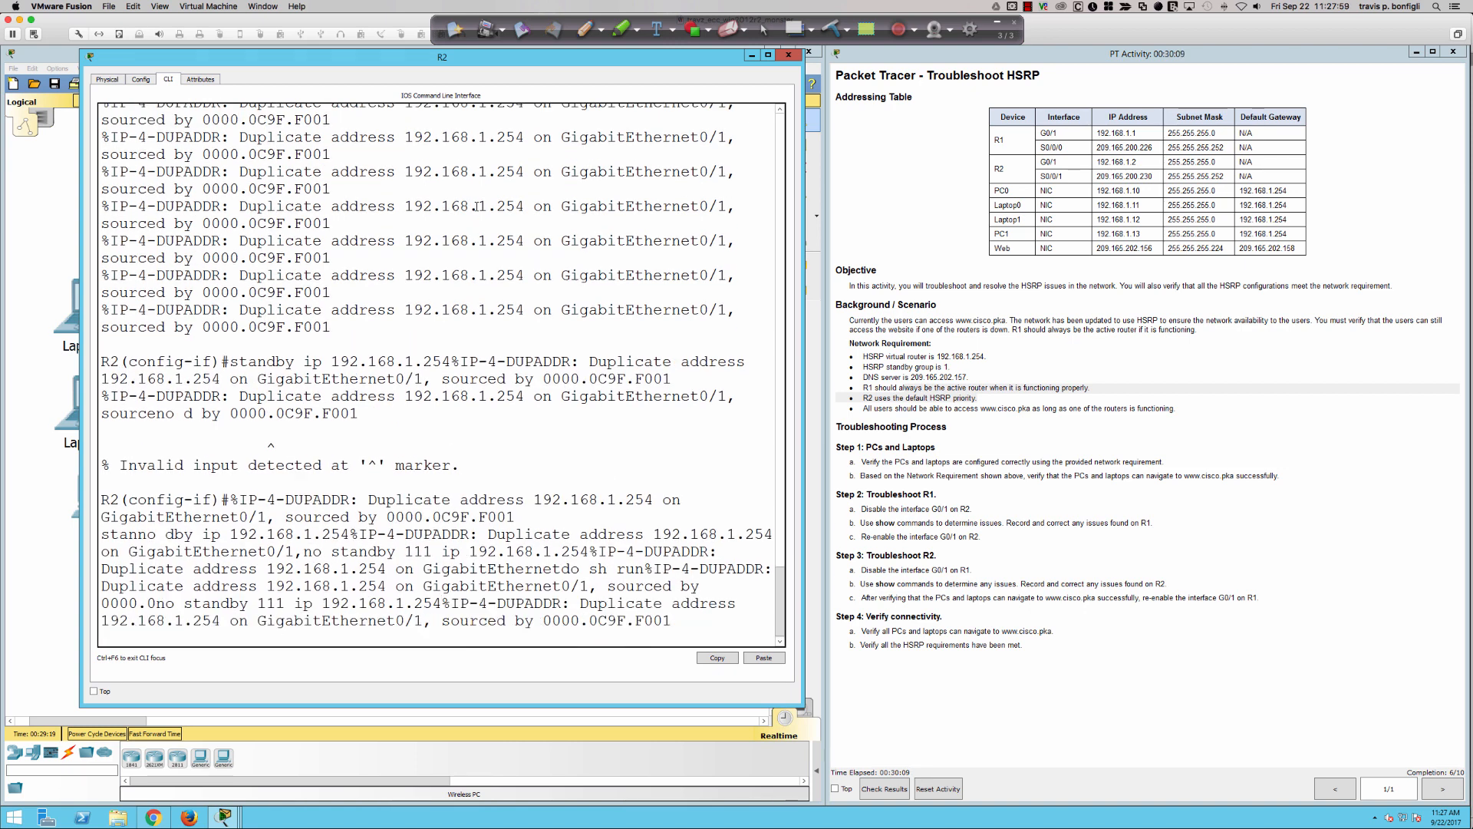
pyautogui.press('Up')
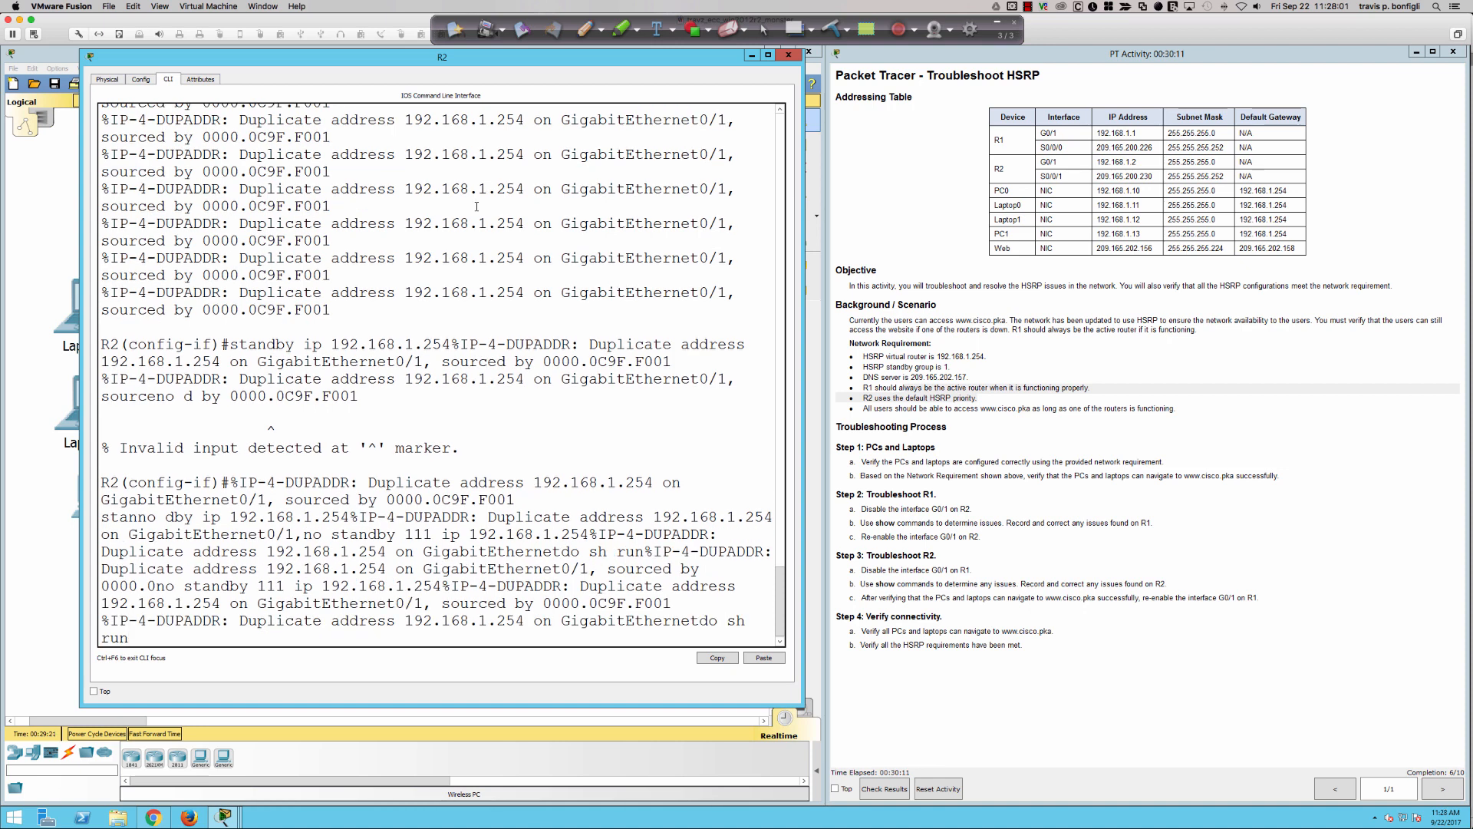
pyautogui.press('Return')
pyautogui.write('q')
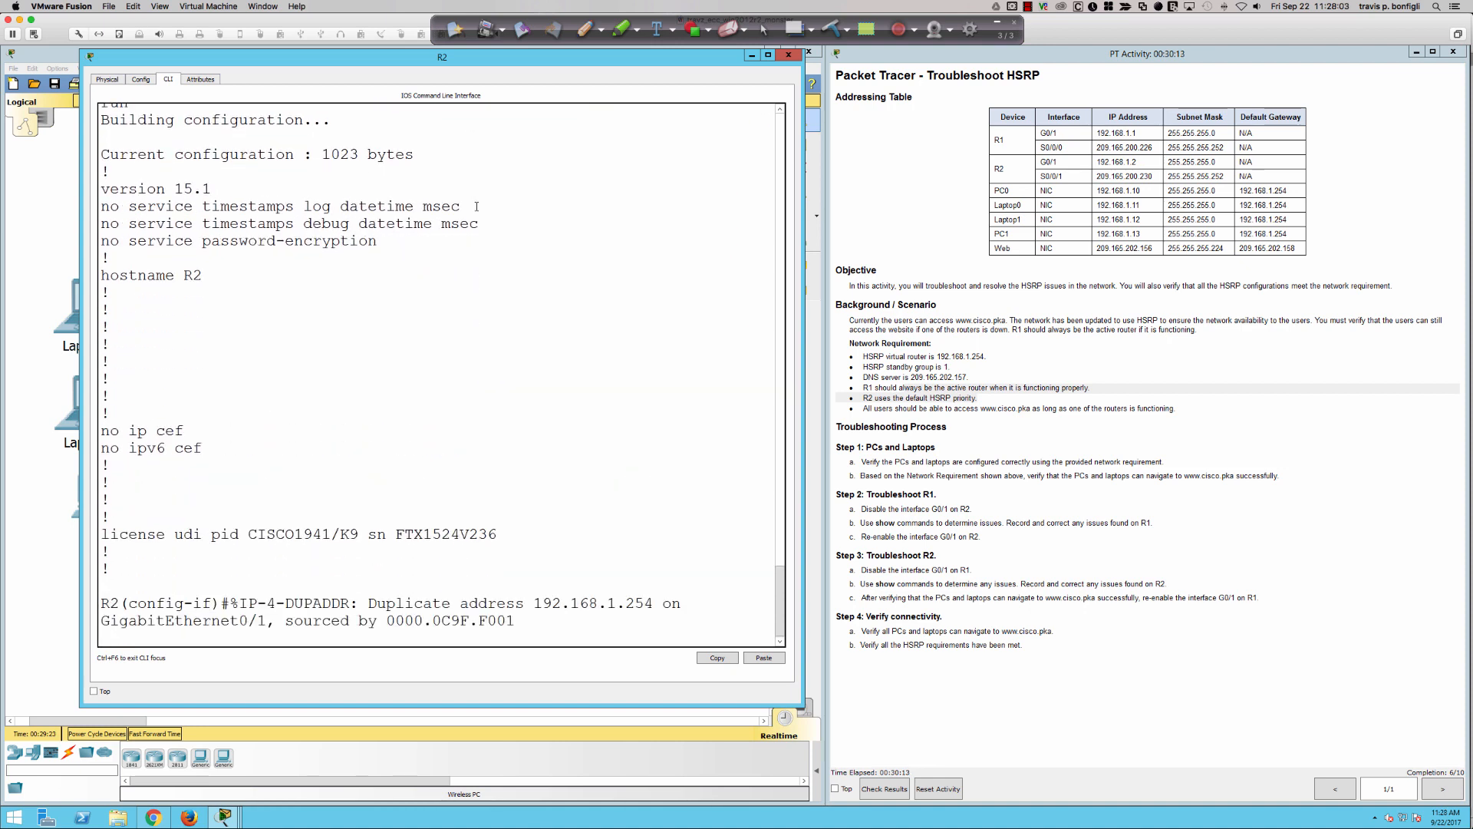
pyautogui.write('no standby ip ')
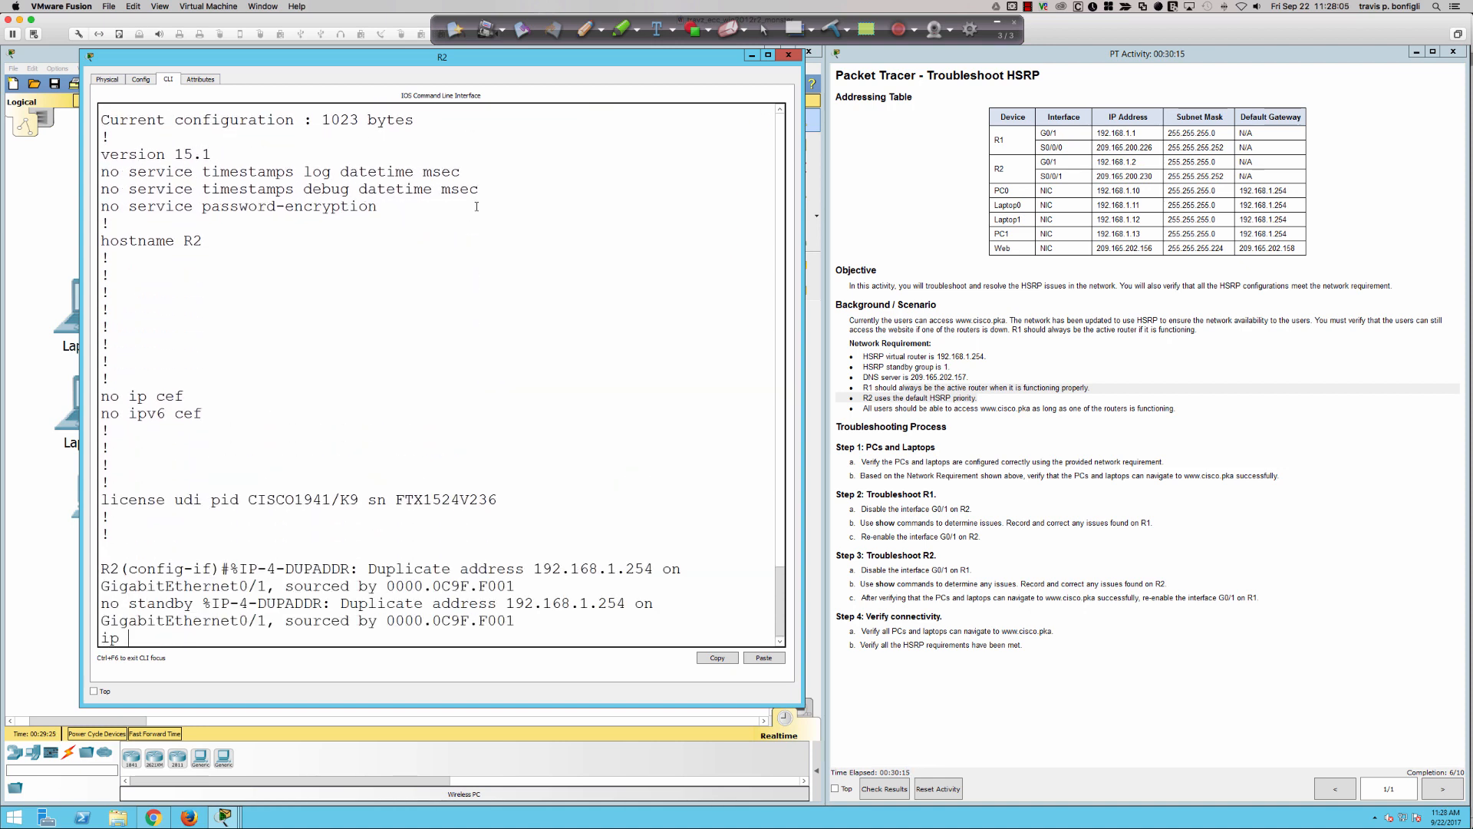
pyautogui.write('192.168.1.2')
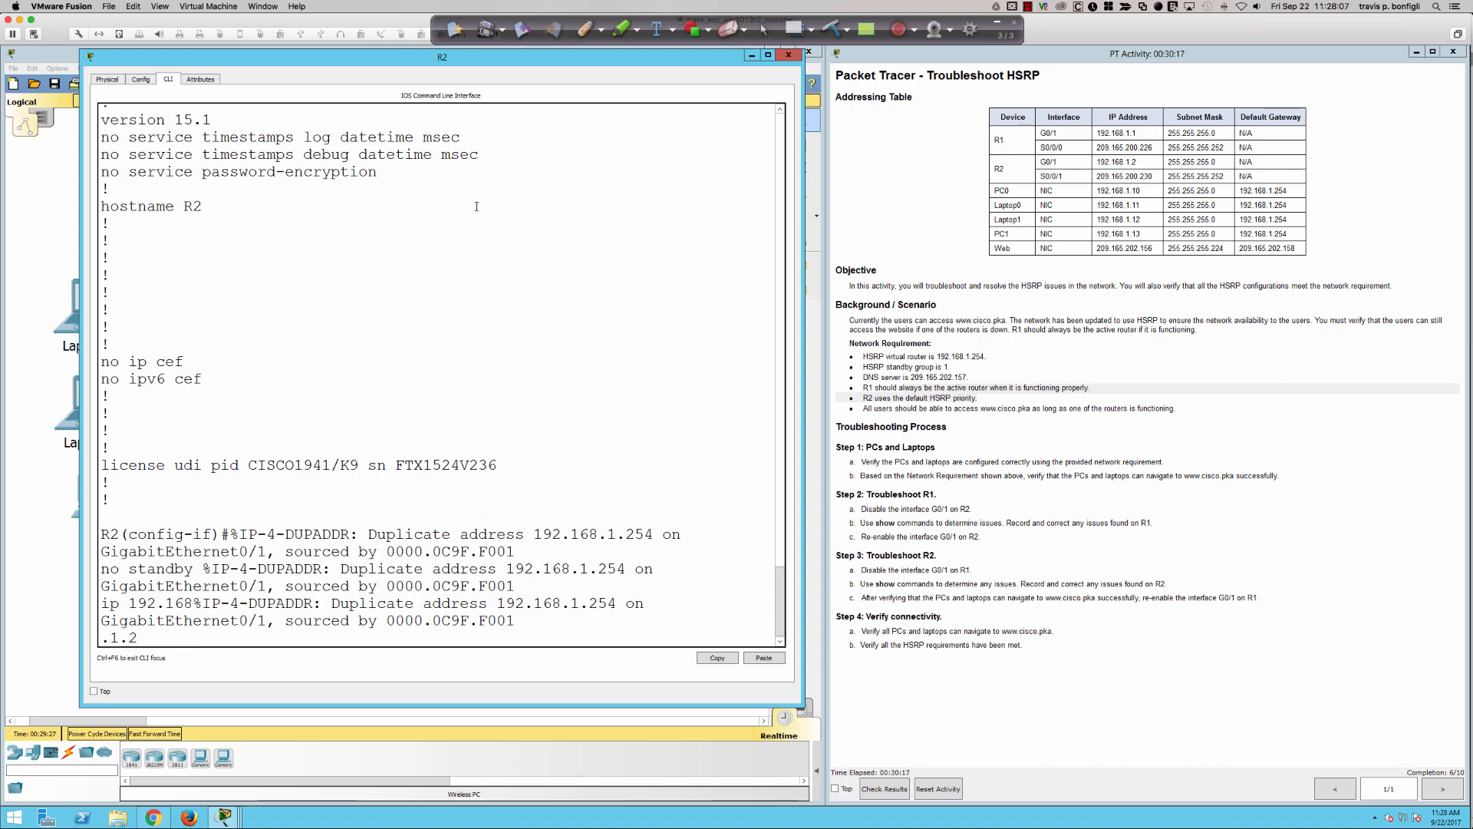
pyautogui.write('54')
# - Try to remove the HSRP address from R2's g0/1 without a group number, using "no standby ip 192.168.1.254"
pyautogui.press('Return')
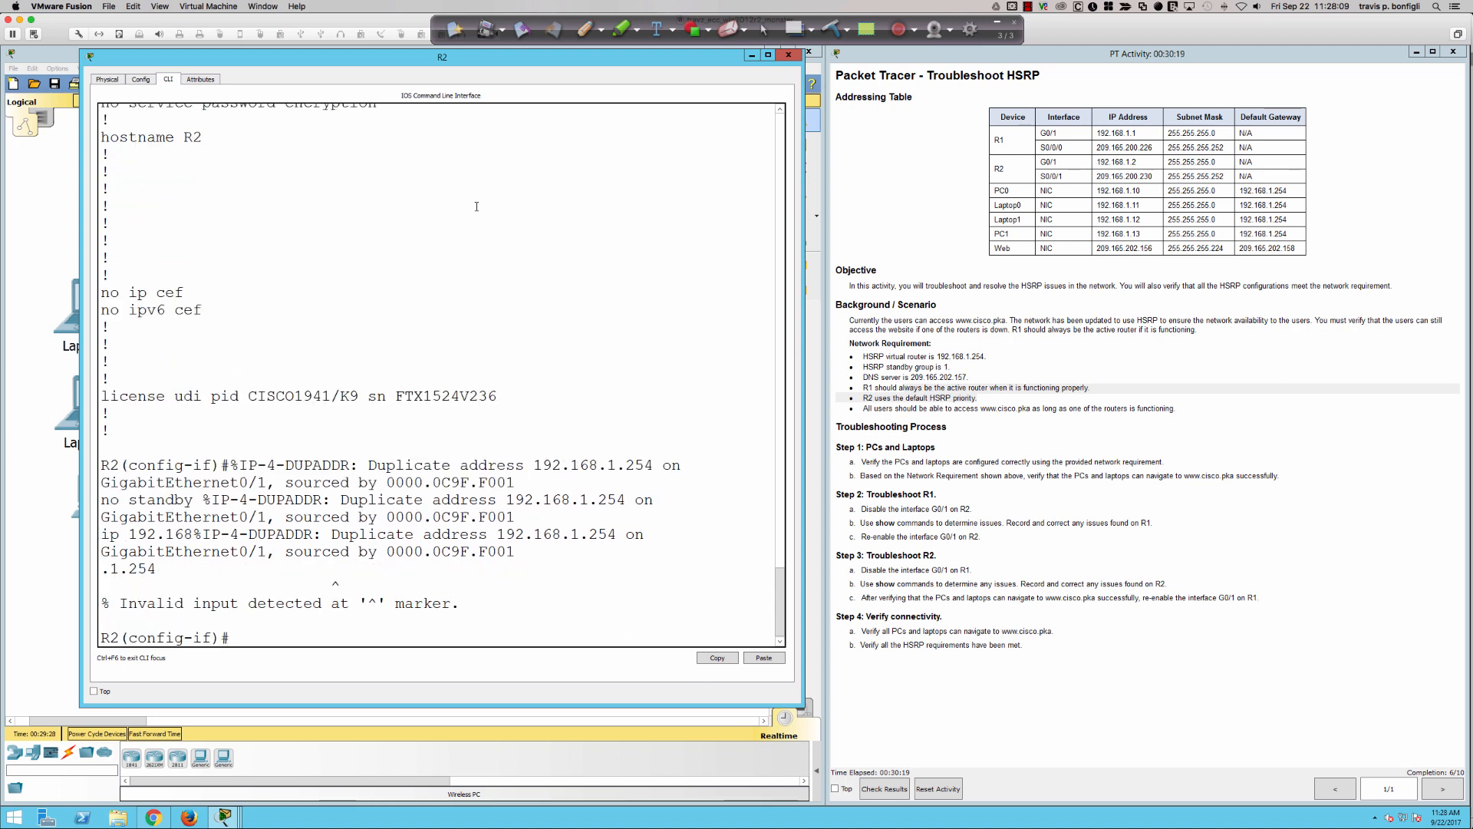
pyautogui.press('Up')
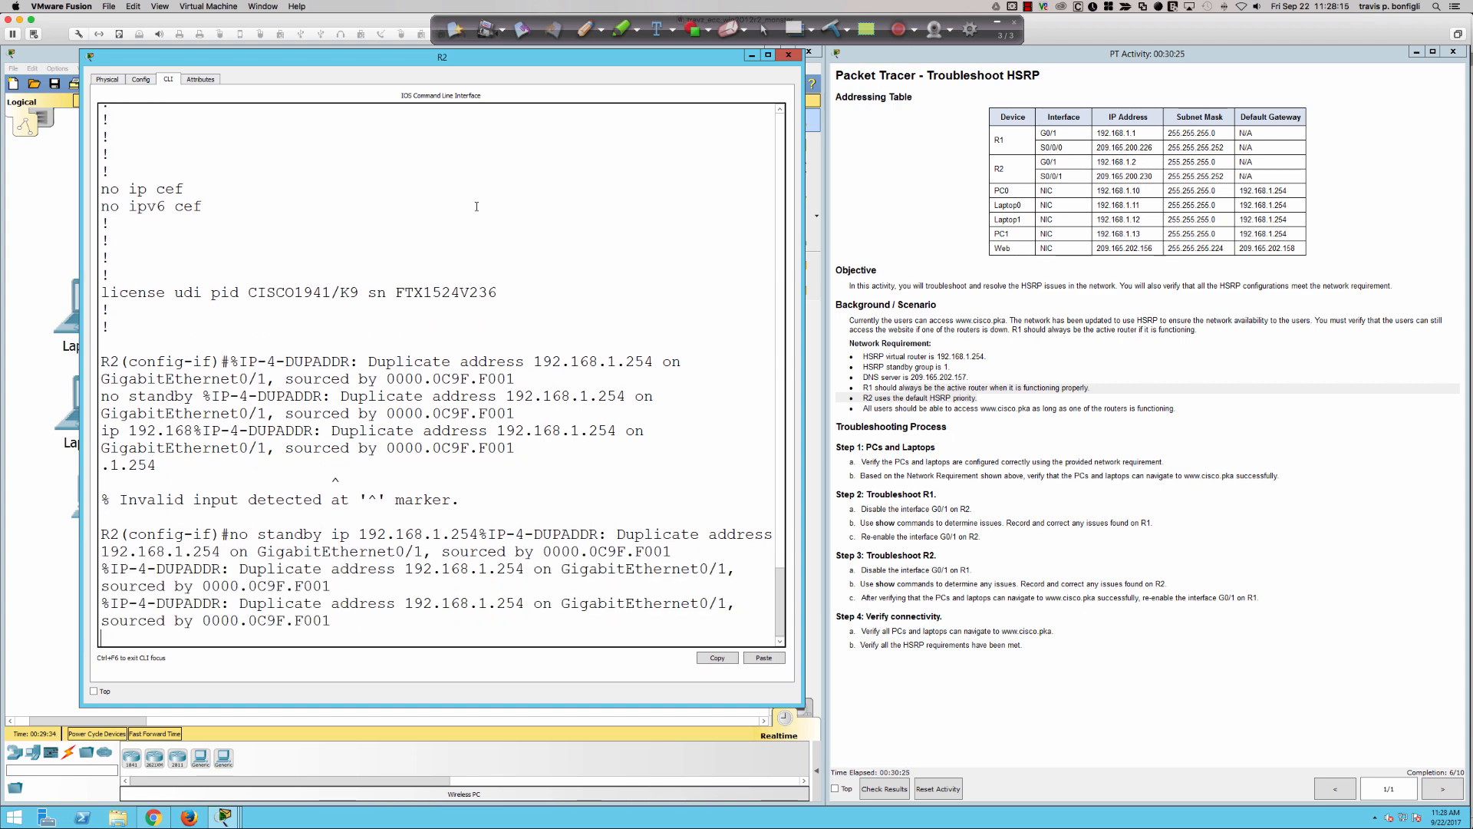
pyautogui.press('Return')
pyautogui.press('Return')
pyautogui.press('Return')
pyautogui.press('Return')
pyautogui.press('Return')
pyautogui.press('Return')
# - Remove the group 0 HSRP address from R2's g0/1 with "no standby 0 ip 192.168.1.254"
pyautogui.write('no ')
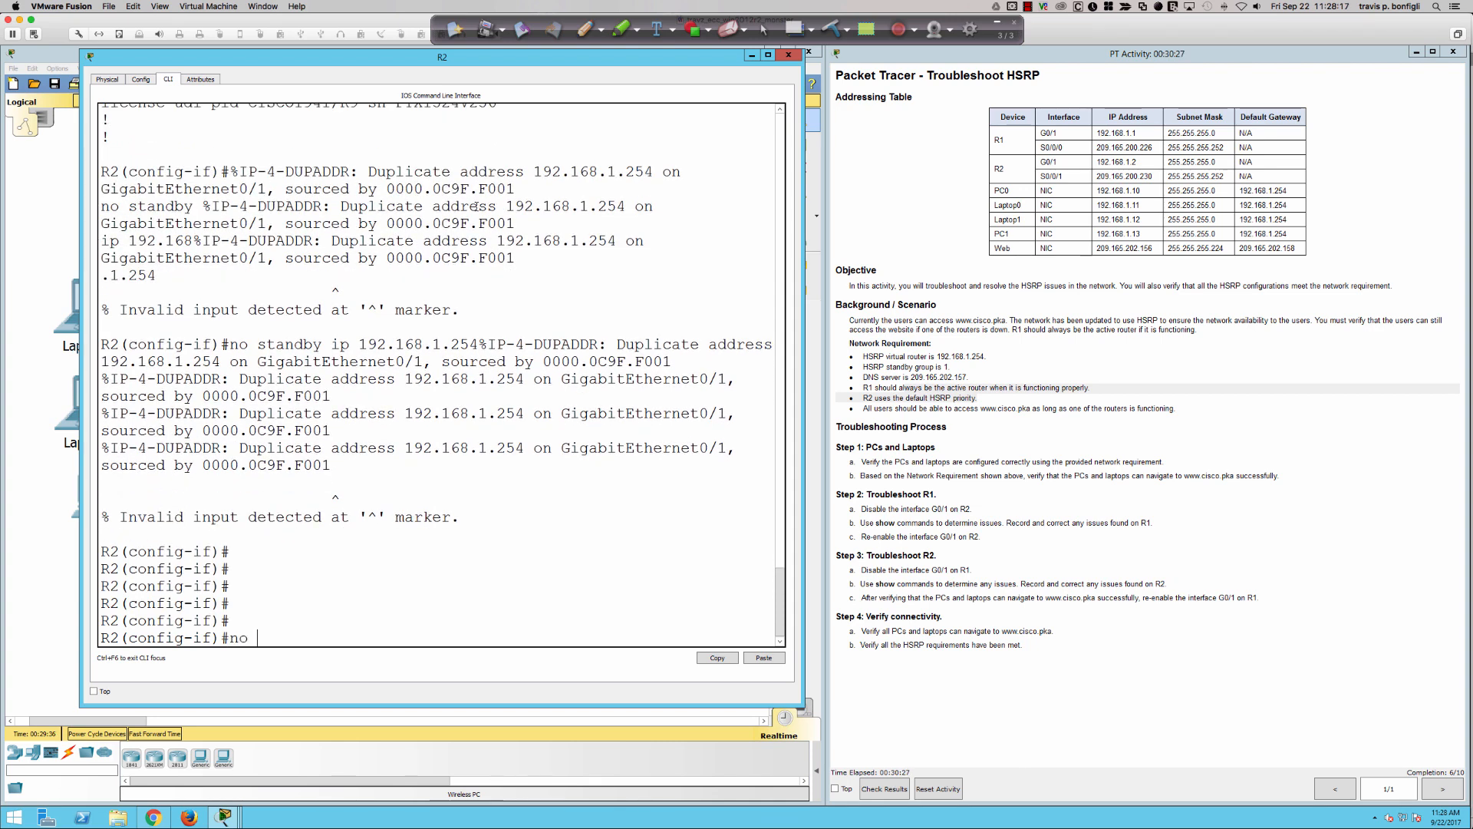
pyautogui.write('standby')
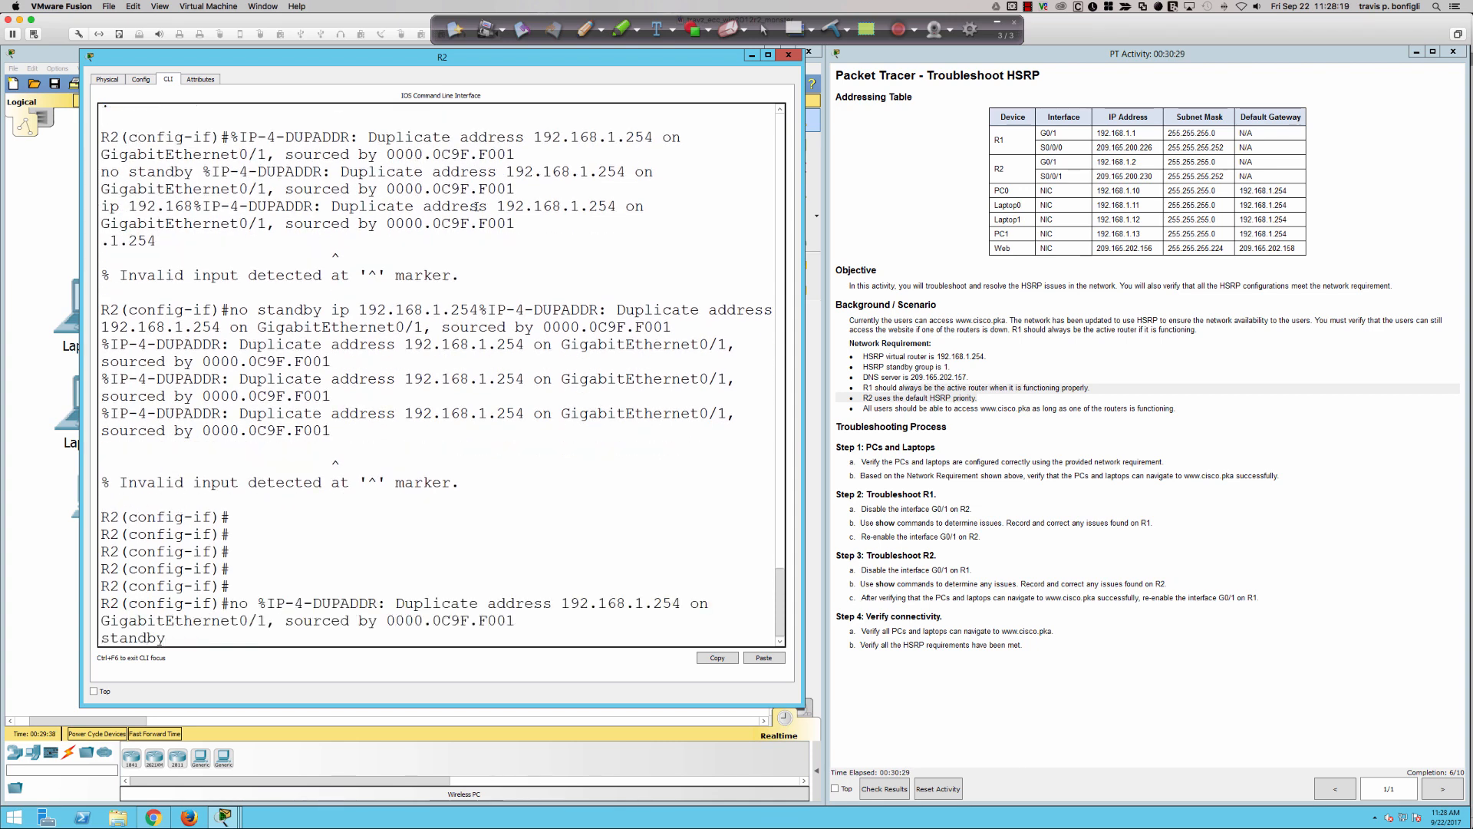
pyautogui.write(' 0 ip')
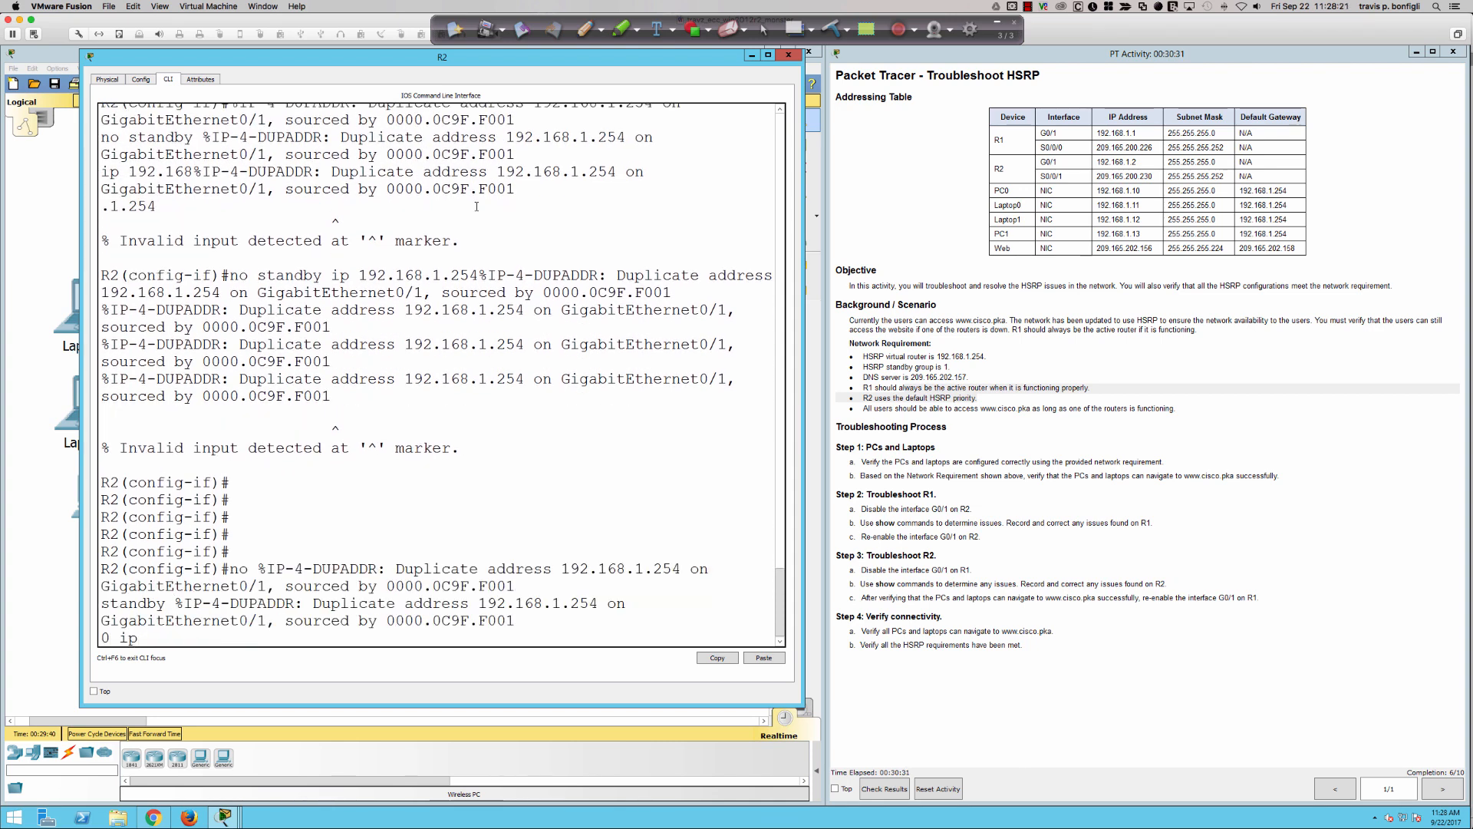
pyautogui.write(' 192.1')
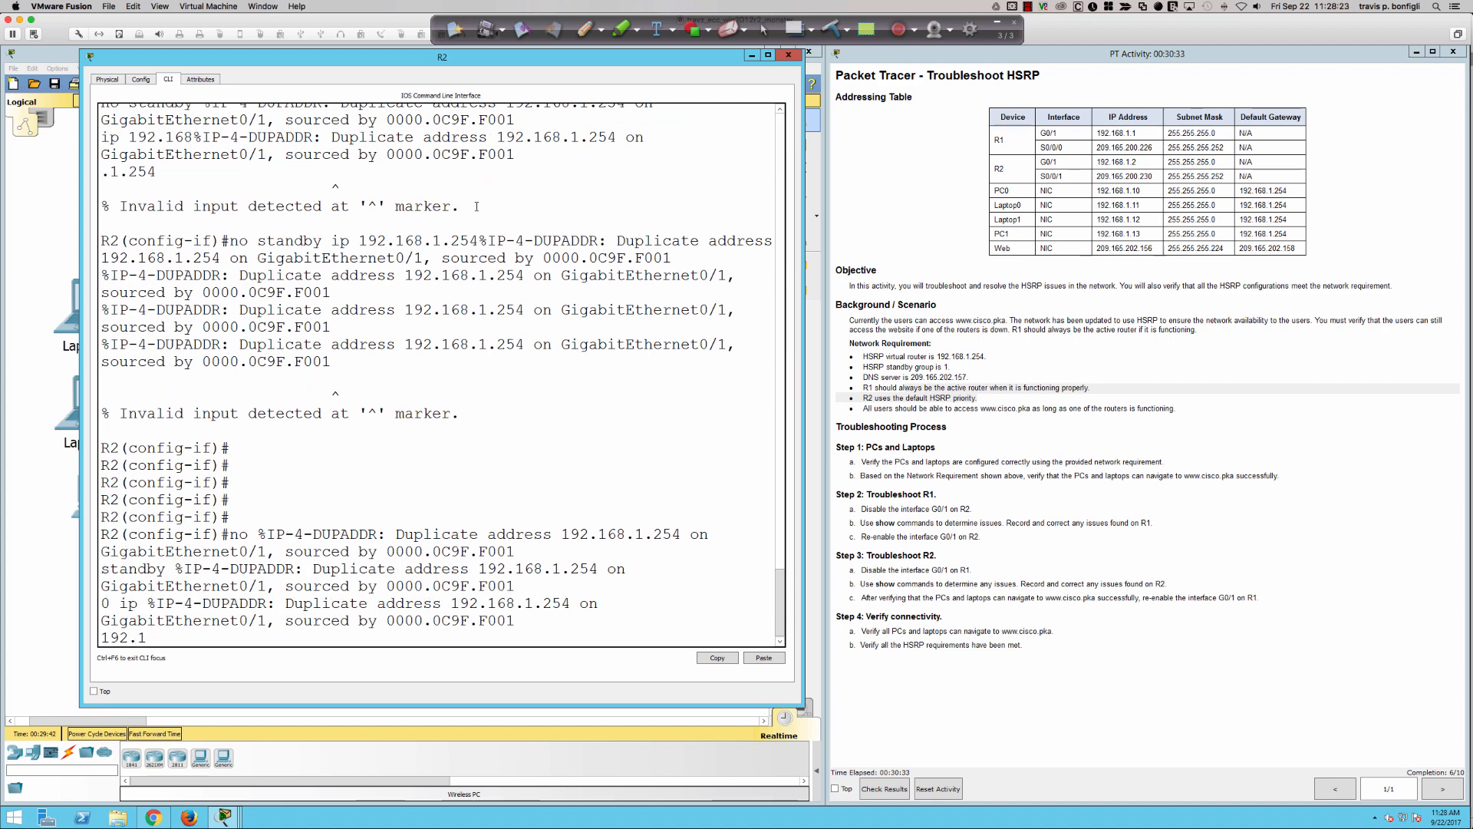
pyautogui.write('68.1.254')
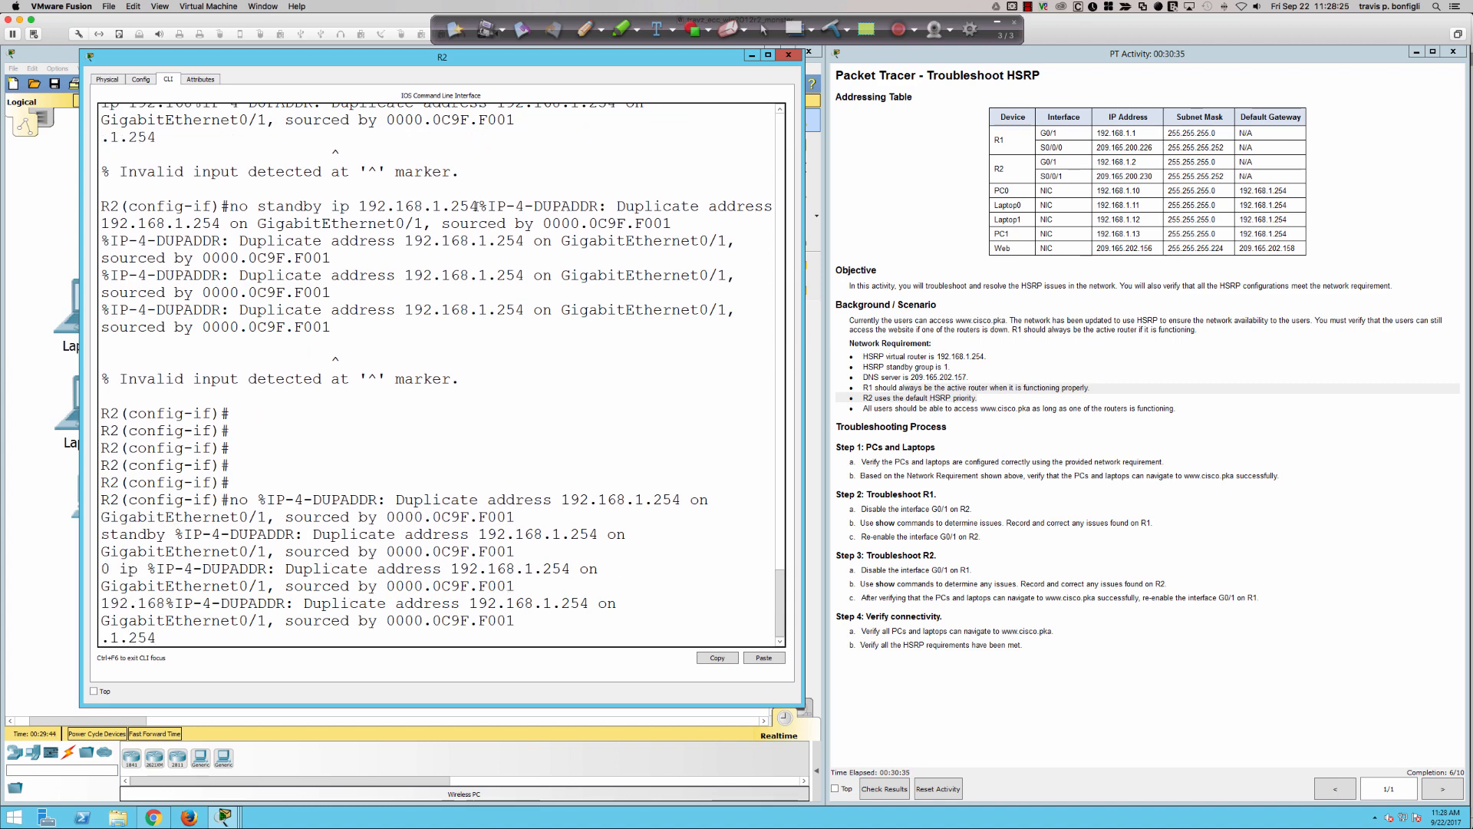
pyautogui.press('Return')
pyautogui.press('Return')
pyautogui.press('Return')
pyautogui.press('Return')
pyautogui.press('Return')
# - Assign the HSRP virtual address to standby group 1 on R2's g0/1 with "standby 1 ip 192.168.1.254"
pyautogui.write('standyb')
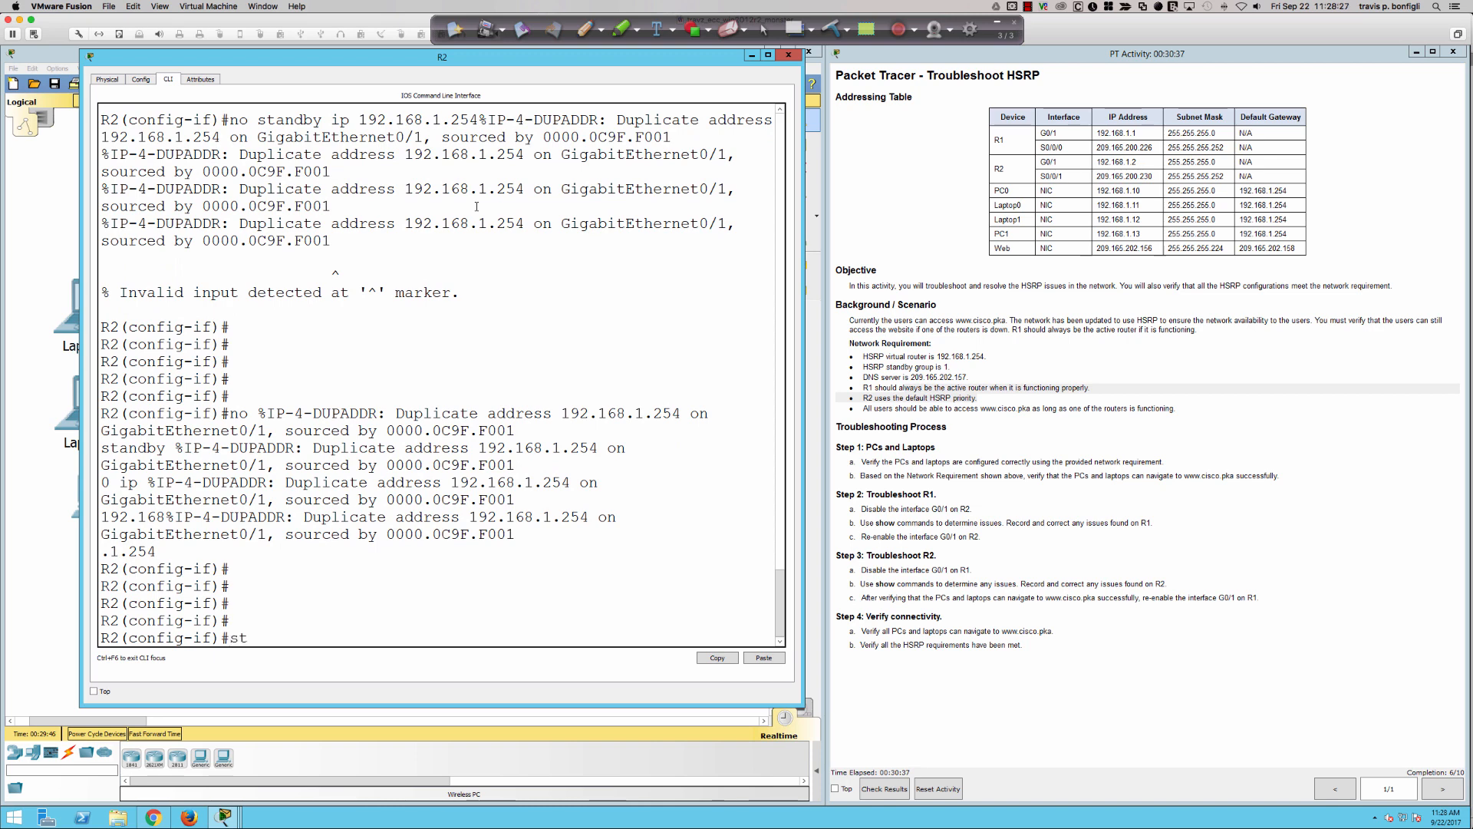
pyautogui.press('BackSpace')
pyautogui.press('BackSpace')
pyautogui.write('by 1 ip 192.168.1.')
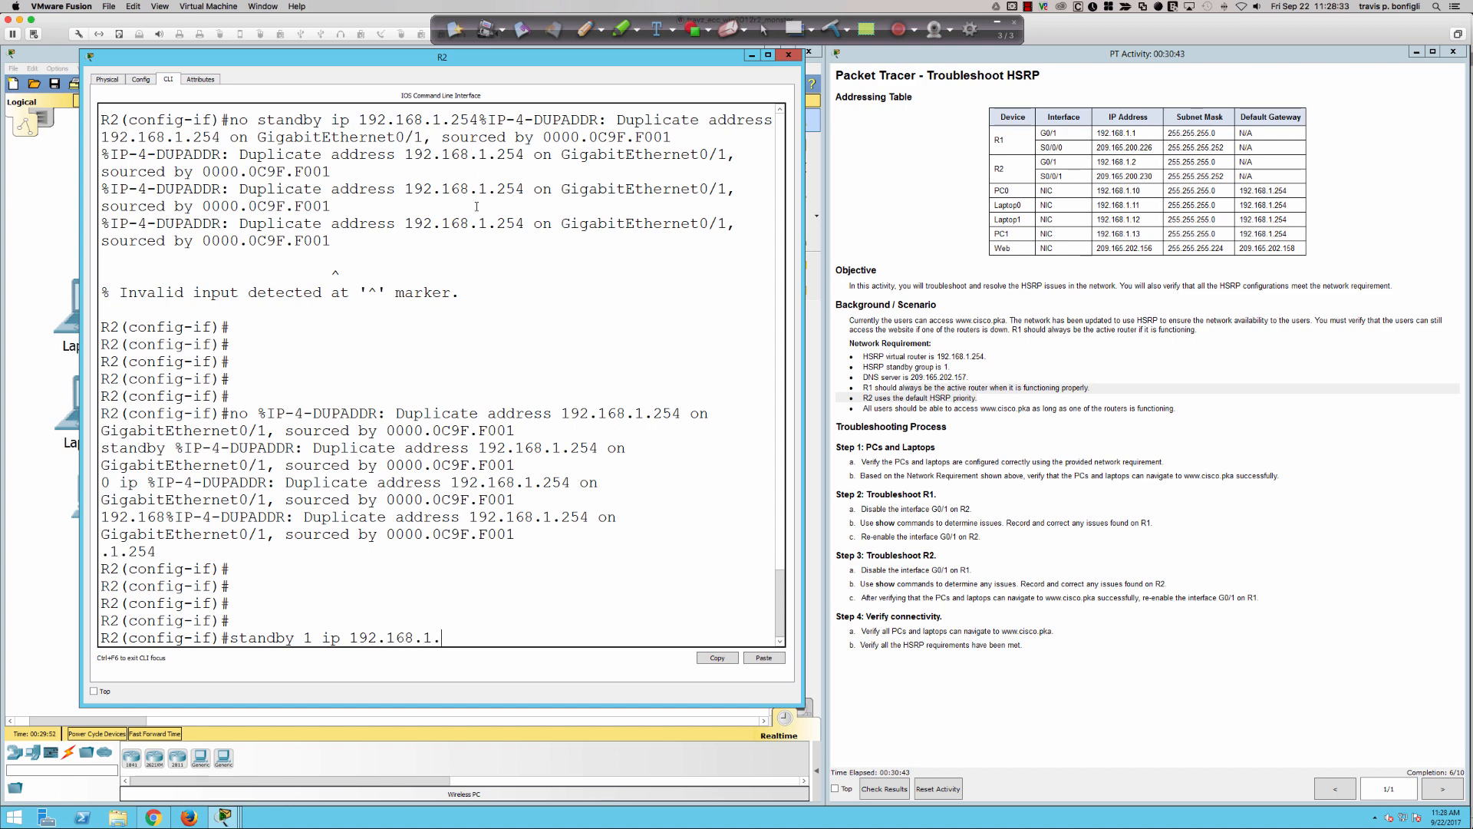
pyautogui.write('254')
pyautogui.press('Return')
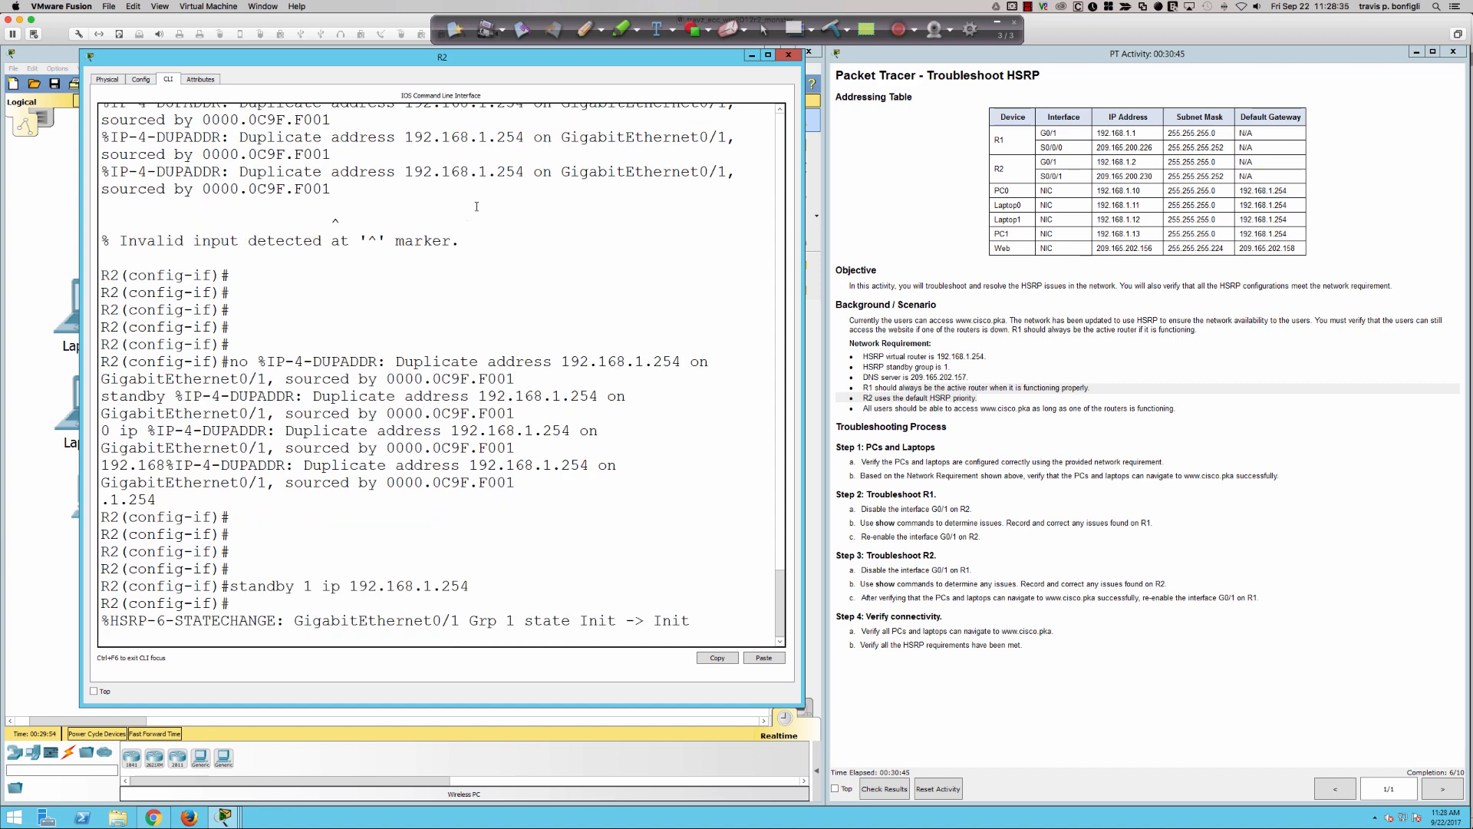
pyautogui.press('Return')
pyautogui.press('Return')
pyautogui.press('Return')
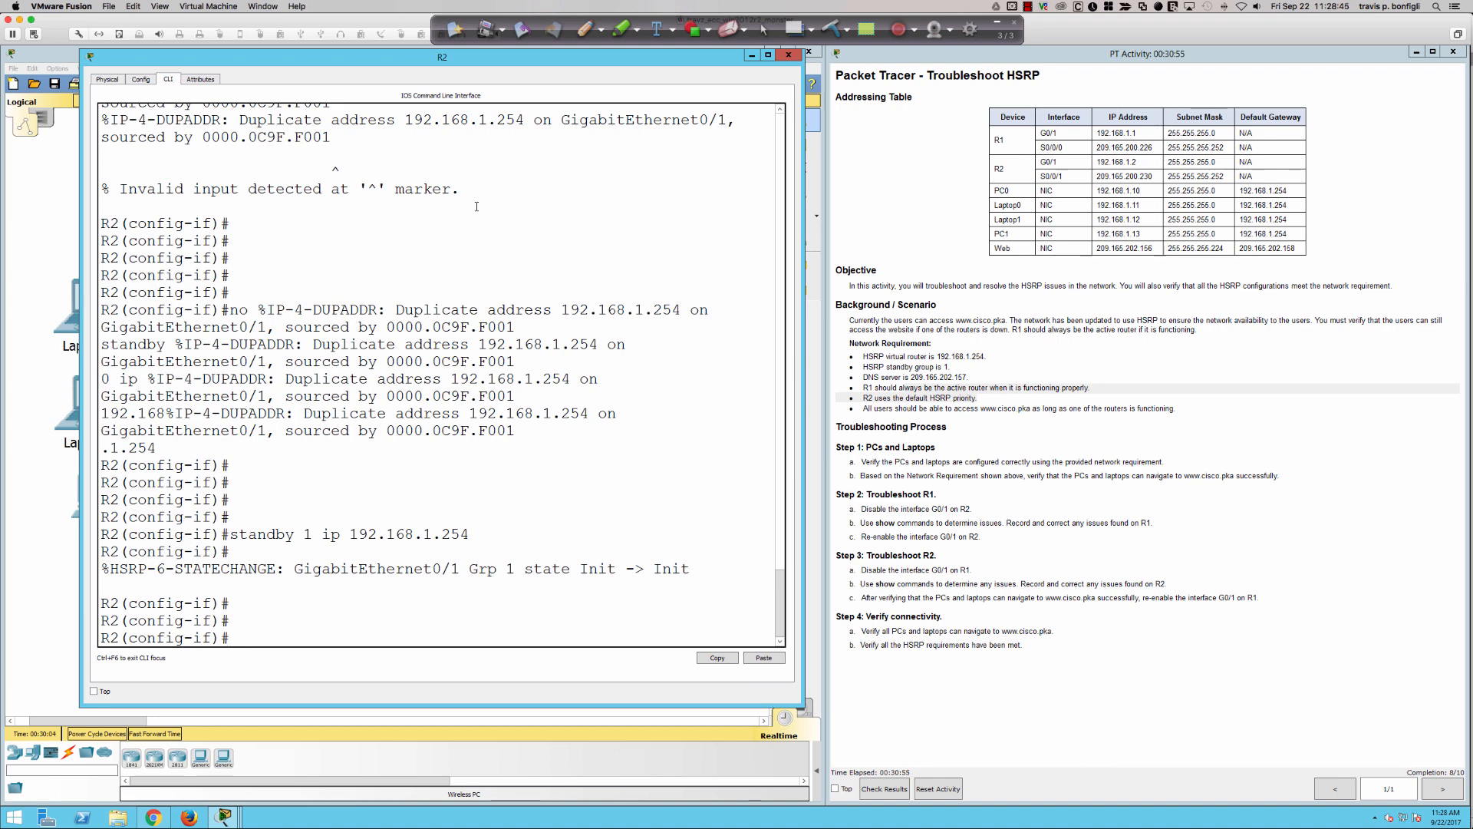
# - Handwrite the HSRP multicast addresses 224.0.0.2 and .102 for v2 over the CLI in red pen, and clear the annotations
pyautogui.click(584, 29)
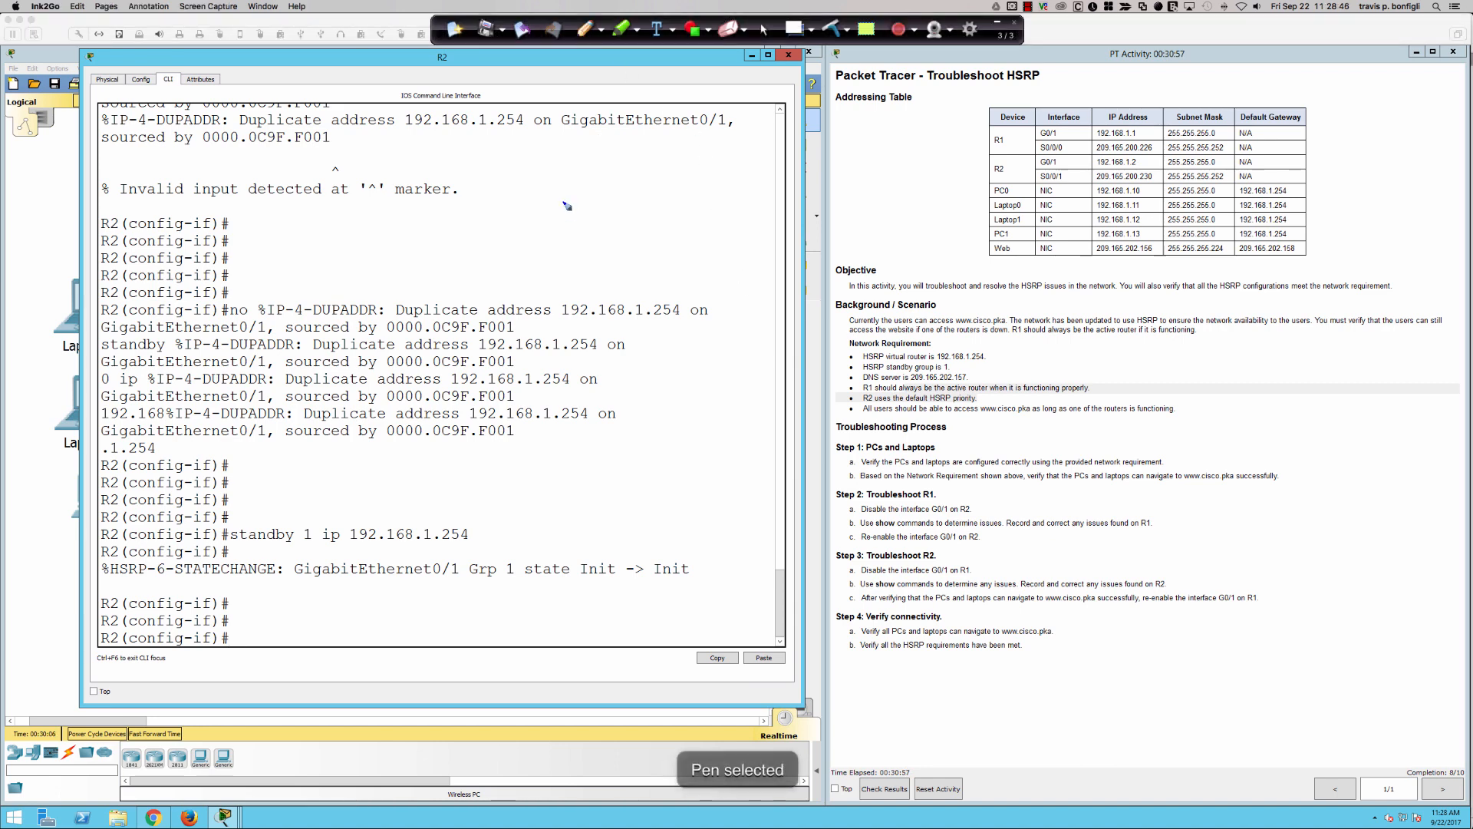
pyautogui.moveTo(573, 181)
pyautogui.mouseDown()
pyautogui.moveTo(573, 205)
pyautogui.moveTo(680, 186)
pyautogui.mouseUp()
pyautogui.moveTo(692, 158)
pyautogui.mouseDown()
pyautogui.moveTo(698, 178)
pyautogui.moveTo(773, 140)
pyautogui.moveTo(826, 151)
pyautogui.mouseUp()
pyautogui.click(707, 168)
pyautogui.click(748, 159)
pyautogui.click(791, 149)
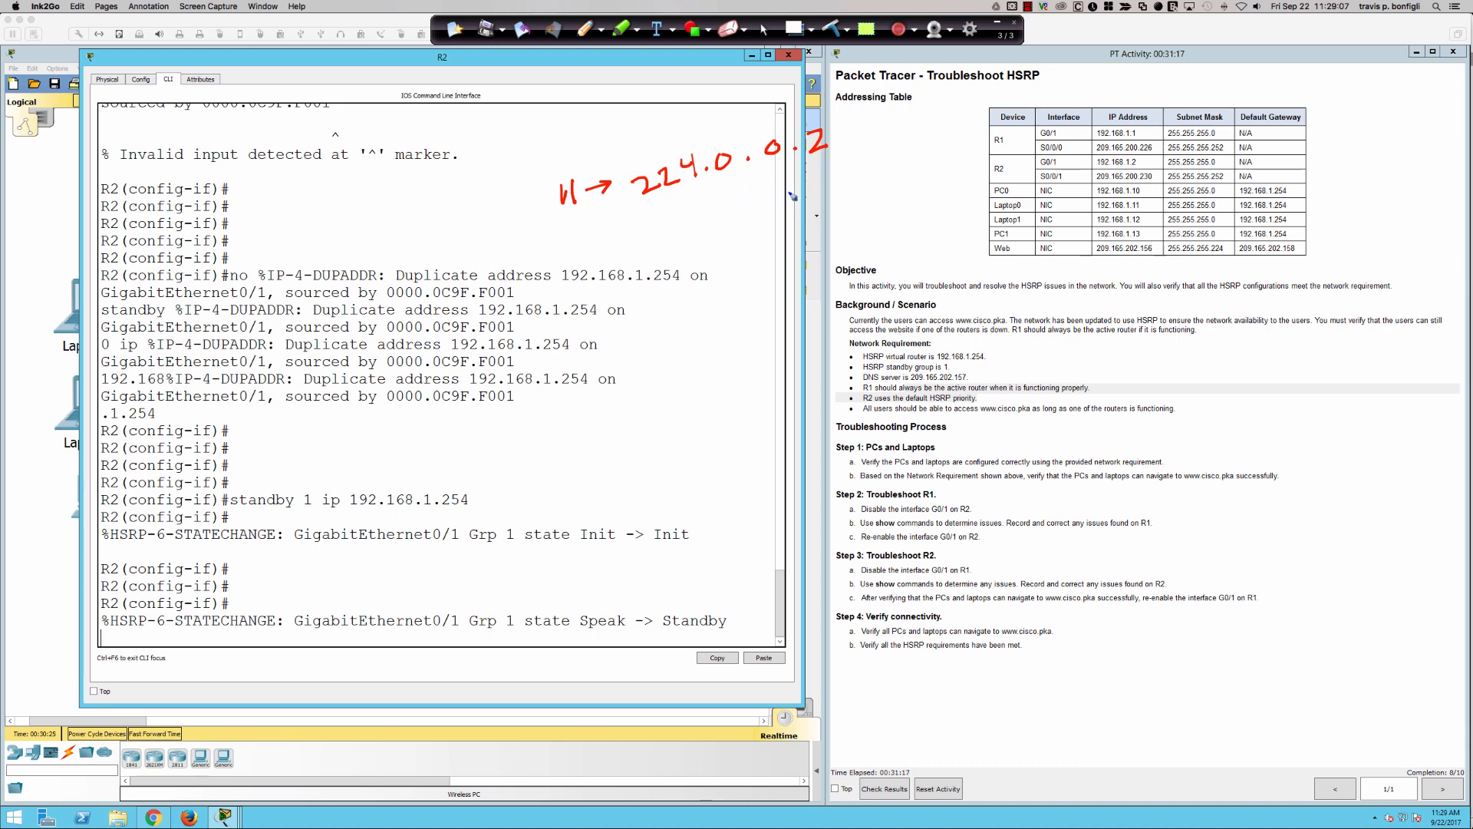
pyautogui.moveTo(794, 191)
pyautogui.mouseDown()
pyautogui.moveTo(818, 201)
pyautogui.moveTo(836, 170)
pyautogui.moveTo(853, 196)
pyautogui.moveTo(873, 184)
pyautogui.mouseUp()
pyautogui.moveTo(685, 226); pyautogui.dragTo(766, 196)
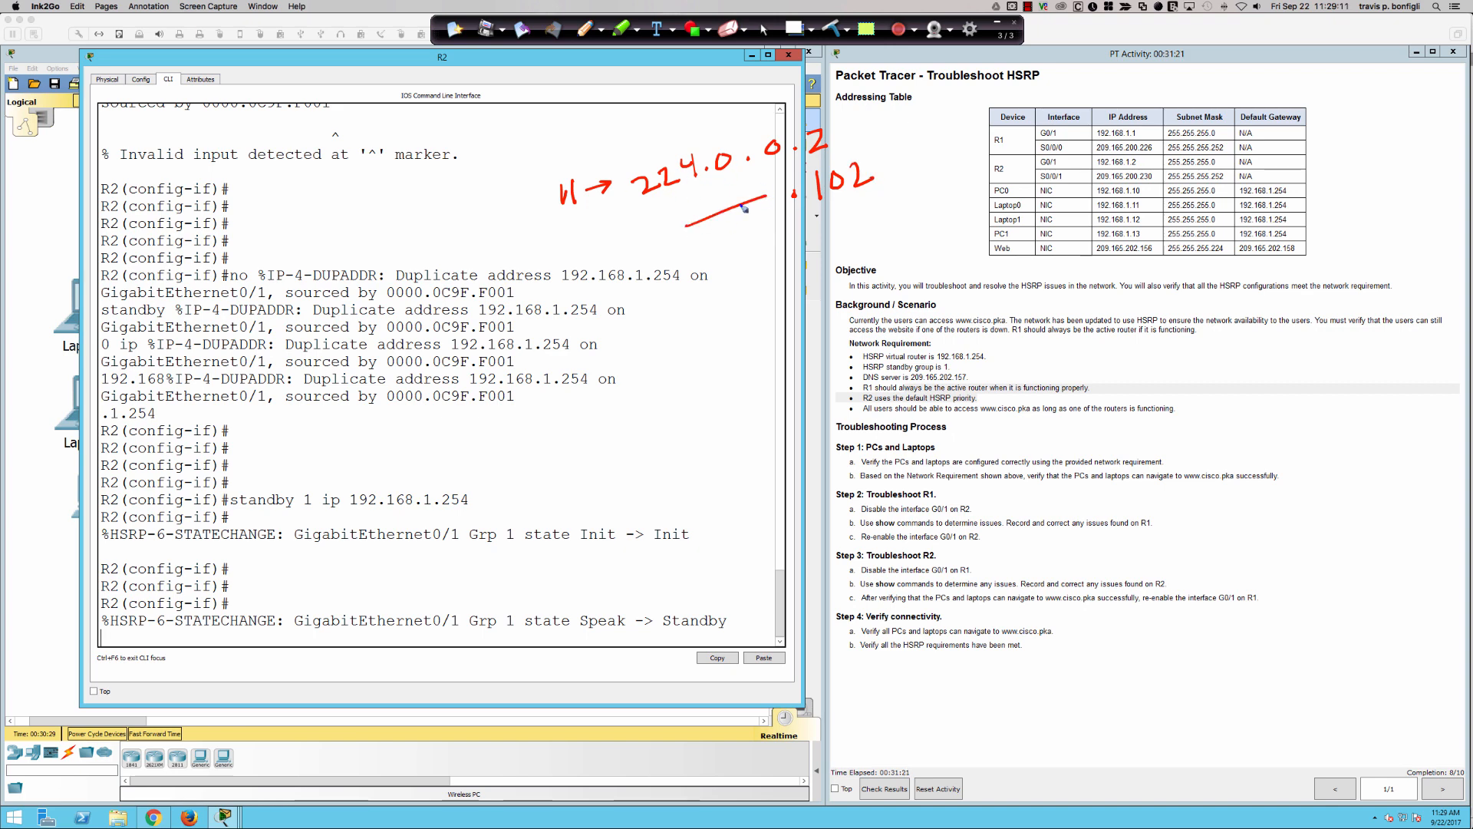
pyautogui.moveTo(658, 201); pyautogui.dragTo(696, 192)
pyautogui.moveTo(728, 182); pyautogui.dragTo(783, 164)
pyautogui.moveTo(816, 211); pyautogui.dragTo(854, 196)
pyautogui.moveTo(614, 248)
pyautogui.mouseDown()
pyautogui.moveTo(639, 247)
pyautogui.moveTo(645, 270)
pyautogui.moveTo(667, 245)
pyautogui.mouseUp()
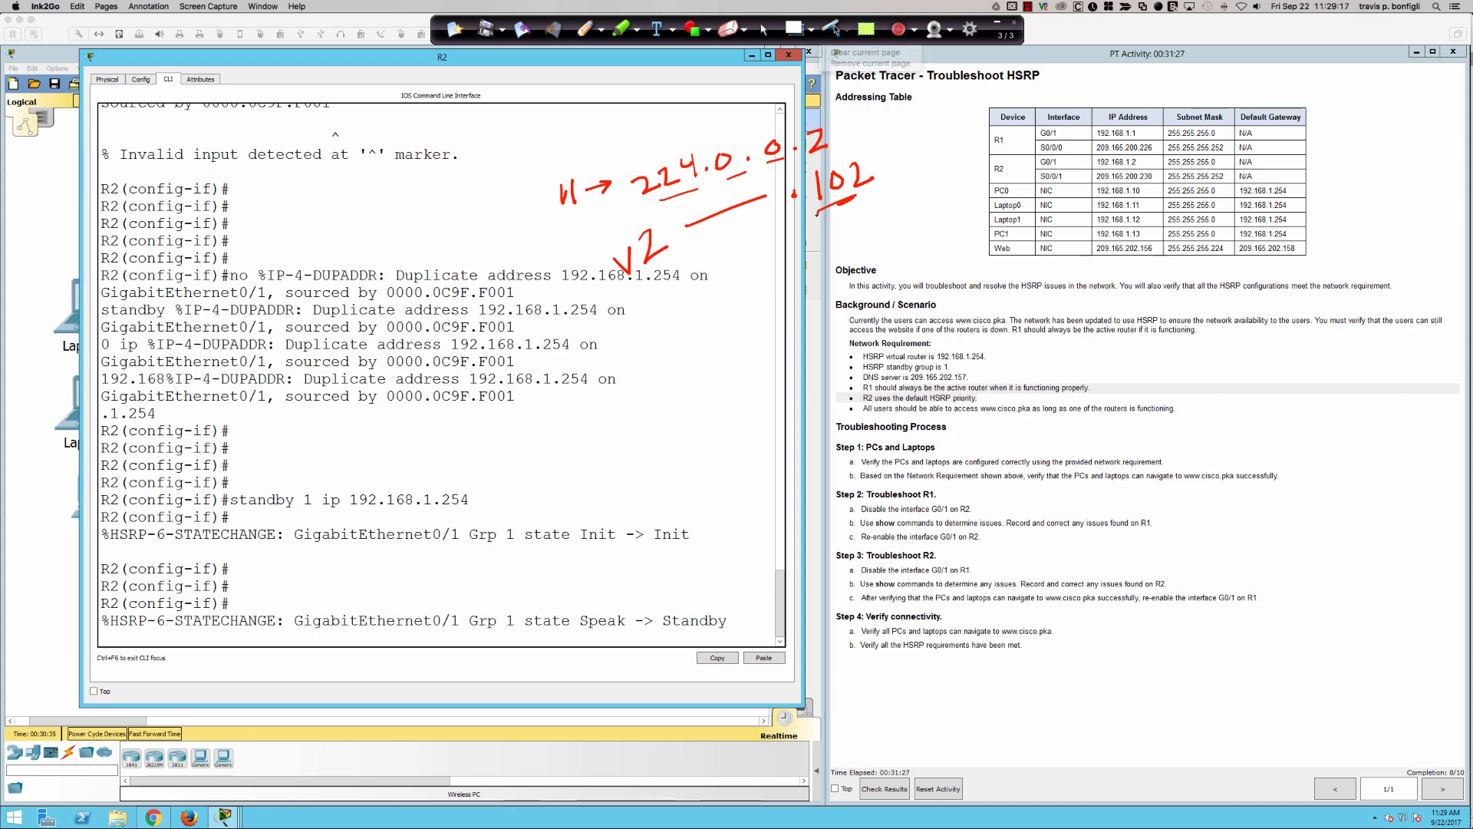
pyautogui.click(832, 29)
pyautogui.click(764, 30)
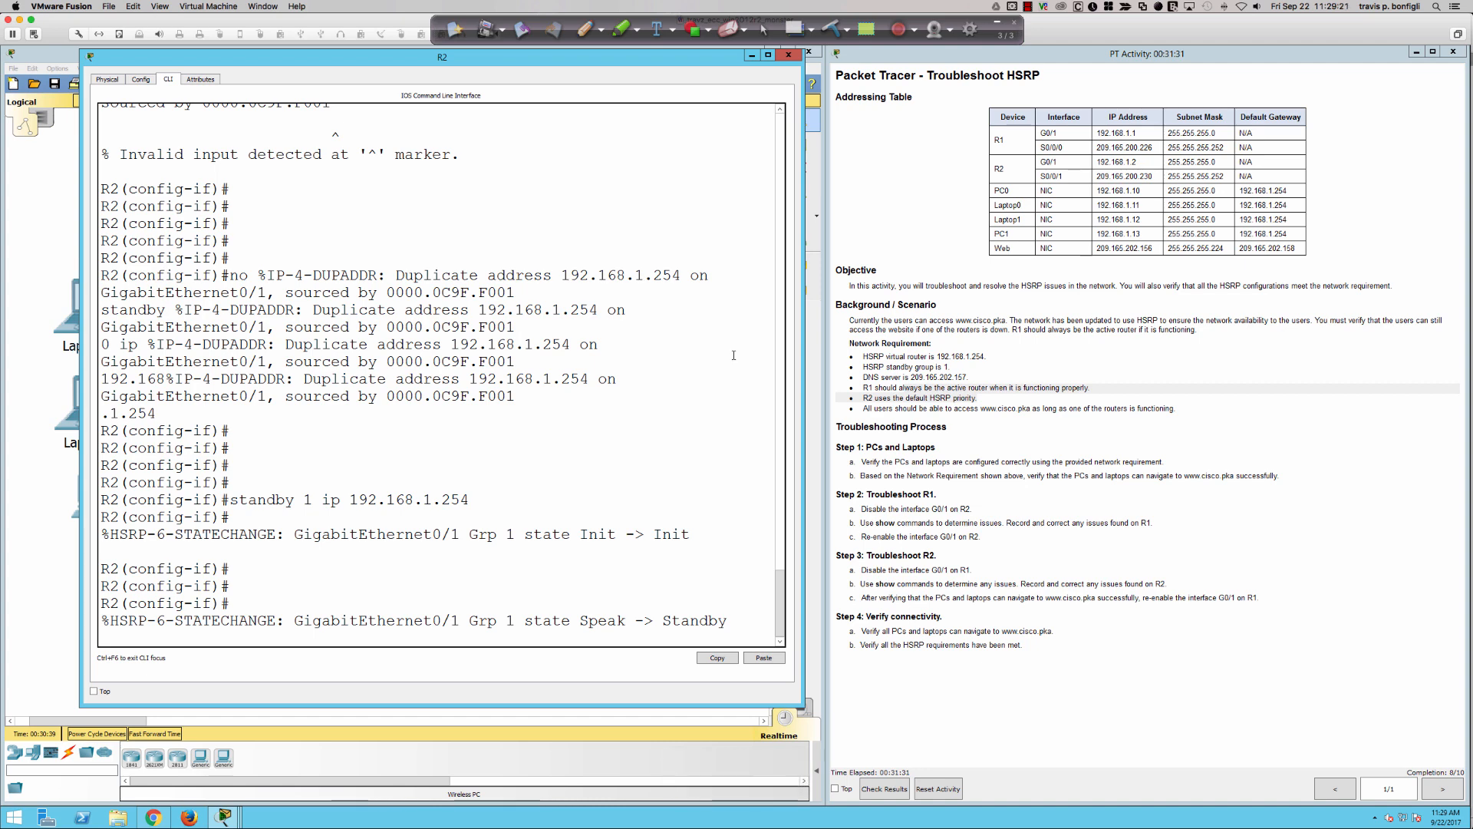
# - Run "do sh run" on R2 and check the standby version and group lines under interface GigabitEthernet0/1
pyautogui.click(695, 408)
pyautogui.press('Return')
pyautogui.press('Return')
pyautogui.press('Return')
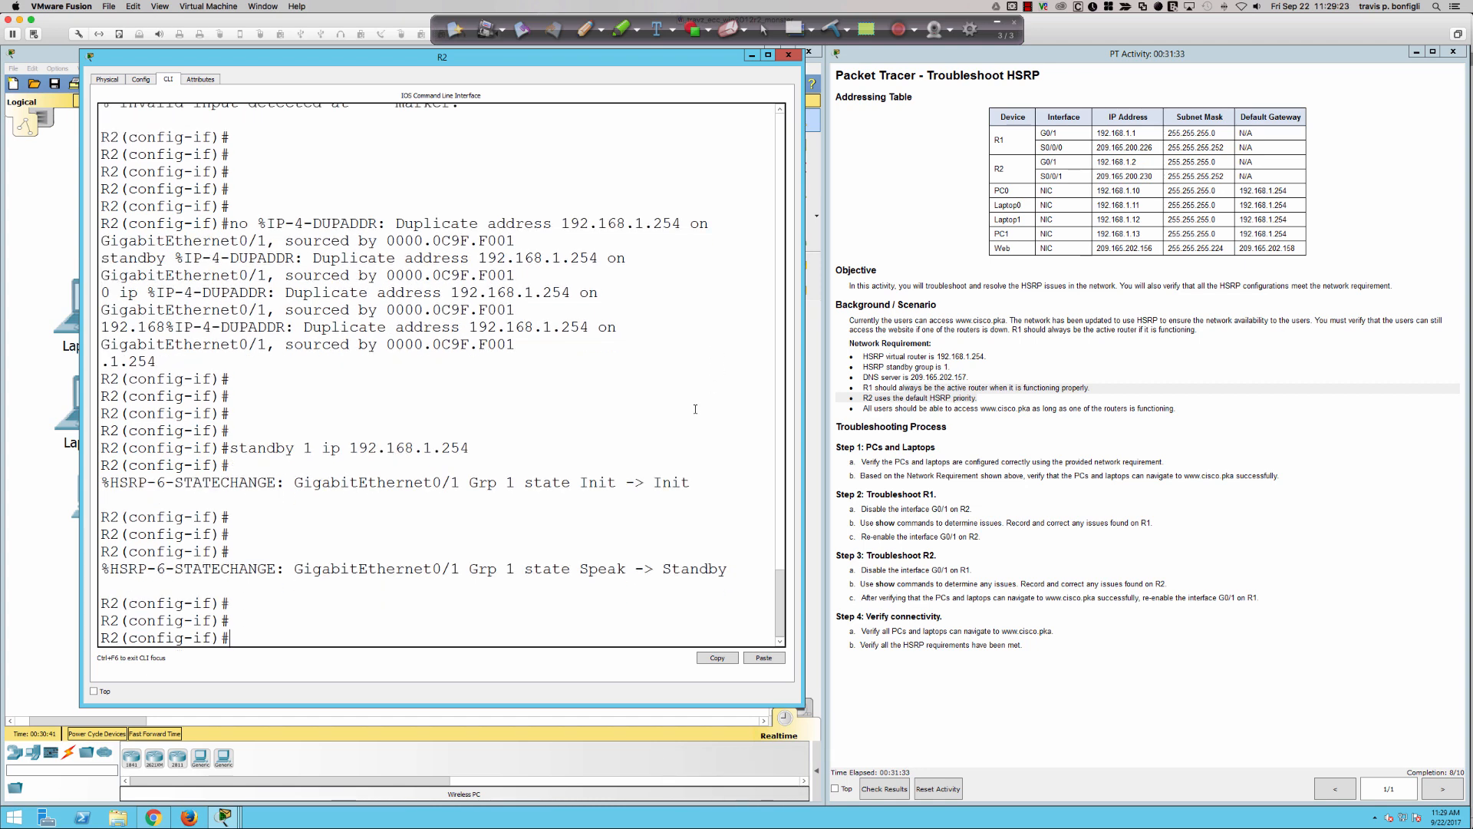
pyautogui.press('Return')
pyautogui.press('Return')
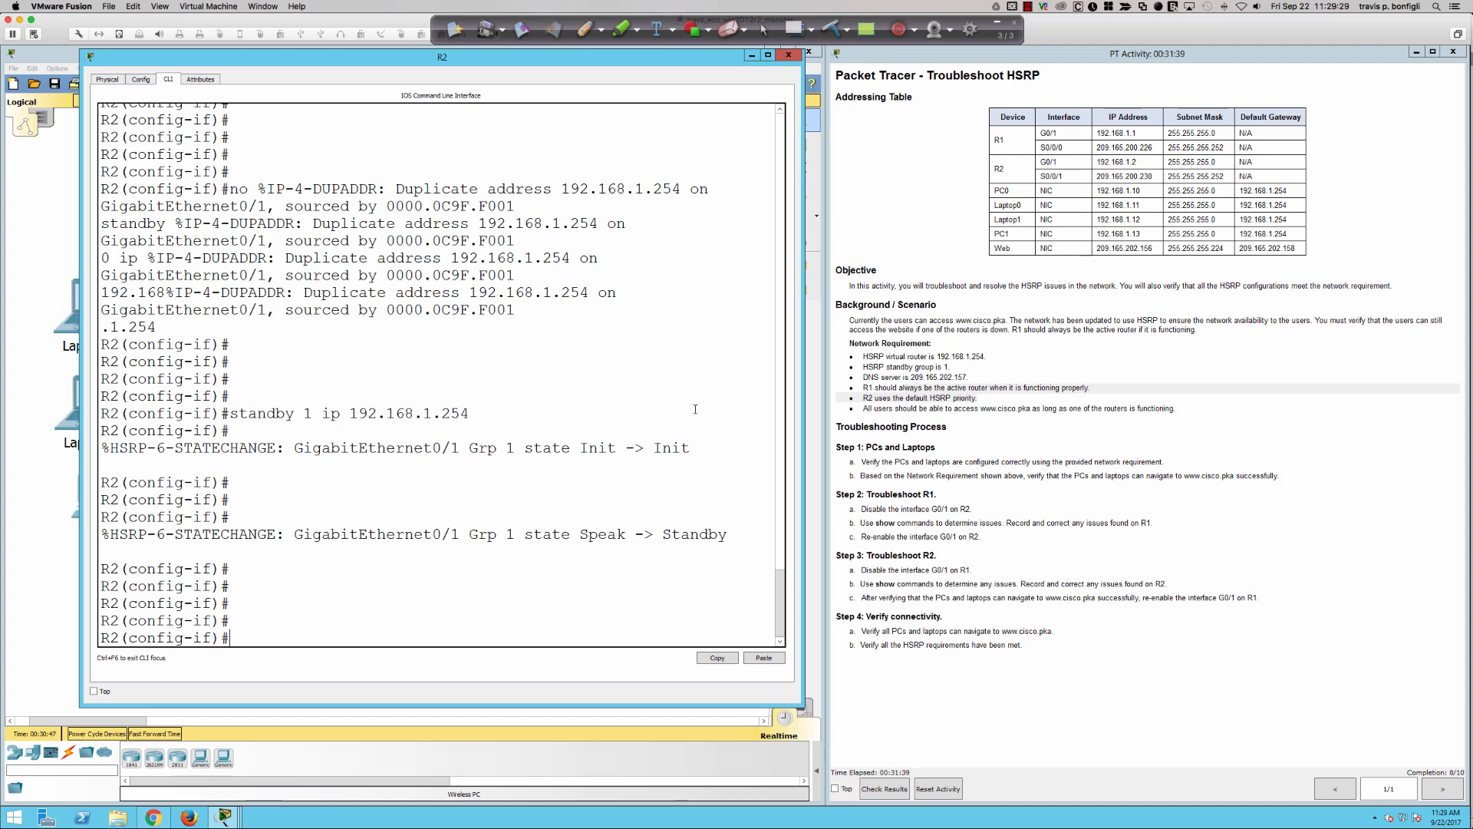
pyautogui.write('do sh run')
pyautogui.press('Return')
pyautogui.press('space')
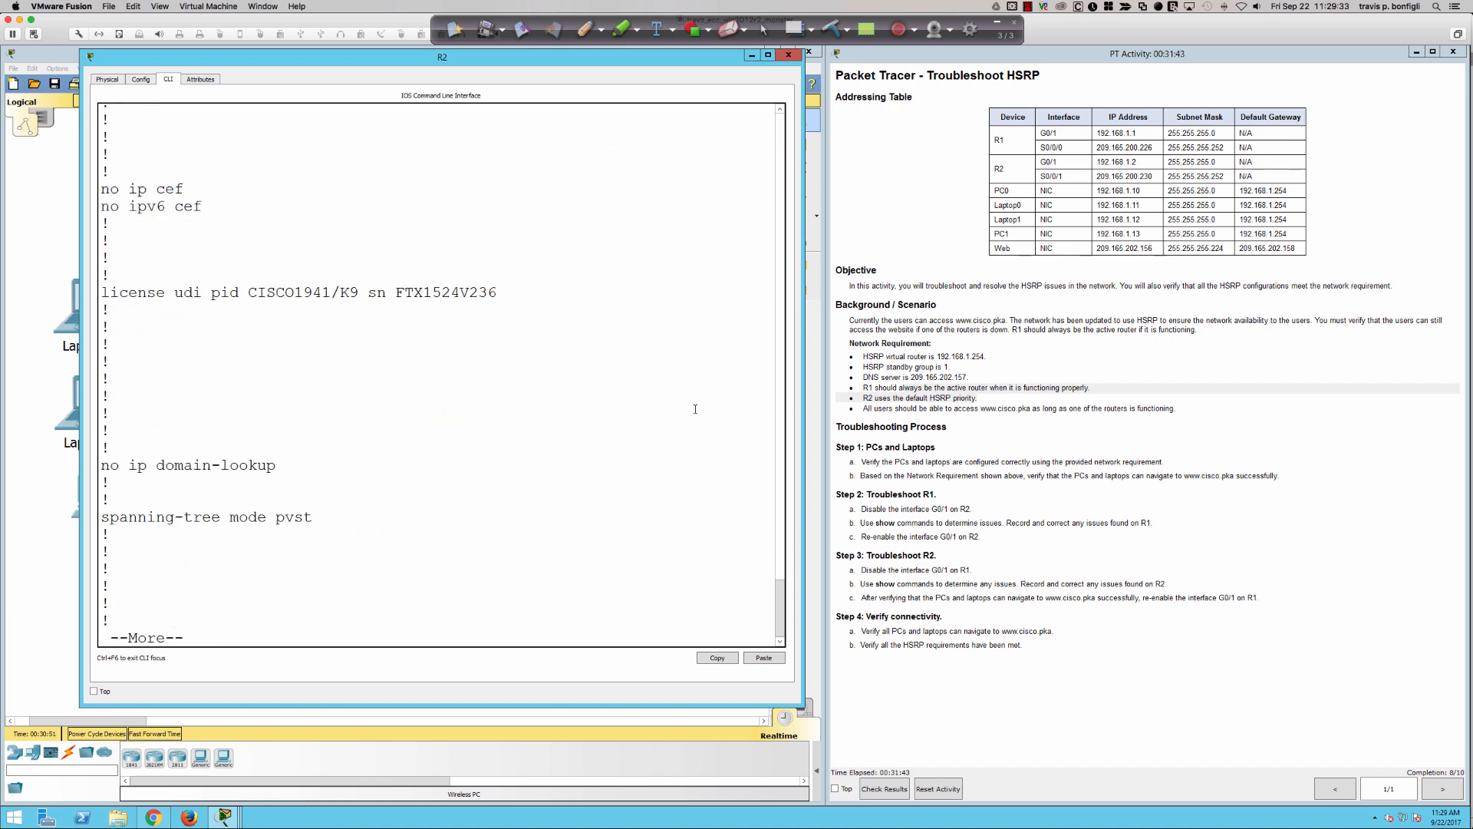
pyautogui.press('space')
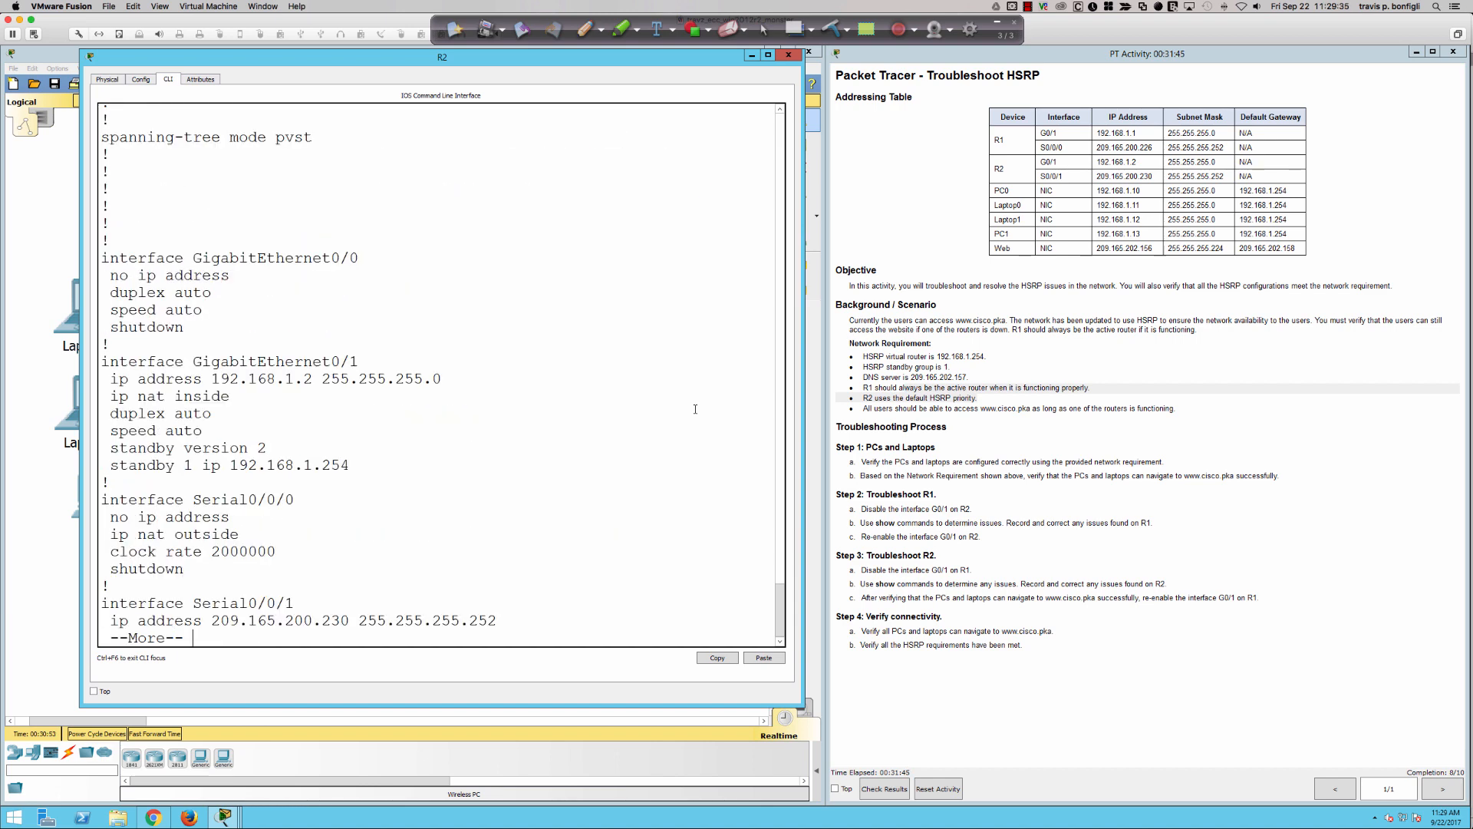
pyautogui.moveTo(1464, 781)
pyautogui.moveTo(363, 459); pyautogui.dragTo(165, 361)
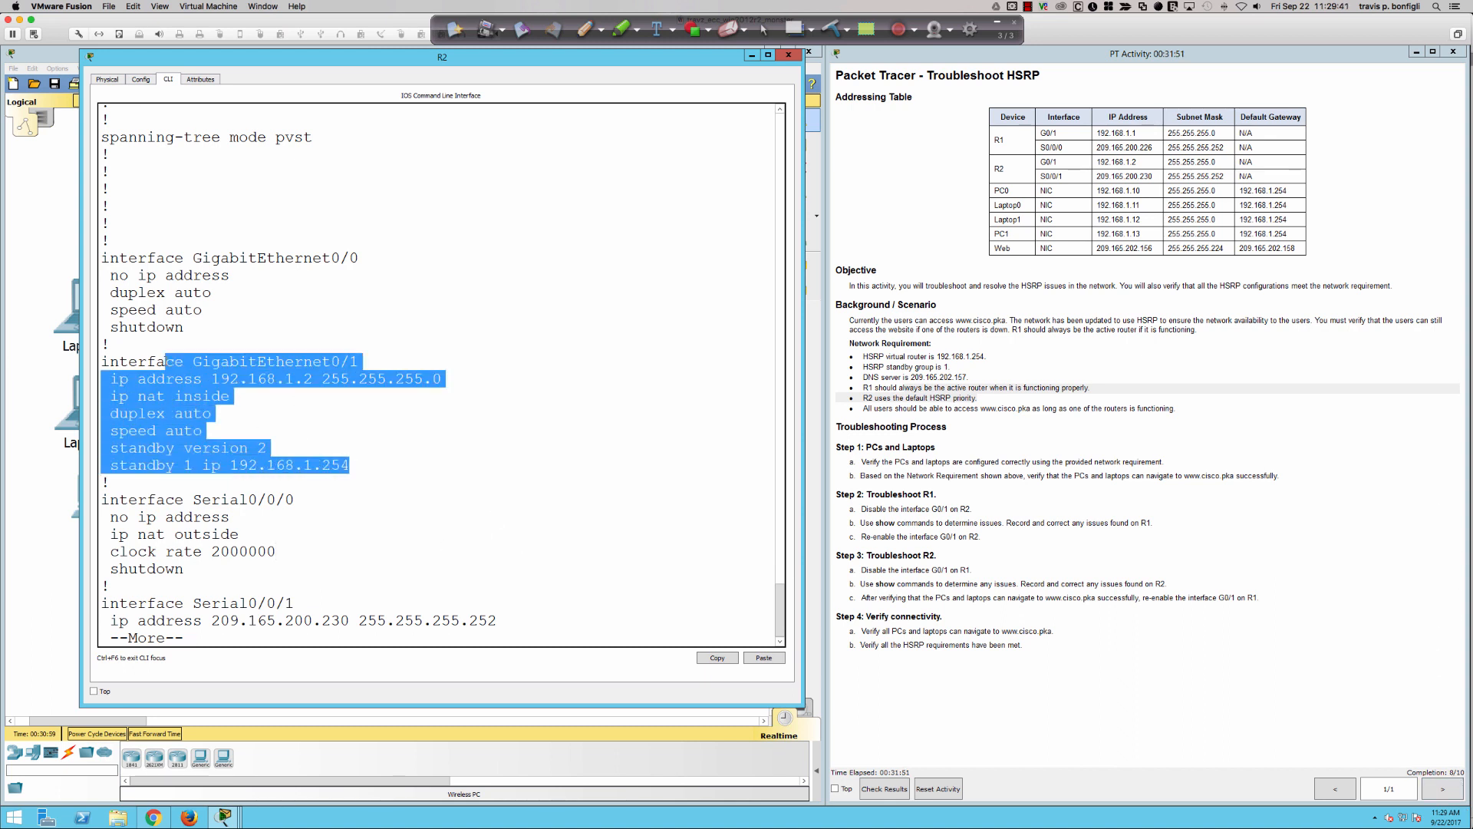
pyautogui.click(418, 458)
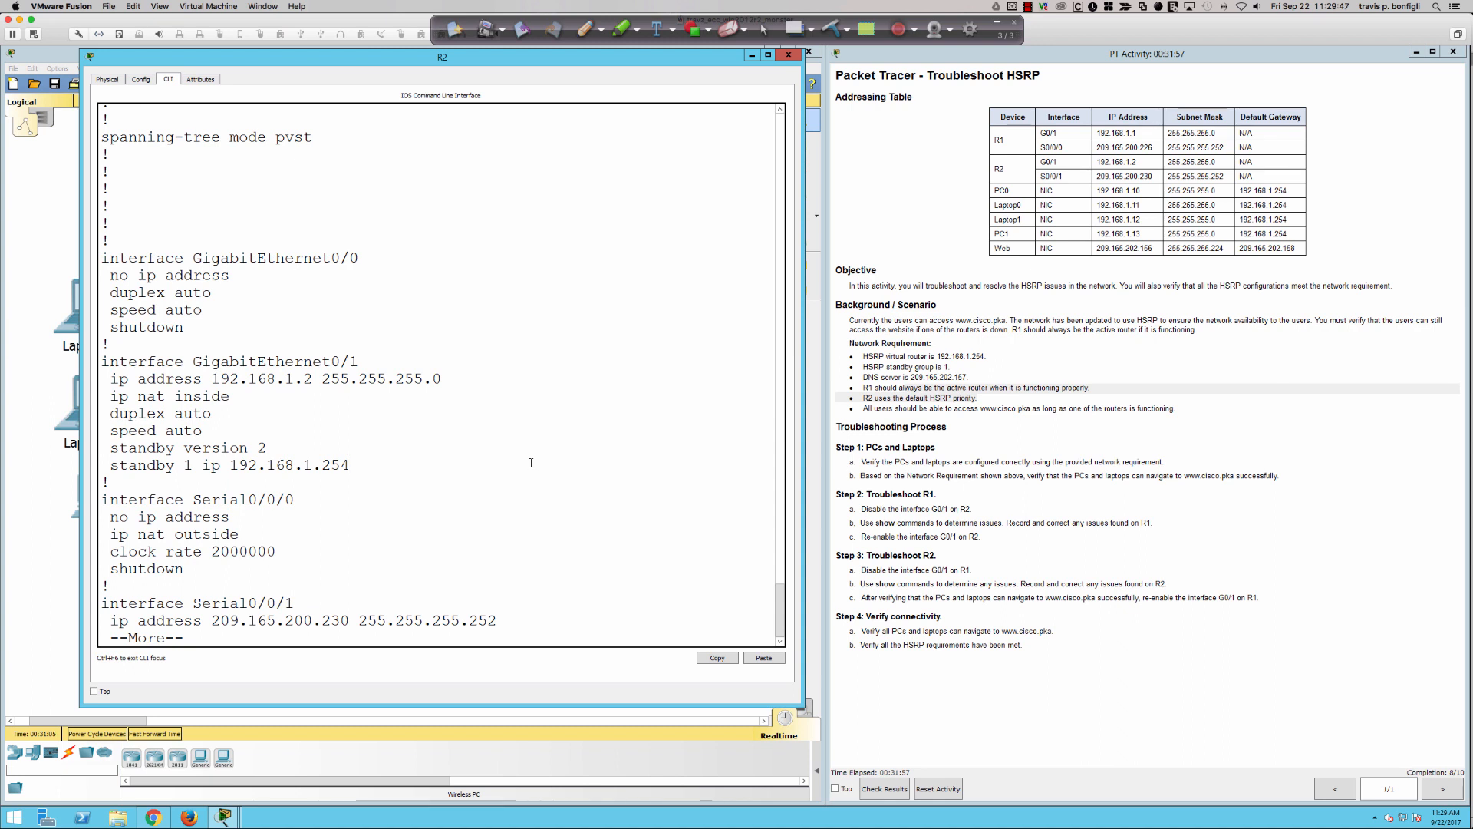
pyautogui.hotkey('ctrl', 'c')
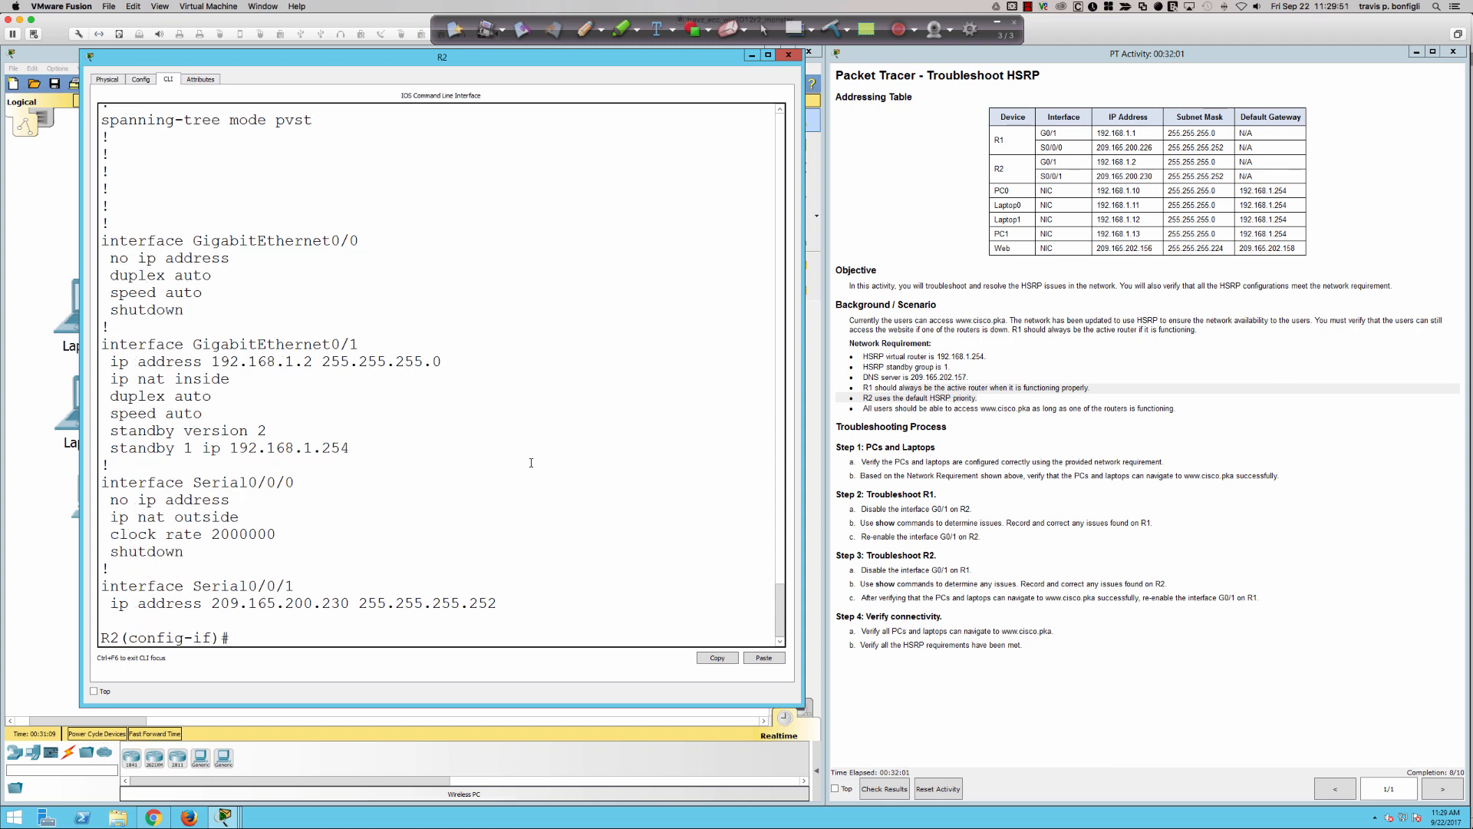
# - Run "do sh standby bri" on R2 and widen the CLI window so each table row fits on one line
pyautogui.write('do sh standby bri')
pyautogui.press('Return')
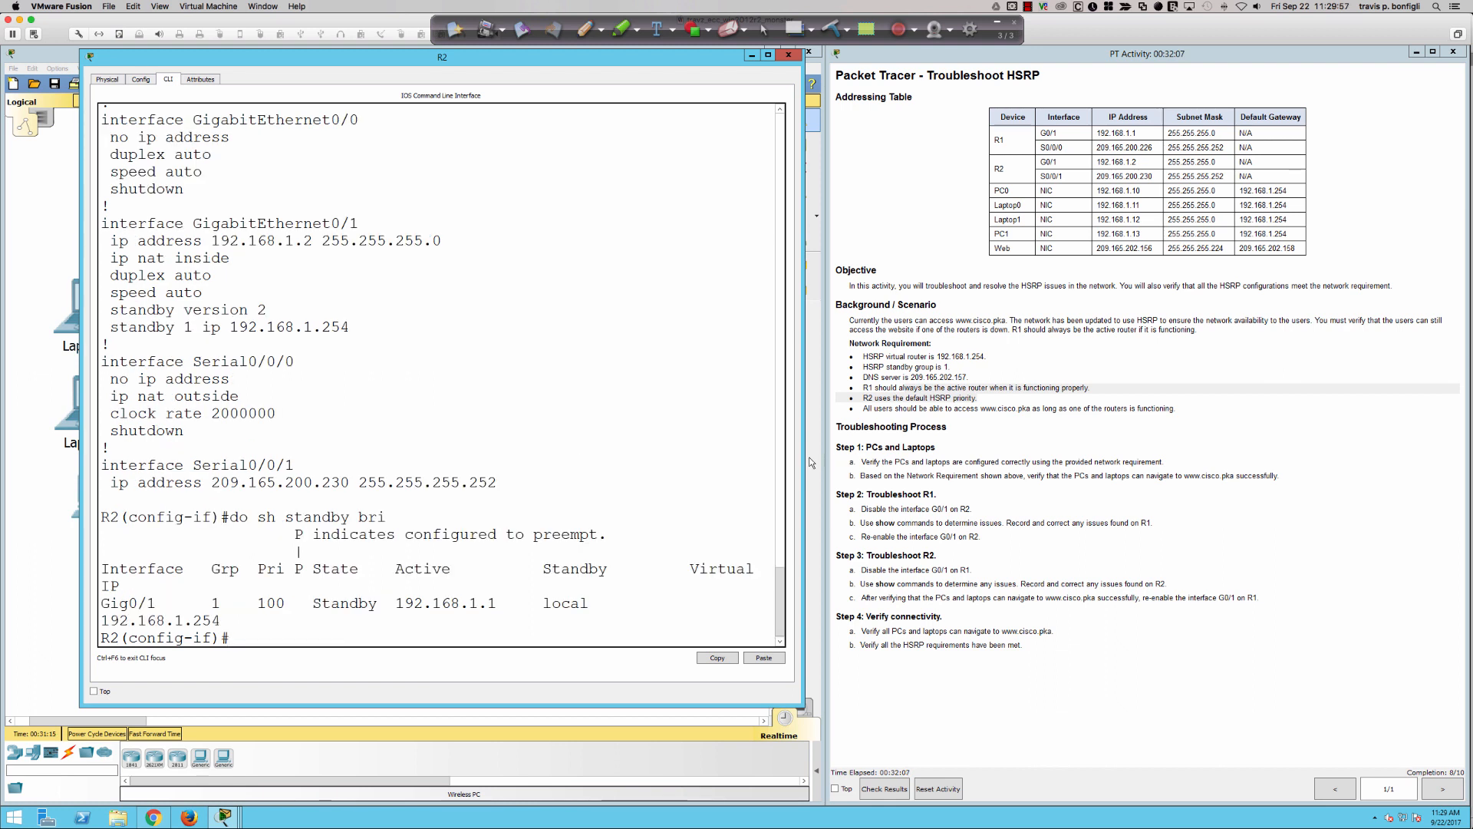
pyautogui.moveTo(805, 462); pyautogui.dragTo(912, 457)
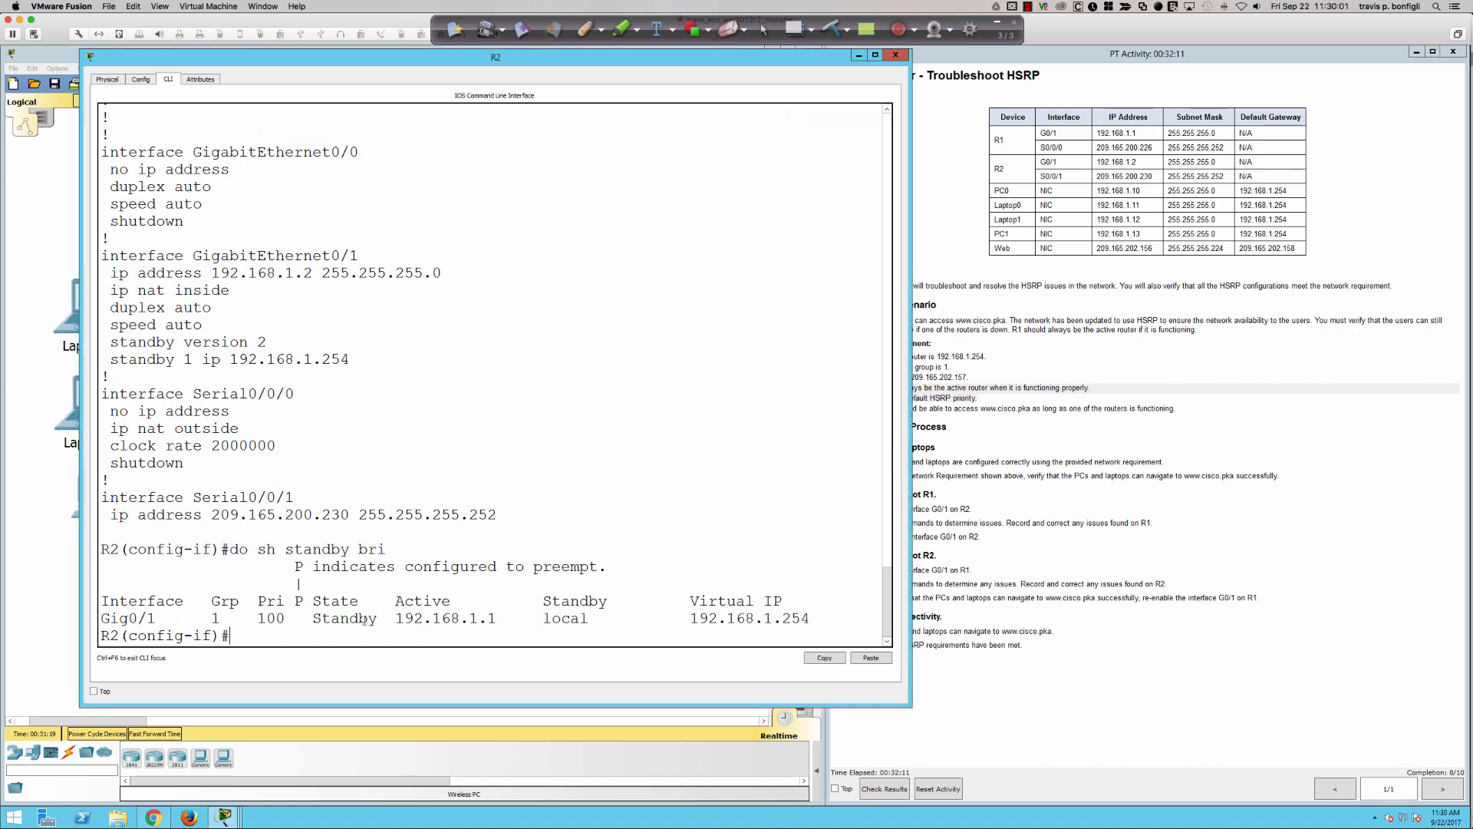
# - Examine the active router and virtual IP in R2's standby brief table alongside the IP address configured on GigabitEthernet0/1
pyautogui.moveTo(395, 620); pyautogui.dragTo(499, 620)
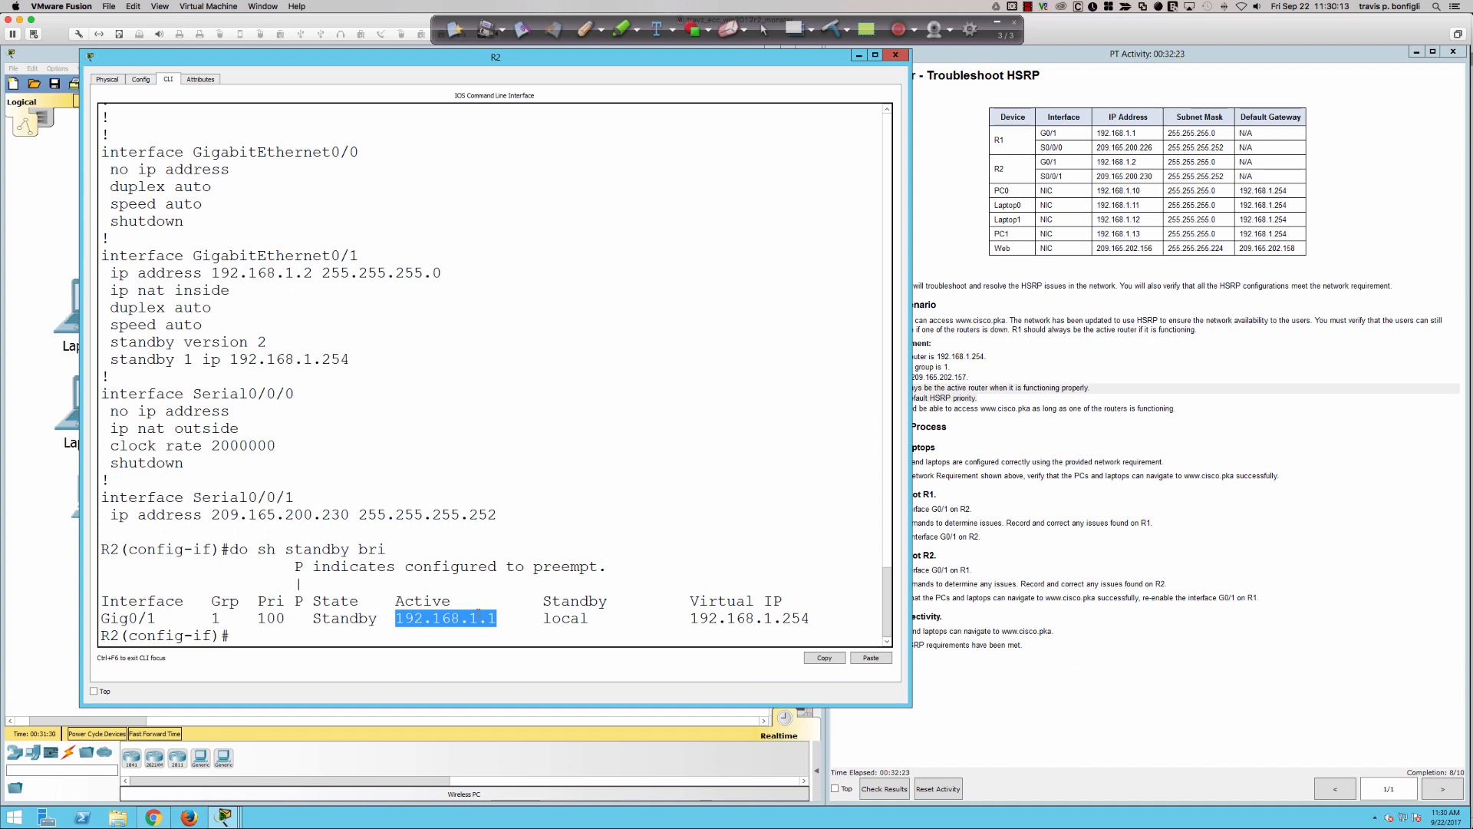
pyautogui.moveTo(201, 273); pyautogui.dragTo(452, 277)
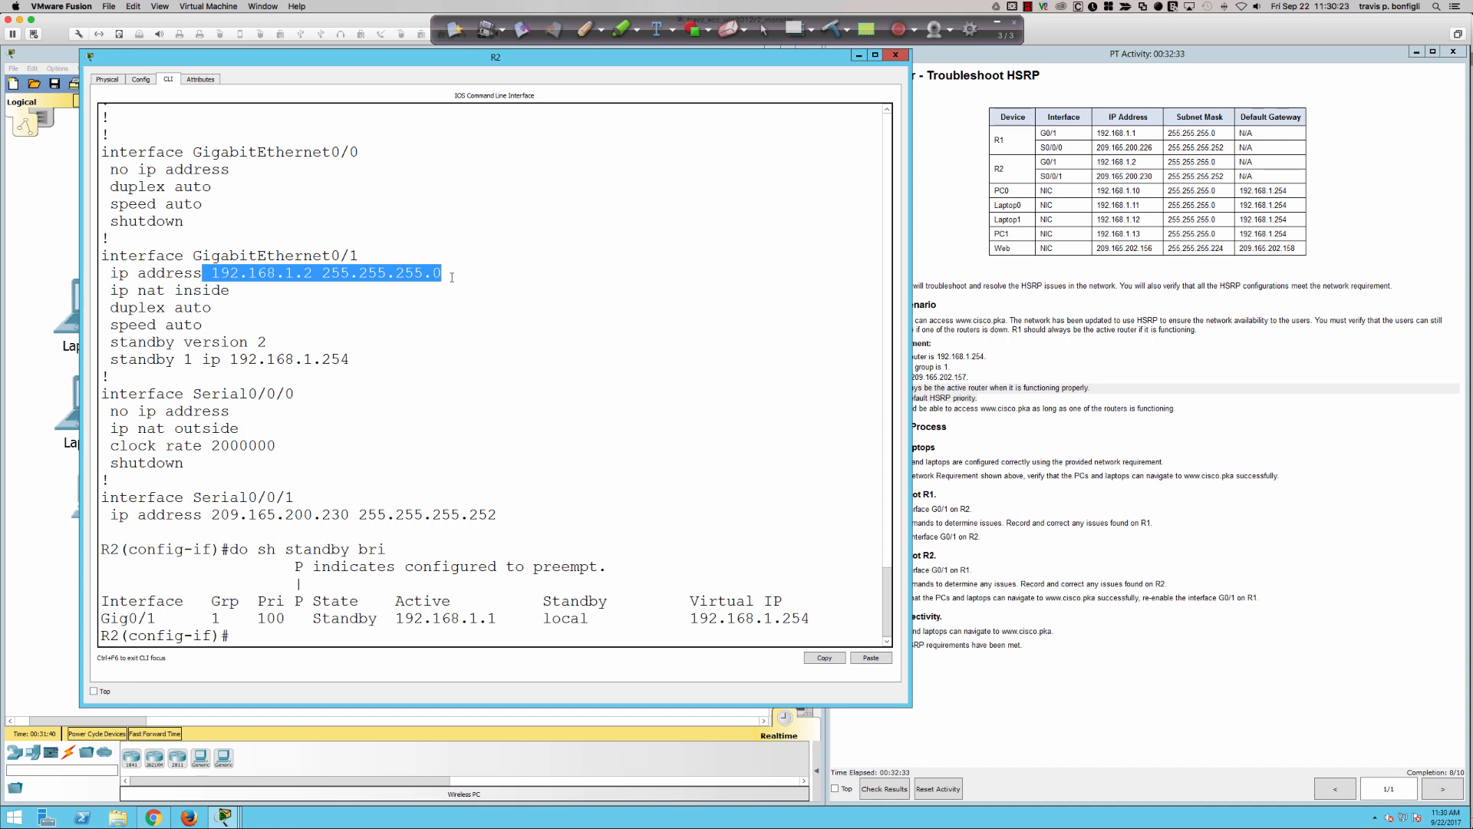
pyautogui.moveTo(672, 619); pyautogui.dragTo(836, 614)
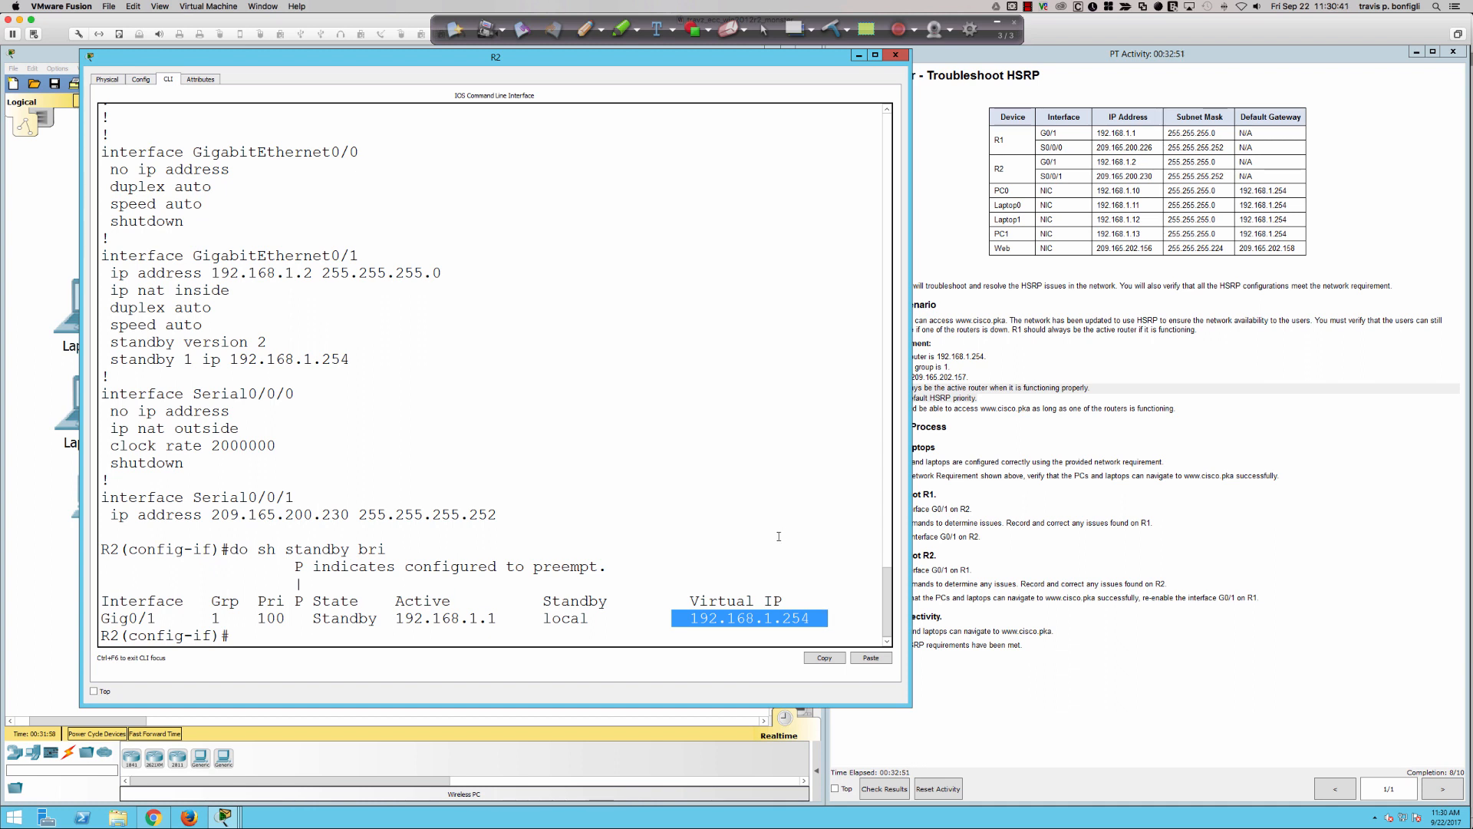
pyautogui.moveTo(496, 619); pyautogui.dragTo(394, 616)
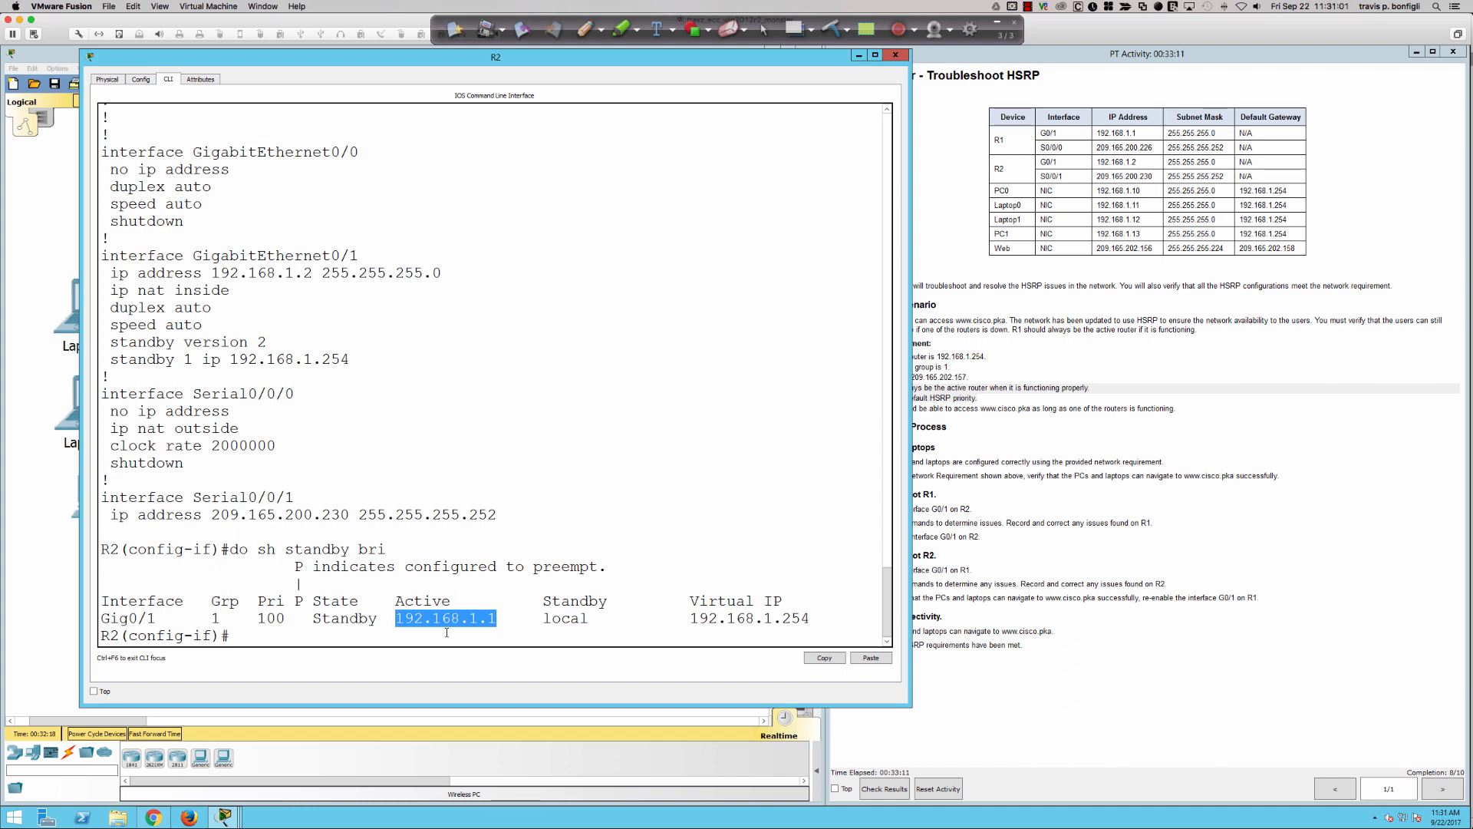
pyautogui.moveTo(677, 596); pyautogui.dragTo(822, 622)
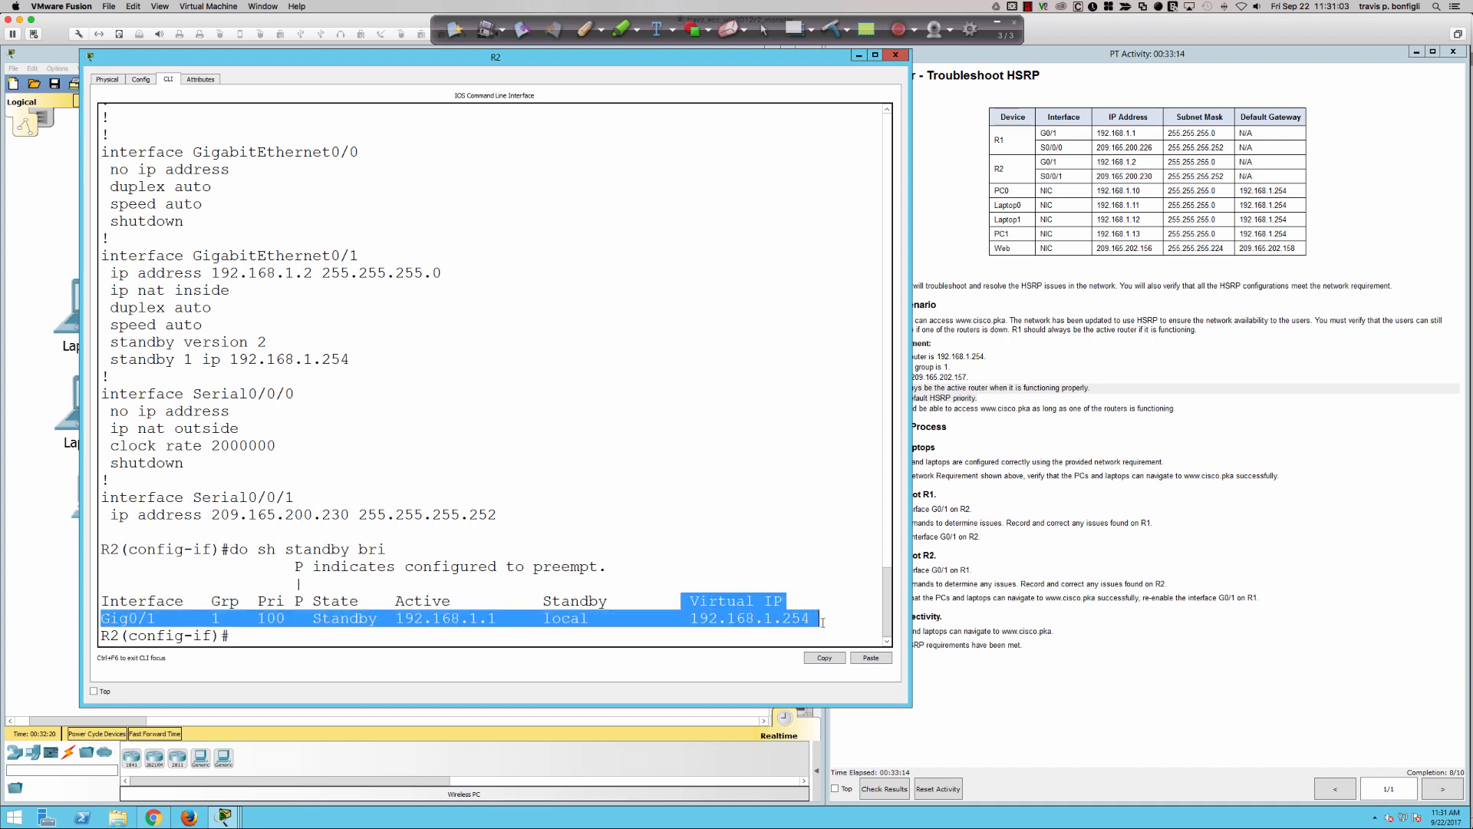
pyautogui.click(643, 587)
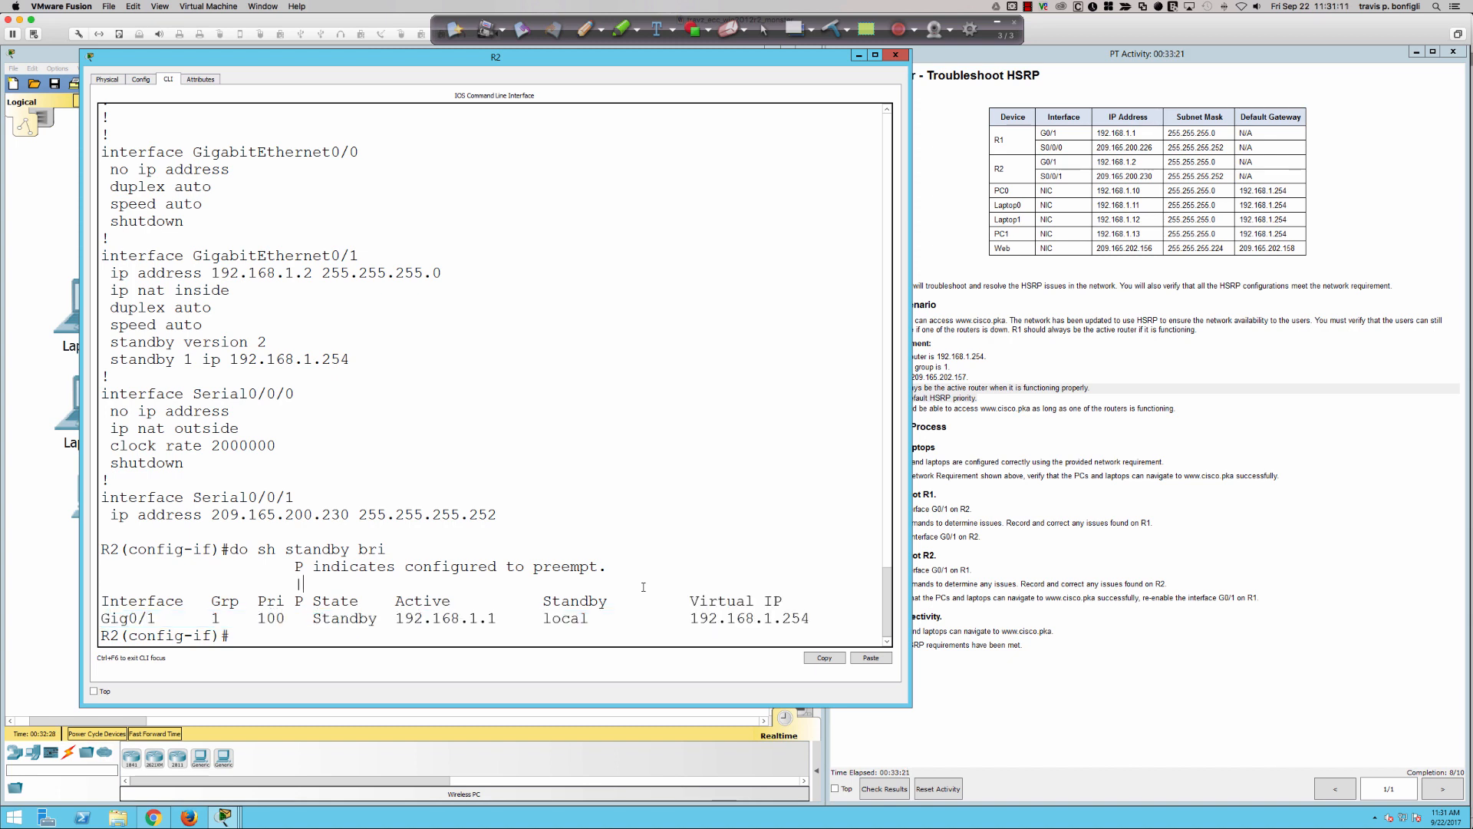
# - Enable preemption for HSRP group 1 on R2's g0/1 with "standby 1 preempt" and review the activity's network requirements
pyautogui.press('Return')
pyautogui.press('Return')
pyautogui.press('Return')
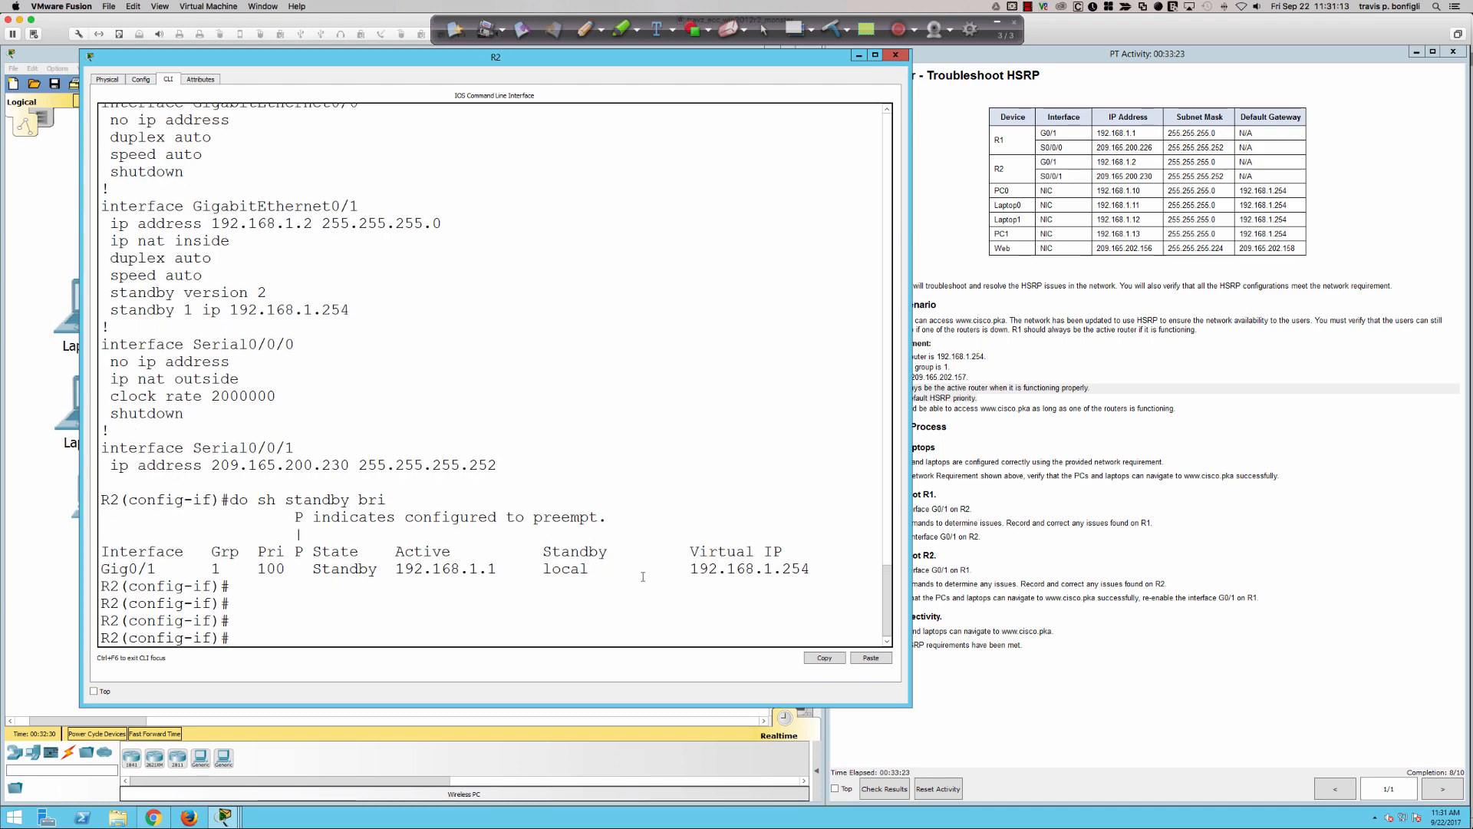
pyautogui.write('stn')
pyautogui.press('BackSpace')
pyautogui.write('a')
pyautogui.press('Tab')
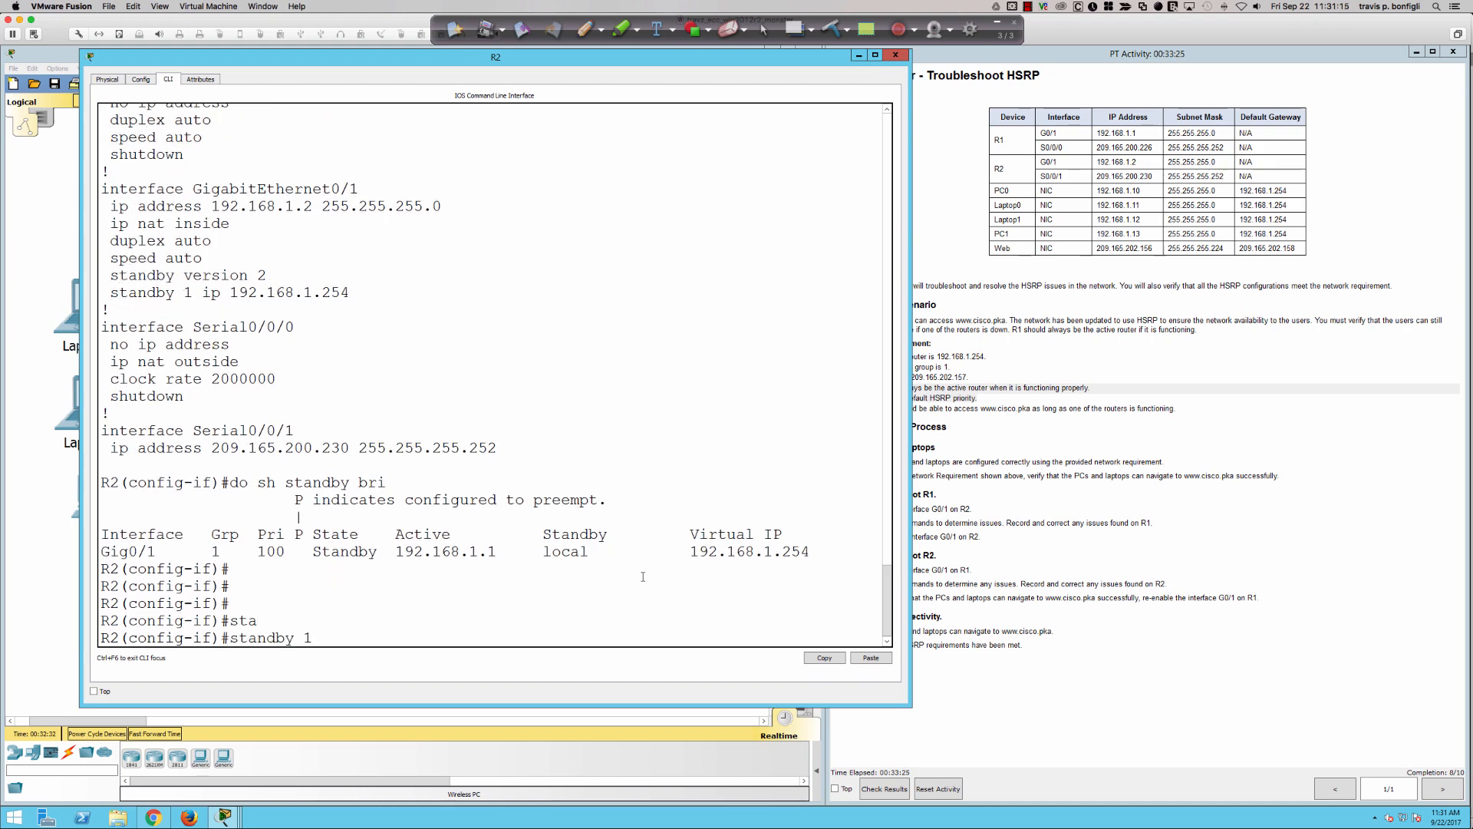
pyautogui.write('1 pre')
pyautogui.press('Tab')
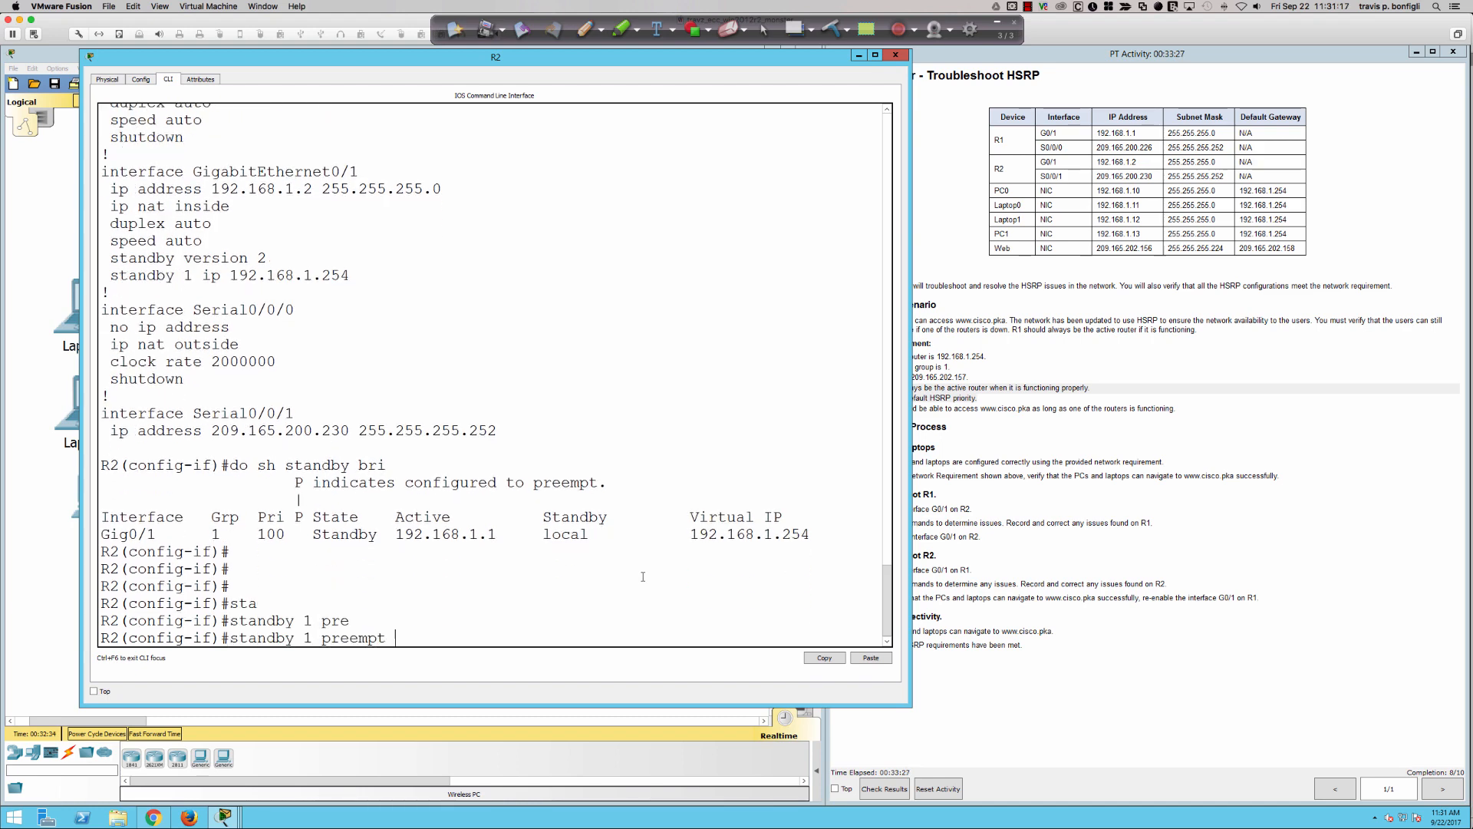
pyautogui.press('Return')
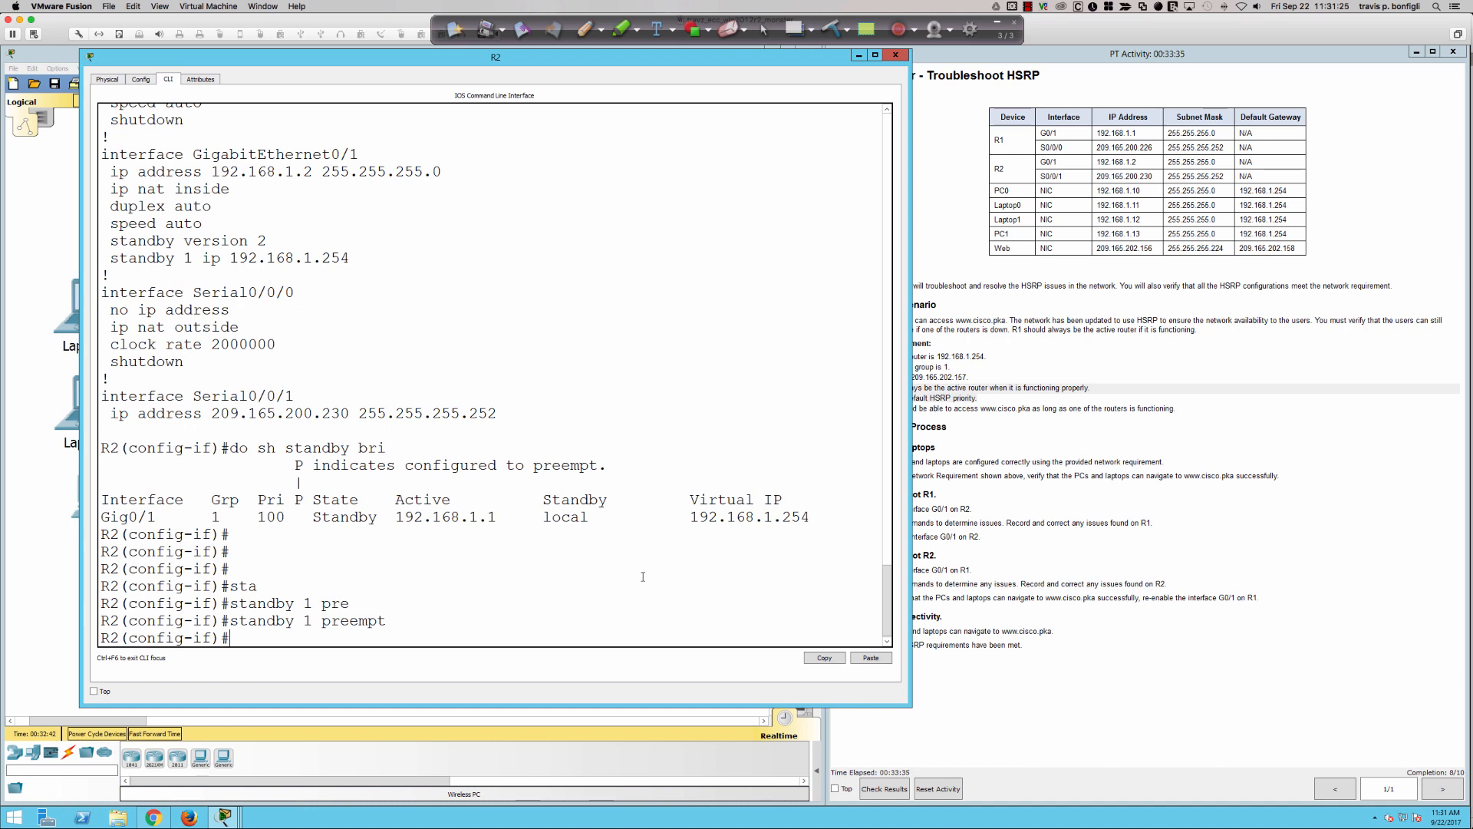
pyautogui.click(990, 435)
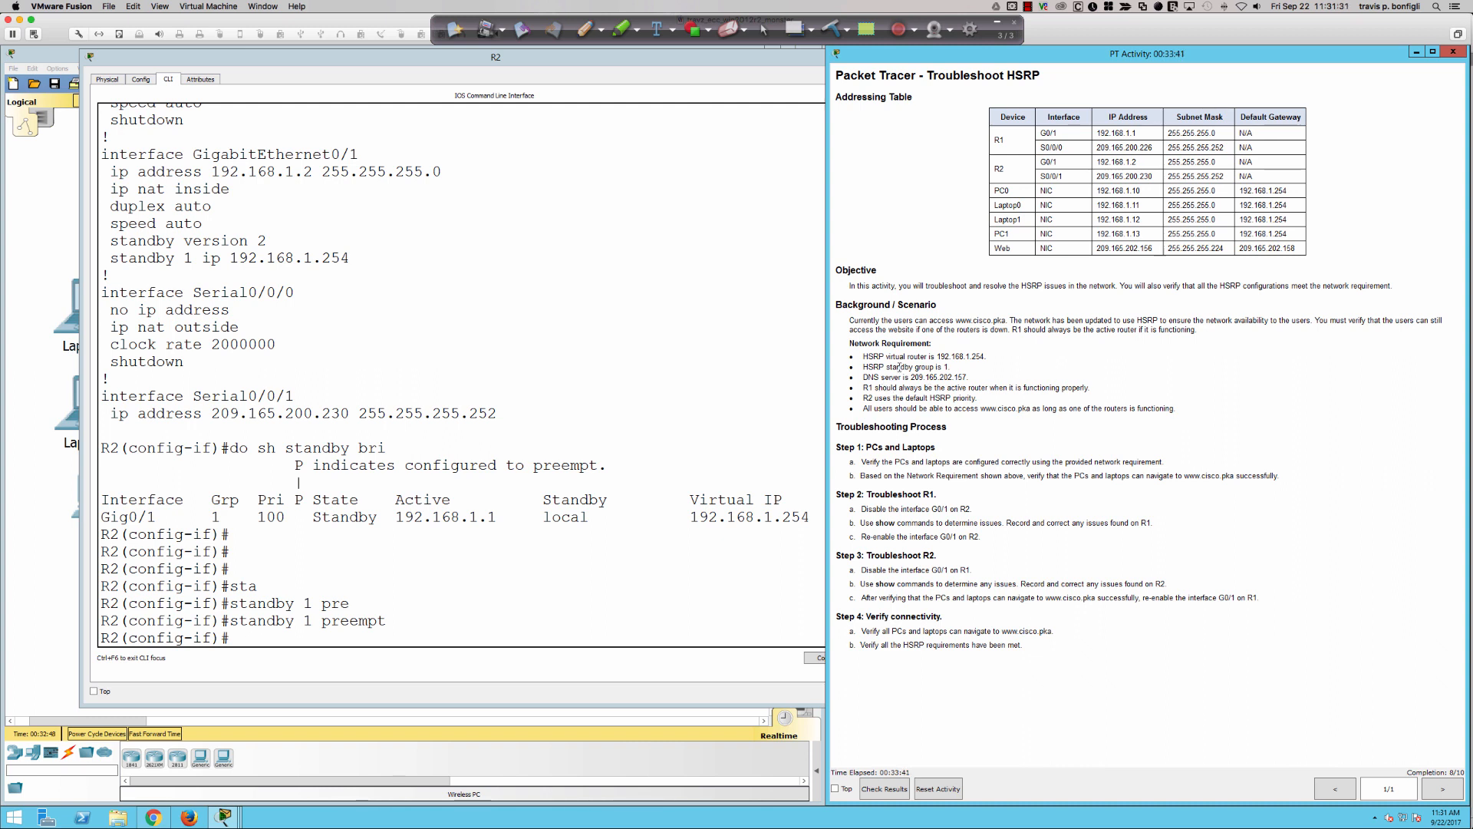
pyautogui.click(550, 504)
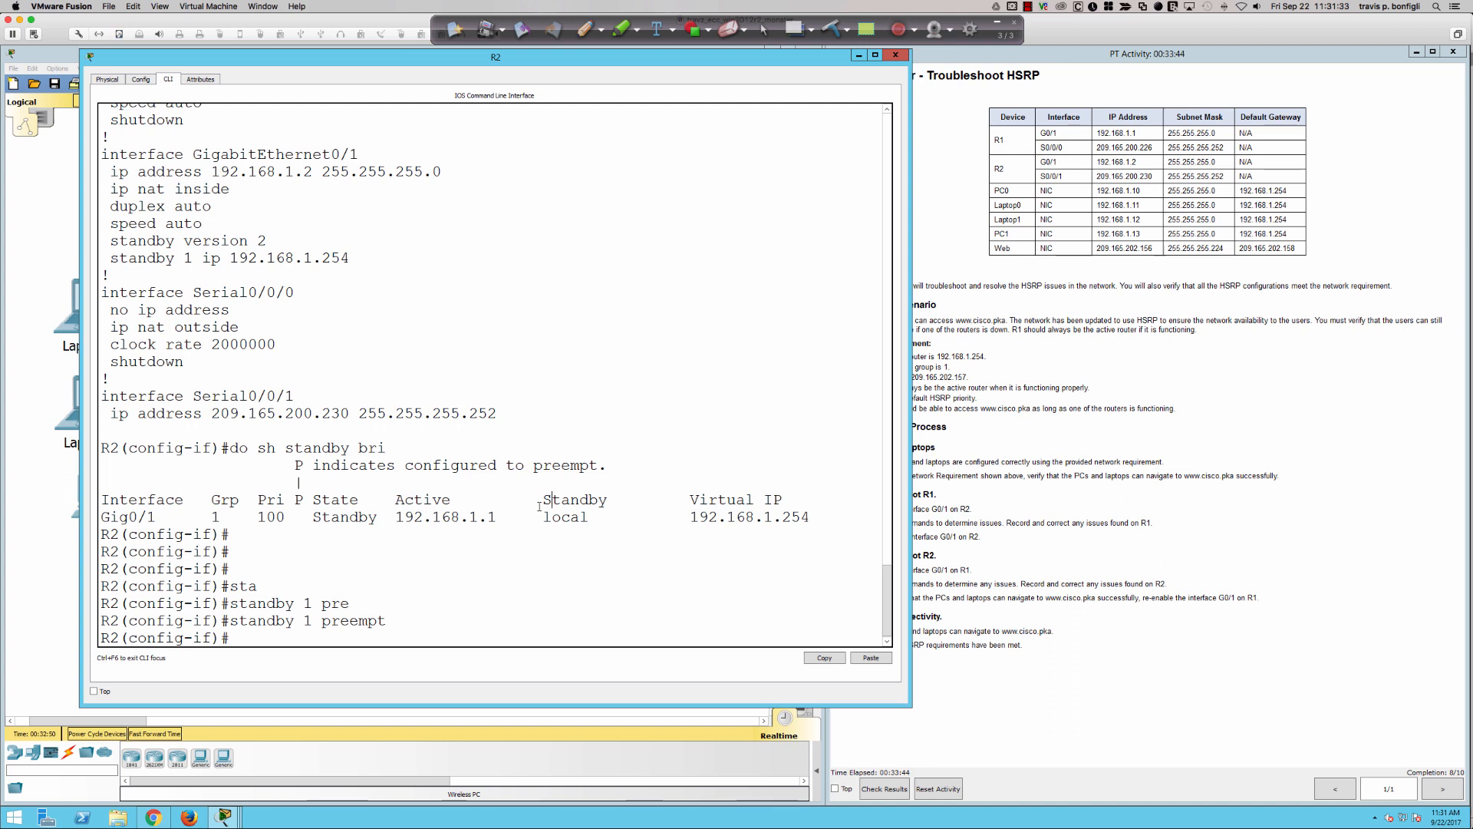
# - Return to the topology and open switch S3's command line, widening its window so the messages fit on one line
pyautogui.click(43, 396)
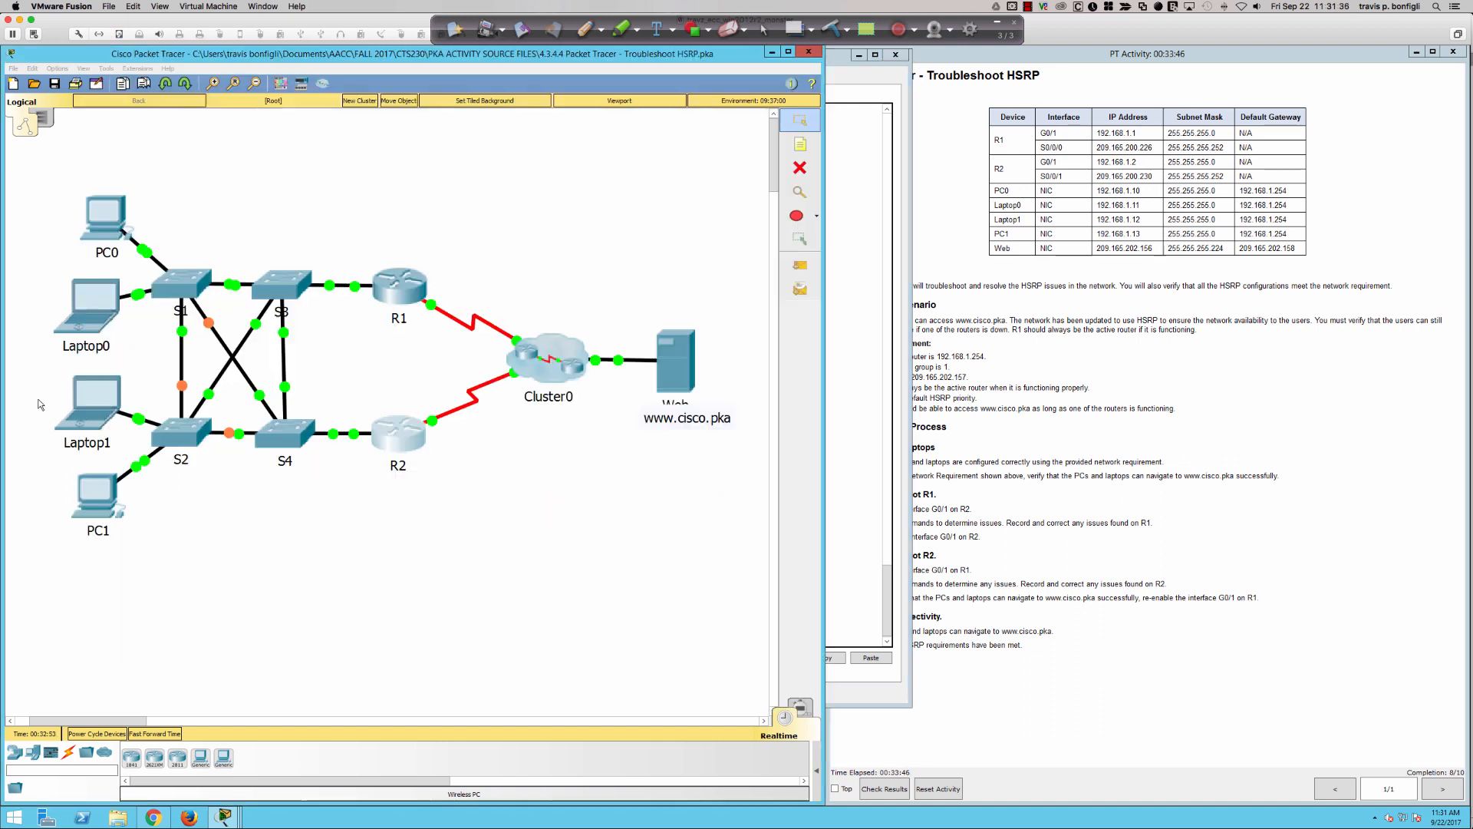
pyautogui.click(108, 224)
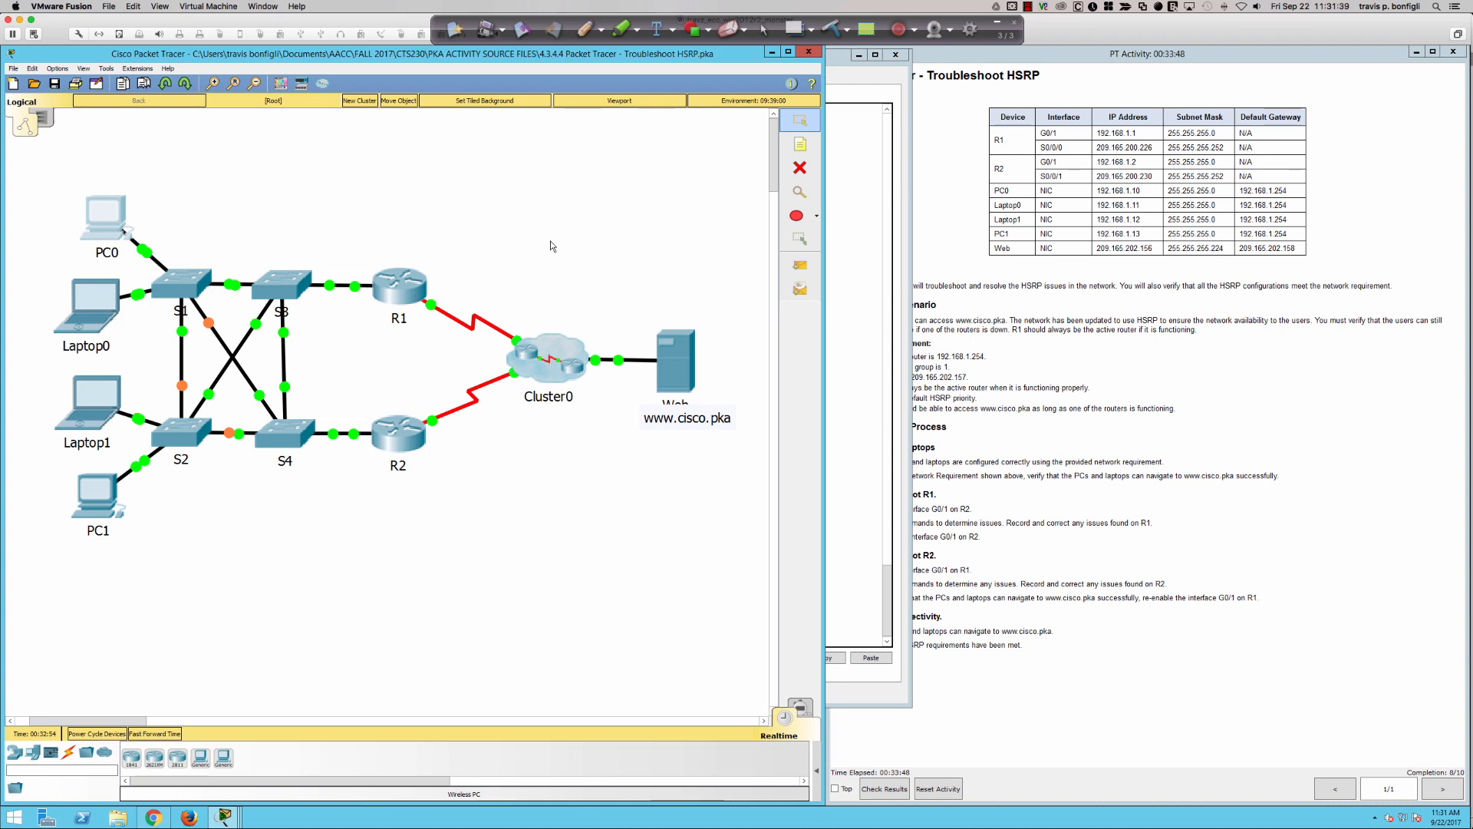
pyautogui.click(281, 283)
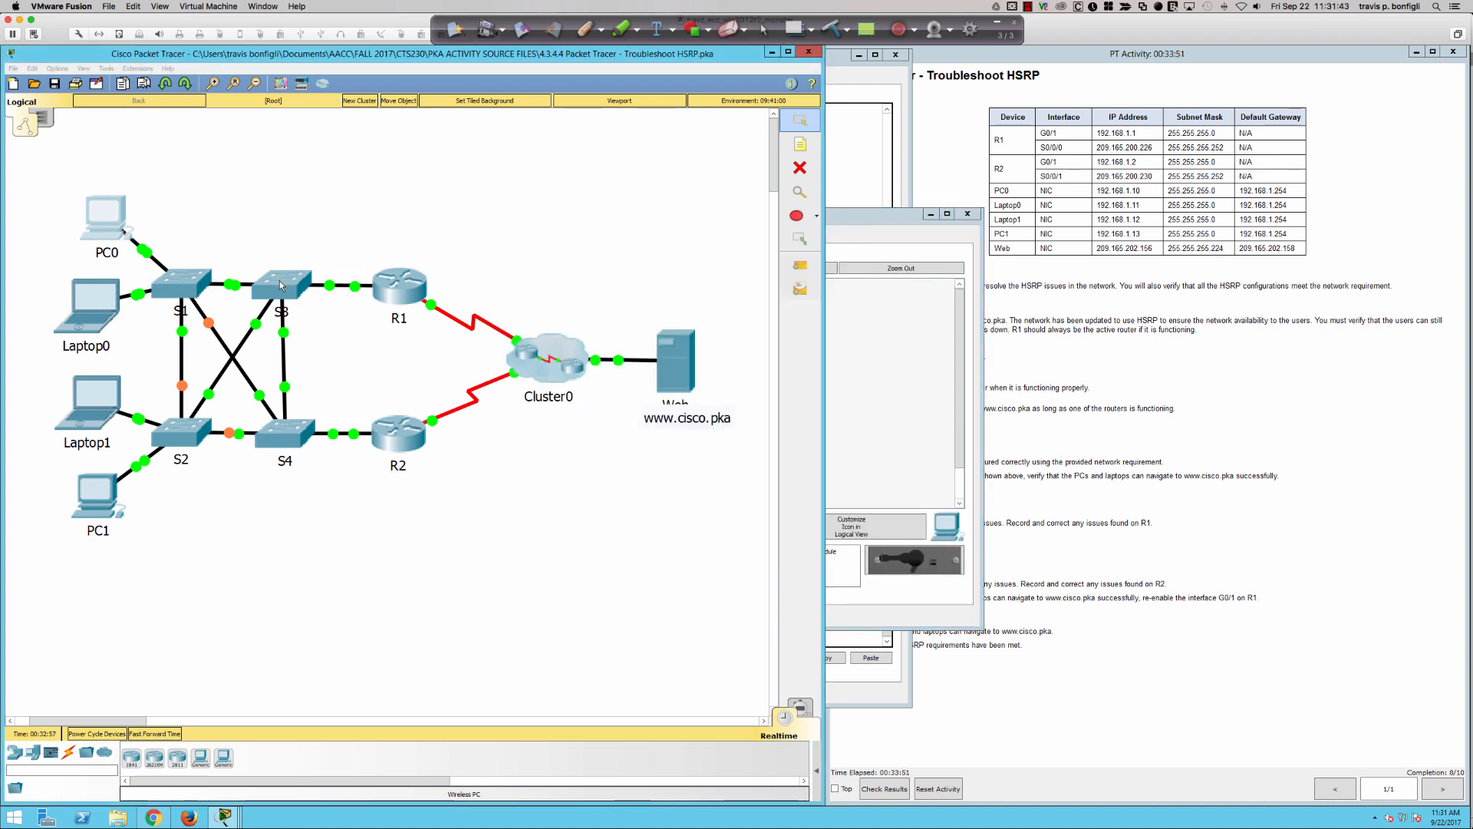
pyautogui.click(281, 284)
pyautogui.click(666, 279)
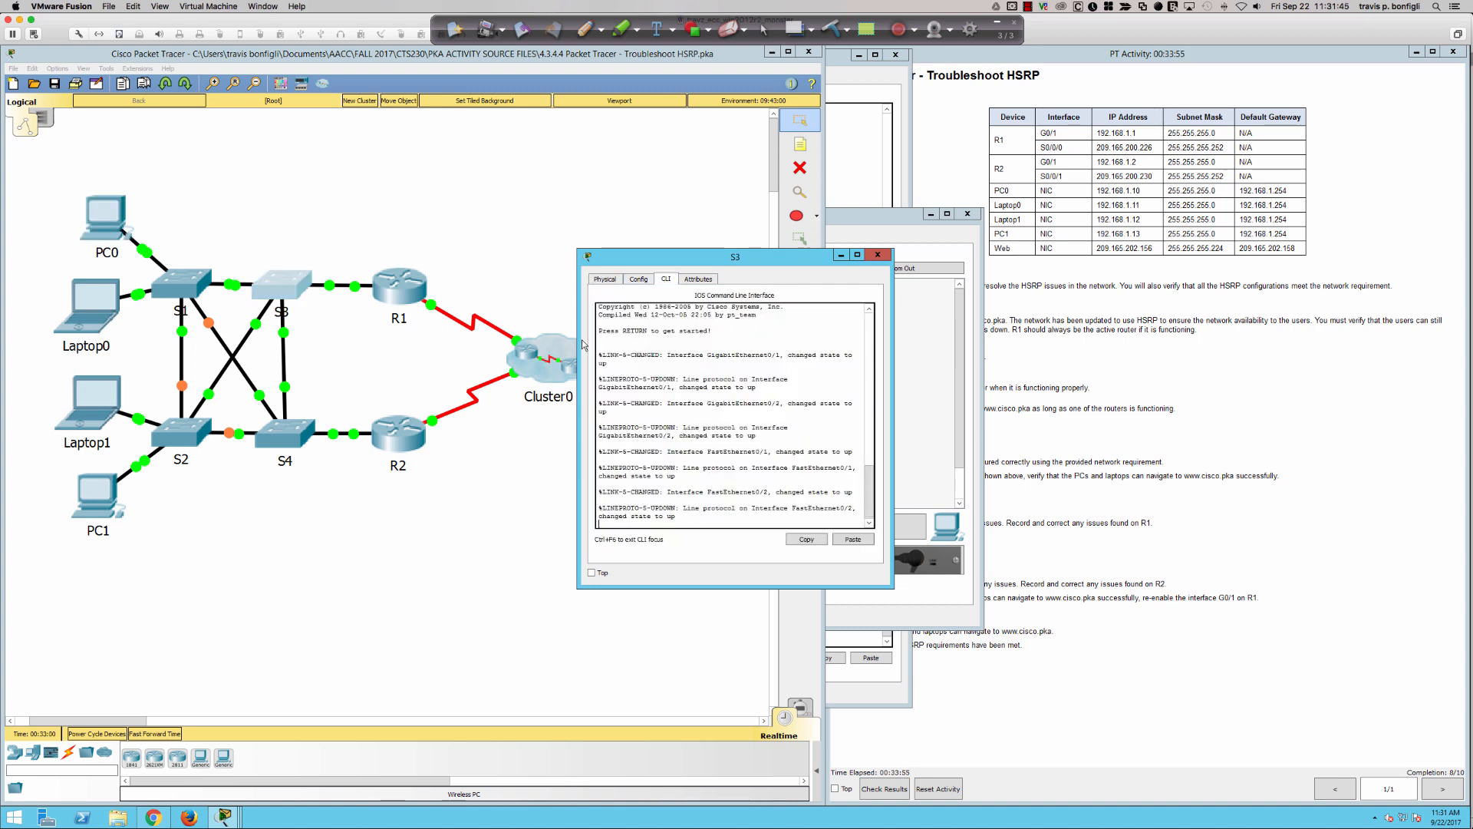
pyautogui.click(265, 291)
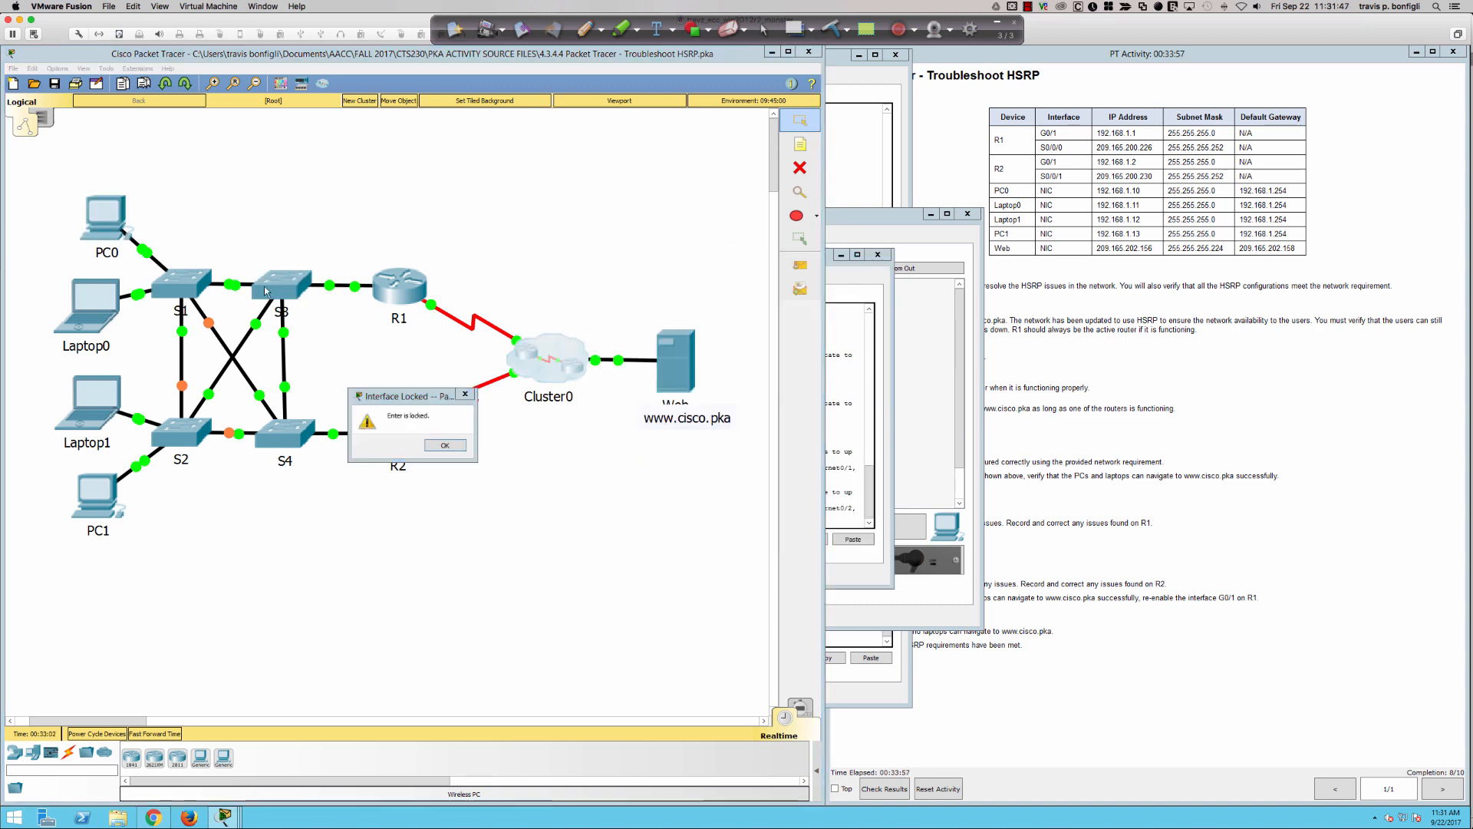
pyautogui.click(443, 445)
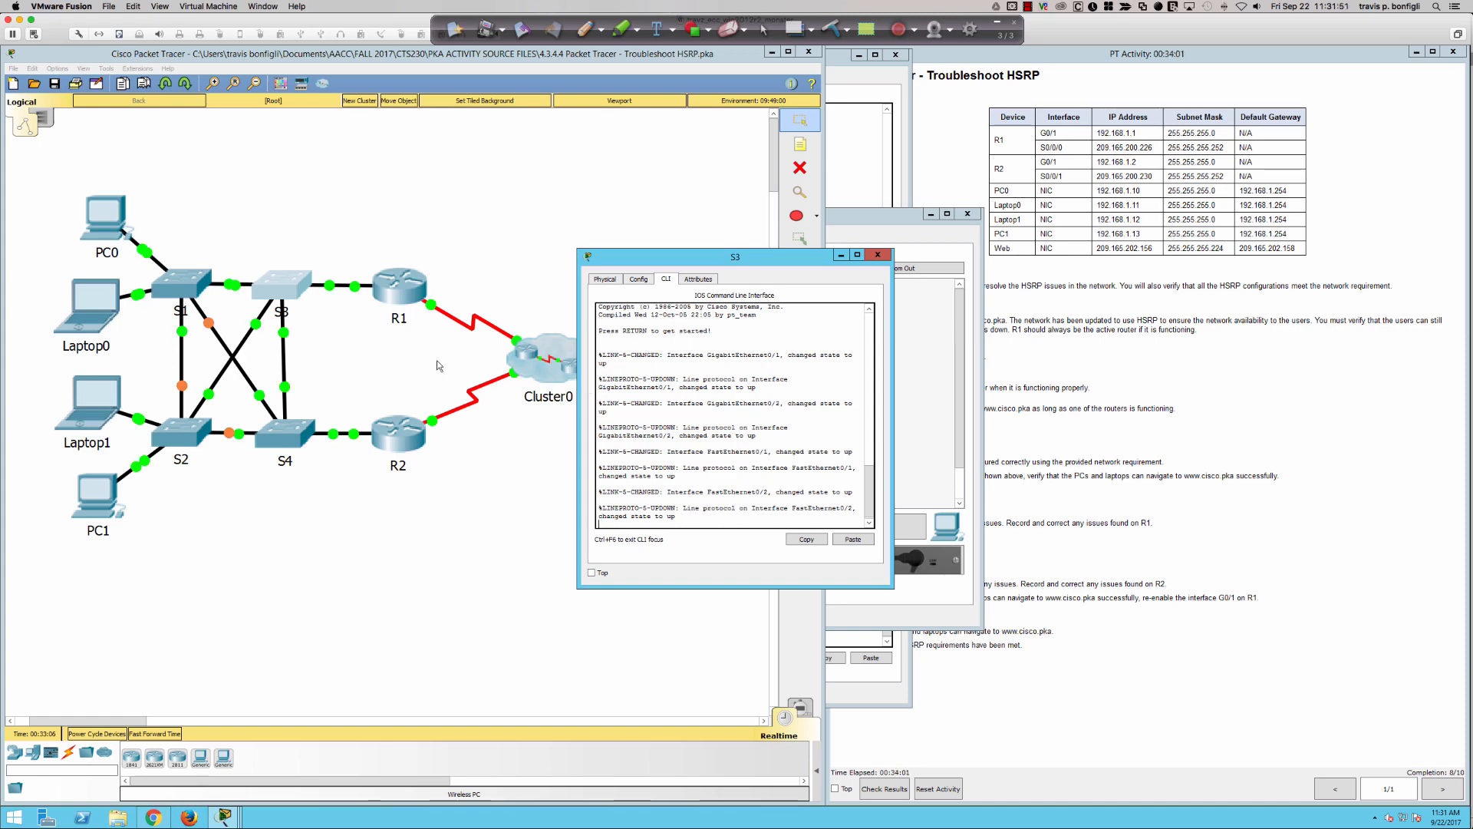
pyautogui.moveTo(577, 320); pyautogui.dragTo(25, 320)
# - Enter privileged mode on S3 with "en" and display its MAC table with "sh mac address-table"
pyautogui.press('Return')
pyautogui.press('Return')
pyautogui.press('Return')
pyautogui.press('Return')
pyautogui.press('Return')
pyautogui.press('Return')
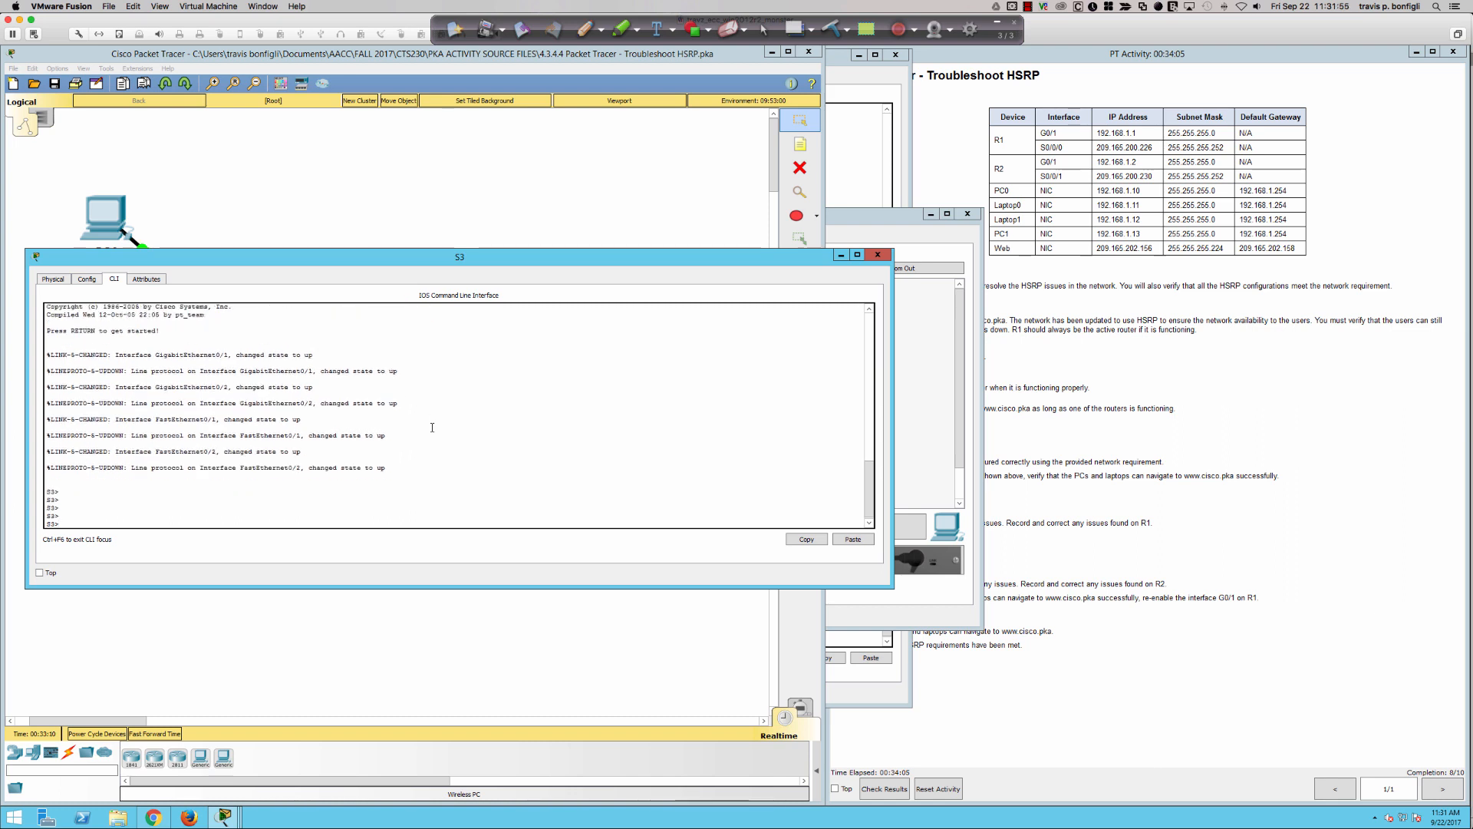
pyautogui.write('en')
pyautogui.press('Return')
pyautogui.write('sh m')
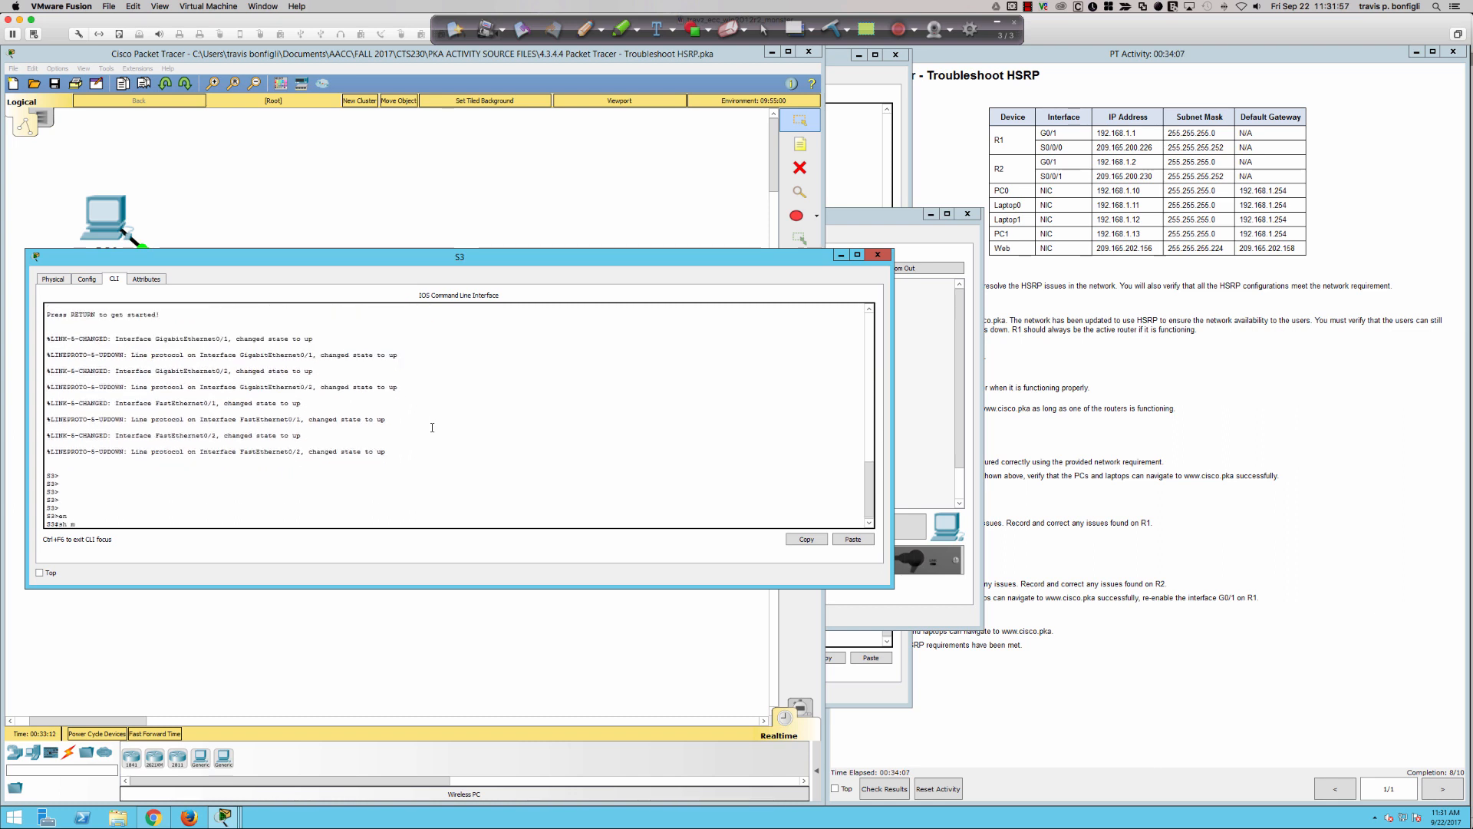
pyautogui.write('ac add')
pyautogui.press('Tab')
pyautogui.press('Return')
pyautogui.press('Return')
pyautogui.press('Return')
pyautogui.press('Return')
pyautogui.press('Return')
pyautogui.press('Return')
pyautogui.press('Return')
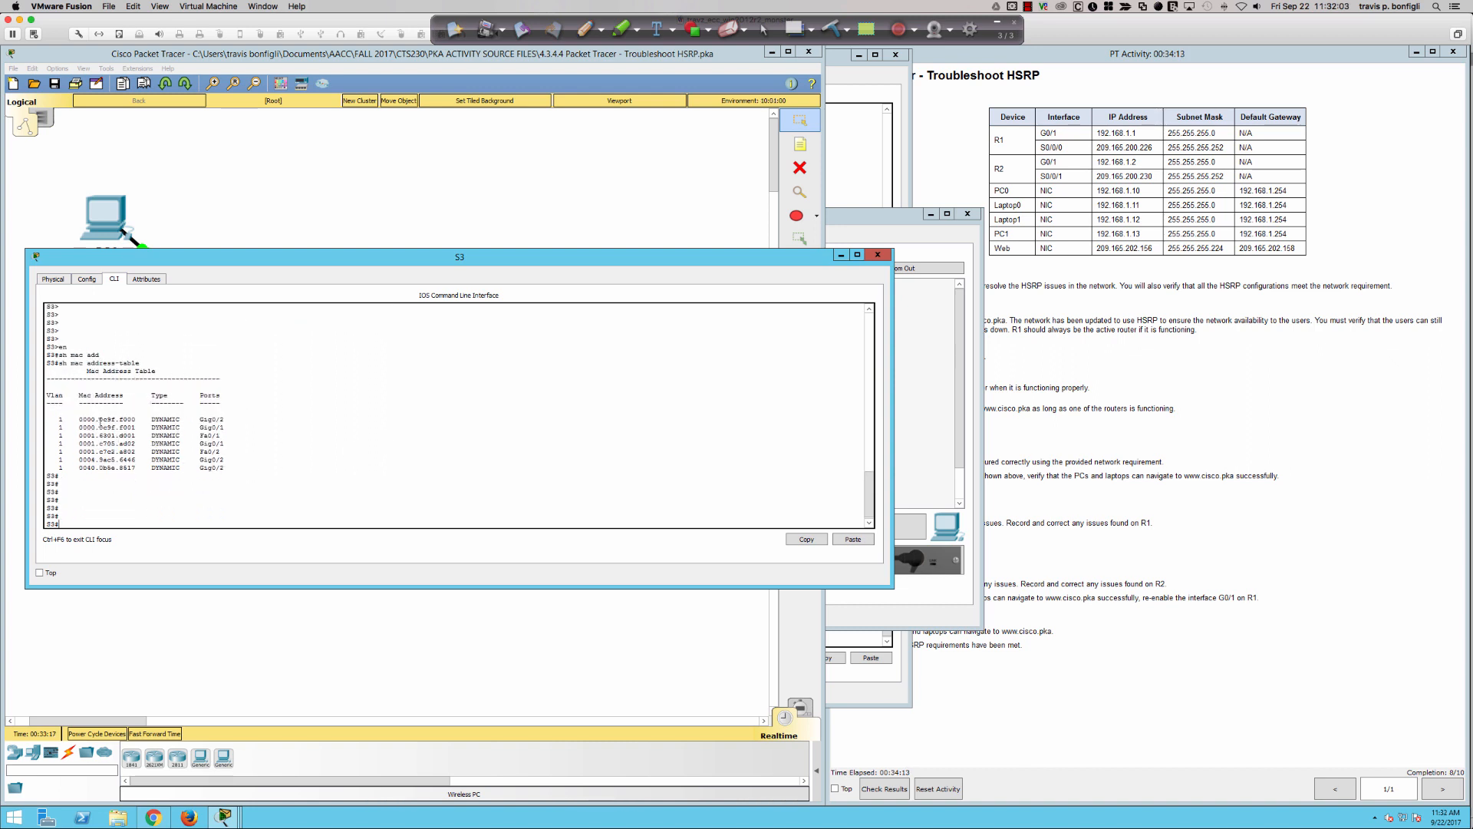
# - Examine the HSRP virtual MAC entry for group 1 and its port in S3's MAC address table, and close the S3 window
pyautogui.moveTo(59, 419); pyautogui.dragTo(227, 427)
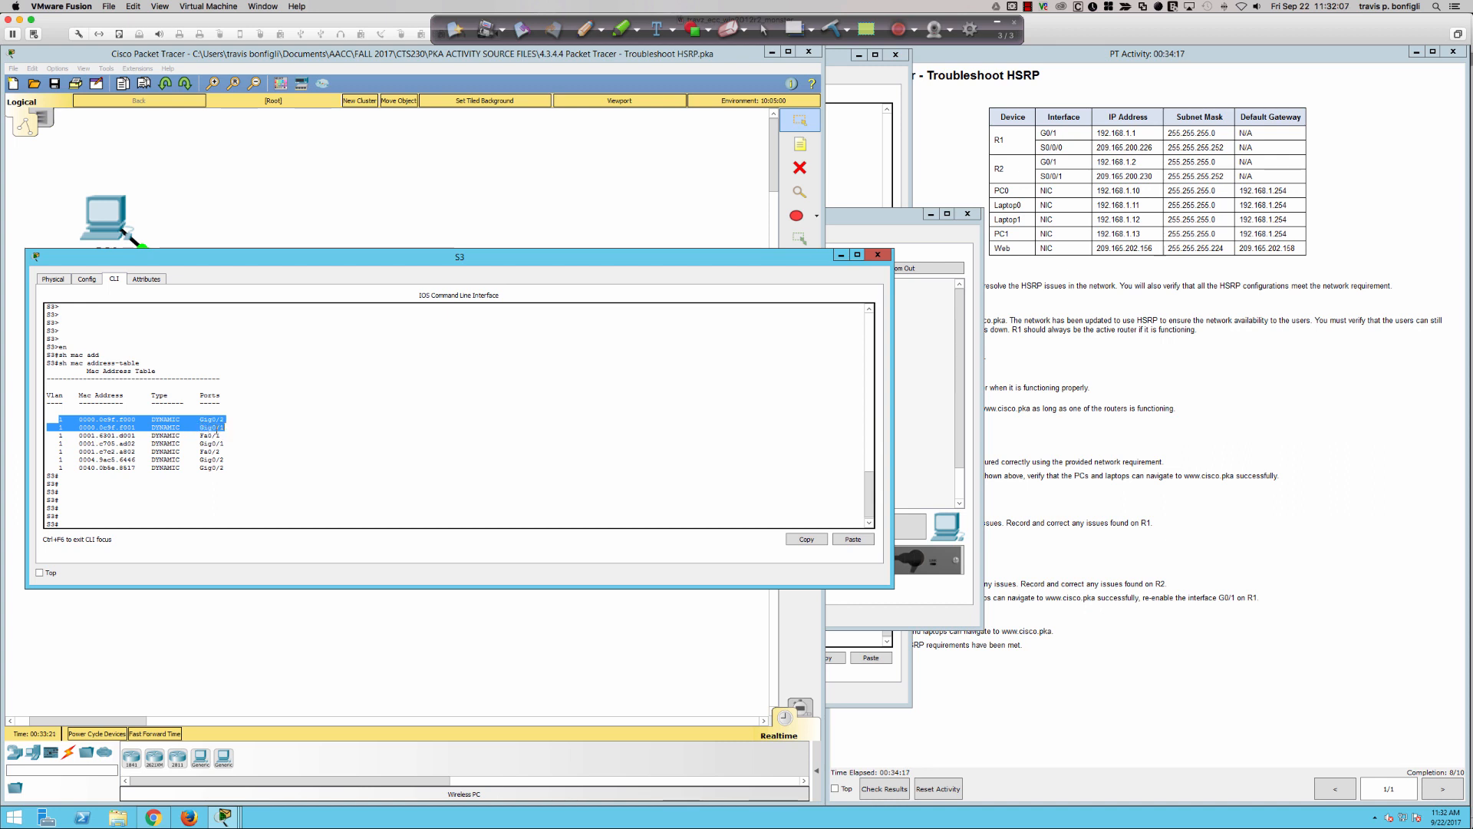
pyautogui.click(174, 426)
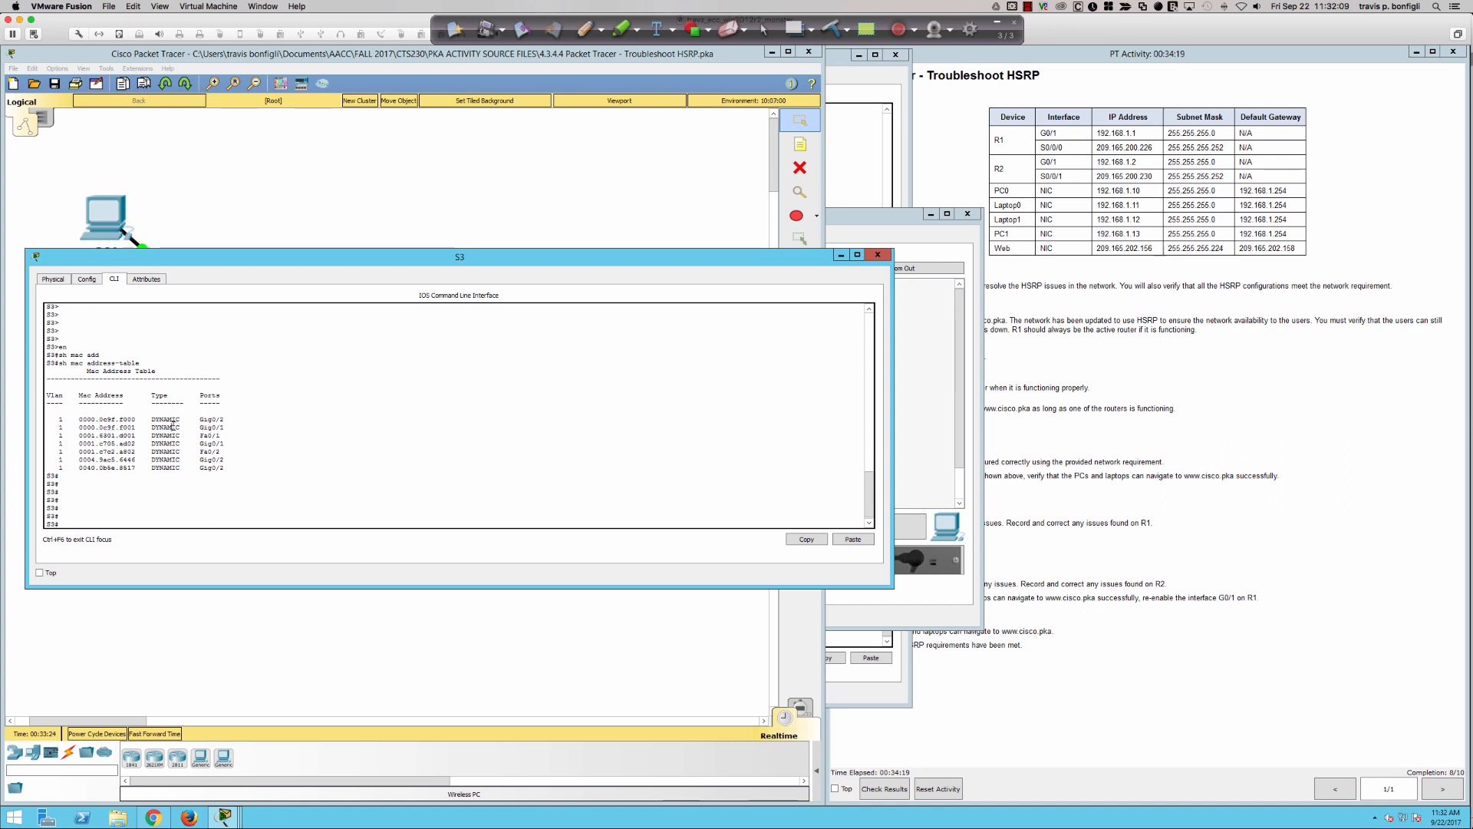
pyautogui.moveTo(135, 426); pyautogui.dragTo(78, 427)
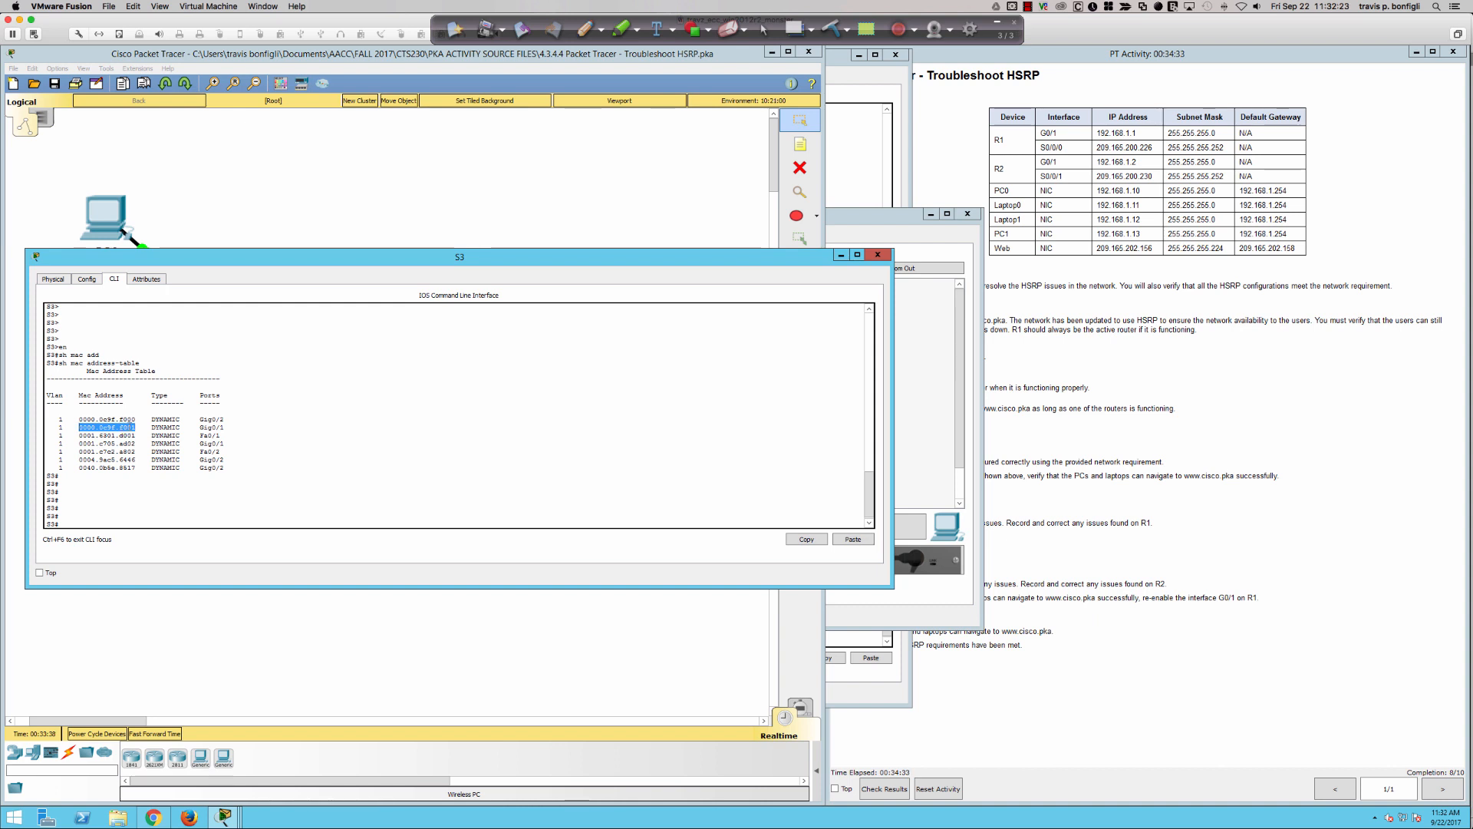
pyautogui.click(131, 428)
pyautogui.moveTo(126, 427); pyautogui.dragTo(122, 429)
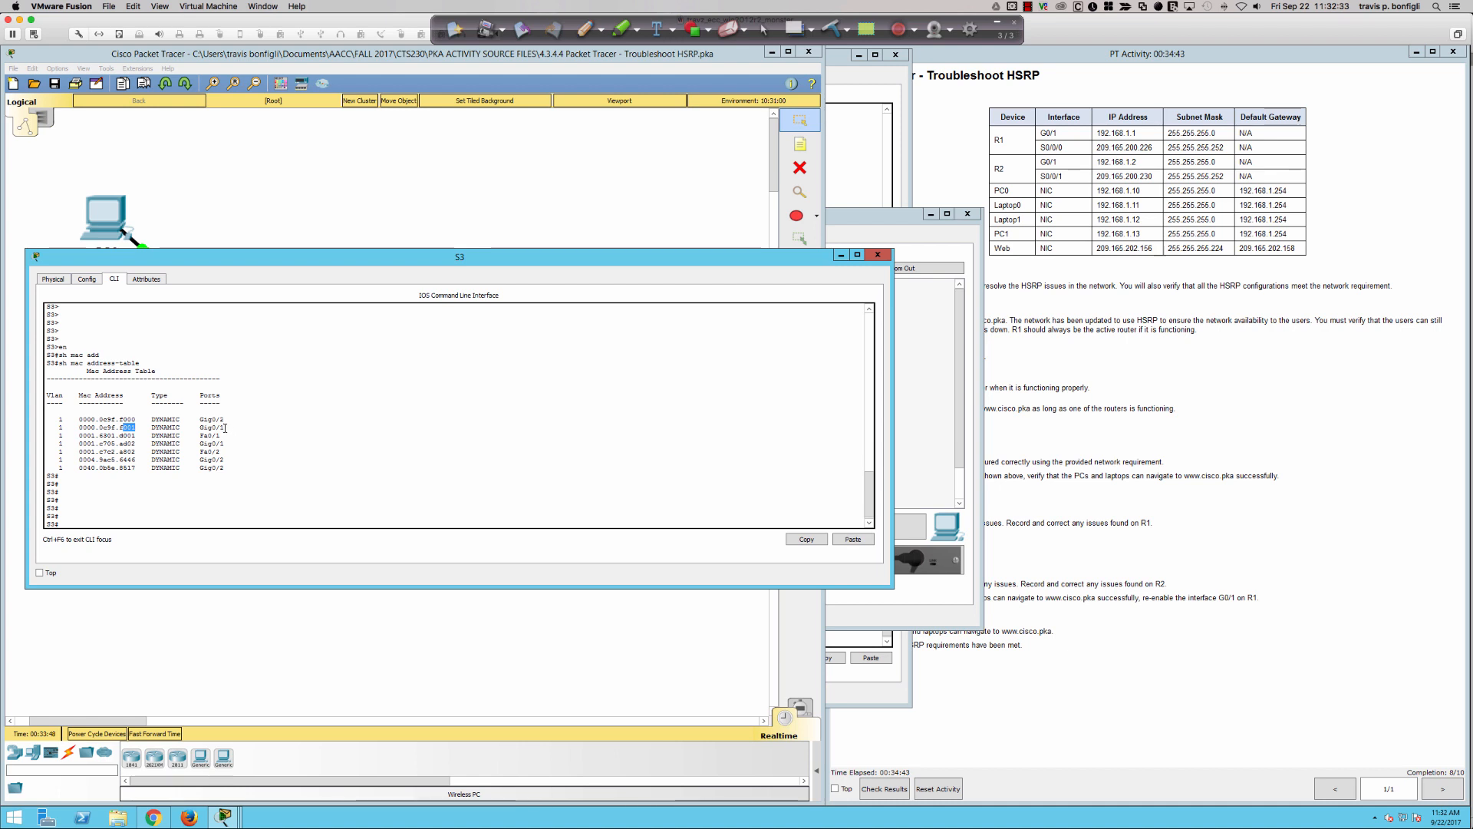
pyautogui.moveTo(225, 428); pyautogui.dragTo(200, 429)
pyautogui.moveTo(56, 427); pyautogui.dragTo(230, 427)
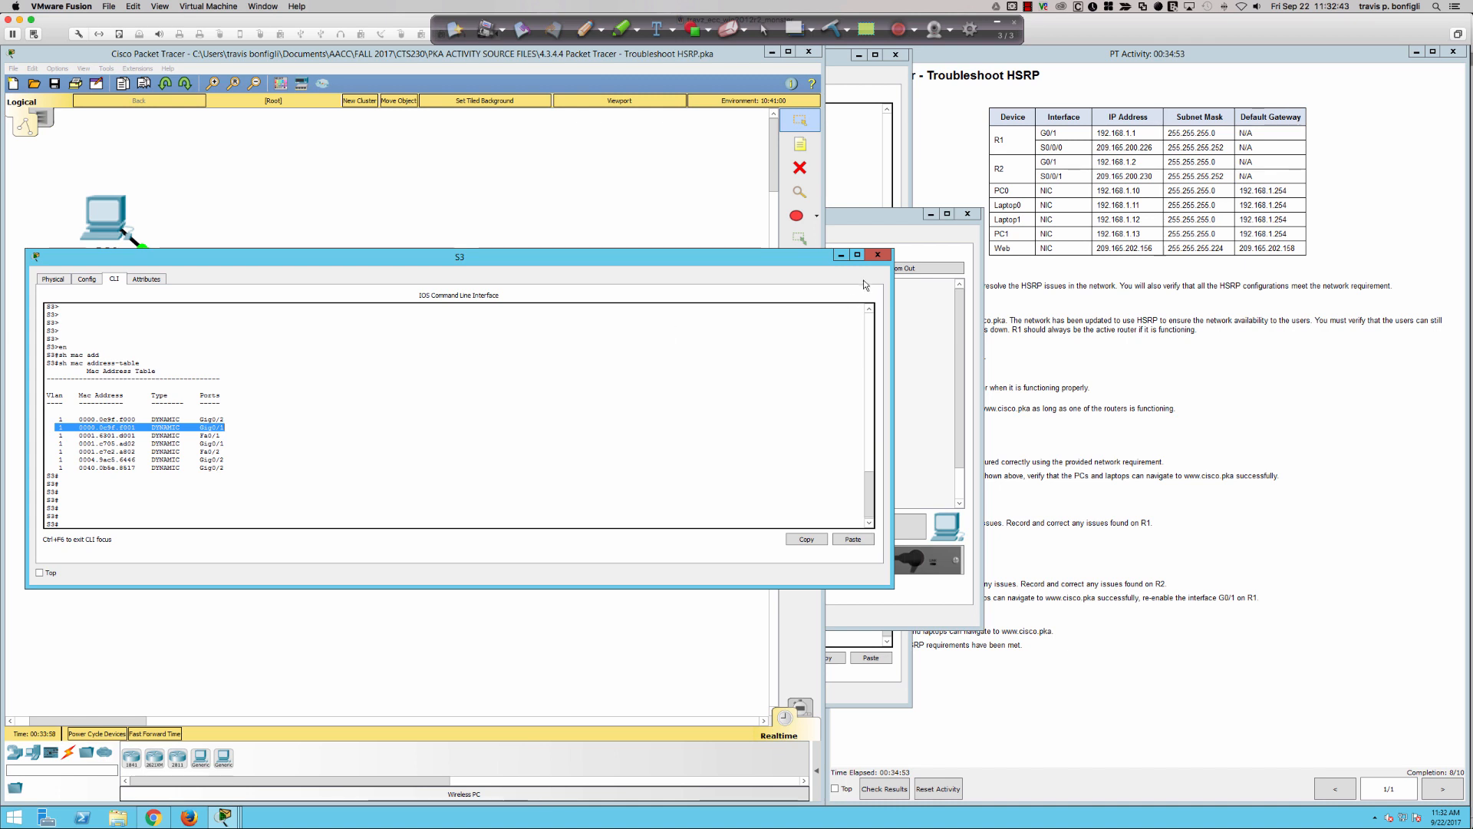
pyautogui.click(878, 256)
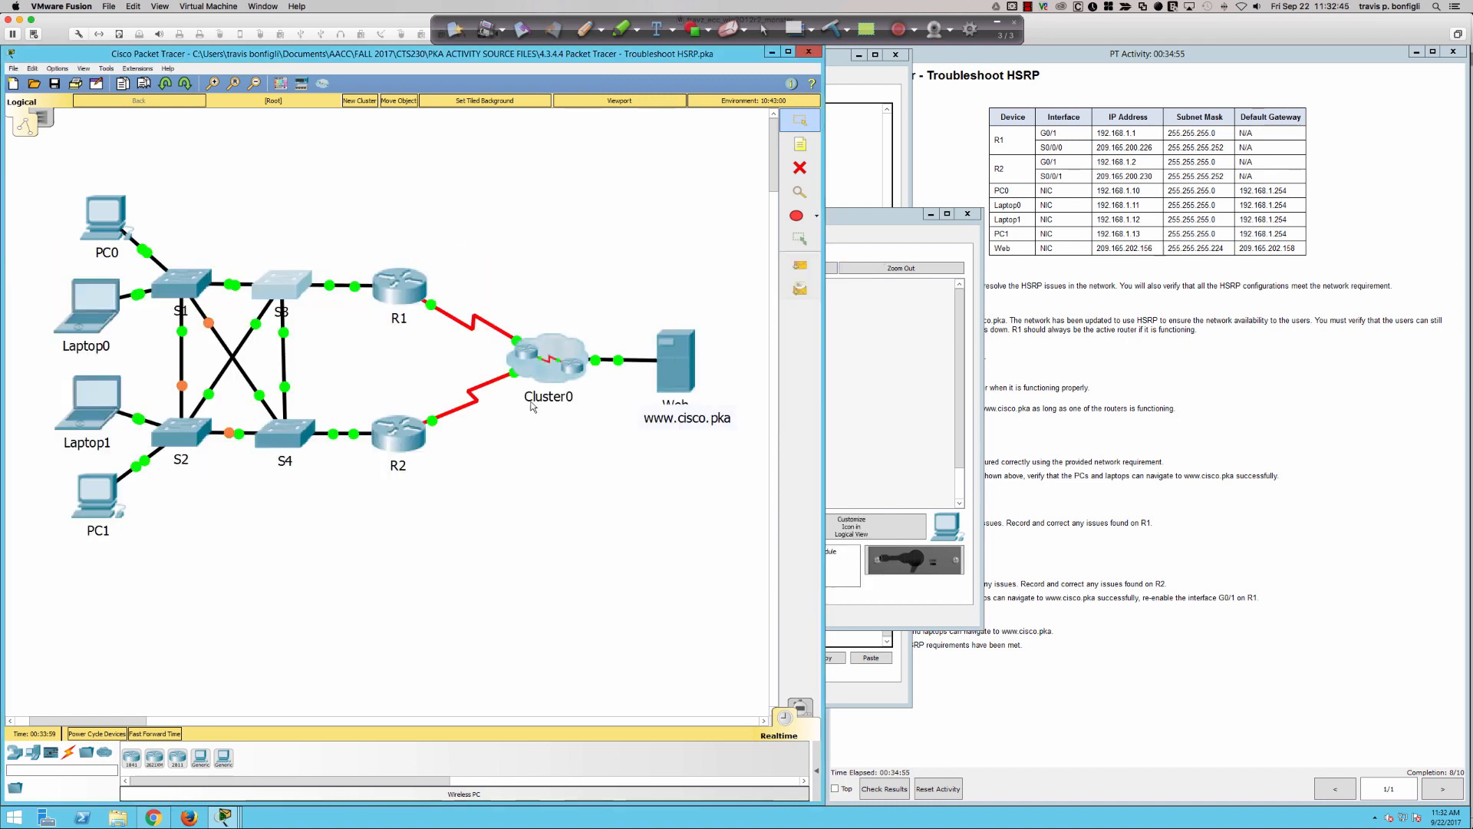
# - Open switch S4's command line, widen its window, and bring up the S4 prompt
pyautogui.click(283, 439)
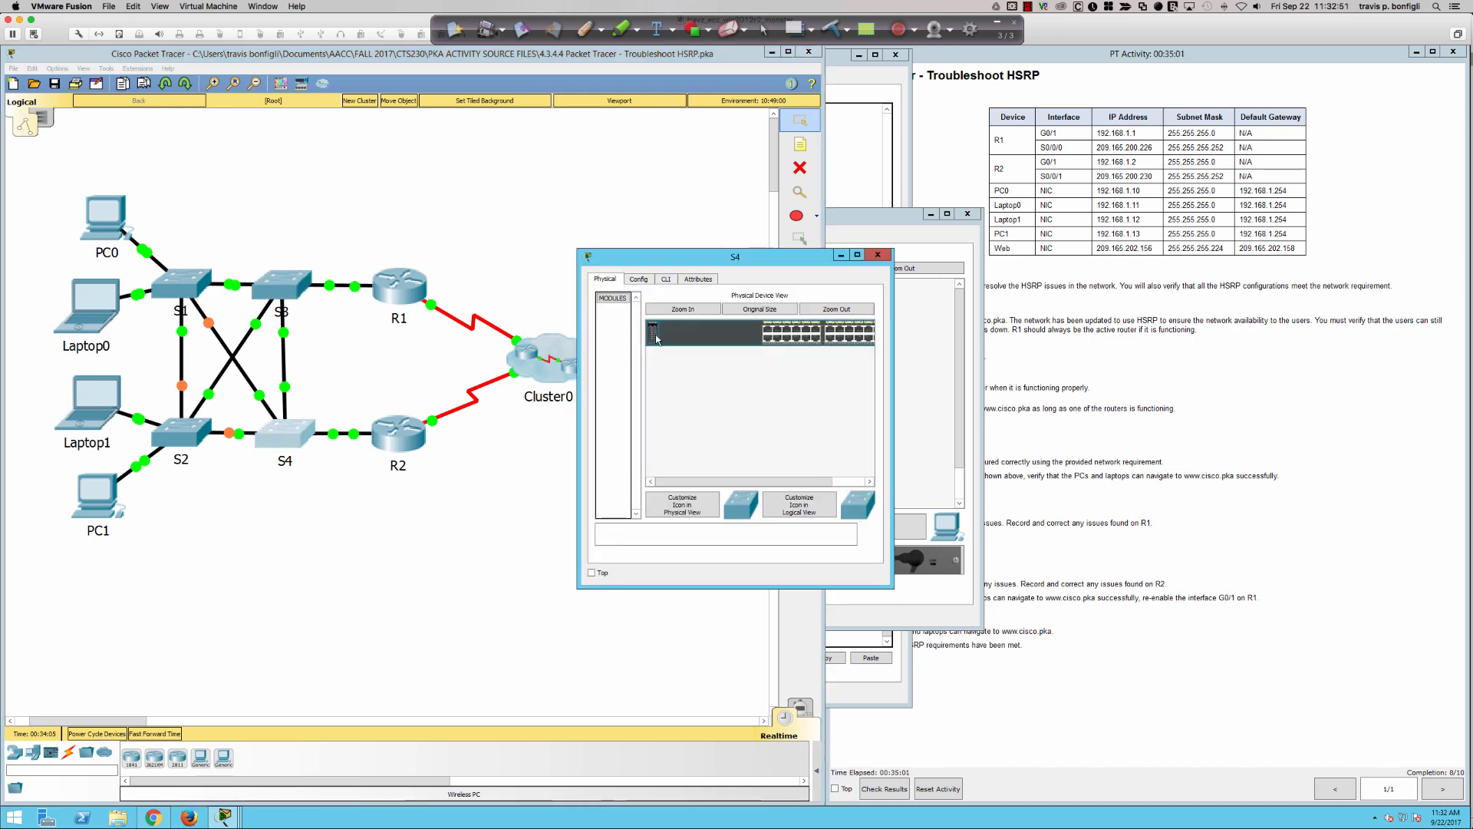
pyautogui.click(666, 279)
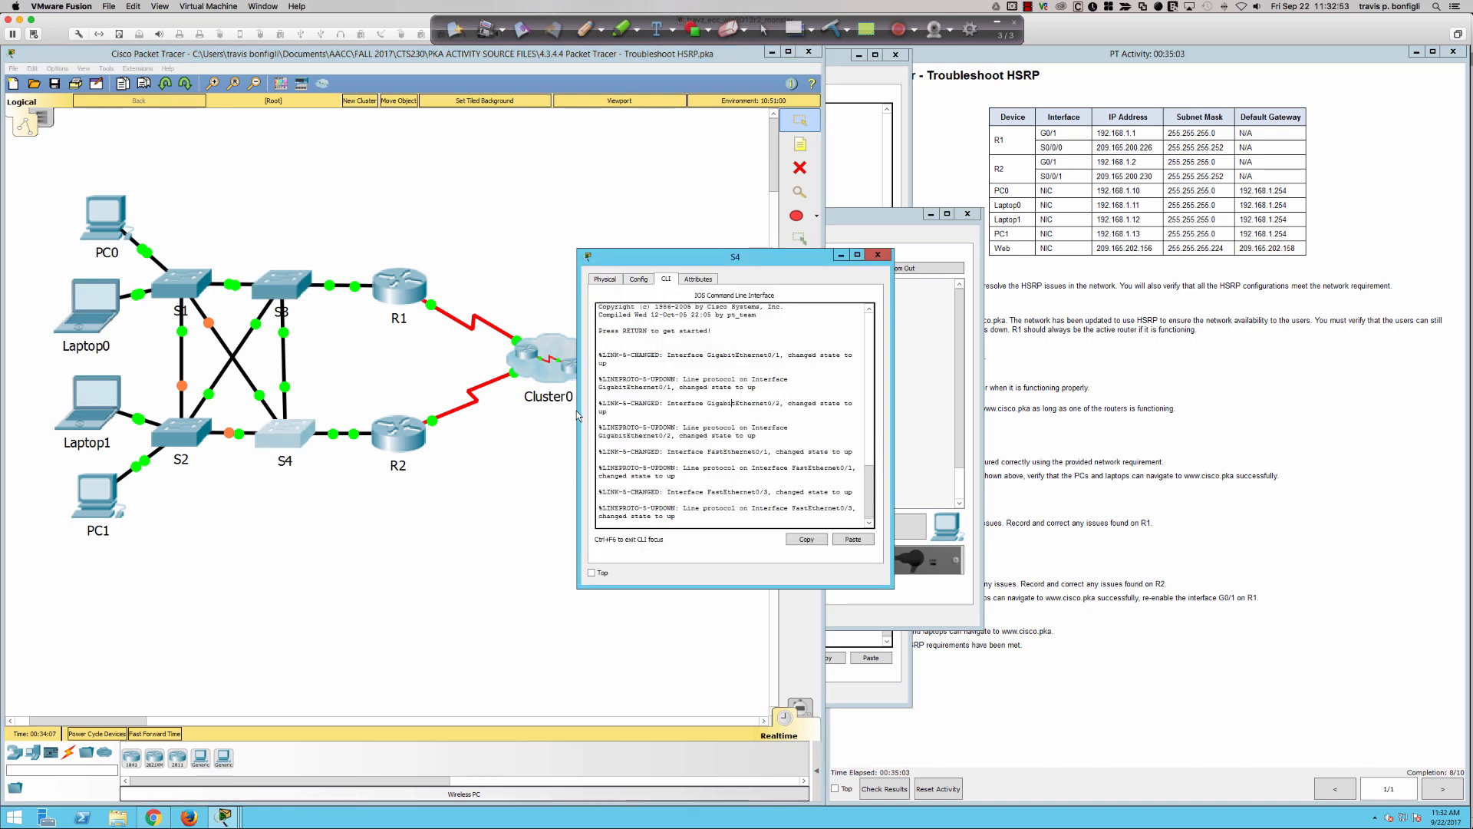
pyautogui.moveTo(578, 411); pyautogui.dragTo(123, 410)
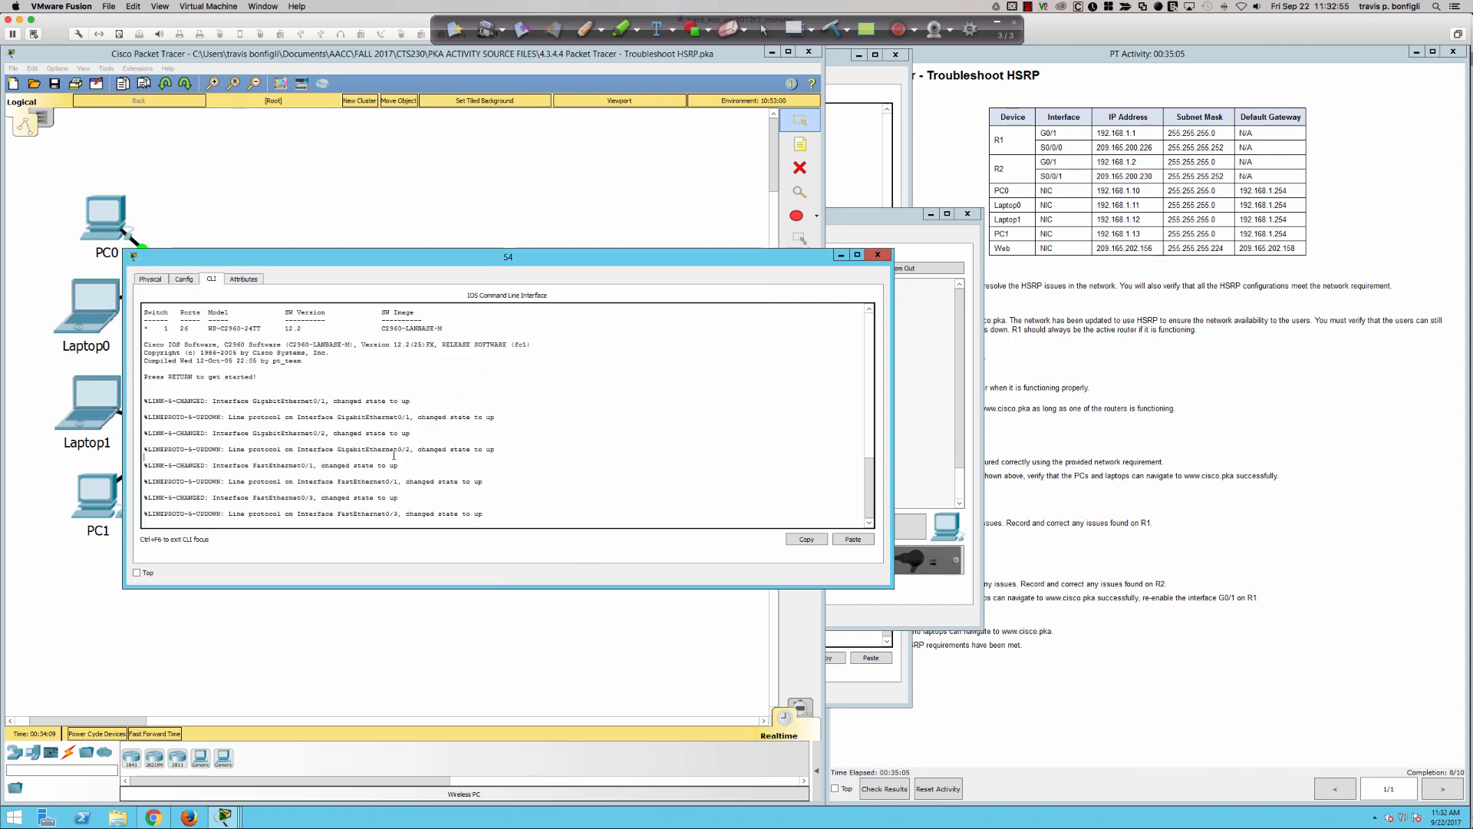
pyautogui.press('Return')
pyautogui.press('Return')
pyautogui.press('Return')
pyautogui.press('Return')
pyautogui.press('Return')
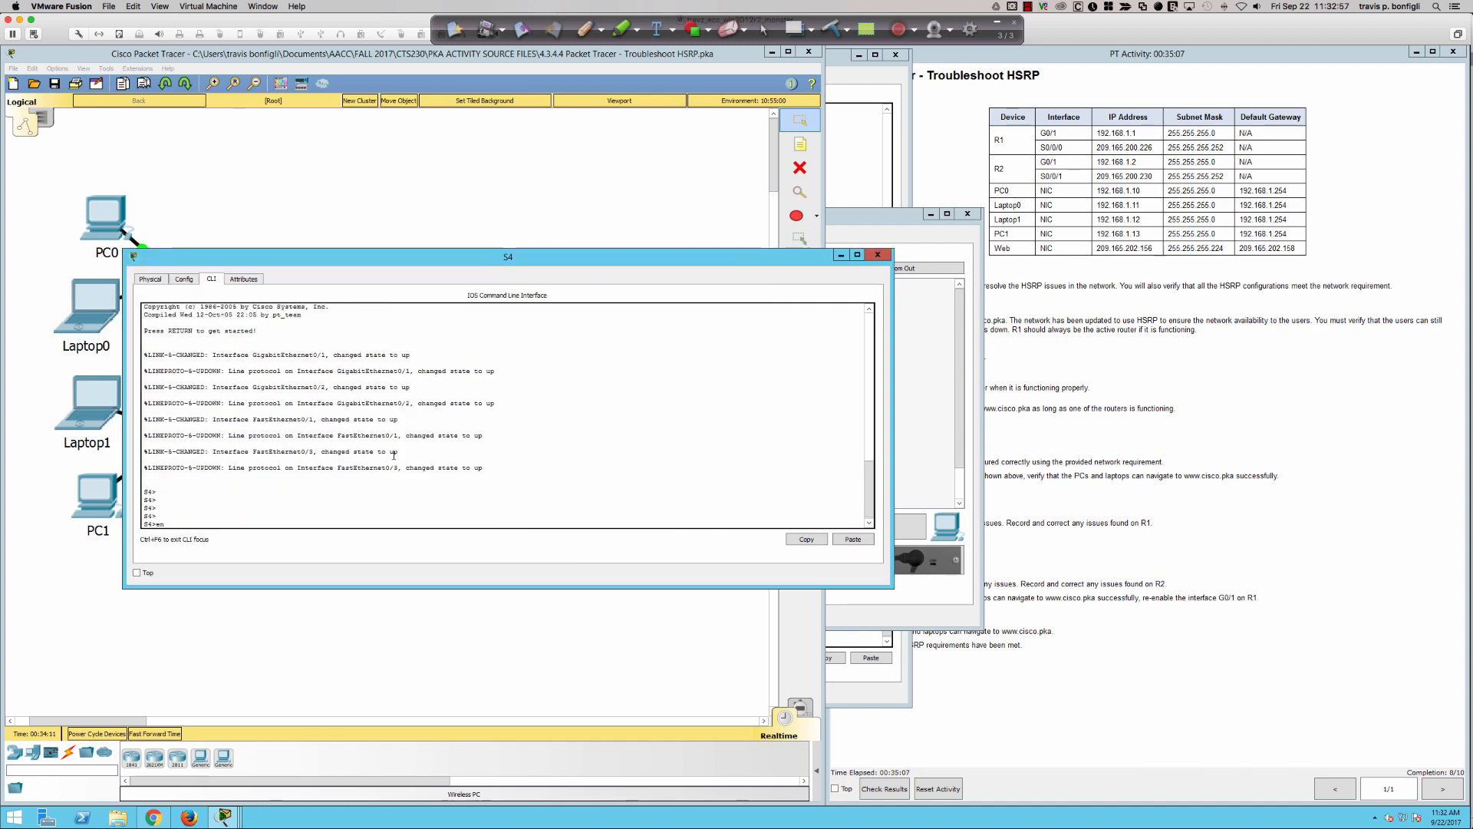
# - Run "en" and "sh mac add" on S4, check the group 1 virtual MAC's port, and move the window clear of the switches
pyautogui.write('en sh')
pyautogui.press('BackSpace')
pyautogui.press('BackSpace')
pyautogui.press('BackSpace')
pyautogui.press('Return')
pyautogui.write('sh mac add')
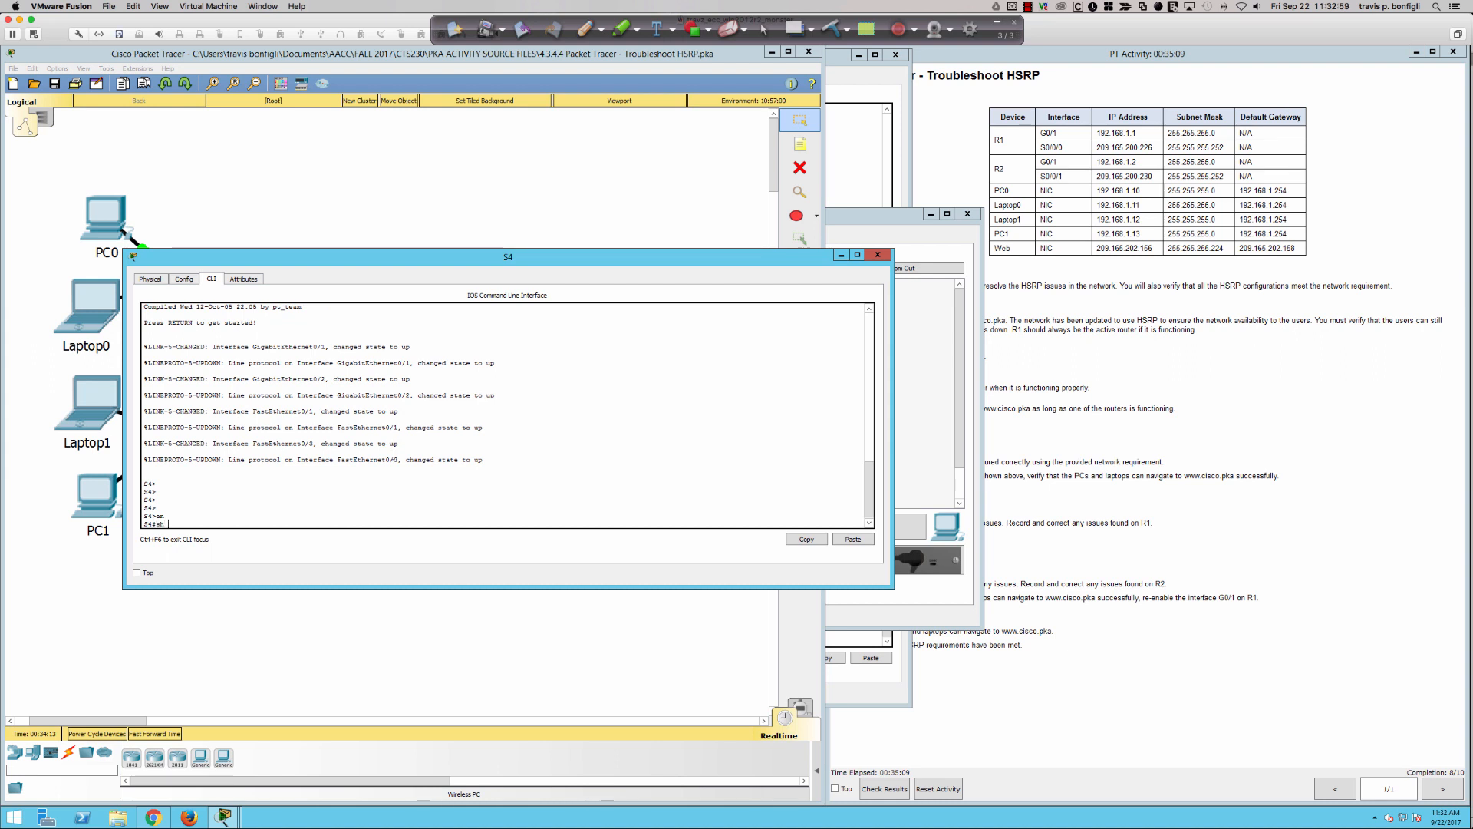
pyautogui.press('Return')
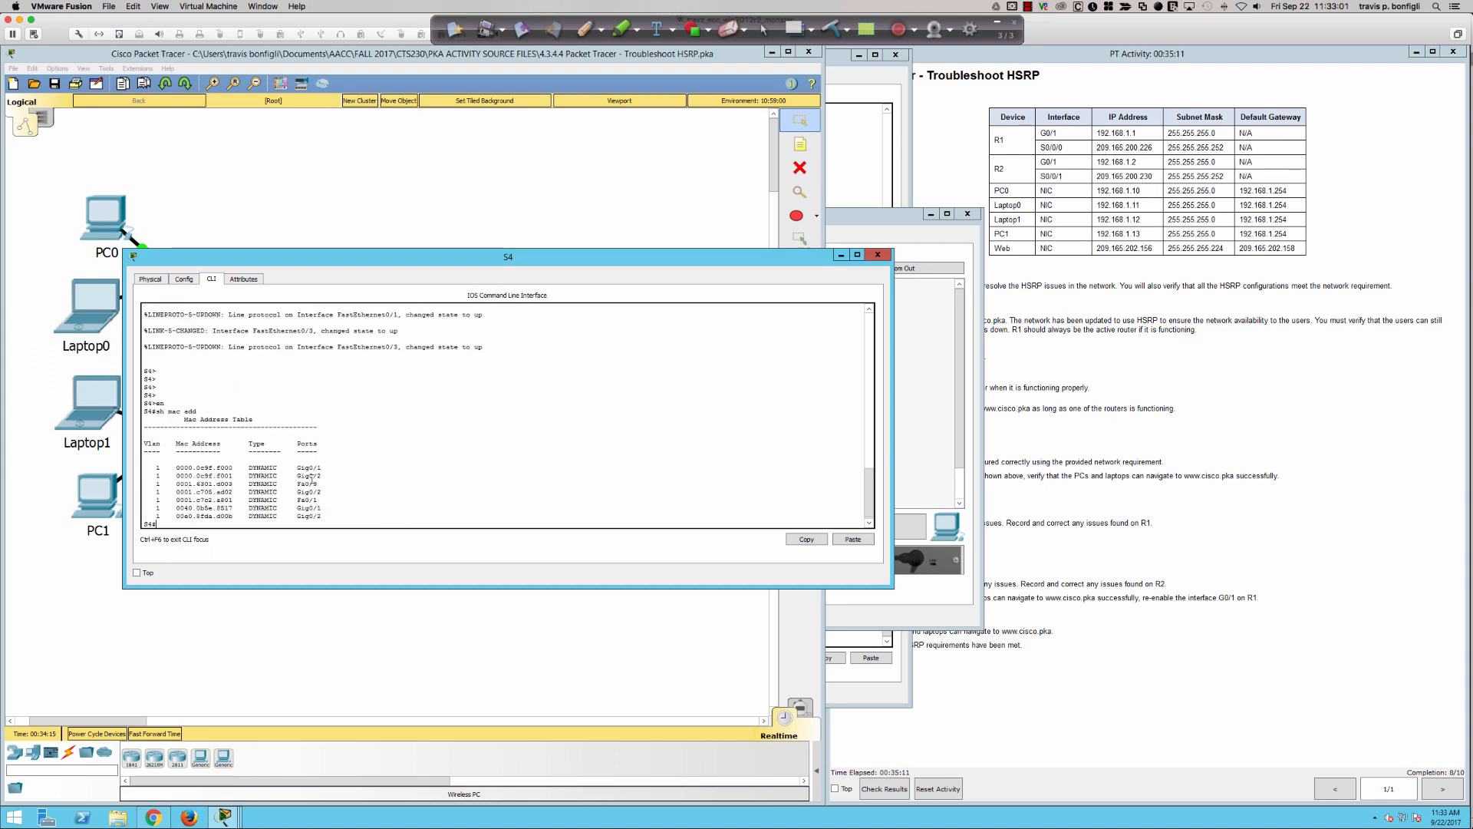
pyautogui.moveTo(323, 477); pyautogui.dragTo(162, 471)
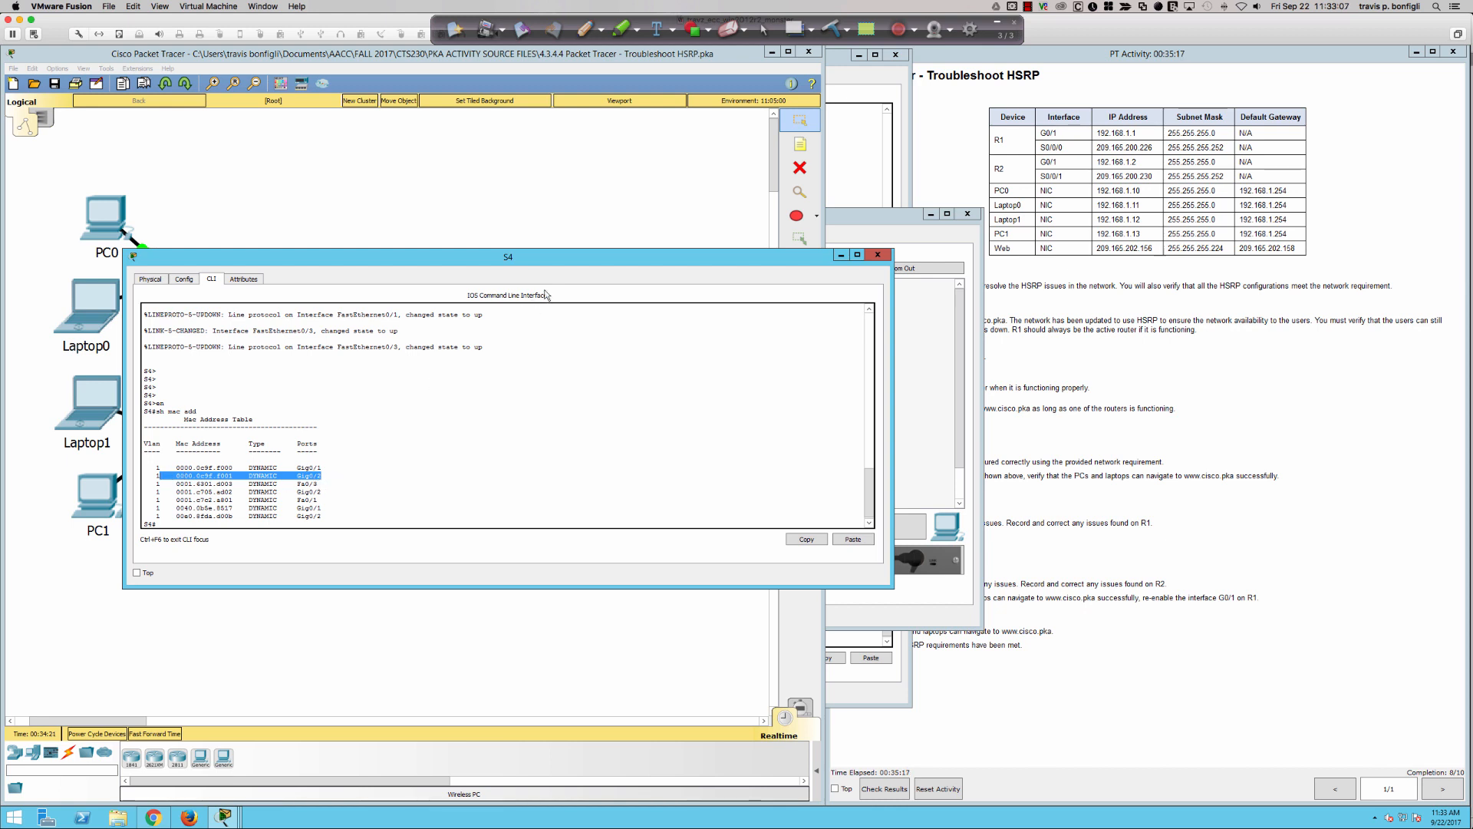
pyautogui.moveTo(566, 257); pyautogui.dragTo(1010, 168)
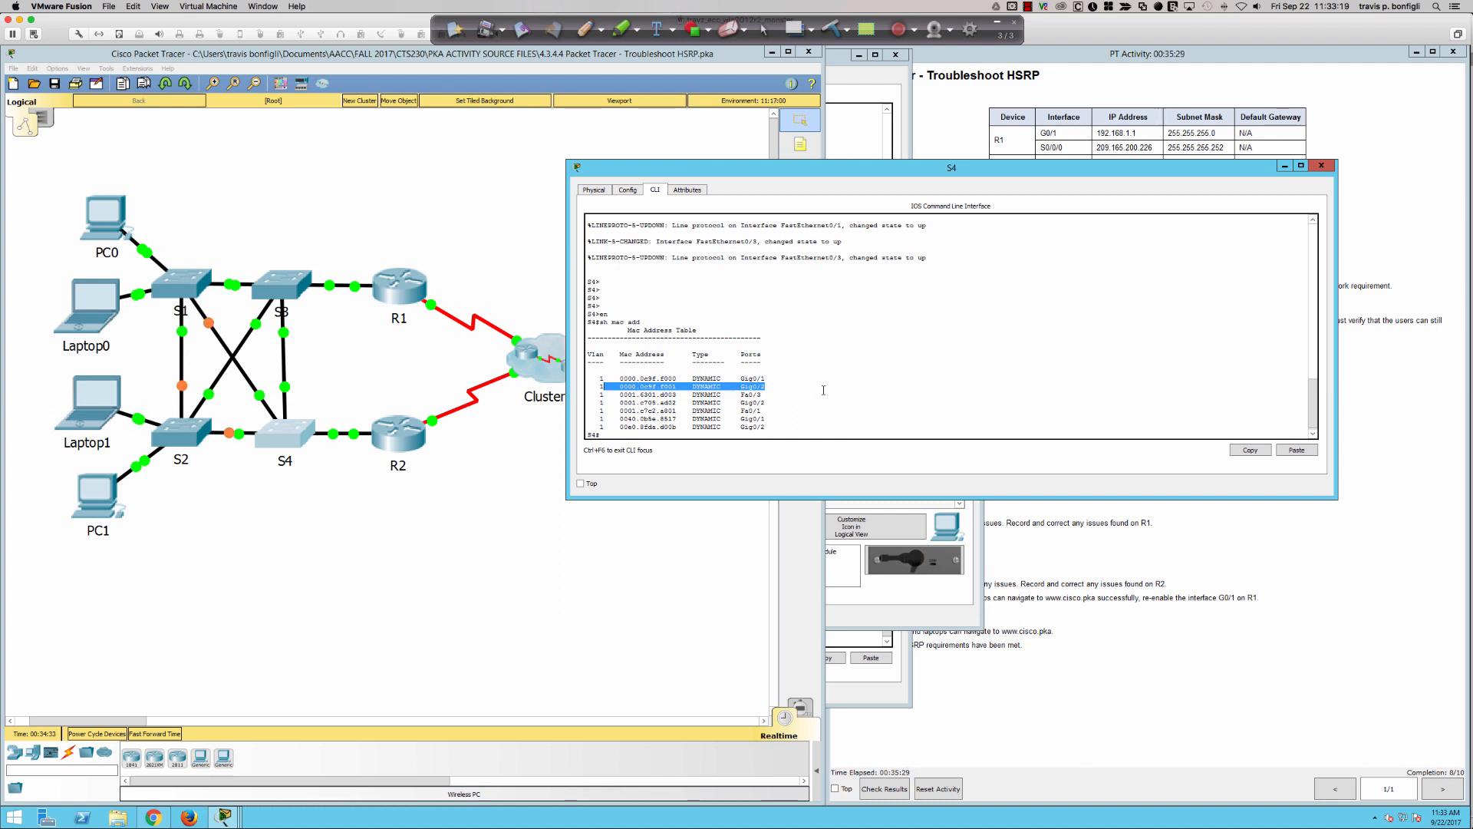
# - Enter global configuration mode on S4 with "conf t" and shut down interface gi0/2
pyautogui.click(823, 390)
pyautogui.press('Return')
pyautogui.press('Return')
pyautogui.write('conf ')
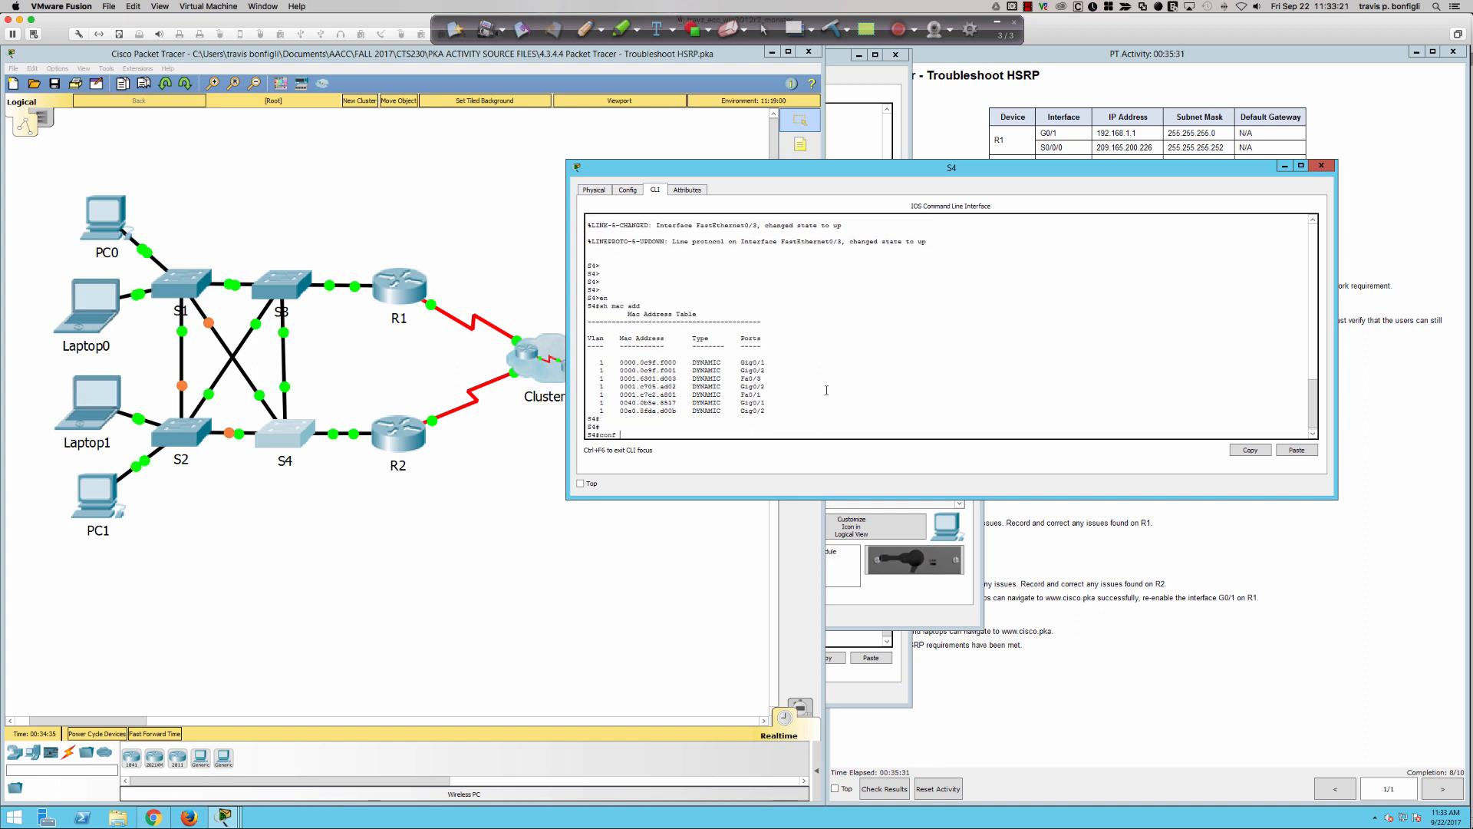
pyautogui.write('t')
pyautogui.press('Return')
pyautogui.write('int gi0/')
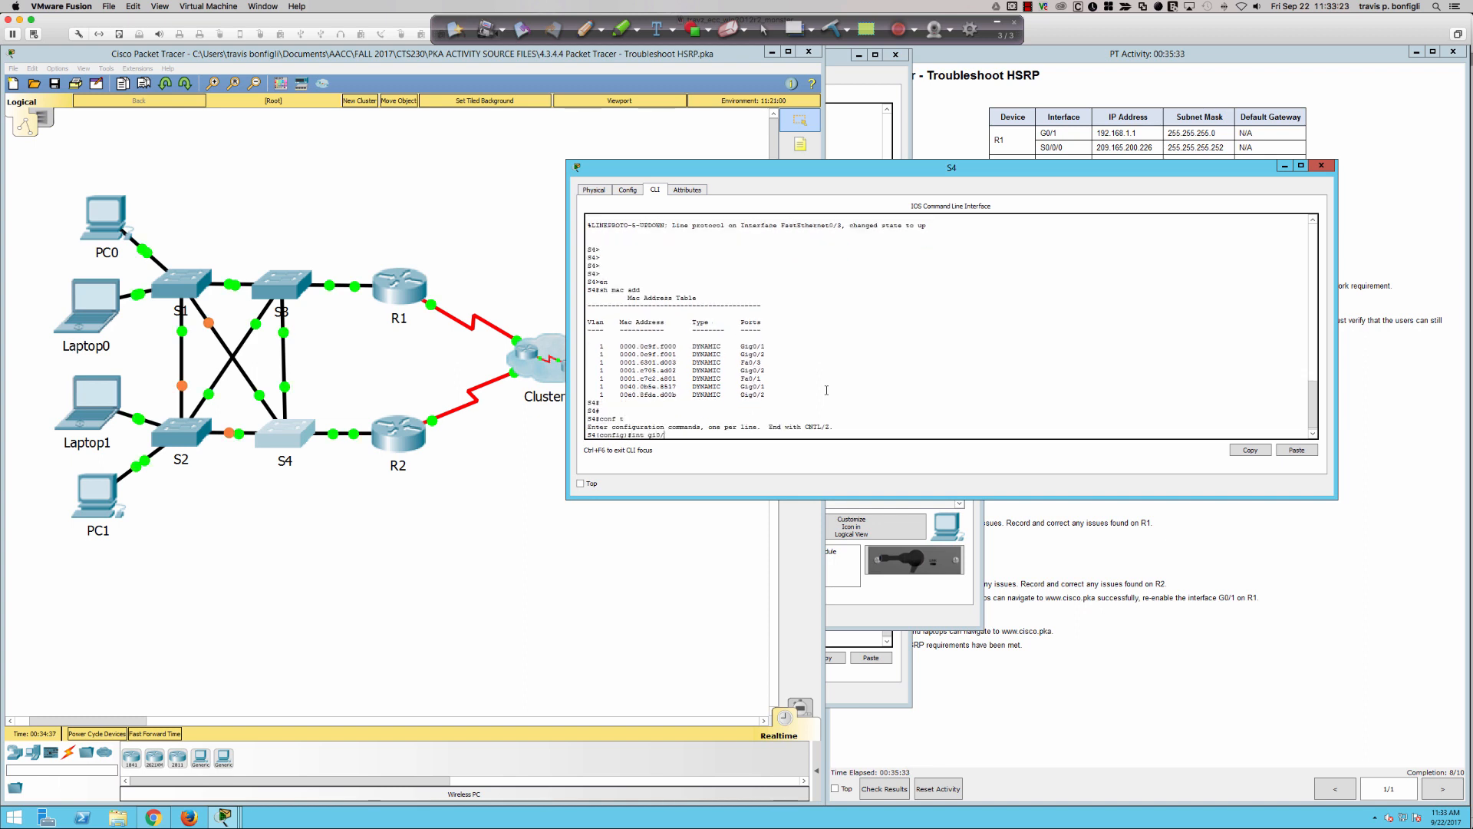
pyautogui.write('2')
pyautogui.press('Return')
pyautogui.write('shut')
pyautogui.press('Return')
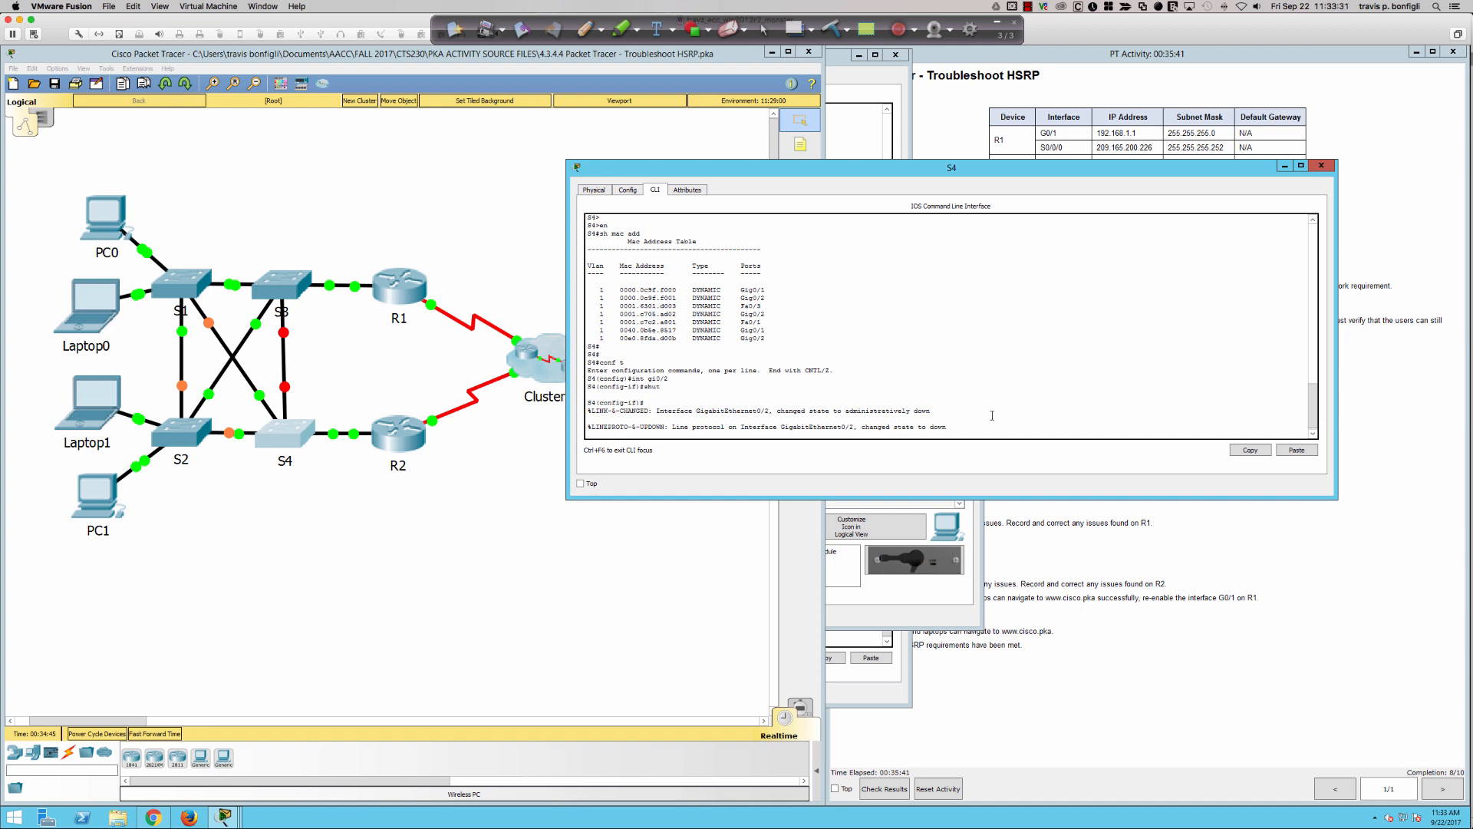
# - Re-enable S4's interface gi0/2 with "no shut" and review the CLI output
pyautogui.press('Return')
pyautogui.write('no s')
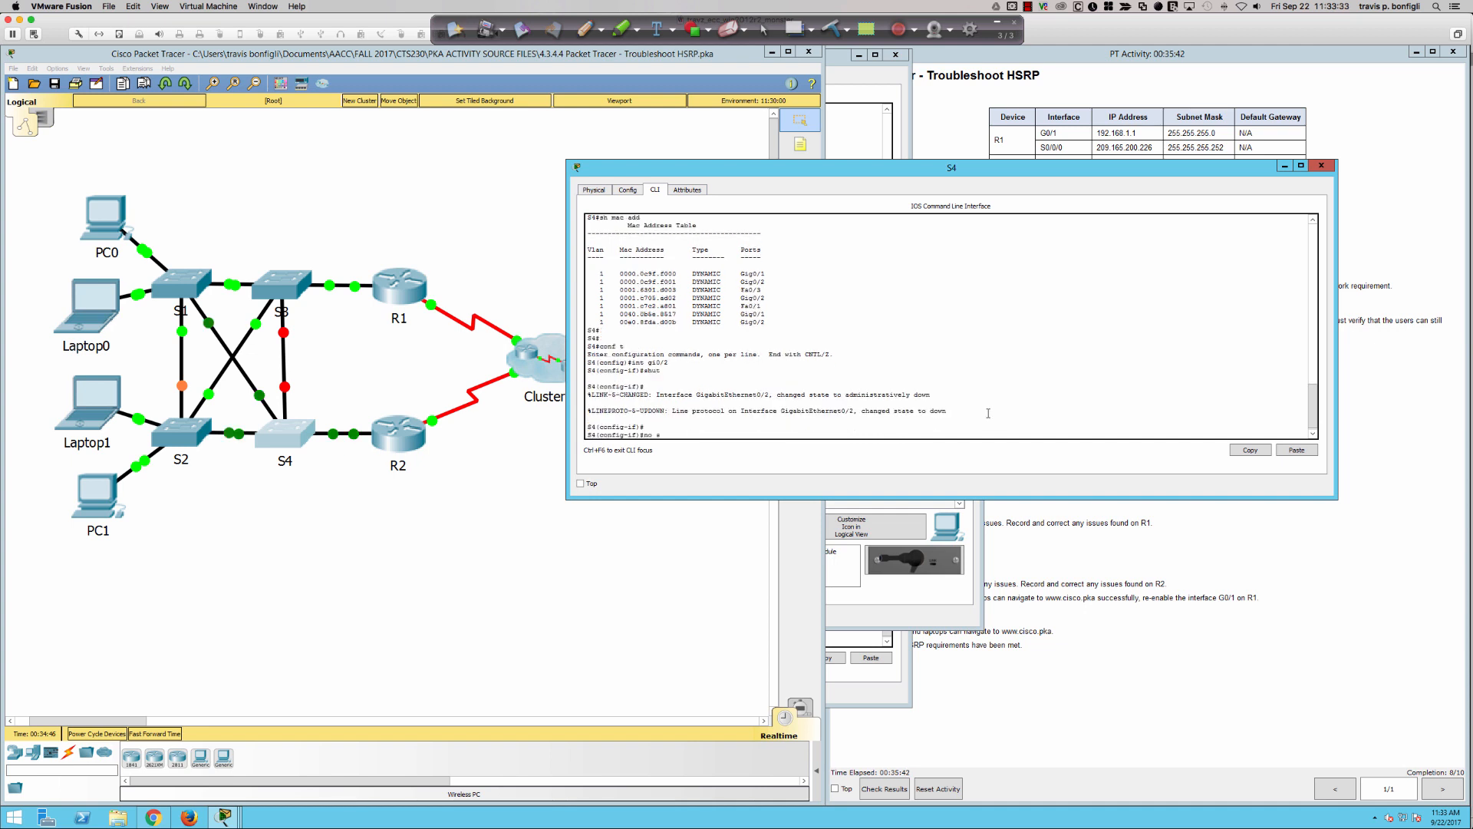
pyautogui.write('hut')
pyautogui.press('Return')
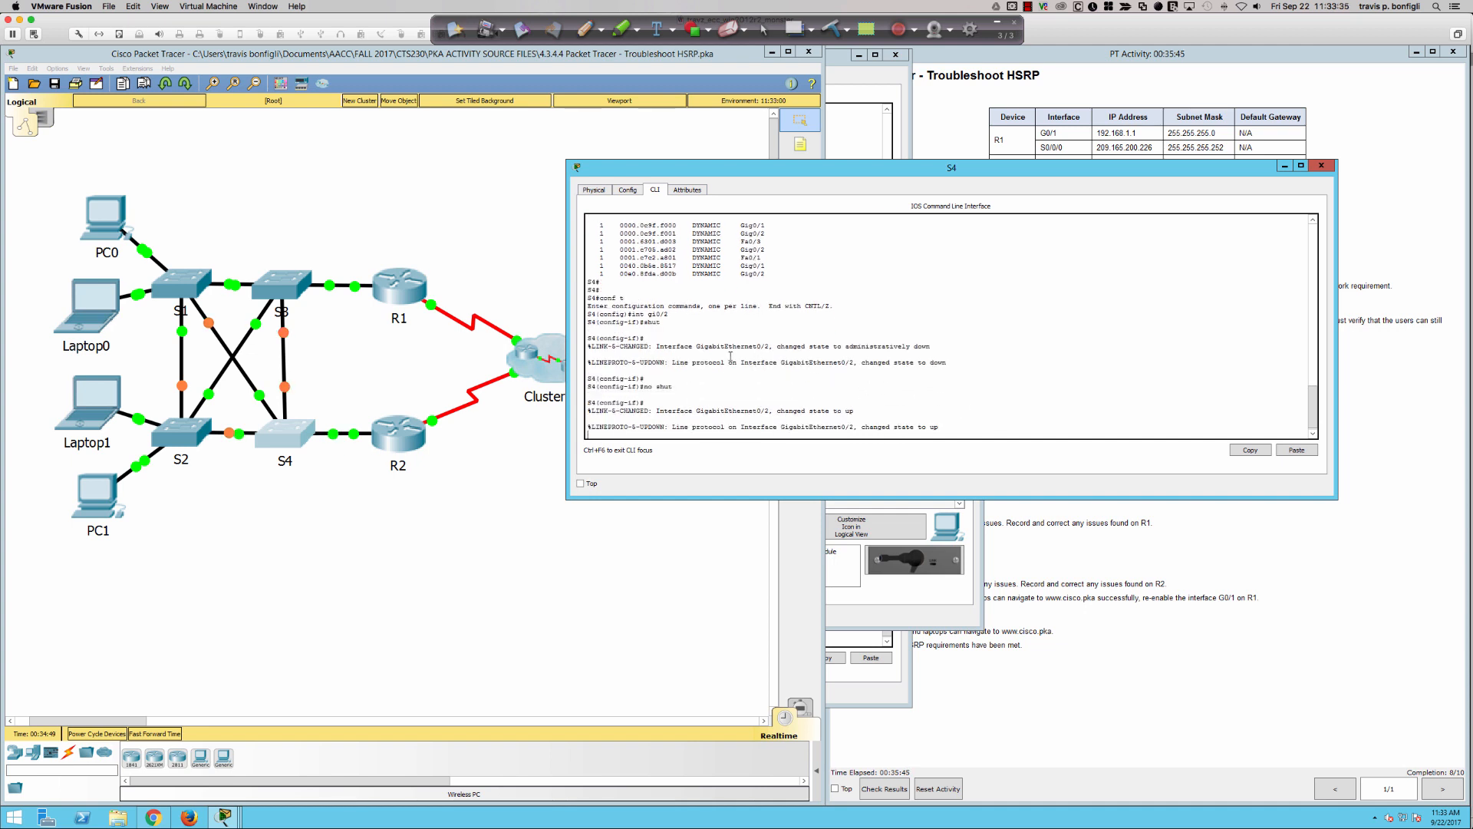
pyautogui.scroll(1, 731, 356)
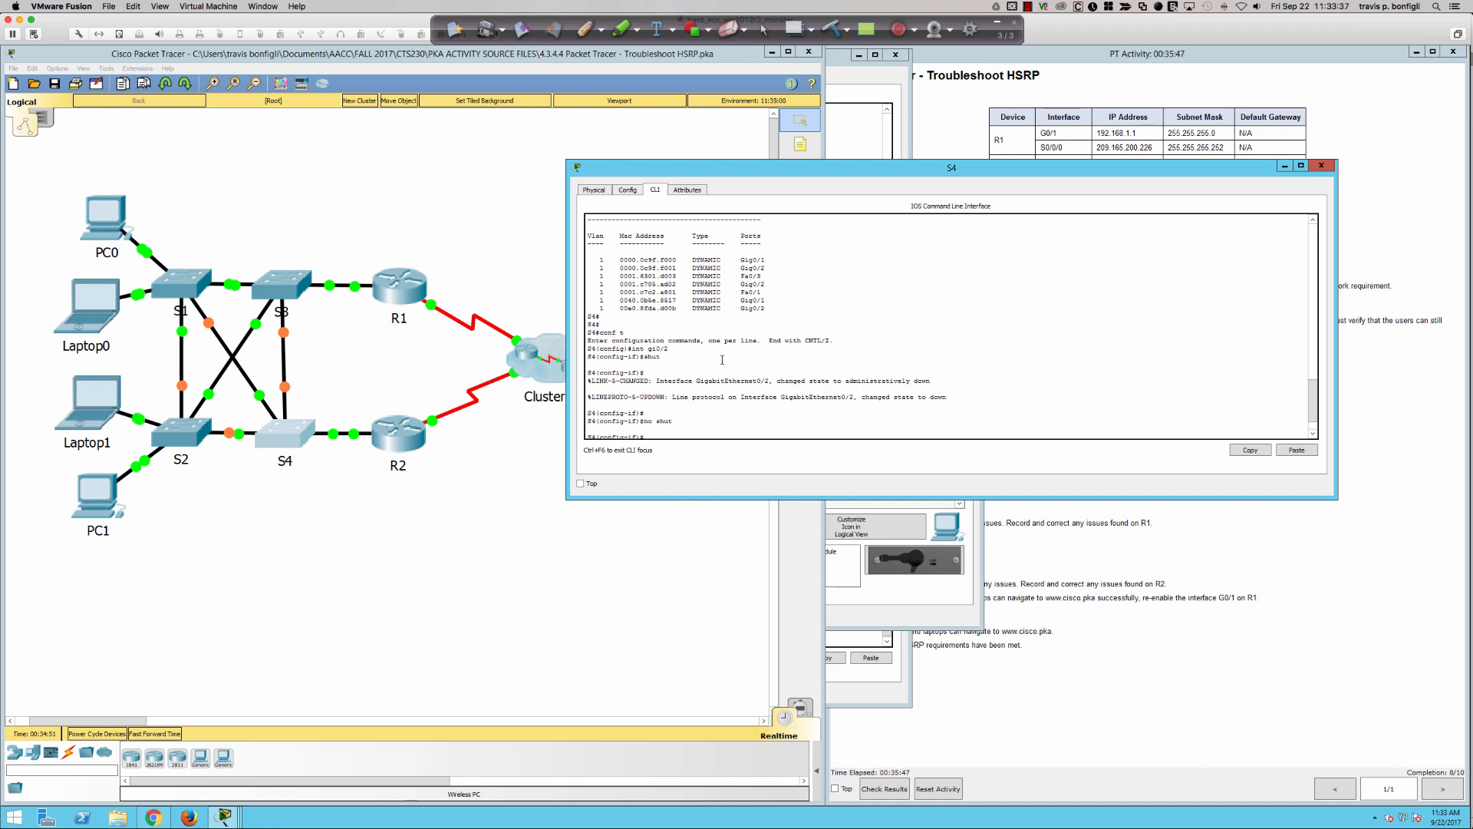
# - Switch to Ink2Go's red pen and handwrite "FH RP", "L3" and "HSRP" above router R1 in the topology
pyautogui.click(584, 30)
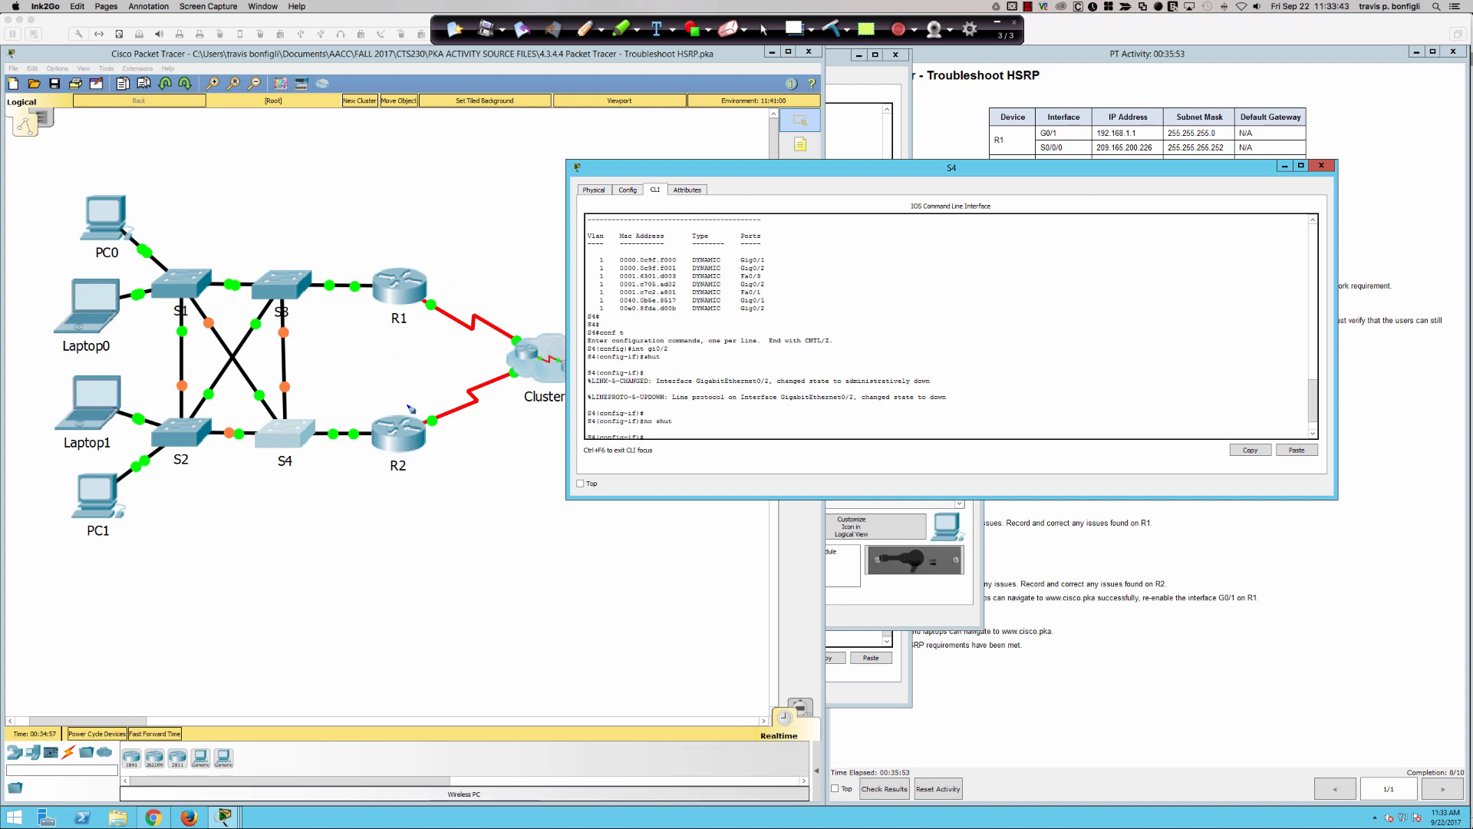
pyautogui.moveTo(319, 141)
pyautogui.mouseDown()
pyautogui.moveTo(322, 173)
pyautogui.moveTo(328, 134)
pyautogui.moveTo(337, 160)
pyautogui.moveTo(374, 147)
pyautogui.mouseUp()
pyautogui.moveTo(373, 124)
pyautogui.mouseDown()
pyautogui.moveTo(406, 146)
pyautogui.moveTo(400, 122)
pyautogui.mouseUp()
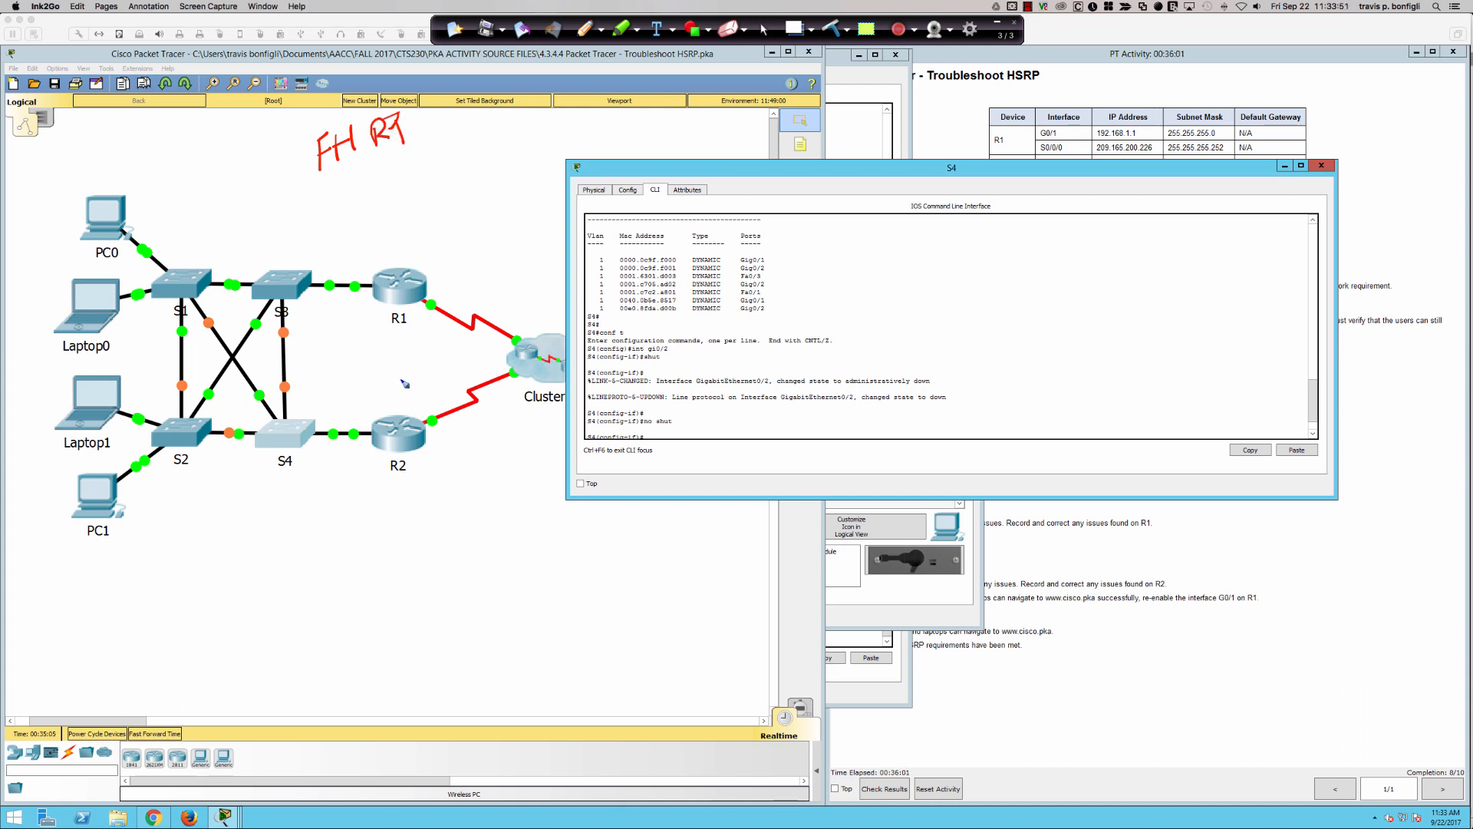
pyautogui.moveTo(354, 168)
pyautogui.mouseDown()
pyautogui.moveTo(378, 189)
pyautogui.moveTo(397, 157)
pyautogui.moveTo(380, 222)
pyautogui.mouseUp()
pyautogui.moveTo(396, 190)
pyautogui.mouseDown()
pyautogui.moveTo(391, 221)
pyautogui.moveTo(408, 201)
pyautogui.moveTo(401, 214)
pyautogui.mouseUp()
pyautogui.moveTo(418, 178)
pyautogui.mouseDown()
pyautogui.moveTo(414, 201)
pyautogui.moveTo(434, 193)
pyautogui.mouseUp()
pyautogui.moveTo(438, 165); pyautogui.dragTo(441, 184)
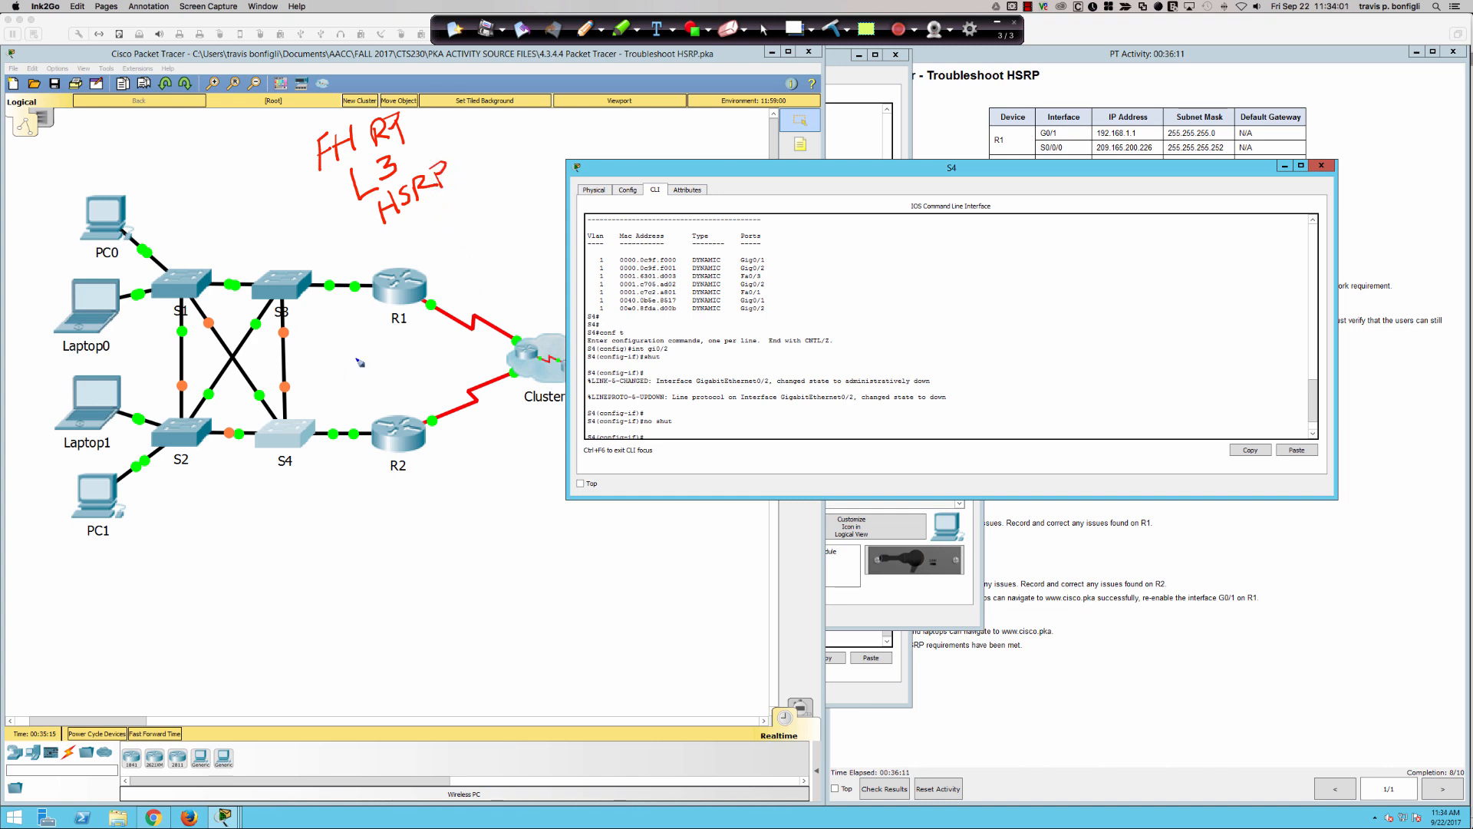
# - Handwrite the virtual gateway address 192.168.1.254 between R1 and R2 and underline it
pyautogui.moveTo(337, 342)
pyautogui.mouseDown()
pyautogui.moveTo(338, 365)
pyautogui.moveTo(356, 365)
pyautogui.mouseUp()
pyautogui.moveTo(361, 344)
pyautogui.mouseDown()
pyautogui.moveTo(368, 361)
pyautogui.moveTo(414, 340)
pyautogui.moveTo(440, 356)
pyautogui.moveTo(469, 353)
pyautogui.moveTo(478, 333)
pyautogui.moveTo(486, 350)
pyautogui.mouseUp()
pyautogui.click(383, 355)
pyautogui.click(426, 348)
pyautogui.click(449, 355)
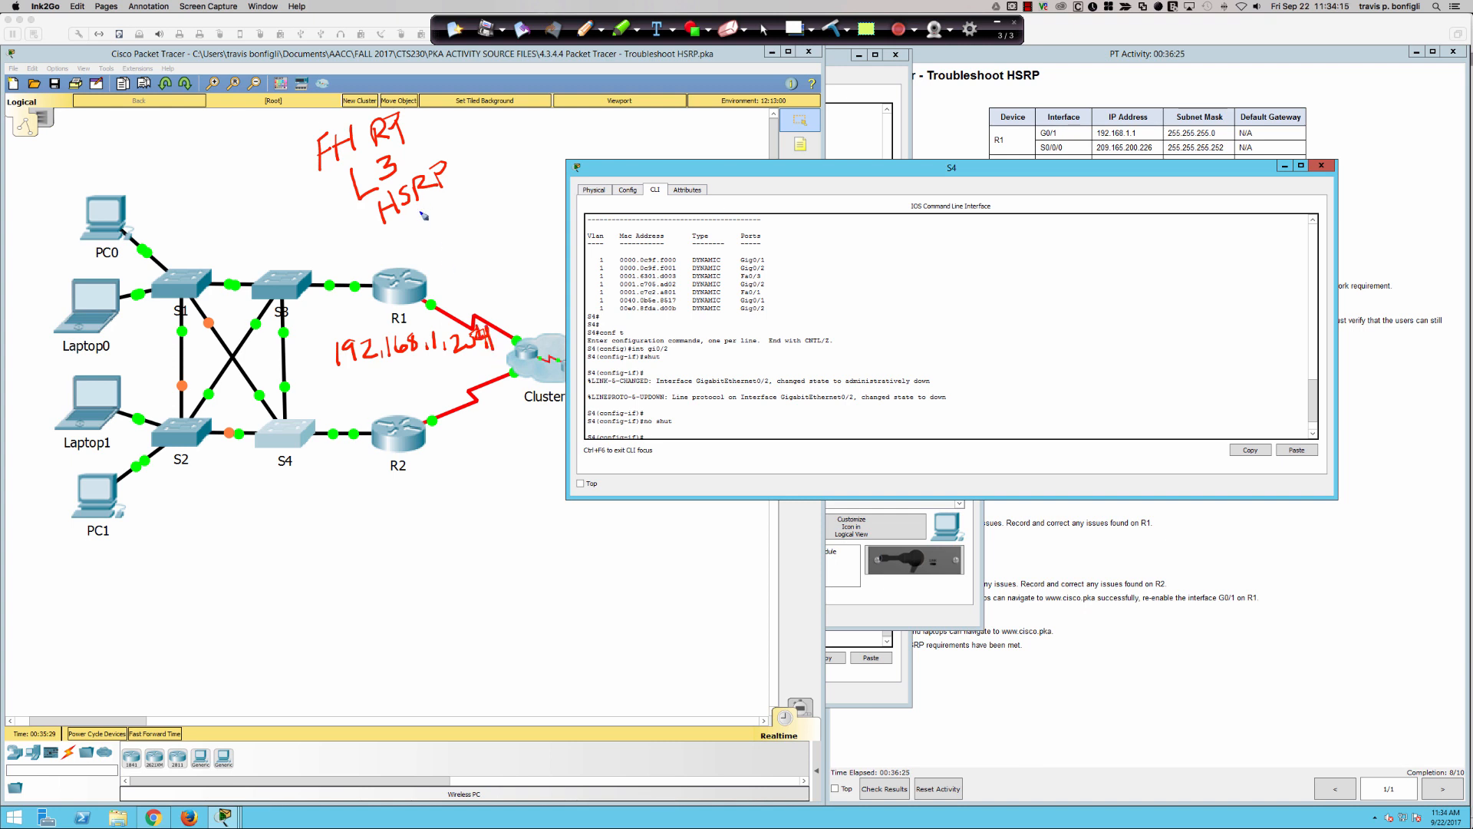
pyautogui.moveTo(356, 373)
pyautogui.mouseDown()
pyautogui.moveTo(495, 348)
pyautogui.moveTo(355, 378)
pyautogui.mouseUp()
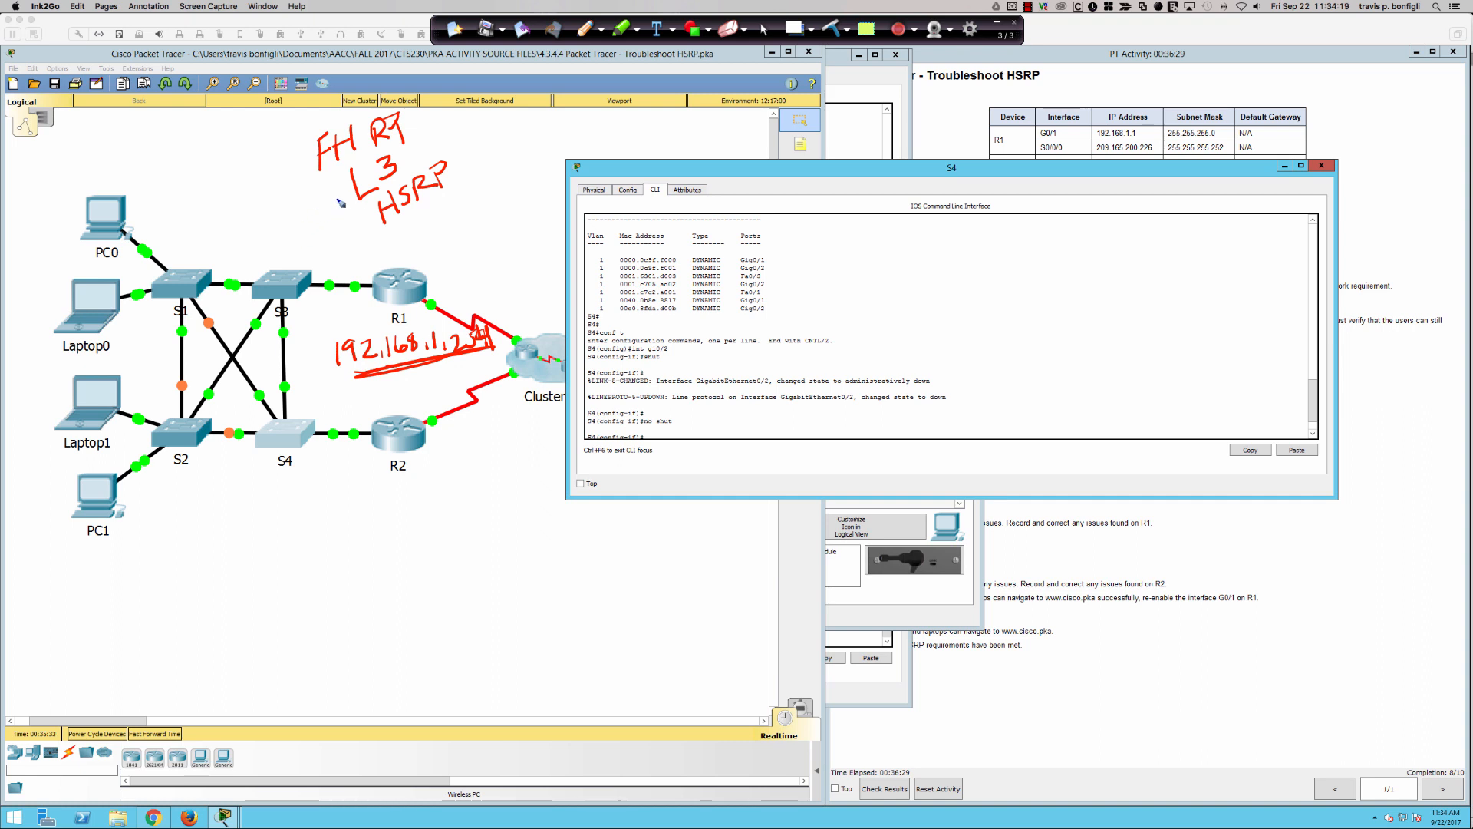
# - Draw a vertical divider between switches and routers, label the sides "L2" and "L3" with outward arrows, and re-underline the gateway address
pyautogui.moveTo(338, 201)
pyautogui.mouseDown()
pyautogui.moveTo(360, 410)
pyautogui.moveTo(344, 612)
pyautogui.mouseUp()
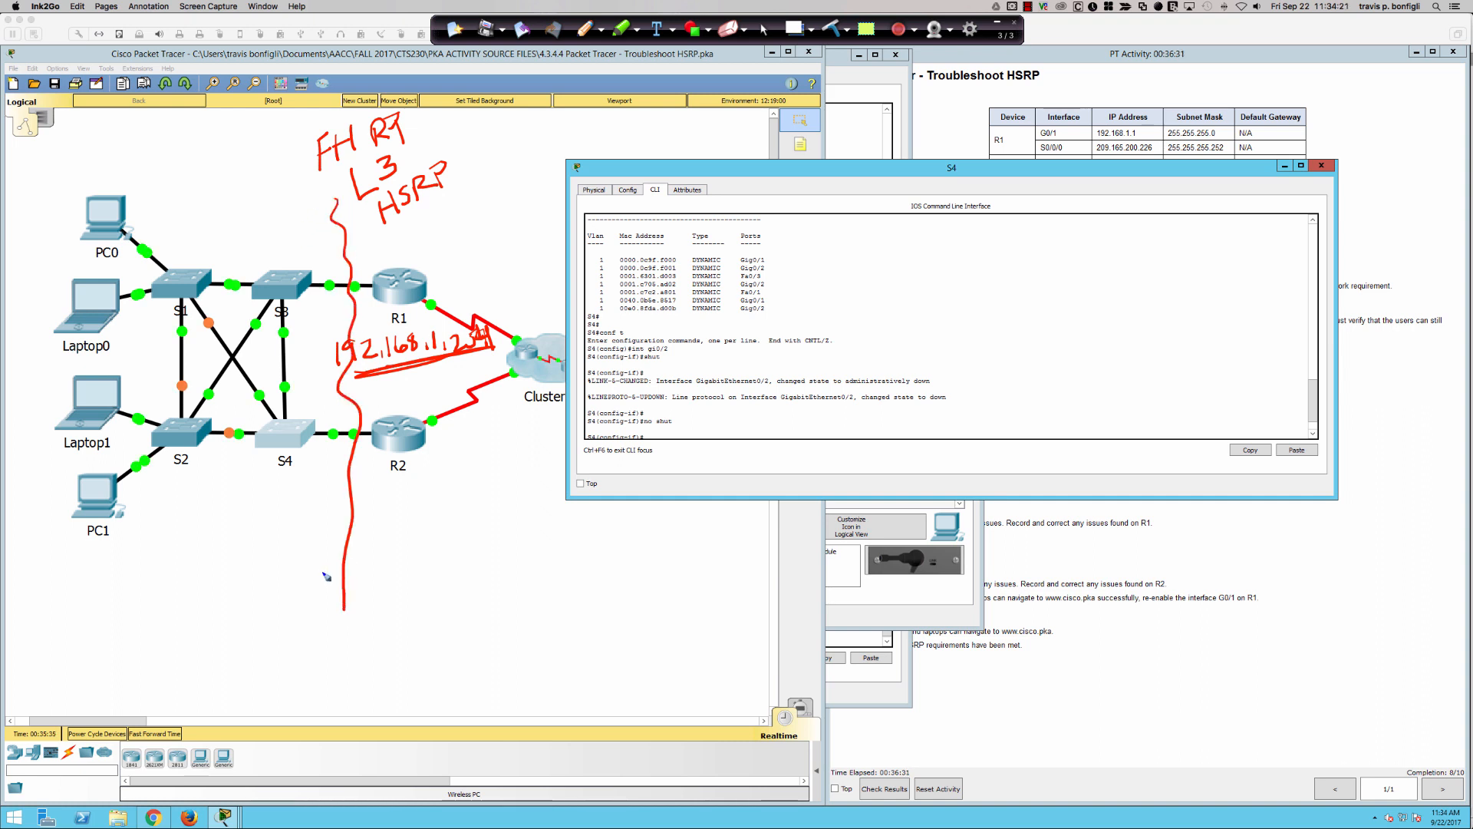
pyautogui.moveTo(175, 521)
pyautogui.mouseDown()
pyautogui.moveTo(205, 543)
pyautogui.moveTo(247, 531)
pyautogui.mouseUp()
pyautogui.moveTo(423, 494); pyautogui.dragTo(463, 529)
pyautogui.moveTo(334, 624)
pyautogui.mouseDown()
pyautogui.moveTo(362, 614)
pyautogui.moveTo(205, 607)
pyautogui.moveTo(233, 622)
pyautogui.mouseUp()
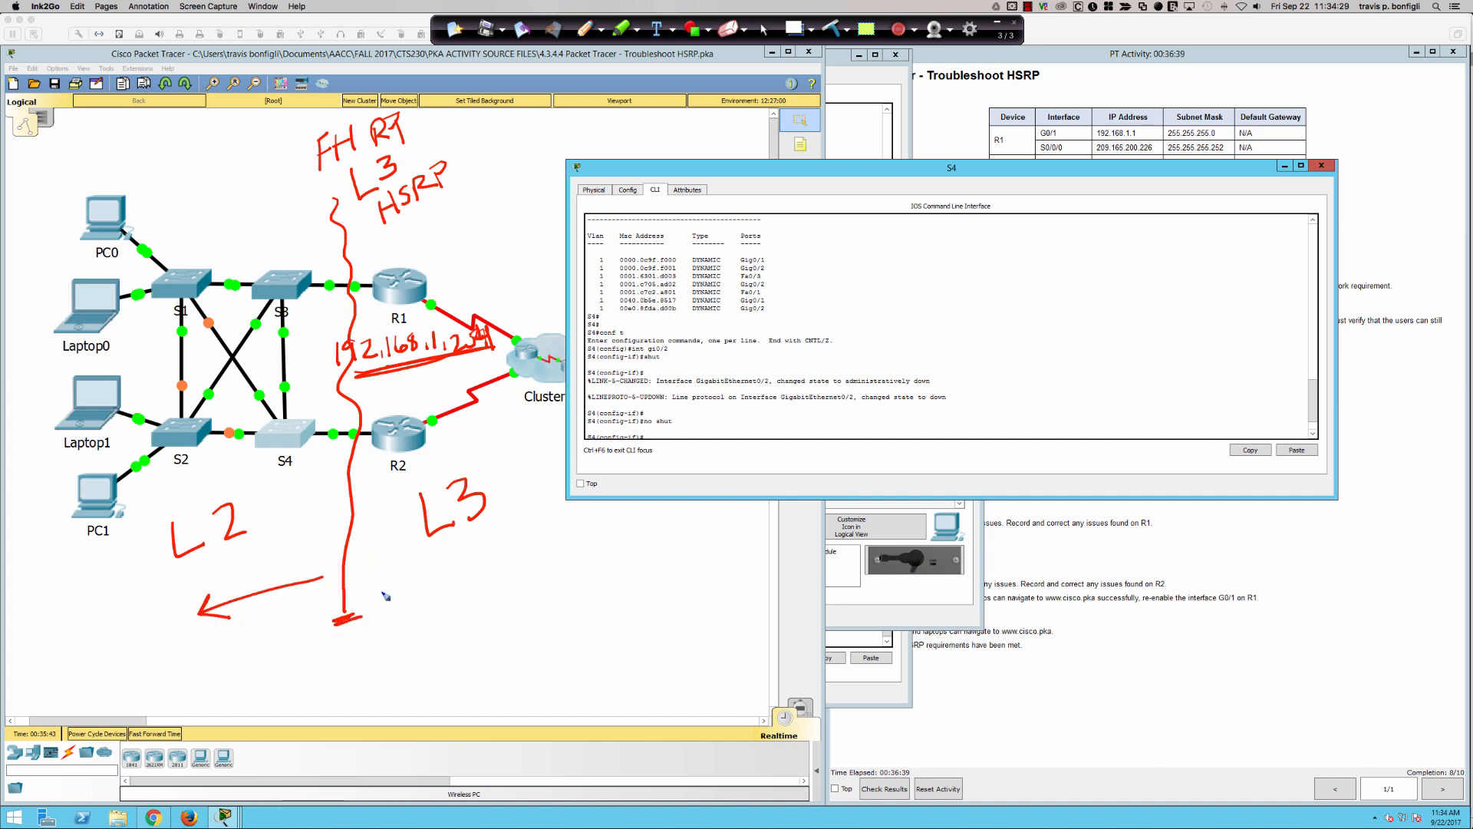
pyautogui.moveTo(379, 592)
pyautogui.mouseDown()
pyautogui.moveTo(462, 566)
pyautogui.moveTo(440, 567)
pyautogui.mouseUp()
pyautogui.moveTo(376, 385)
pyautogui.mouseDown()
pyautogui.moveTo(447, 361)
pyautogui.moveTo(426, 379)
pyautogui.mouseUp()
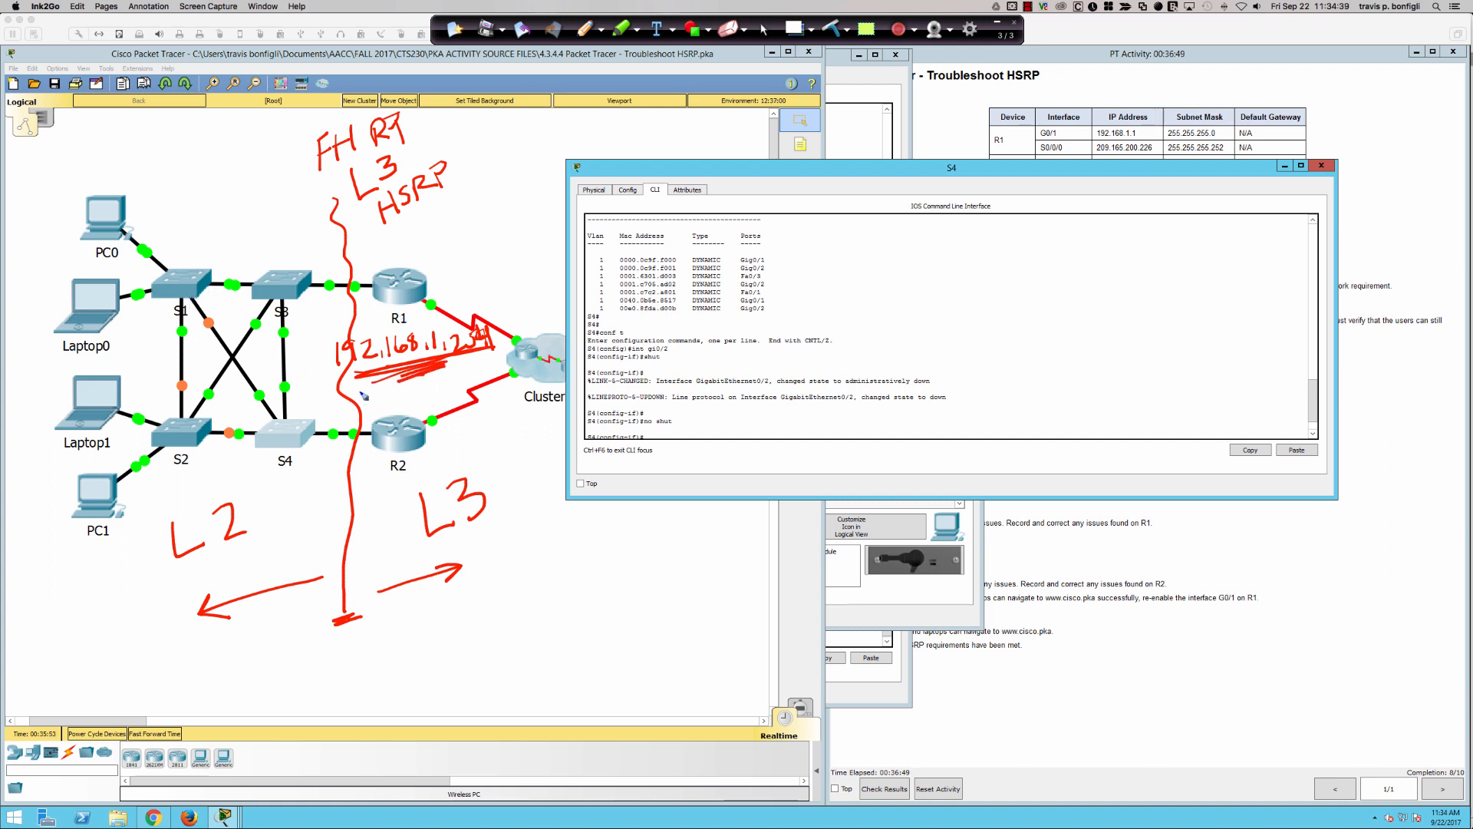
# - Annotate PC0 with an underlined "DGW" and arrows, underline PC0's label, and draw an arrow from PC0 to the word "ARP"
pyautogui.moveTo(107, 155); pyautogui.dragTo(102, 184)
pyautogui.moveTo(92, 127)
pyautogui.mouseDown()
pyautogui.moveTo(94, 153)
pyautogui.moveTo(146, 128)
pyautogui.moveTo(130, 123)
pyautogui.moveTo(133, 138)
pyautogui.moveTo(143, 121)
pyautogui.moveTo(170, 132)
pyautogui.moveTo(182, 108)
pyautogui.mouseUp()
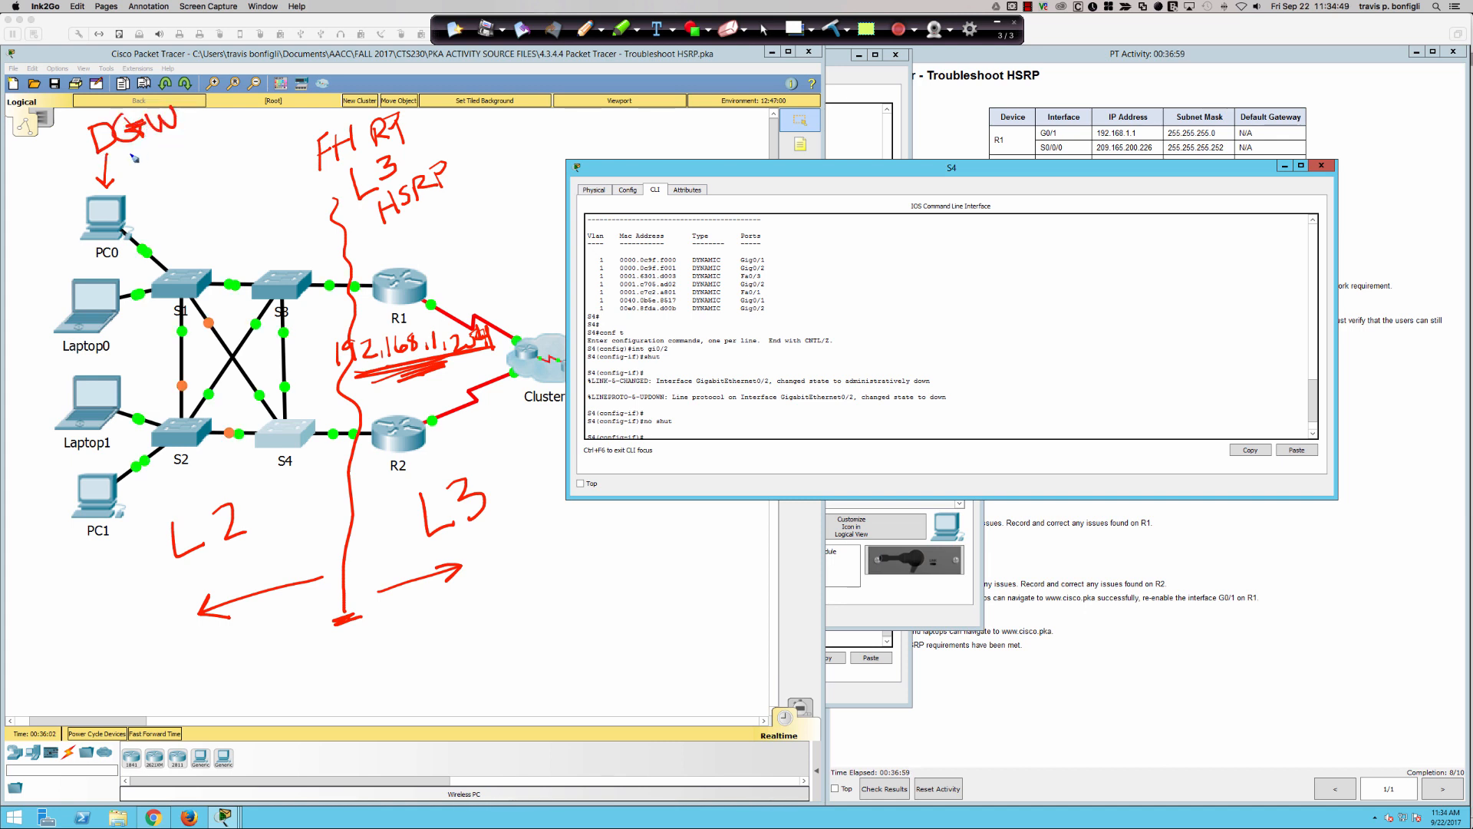
pyautogui.moveTo(123, 161); pyautogui.dragTo(173, 139)
pyautogui.moveTo(172, 191); pyautogui.dragTo(165, 229)
pyautogui.moveTo(171, 188)
pyautogui.mouseDown()
pyautogui.moveTo(164, 153)
pyautogui.moveTo(171, 163)
pyautogui.mouseUp()
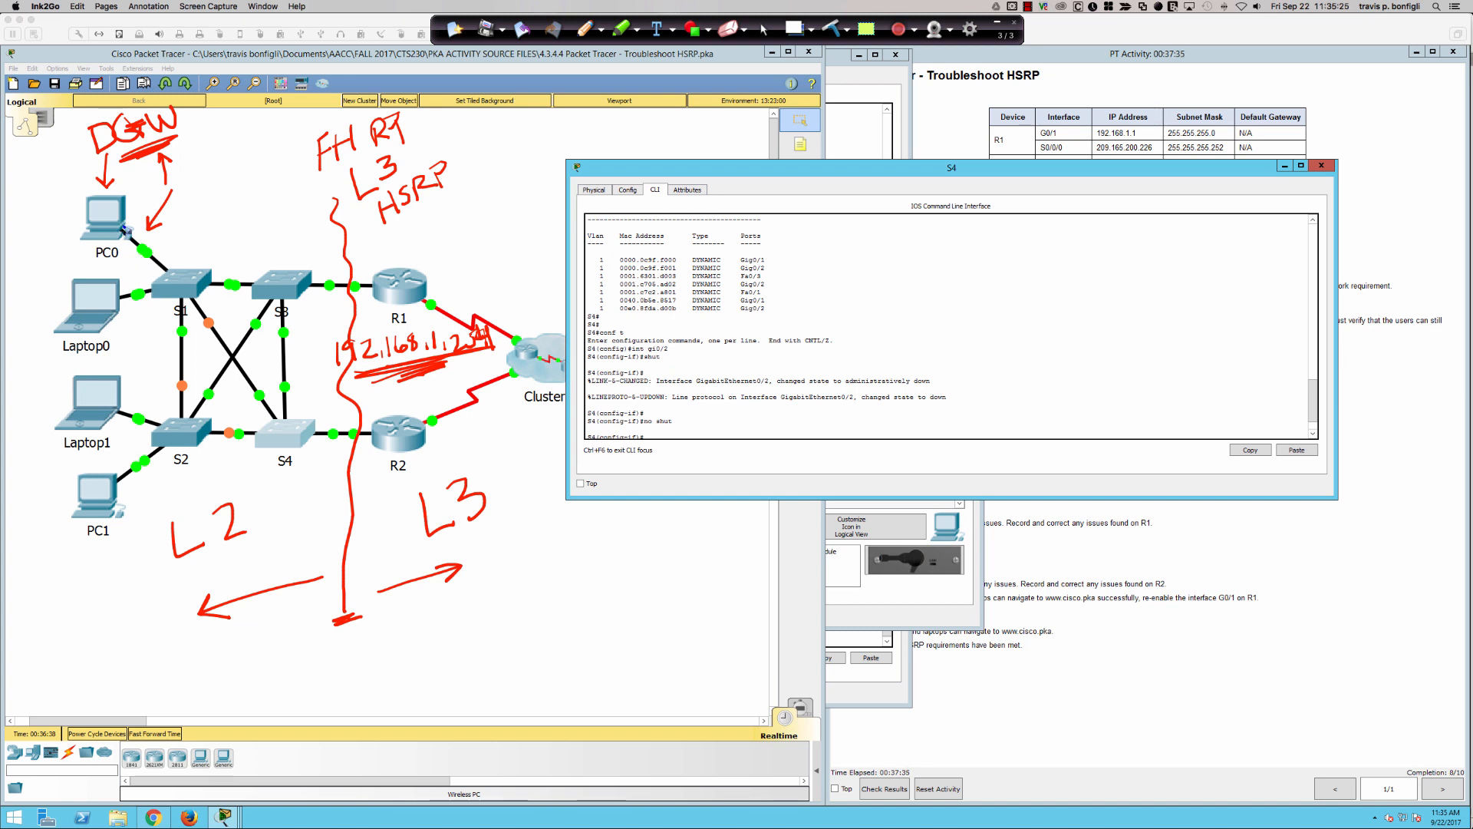
pyautogui.moveTo(100, 262)
pyautogui.mouseDown()
pyautogui.moveTo(227, 206)
pyautogui.moveTo(238, 221)
pyautogui.moveTo(259, 199)
pyautogui.mouseUp()
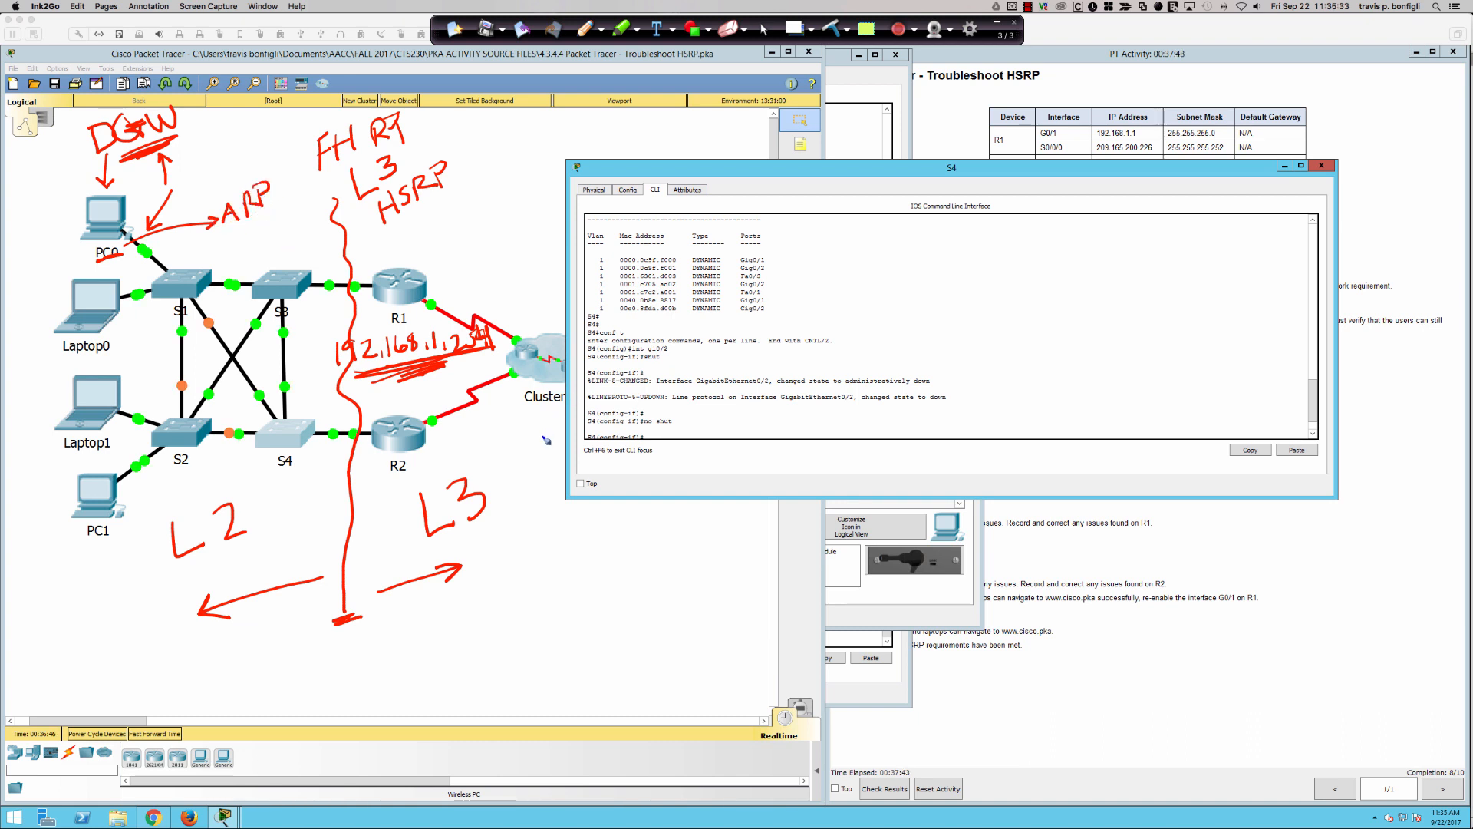
# - Handwrite the destination address 209.165.200.33 below the cluster, underline it, and draw an arrow toward it
pyautogui.moveTo(623, 552)
pyautogui.mouseDown()
pyautogui.moveTo(633, 573)
pyautogui.moveTo(687, 541)
pyautogui.moveTo(717, 572)
pyautogui.mouseUp()
pyautogui.moveTo(730, 522)
pyautogui.mouseDown()
pyautogui.moveTo(727, 568)
pyautogui.moveTo(894, 498)
pyautogui.moveTo(972, 502)
pyautogui.mouseUp()
pyautogui.moveTo(619, 612); pyautogui.dragTo(1042, 505)
pyautogui.moveTo(548, 620)
pyautogui.mouseDown()
pyautogui.moveTo(603, 597)
pyautogui.moveTo(592, 611)
pyautogui.mouseUp()
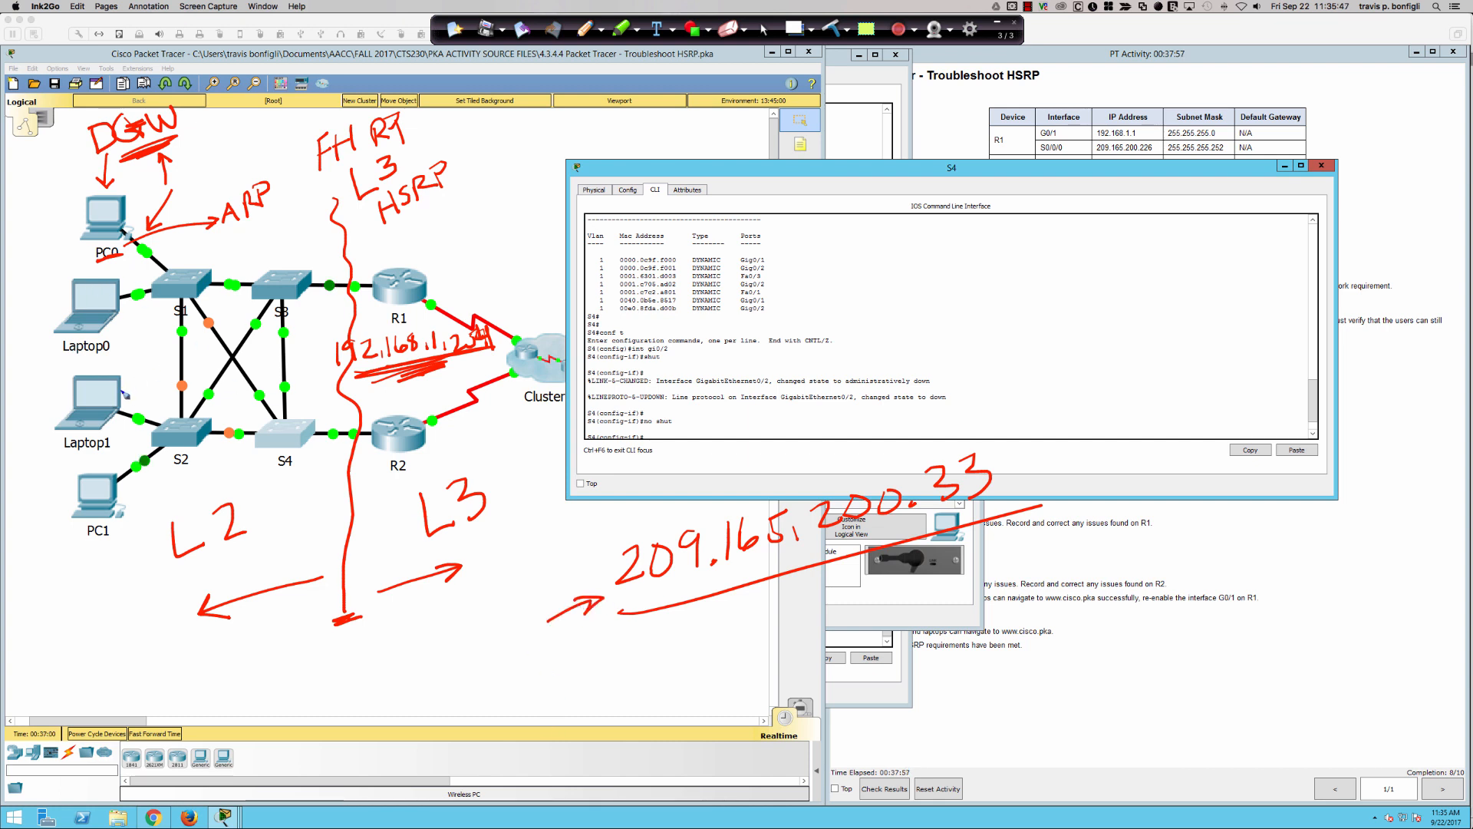
# - Underline the handwritten "ARP" and draw an arrow pointing up to the 192.168.1.254 gateway address
pyautogui.moveTo(223, 237); pyautogui.dragTo(278, 208)
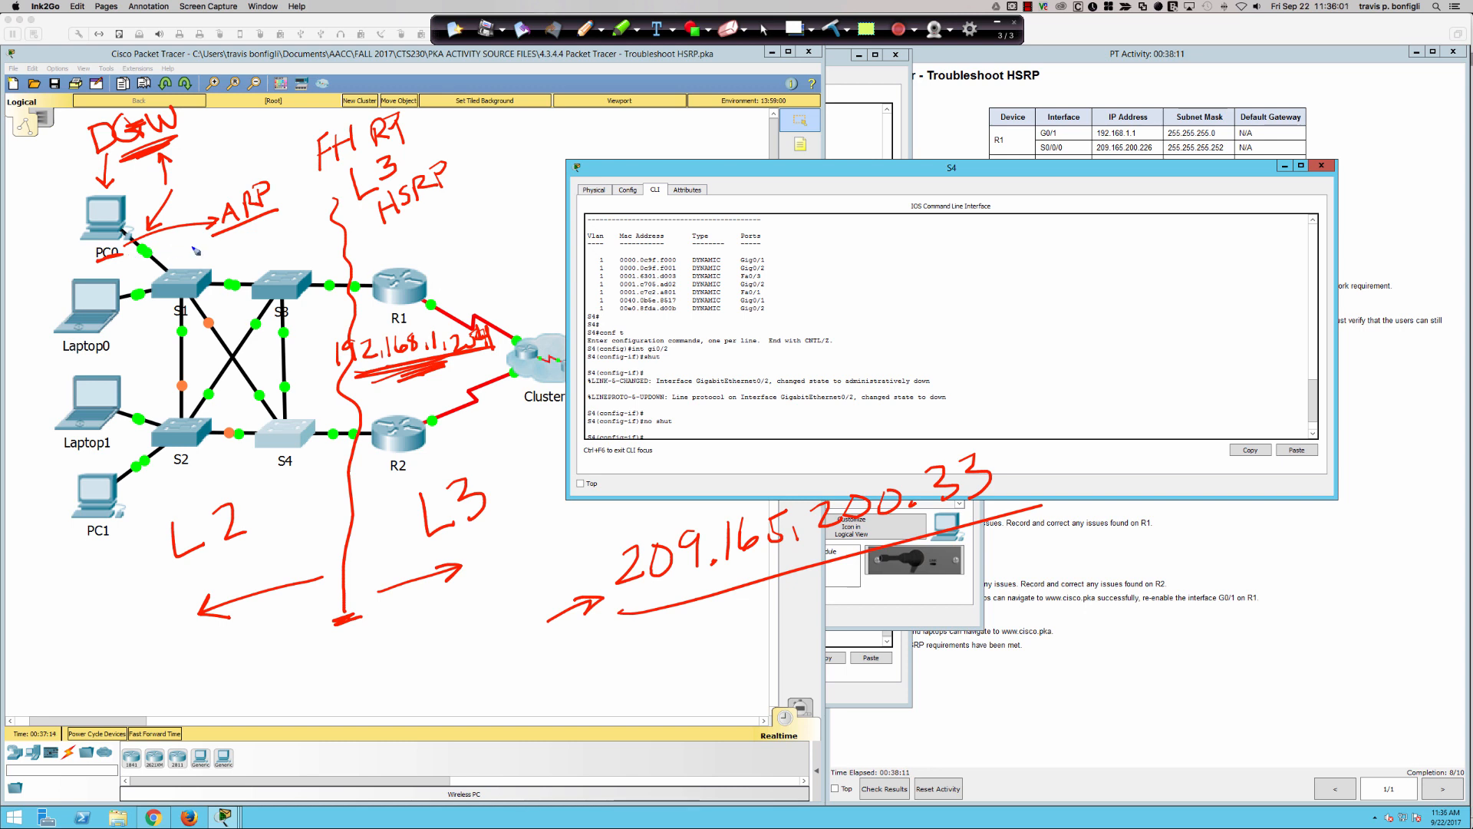
pyautogui.moveTo(445, 393)
pyautogui.mouseDown()
pyautogui.moveTo(441, 371)
pyautogui.moveTo(455, 381)
pyautogui.mouseUp()
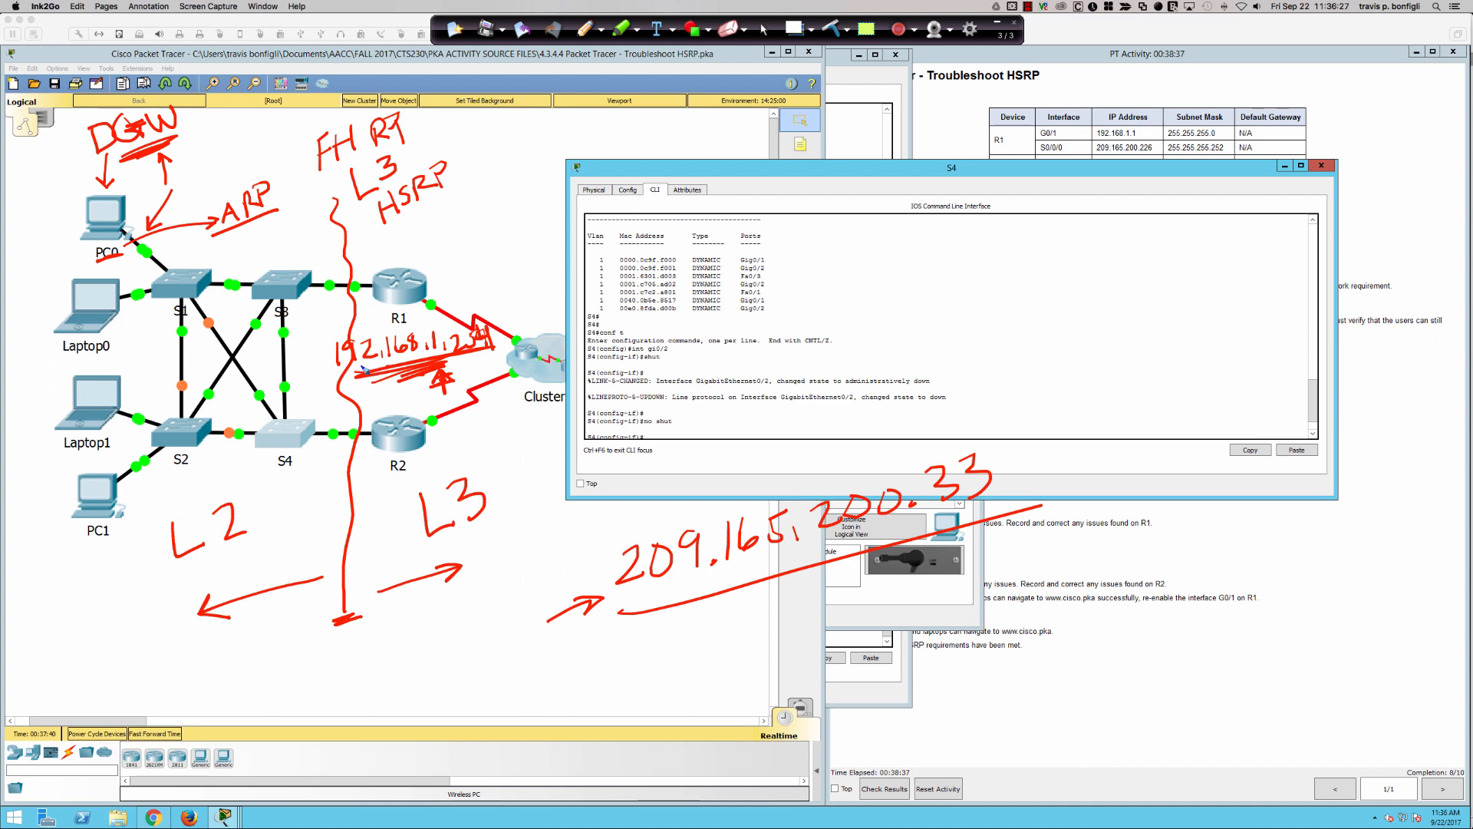
# - Circle switch S1, the S4 label in the topology, and the title of the S4 console window
pyautogui.moveTo(175, 263)
pyautogui.mouseDown()
pyautogui.moveTo(234, 315)
pyautogui.moveTo(203, 248)
pyautogui.mouseUp()
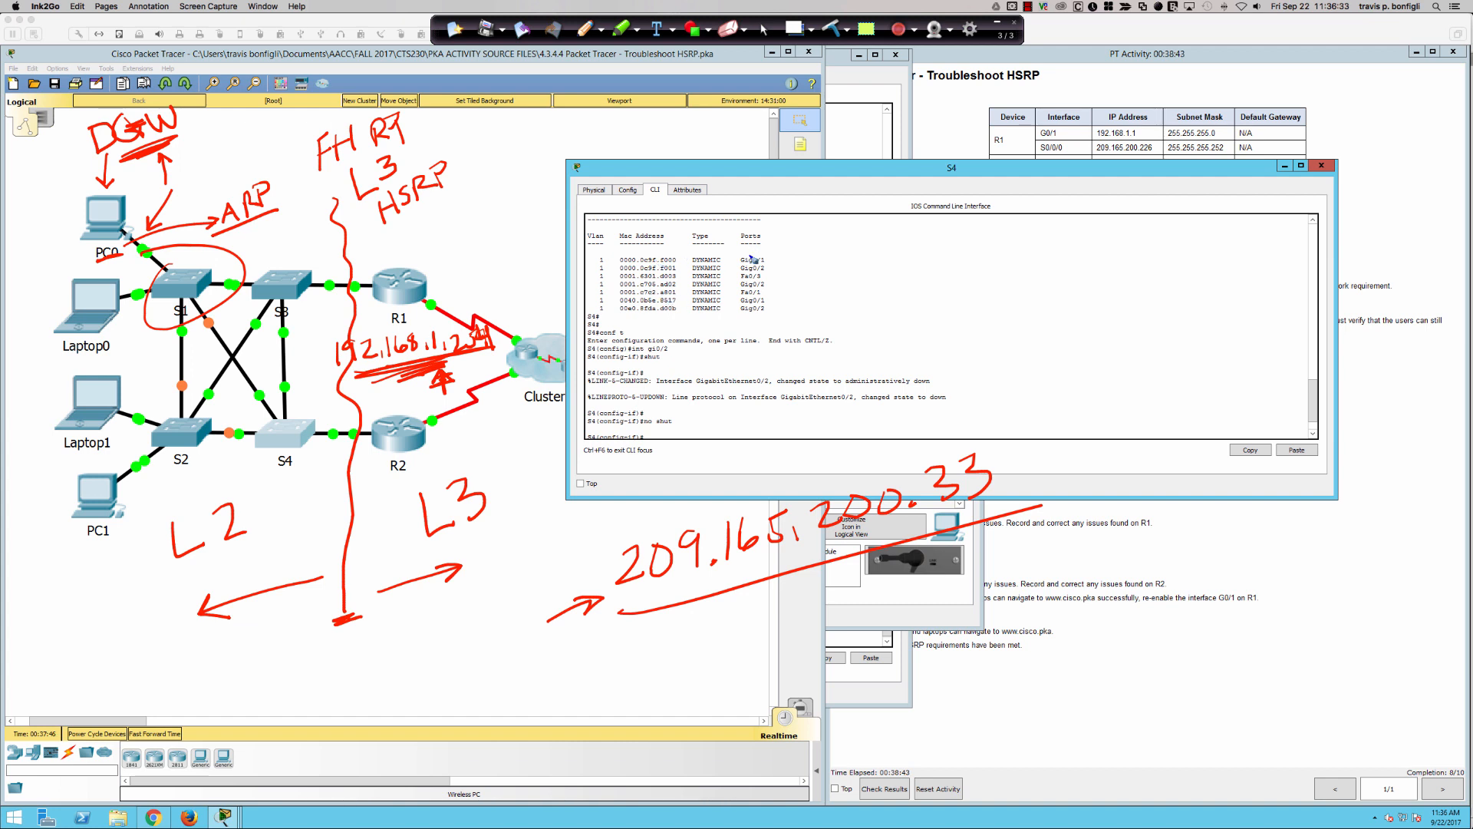
pyautogui.moveTo(296, 454)
pyautogui.mouseDown()
pyautogui.moveTo(285, 485)
pyautogui.moveTo(292, 459)
pyautogui.mouseUp()
pyautogui.moveTo(948, 159)
pyautogui.mouseDown()
pyautogui.moveTo(929, 160)
pyautogui.moveTo(942, 152)
pyautogui.mouseUp()
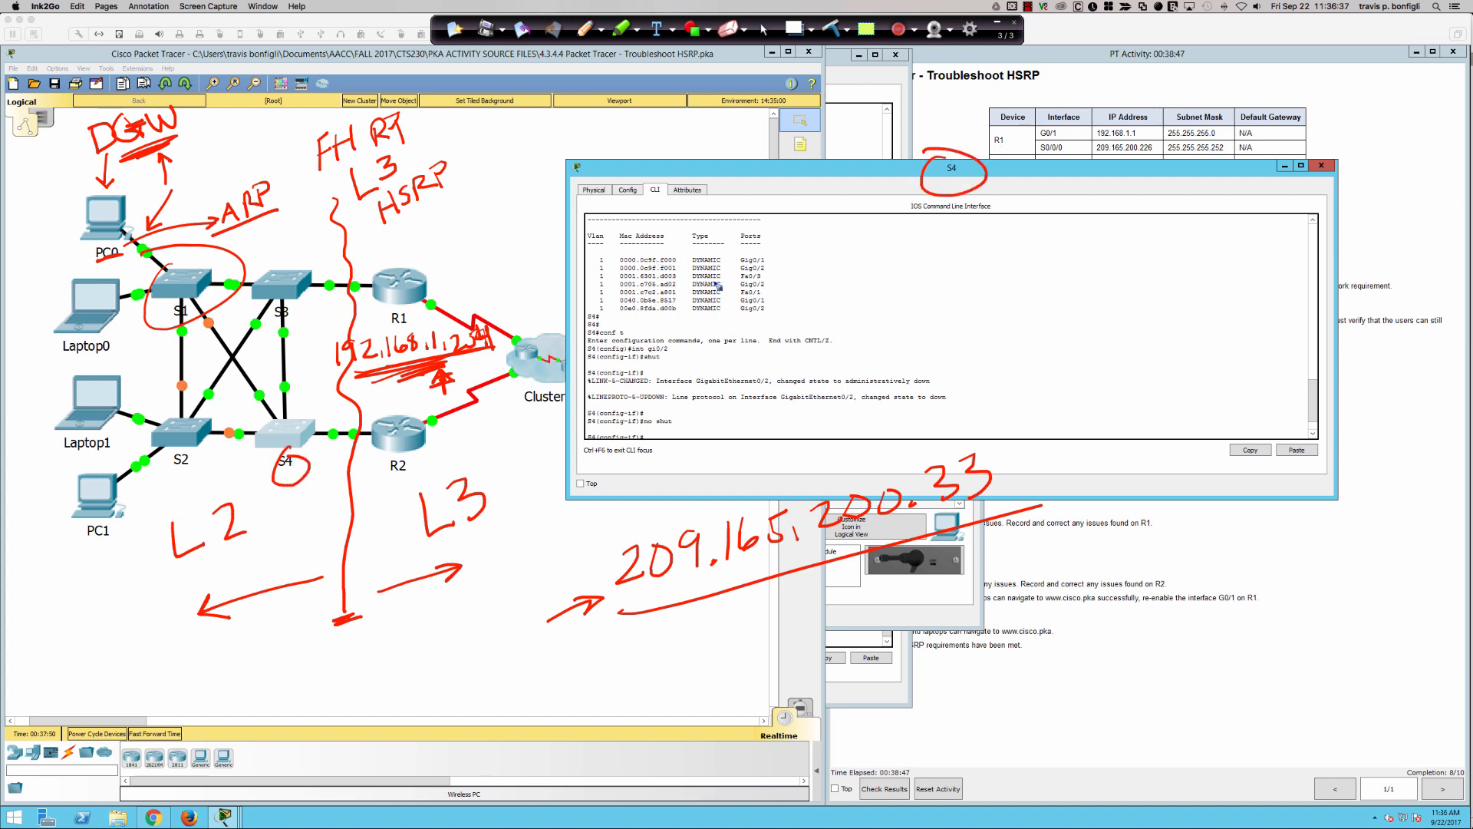
# - Point arrows at the 0000.0c9f.f001 entry and its port in S4's MAC table, and underline the Gig0/2 port
pyautogui.moveTo(564, 275); pyautogui.dragTo(618, 268)
pyautogui.moveTo(798, 257); pyautogui.dragTo(771, 268)
pyautogui.moveTo(735, 271); pyautogui.dragTo(776, 271)
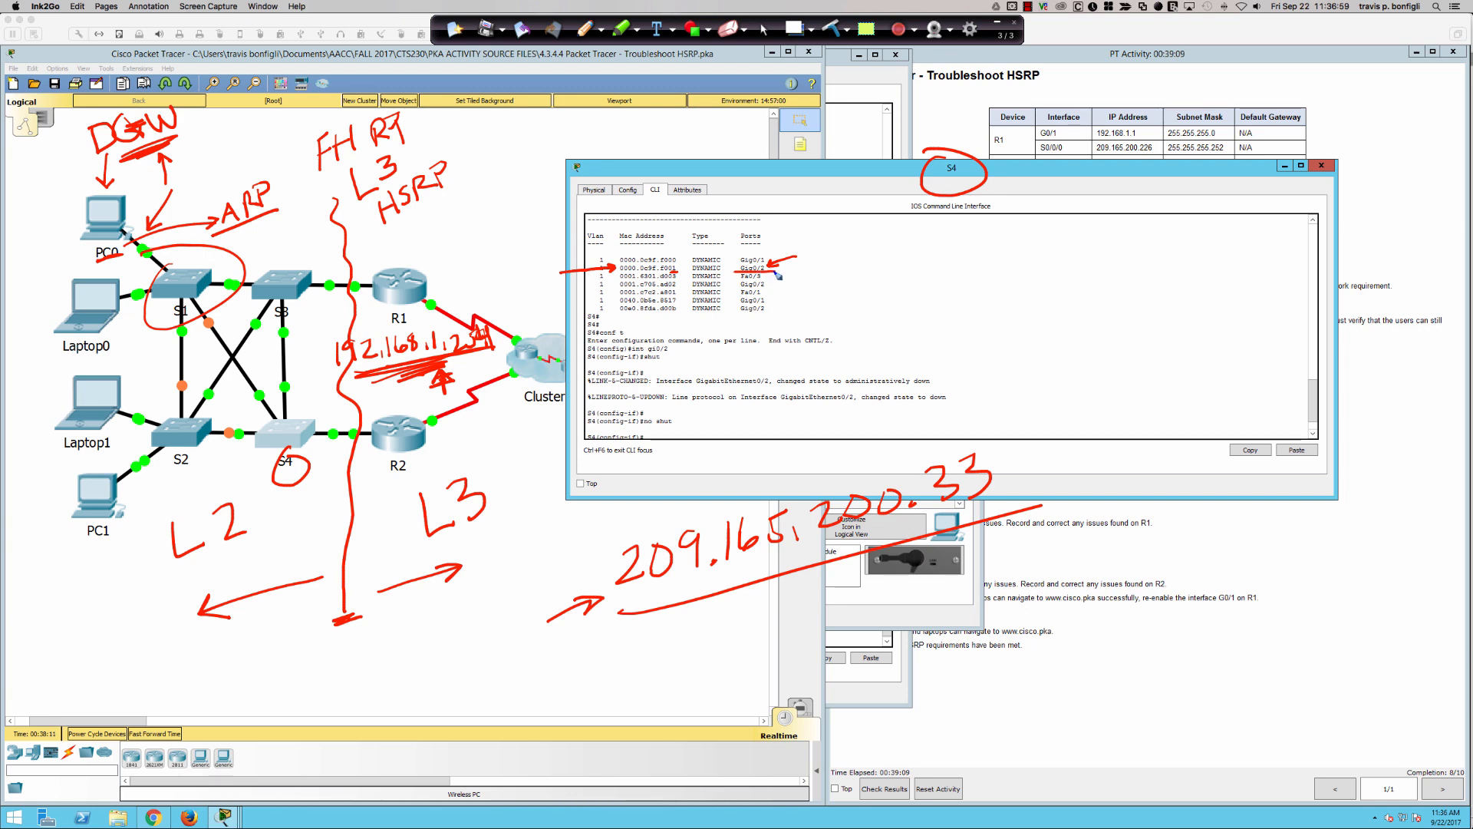
# - Draw path arrows from S4, S2 and S1 to S3 and onward to R1, re-underlining the gateway address and pointing at the S3–R1 link
pyautogui.moveTo(266, 439)
pyautogui.mouseDown()
pyautogui.moveTo(286, 428)
pyautogui.moveTo(298, 366)
pyautogui.moveTo(310, 374)
pyautogui.mouseUp()
pyautogui.moveTo(305, 284); pyautogui.dragTo(327, 285)
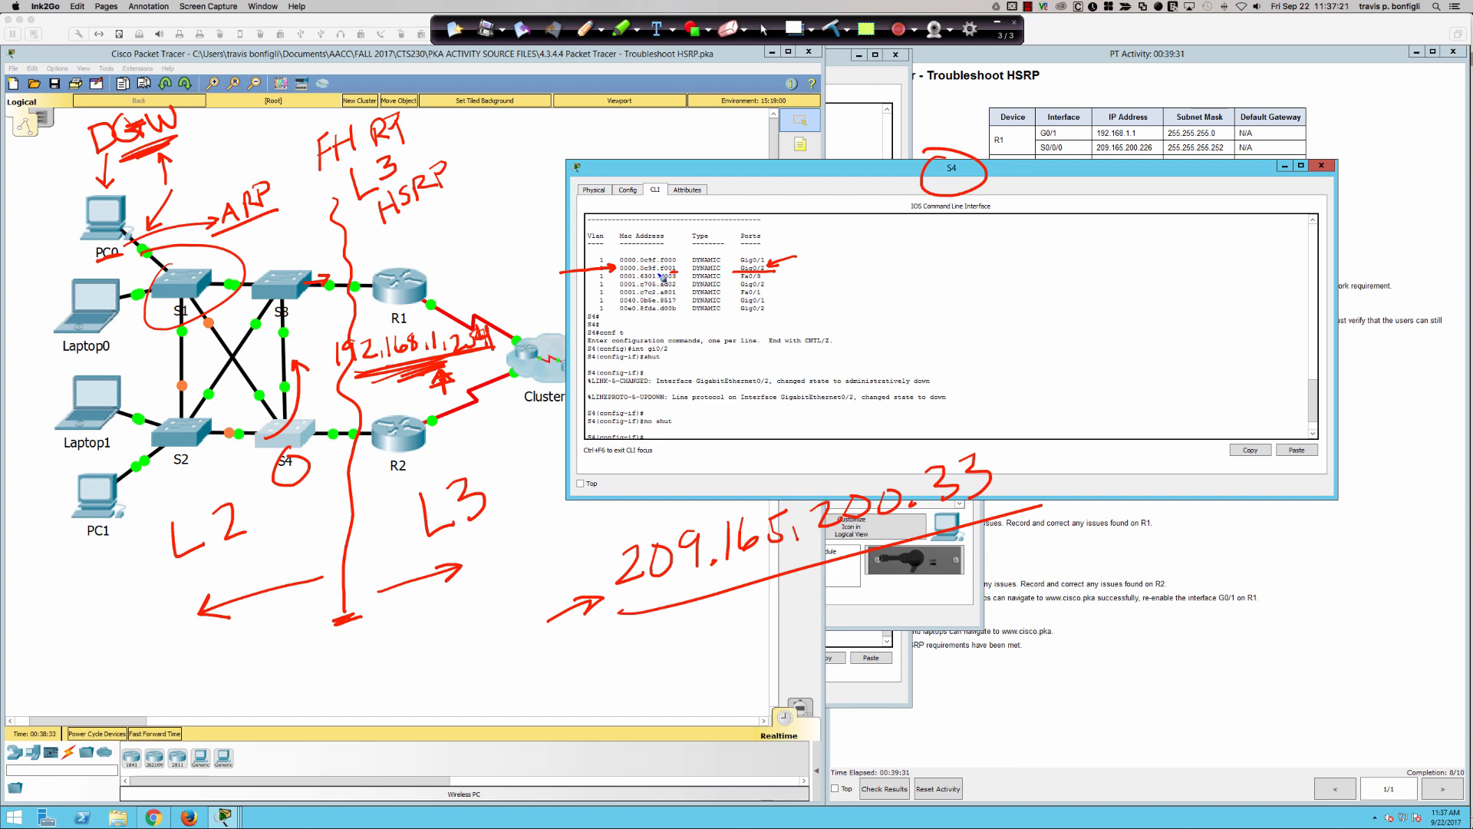
pyautogui.moveTo(423, 374)
pyautogui.mouseDown()
pyautogui.moveTo(373, 389)
pyautogui.moveTo(401, 370)
pyautogui.mouseUp()
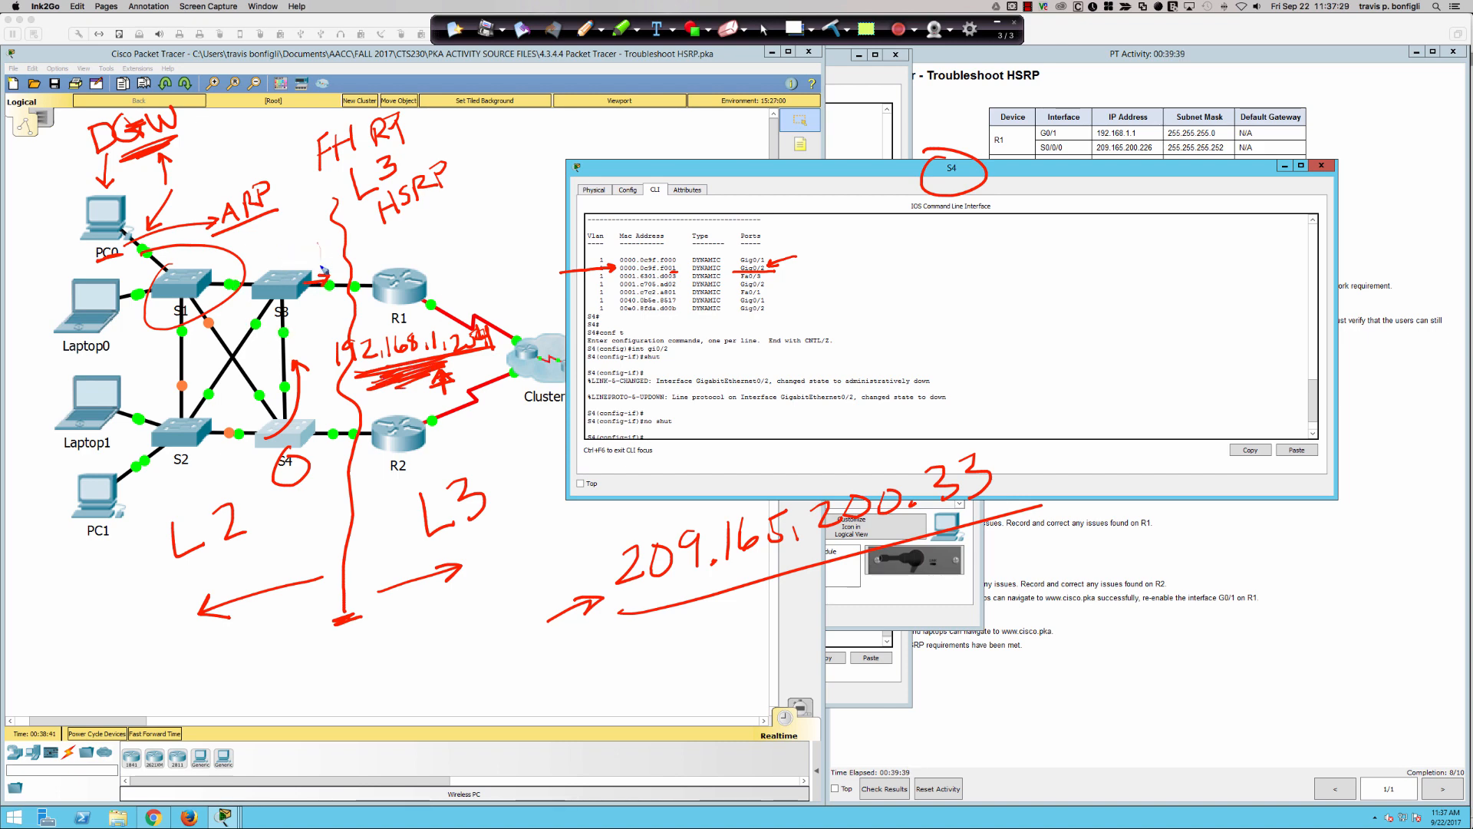
pyautogui.moveTo(321, 267); pyautogui.dragTo(319, 271)
pyautogui.moveTo(313, 258); pyautogui.dragTo(318, 270)
pyautogui.moveTo(181, 437); pyautogui.dragTo(252, 330)
pyautogui.moveTo(161, 286); pyautogui.dragTo(250, 280)
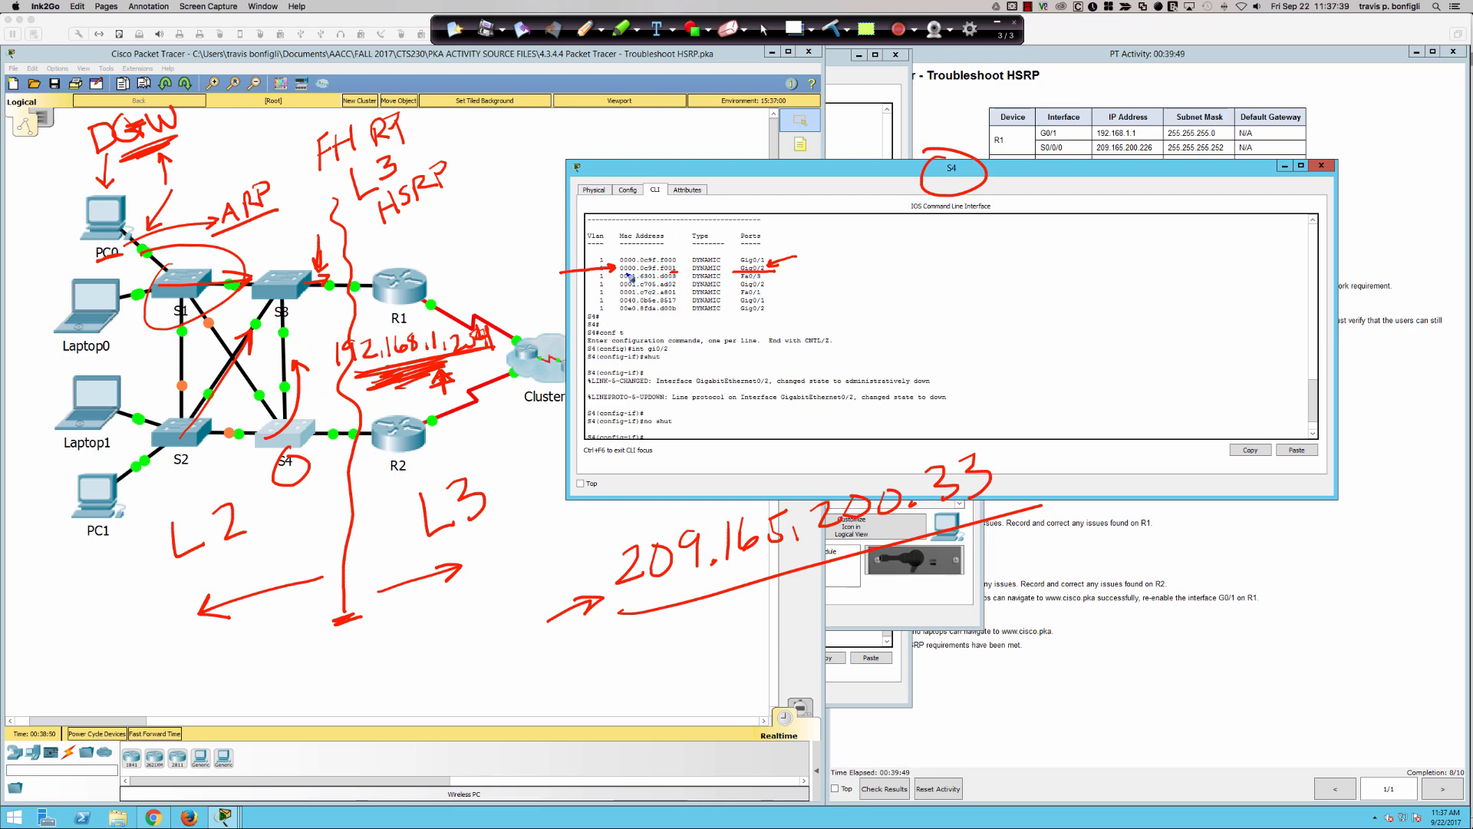
# - Underline the virtual MAC entry, point arrows at S1 and S2, circle S3, and cross out router R1
pyautogui.moveTo(619, 274); pyautogui.dragTo(676, 276)
pyautogui.moveTo(181, 458); pyautogui.dragTo(178, 495)
pyautogui.moveTo(203, 215)
pyautogui.mouseDown()
pyautogui.moveTo(192, 270)
pyautogui.moveTo(201, 255)
pyautogui.mouseUp()
pyautogui.moveTo(246, 291); pyautogui.dragTo(258, 283)
pyautogui.moveTo(389, 260); pyautogui.dragTo(426, 303)
pyautogui.moveTo(424, 253); pyautogui.dragTo(389, 314)
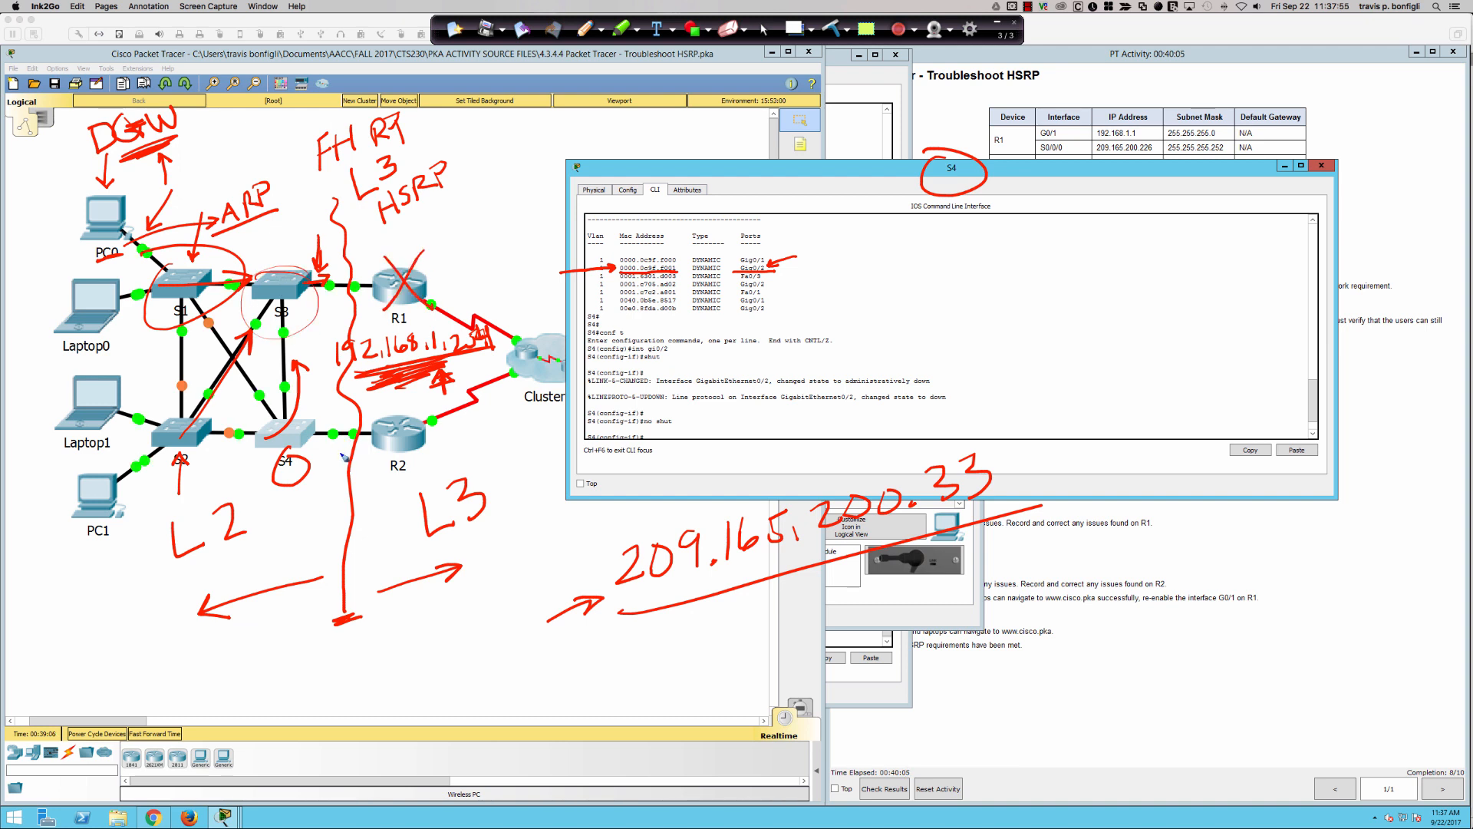
# - Mark S4 with a dot, circle the 0000.0c9f.f001 entry, and draw strokes from S4 toward S3 and R2
pyautogui.click(284, 436)
pyautogui.moveTo(664, 260)
pyautogui.mouseDown()
pyautogui.moveTo(626, 278)
pyautogui.moveTo(686, 274)
pyautogui.moveTo(643, 266)
pyautogui.mouseUp()
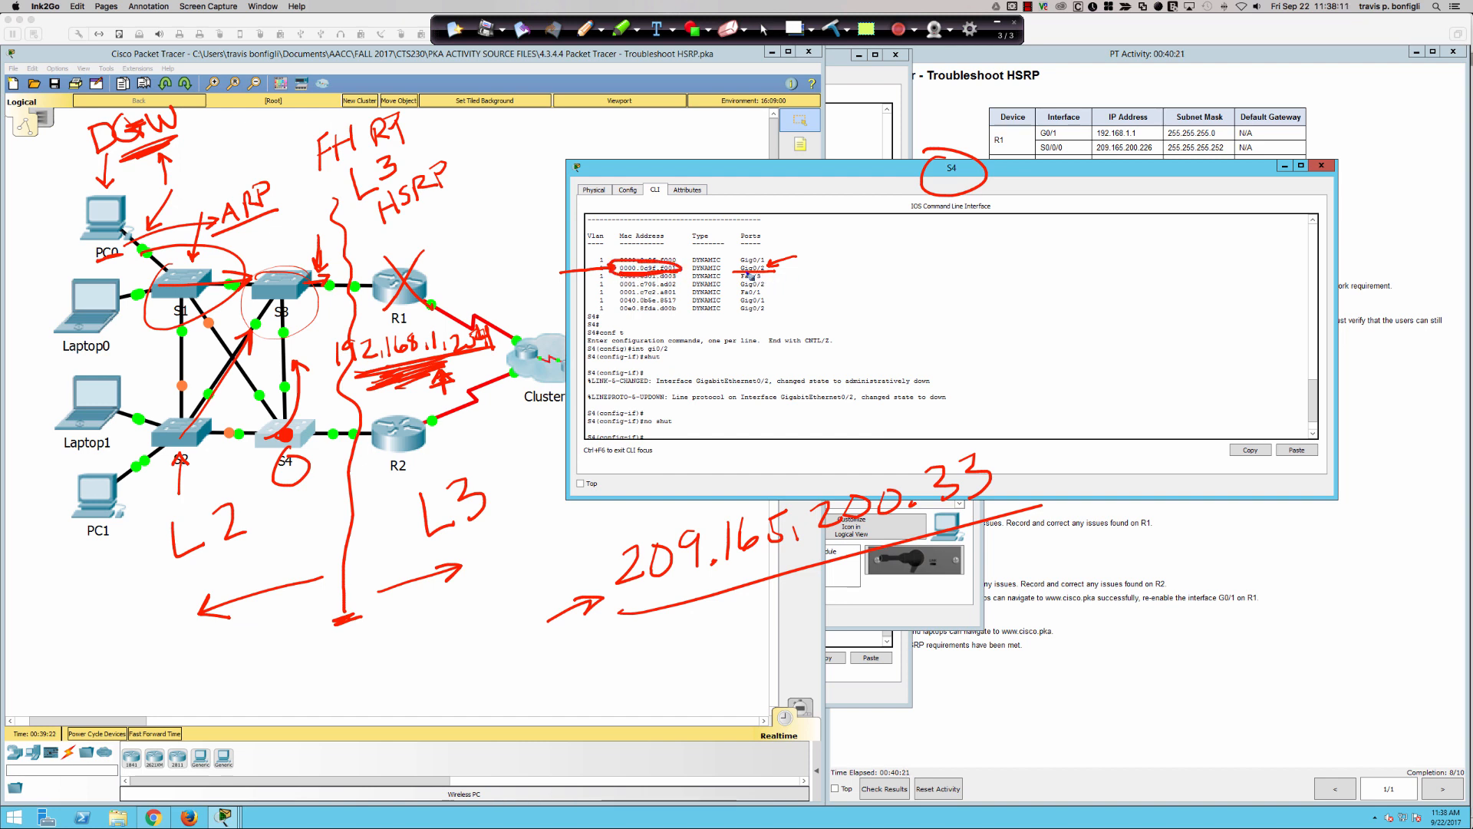
pyautogui.moveTo(283, 449); pyautogui.dragTo(295, 366)
pyautogui.moveTo(293, 435); pyautogui.dragTo(343, 423)
# - Clear all annotations, return to the normal cursor, and bring the topology workspace to the front
pyautogui.click(801, 33)
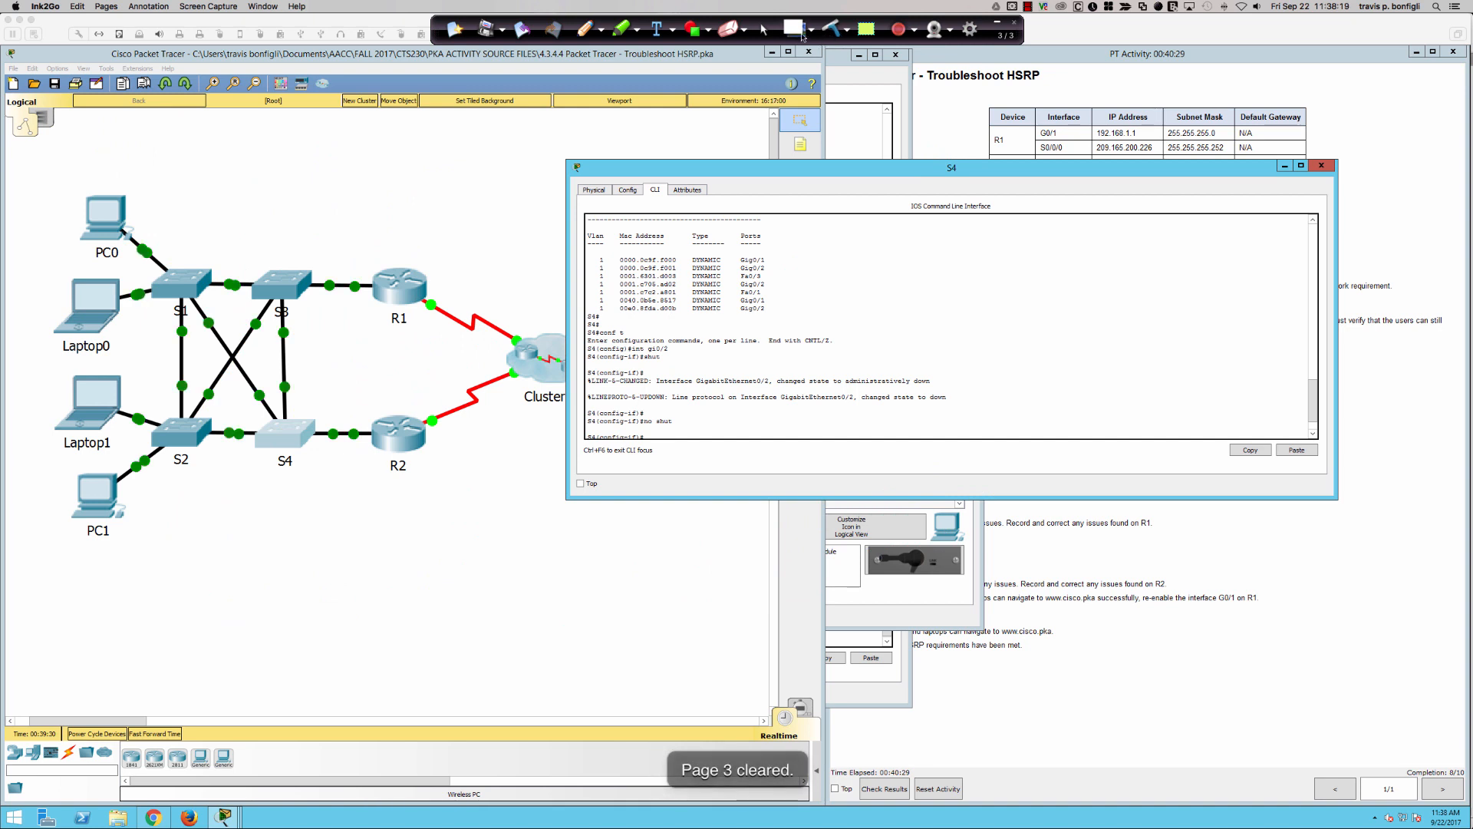
pyautogui.click(768, 29)
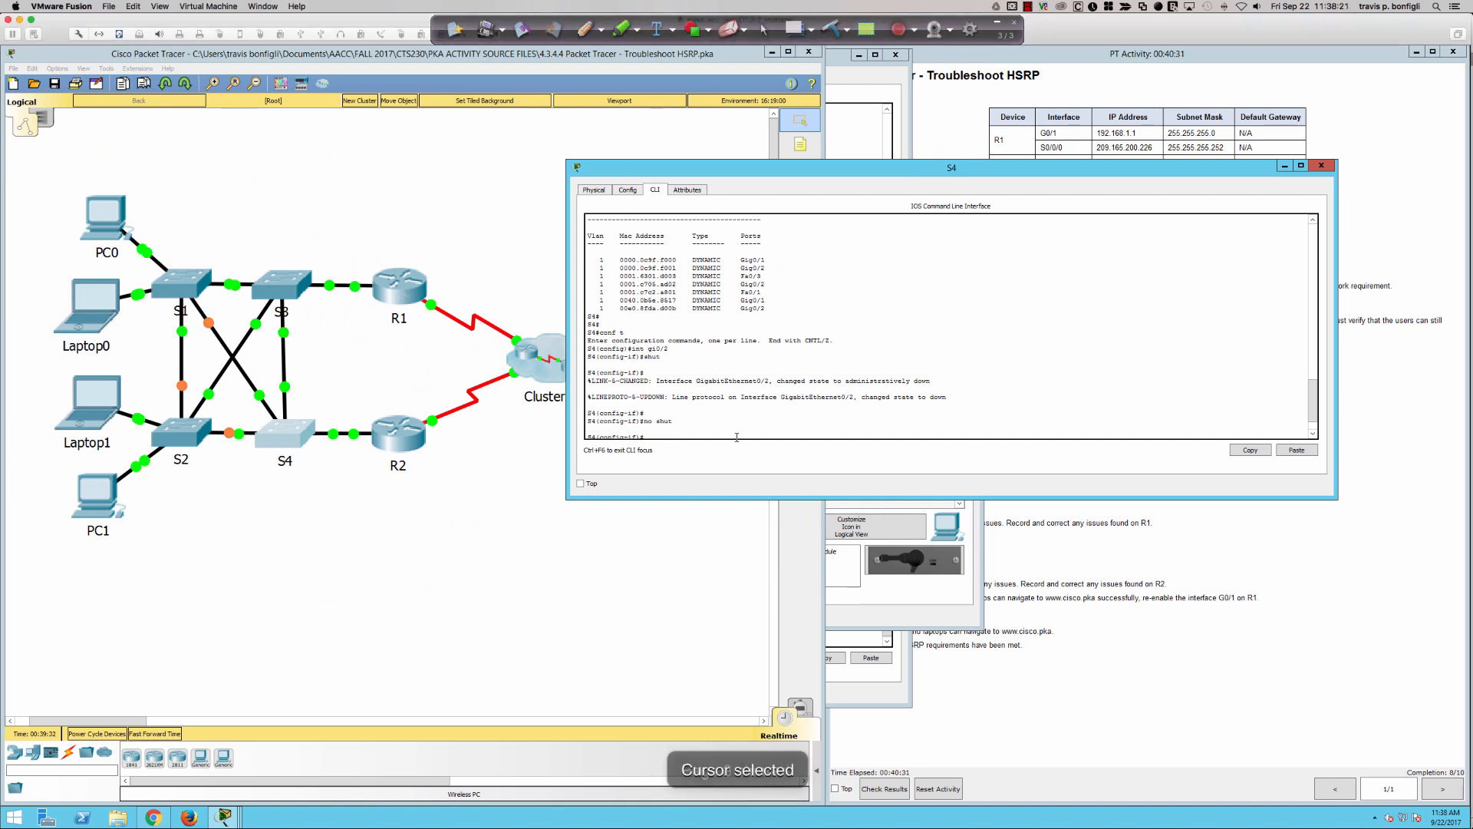
pyautogui.click(367, 319)
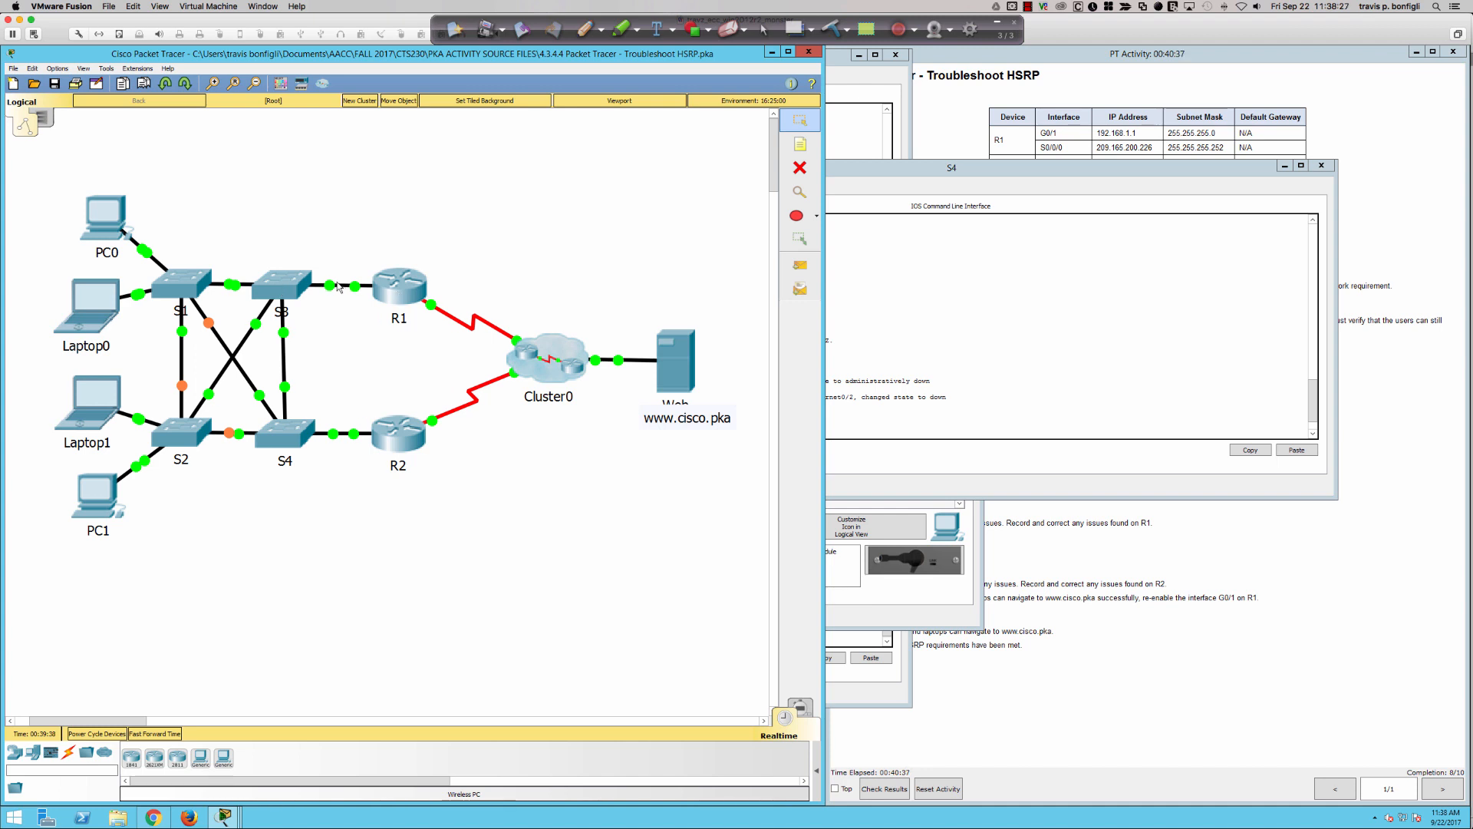
# - Open R1's command line and enter global configuration mode with en and conf t
pyautogui.click(407, 287)
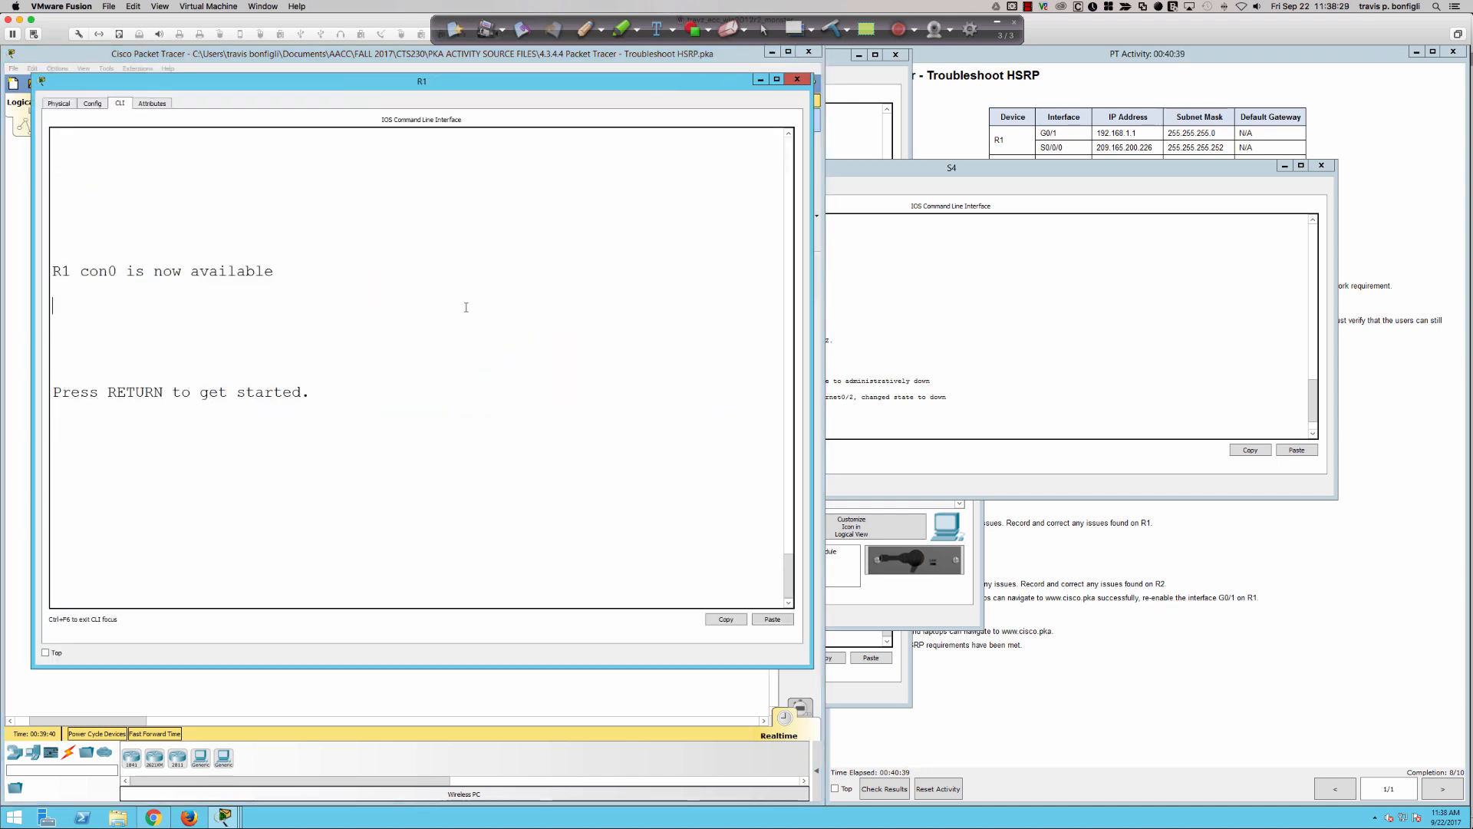
pyautogui.press('Return')
pyautogui.press('Return')
pyautogui.press('Return')
pyautogui.press('Return')
pyautogui.write('e')
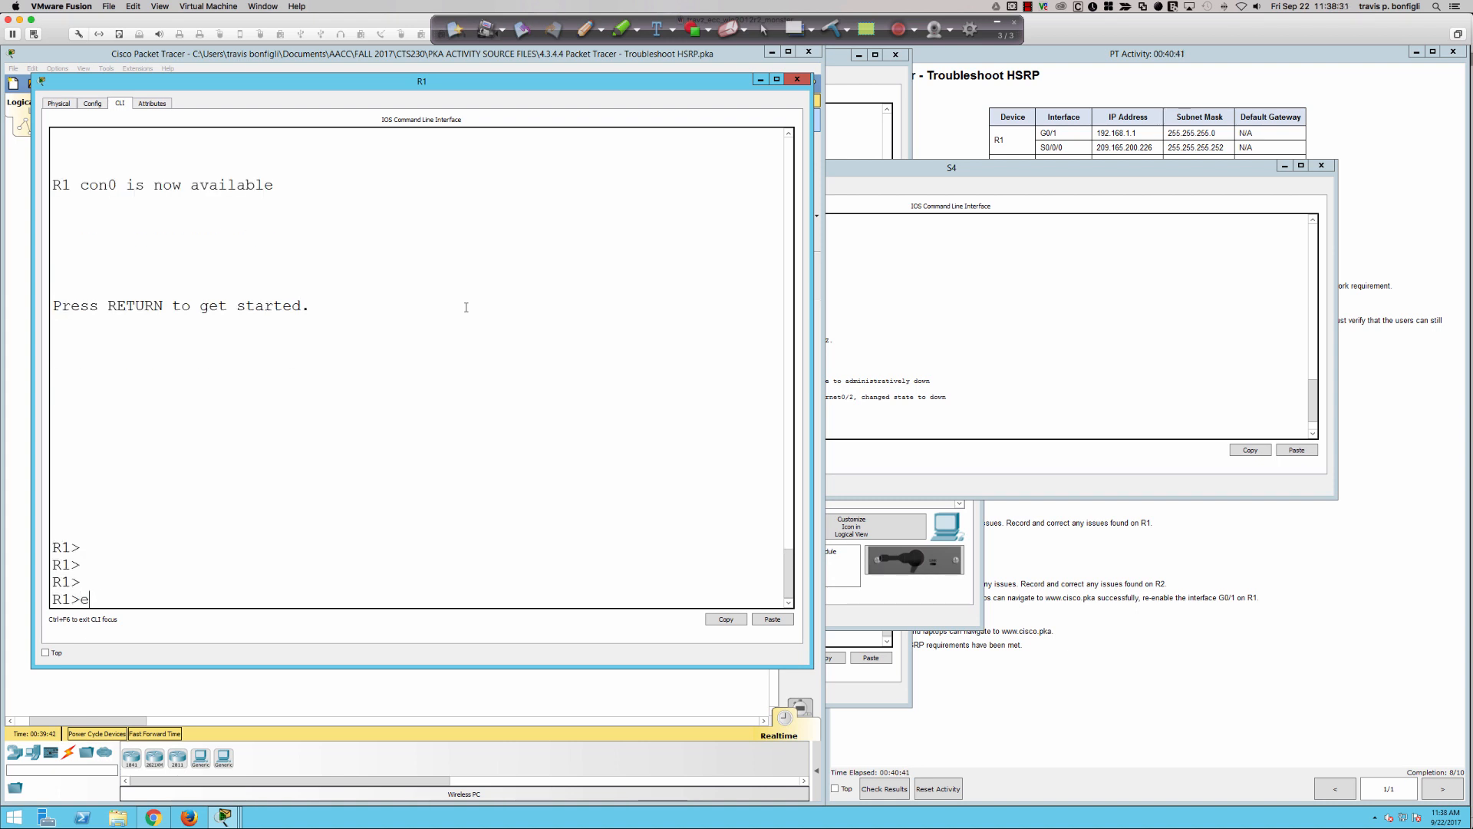
pyautogui.write('n')
pyautogui.press('Return')
pyautogui.write('conf t')
pyautogui.press('Return')
# - Shut down interface gi0/1 on R1 and move its console window away from the switches
pyautogui.write('int gi')
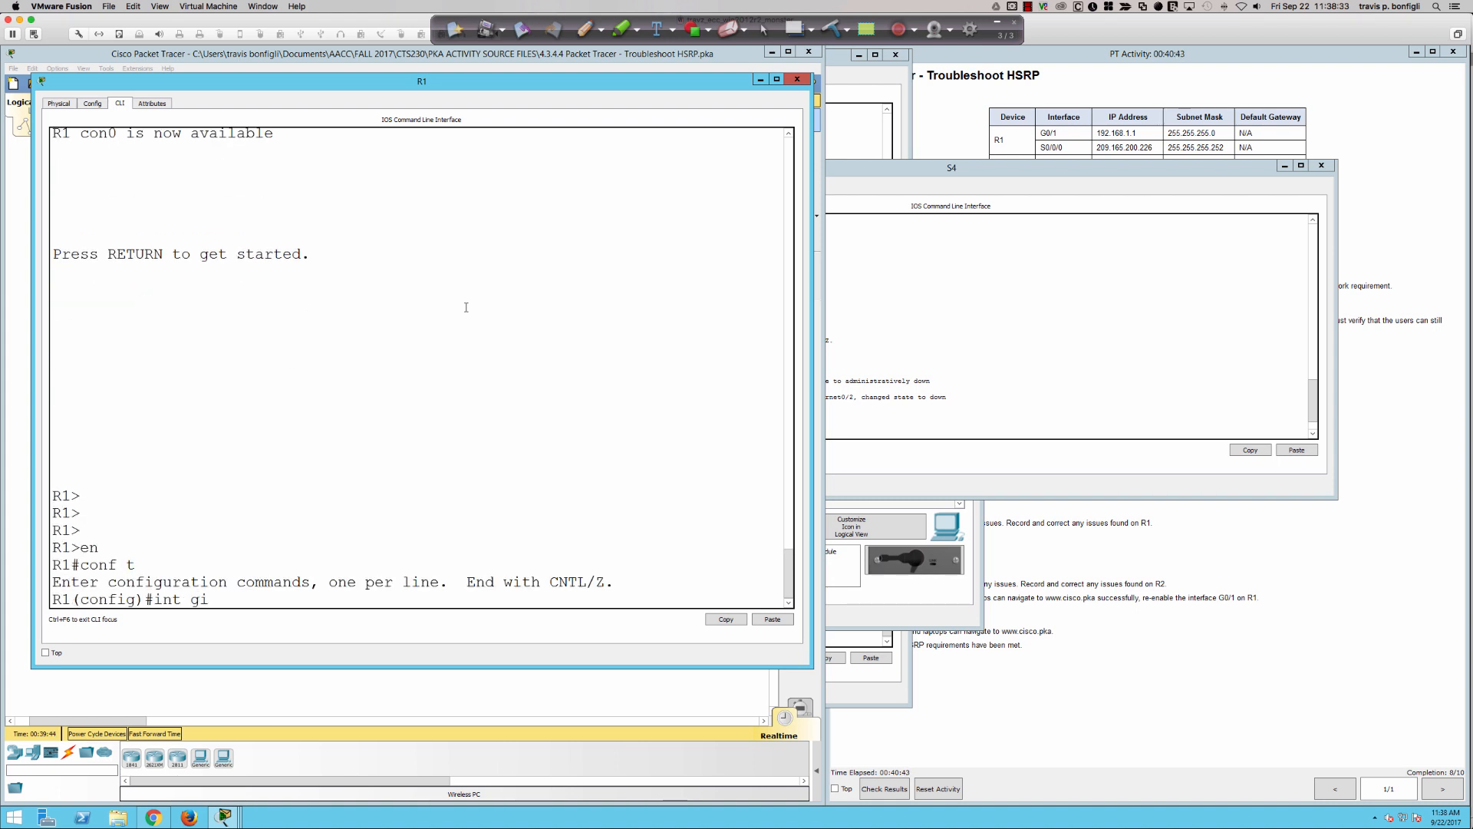
pyautogui.write('0/1')
pyautogui.press('Return')
pyautogui.write('shut')
pyautogui.press('Return')
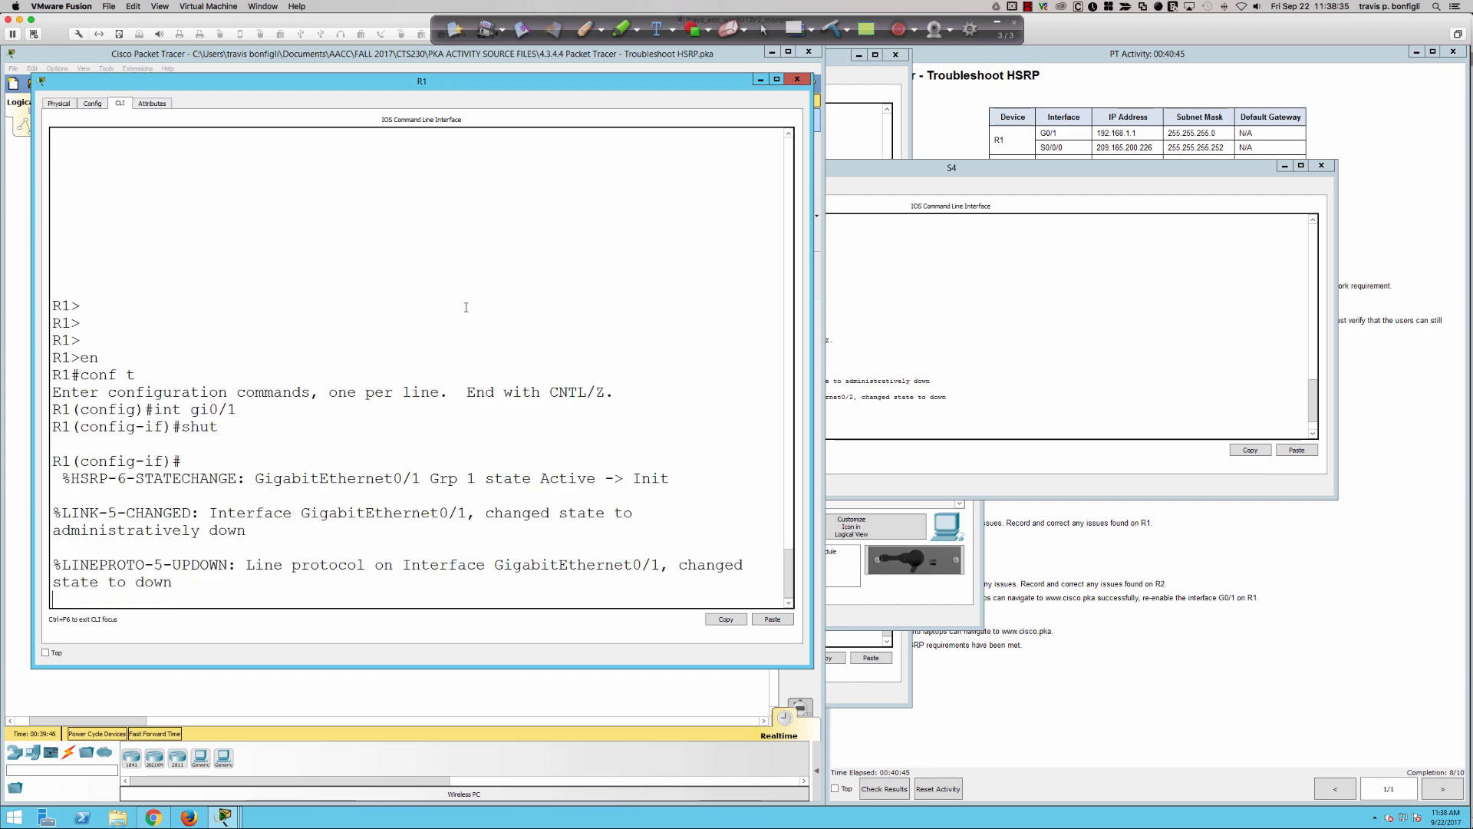
pyautogui.moveTo(500, 82); pyautogui.dragTo(801, 176)
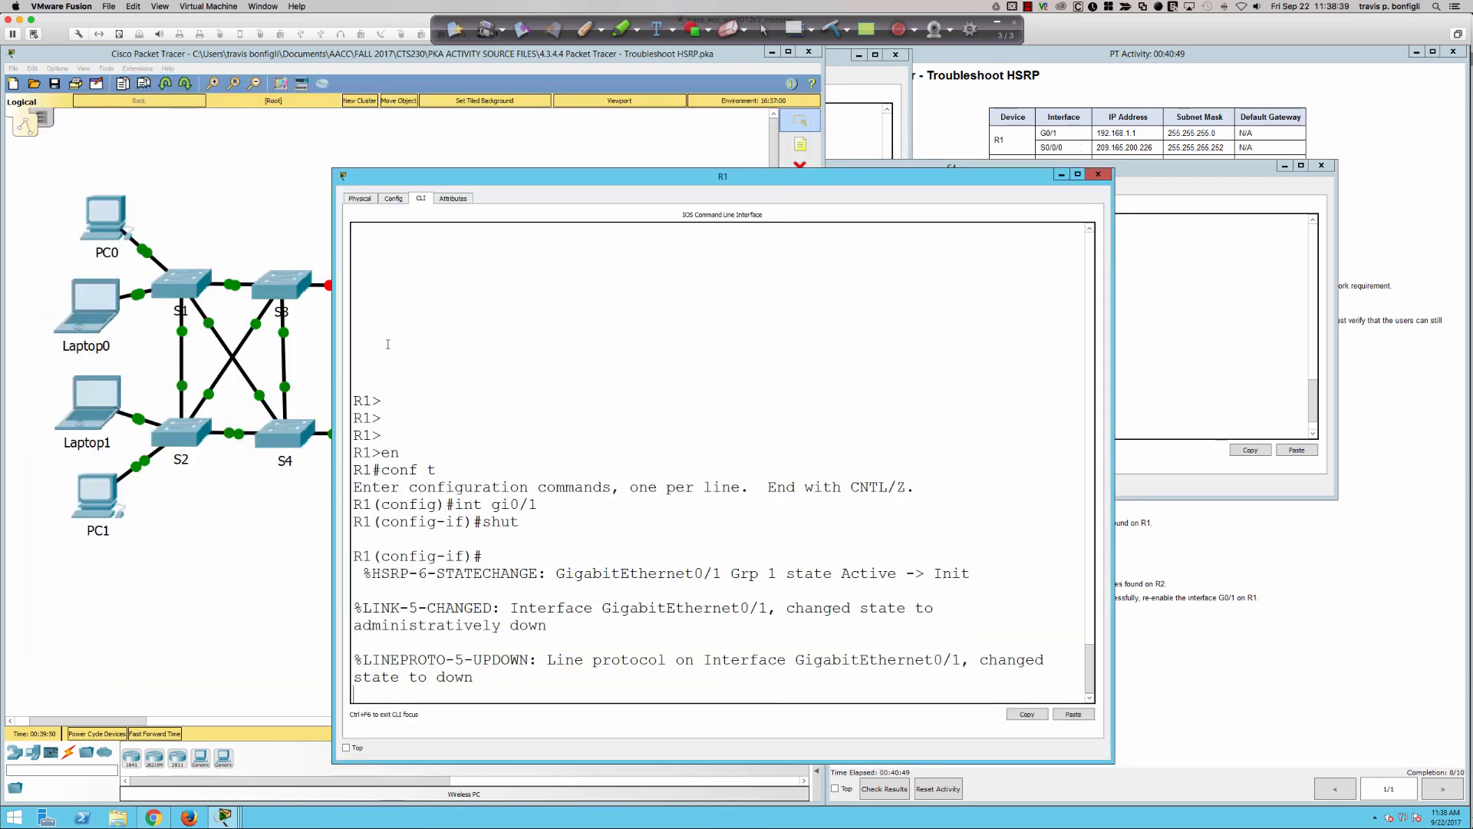
# - Open R2's command line and examine the HSRP state-change messages by highlighting each transition
pyautogui.click(227, 208)
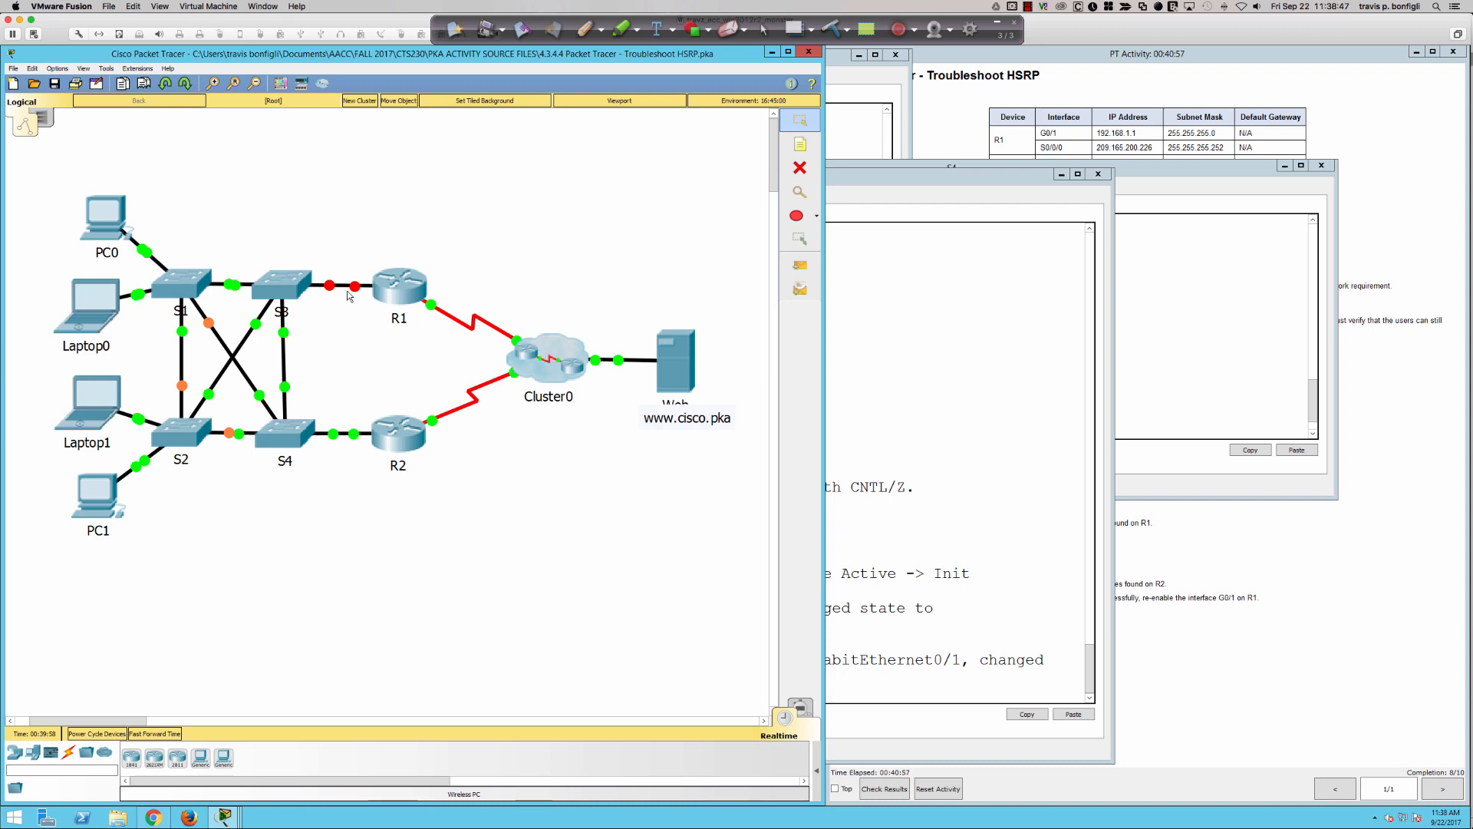
pyautogui.click(403, 432)
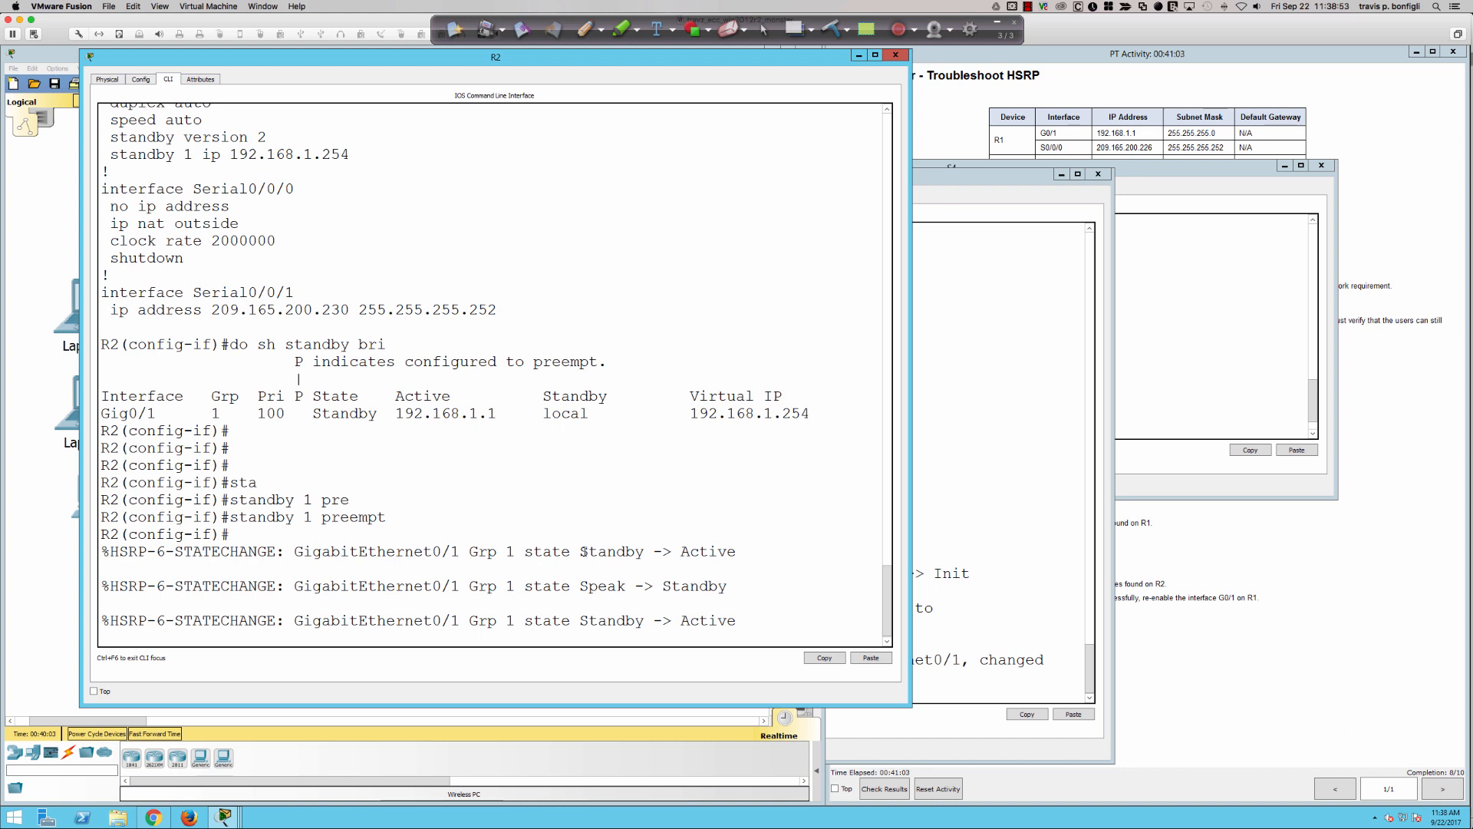
pyautogui.moveTo(579, 551); pyautogui.dragTo(735, 551)
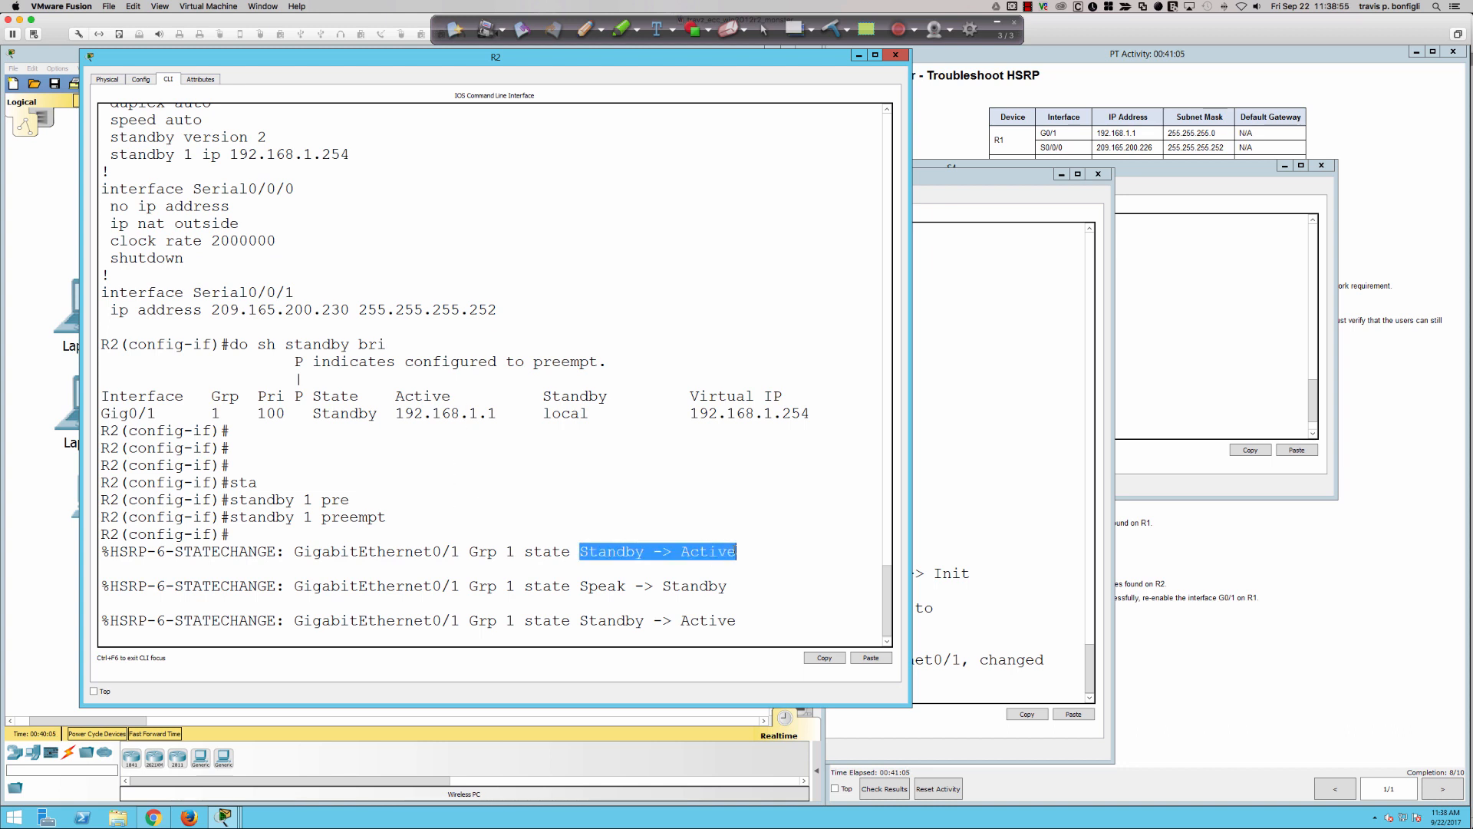
pyautogui.moveTo(561, 585); pyautogui.dragTo(721, 587)
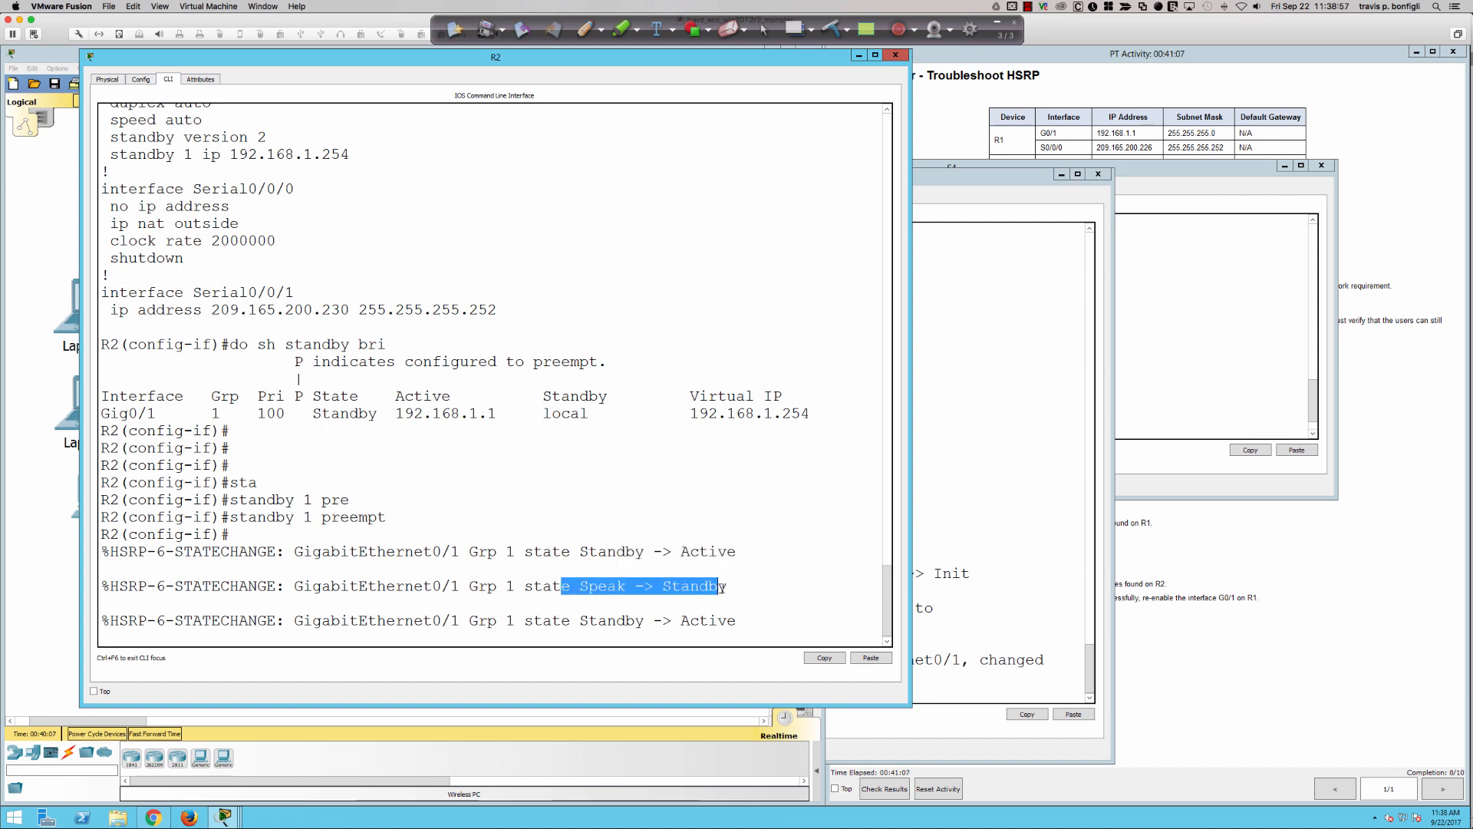
pyautogui.moveTo(580, 619); pyautogui.dragTo(727, 620)
# - Run "do sh standby bri" on R2 and examine the Gig0/1 HSRP state and active router
pyautogui.press('Return')
pyautogui.press('Return')
pyautogui.press('Return')
pyautogui.press('Return')
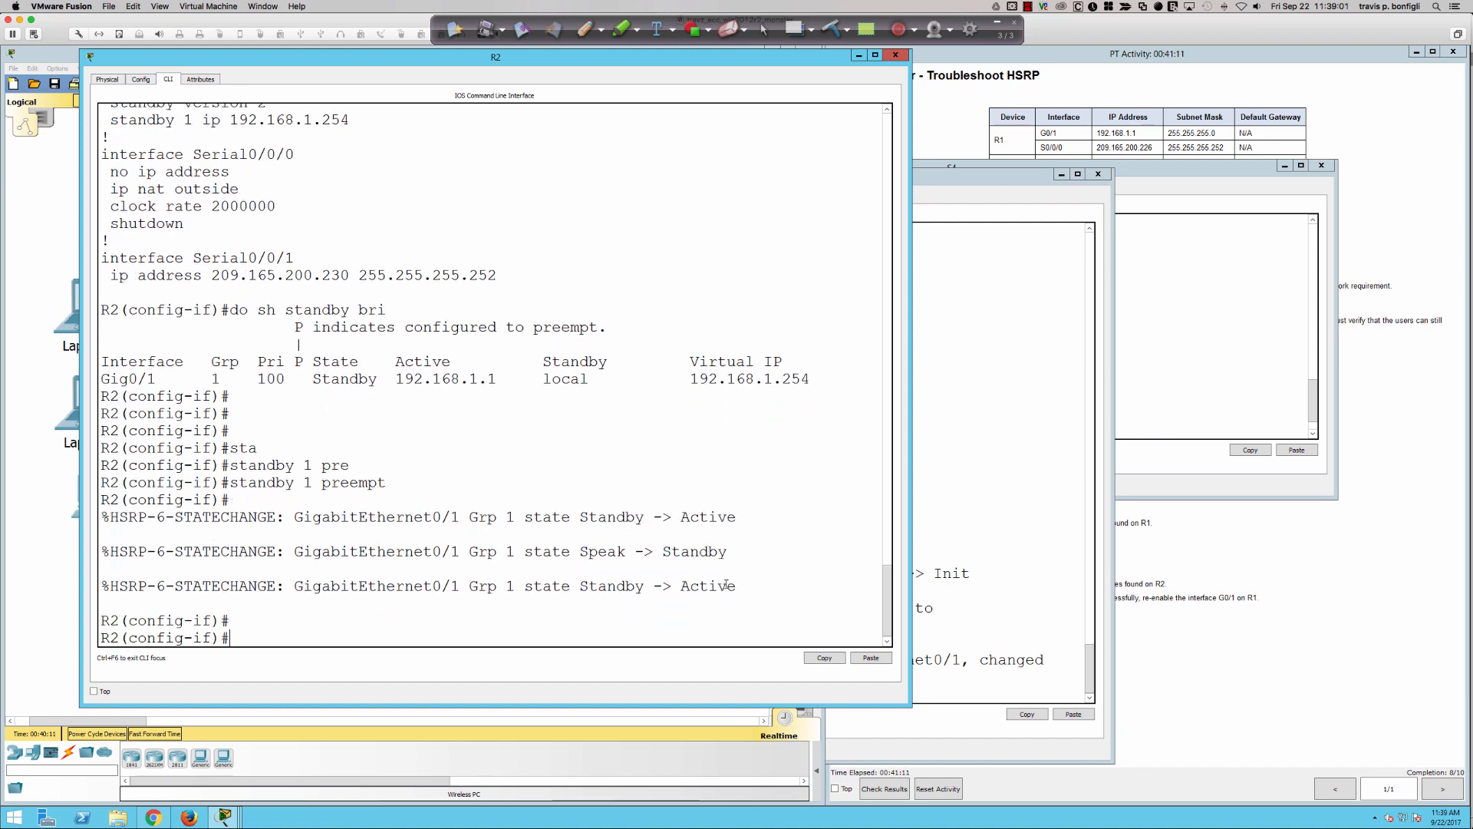
pyautogui.write('do sh')
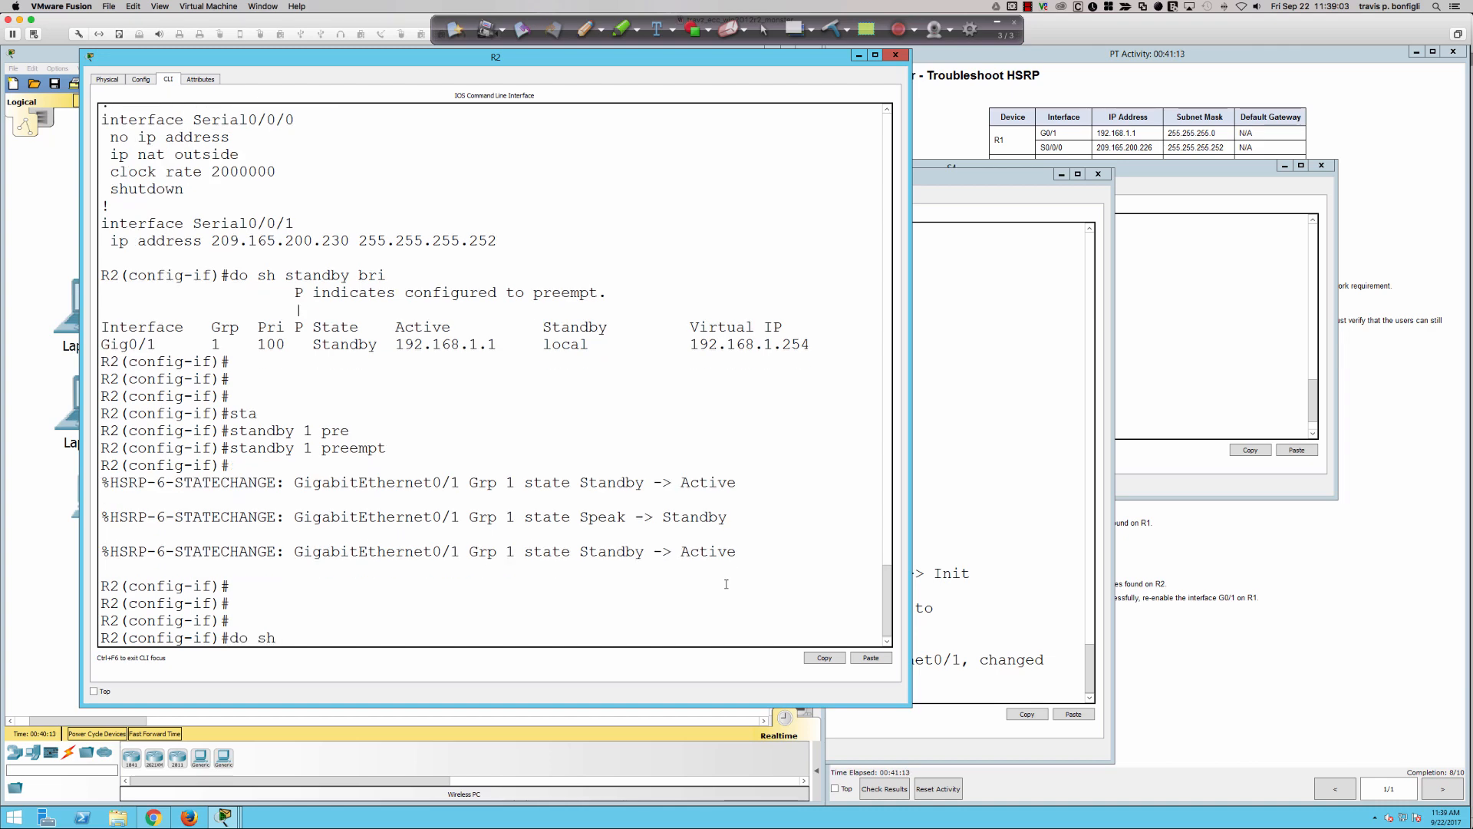
pyautogui.write(' standby bri')
pyautogui.press('Return')
pyautogui.moveTo(451, 621); pyautogui.dragTo(395, 593)
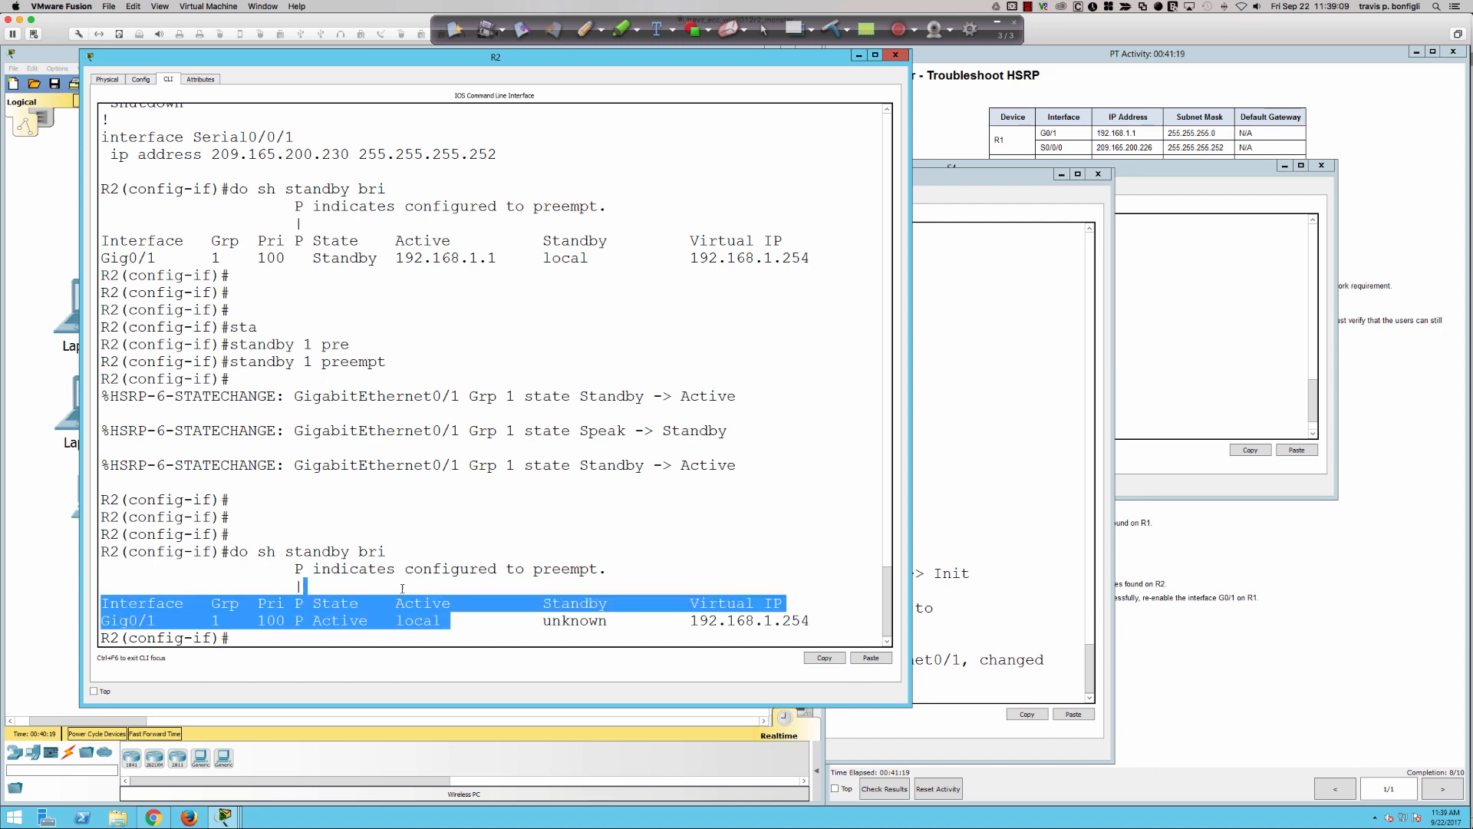
pyautogui.click(403, 588)
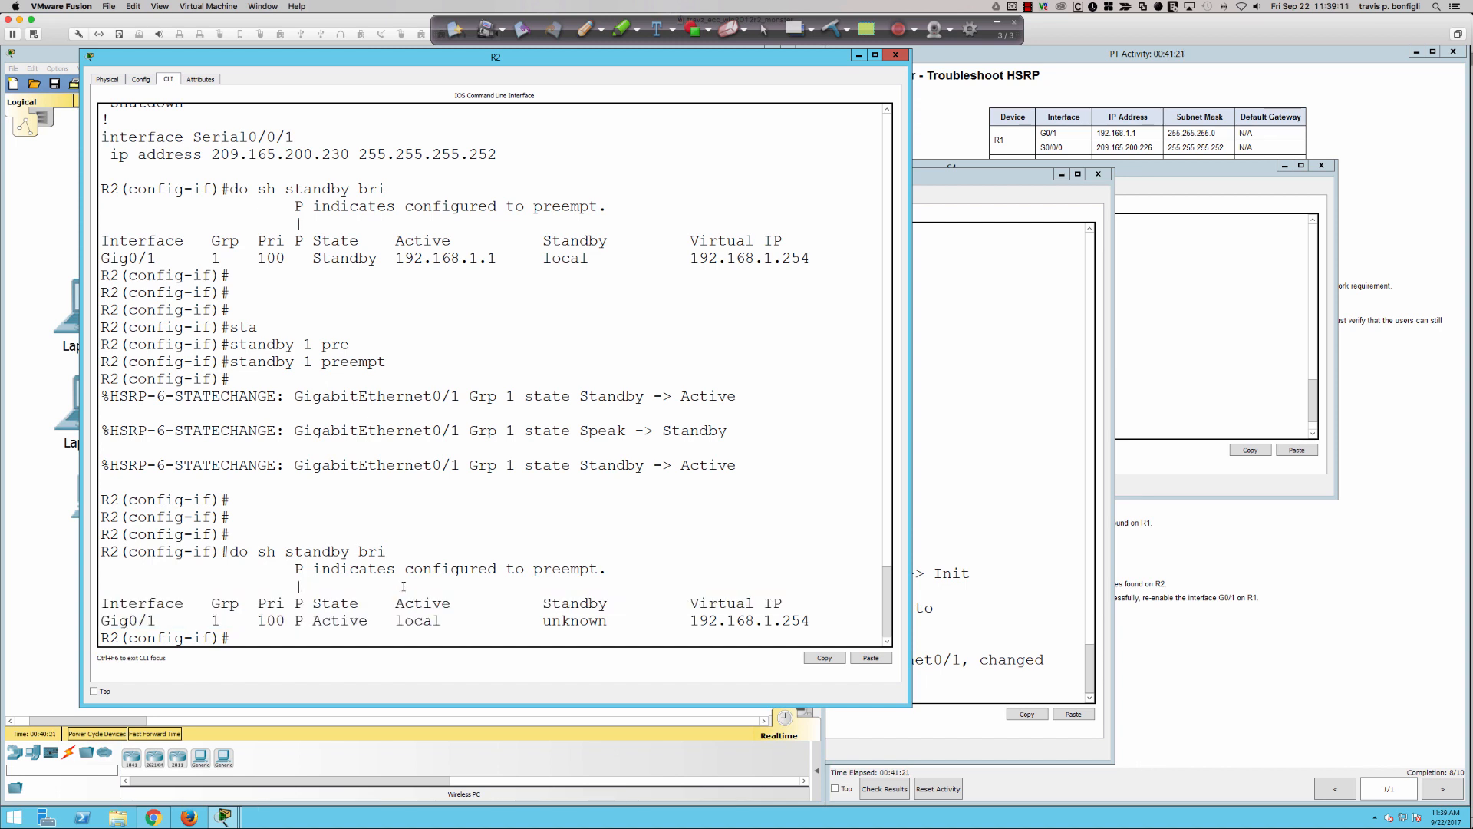
# - Run "do sh mac add" on S4 and highlight the virtual MAC entry ending in f001 to check its port
pyautogui.click(1131, 343)
pyautogui.press('Return')
pyautogui.press('Return')
pyautogui.press('Return')
pyautogui.press('Return')
pyautogui.press('Return')
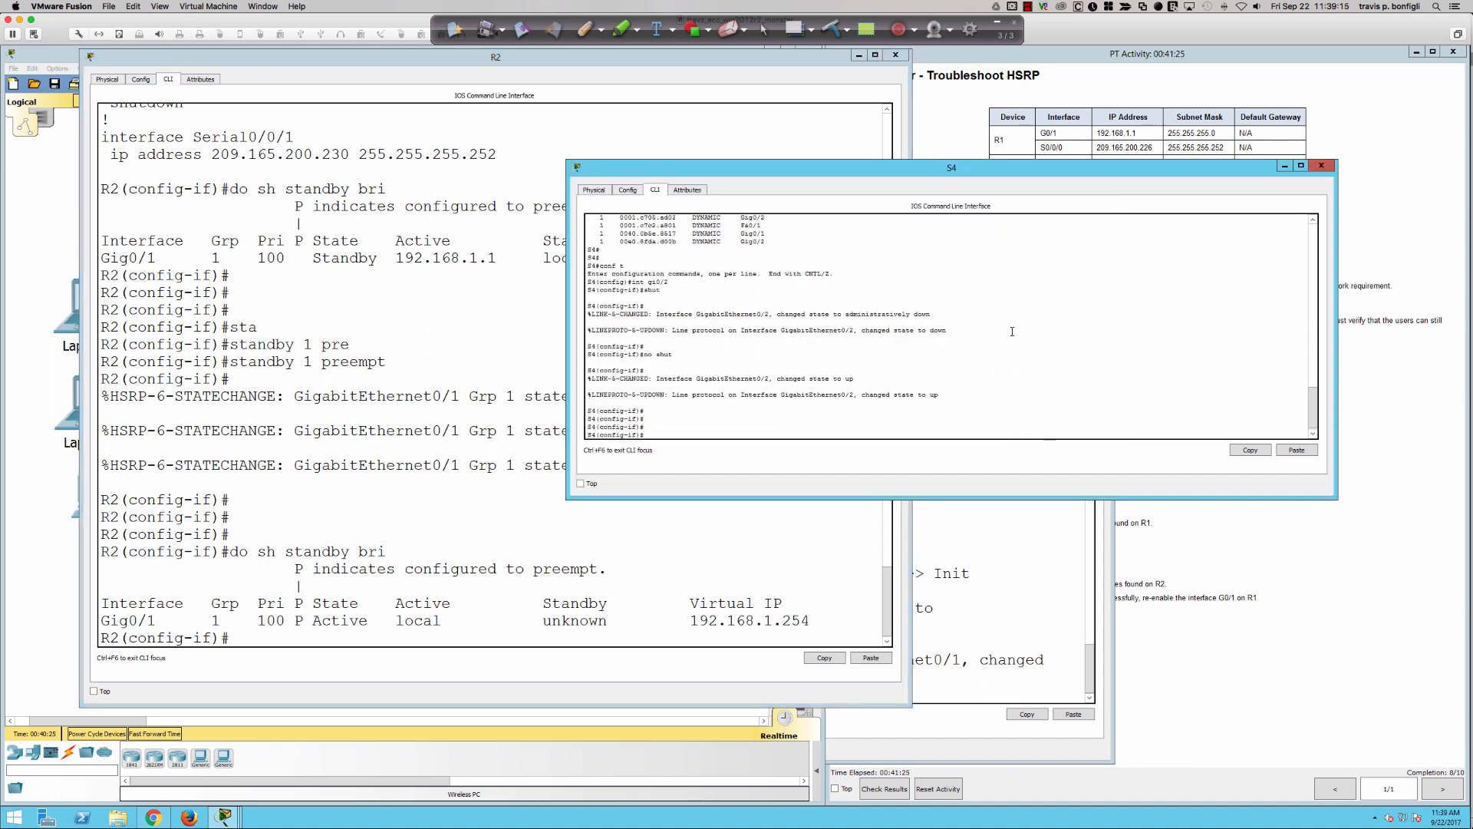
pyautogui.write('do sh ma')
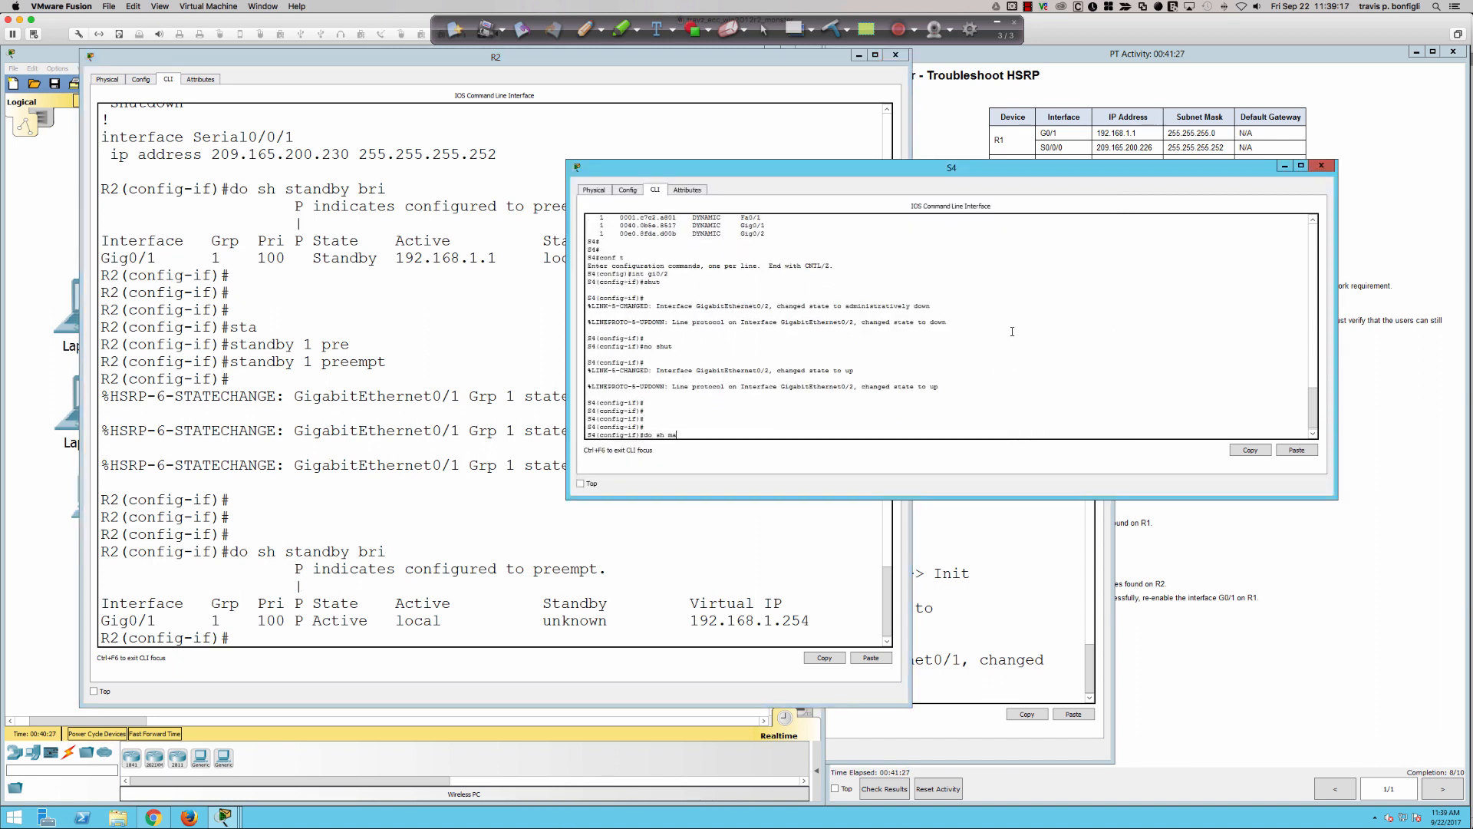
pyautogui.write('c')
pyautogui.press('Tab')
pyautogui.press('Return')
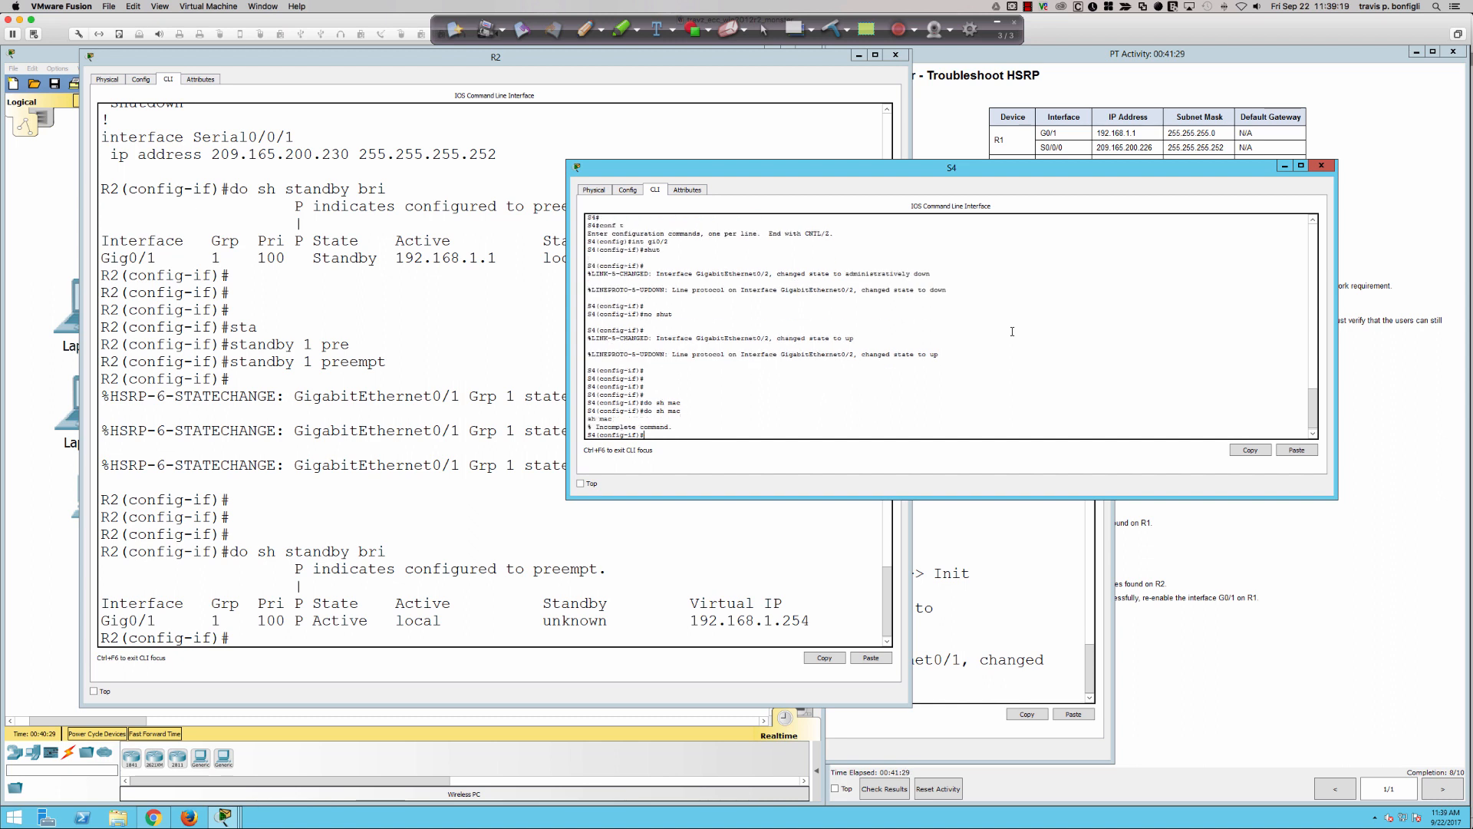
pyautogui.write('add')
pyautogui.press('Return')
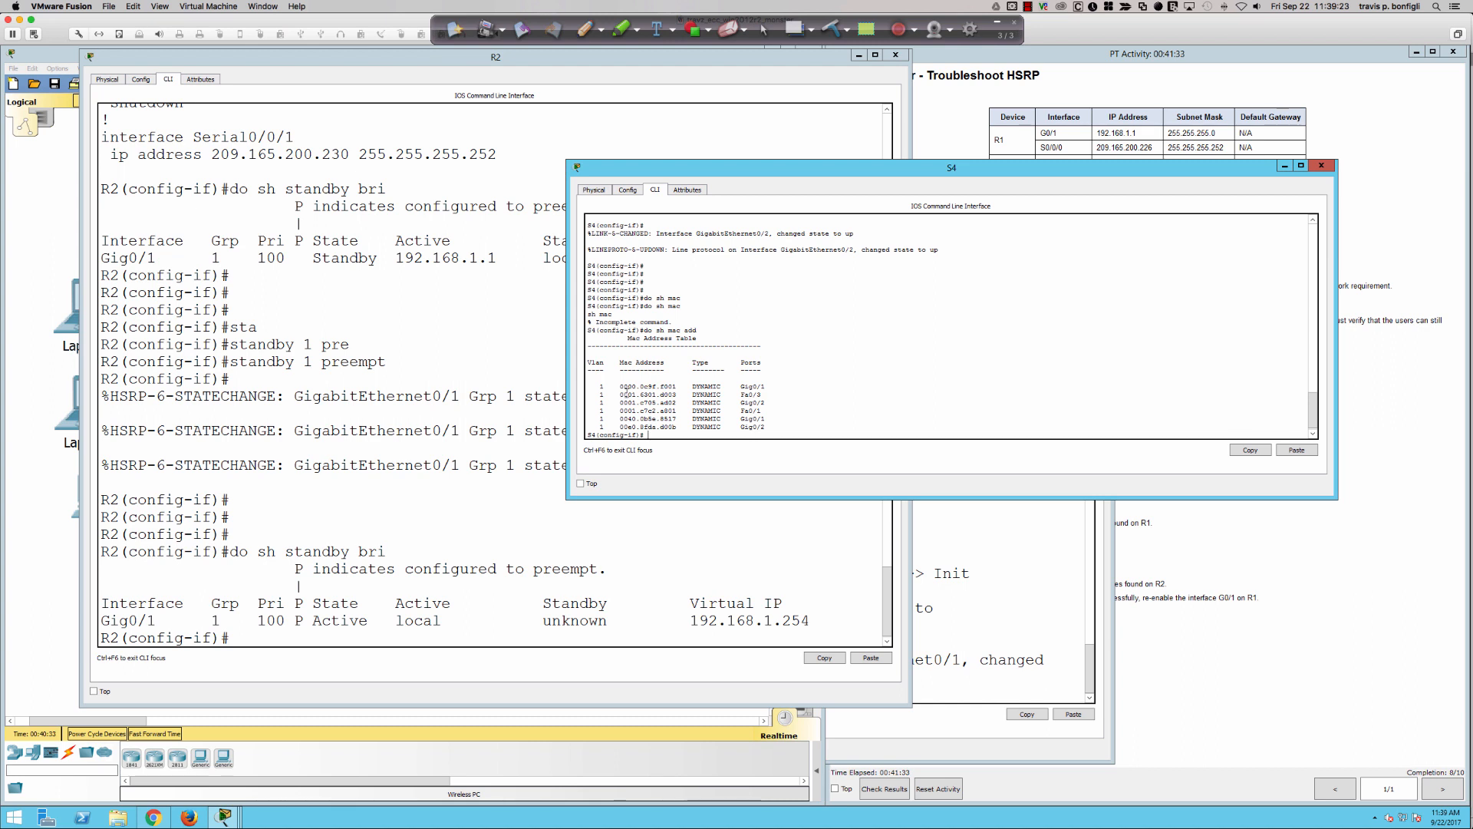
pyautogui.moveTo(601, 387); pyautogui.dragTo(766, 388)
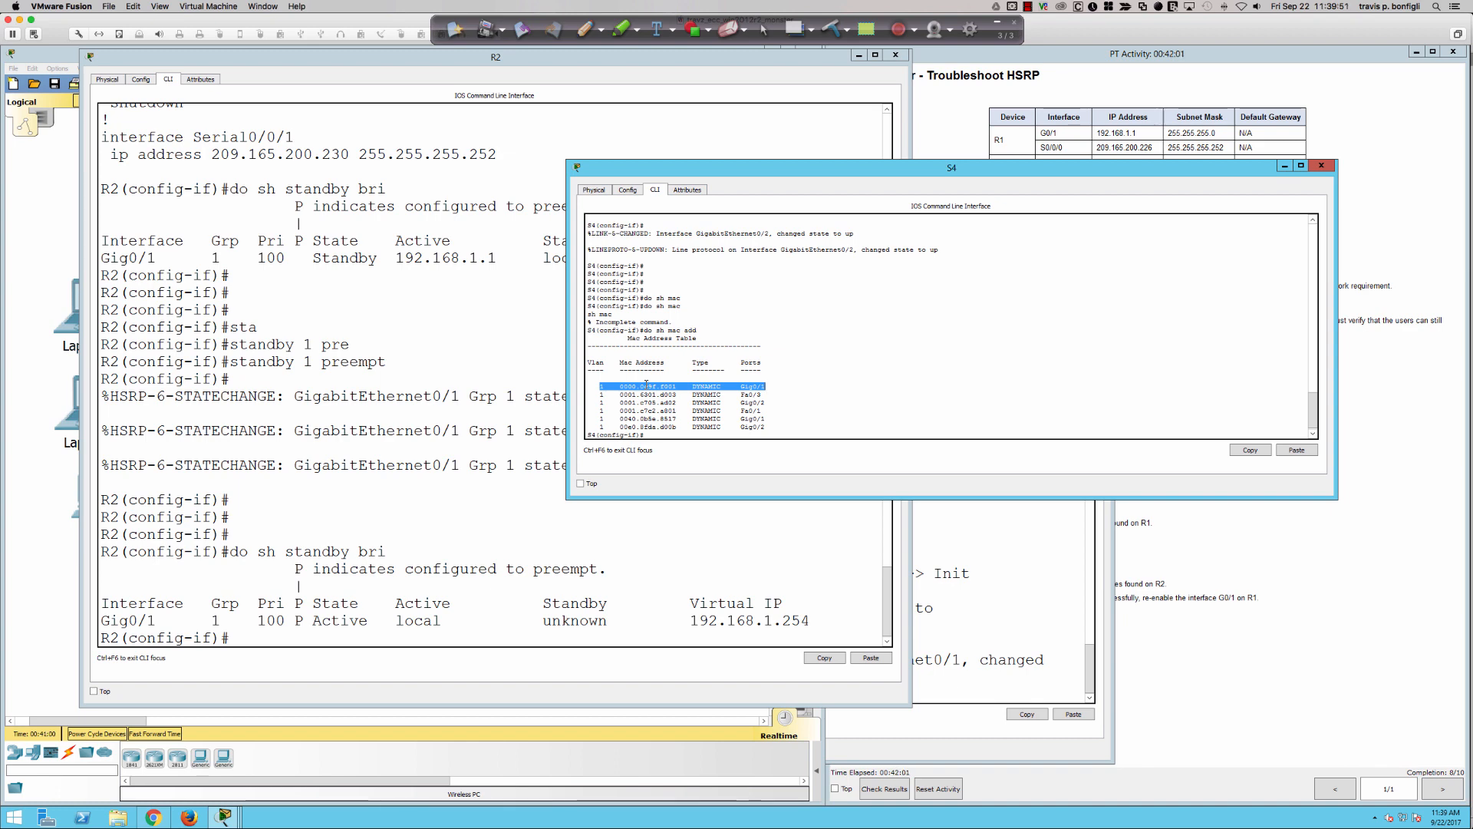
# - On the topology, draw a crossed-out arrow from R1 to S3, a curved arrow from R1 to R2, and an arrow from R2 to S4
pyautogui.click(73, 564)
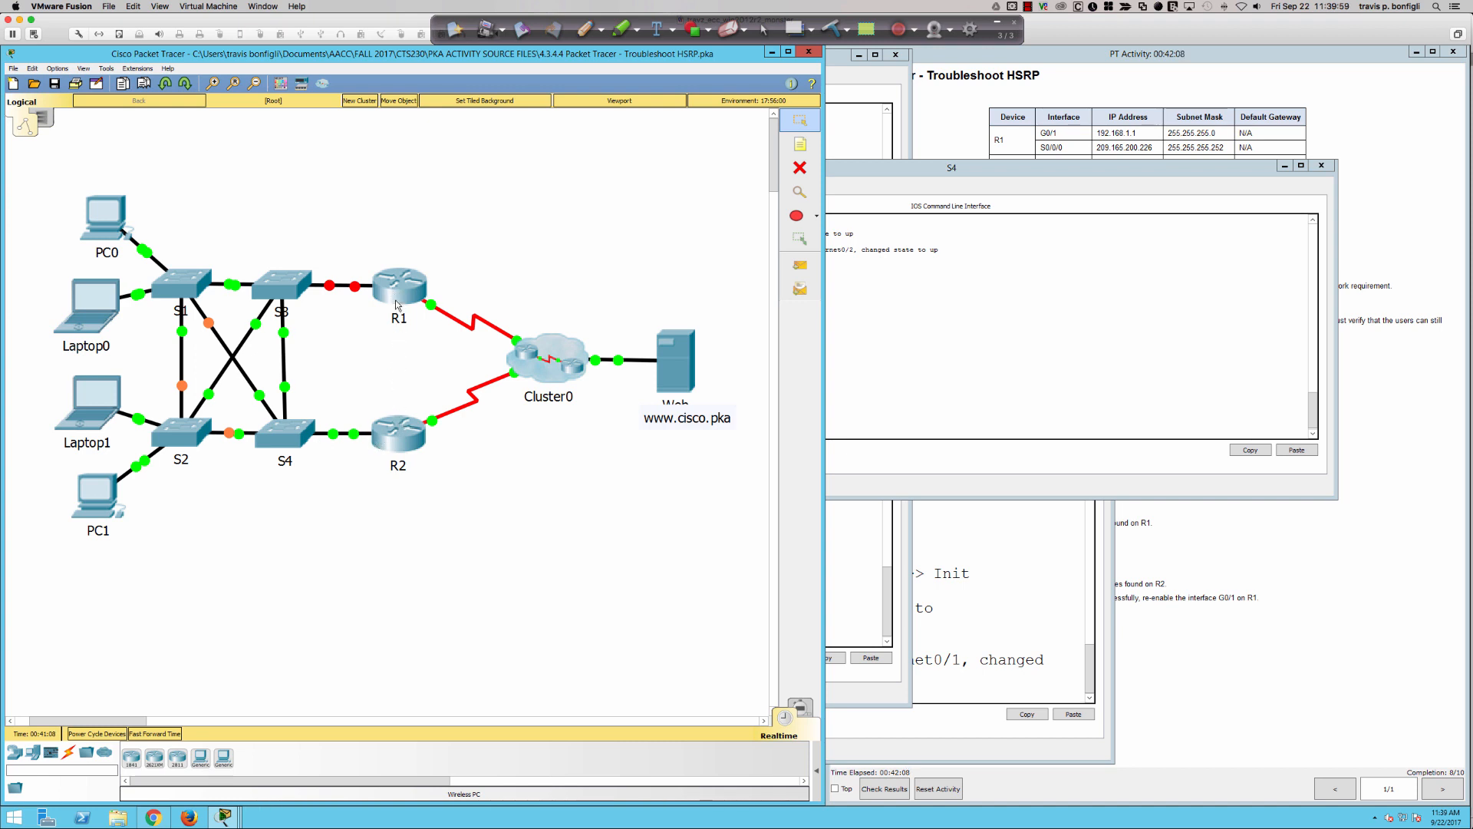
pyautogui.click(585, 29)
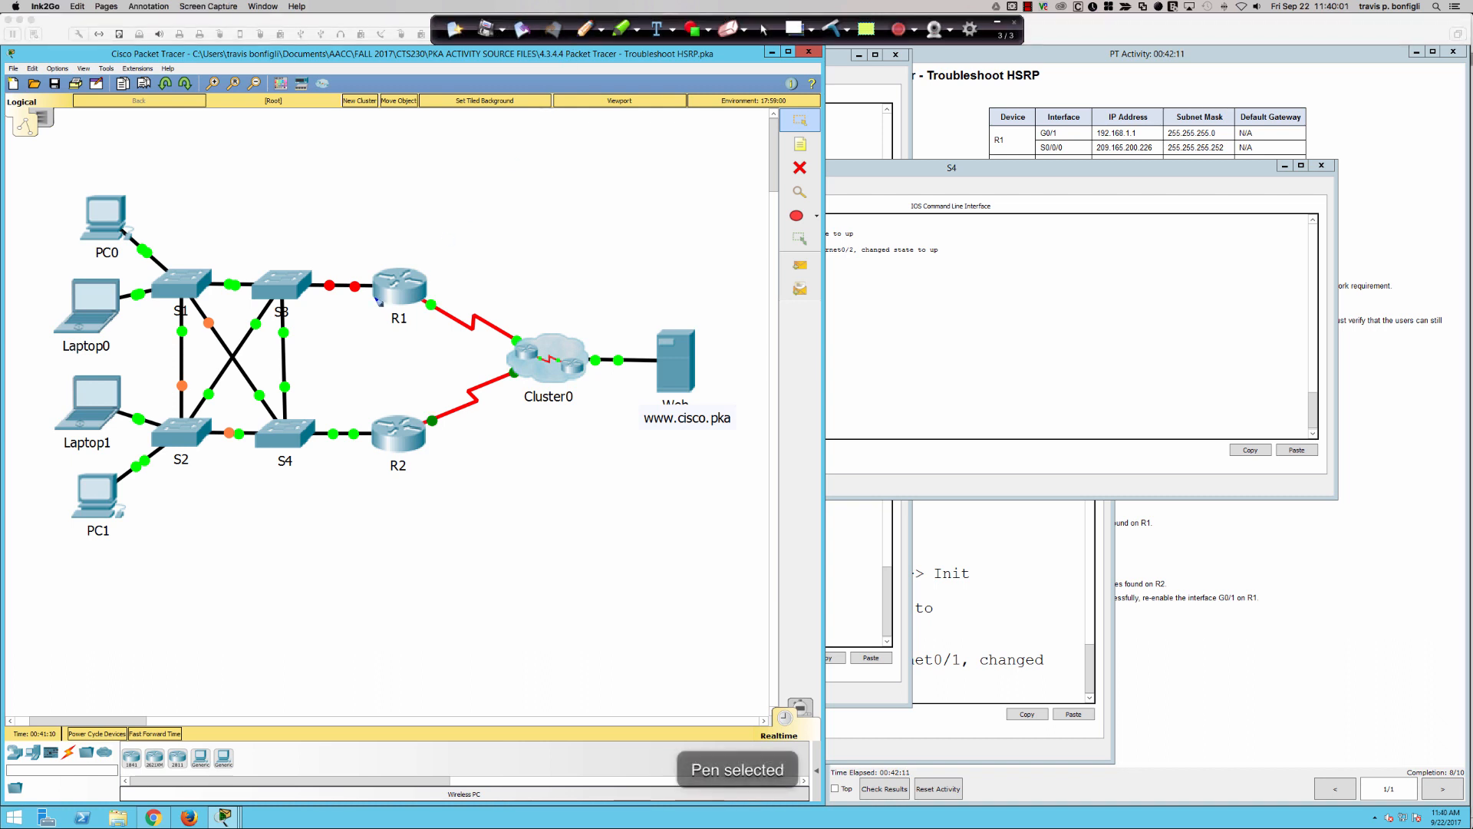
pyautogui.moveTo(379, 302)
pyautogui.mouseDown()
pyautogui.moveTo(301, 299)
pyautogui.moveTo(322, 315)
pyautogui.moveTo(363, 304)
pyautogui.mouseUp()
pyautogui.moveTo(359, 276)
pyautogui.mouseDown()
pyautogui.moveTo(319, 323)
pyautogui.moveTo(365, 403)
pyautogui.moveTo(379, 398)
pyautogui.mouseUp()
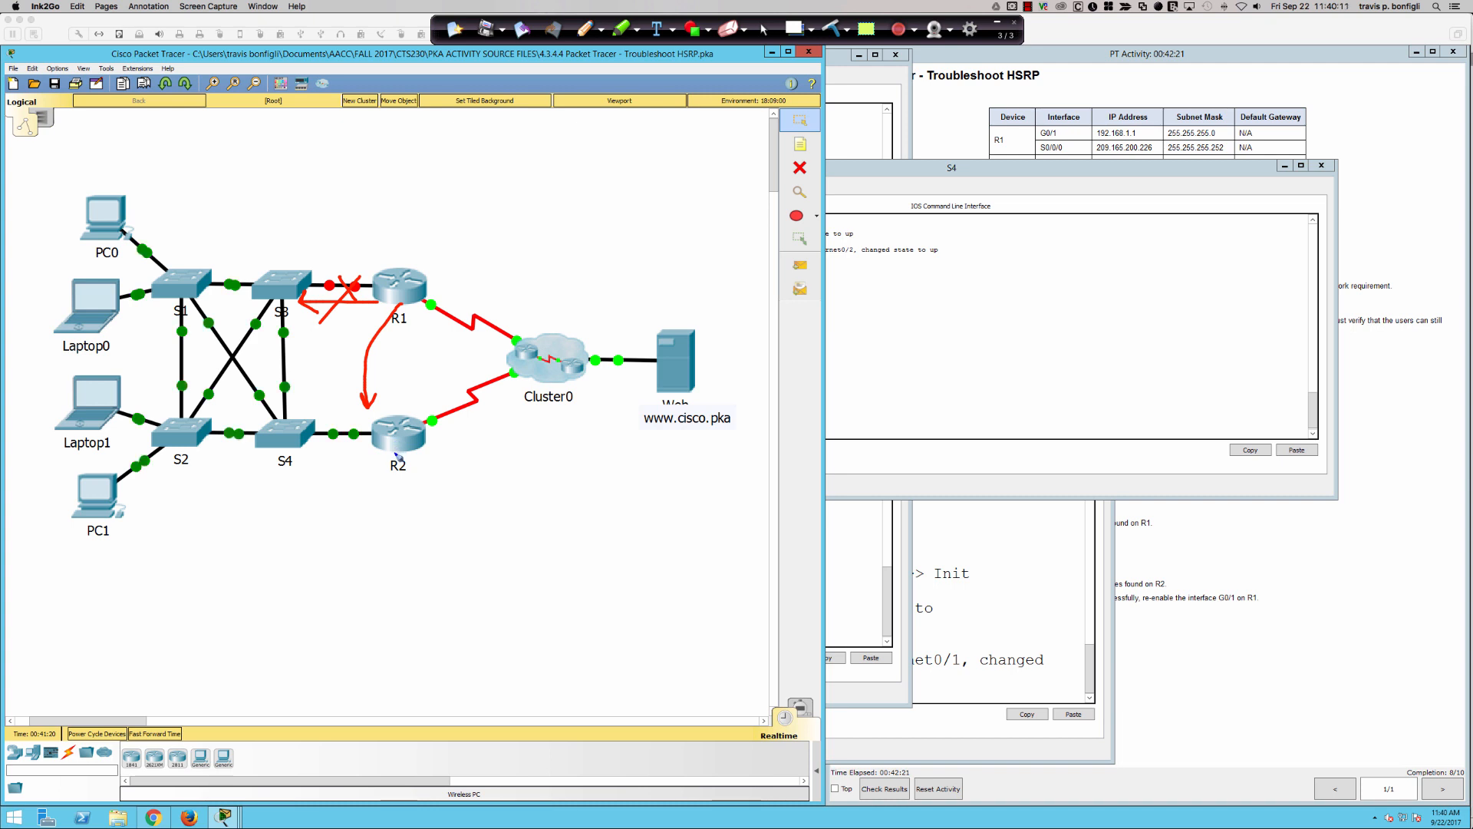
pyautogui.moveTo(394, 445)
pyautogui.mouseDown()
pyautogui.moveTo(317, 443)
pyautogui.moveTo(328, 457)
pyautogui.mouseUp()
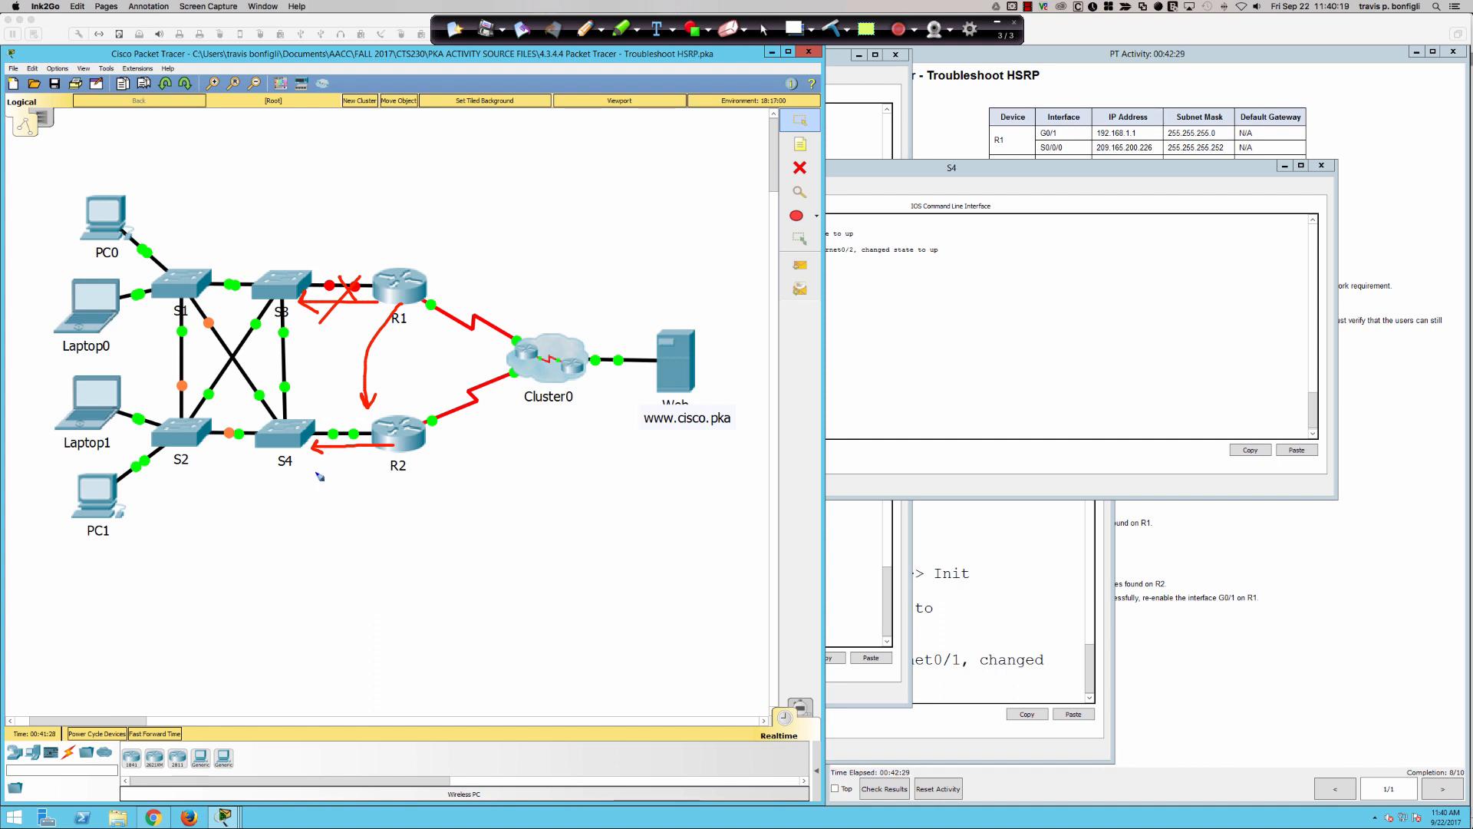
# - Circle S4 and underline the S1 and S2 labels, then clear the annotations and restore the normal cursor
pyautogui.moveTo(296, 420)
pyautogui.mouseDown()
pyautogui.moveTo(263, 423)
pyautogui.moveTo(310, 443)
pyautogui.moveTo(294, 419)
pyautogui.mouseUp()
pyautogui.moveTo(160, 325); pyautogui.dragTo(198, 323)
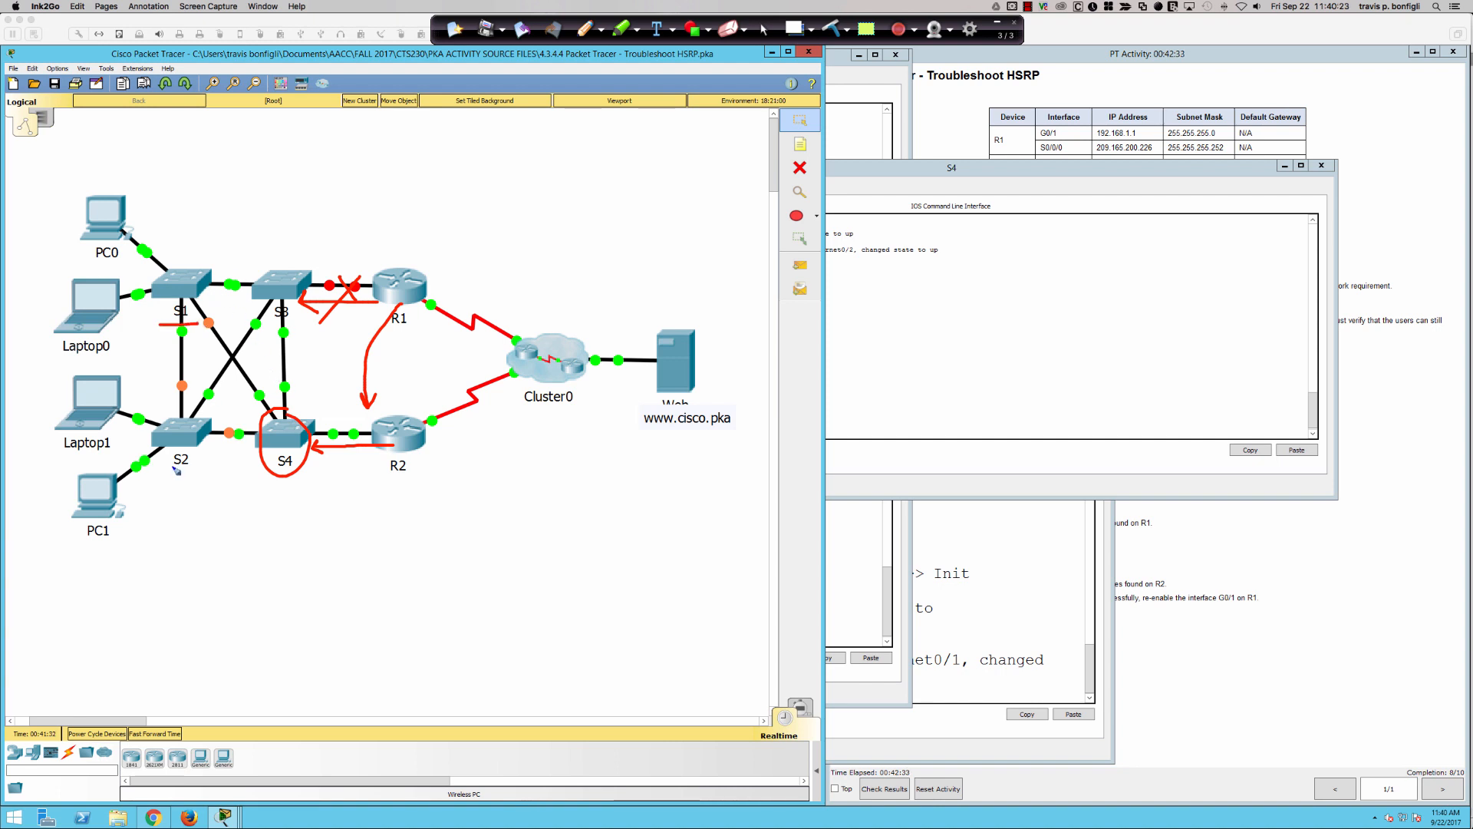
pyautogui.moveTo(173, 464); pyautogui.dragTo(196, 468)
pyautogui.click(831, 30)
pyautogui.click(763, 28)
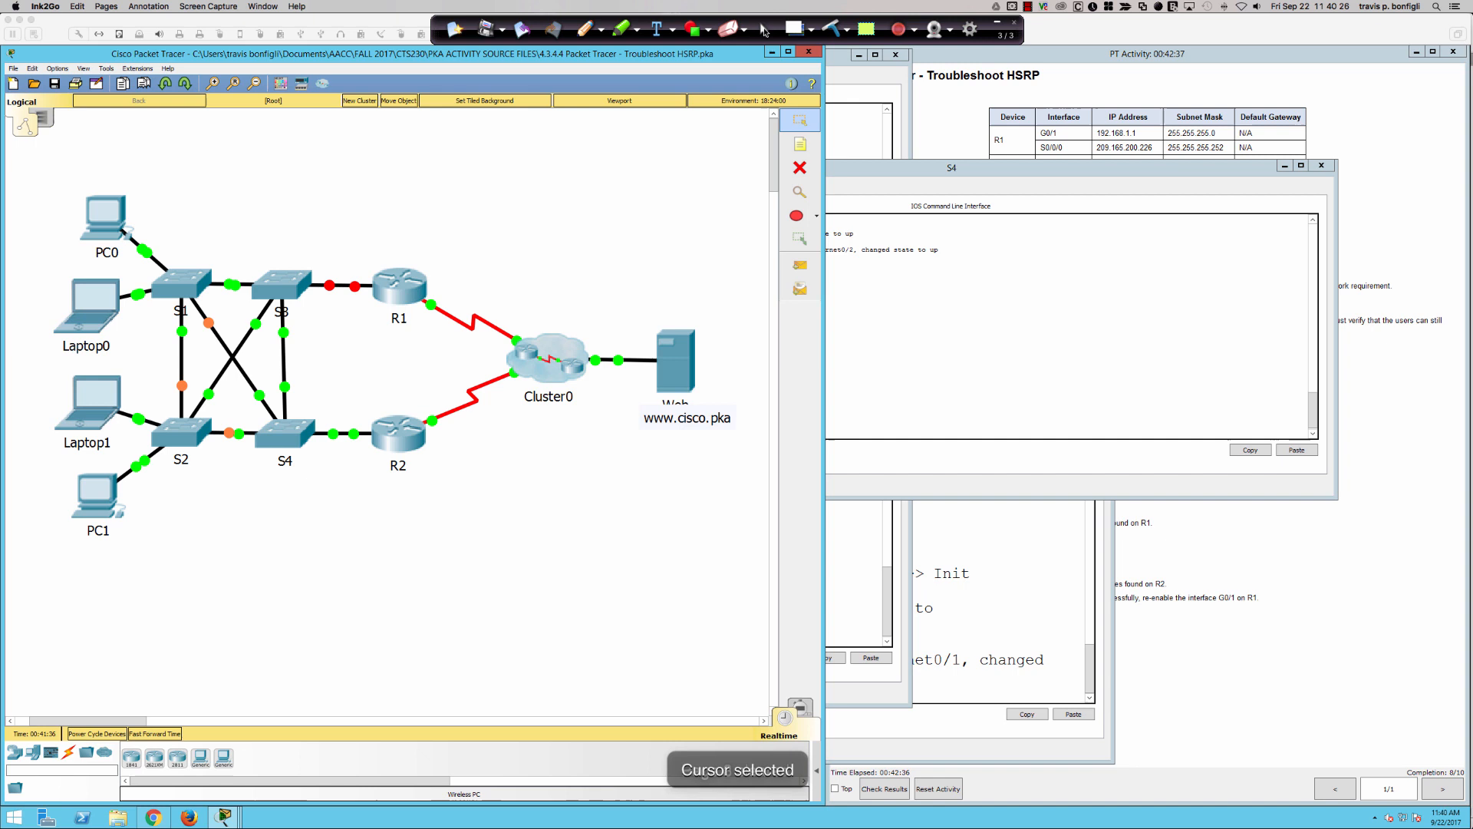
# - Open S1's command line in a widened window and enter privileged EXEC mode
pyautogui.click(185, 294)
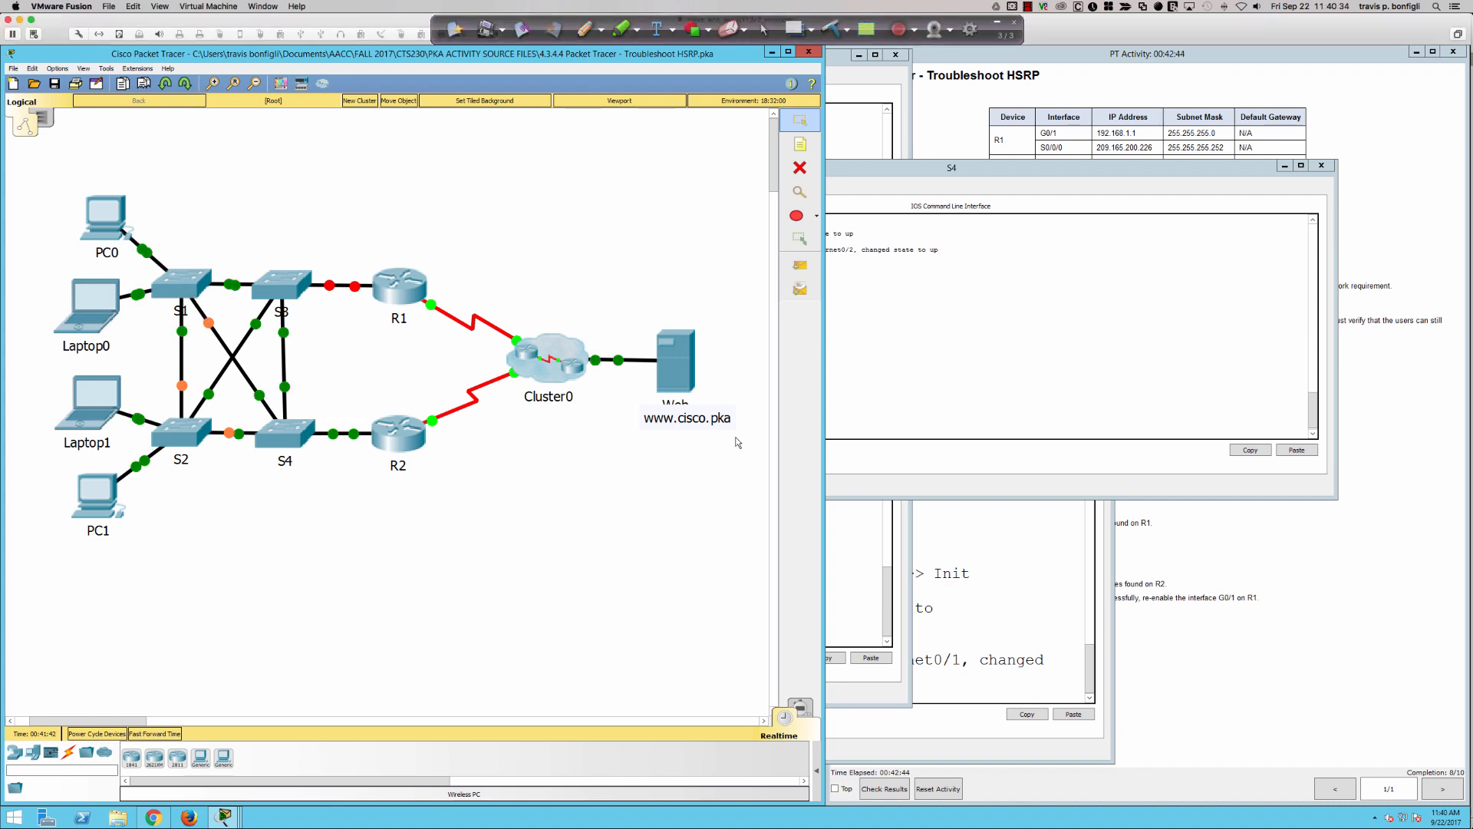
pyautogui.click(178, 287)
pyautogui.click(665, 279)
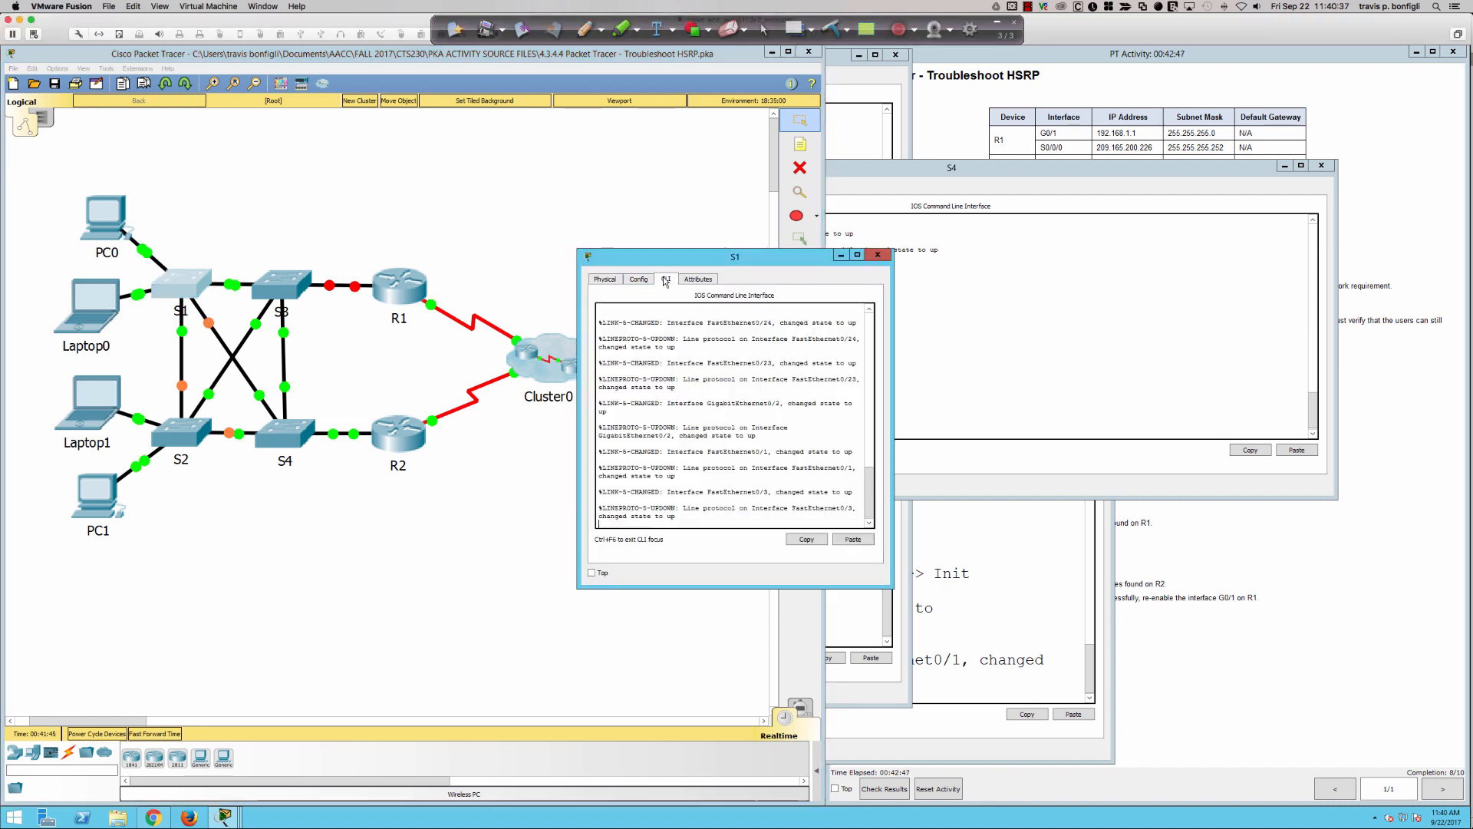
pyautogui.moveTo(894, 493); pyautogui.dragTo(1326, 493)
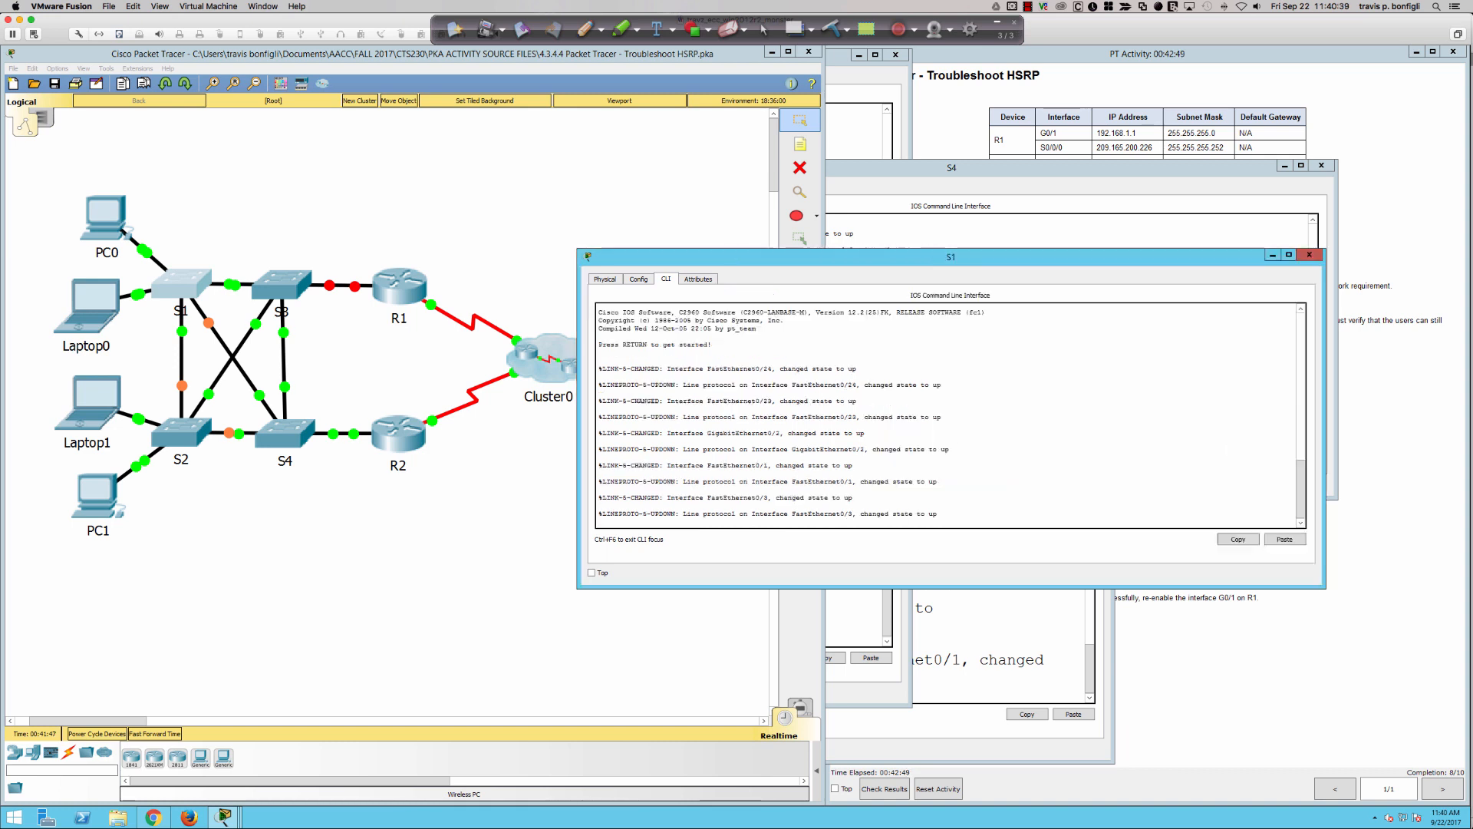
pyautogui.click(1047, 475)
pyautogui.press('Return')
pyautogui.press('Return')
pyautogui.press('Return')
pyautogui.press('Return')
pyautogui.press('Return')
pyautogui.write('en')
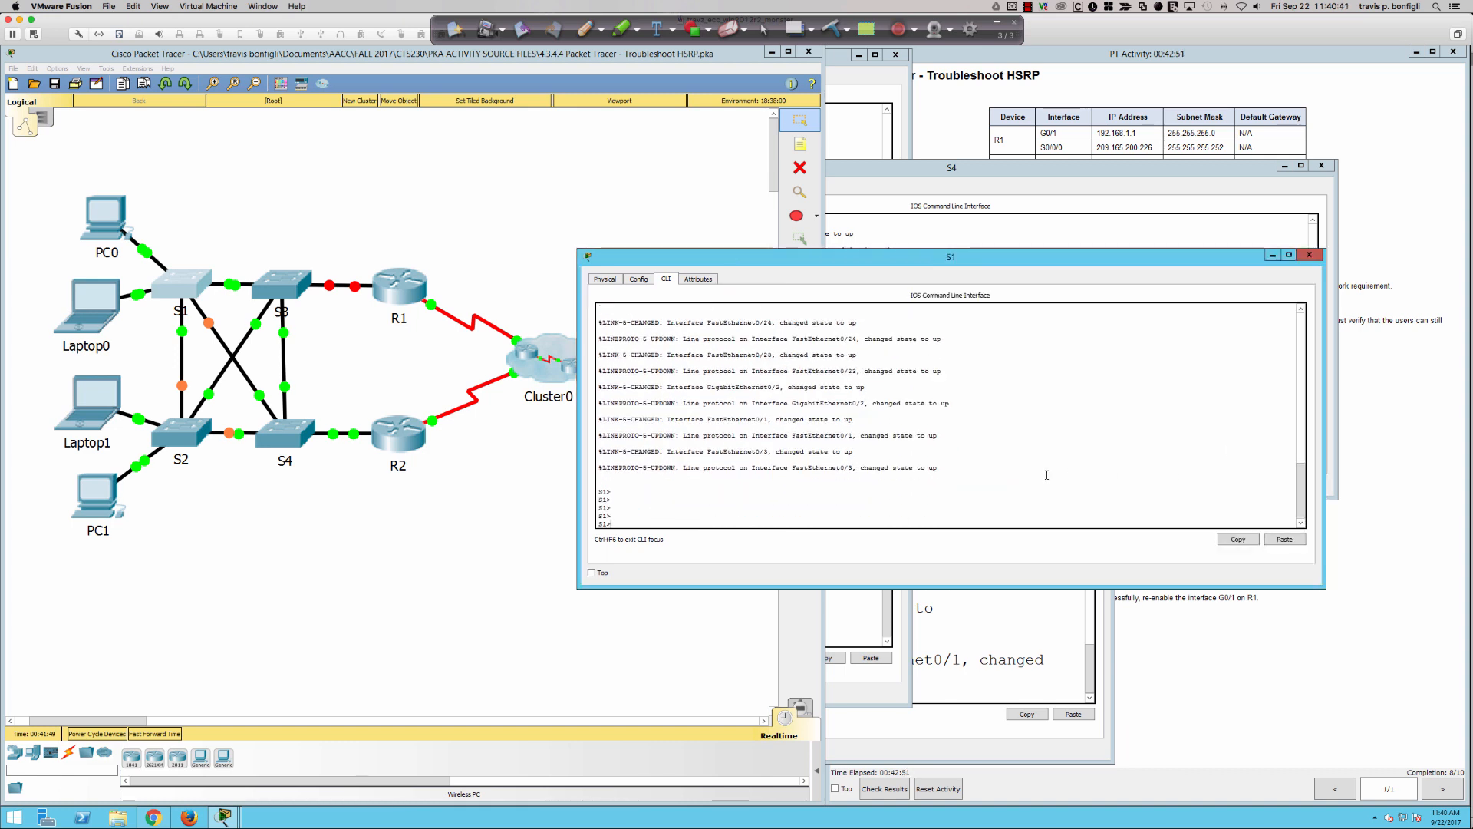
pyautogui.press('Return')
# - Run "sh mac address-table" on S1 and highlight the virtual MAC entry ending in f001
pyautogui.write('sh mac add')
pyautogui.press('Tab')
pyautogui.press('Return')
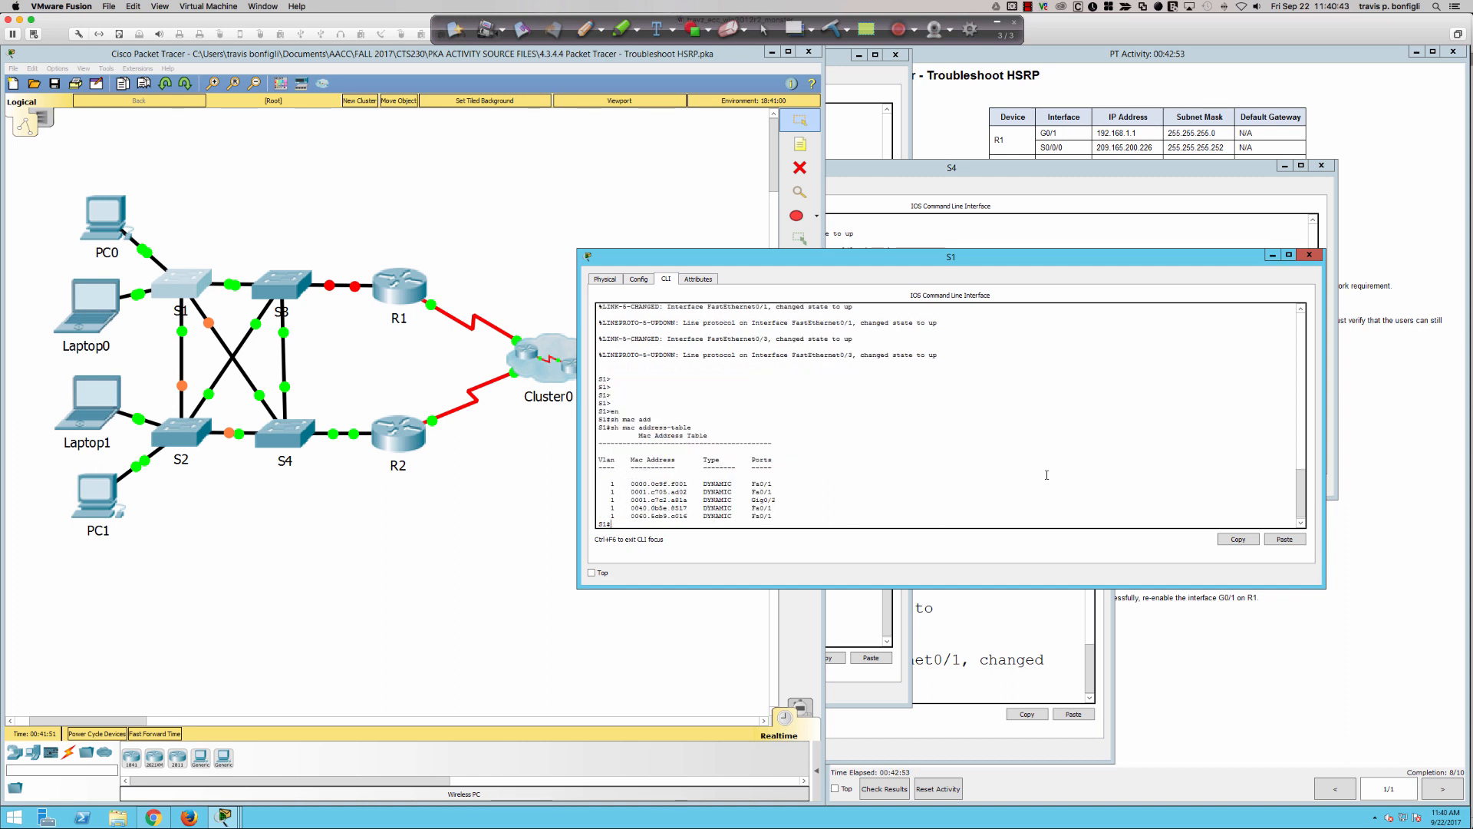
pyautogui.press('Return')
pyautogui.press('Return')
pyautogui.press('Return')
pyautogui.press('Return')
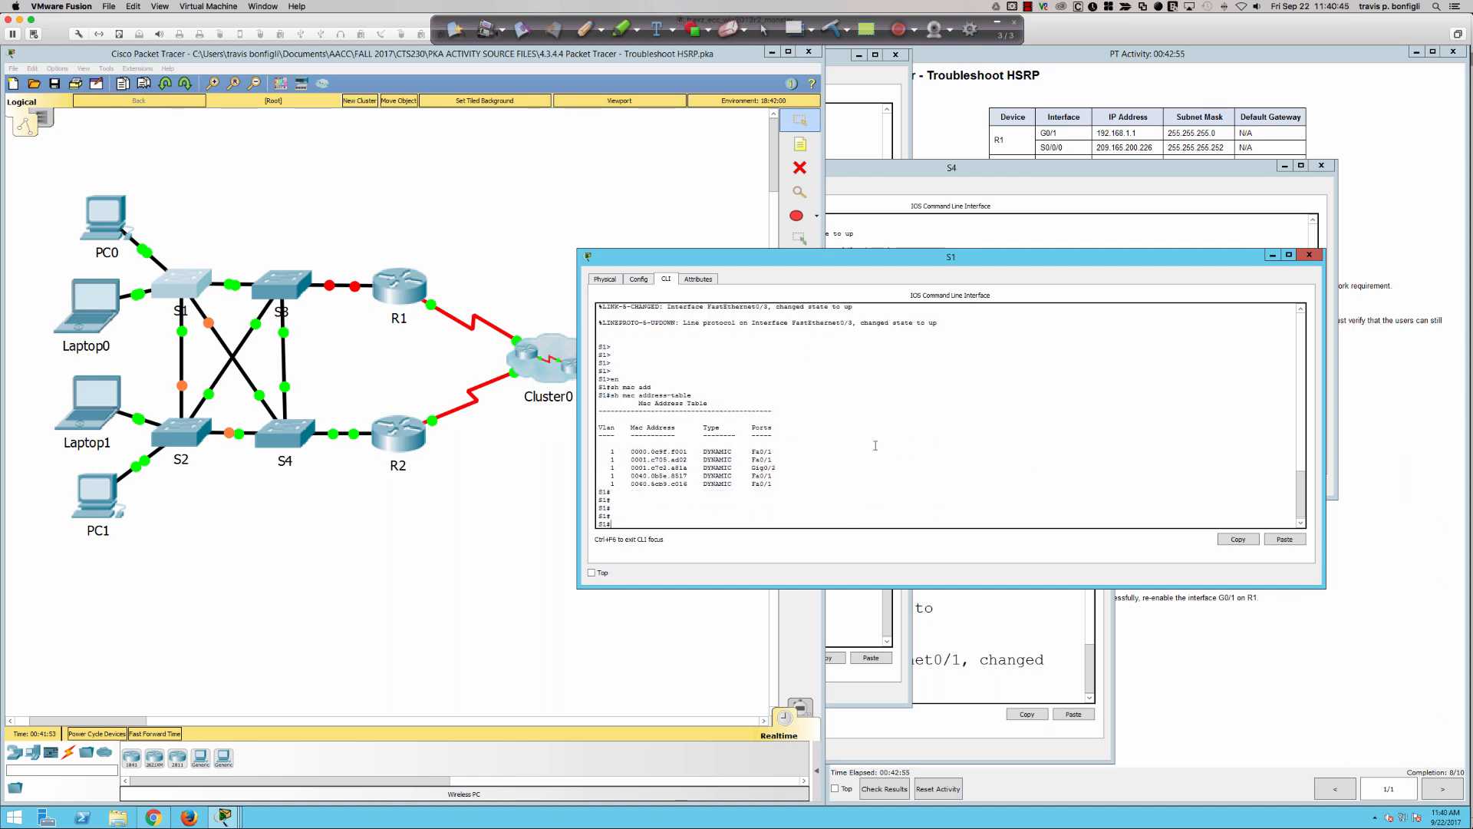
pyautogui.moveTo(771, 453); pyautogui.dragTo(668, 451)
pyautogui.click(919, 447)
# - Enter global configuration mode on S1 and shut down interface fa0/1
pyautogui.write('cofn t')
pyautogui.press('Return')
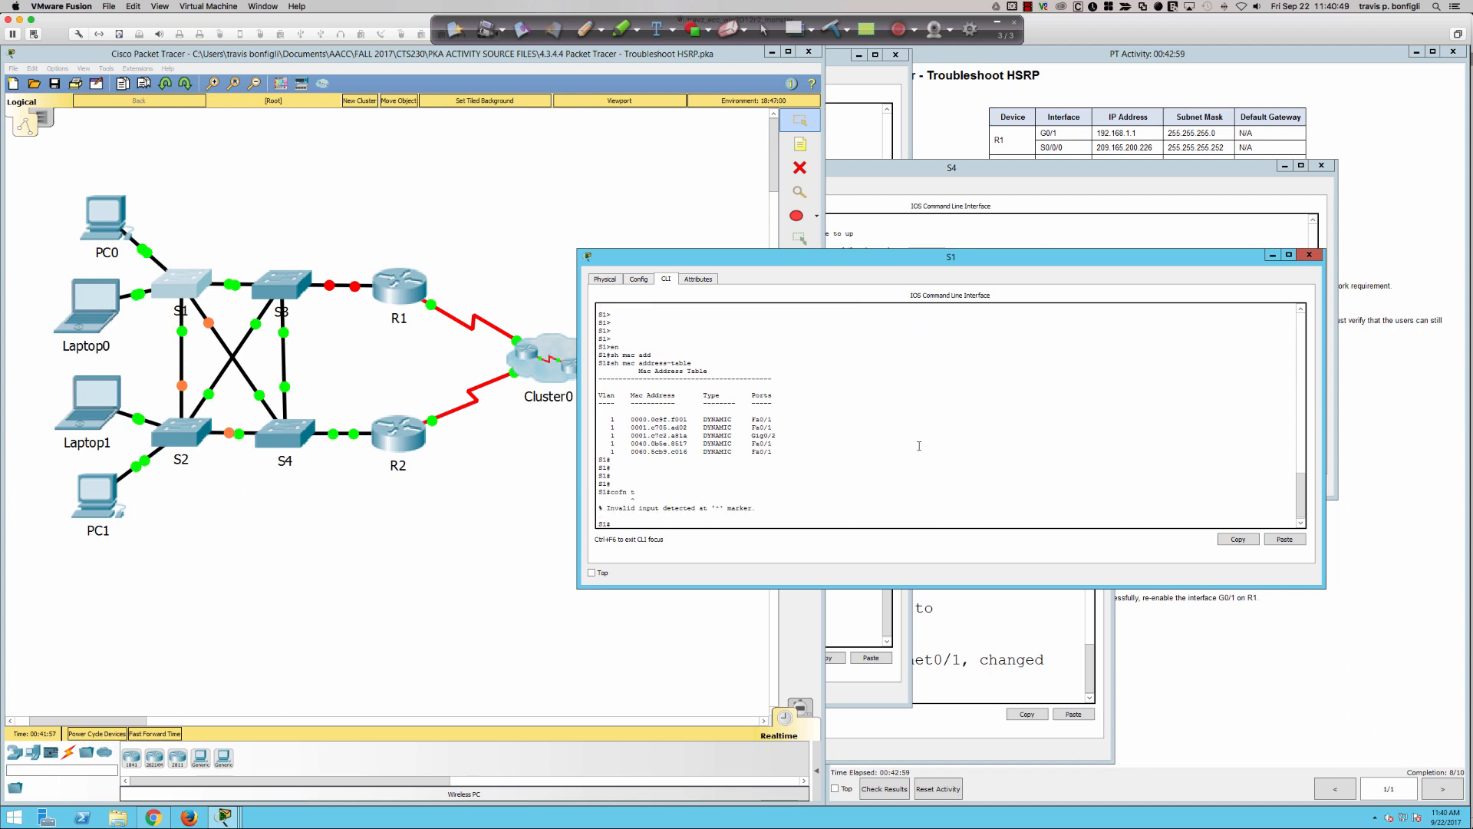
pyautogui.write('conf t')
pyautogui.press('Return')
pyautogui.write('int fa')
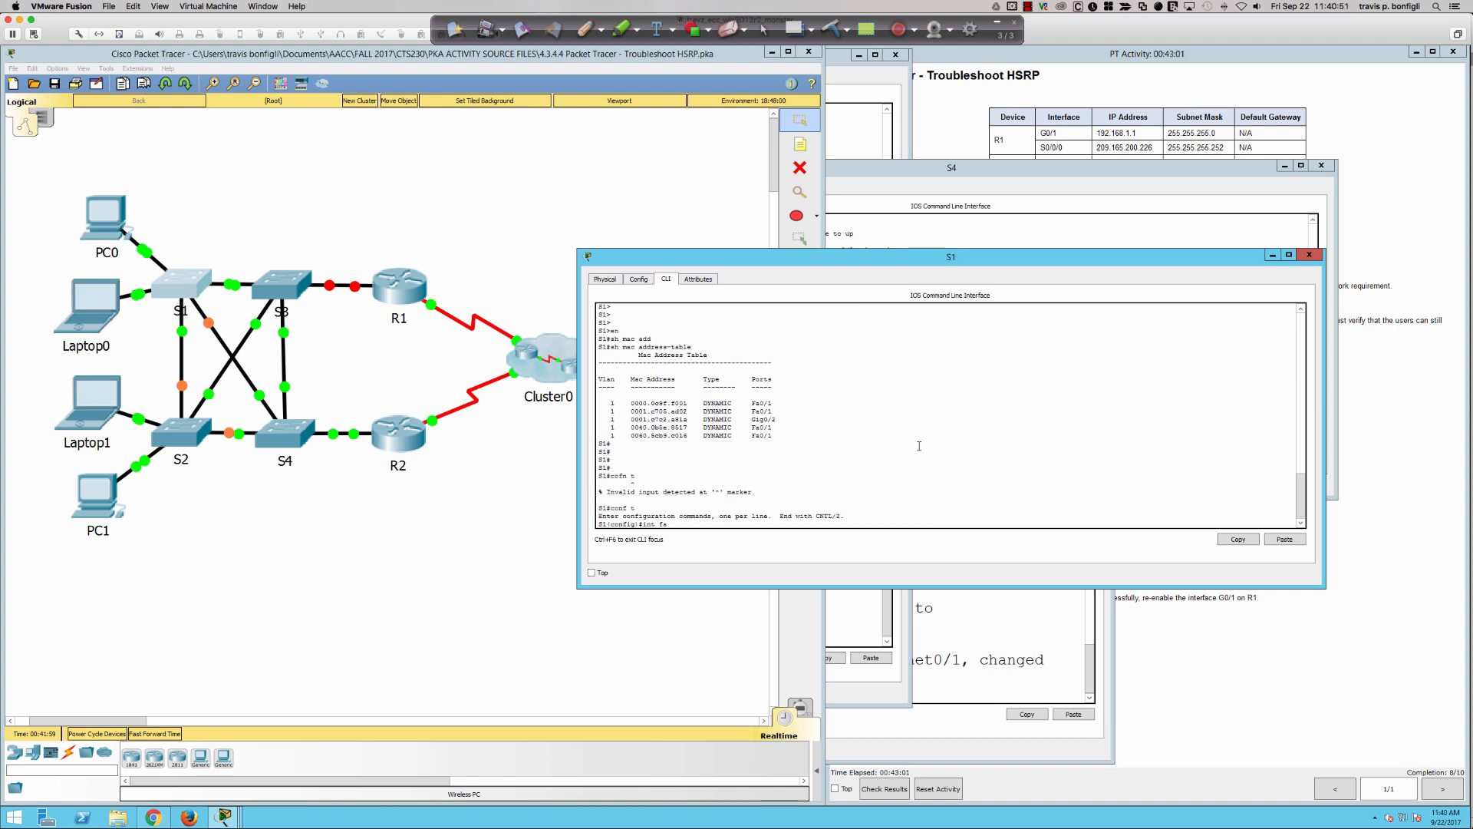
pyautogui.write('0/1')
pyautogui.press('Return')
pyautogui.write('shut')
pyautogui.press('Return')
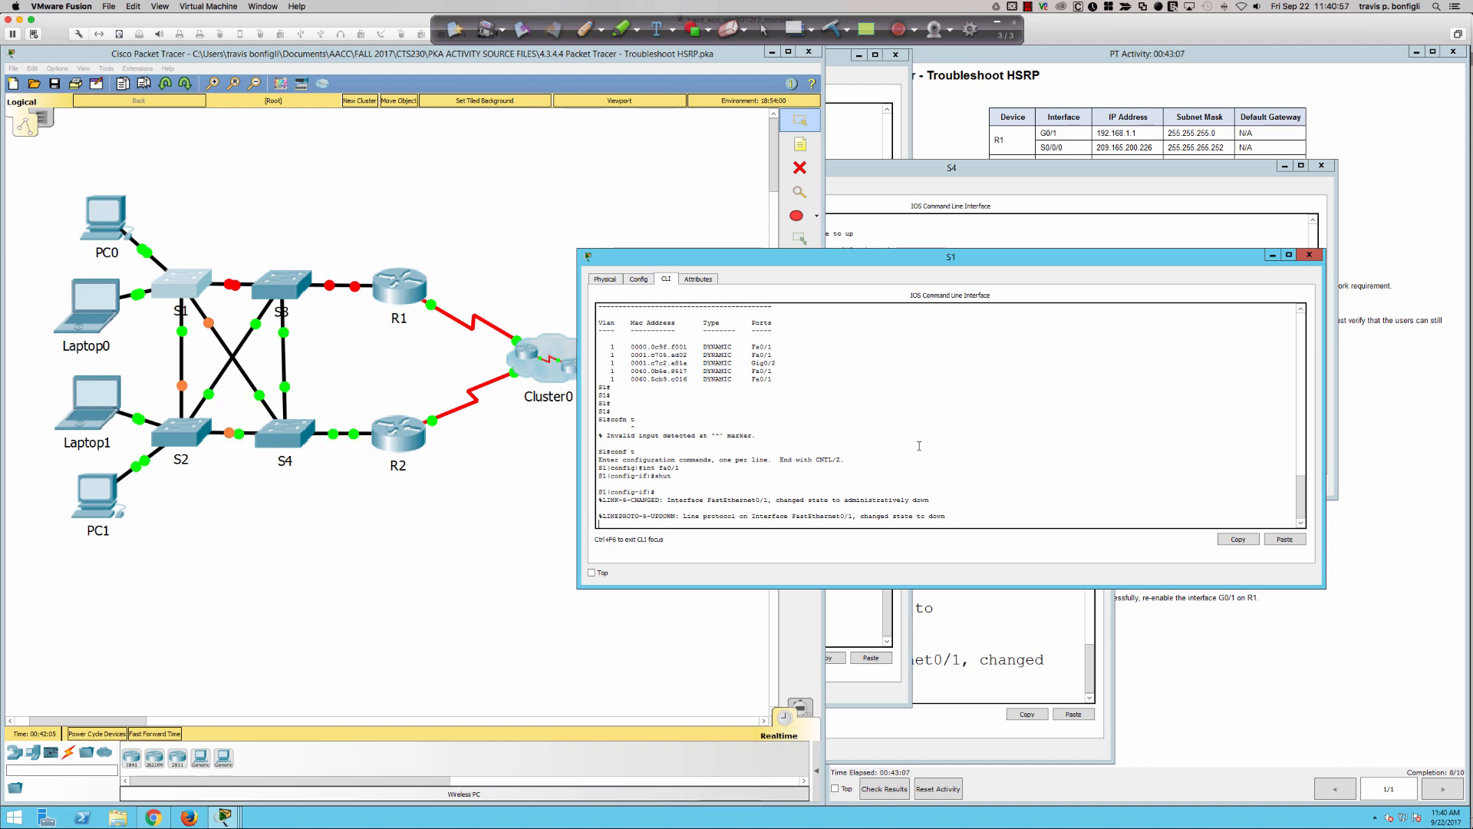
# - Open S3's command line, run "sh mac add", and highlight the virtual MAC entry ending in f001 to check its port
pyautogui.click(283, 286)
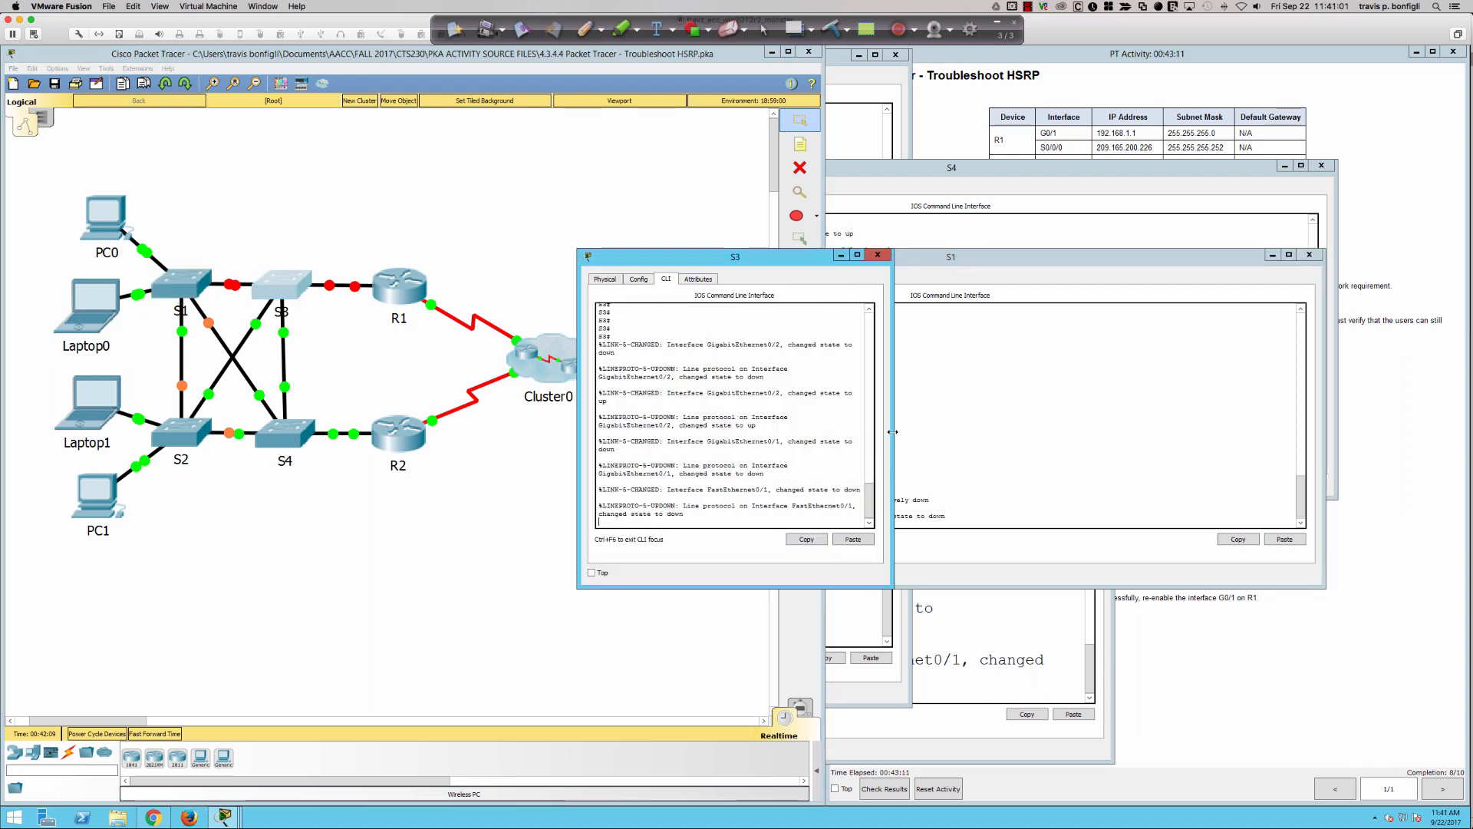
pyautogui.moveTo(892, 451); pyautogui.dragTo(1412, 450)
pyautogui.tripleClick(1143, 449)
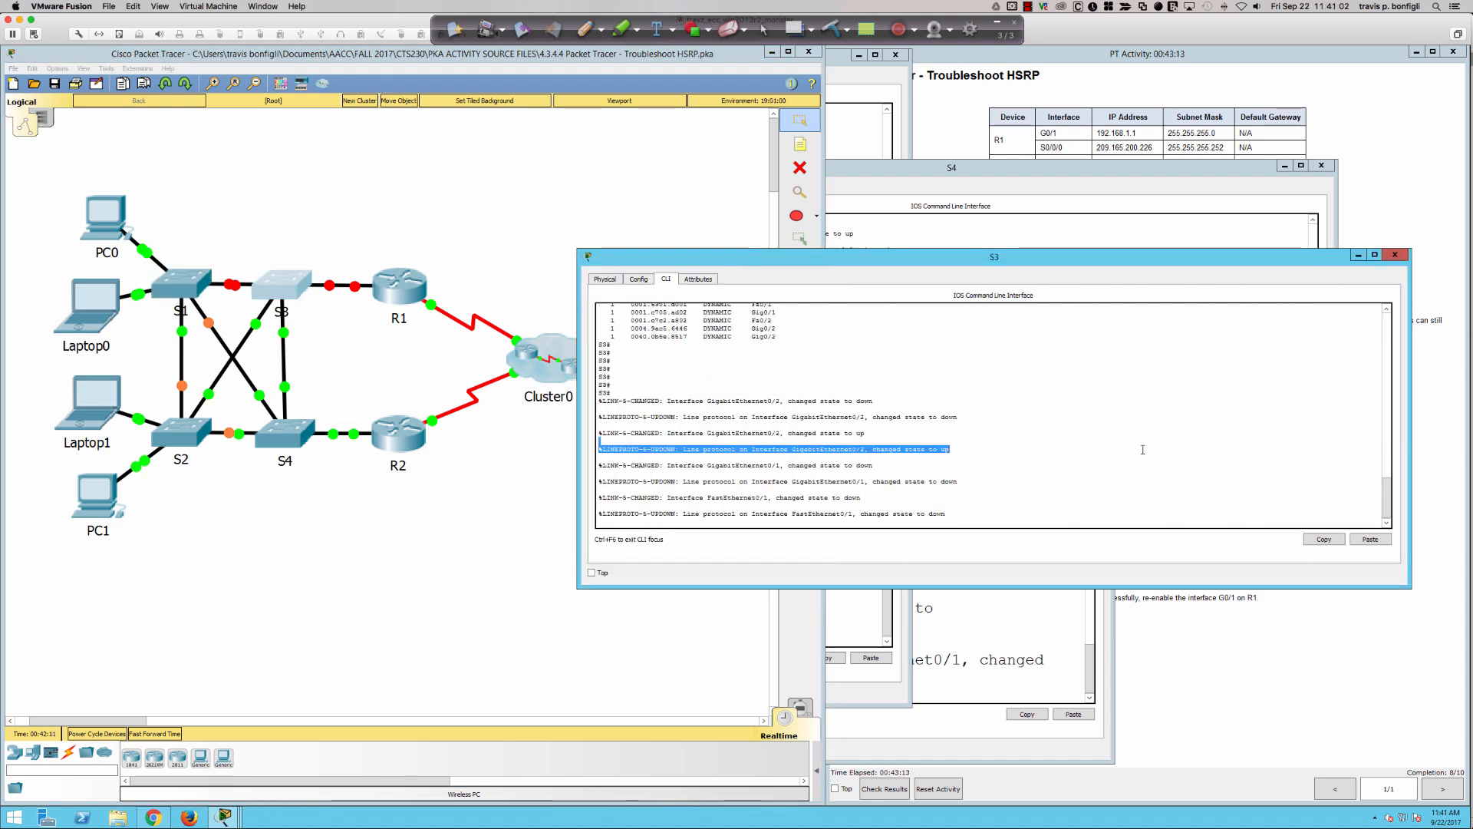
pyautogui.press('Return')
pyautogui.press('Return')
pyautogui.press('Return')
pyautogui.press('Return')
pyautogui.press('Return')
pyautogui.press('Return')
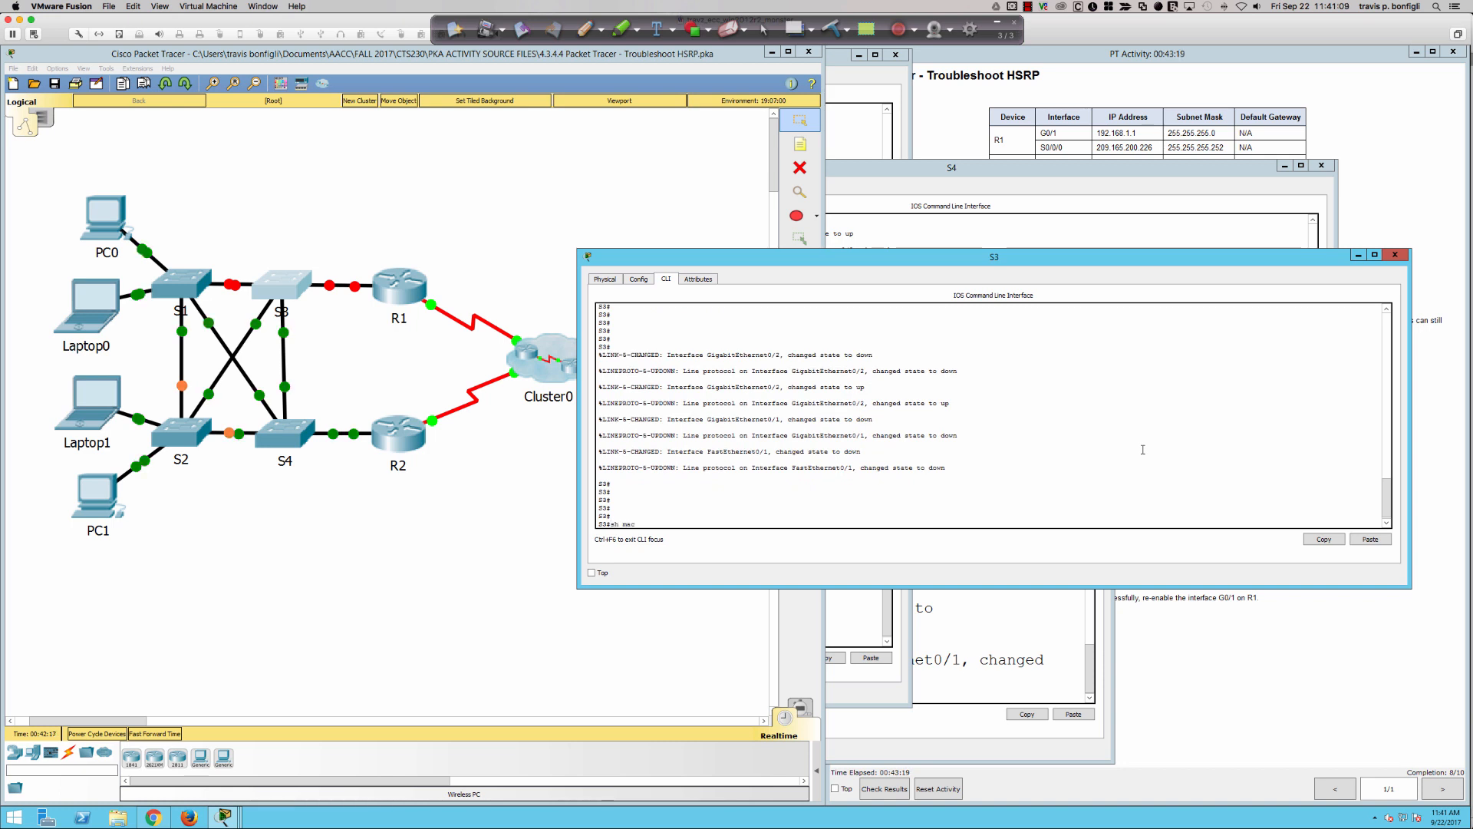
pyautogui.write('sh mac add')
pyautogui.press('Return')
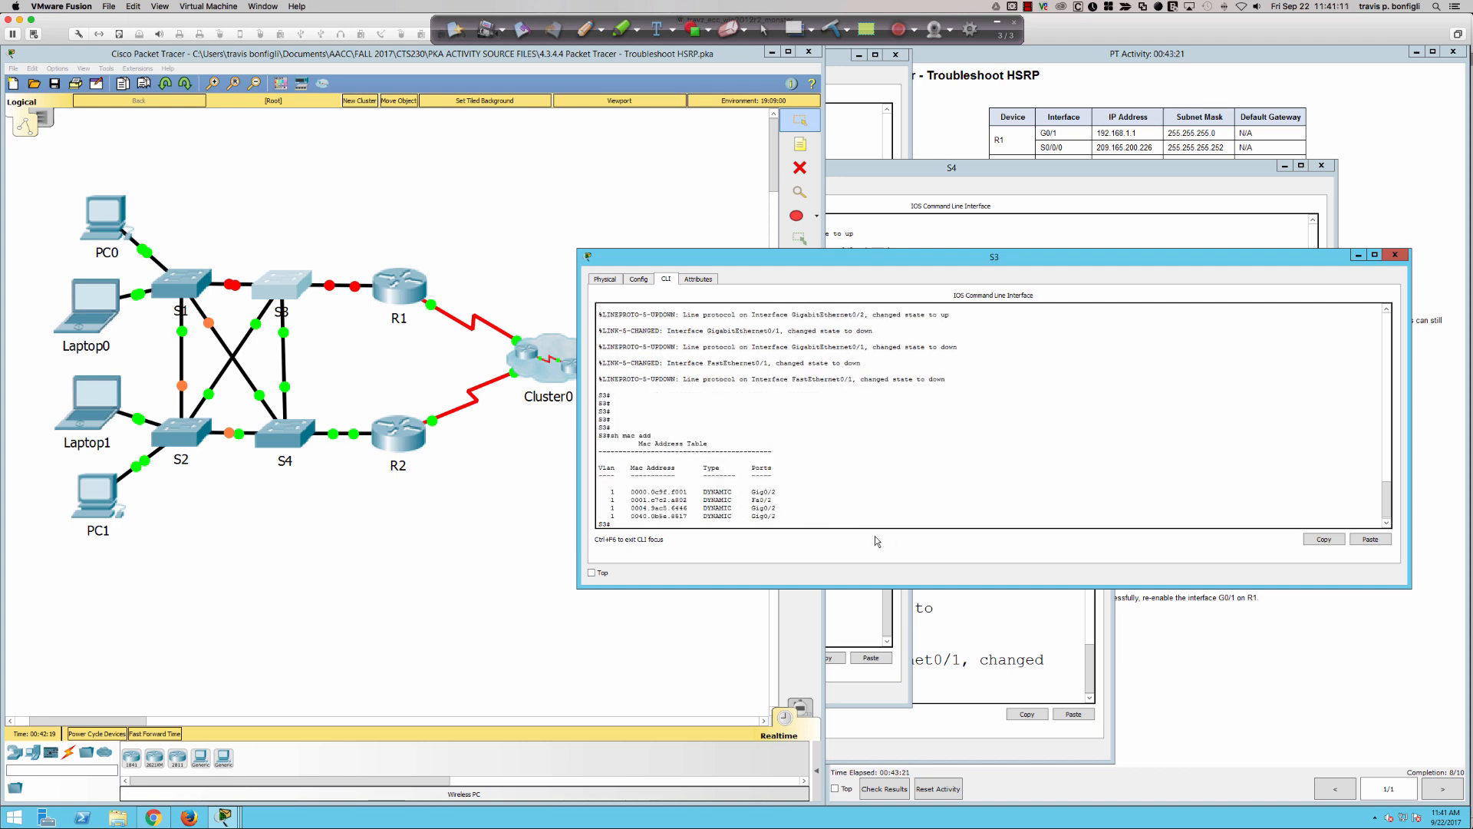
pyautogui.moveTo(613, 491); pyautogui.dragTo(778, 491)
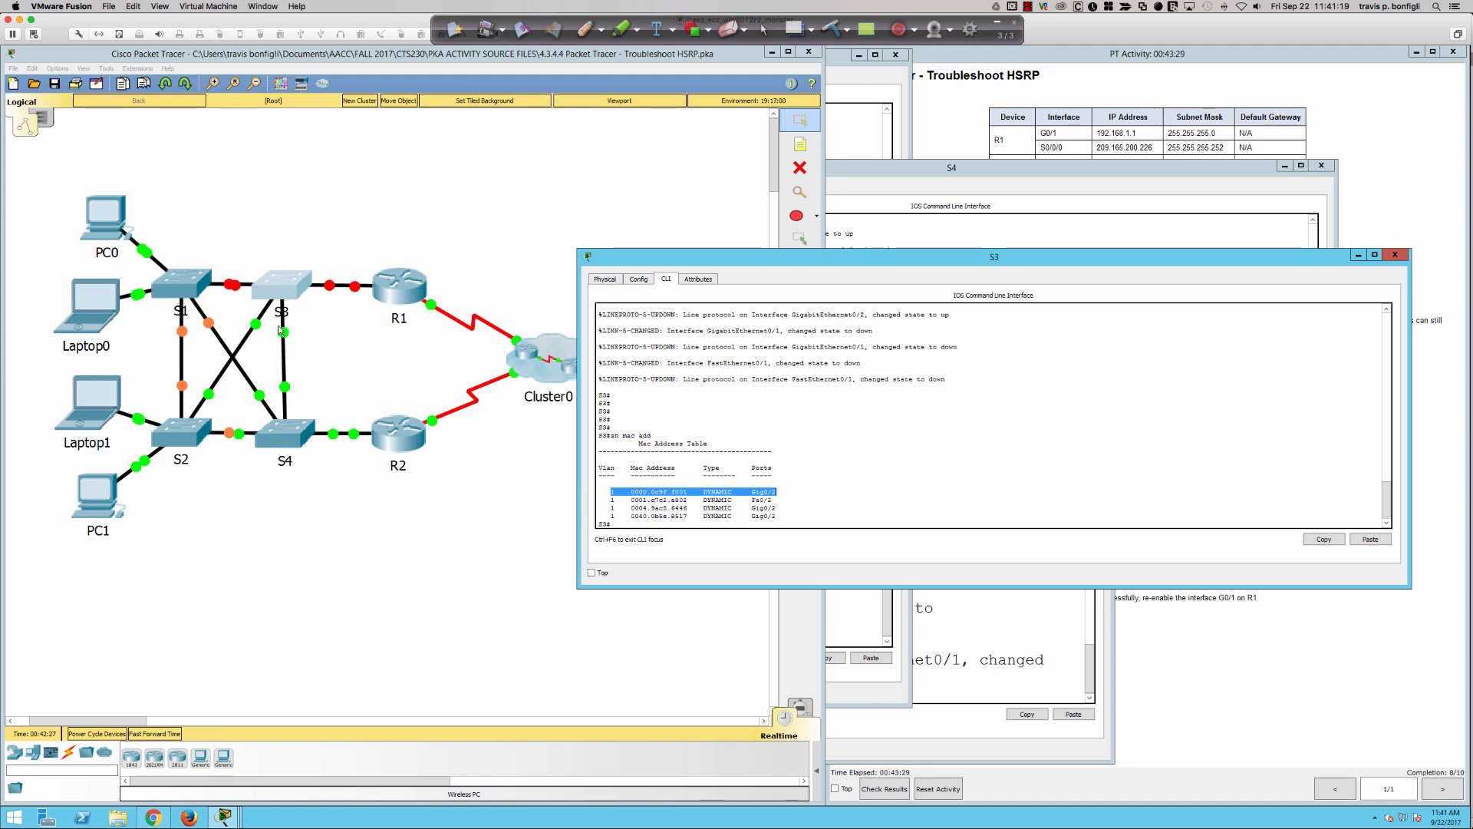
# - Open S2's command line, widen and reposition its window, and enter privileged EXEC mode
pyautogui.click(184, 439)
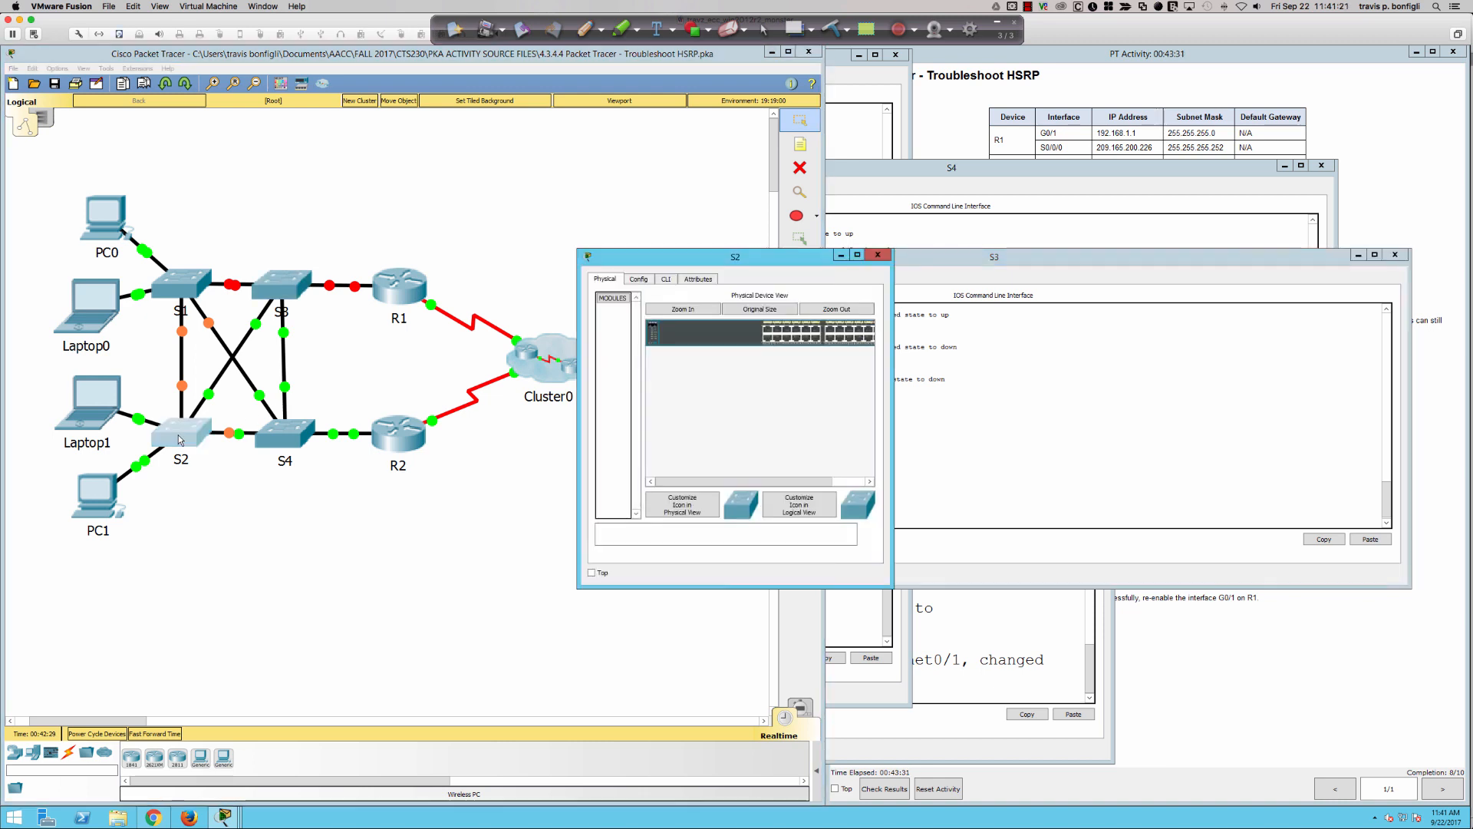
pyautogui.click(666, 280)
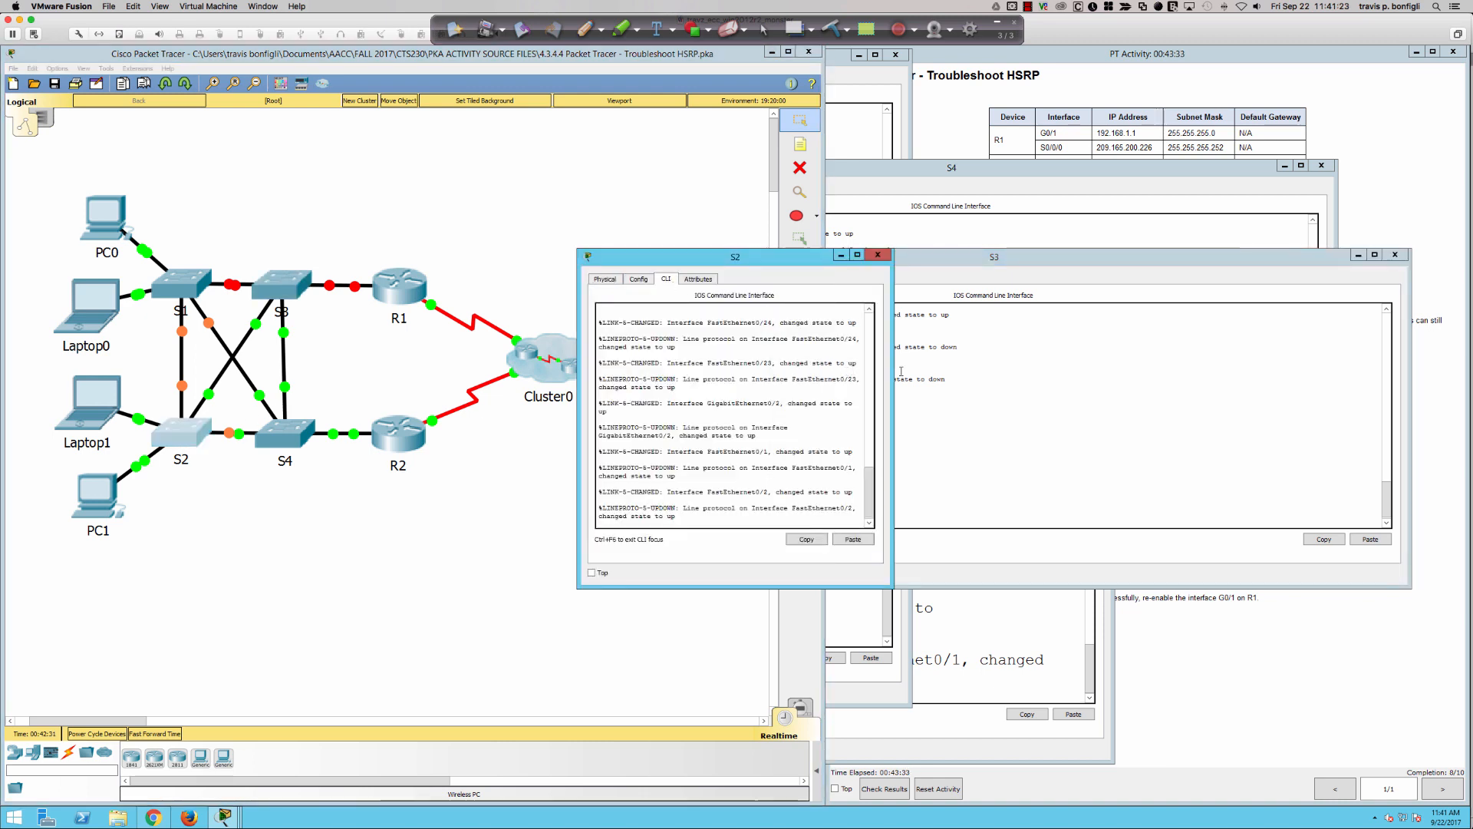
pyautogui.moveTo(893, 370); pyautogui.dragTo(1326, 362)
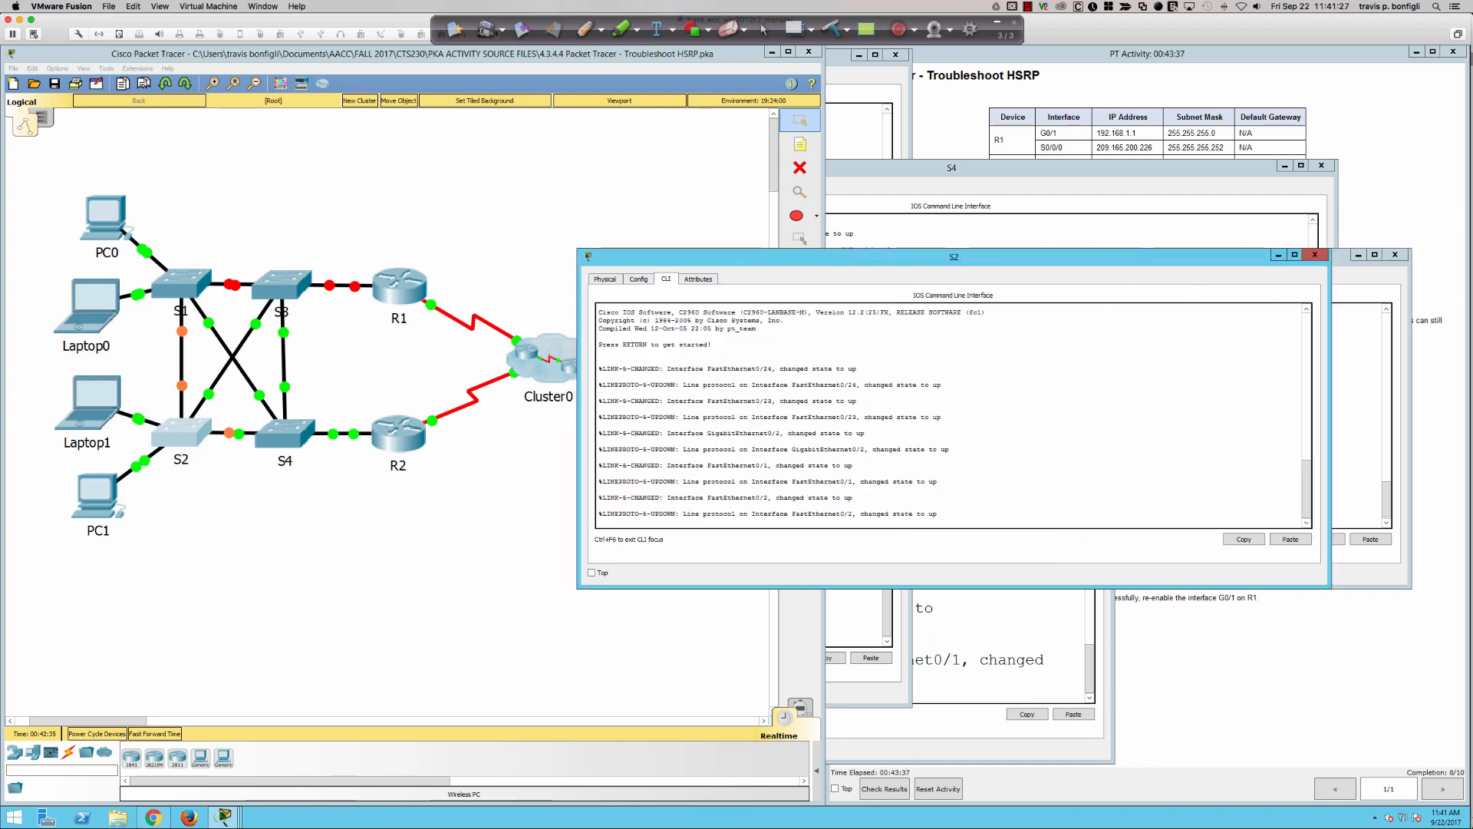
pyautogui.moveTo(1048, 258); pyautogui.dragTo(1092, 402)
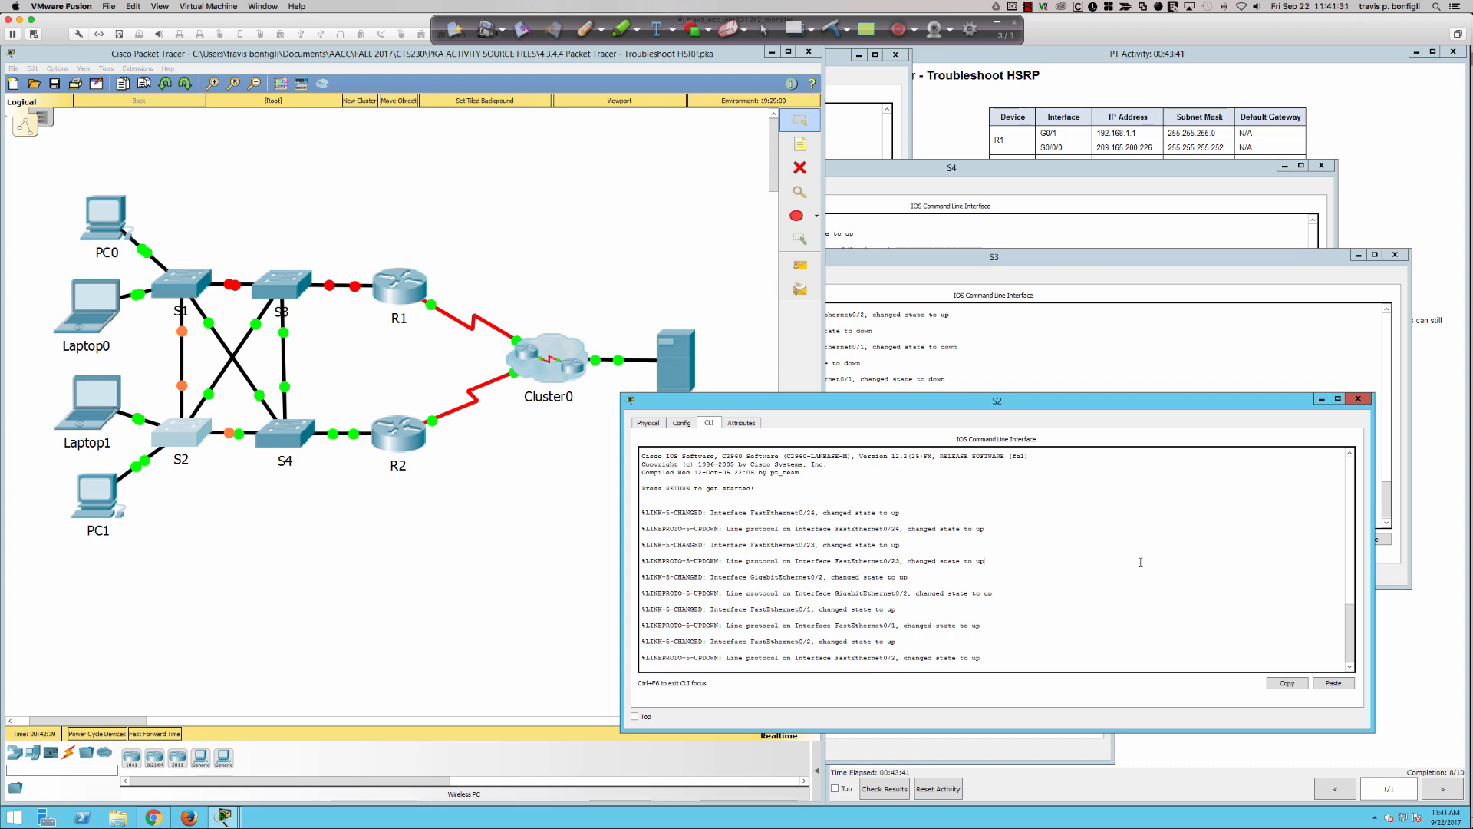
pyautogui.press('Return')
pyautogui.press('Return')
pyautogui.press('Return')
pyautogui.press('Return')
pyautogui.press('Return')
pyautogui.write('en')
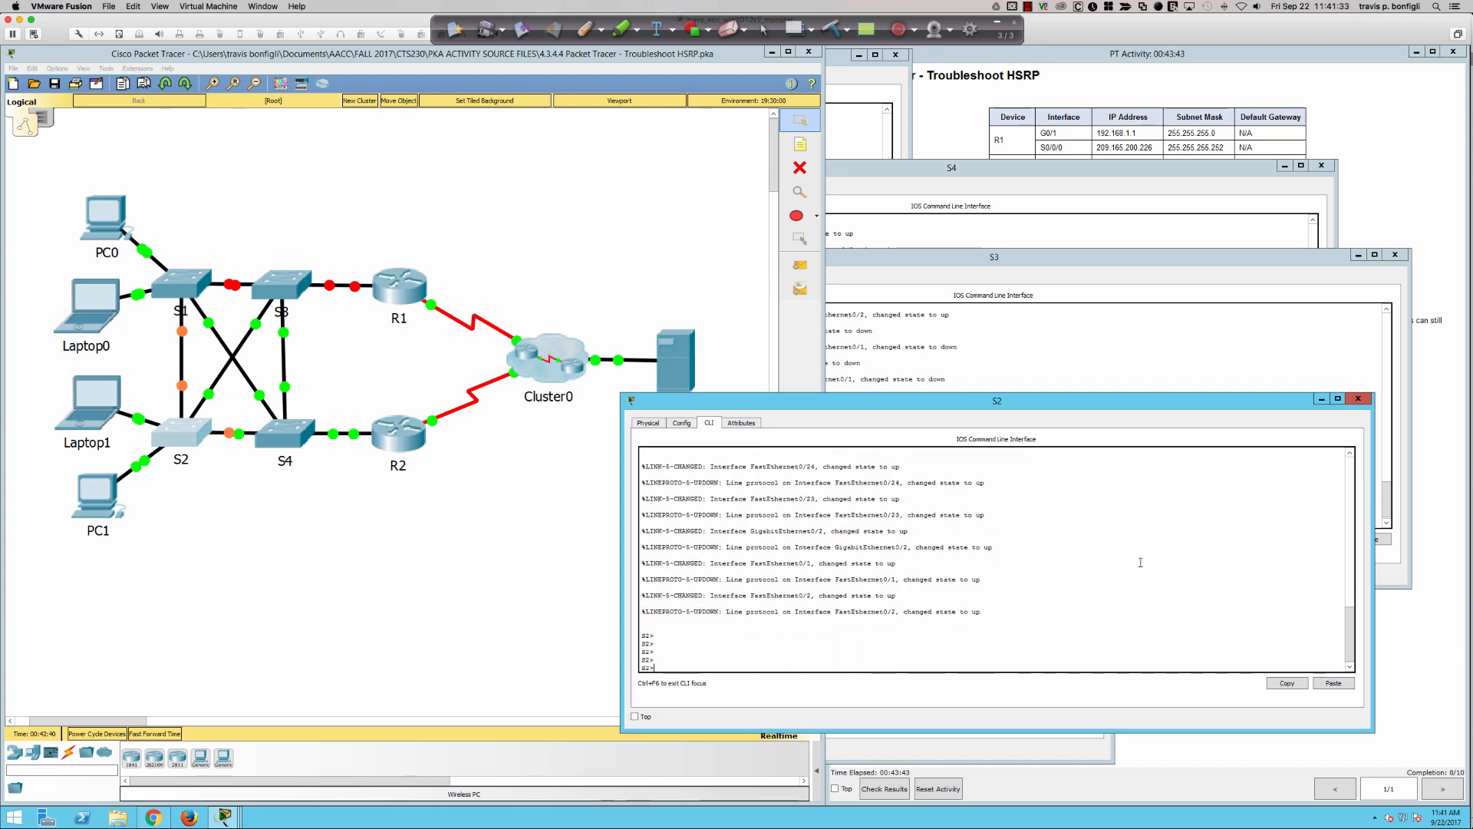
pyautogui.press('Return')
# - Run "sh mac add" on S2 to check whether the virtual MAC address is in its table
pyautogui.press('Return')
pyautogui.press('Return')
pyautogui.press('Return')
pyautogui.write('sh ma')
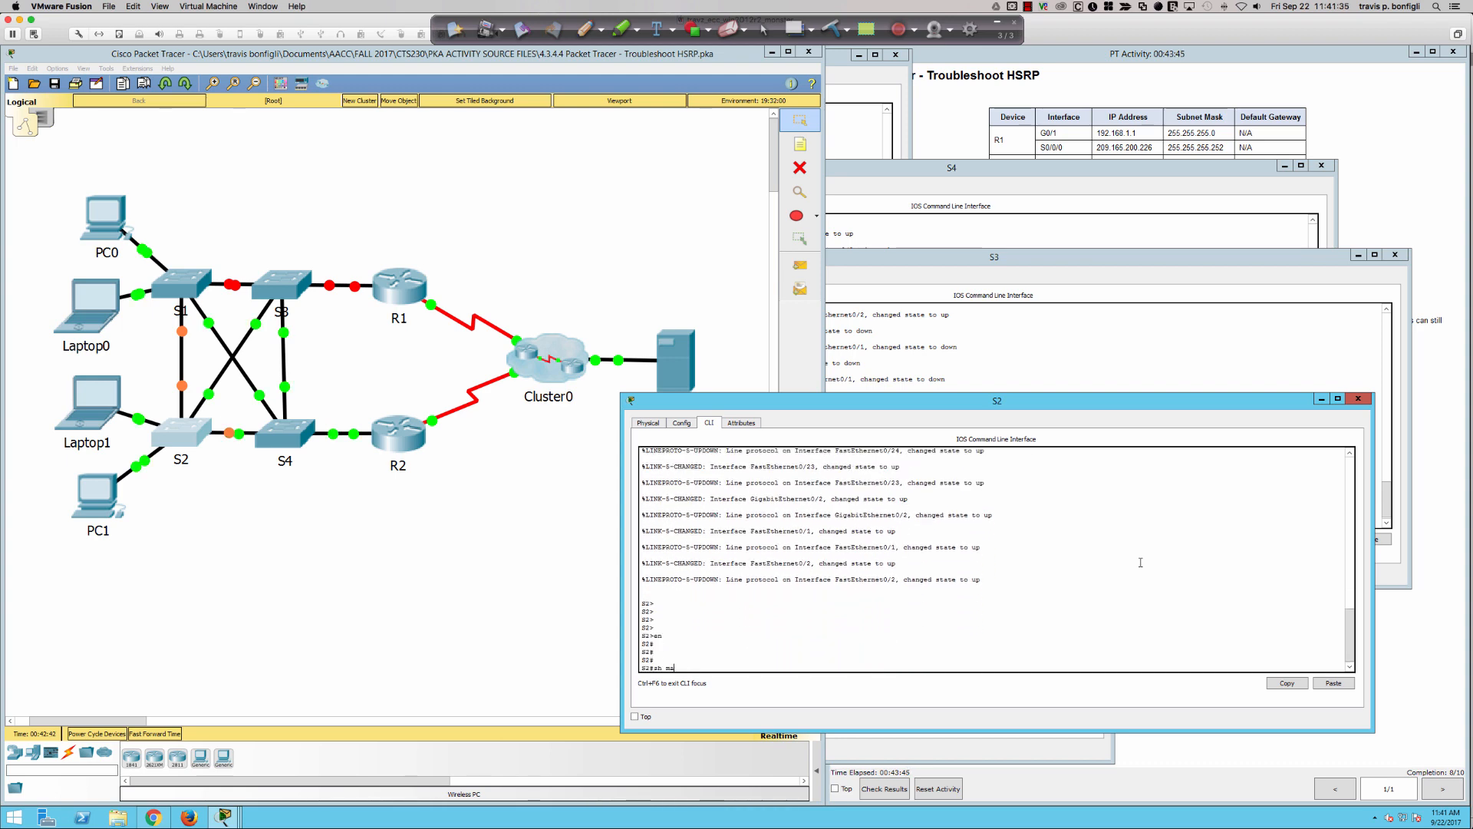
pyautogui.write('c add')
pyautogui.press('Return')
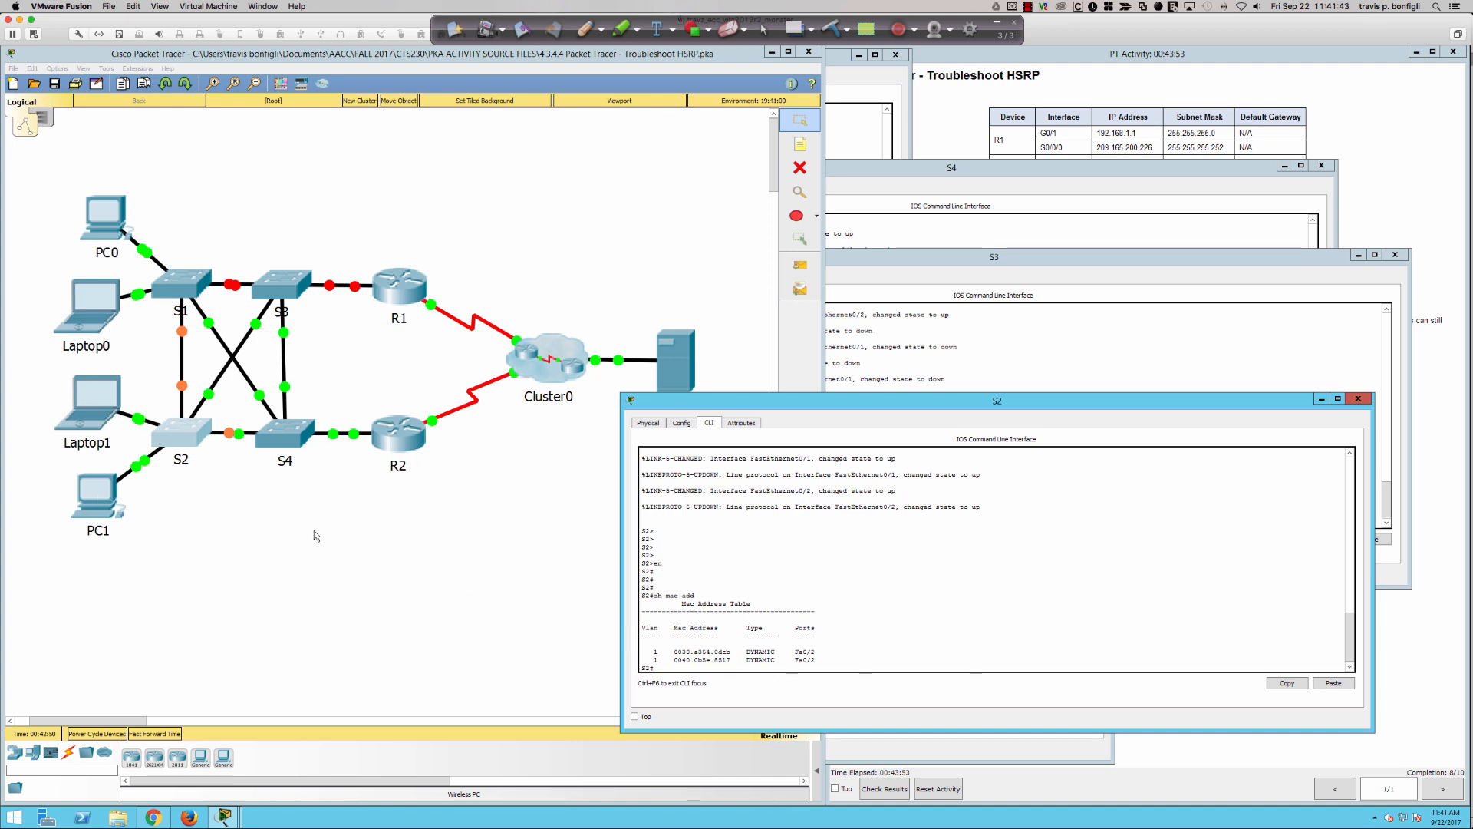
pyautogui.click(112, 504)
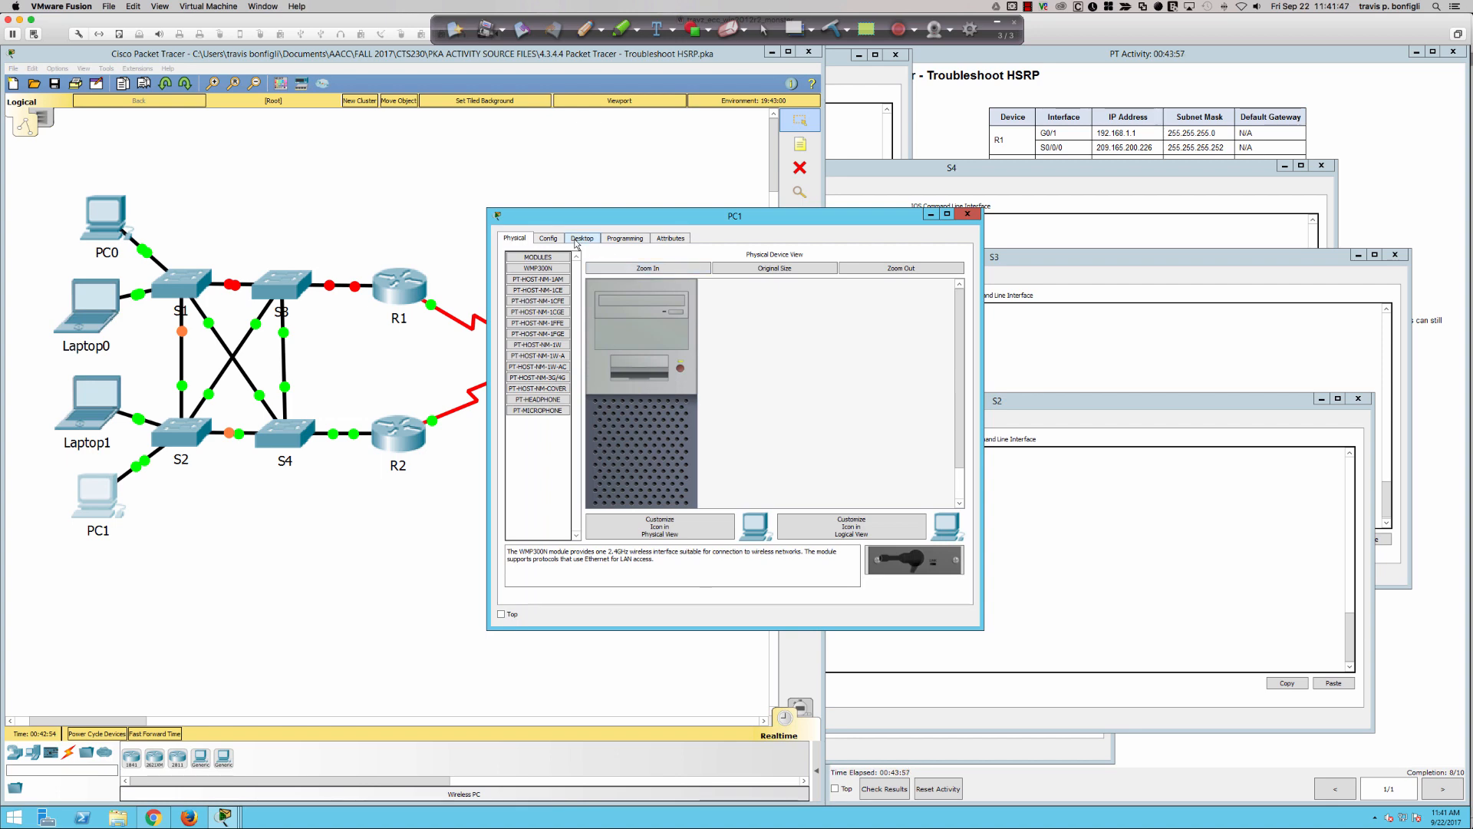
pyautogui.click(577, 239)
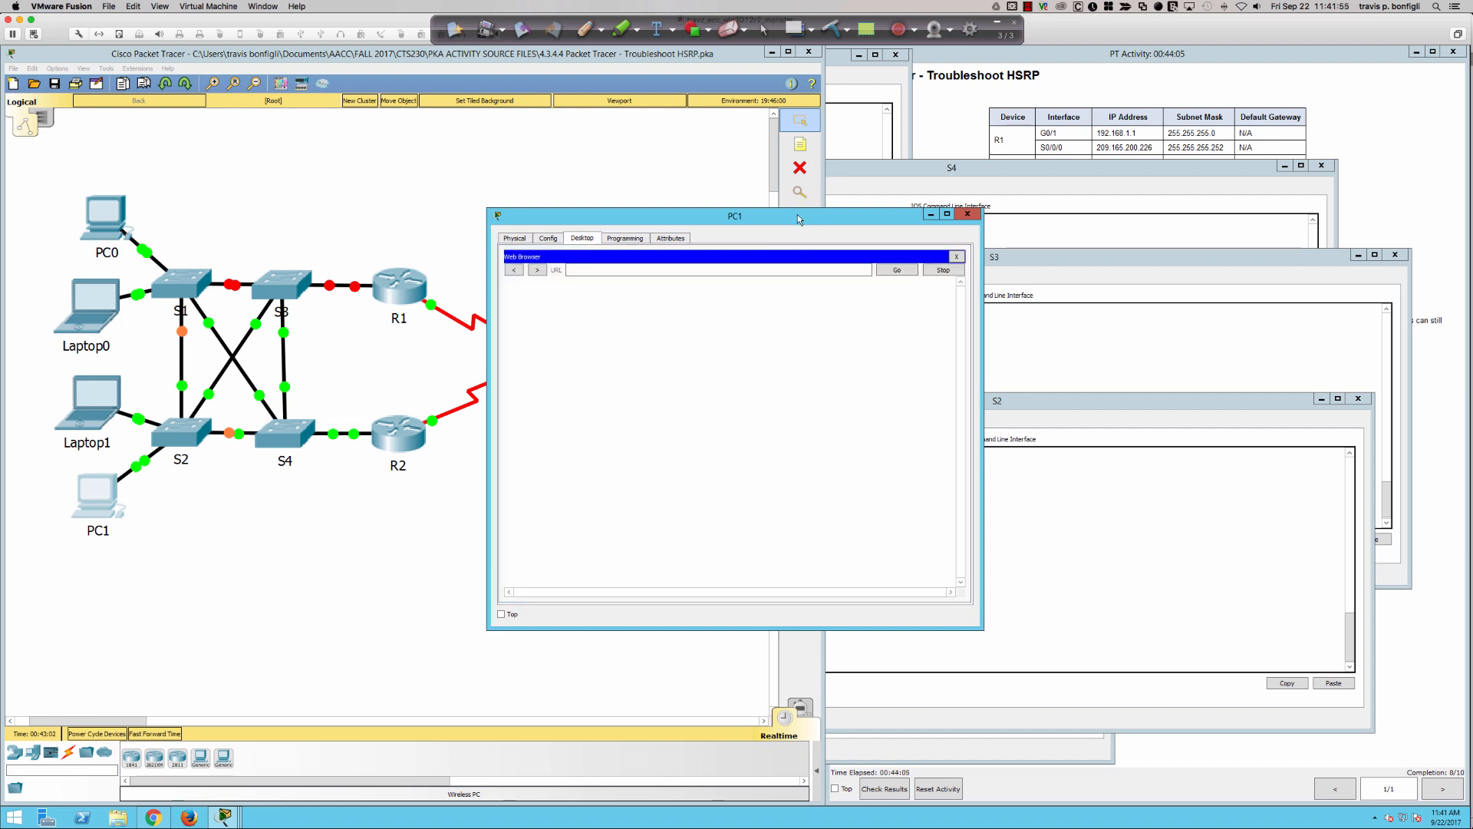
pyautogui.write('www.cisco.pka')
pyautogui.press('Return')
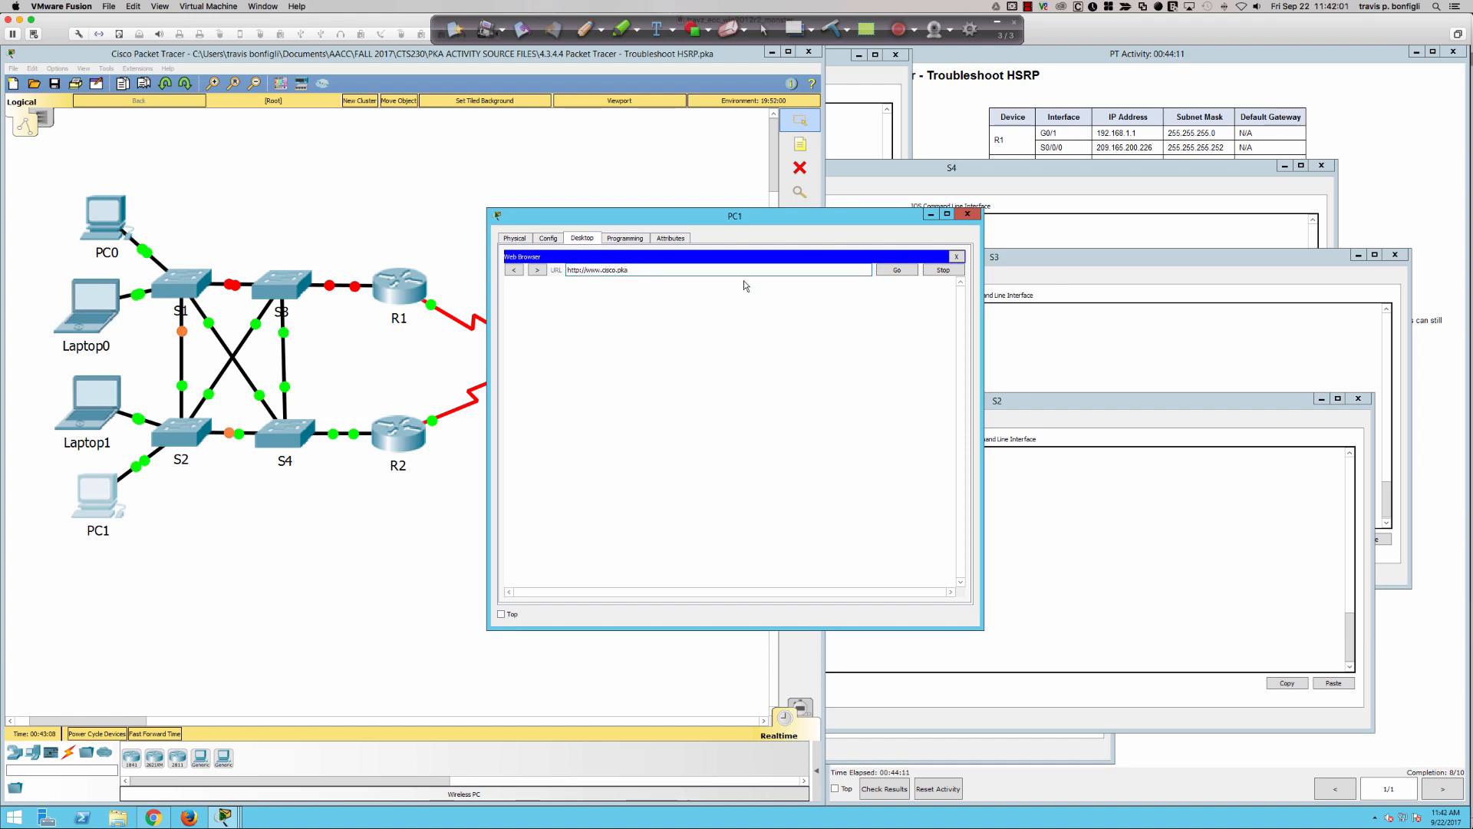
pyautogui.click(894, 271)
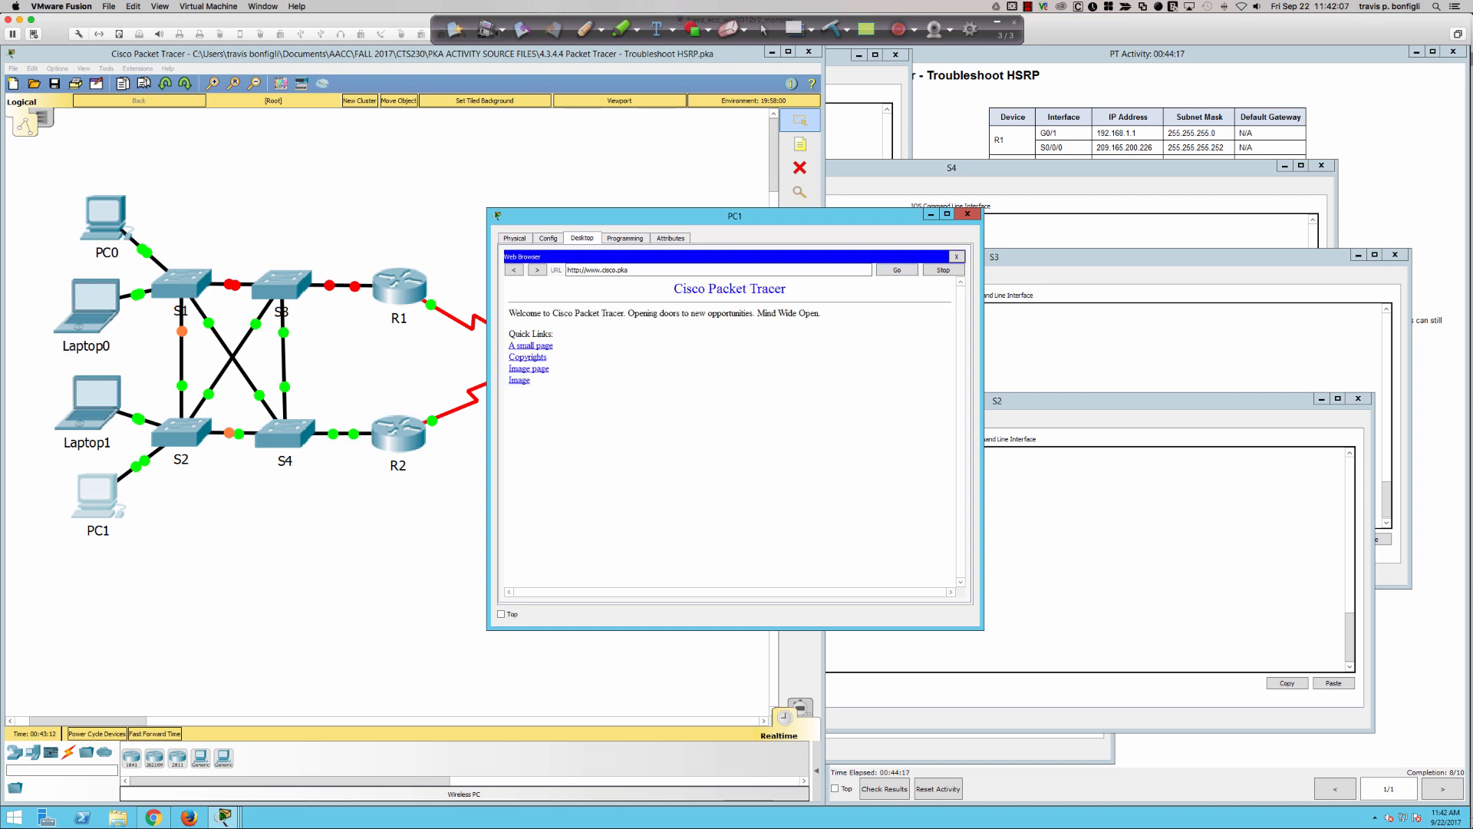
# - Rerun "sh mac add" on S2 and highlight the virtual MAC entry ending in f001 to check its port
pyautogui.click(1014, 511)
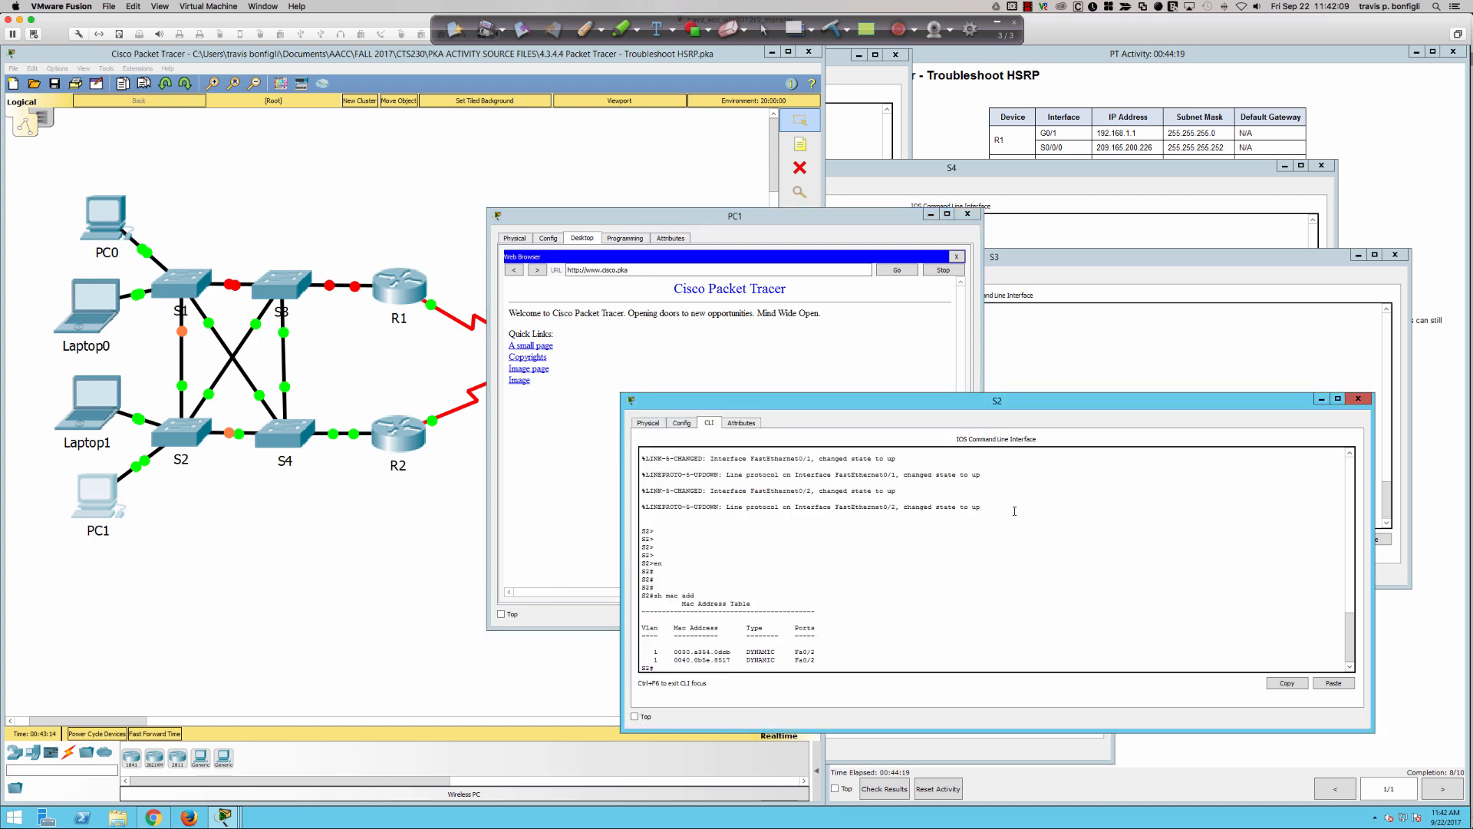
pyautogui.press('Return')
pyautogui.press('Return')
pyautogui.press('Return')
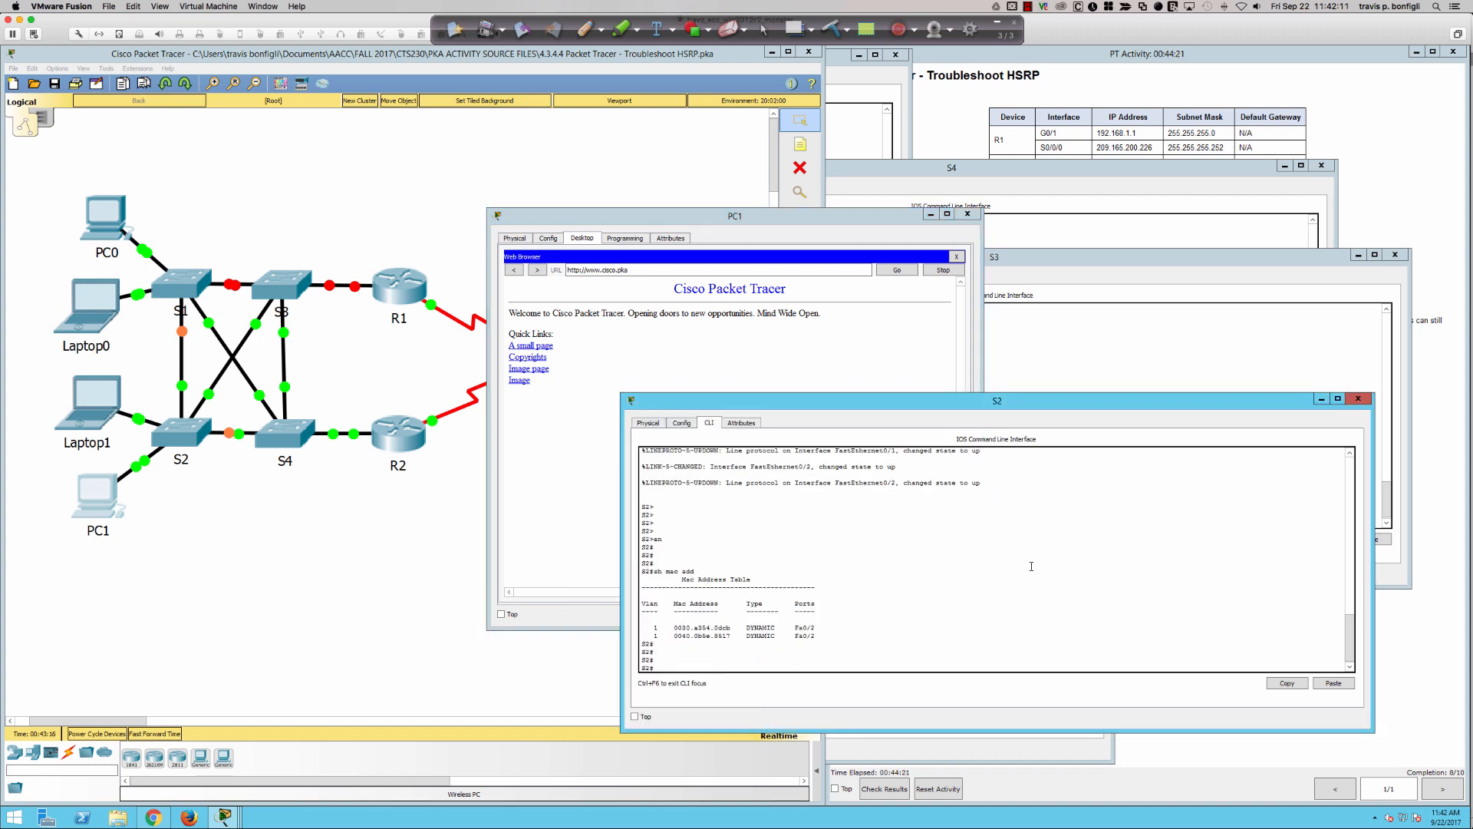
pyautogui.press('Up')
pyautogui.press('Return')
pyautogui.press('Return')
pyautogui.press('Return')
pyautogui.press('Return')
pyautogui.press('Return')
pyautogui.press('Return')
pyautogui.press('Return')
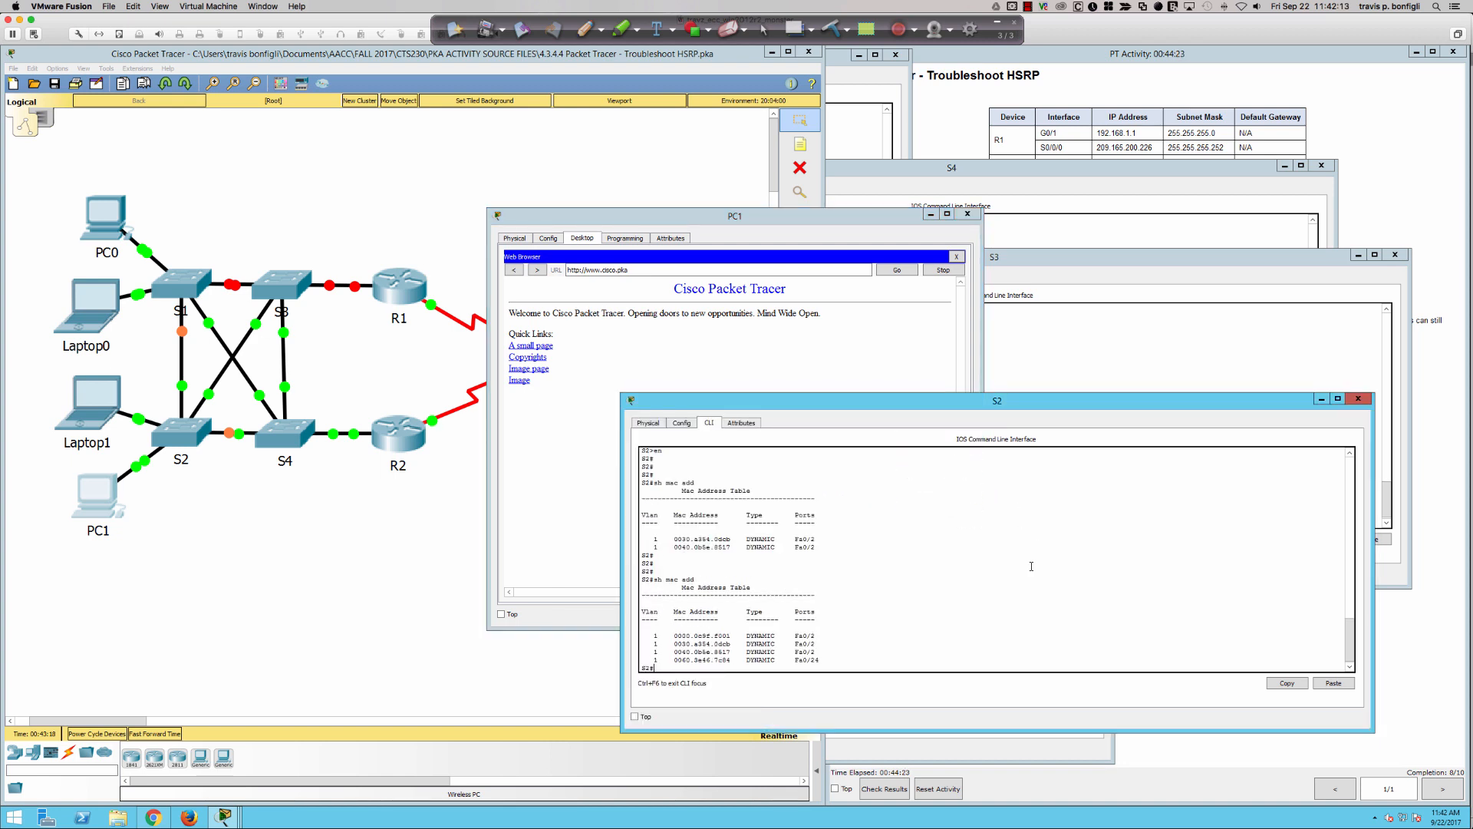
pyautogui.press('Return')
pyautogui.press('Return')
pyautogui.press('Return')
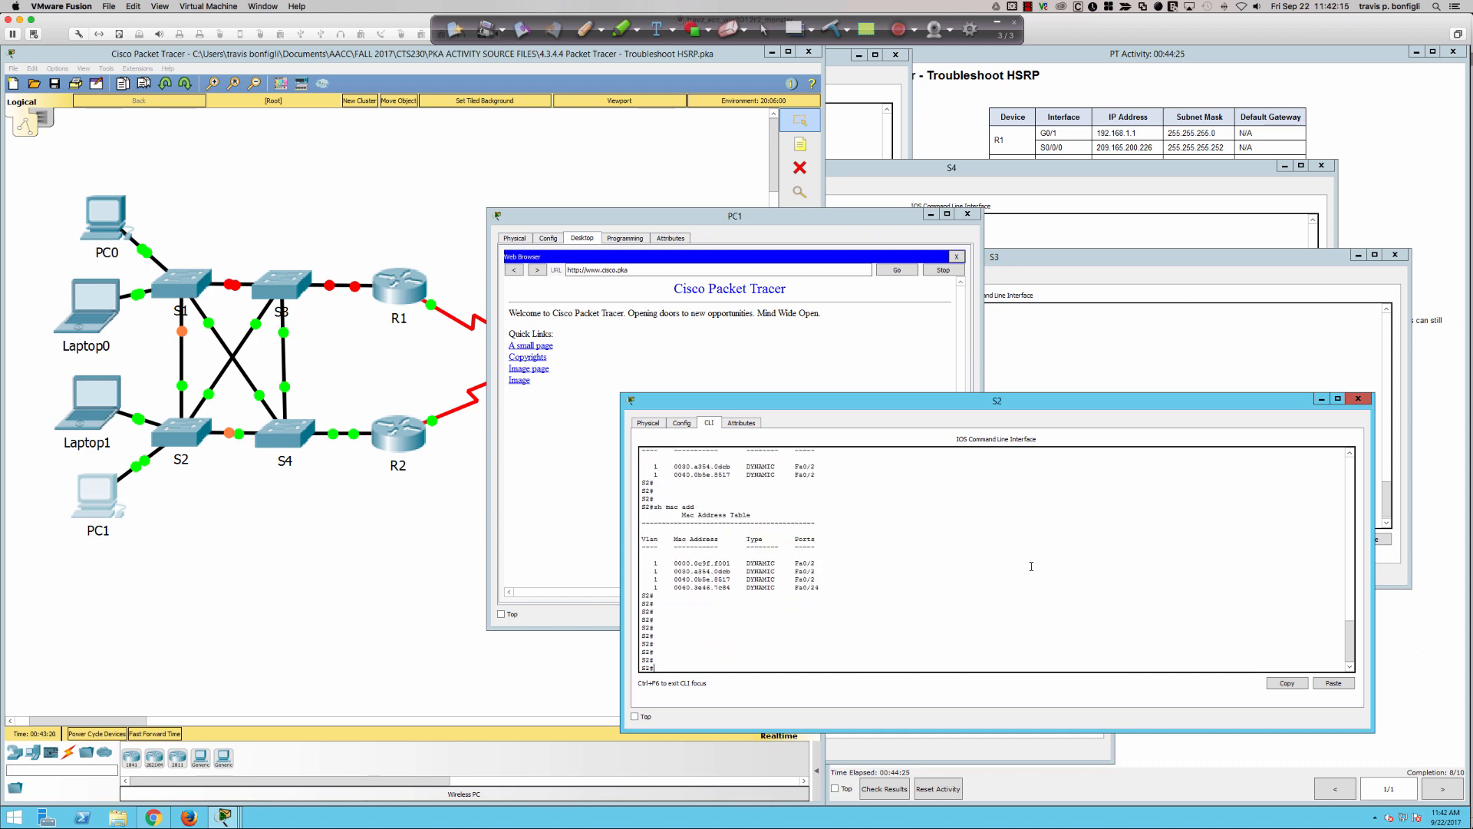
pyautogui.moveTo(653, 569); pyautogui.dragTo(839, 564)
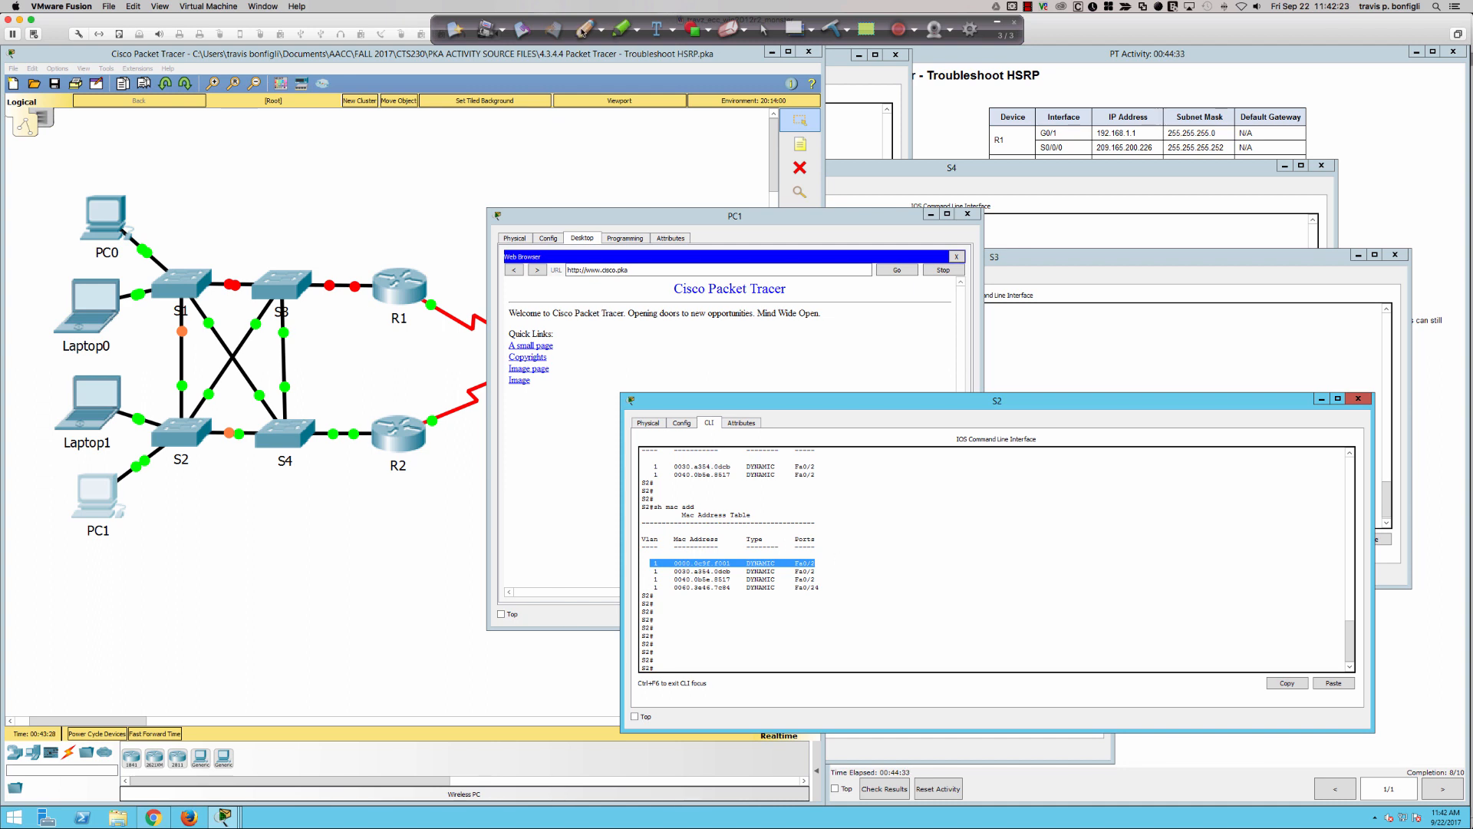
# - Circle PC1's browser URL, draw arrows at PC1 and the virtual MAC entry's port, mark the S2–S4 link, and clear the annotations
pyautogui.click(552, 28)
pyautogui.click(585, 29)
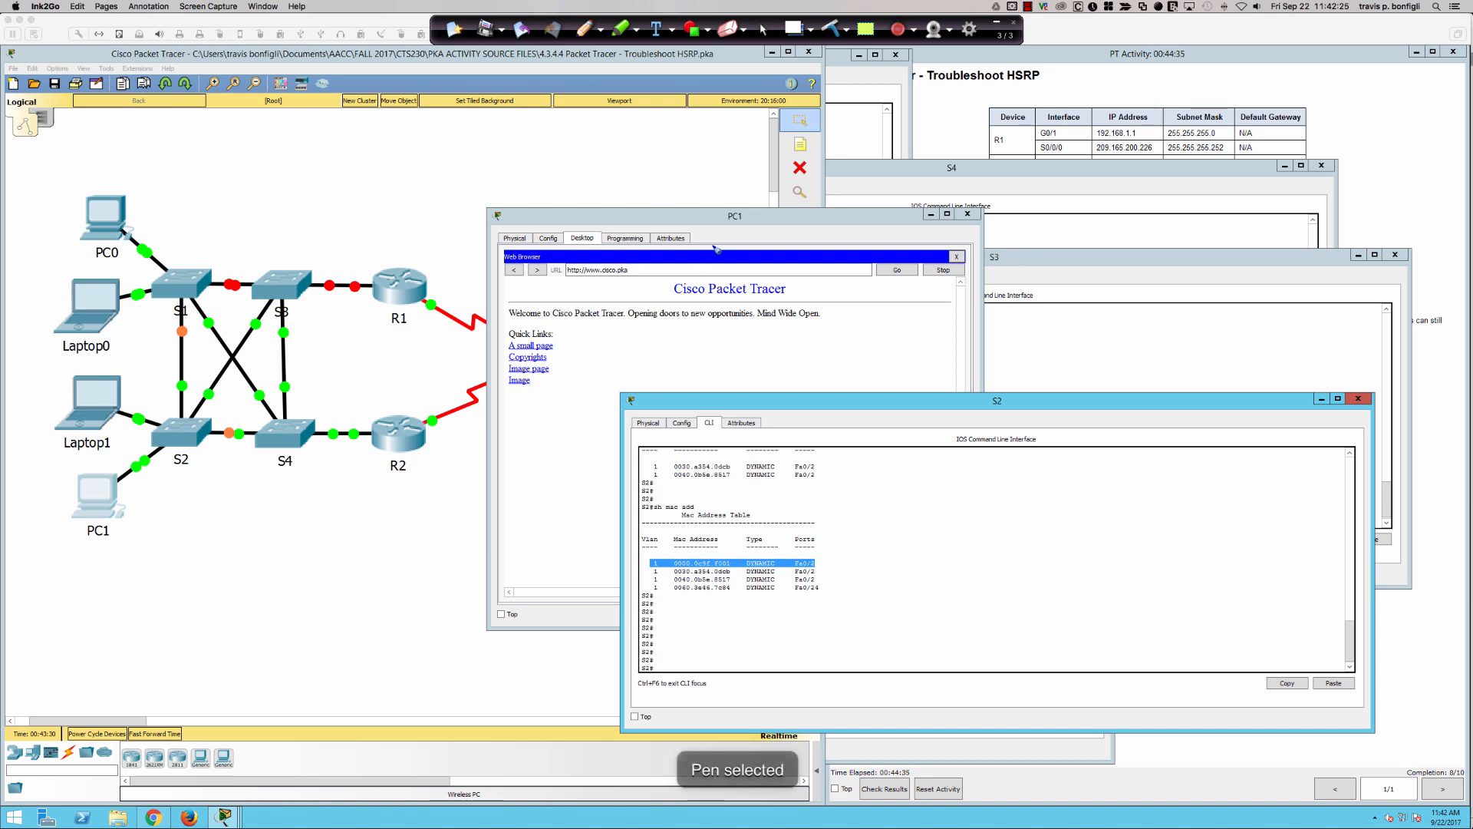
pyautogui.moveTo(641, 247)
pyautogui.mouseDown()
pyautogui.moveTo(564, 280)
pyautogui.moveTo(599, 256)
pyautogui.mouseUp()
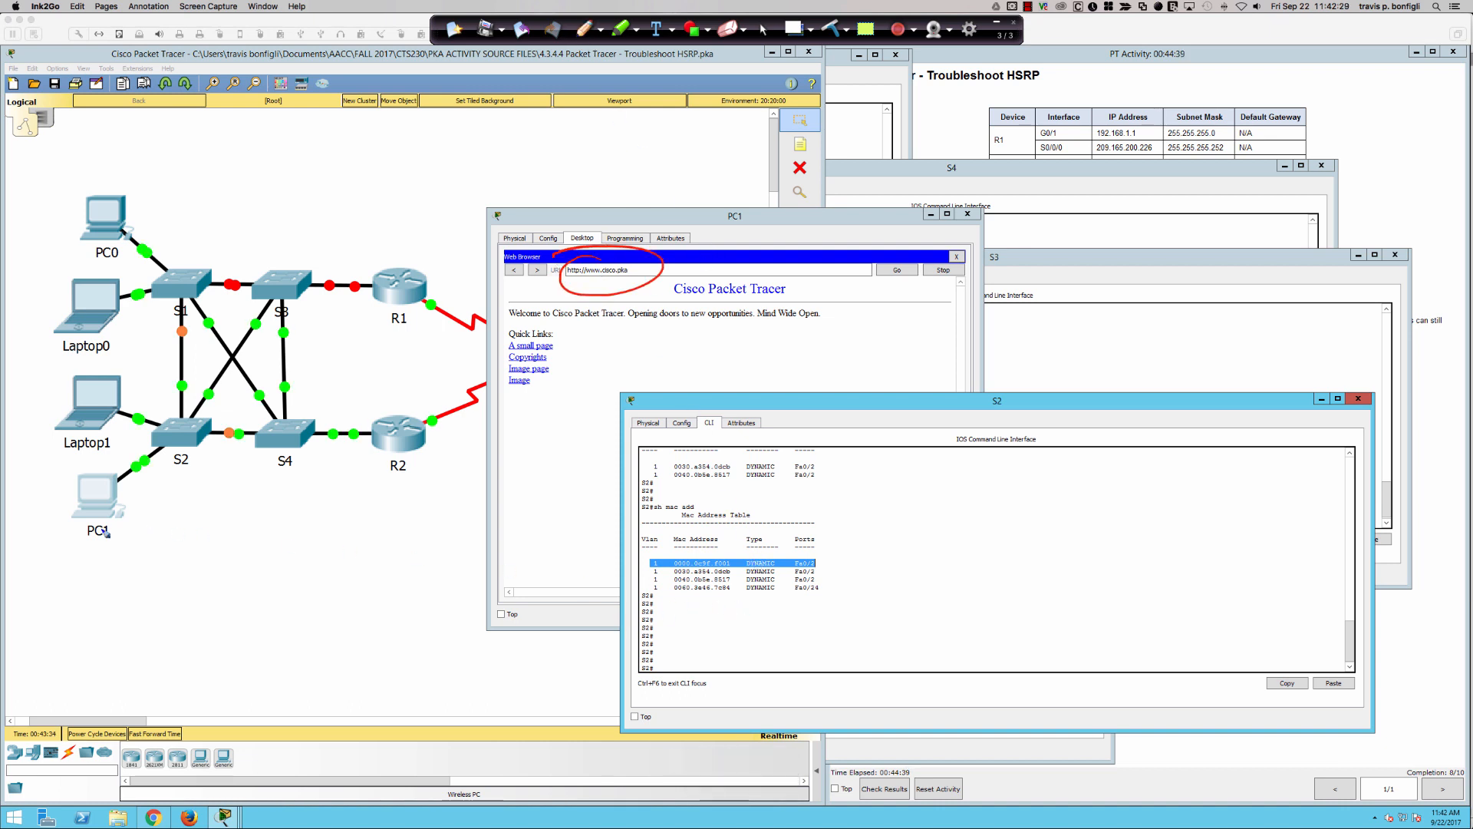
pyautogui.moveTo(114, 529)
pyautogui.mouseDown()
pyautogui.moveTo(152, 495)
pyautogui.moveTo(140, 504)
pyautogui.mouseUp()
pyautogui.moveTo(839, 535); pyautogui.dragTo(825, 559)
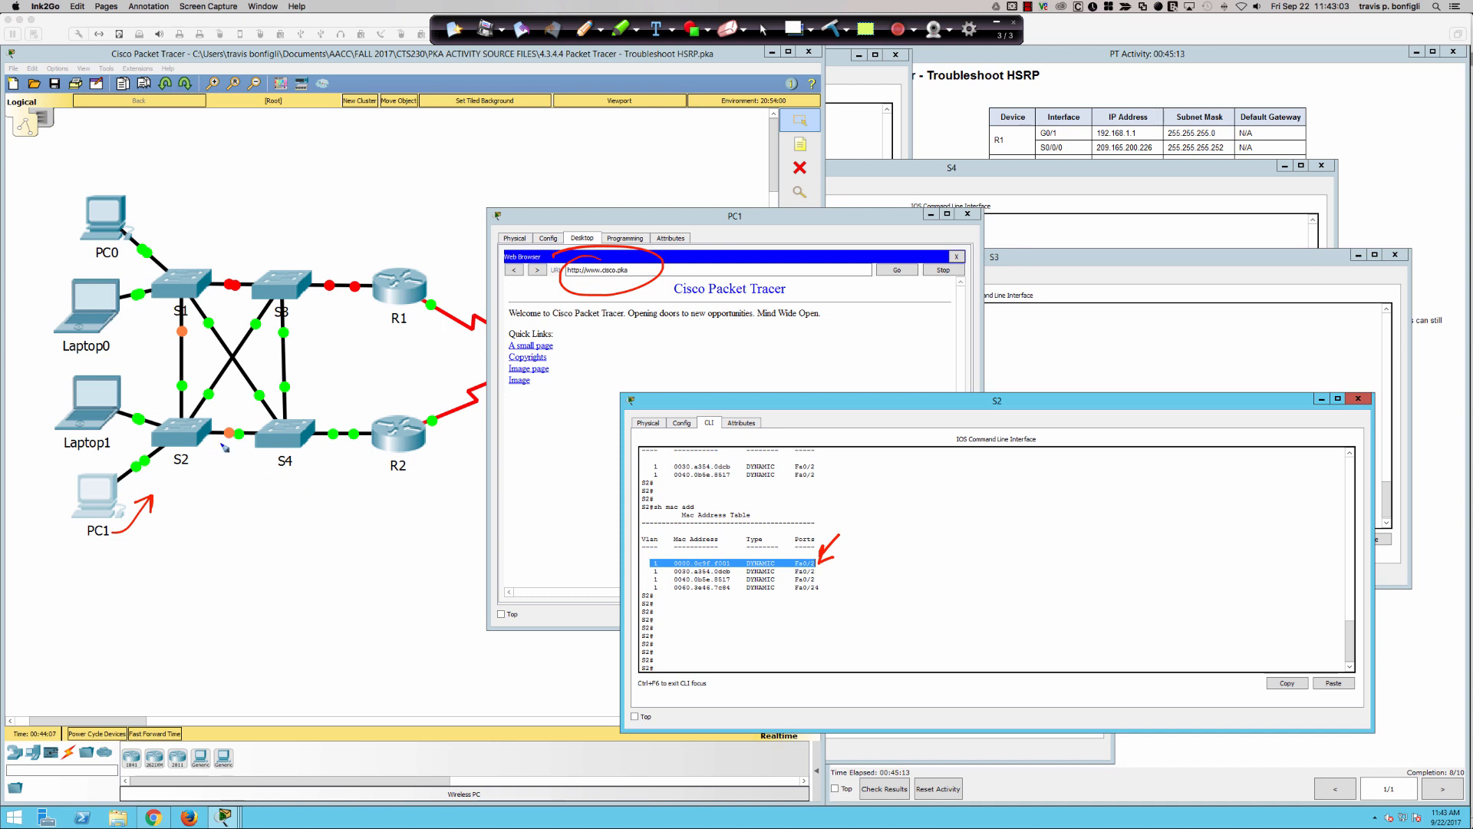
pyautogui.moveTo(227, 457); pyautogui.dragTo(226, 443)
pyautogui.click(832, 28)
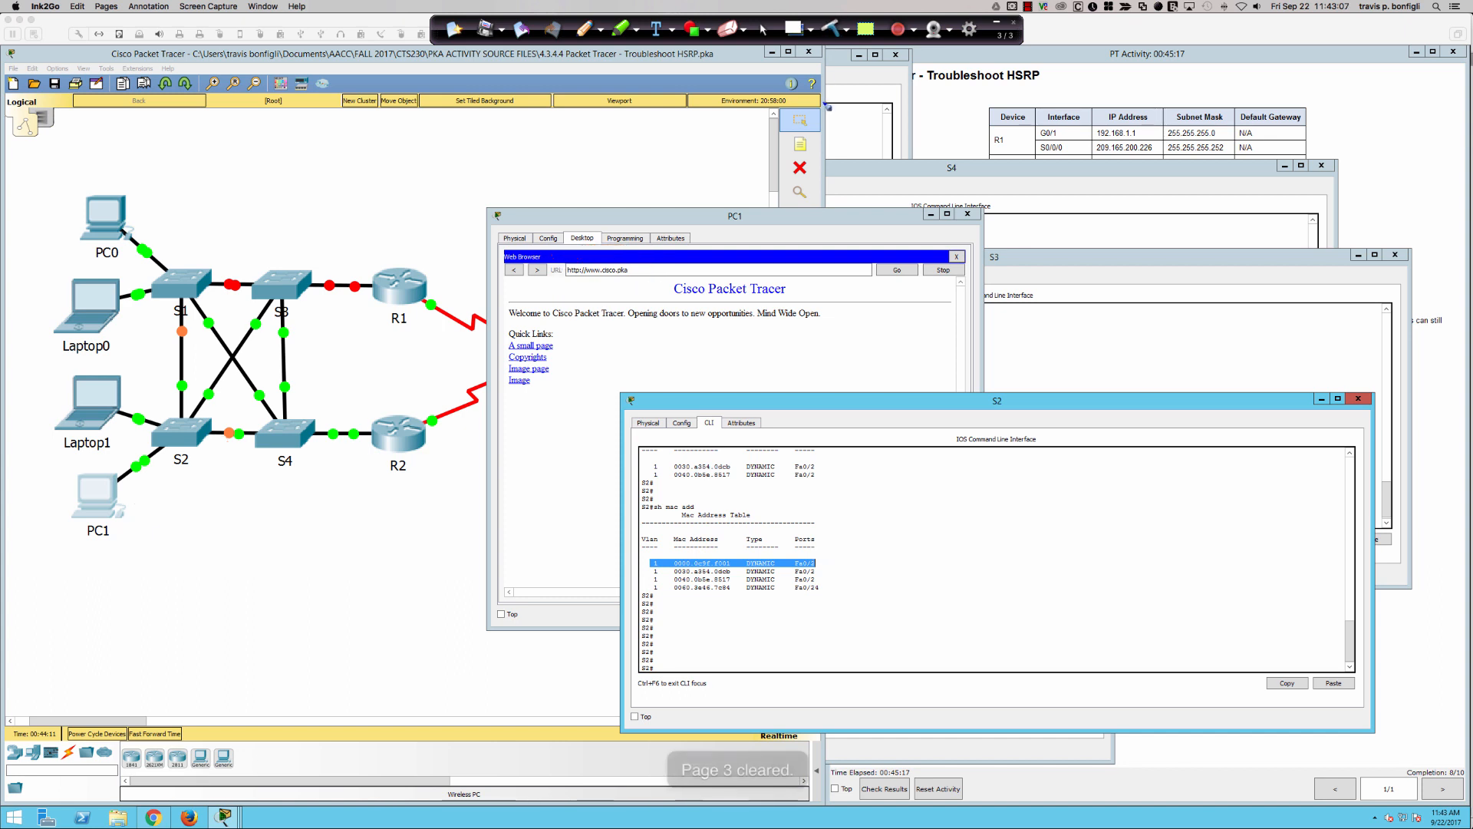
pyautogui.click(763, 29)
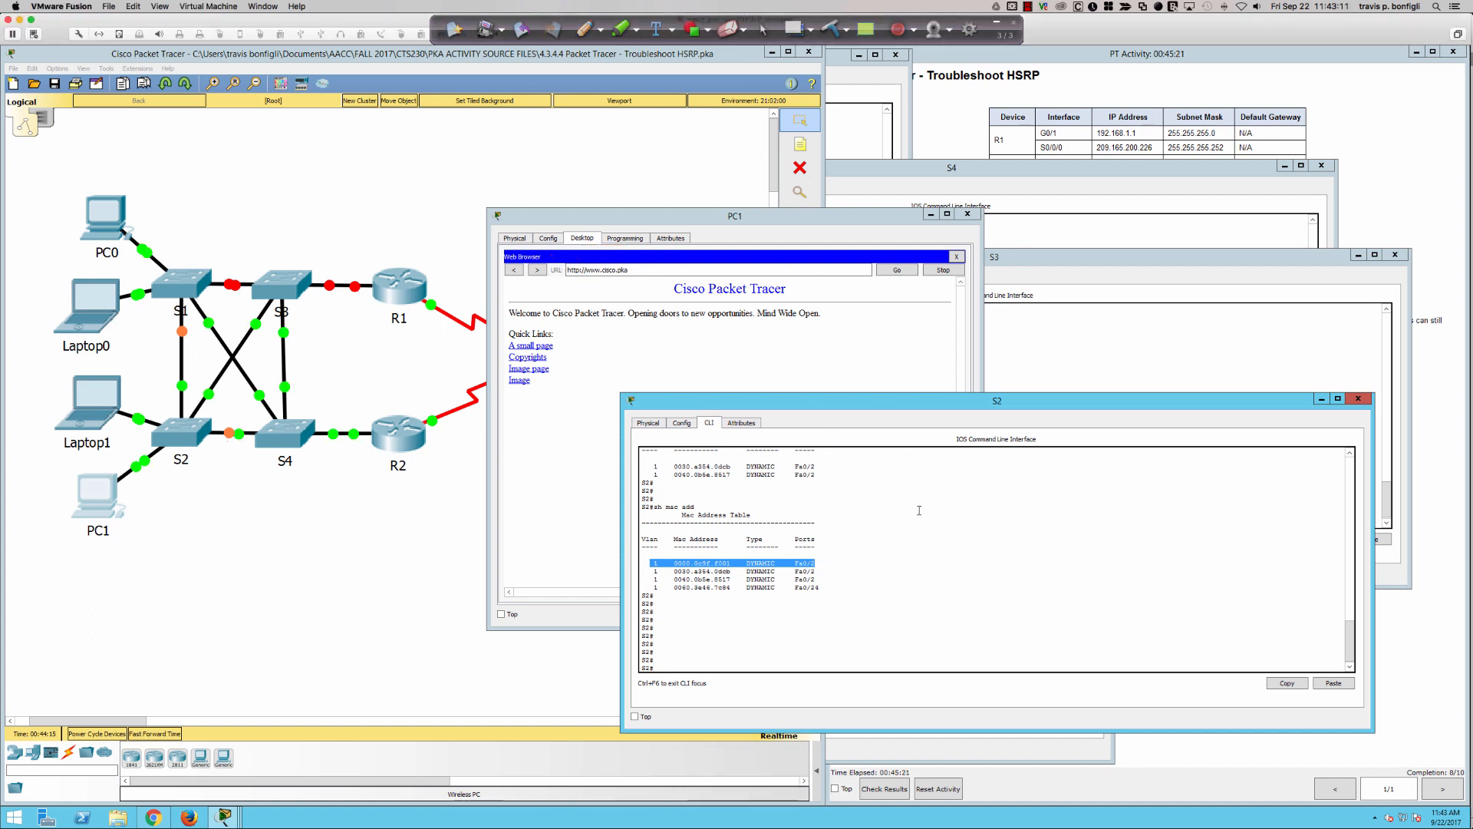
# - Enter configuration mode on S2 and shut down interface fa0/2
pyautogui.press('Return')
pyautogui.press('Return')
pyautogui.press('Return')
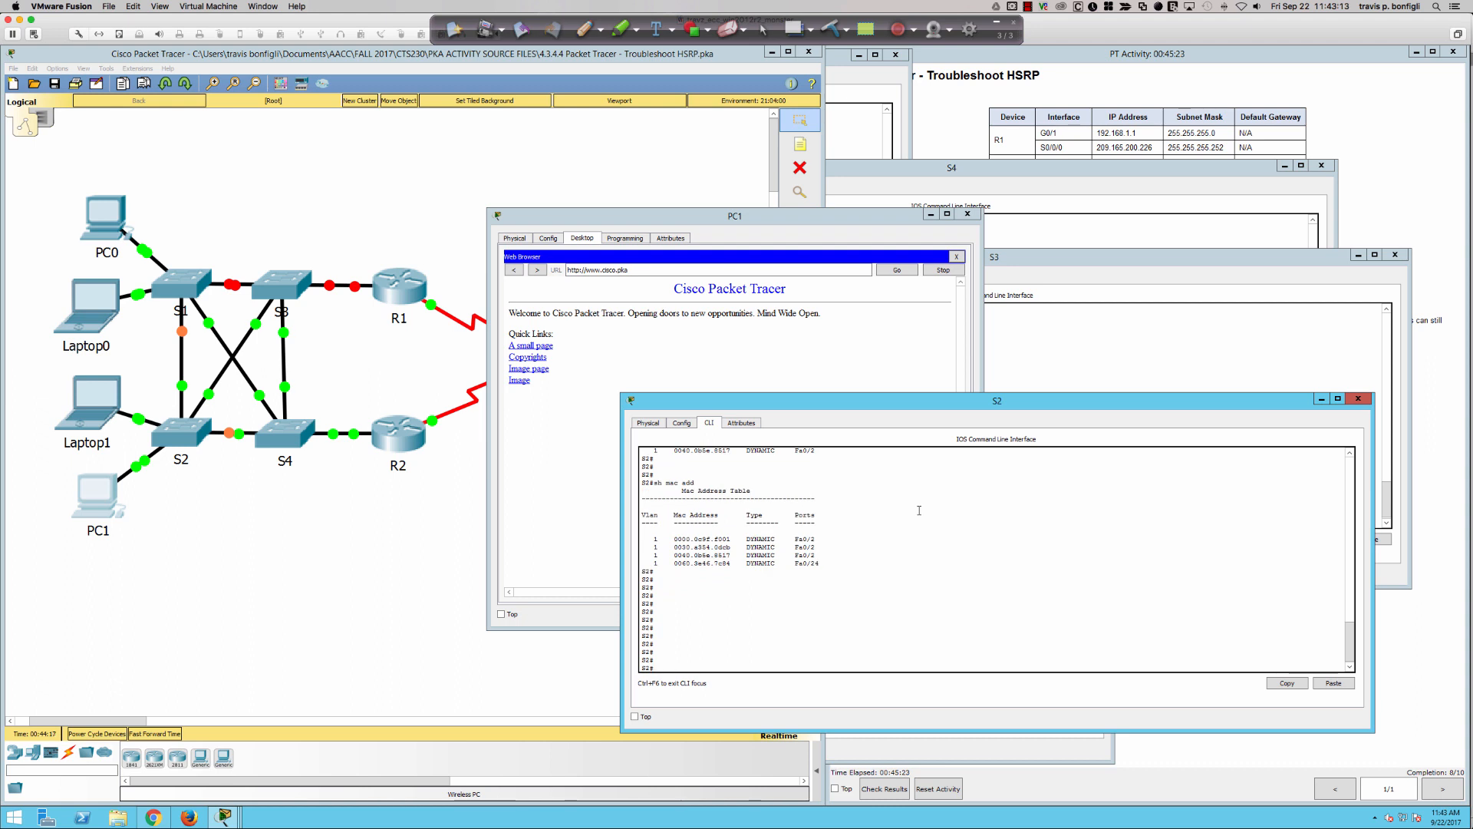
pyautogui.write('conf t')
pyautogui.press('Return')
pyautogui.write('int')
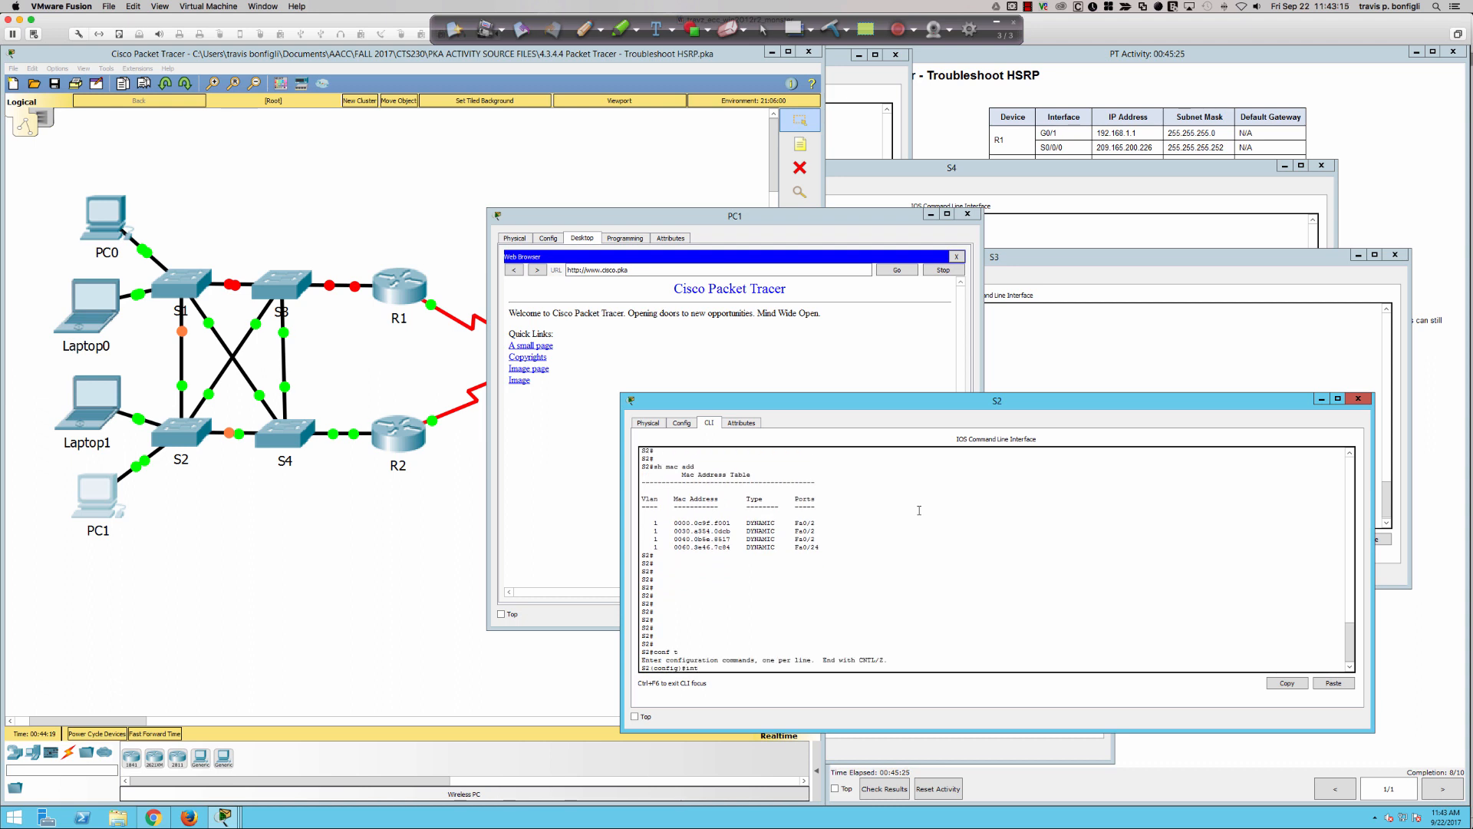
pyautogui.write(' fa0/2')
pyautogui.press('Return')
pyautogui.write('s')
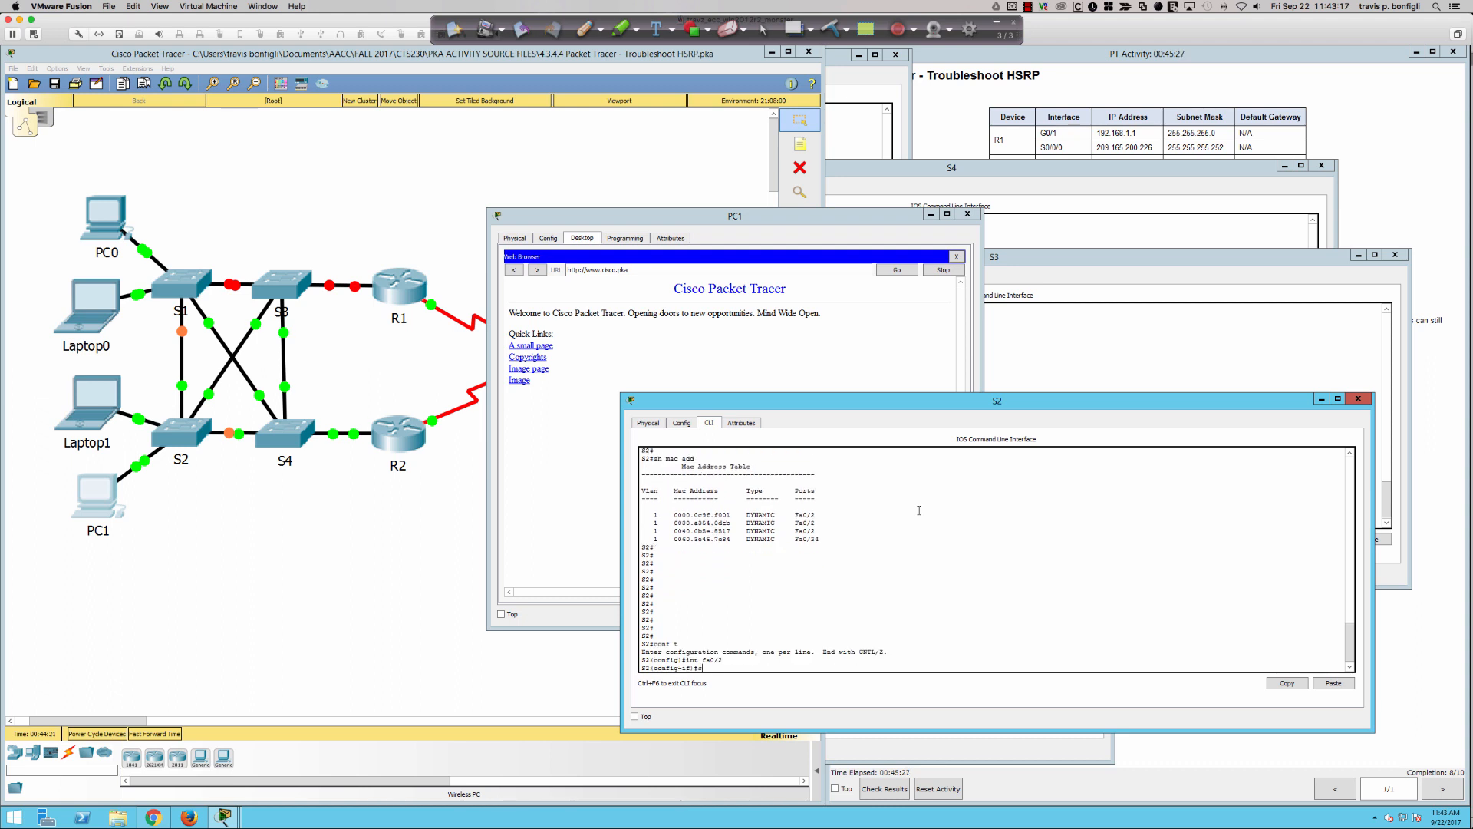
pyautogui.write('hut')
pyautogui.press('Return')
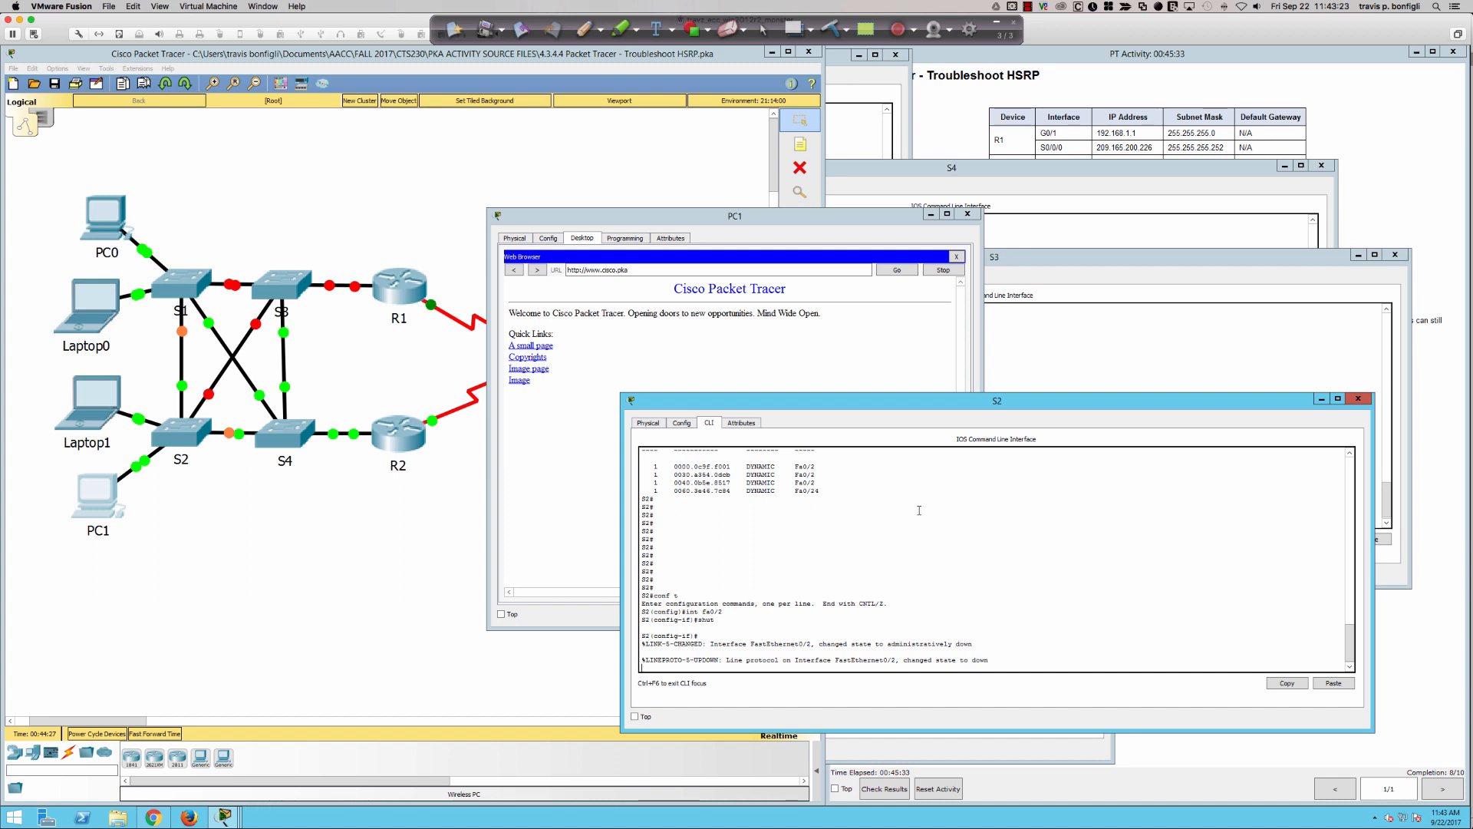
# - Bring S2's interface fa0/2 back up with "no shut" and return to the topology view
pyautogui.press('Return')
pyautogui.press('Return')
pyautogui.press('Return')
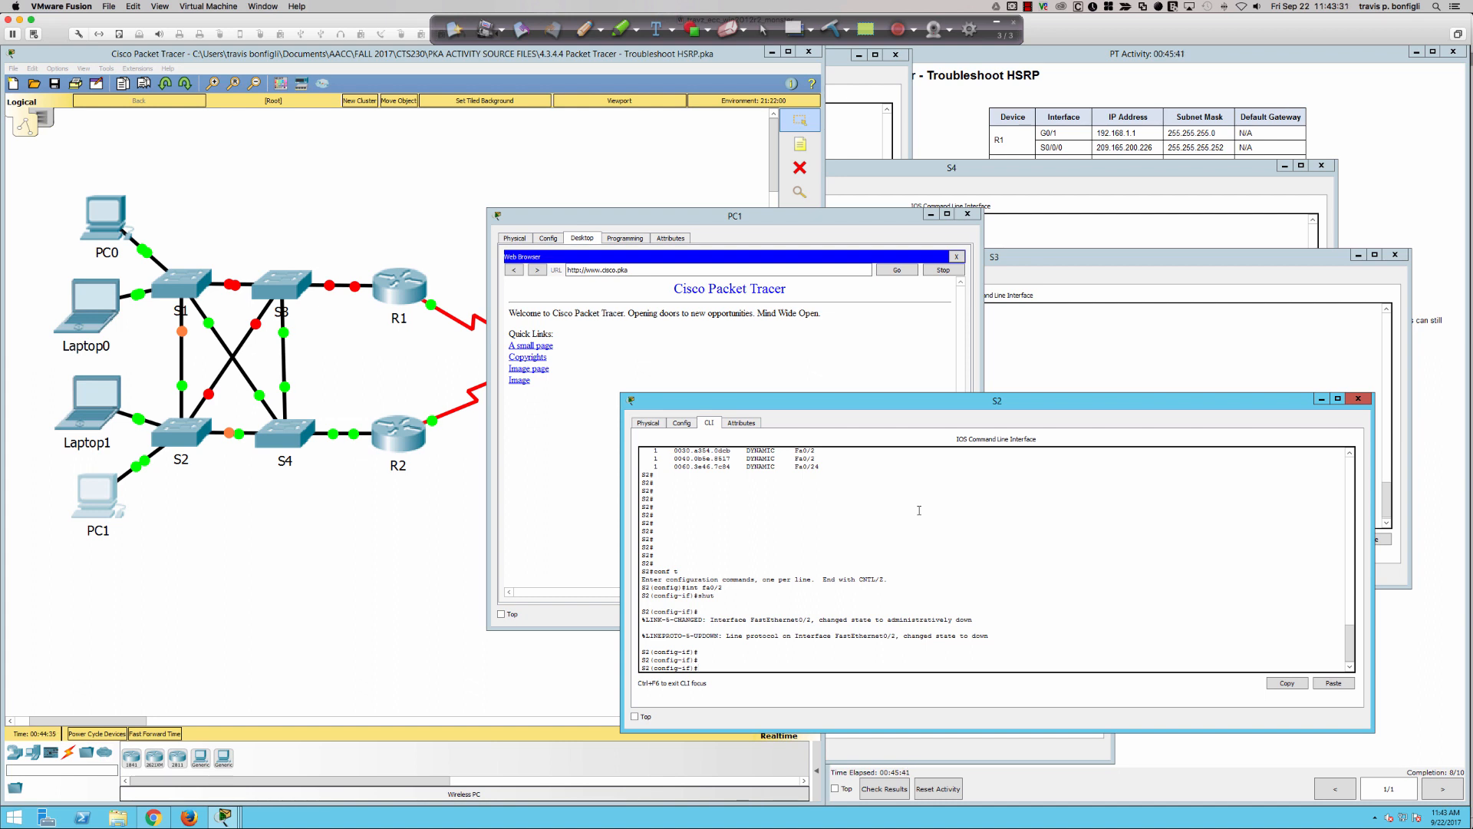
pyautogui.write('no shut')
pyautogui.press('Return')
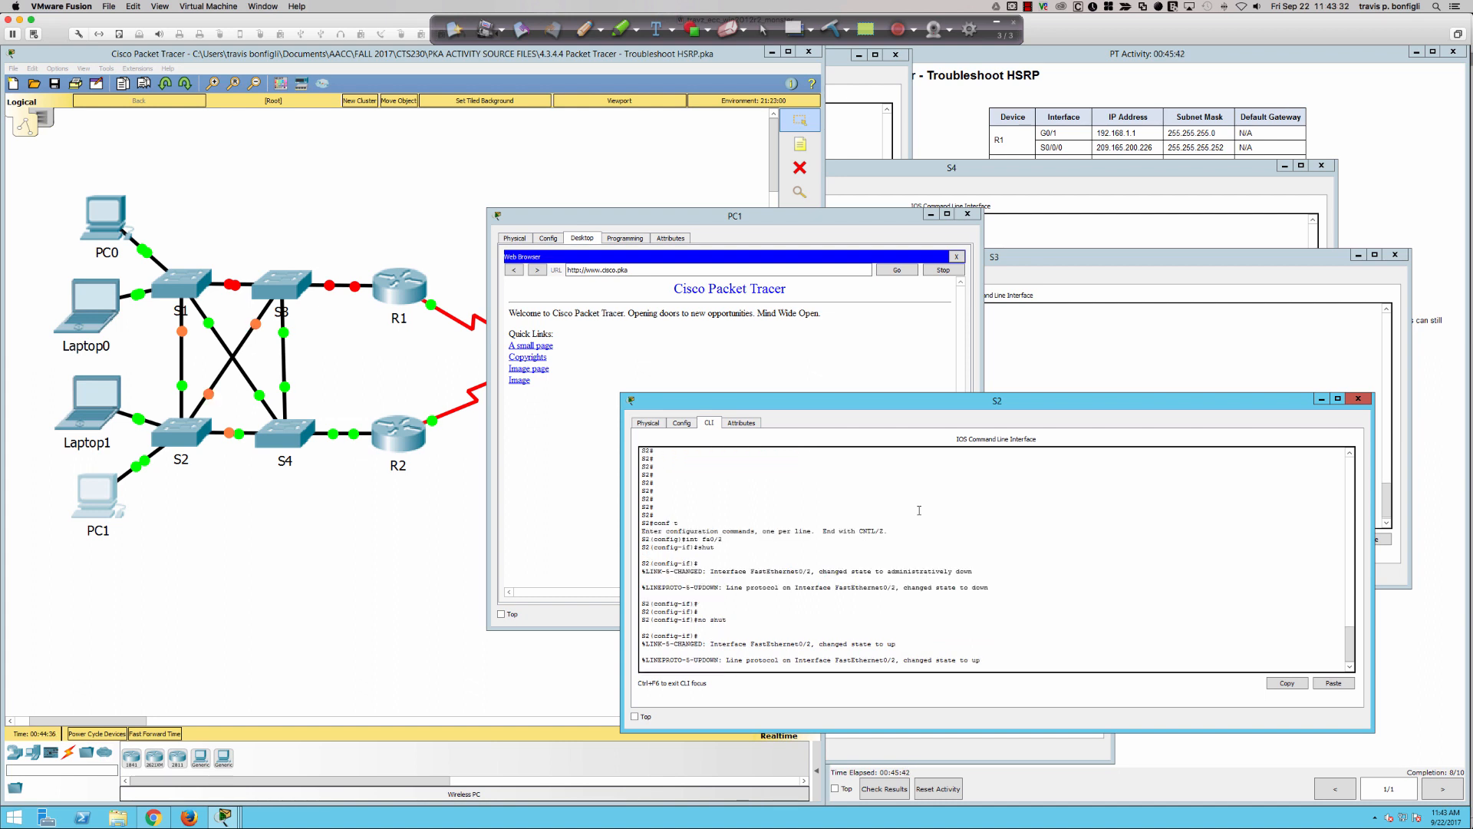
pyautogui.click(812, 350)
pyautogui.click(349, 521)
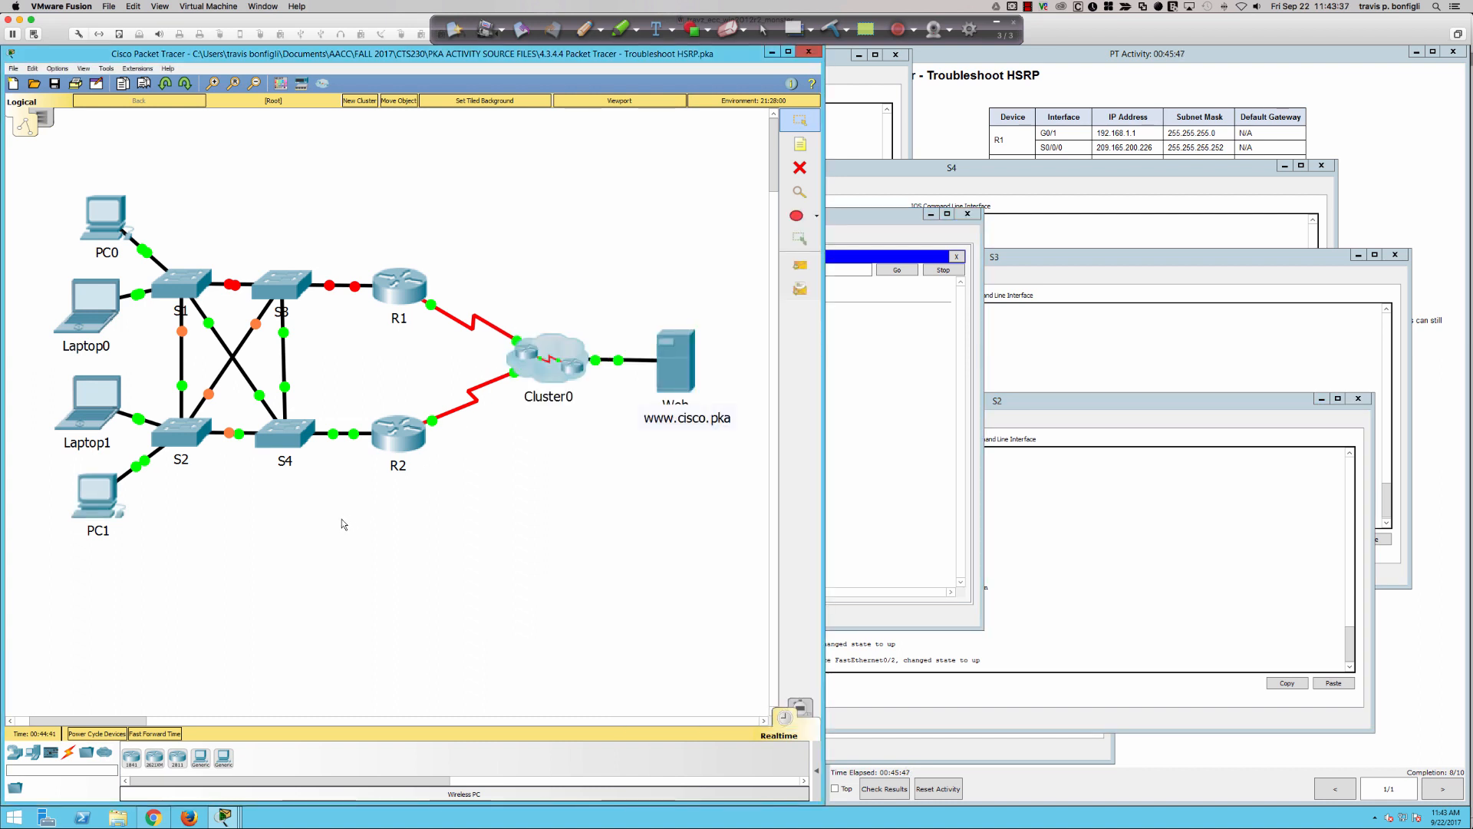
# - In green ink, circle and cross out the S3–R1 link, draw the S2–S3–S4–R2 path, and add a box linked to S4 with an arrow toward R2
pyautogui.click(601, 32)
pyautogui.click(601, 32)
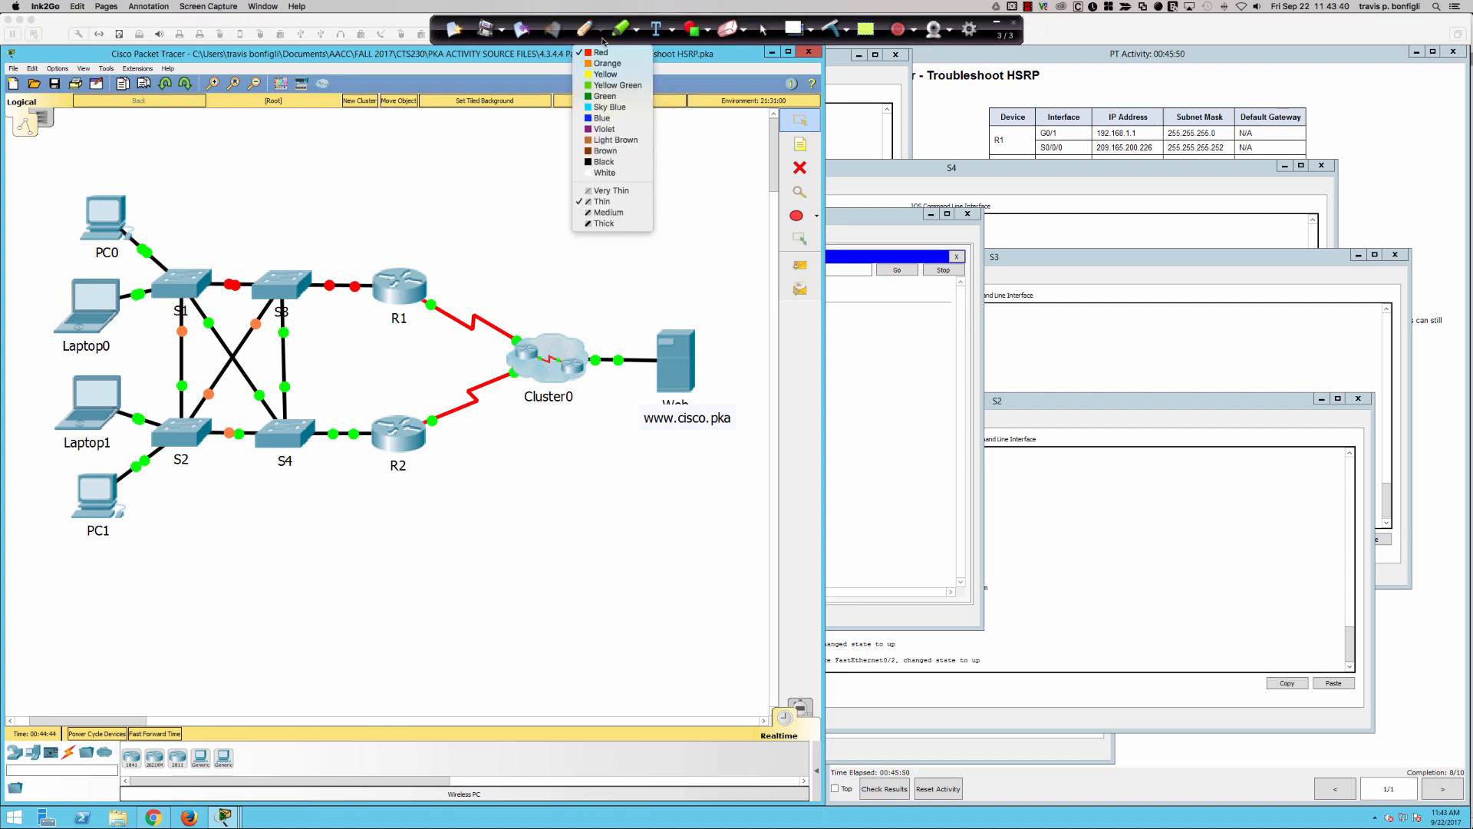
pyautogui.click(607, 85)
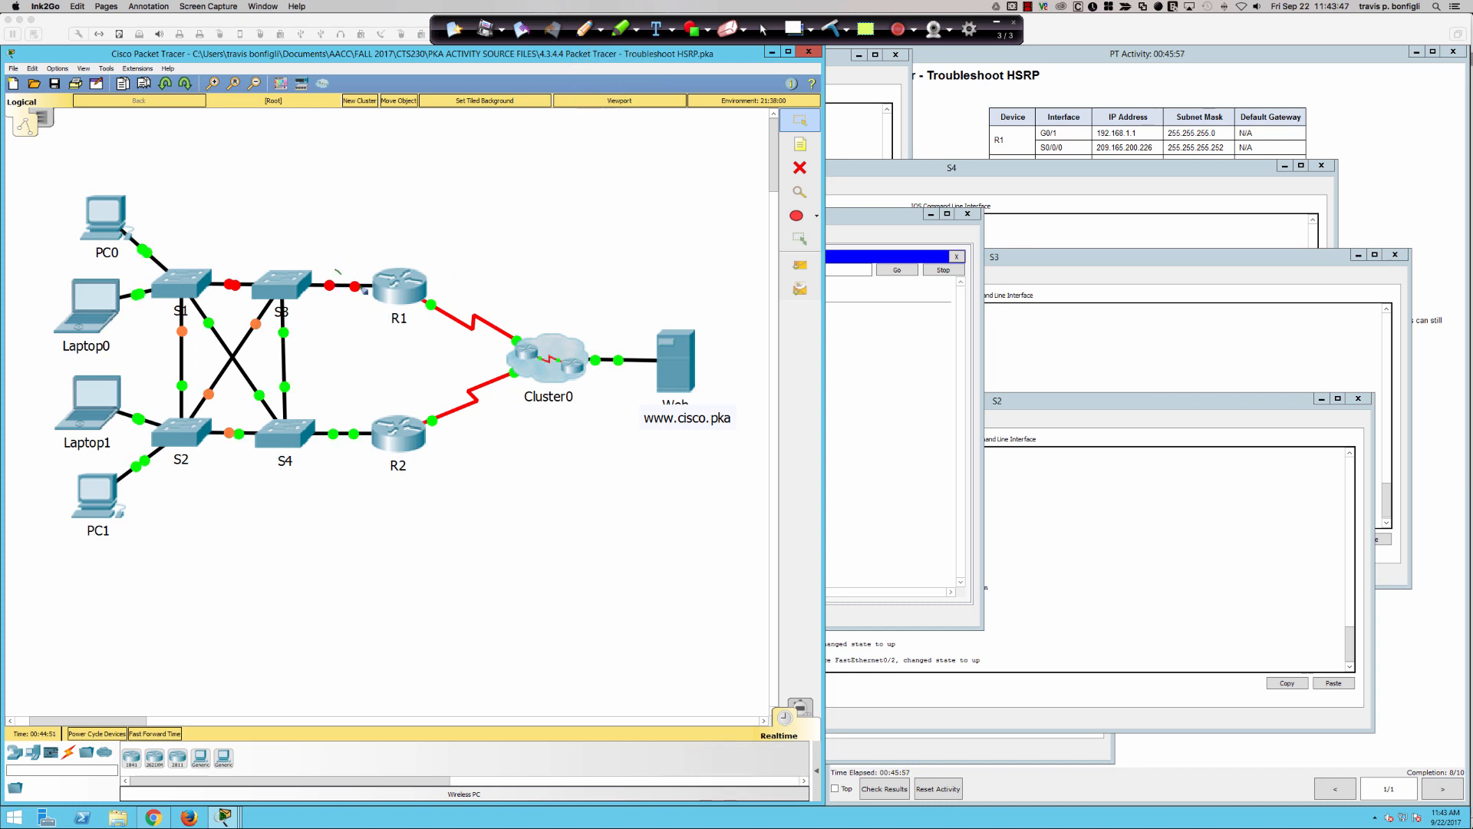
pyautogui.moveTo(335, 269); pyautogui.dragTo(365, 291)
pyautogui.moveTo(354, 267); pyautogui.dragTo(338, 308)
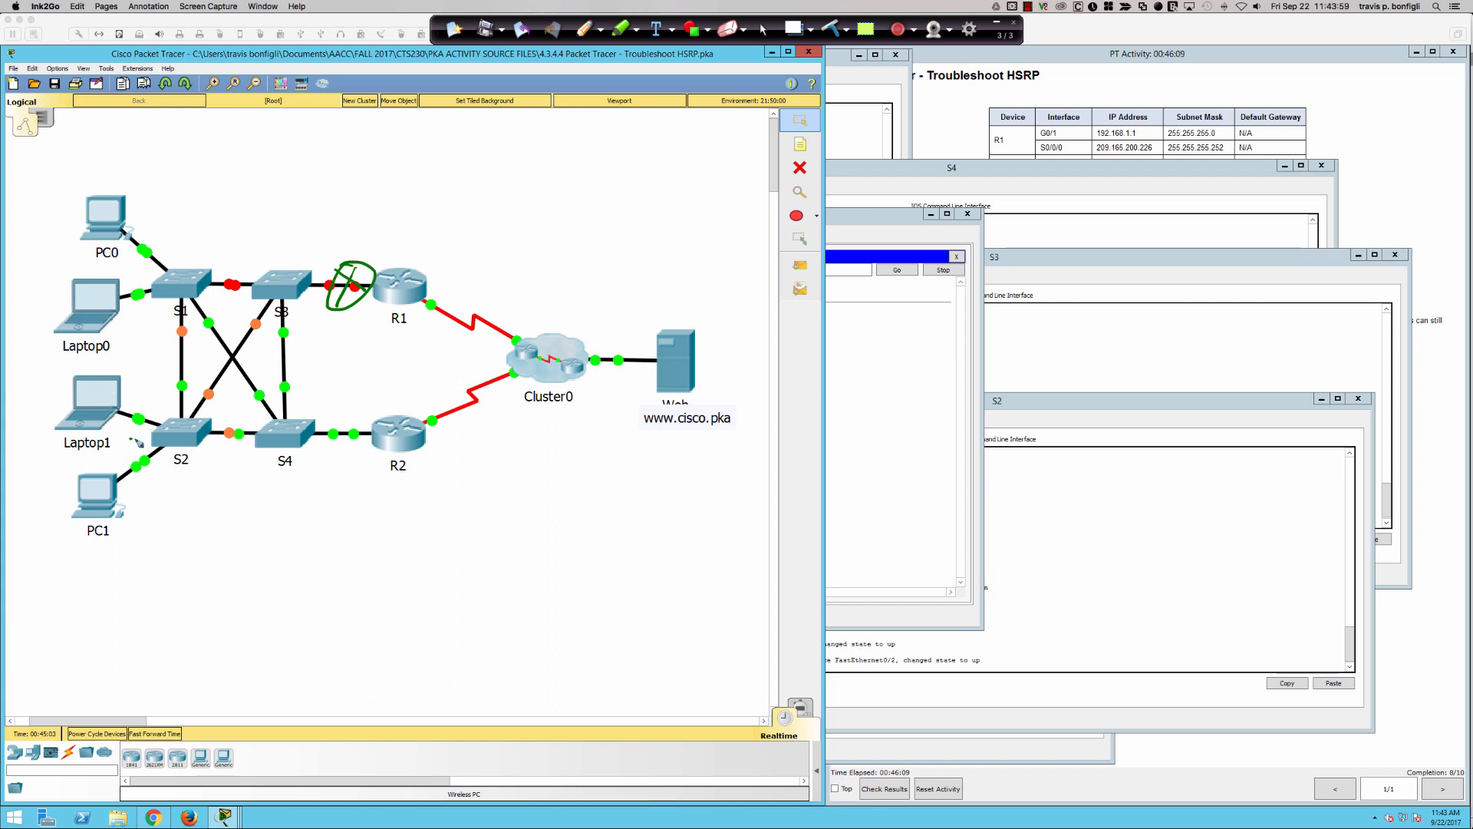
pyautogui.moveTo(132, 439)
pyautogui.mouseDown()
pyautogui.moveTo(201, 409)
pyautogui.moveTo(272, 296)
pyautogui.moveTo(301, 308)
pyautogui.moveTo(300, 382)
pyautogui.moveTo(324, 412)
pyautogui.moveTo(361, 401)
pyautogui.mouseUp()
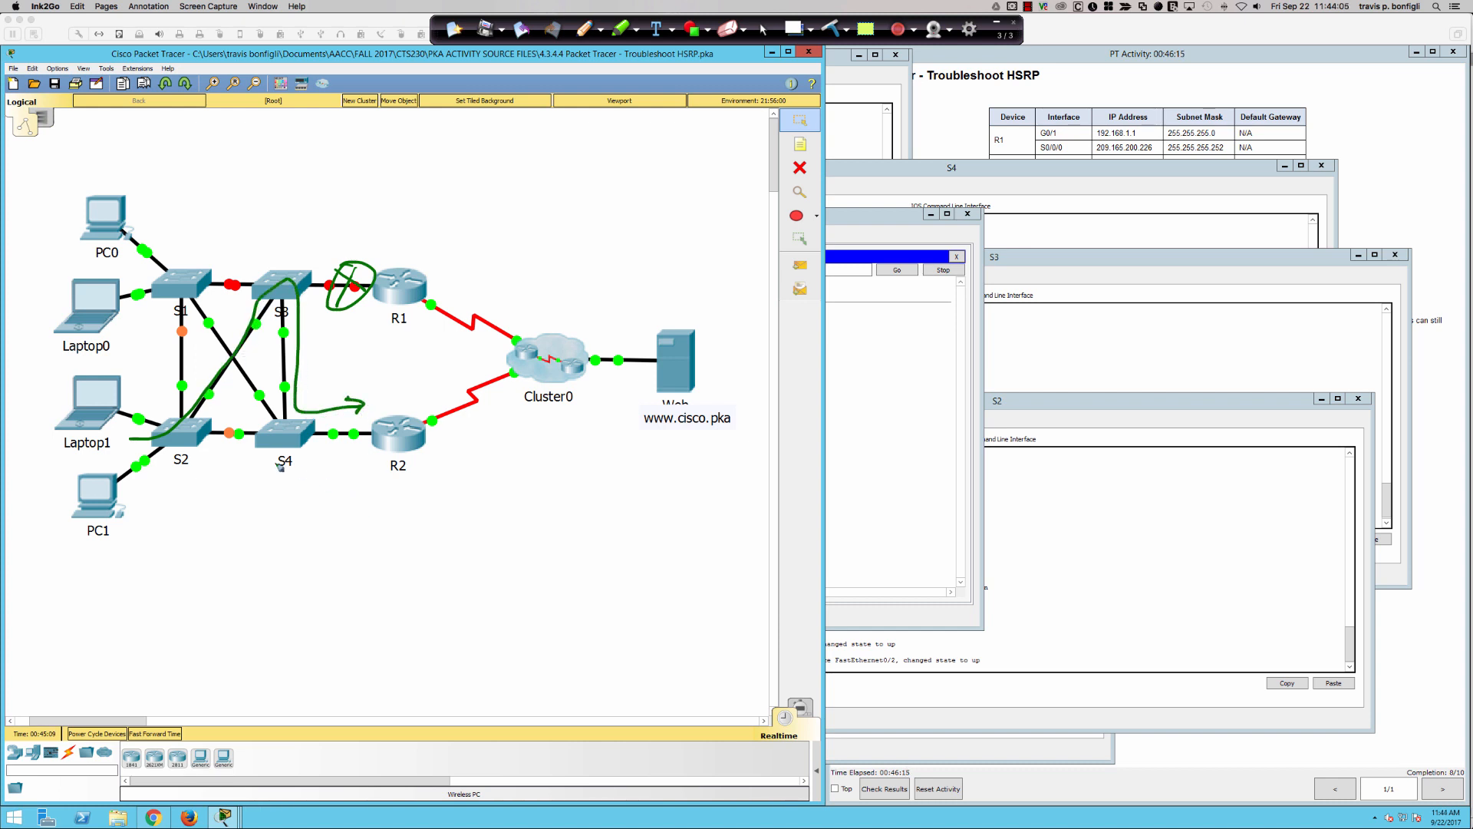
pyautogui.moveTo(260, 444); pyautogui.dragTo(232, 573)
pyautogui.moveTo(281, 465)
pyautogui.mouseDown()
pyautogui.moveTo(375, 463)
pyautogui.moveTo(352, 453)
pyautogui.mouseUp()
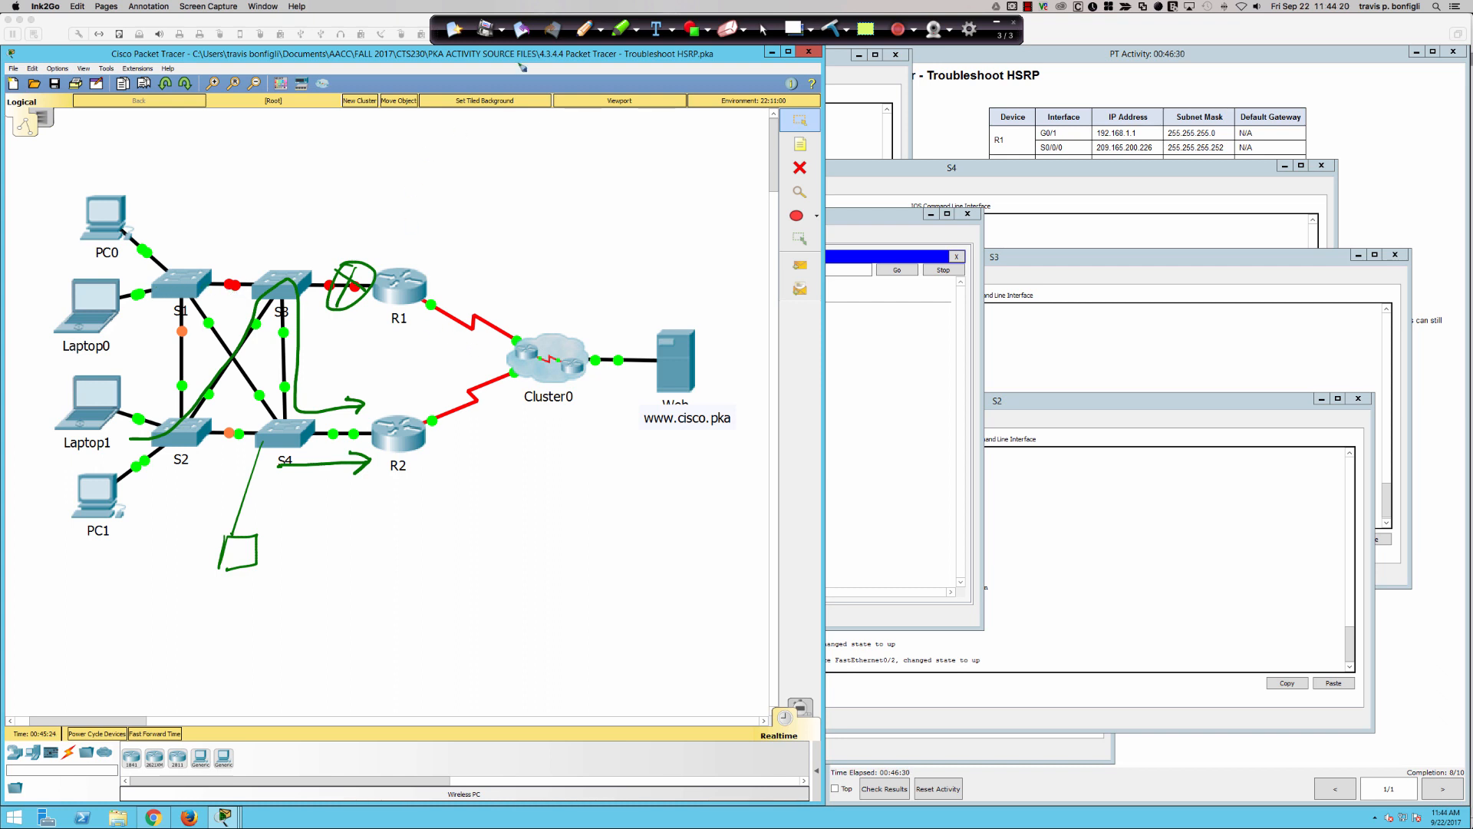
# - Run "sh ip int bri" on S3 and page through the output to check the interface states
pyautogui.click(763, 30)
pyautogui.click(1079, 233)
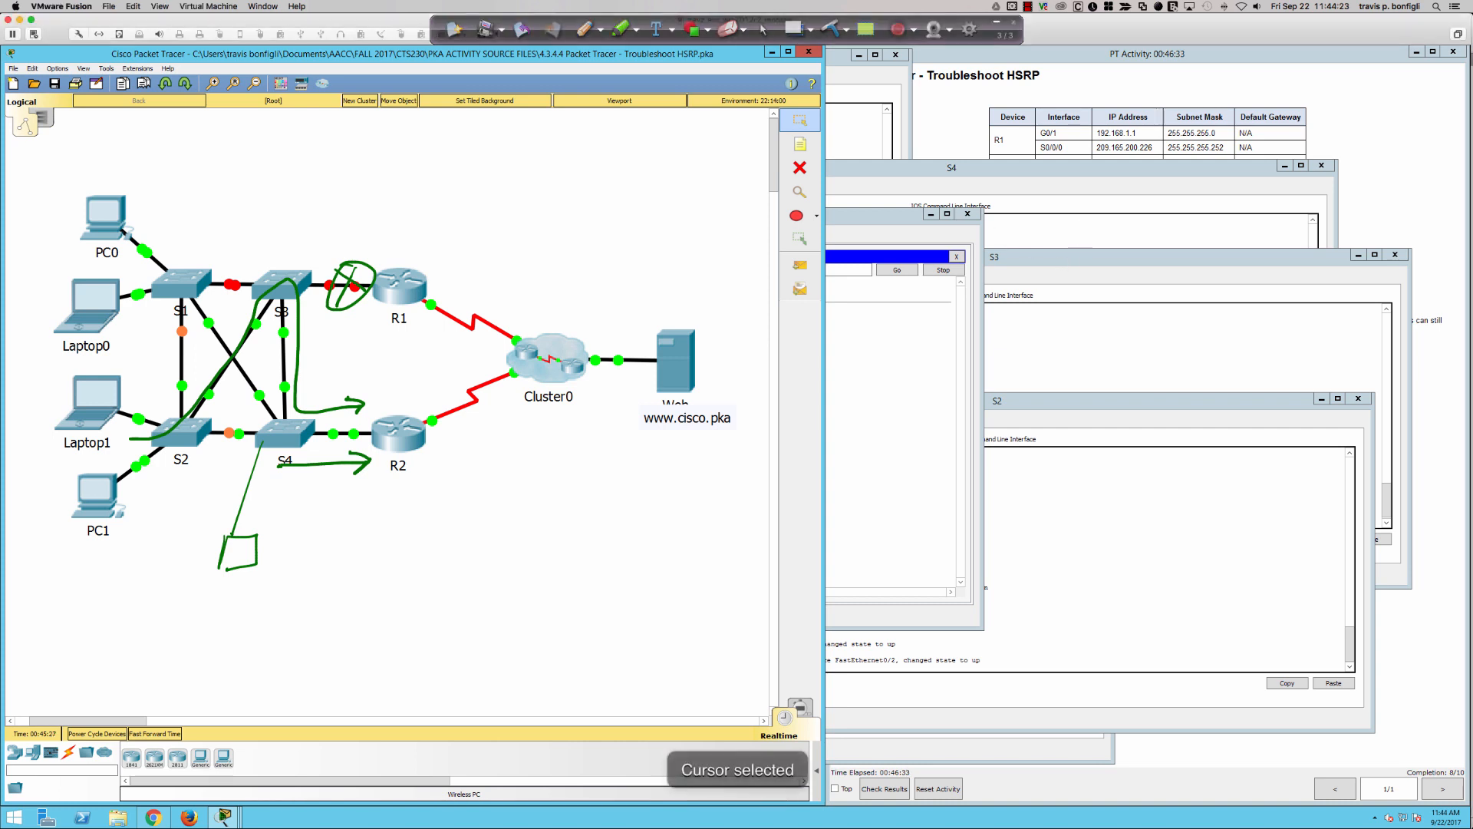
pyautogui.click(1069, 324)
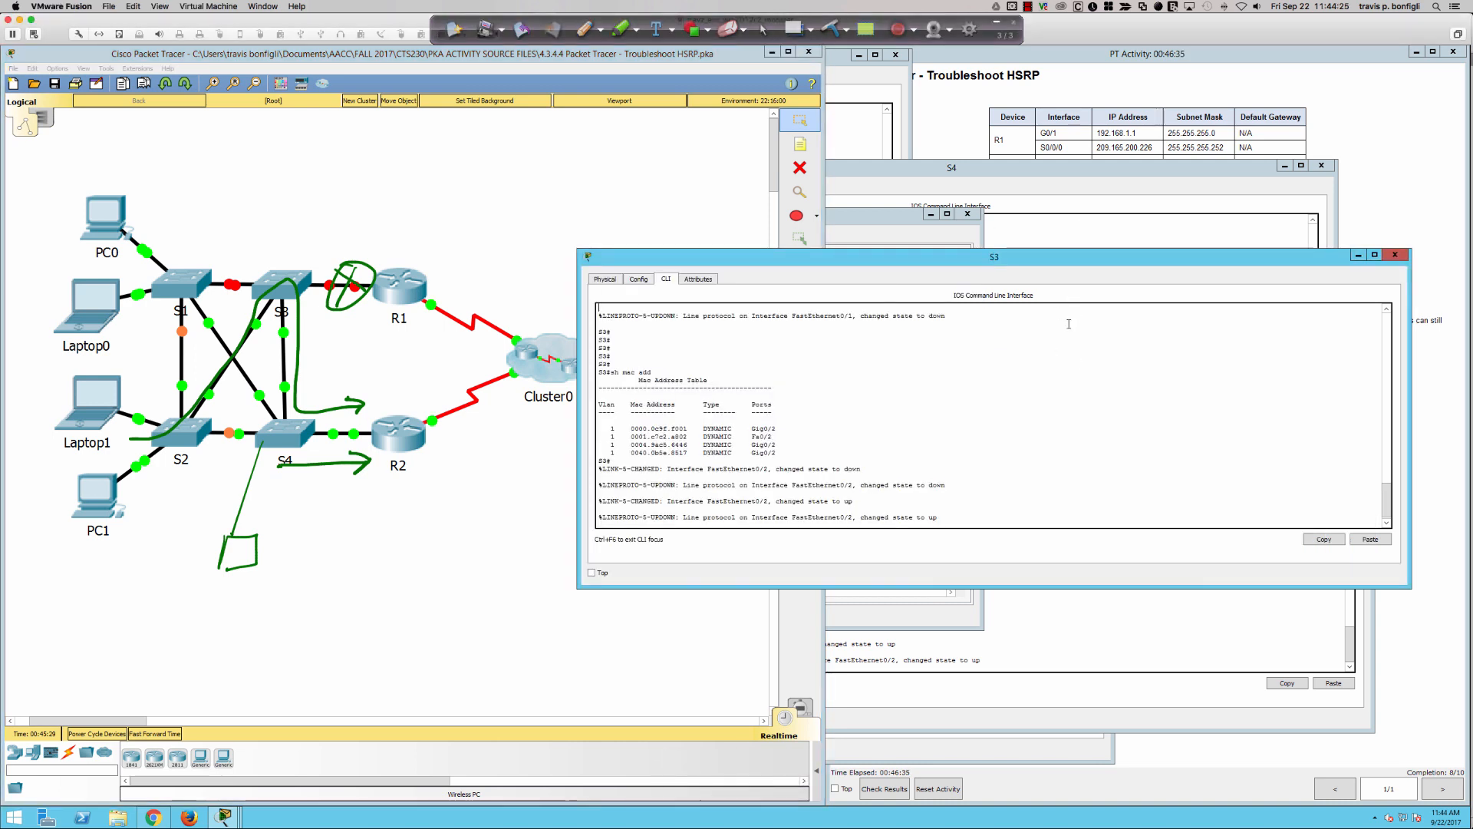
pyautogui.press('Return')
pyautogui.press('Return')
pyautogui.press('Return')
pyautogui.press('Return')
pyautogui.press('Return')
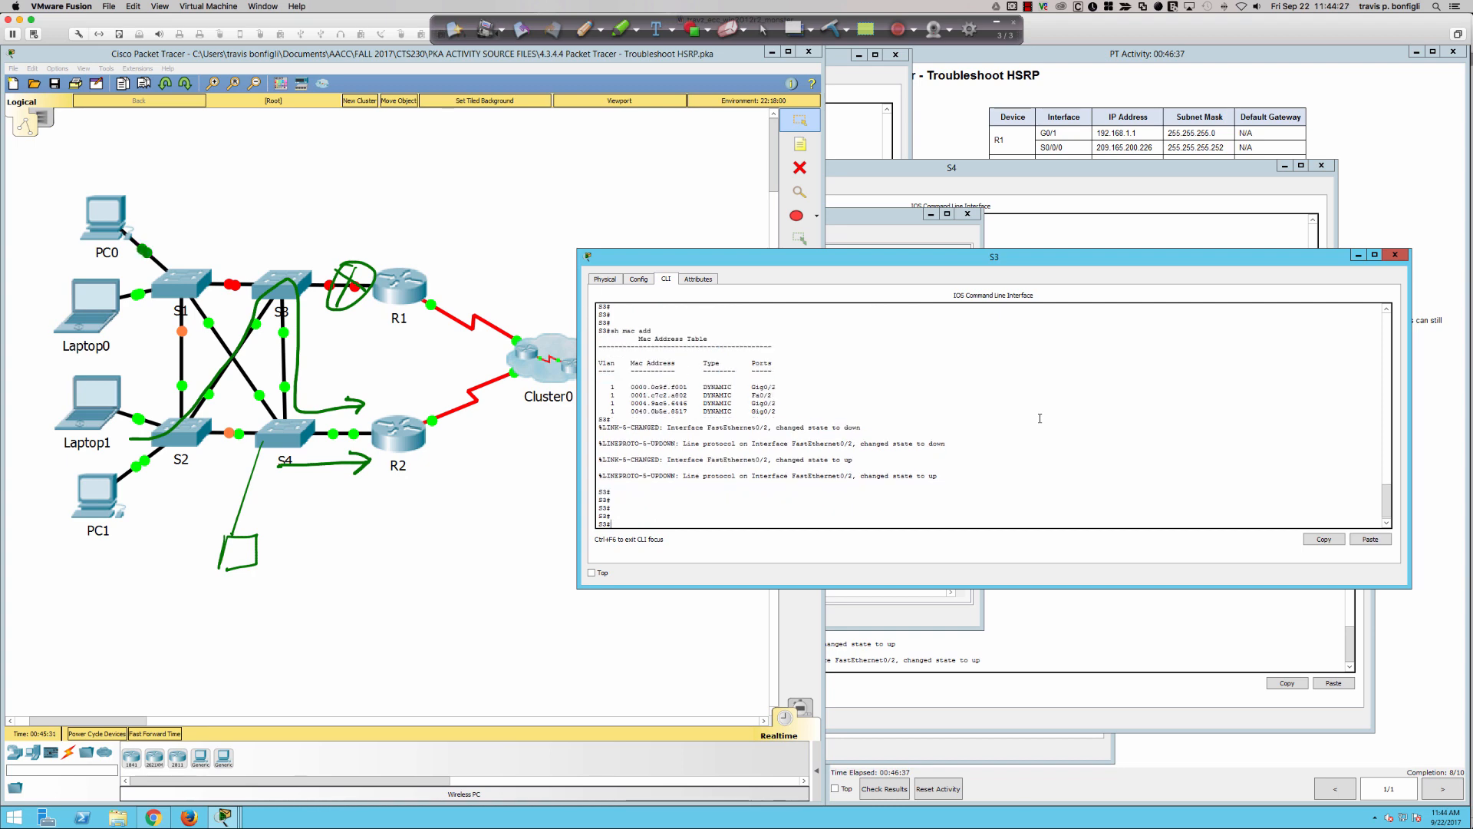
pyautogui.write('sh ip int bri')
pyautogui.press('Return')
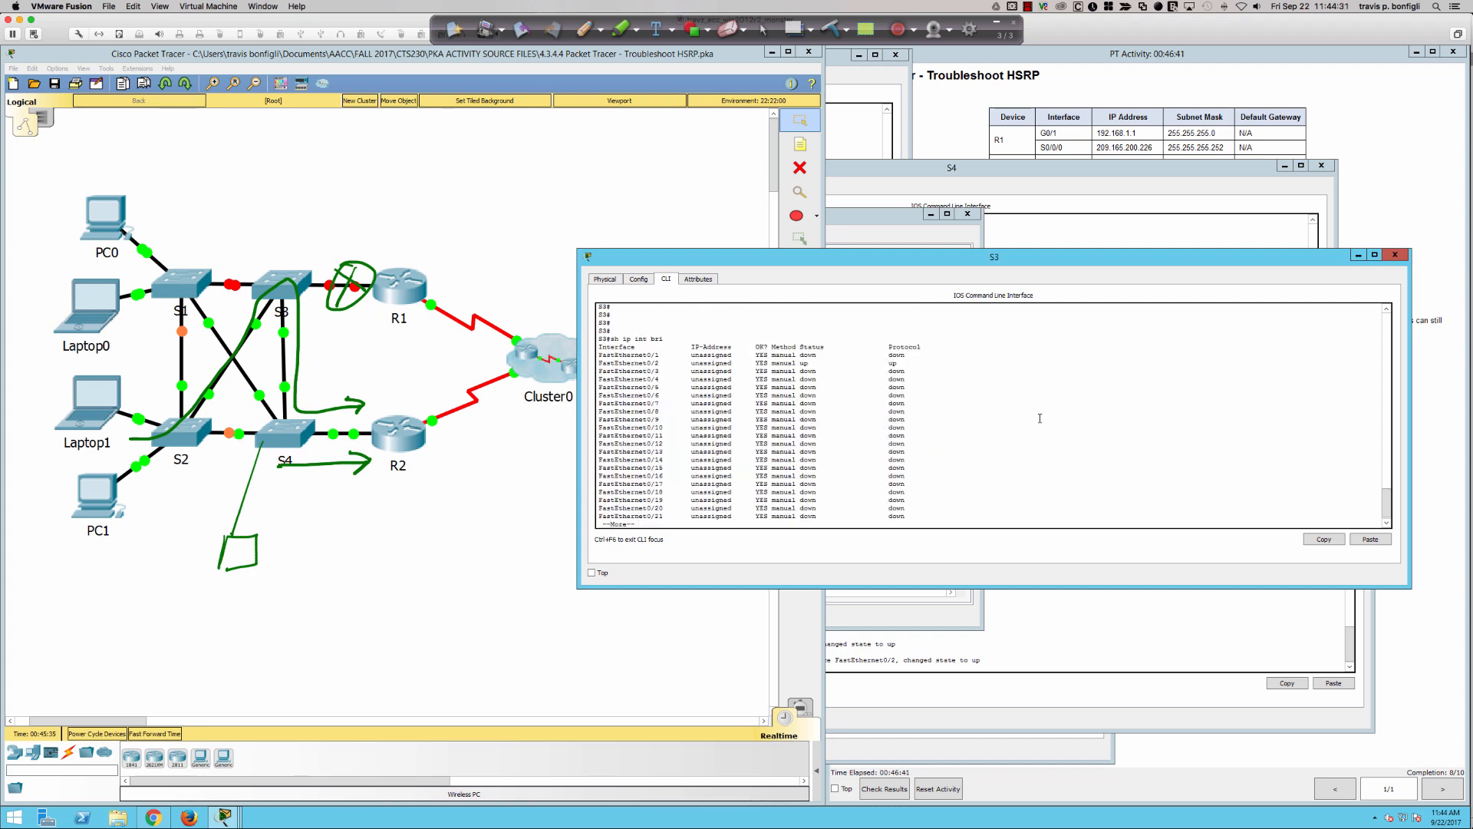
pyautogui.press('space')
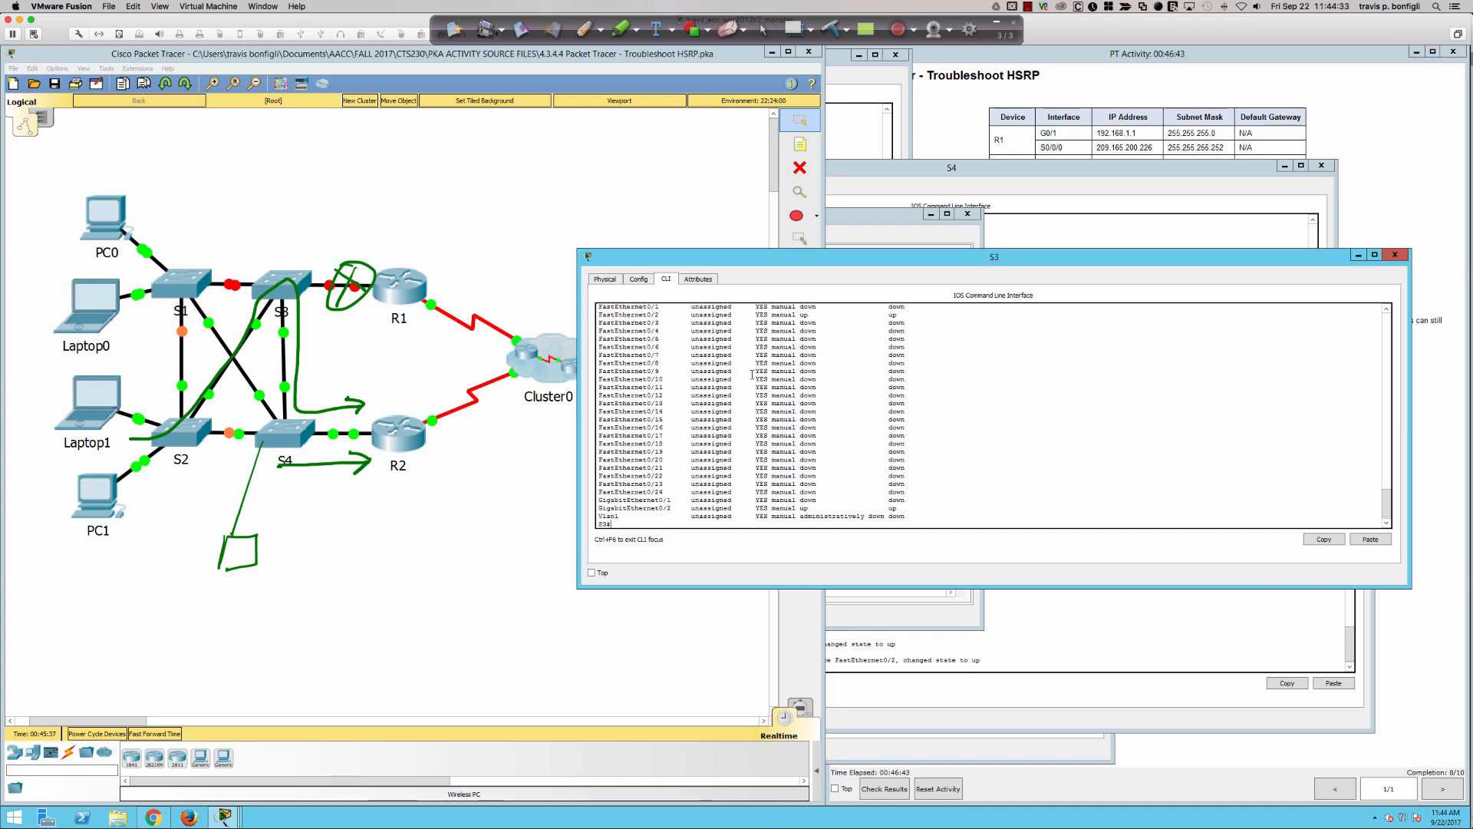
# - Bring interface fa0/1 on S1 back up with "no shut" and return to the topology view
pyautogui.click(165, 281)
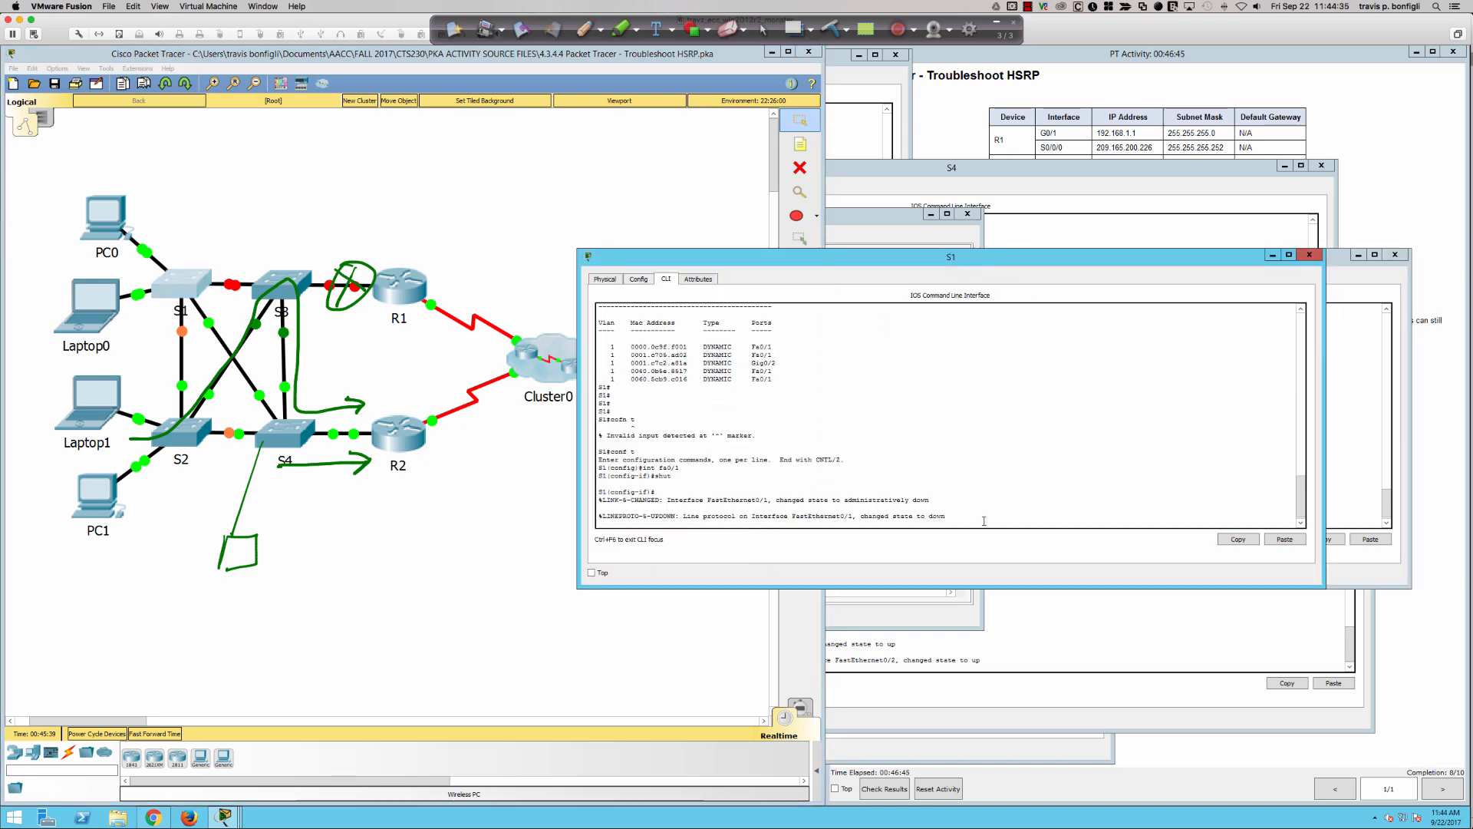
pyautogui.press('Return')
pyautogui.write('no shut')
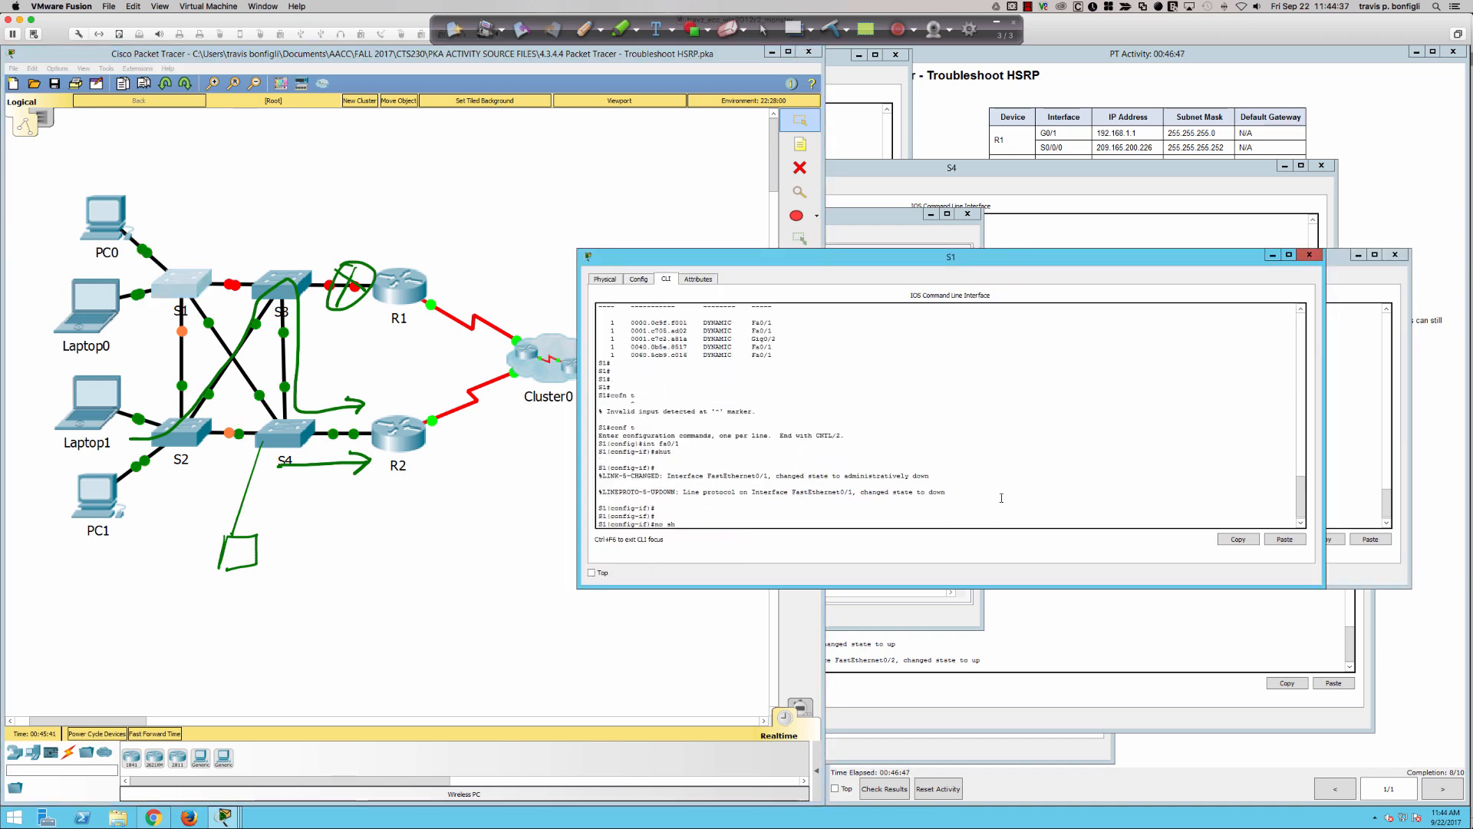
pyautogui.press('Return')
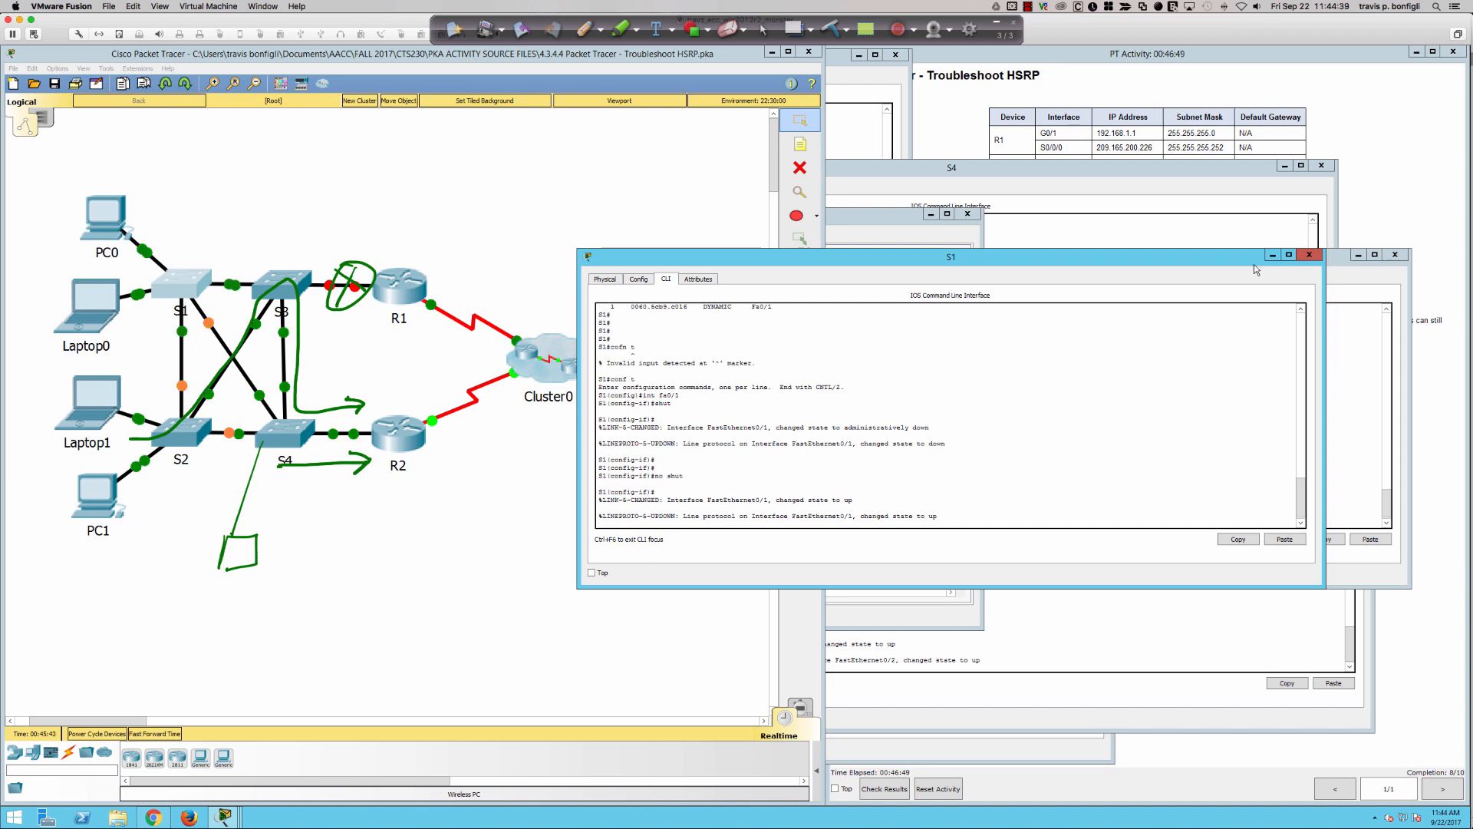
pyautogui.click(458, 242)
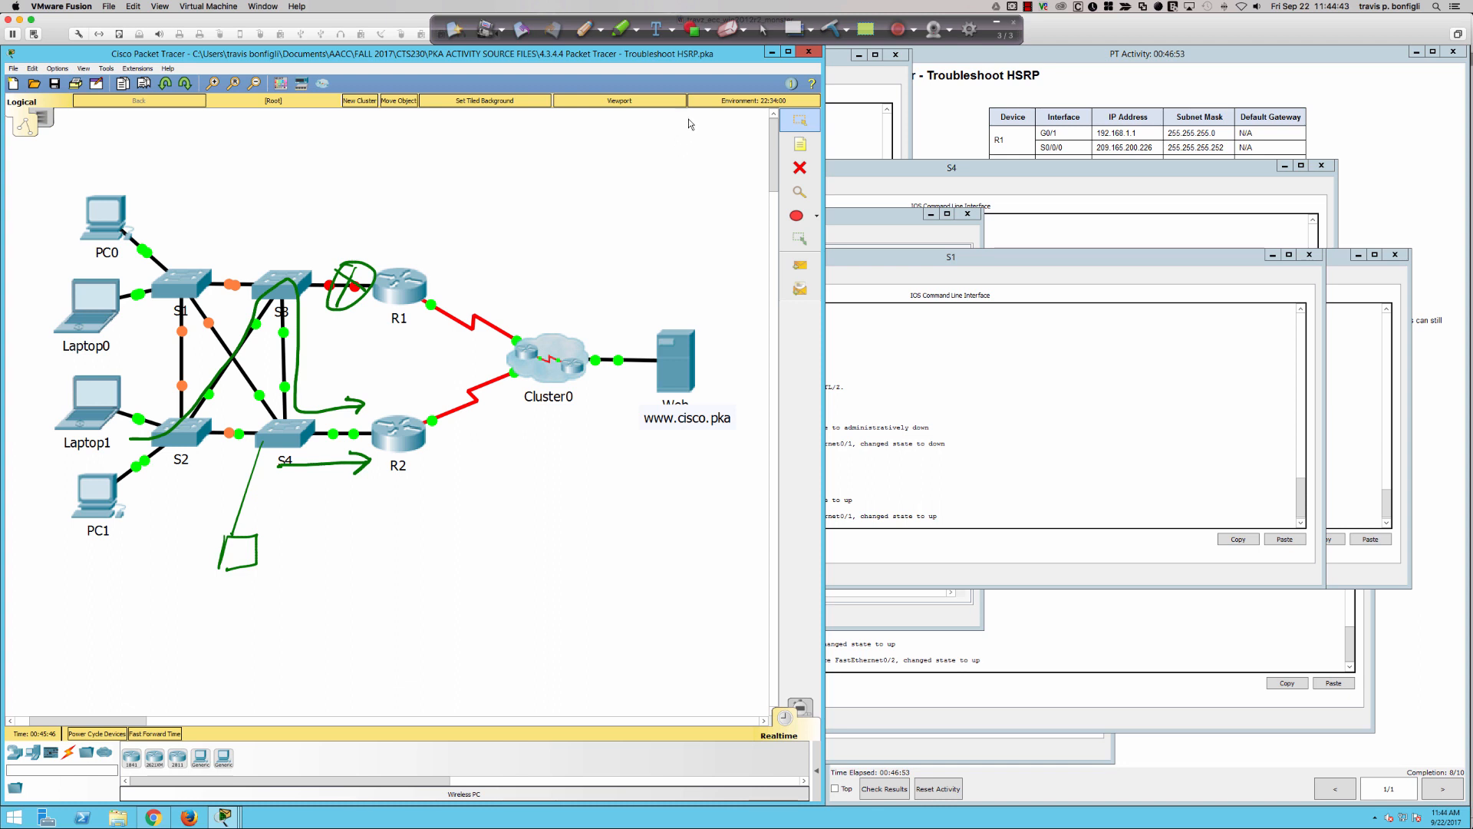
# - Draw the S1–S3–S4–R2 path, a wavy divider between the switches and routers, and an arrow toward the switch side
pyautogui.click(585, 30)
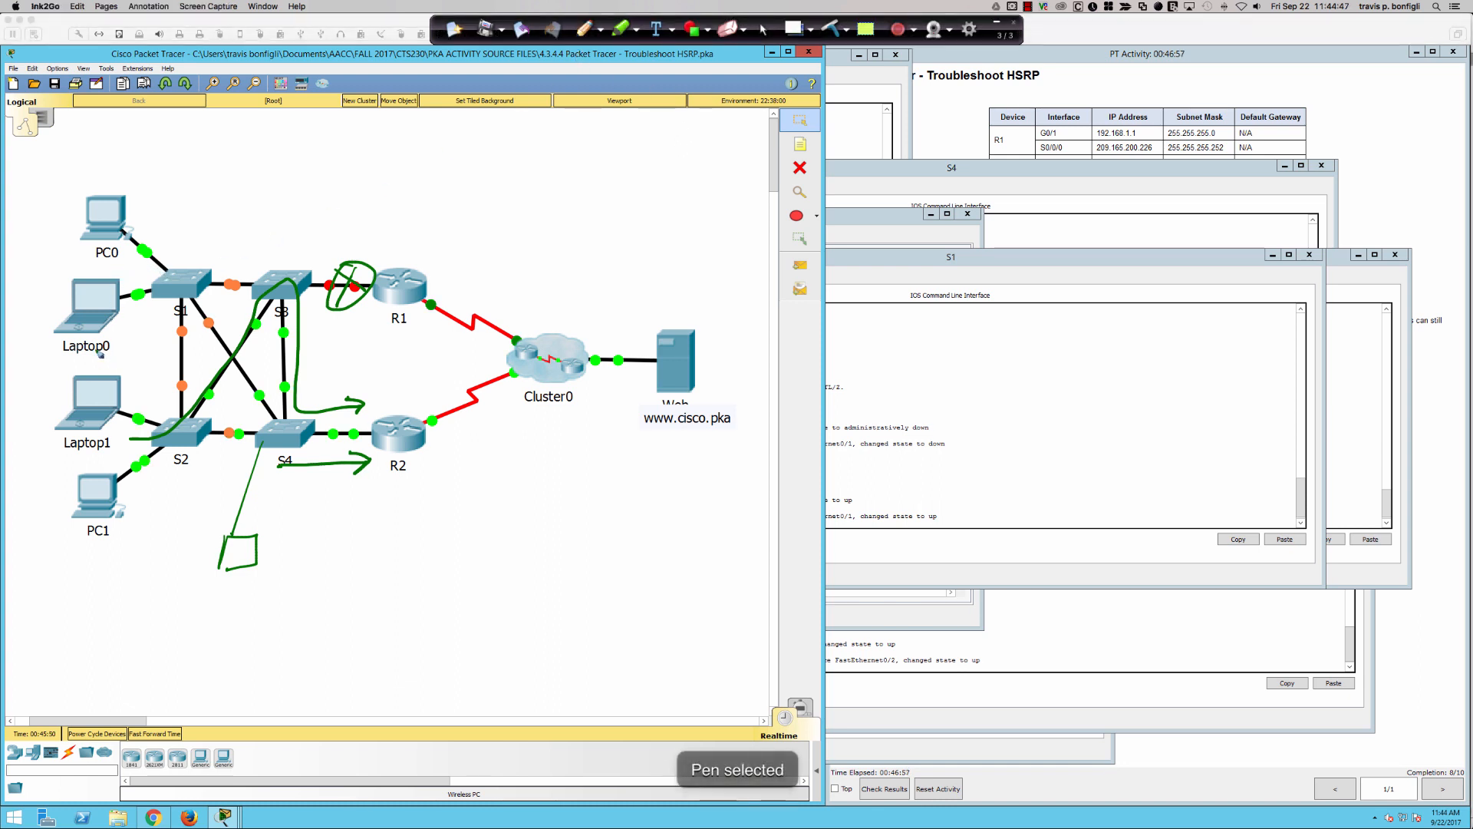
pyautogui.moveTo(125, 275)
pyautogui.mouseDown()
pyautogui.moveTo(243, 258)
pyautogui.moveTo(313, 267)
pyautogui.moveTo(326, 349)
pyautogui.moveTo(351, 396)
pyautogui.moveTo(372, 398)
pyautogui.moveTo(362, 388)
pyautogui.mouseUp()
pyautogui.moveTo(365, 142); pyautogui.dragTo(395, 683)
pyautogui.moveTo(338, 174)
pyautogui.mouseDown()
pyautogui.moveTo(227, 176)
pyautogui.moveTo(242, 196)
pyautogui.mouseUp()
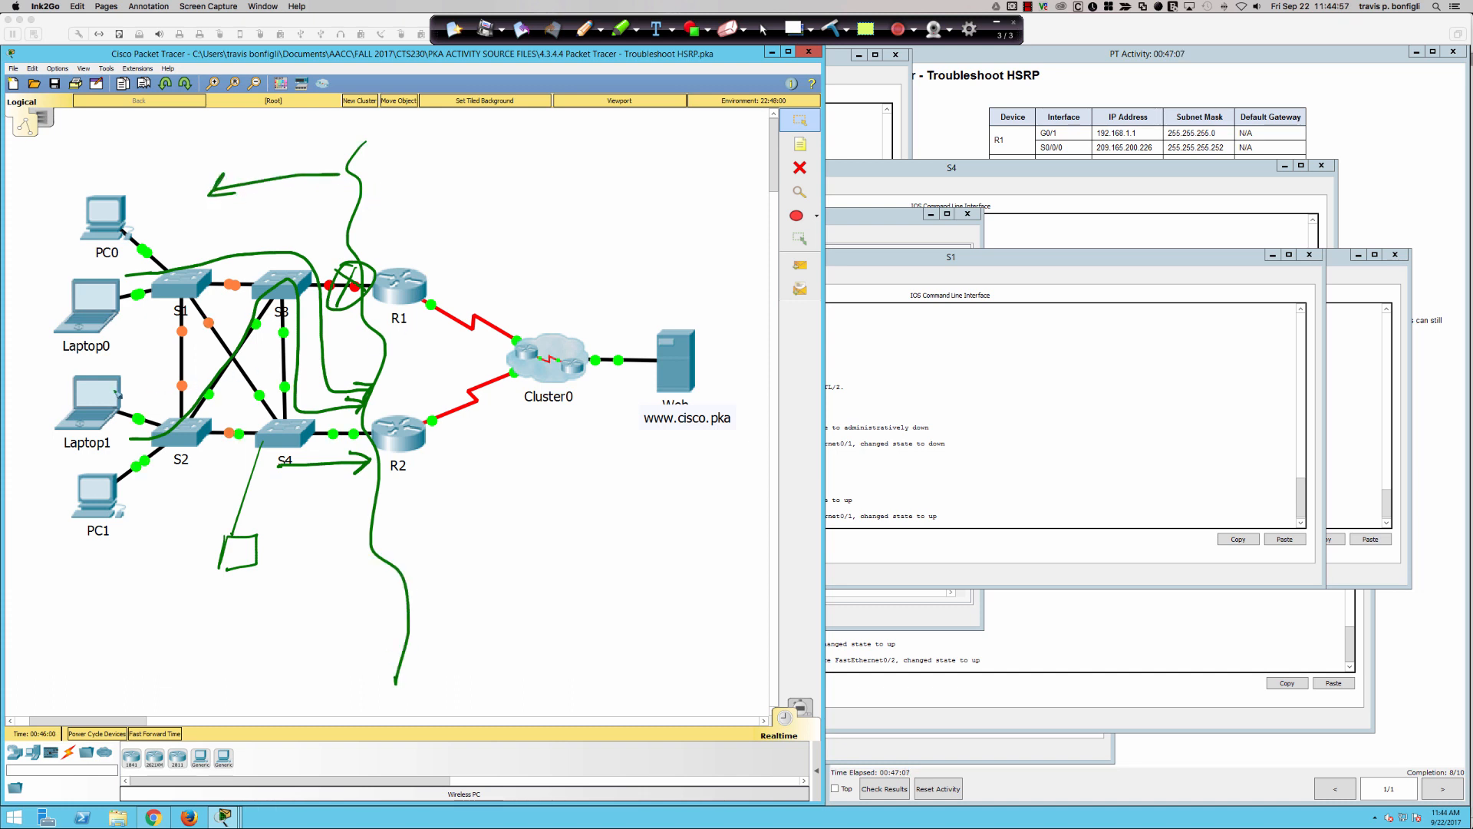
# - Label the switch side L2 and the router side L3, mark the S1–S3 and S3–S4 links, and clear the annotations
pyautogui.moveTo(176, 623); pyautogui.dragTo(217, 661)
pyautogui.moveTo(181, 599)
pyautogui.mouseDown()
pyautogui.moveTo(259, 647)
pyautogui.moveTo(230, 690)
pyautogui.moveTo(247, 702)
pyautogui.mouseUp()
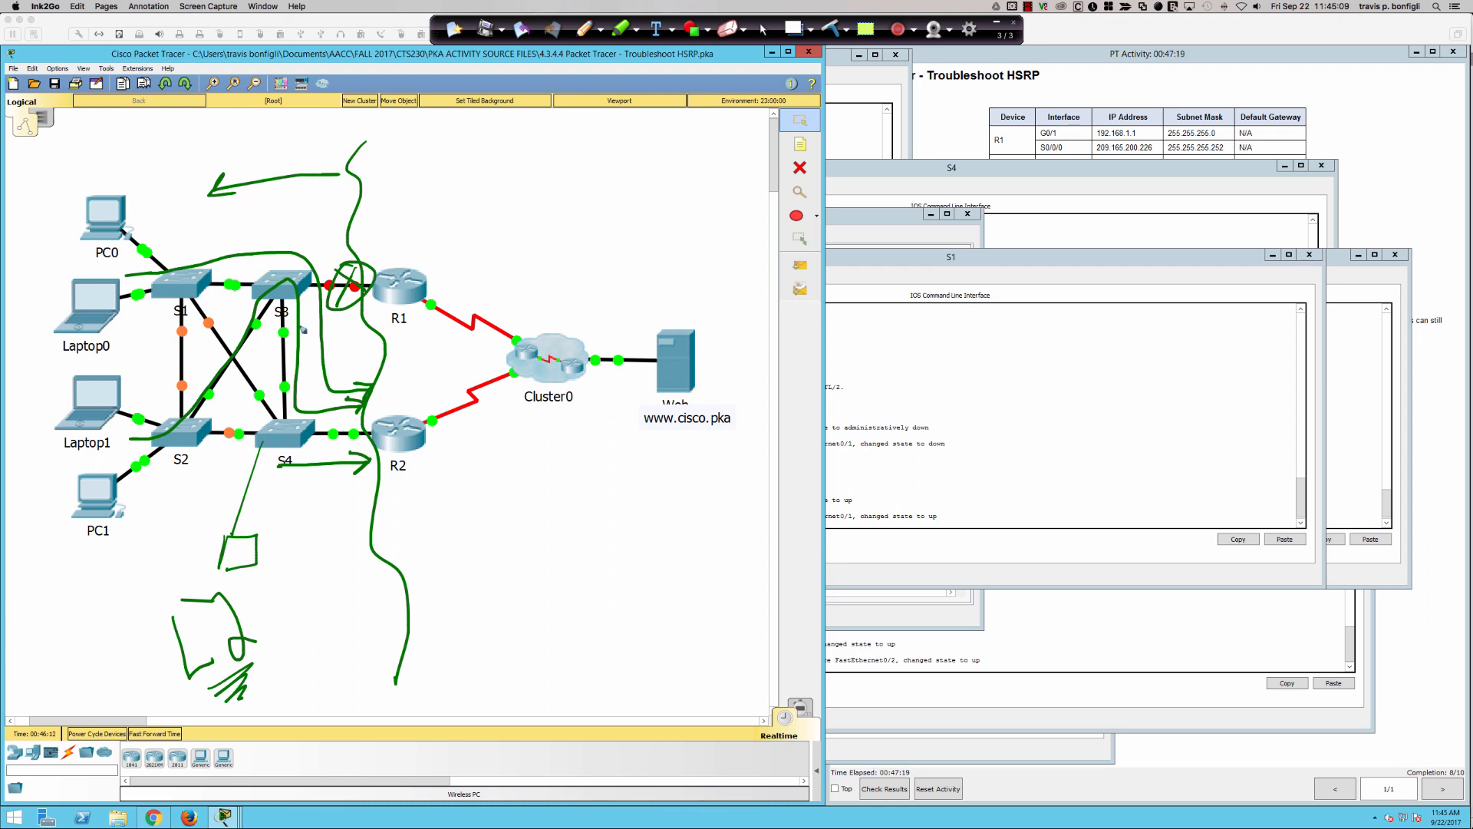
pyautogui.moveTo(243, 273)
pyautogui.mouseDown()
pyautogui.moveTo(221, 290)
pyautogui.moveTo(244, 275)
pyautogui.mouseUp()
pyautogui.moveTo(277, 323)
pyautogui.mouseDown()
pyautogui.moveTo(293, 400)
pyautogui.moveTo(279, 330)
pyautogui.mouseUp()
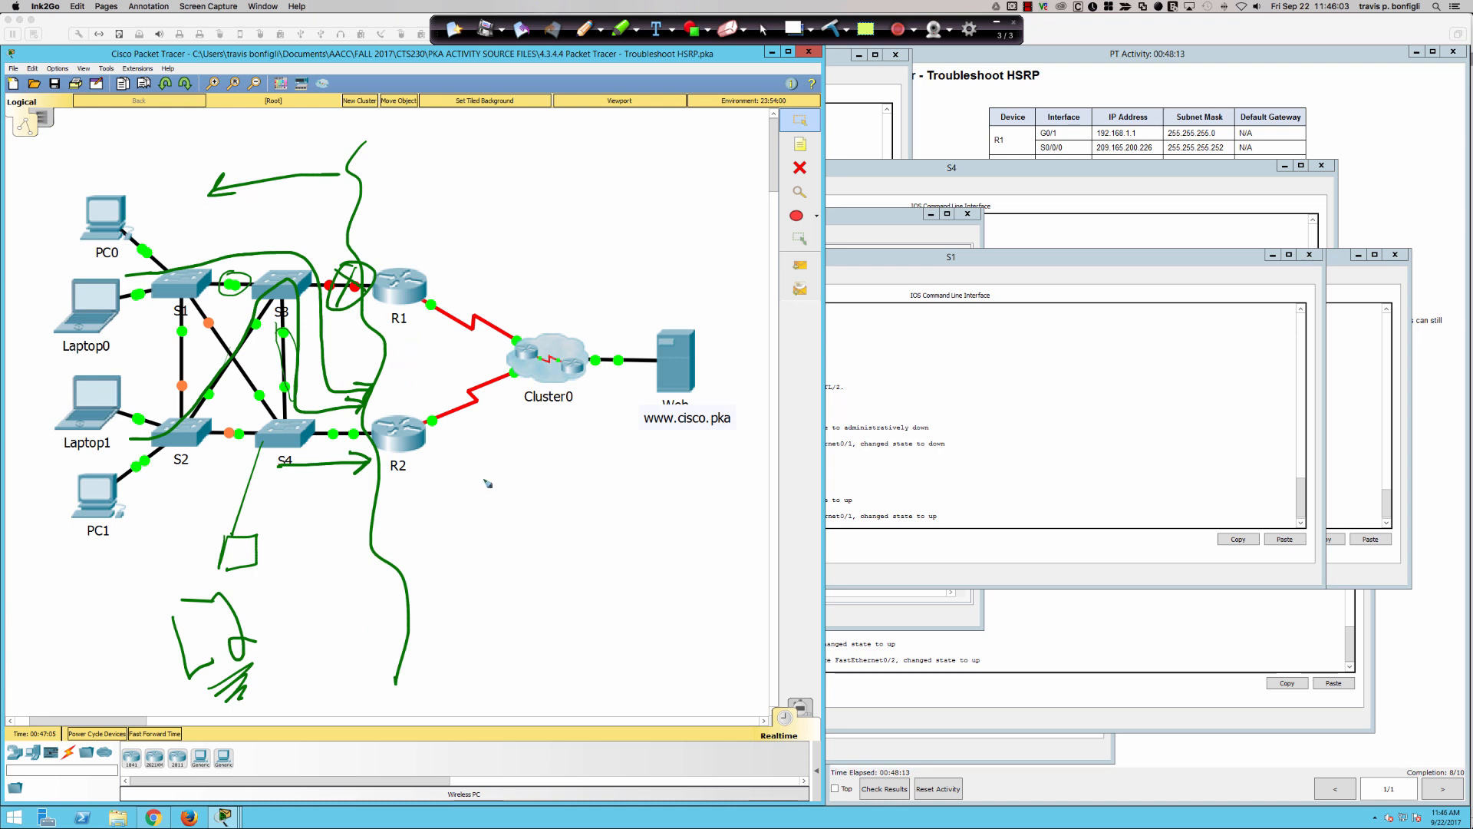
pyautogui.moveTo(499, 541)
pyautogui.mouseDown()
pyautogui.moveTo(547, 563)
pyautogui.moveTo(529, 606)
pyautogui.moveTo(560, 629)
pyautogui.mouseUp()
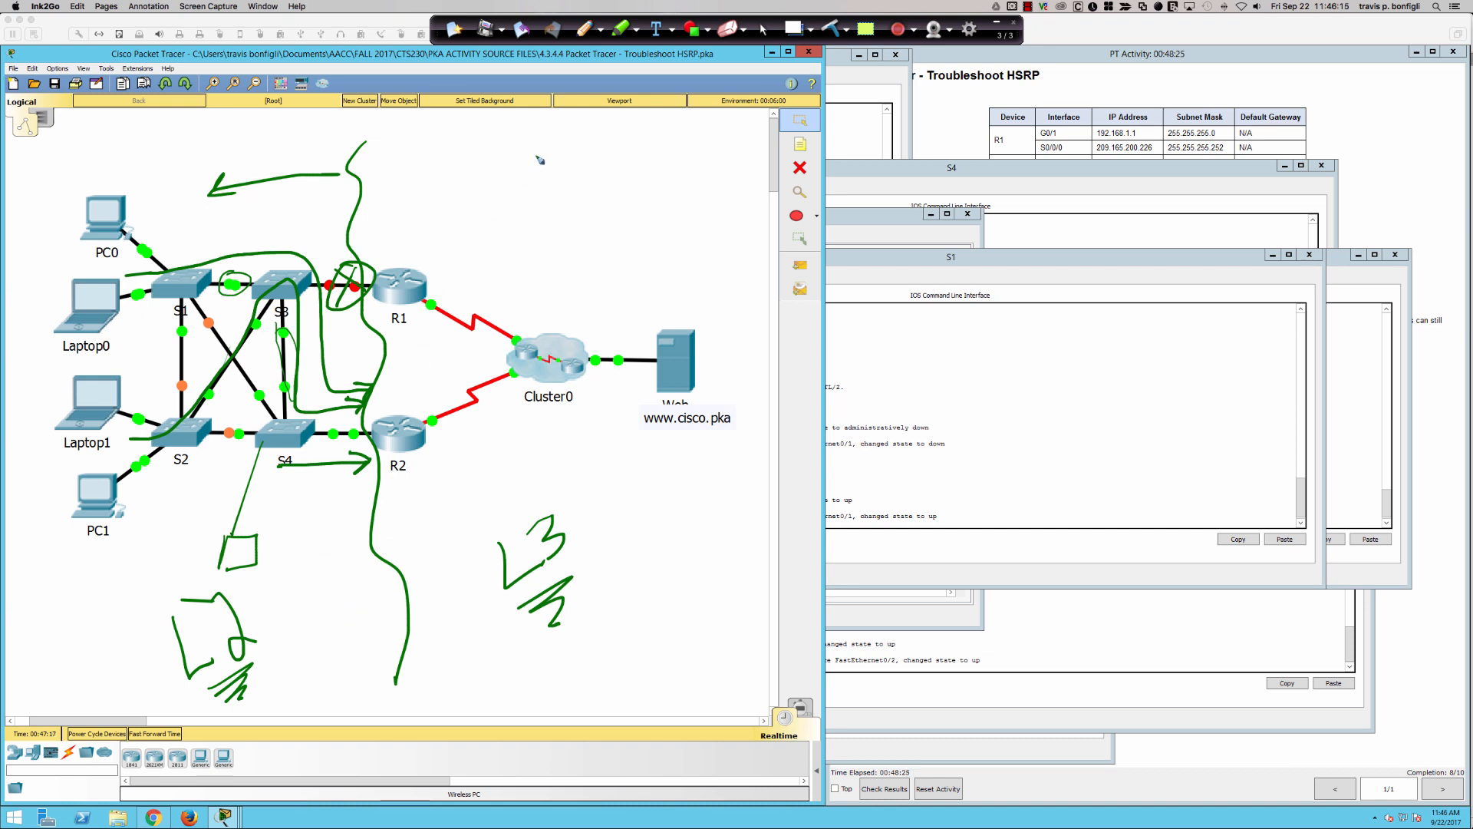
pyautogui.click(832, 29)
# - In red ink, label S1 and S2 "Acc" and draw a wavy divider between them and S3/S4
pyautogui.click(600, 31)
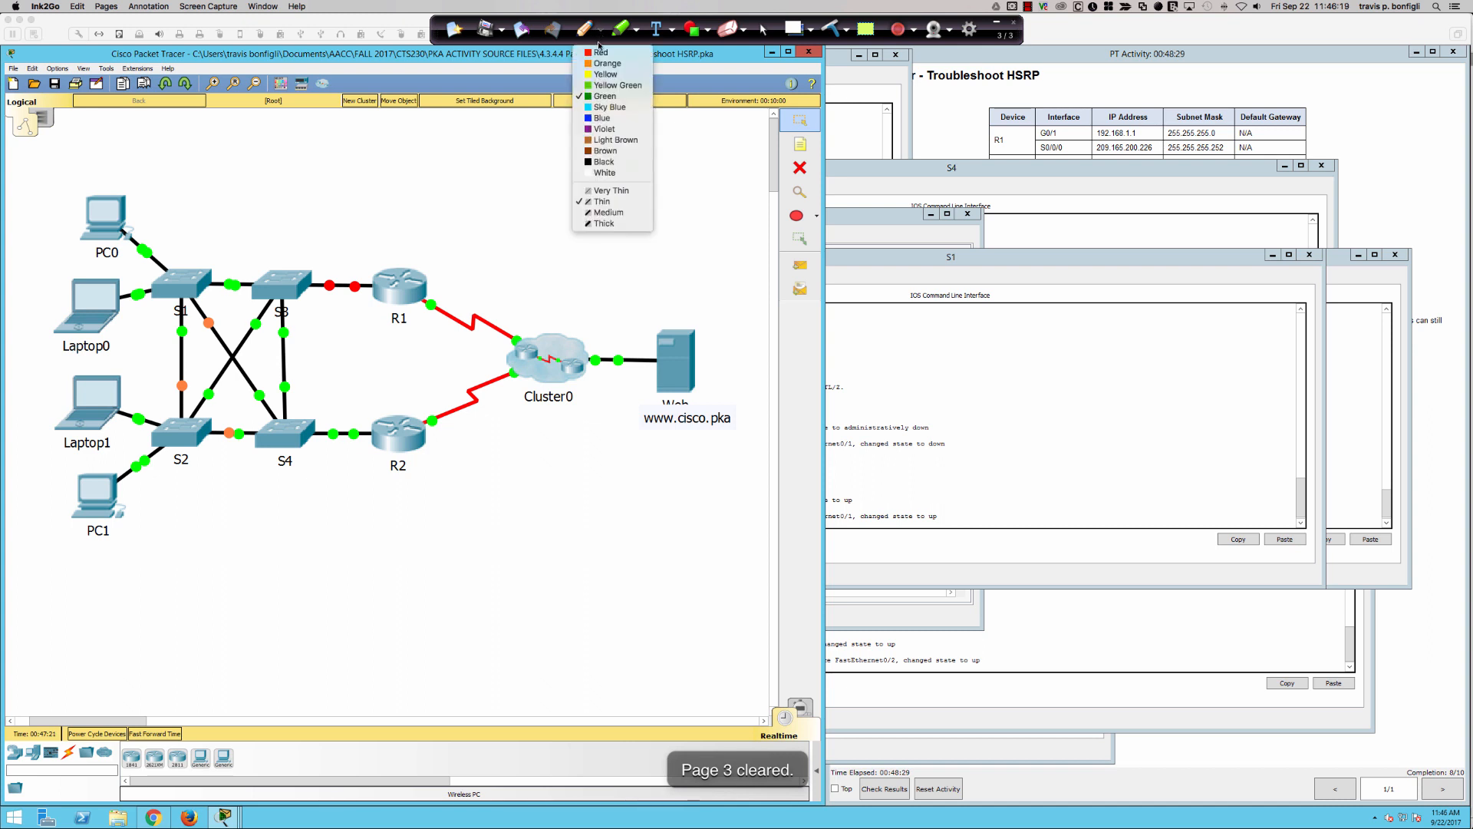
pyautogui.click(603, 56)
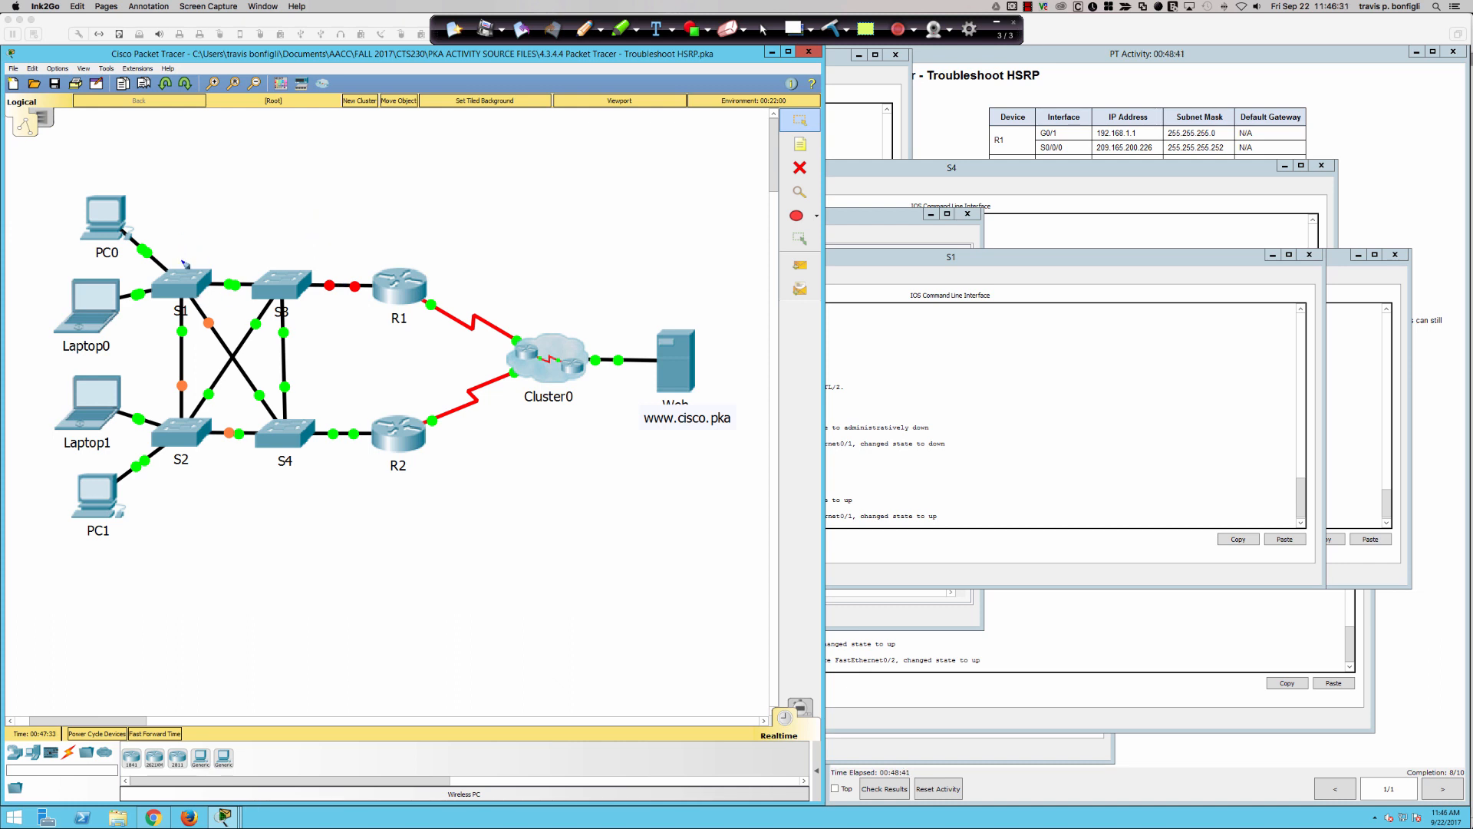
pyautogui.moveTo(182, 261); pyautogui.dragTo(209, 241)
pyautogui.moveTo(237, 154)
pyautogui.mouseDown()
pyautogui.moveTo(258, 558)
pyautogui.moveTo(242, 625)
pyautogui.mouseUp()
pyautogui.moveTo(176, 497)
pyautogui.mouseDown()
pyautogui.moveTo(202, 458)
pyautogui.moveTo(195, 480)
pyautogui.mouseUp()
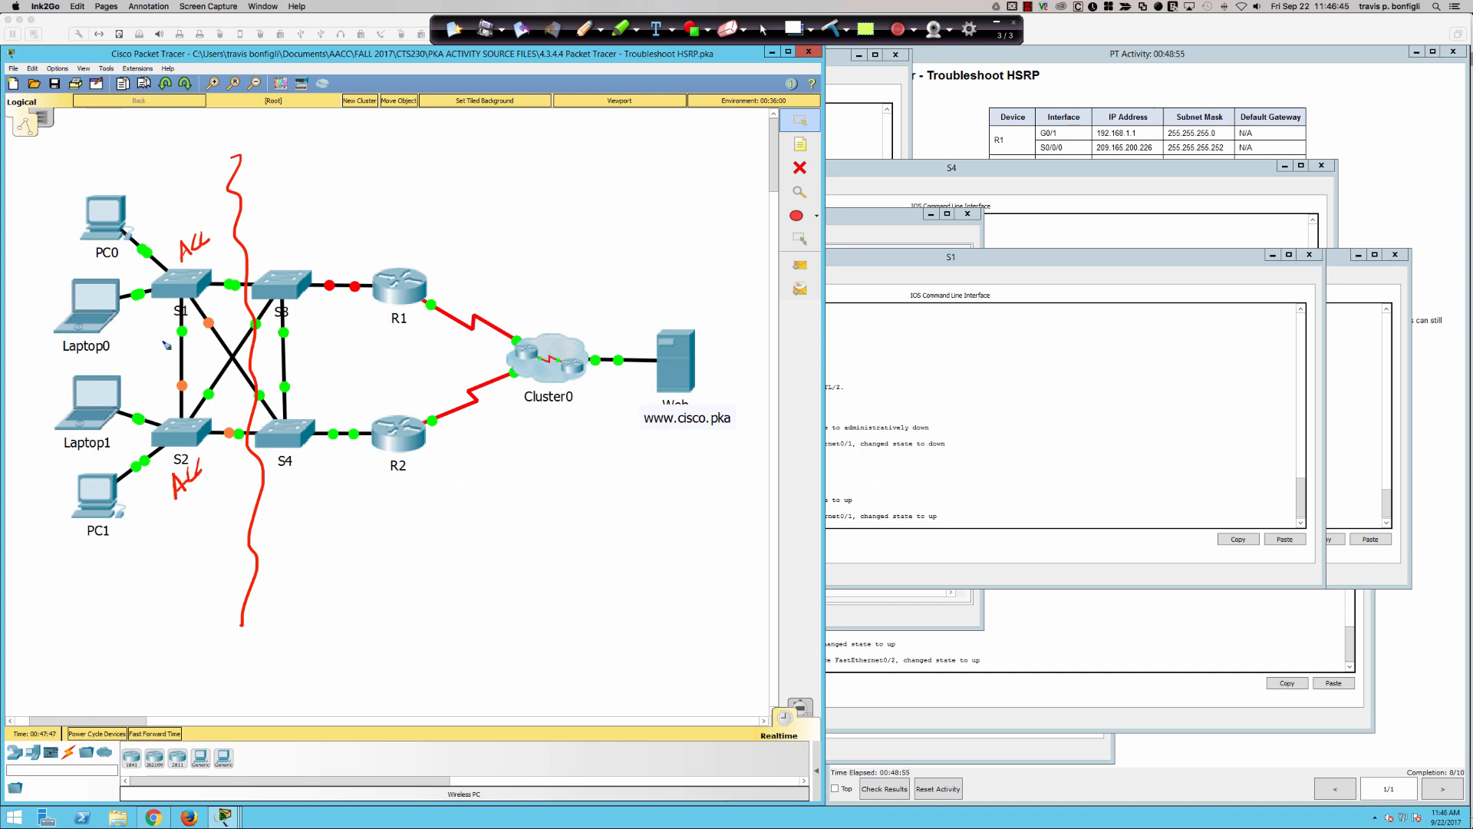
# - Draw a second wavy divider between S3/S4 and the routers, and write "Distro" above S3 and below S4
pyautogui.moveTo(337, 159)
pyautogui.mouseDown()
pyautogui.moveTo(322, 270)
pyautogui.moveTo(384, 647)
pyautogui.mouseUp()
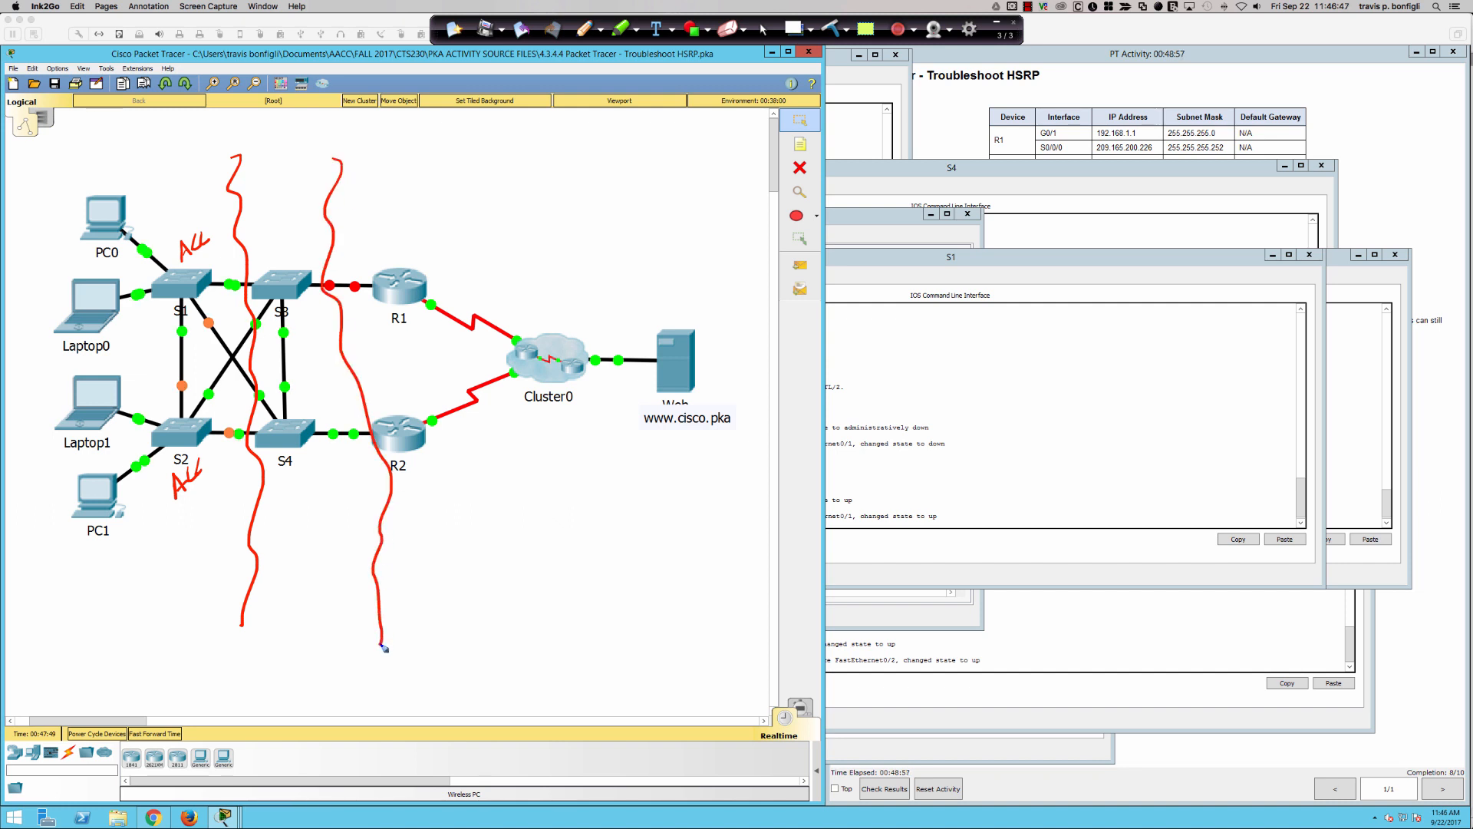
pyautogui.moveTo(259, 199)
pyautogui.mouseDown()
pyautogui.moveTo(265, 226)
pyautogui.moveTo(320, 186)
pyautogui.mouseUp()
pyautogui.moveTo(281, 235); pyautogui.dragTo(321, 211)
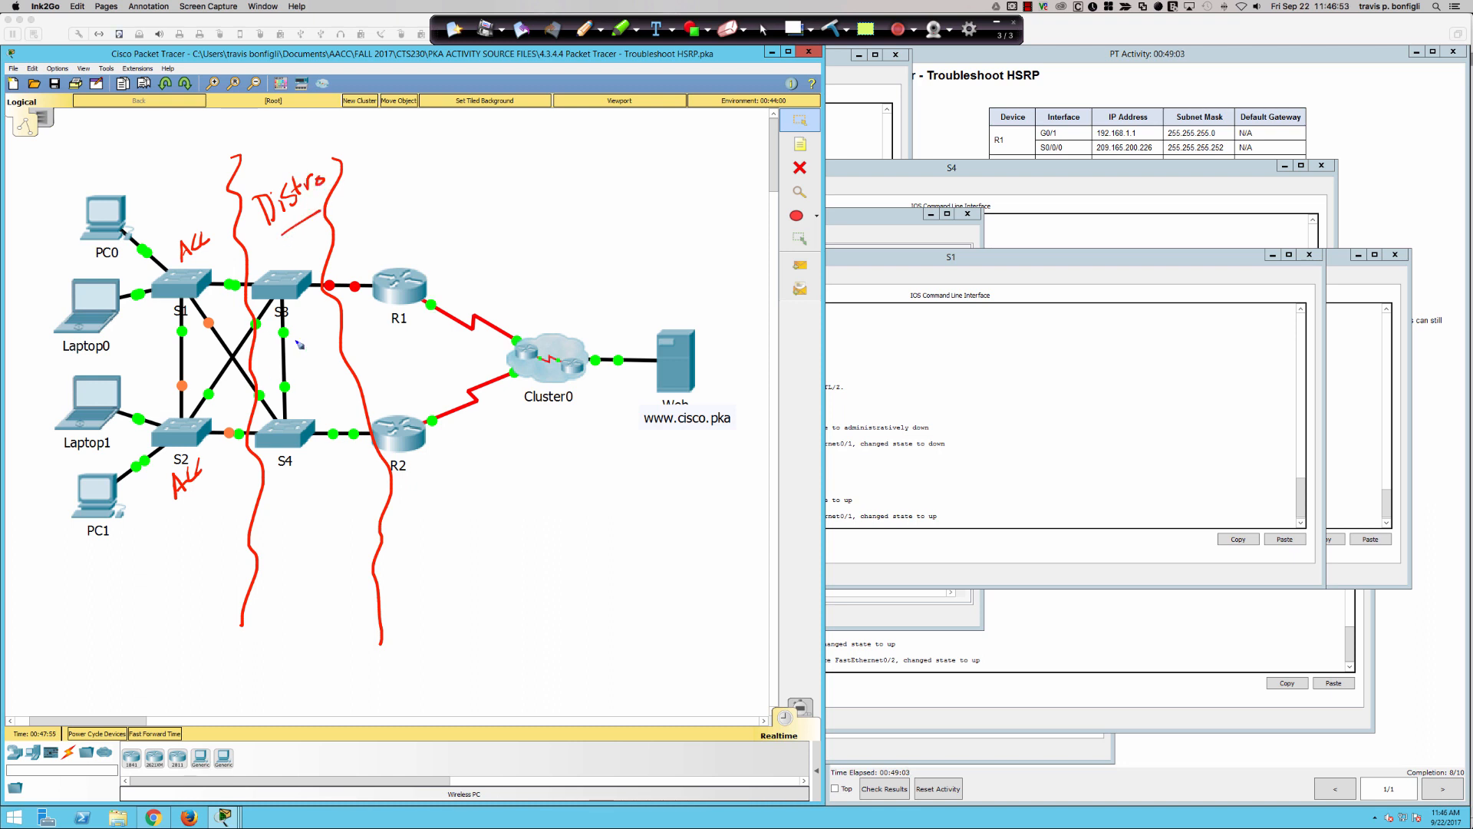
pyautogui.moveTo(288, 548)
pyautogui.mouseDown()
pyautogui.moveTo(295, 574)
pyautogui.moveTo(317, 556)
pyautogui.mouseUp()
pyautogui.moveTo(323, 529)
pyautogui.mouseDown()
pyautogui.moveTo(331, 547)
pyautogui.moveTo(349, 528)
pyautogui.mouseUp()
pyautogui.moveTo(320, 544); pyautogui.dragTo(330, 535)
# - Write "CORE" above R1, draw an arrow from R1 to a cloud shape, and clear the annotations
pyautogui.moveTo(434, 230)
pyautogui.mouseDown()
pyautogui.moveTo(422, 252)
pyautogui.moveTo(495, 222)
pyautogui.moveTo(491, 200)
pyautogui.mouseUp()
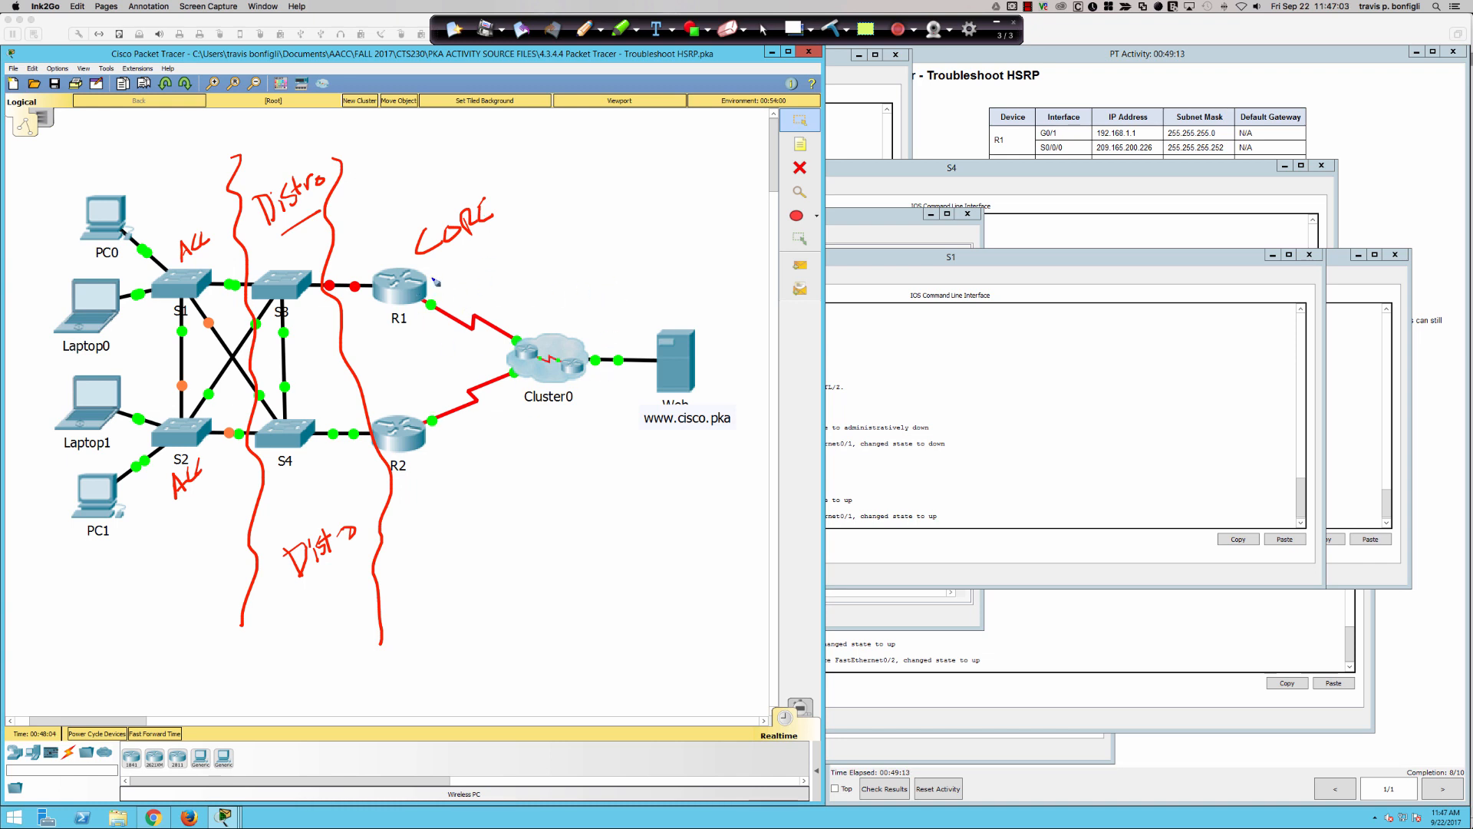
pyautogui.moveTo(433, 276)
pyautogui.mouseDown()
pyautogui.moveTo(675, 150)
pyautogui.moveTo(748, 83)
pyautogui.moveTo(706, 93)
pyautogui.mouseUp()
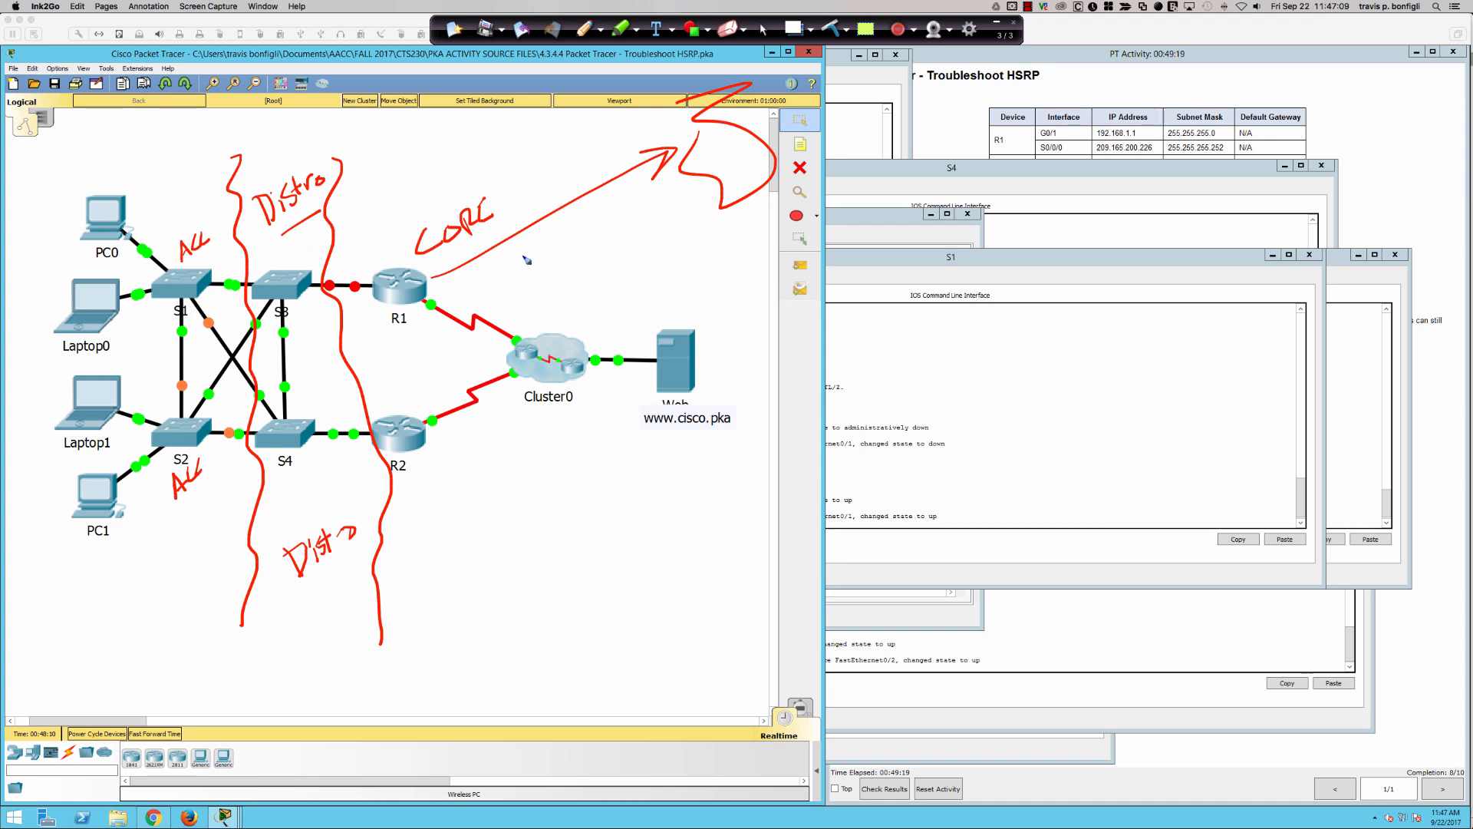
pyautogui.click(814, 29)
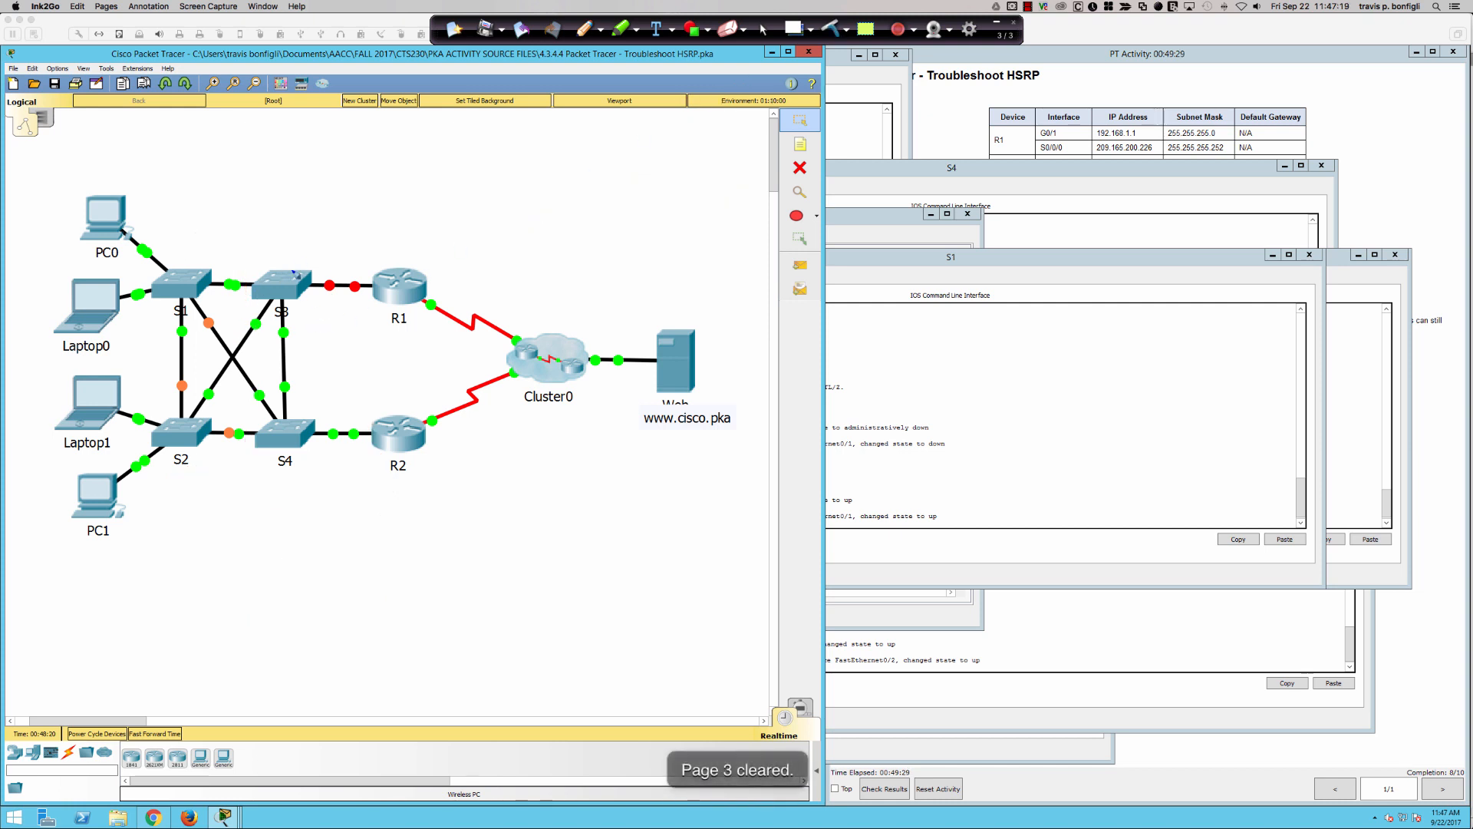
# - Redraw the divider between S1/S2 and S3/S4, labeling S1's side "A" and S3's side "D"
pyautogui.moveTo(231, 223)
pyautogui.mouseDown()
pyautogui.moveTo(245, 379)
pyautogui.moveTo(235, 596)
pyautogui.mouseUp()
pyautogui.moveTo(258, 222); pyautogui.dragTo(256, 241)
pyautogui.moveTo(172, 254)
pyautogui.mouseDown()
pyautogui.moveTo(175, 230)
pyautogui.moveTo(184, 242)
pyautogui.mouseUp()
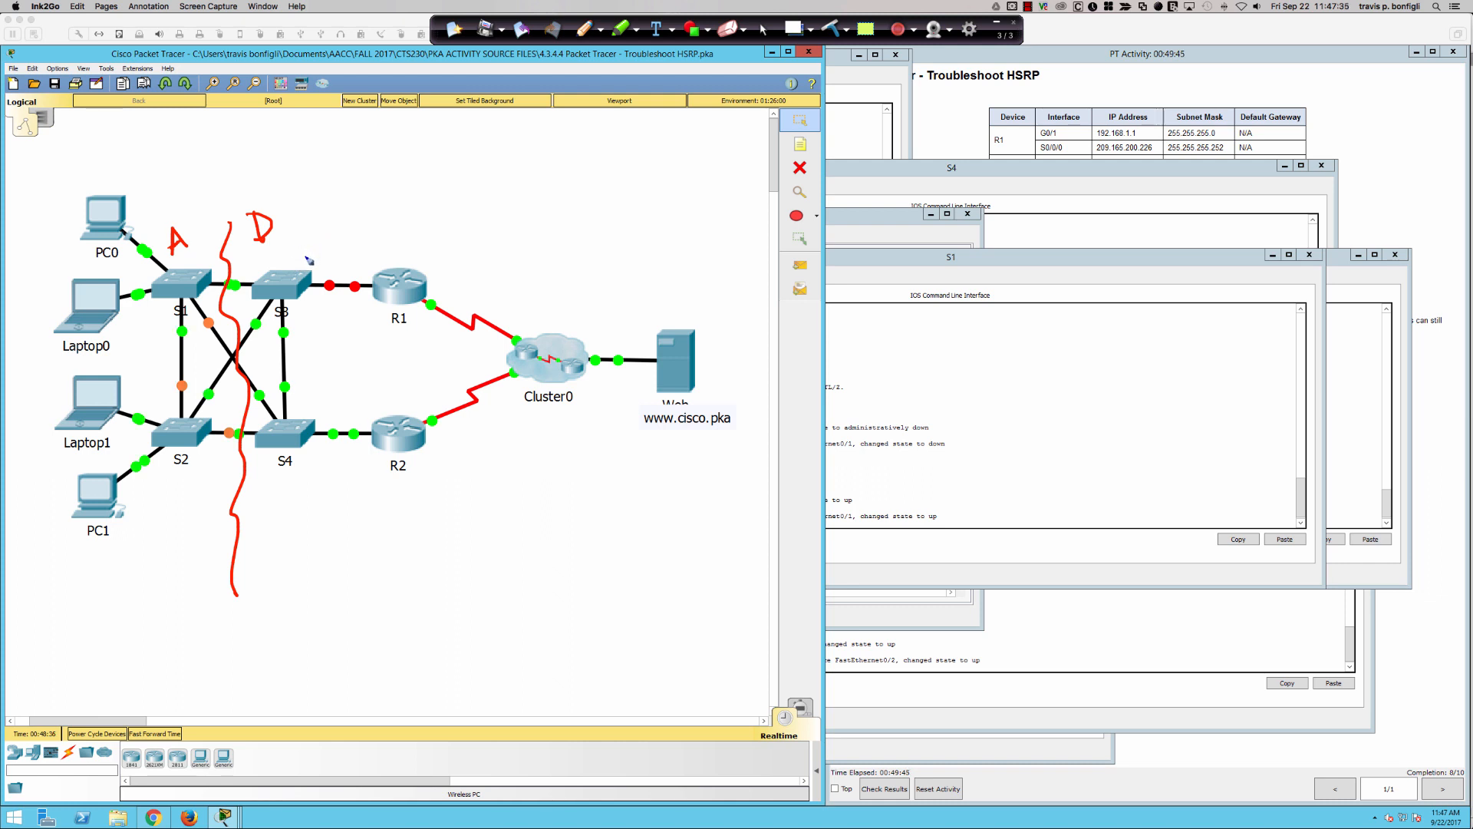
# - Write "RB" above S3 and "SRB" above S4 in red ink, and clear all annotations
pyautogui.moveTo(308, 260)
pyautogui.mouseDown()
pyautogui.moveTo(320, 223)
pyautogui.moveTo(325, 253)
pyautogui.mouseUp()
pyautogui.moveTo(322, 396)
pyautogui.mouseDown()
pyautogui.moveTo(317, 417)
pyautogui.moveTo(338, 415)
pyautogui.moveTo(352, 380)
pyautogui.moveTo(351, 397)
pyautogui.mouseUp()
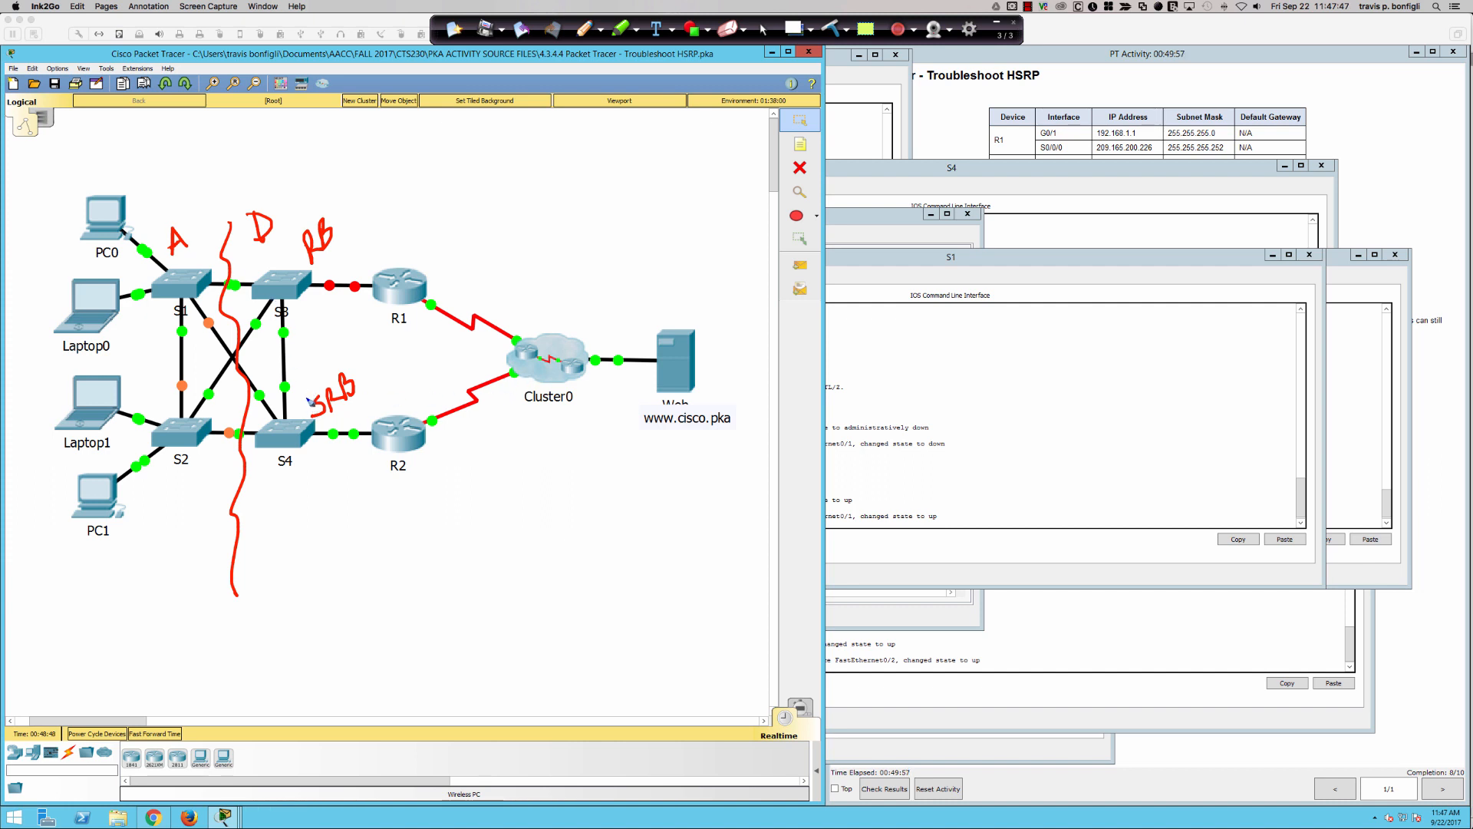
pyautogui.click(833, 28)
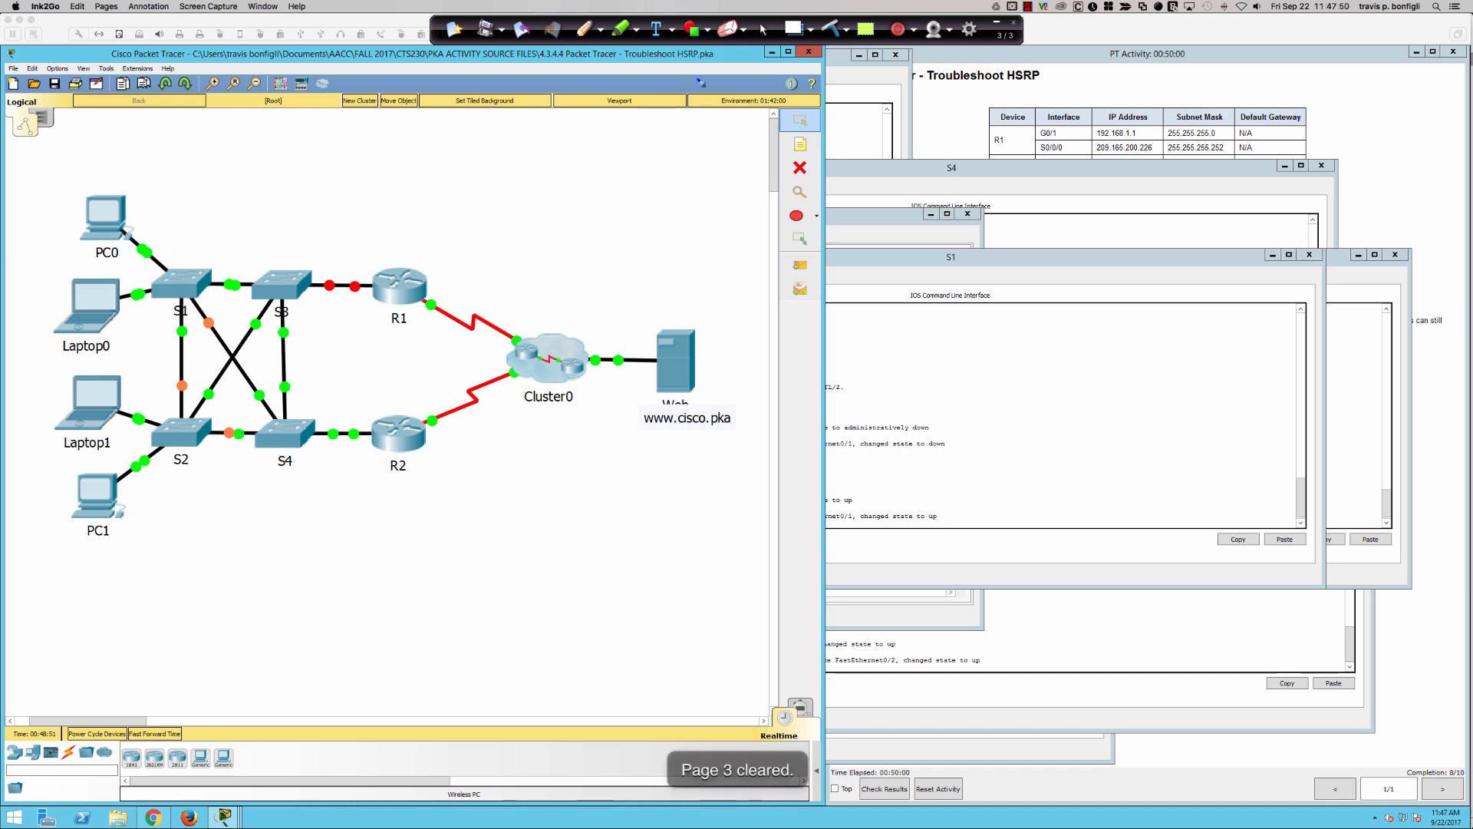
pyautogui.click(764, 30)
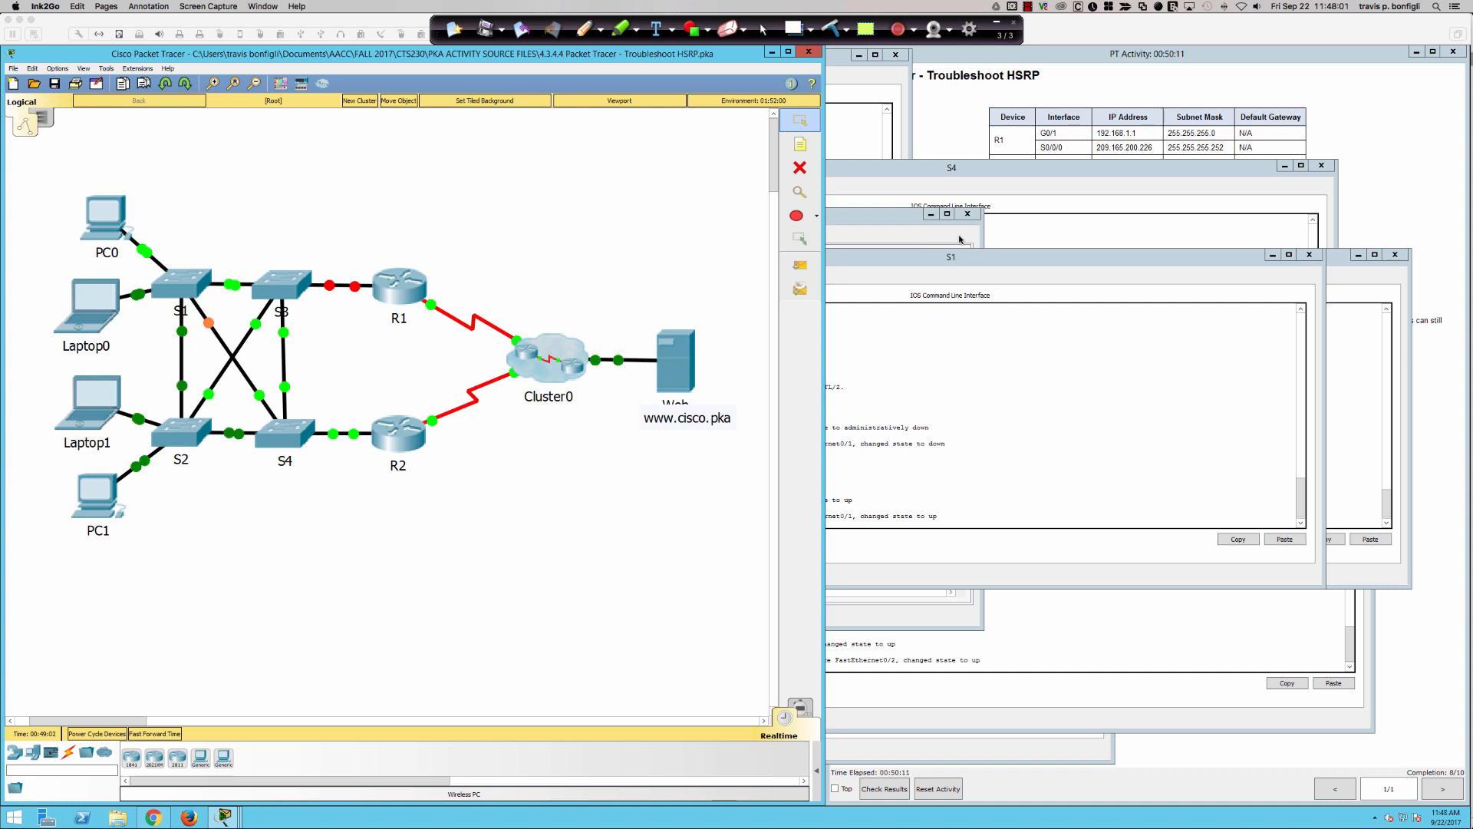
# - Open S3's command line and display its spanning-tree information with "sh span"
pyautogui.click(729, 439)
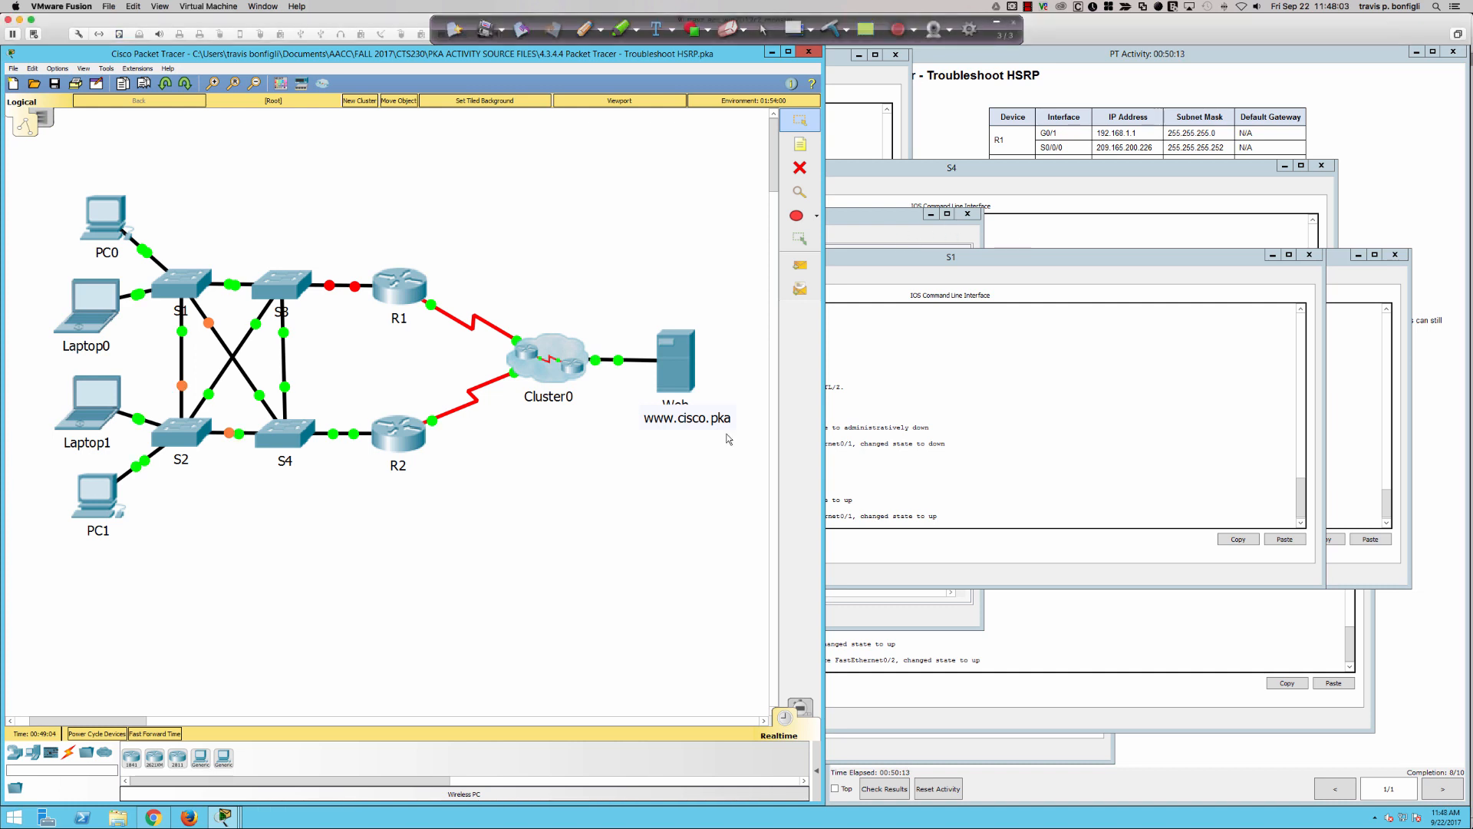
pyautogui.click(290, 289)
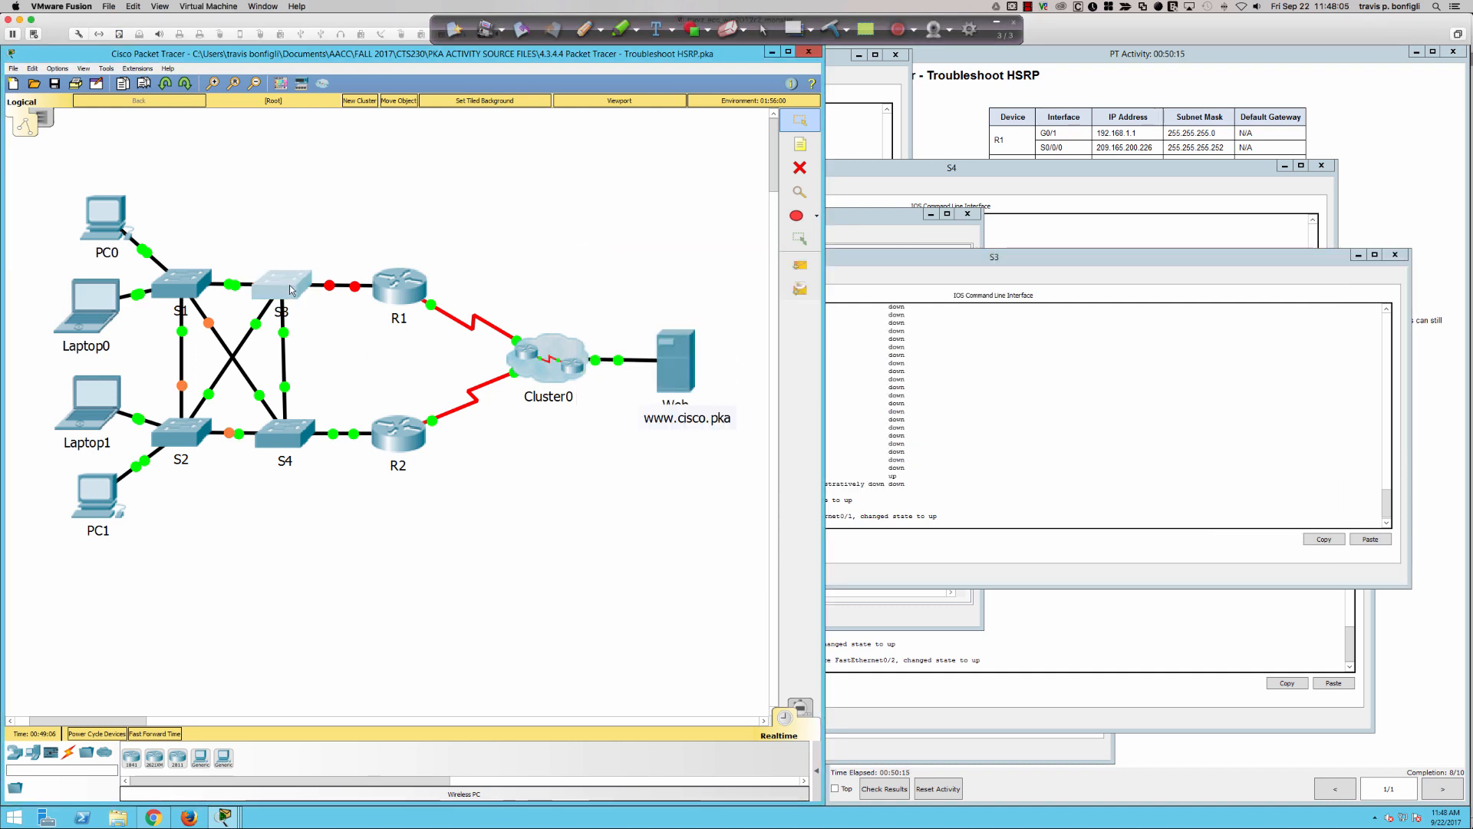
pyautogui.press('Return')
pyautogui.press('Return')
pyautogui.press('Return')
pyautogui.press('Return')
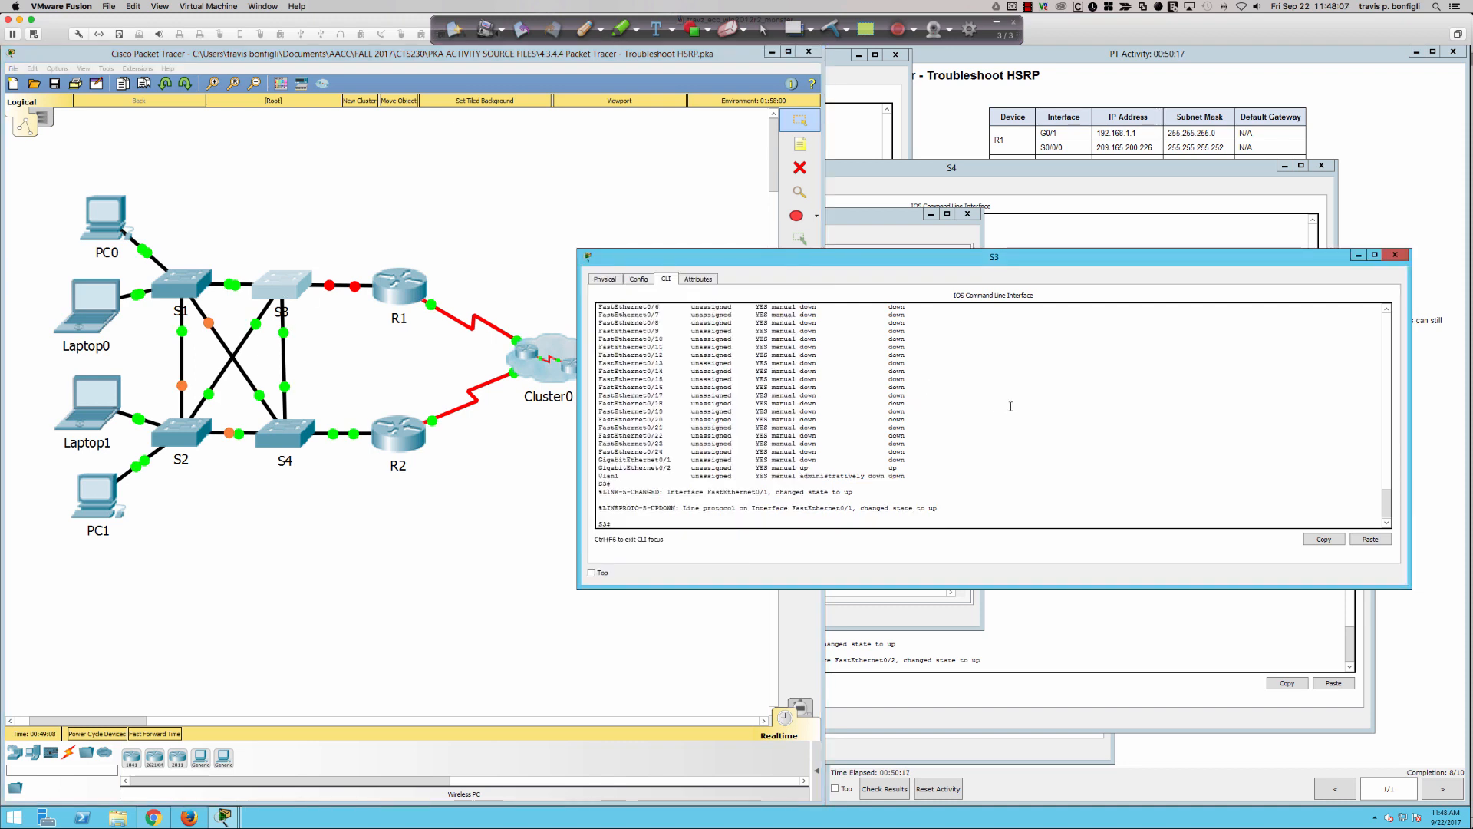
pyautogui.write('sh')
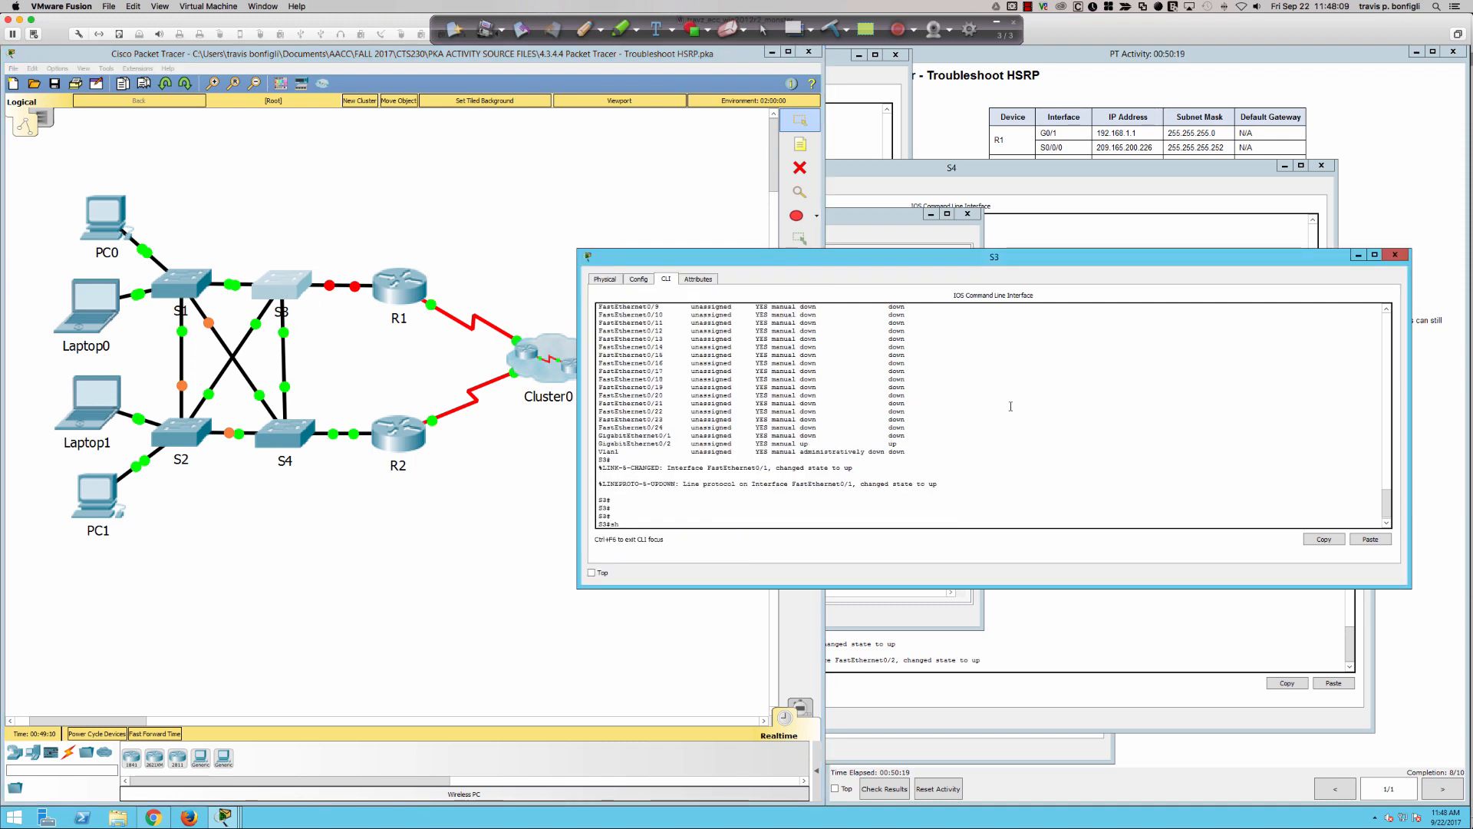
pyautogui.write(' span')
pyautogui.press('Return')
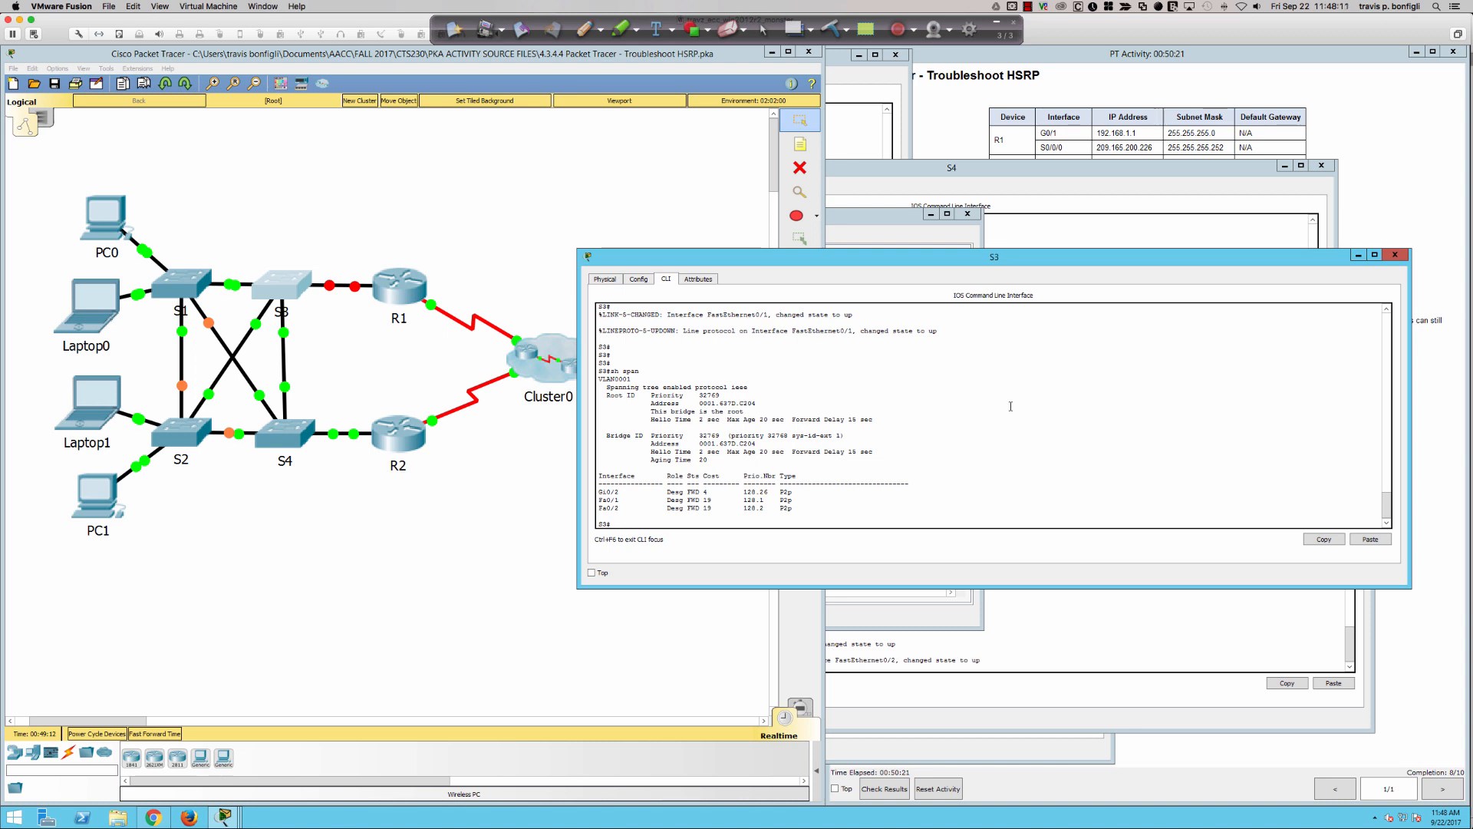
pyautogui.press('Return')
pyautogui.press('Return')
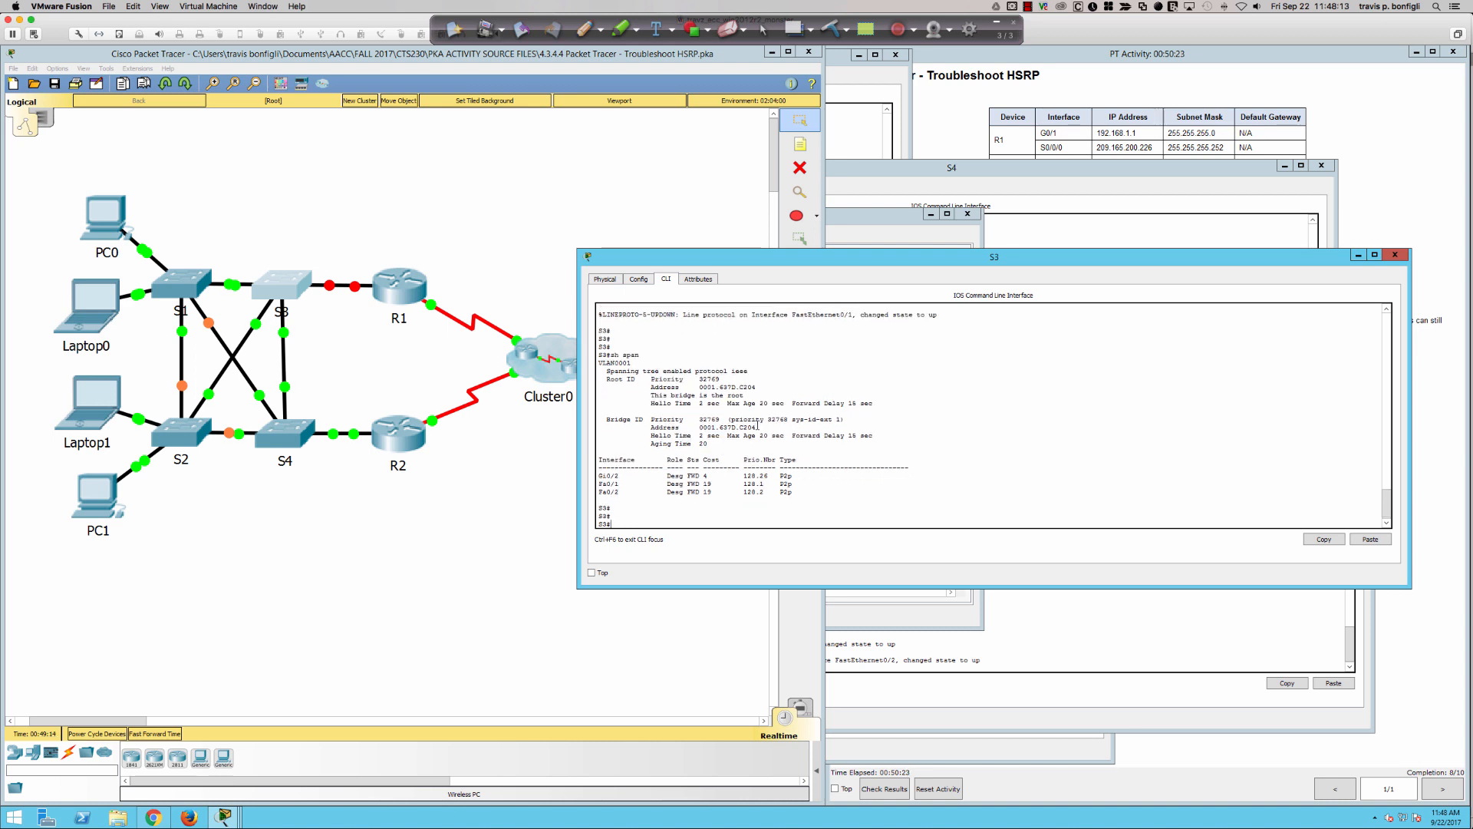
# - Highlight the "This bridge is the root" line, the root priority and the root MAC address in S3's spanning-tree output
pyautogui.moveTo(757, 427); pyautogui.dragTo(692, 424)
pyautogui.moveTo(757, 387)
pyautogui.mouseDown()
pyautogui.moveTo(687, 395)
pyautogui.moveTo(741, 395)
pyautogui.mouseUp()
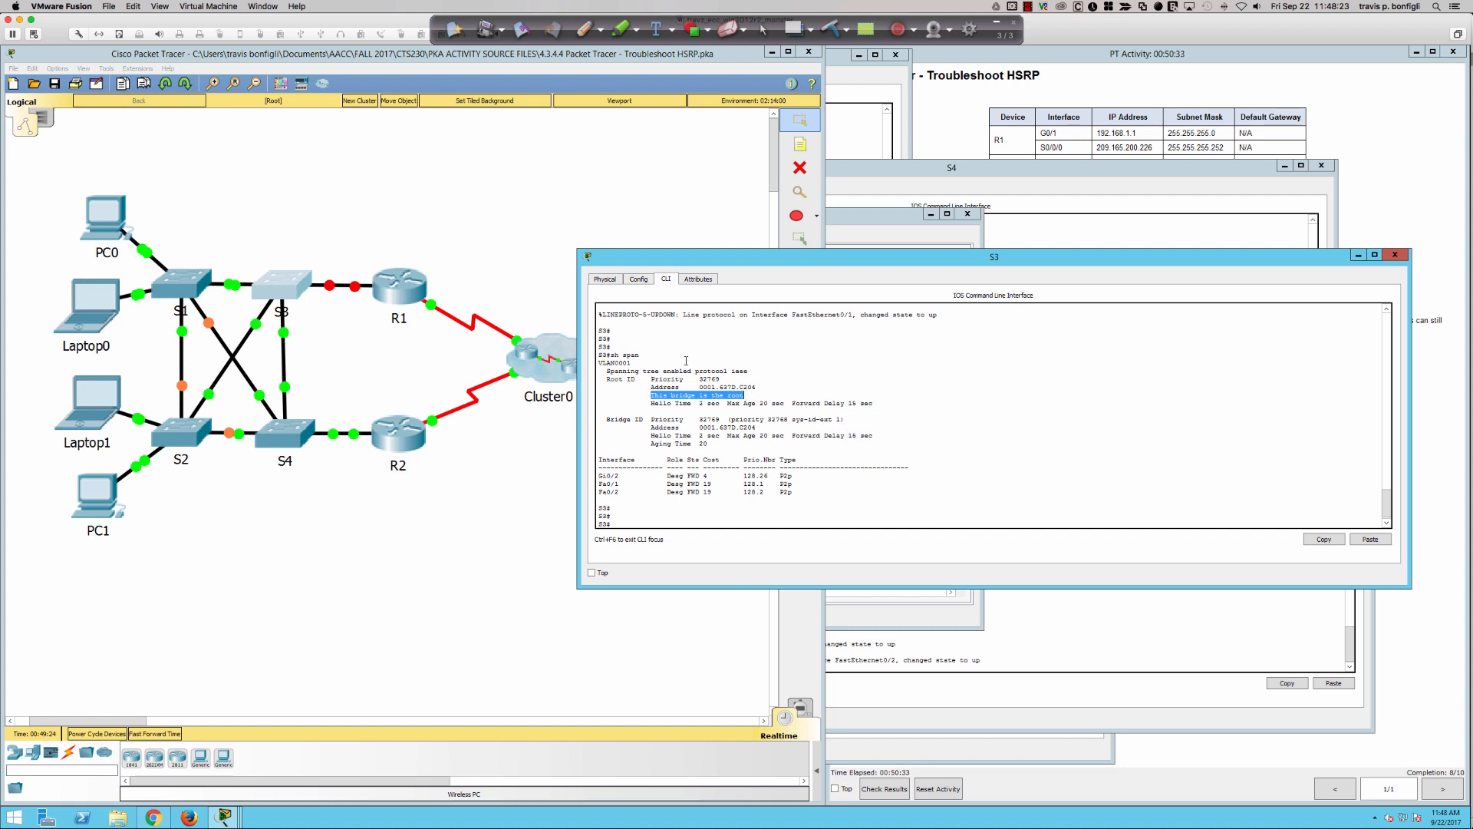
pyautogui.moveTo(696, 378); pyautogui.dragTo(728, 378)
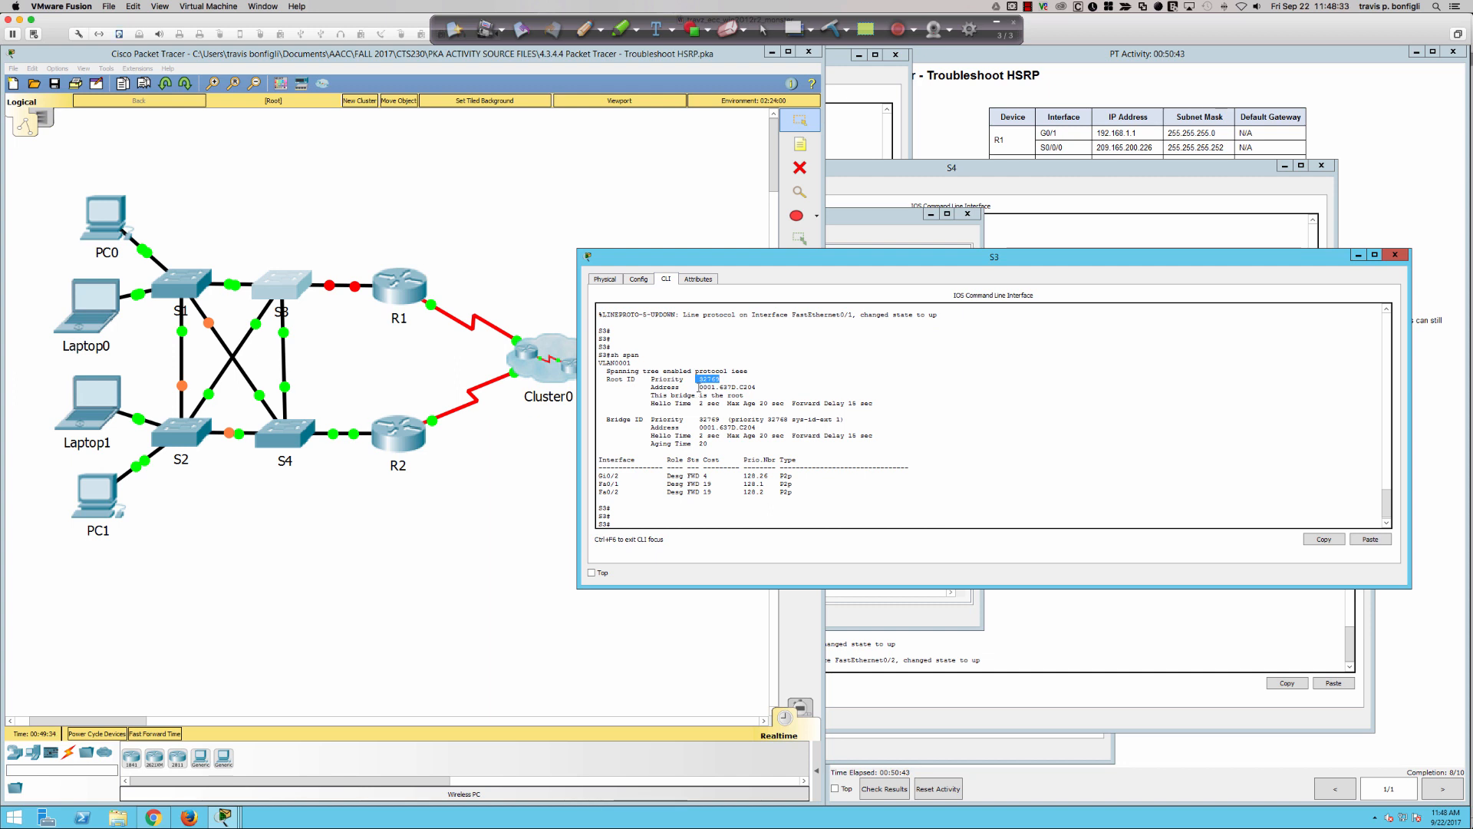
pyautogui.moveTo(699, 386); pyautogui.dragTo(760, 388)
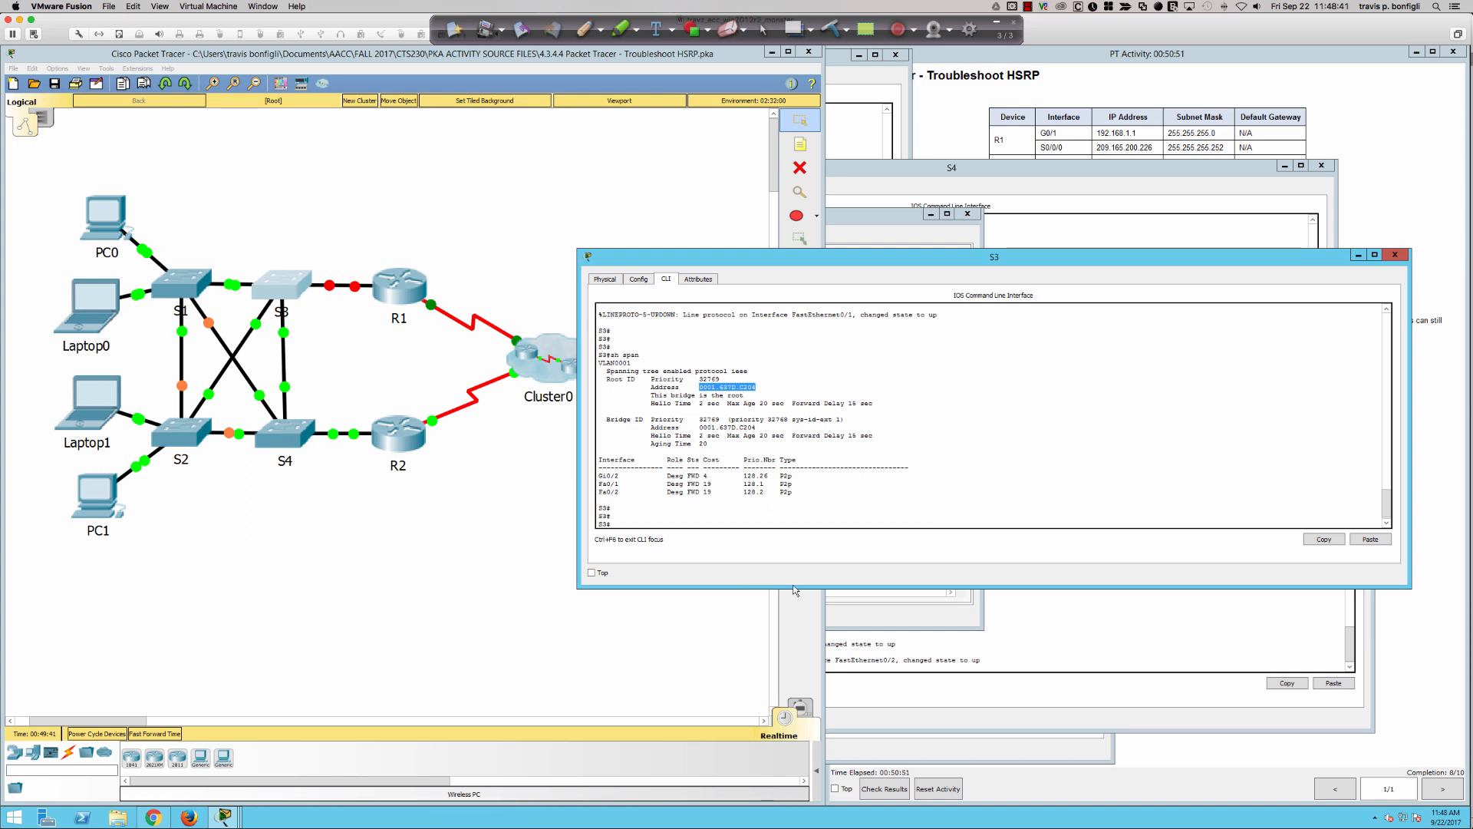
# - Enter global configuration mode on S3 with "conf t"
pyautogui.click(1007, 616)
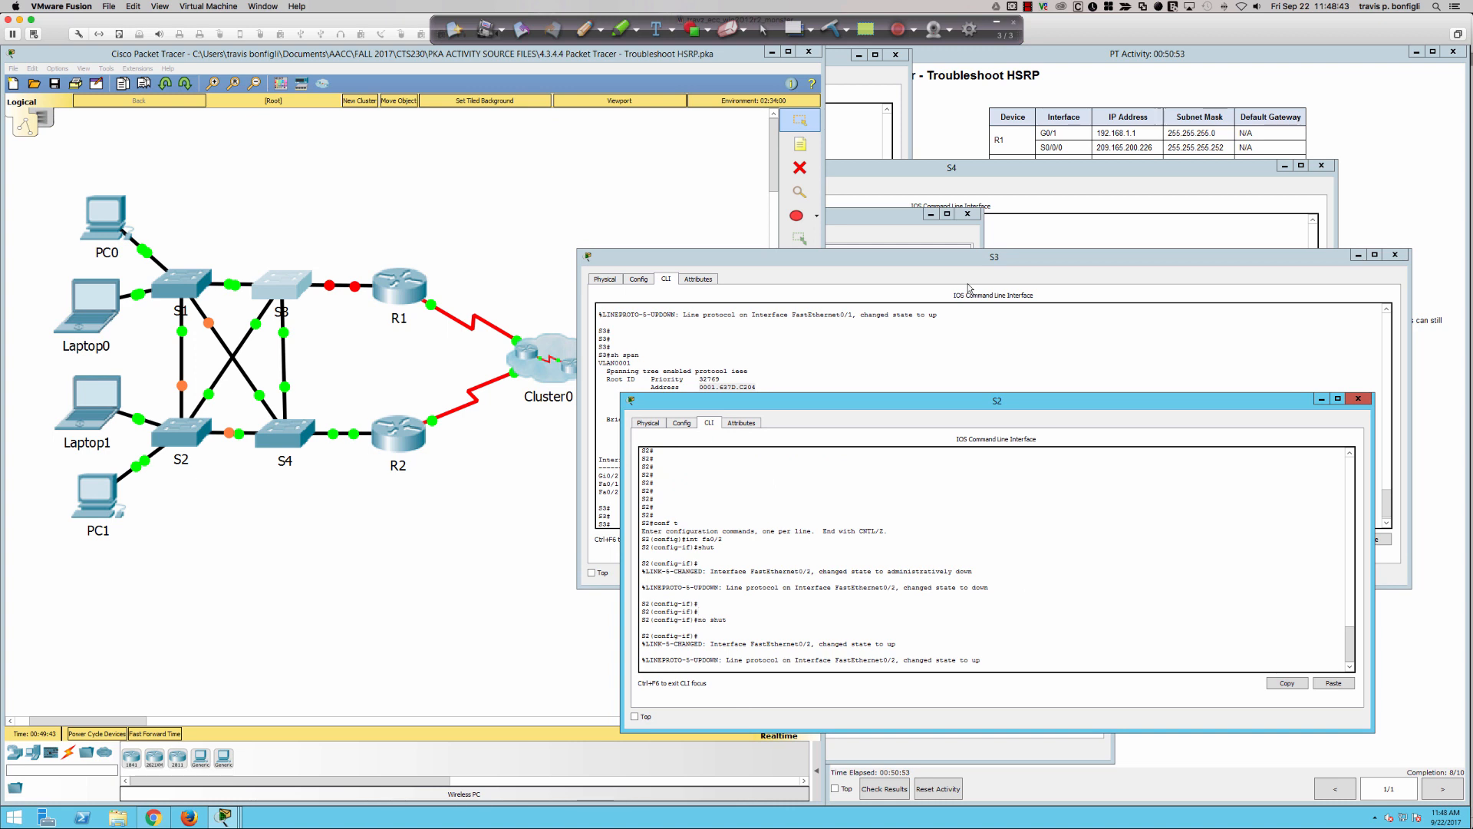
pyautogui.click(886, 342)
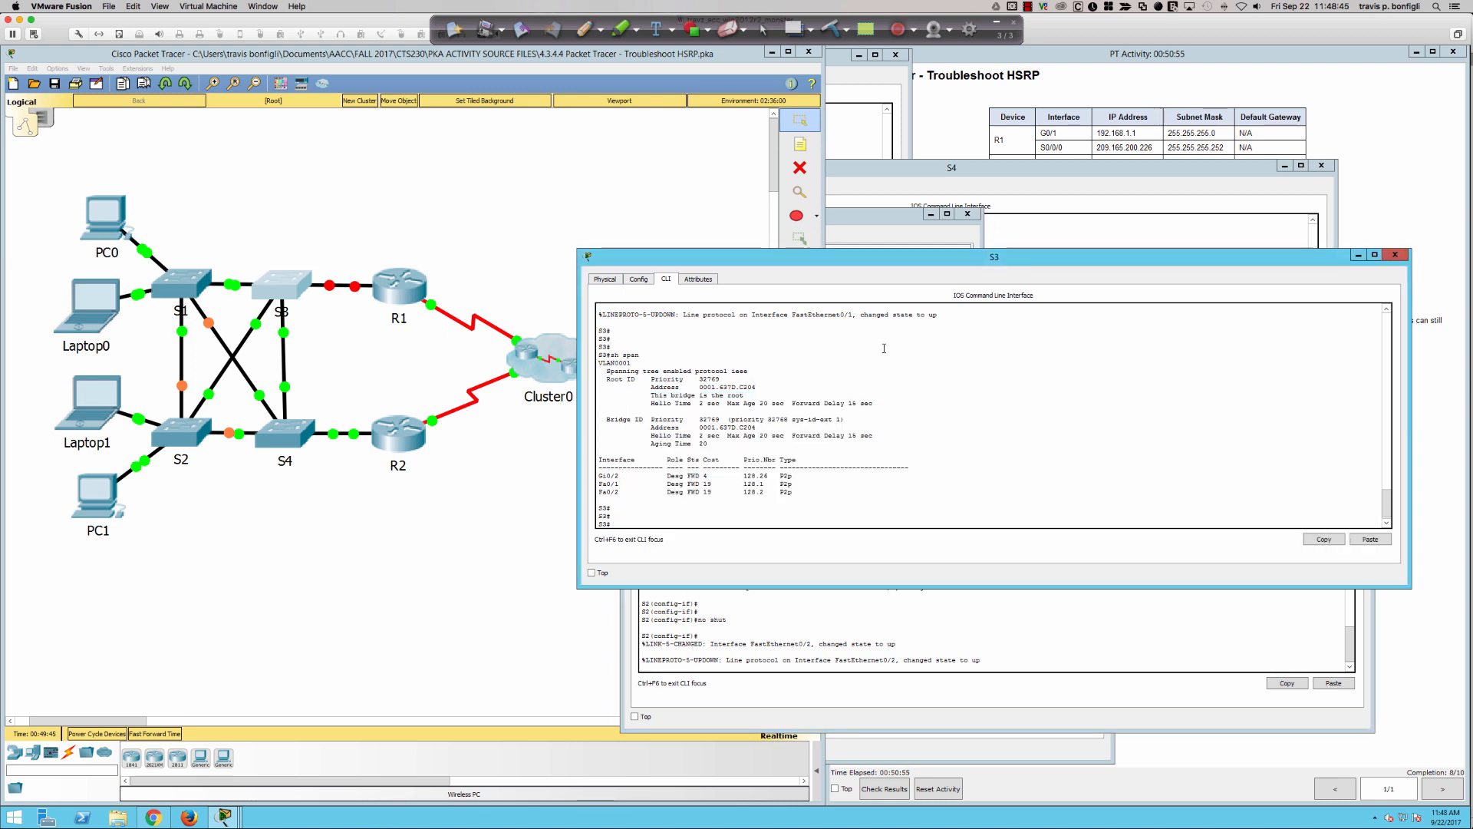
pyautogui.press('Return')
pyautogui.press('Return')
pyautogui.press('Return')
pyautogui.write('conft')
pyautogui.press('Return')
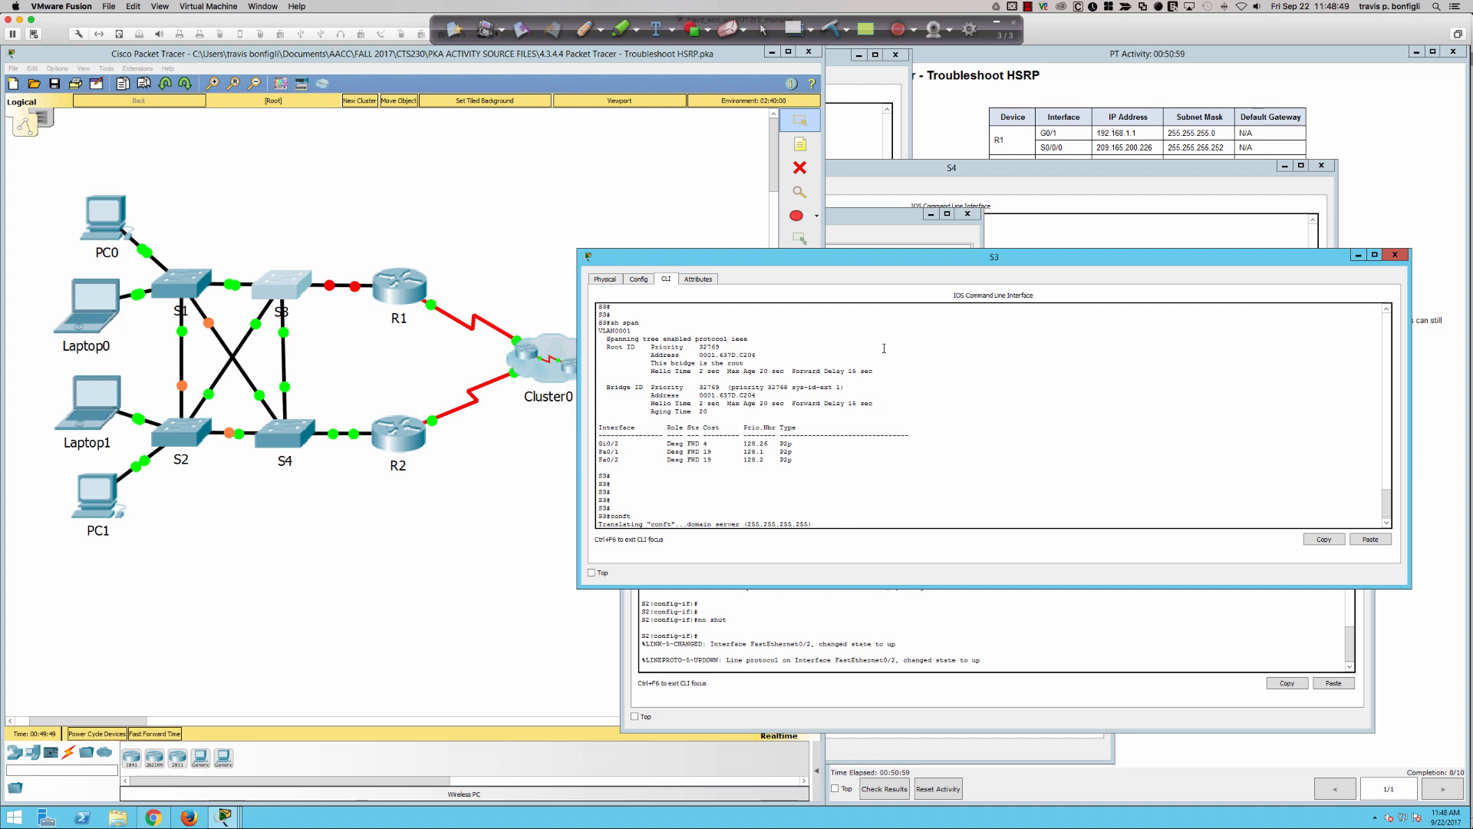
pyautogui.press('Return')
pyautogui.press('Return')
pyautogui.press('Return')
pyautogui.press('Return')
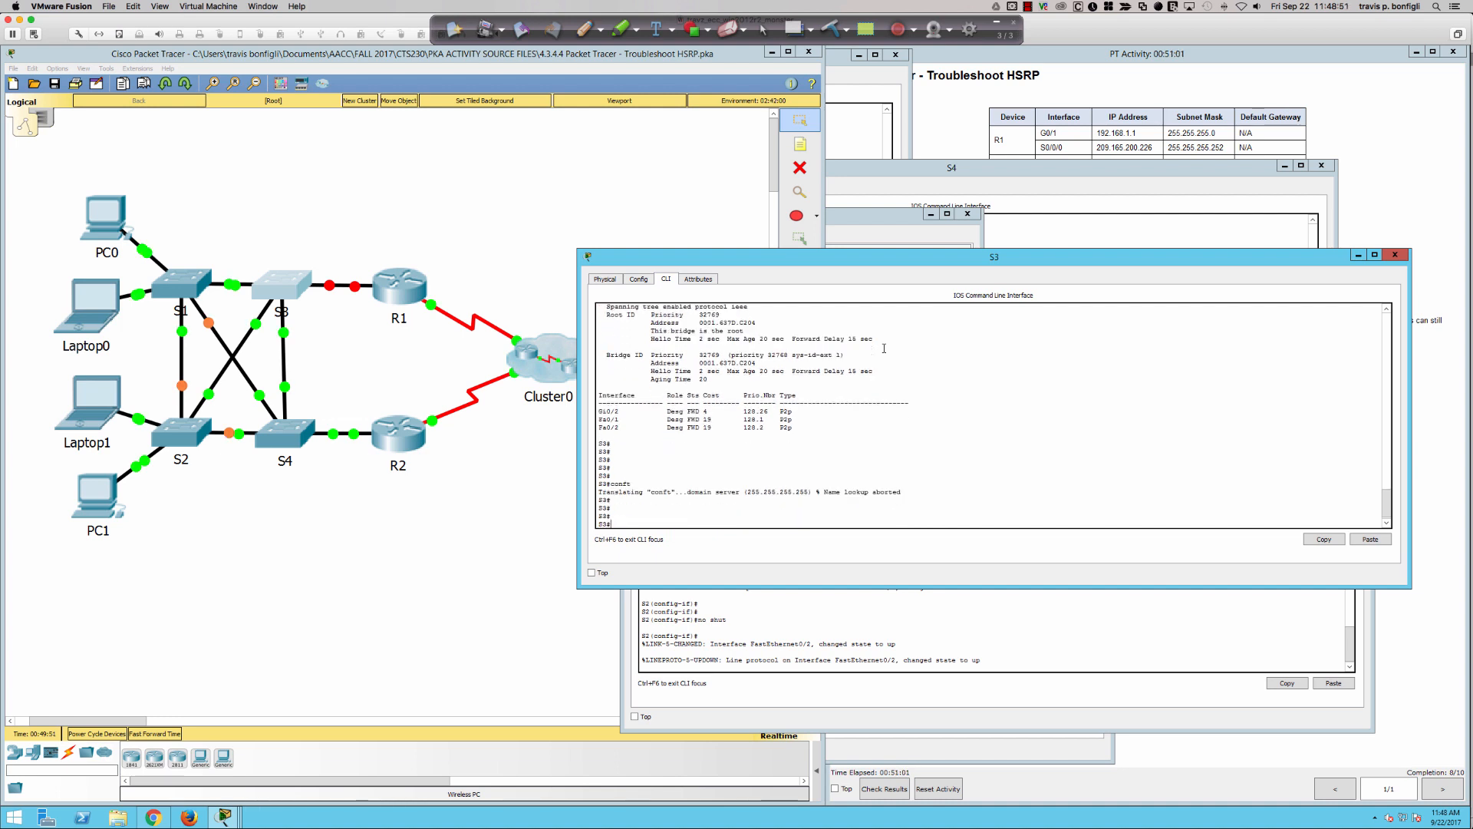
pyautogui.press('Return')
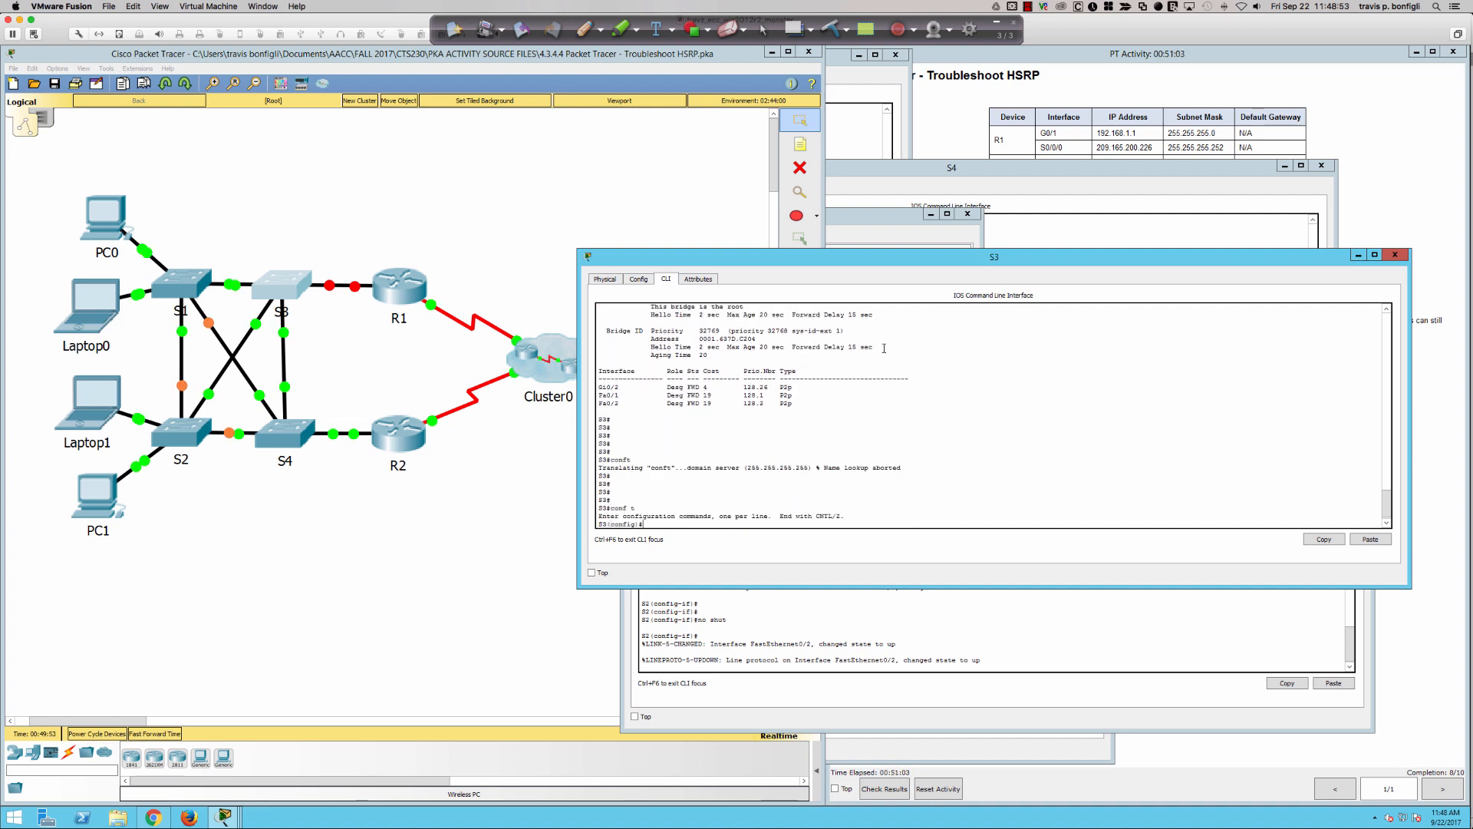
# - Set S3's spanning-tree priority to 0 for VLANs 1-4094
pyautogui.write('span')
pyautogui.press('Tab')
pyautogui.write('vlan ')
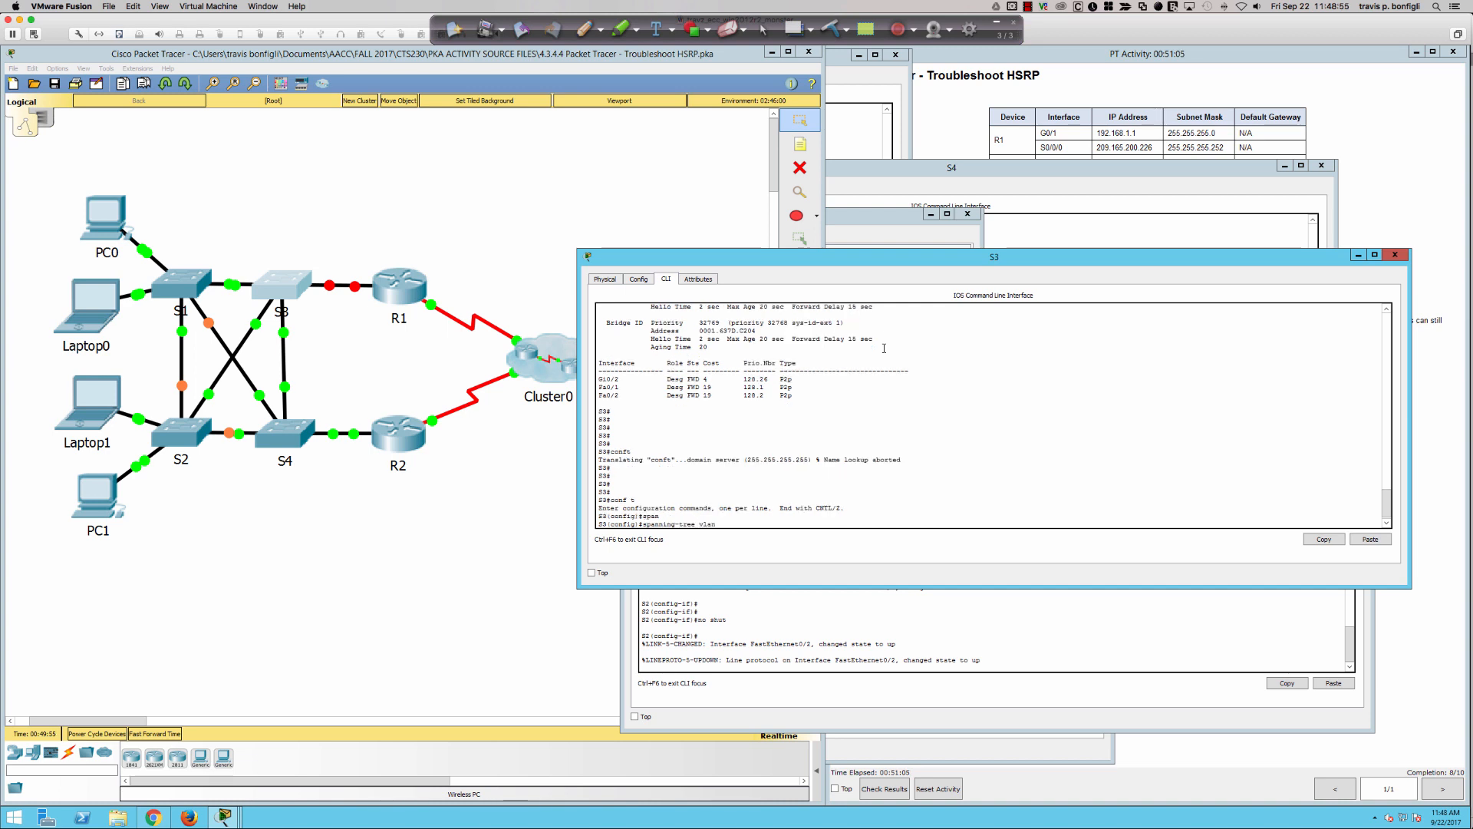
pyautogui.write('1')
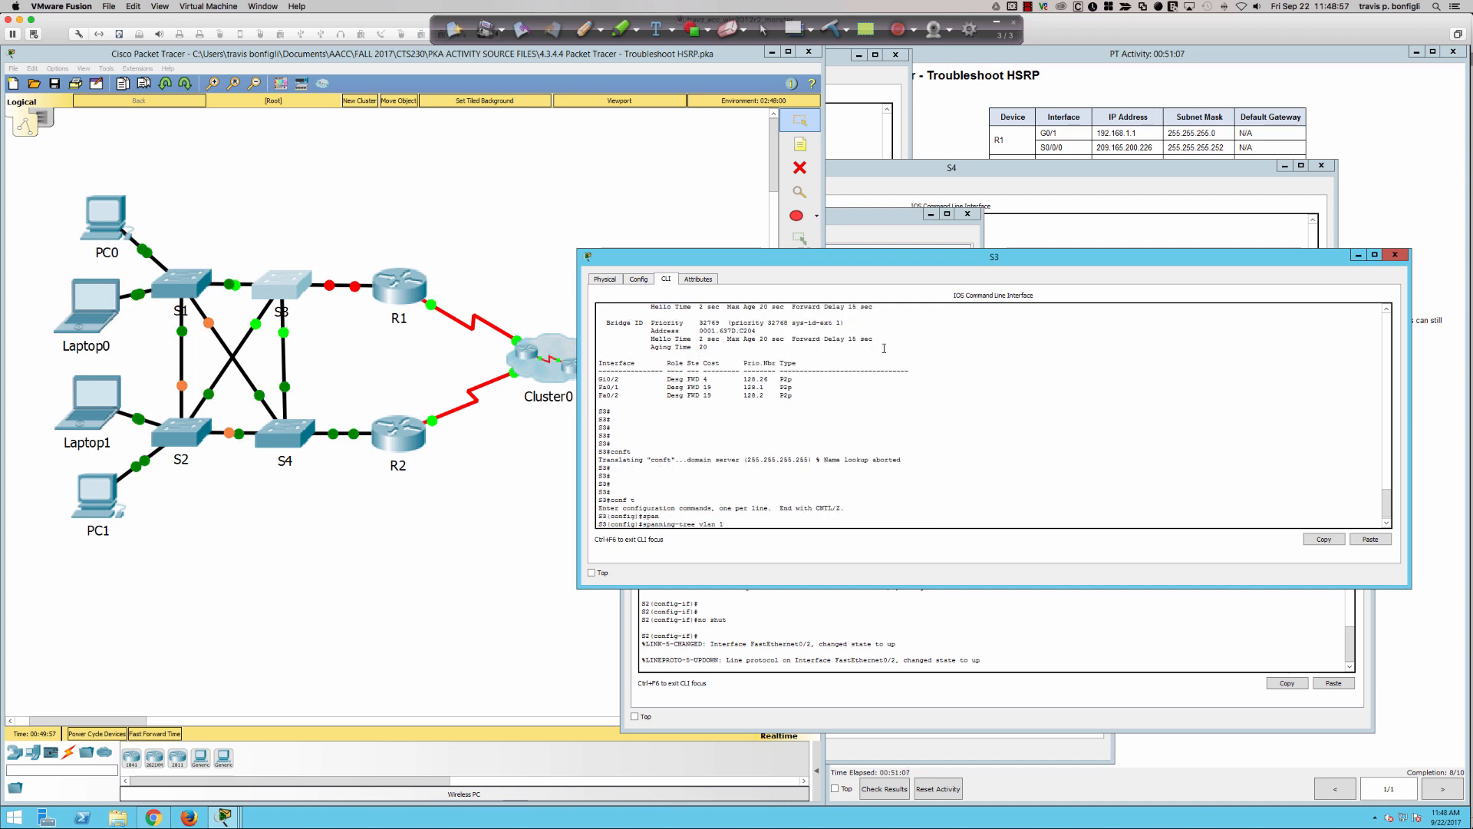
pyautogui.write('-404')
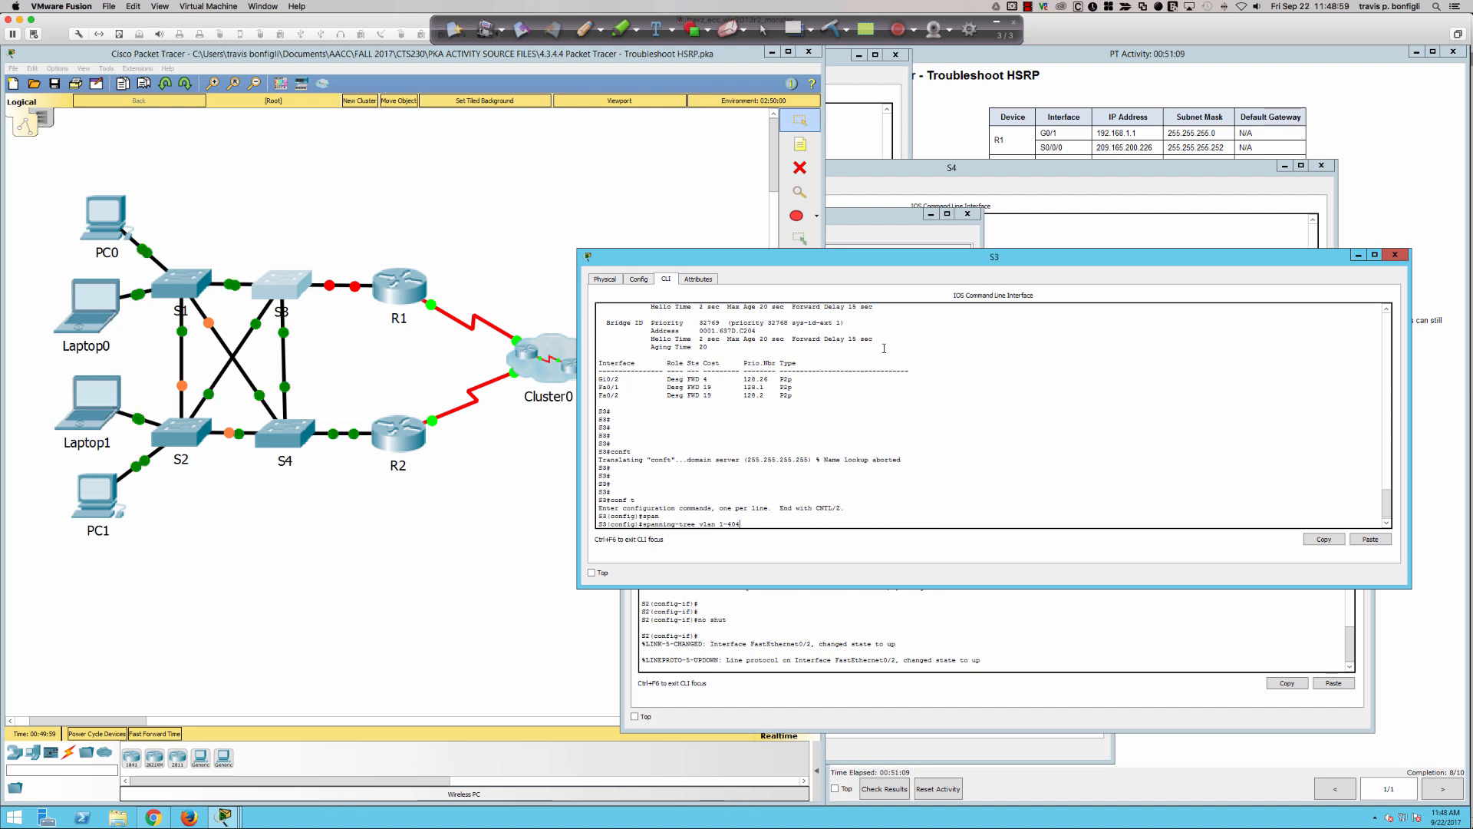
pyautogui.press('BackSpace')
pyautogui.write('94 p')
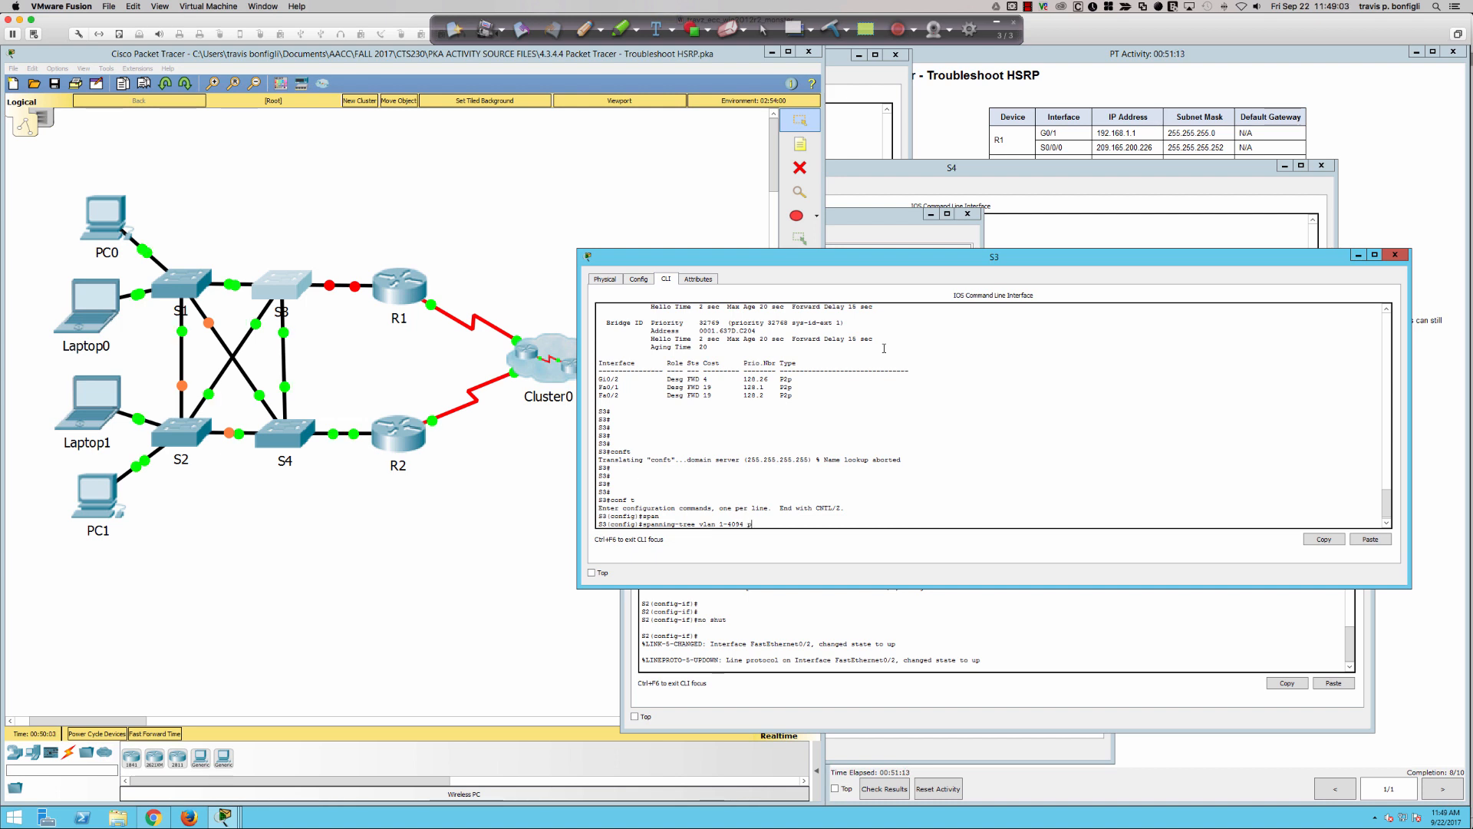
pyautogui.write('ri')
pyautogui.press('Tab')
pyautogui.write('0')
pyautogui.press('Return')
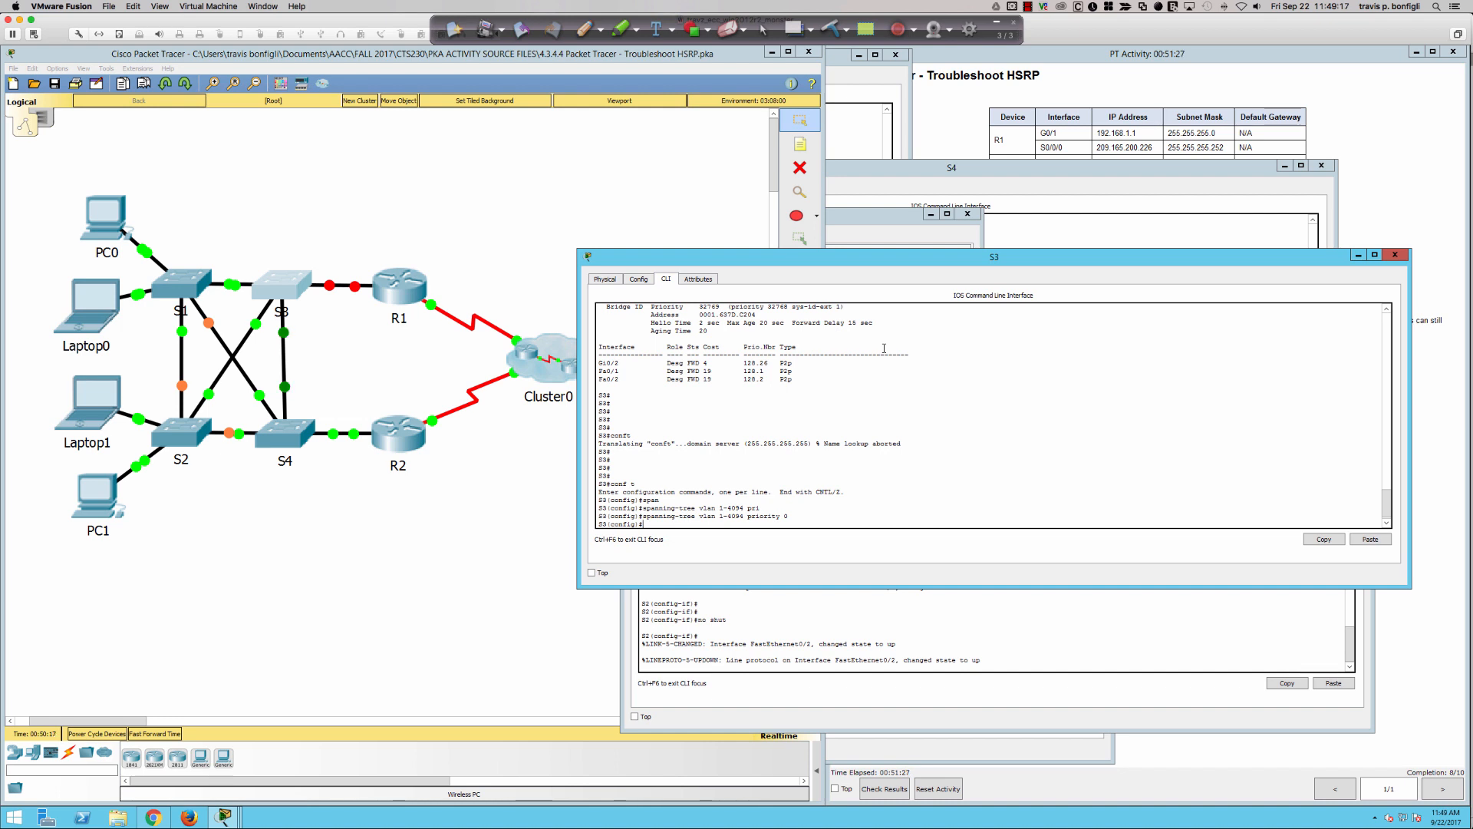
# - Open S4's command line and exit interface configuration mode to global configuration
pyautogui.click(810, 600)
pyautogui.click(295, 447)
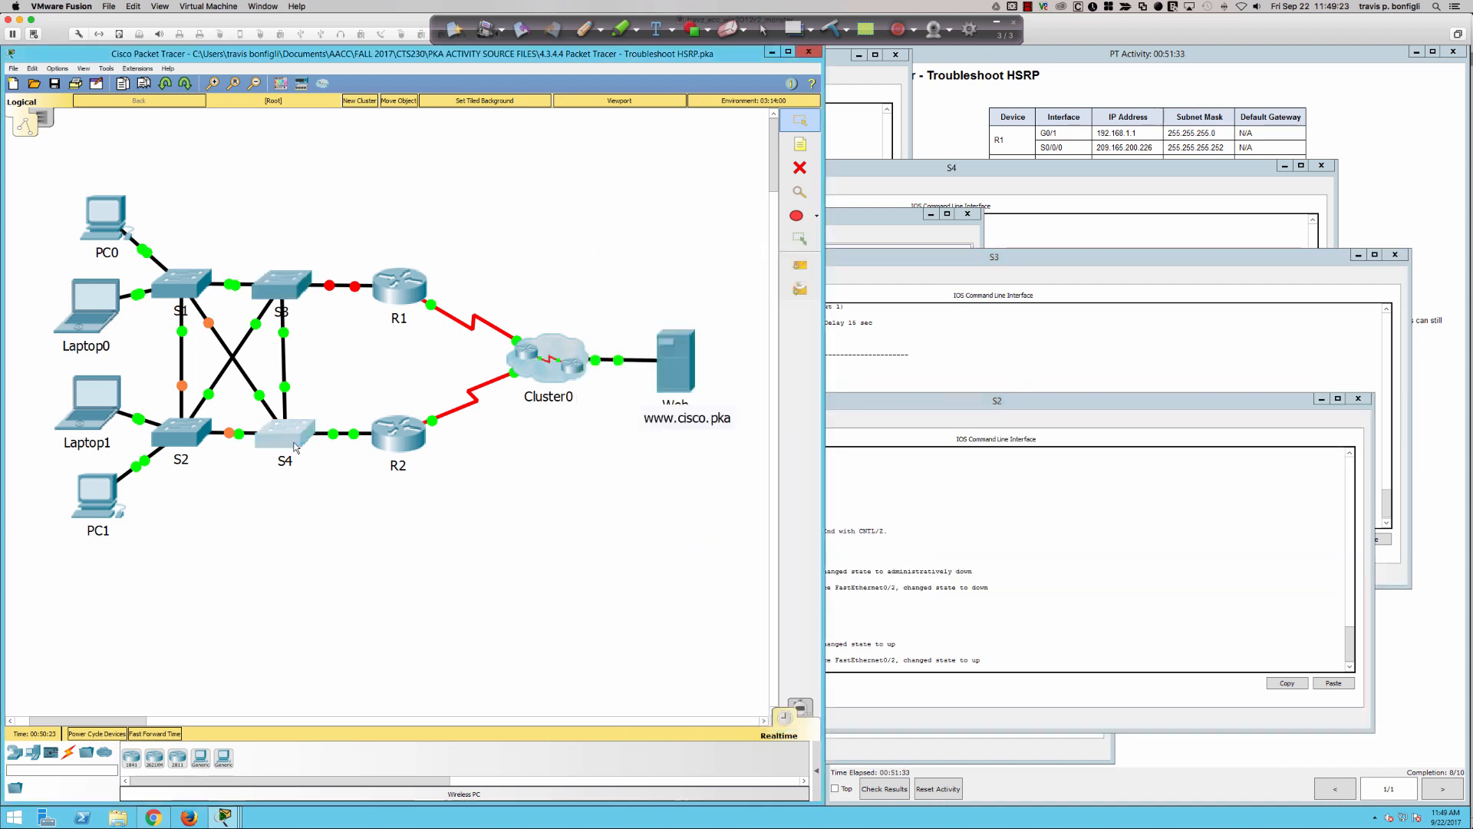
pyautogui.click(884, 325)
pyautogui.press('Return')
pyautogui.press('Return')
pyautogui.press('Return')
pyautogui.press('Return')
pyautogui.write('e')
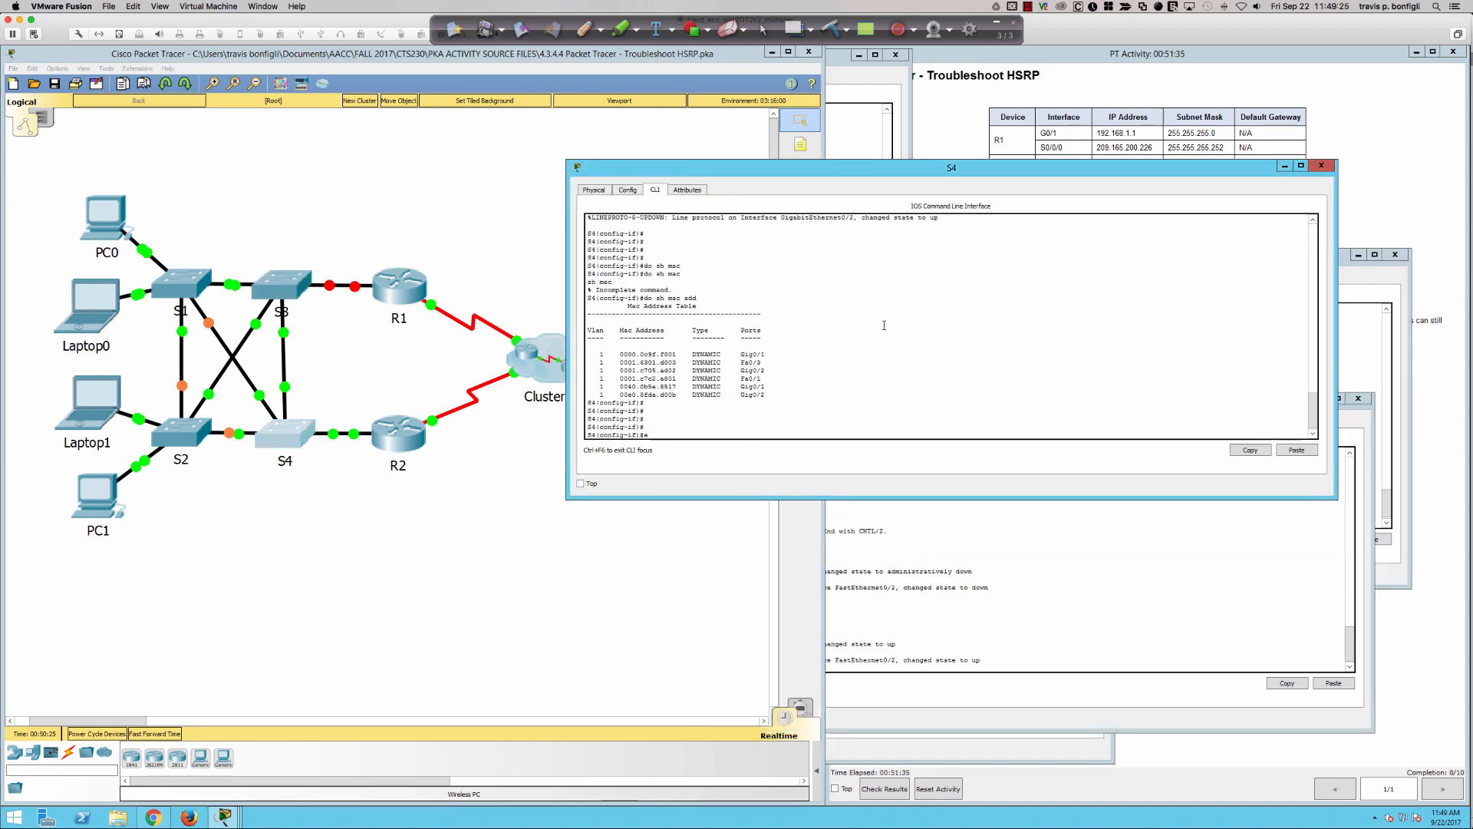
pyautogui.write('xit')
pyautogui.press('Return')
# - Set S4's spanning-tree priority to 4096 for VLANs 1-4094
pyautogui.write('span')
pyautogui.press('Tab')
pyautogui.write('vl')
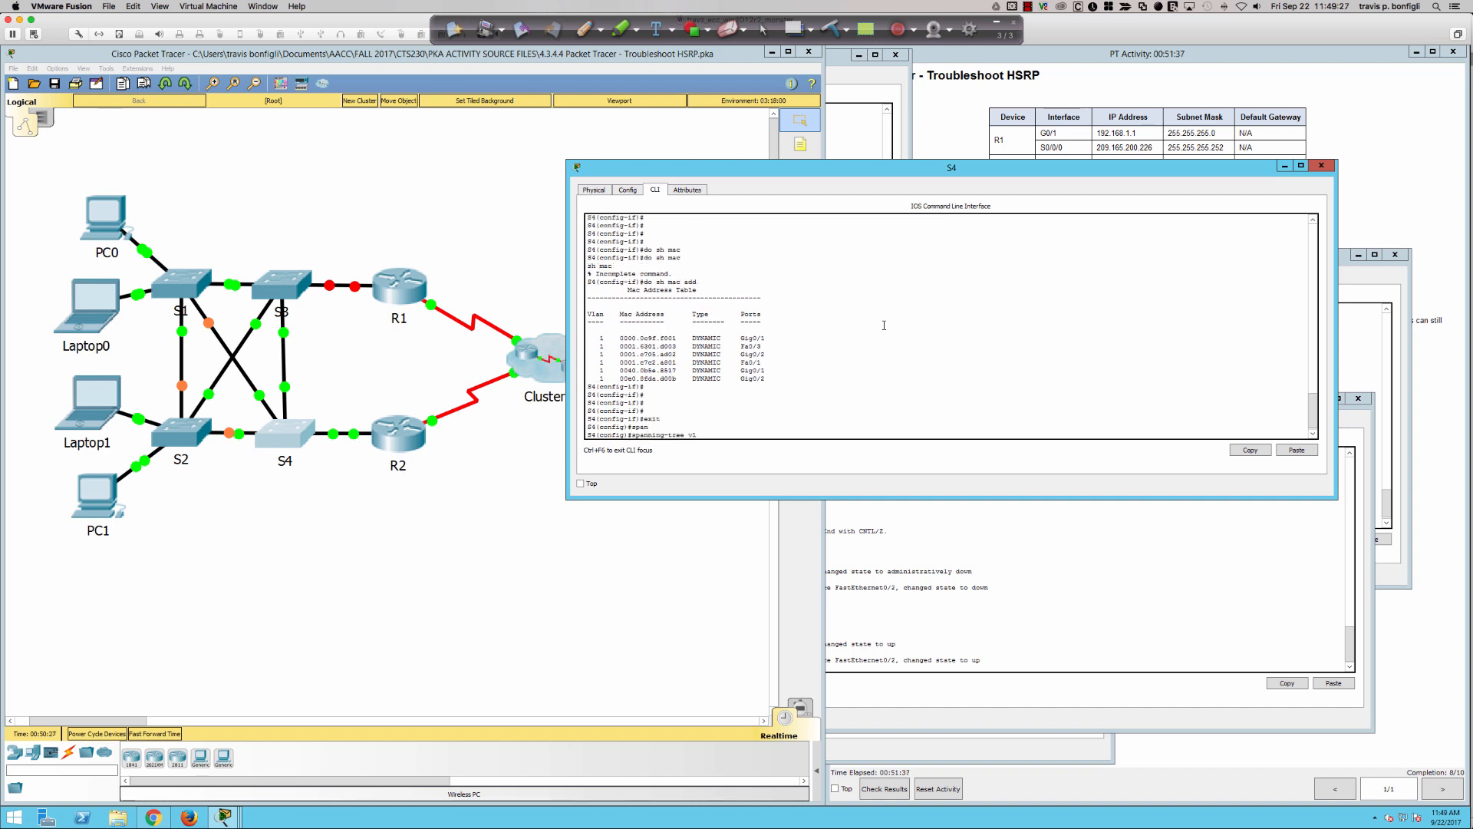
pyautogui.write('an 1-4094 pri')
pyautogui.press('Tab')
pyautogui.write('4')
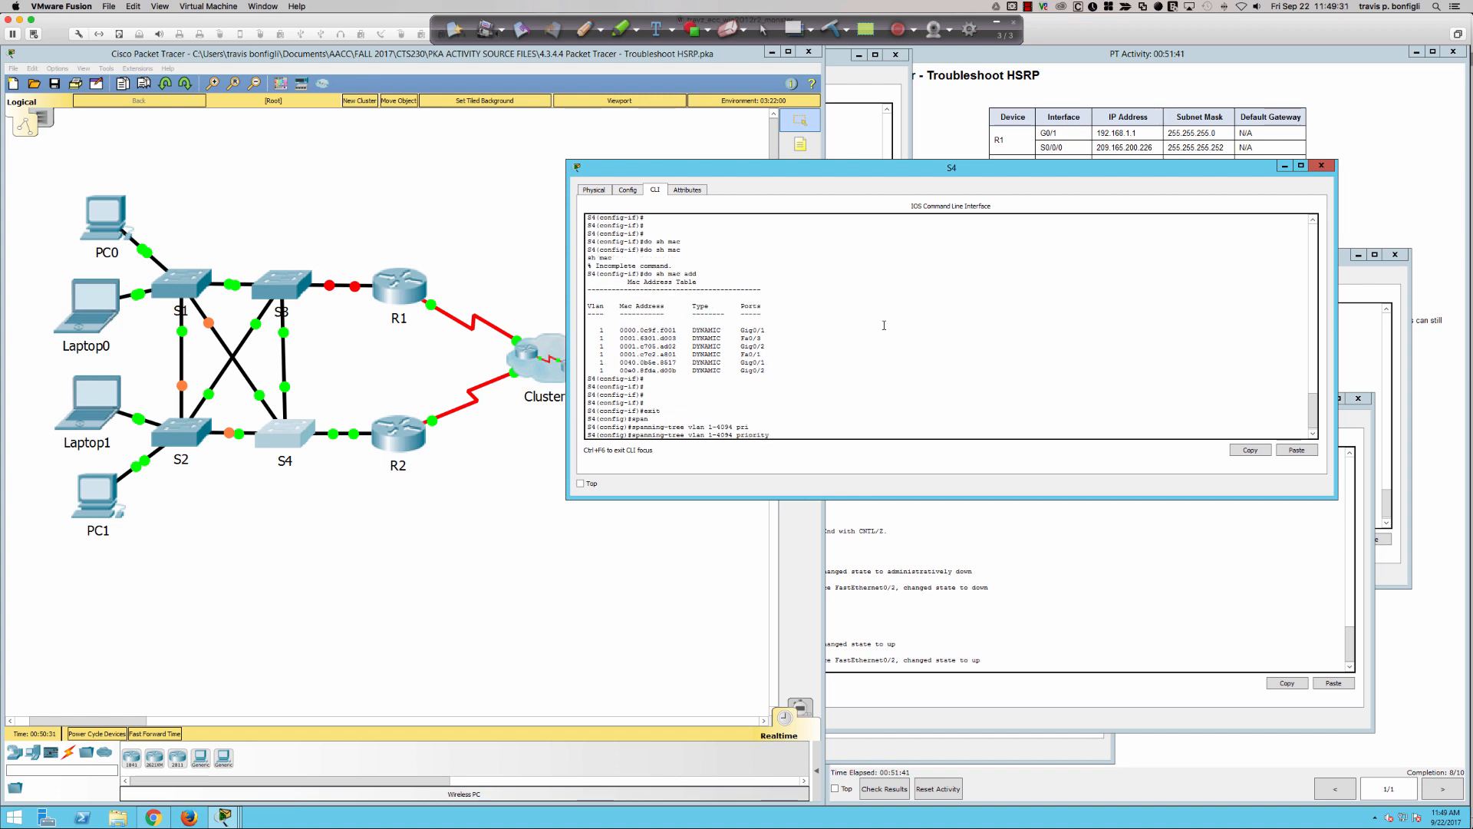
pyautogui.write('096')
pyautogui.press('Return')
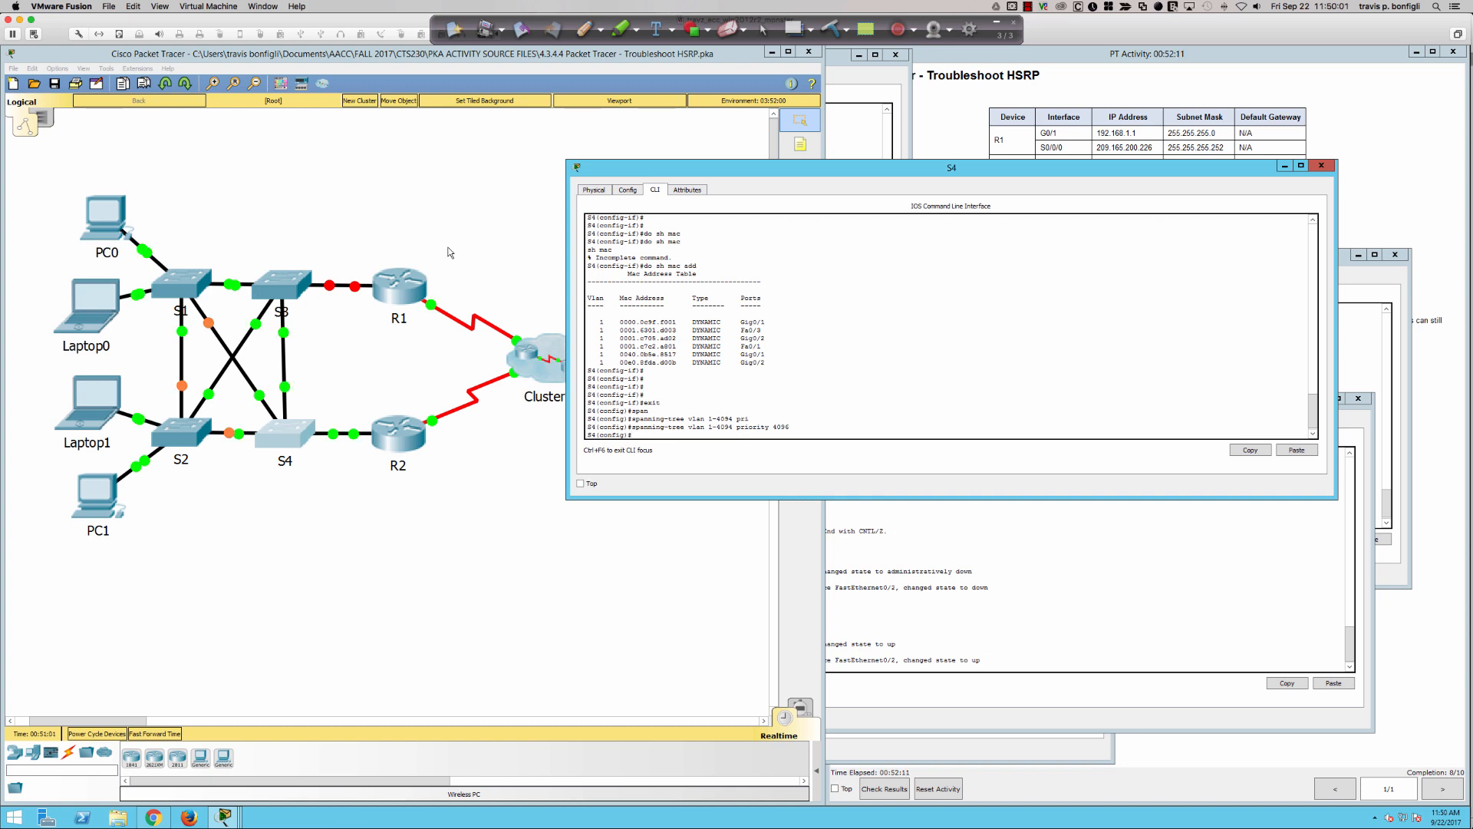
# - Review the topology and highlight the spanning-tree priority command entered on S4
pyautogui.click(481, 252)
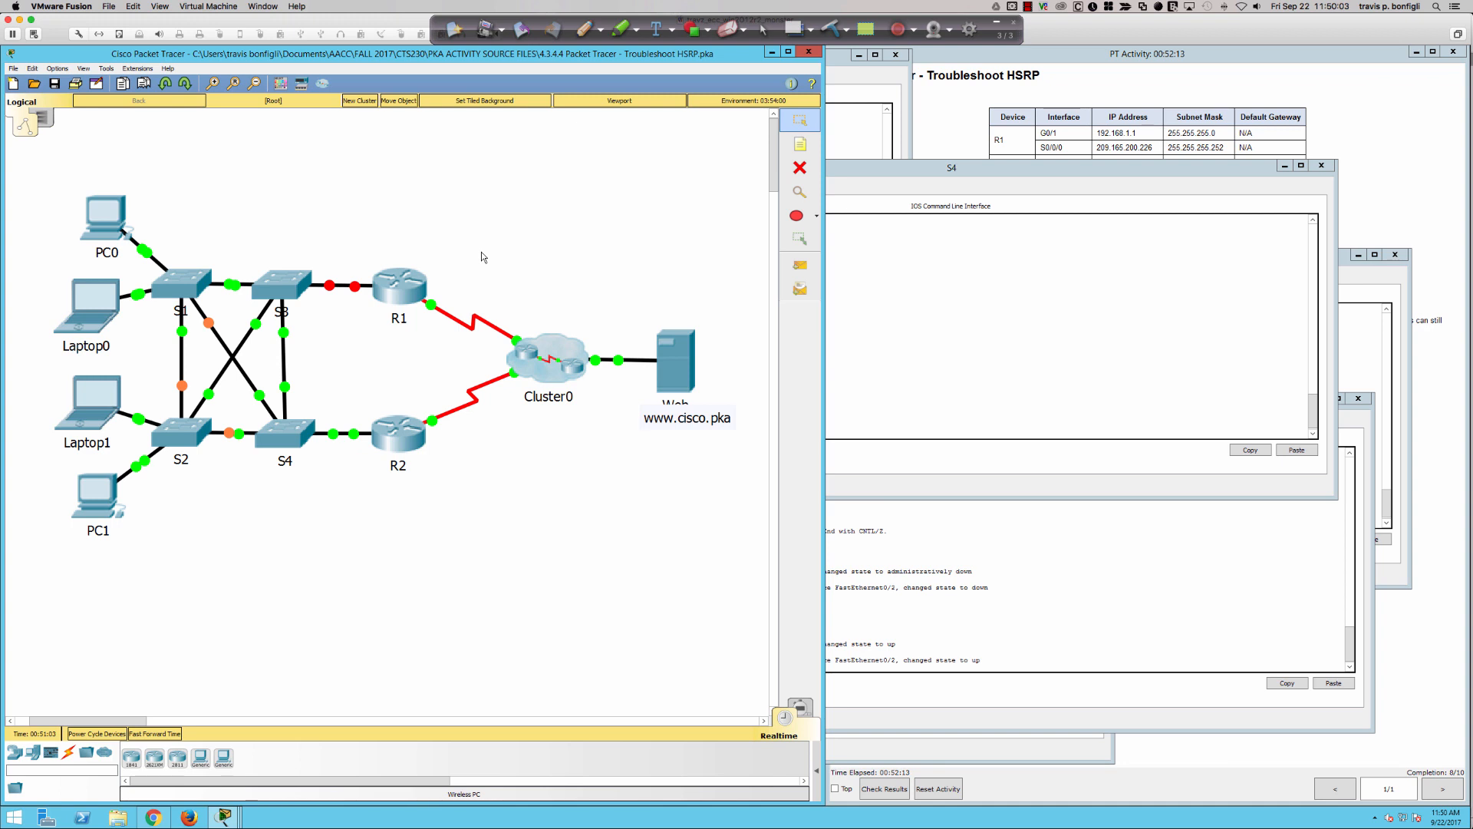
pyautogui.click(885, 363)
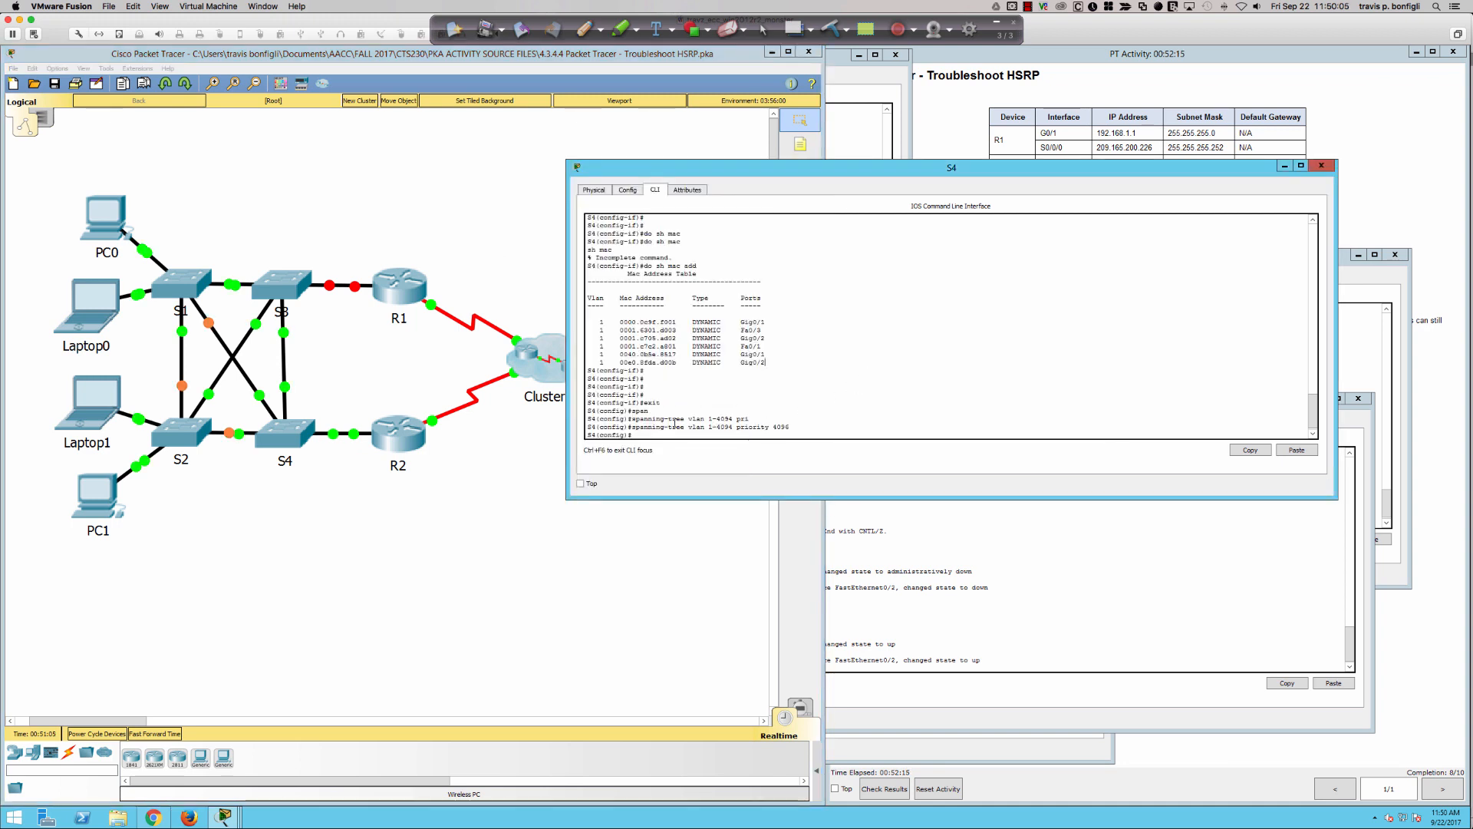
pyautogui.moveTo(751, 418); pyautogui.dragTo(811, 426)
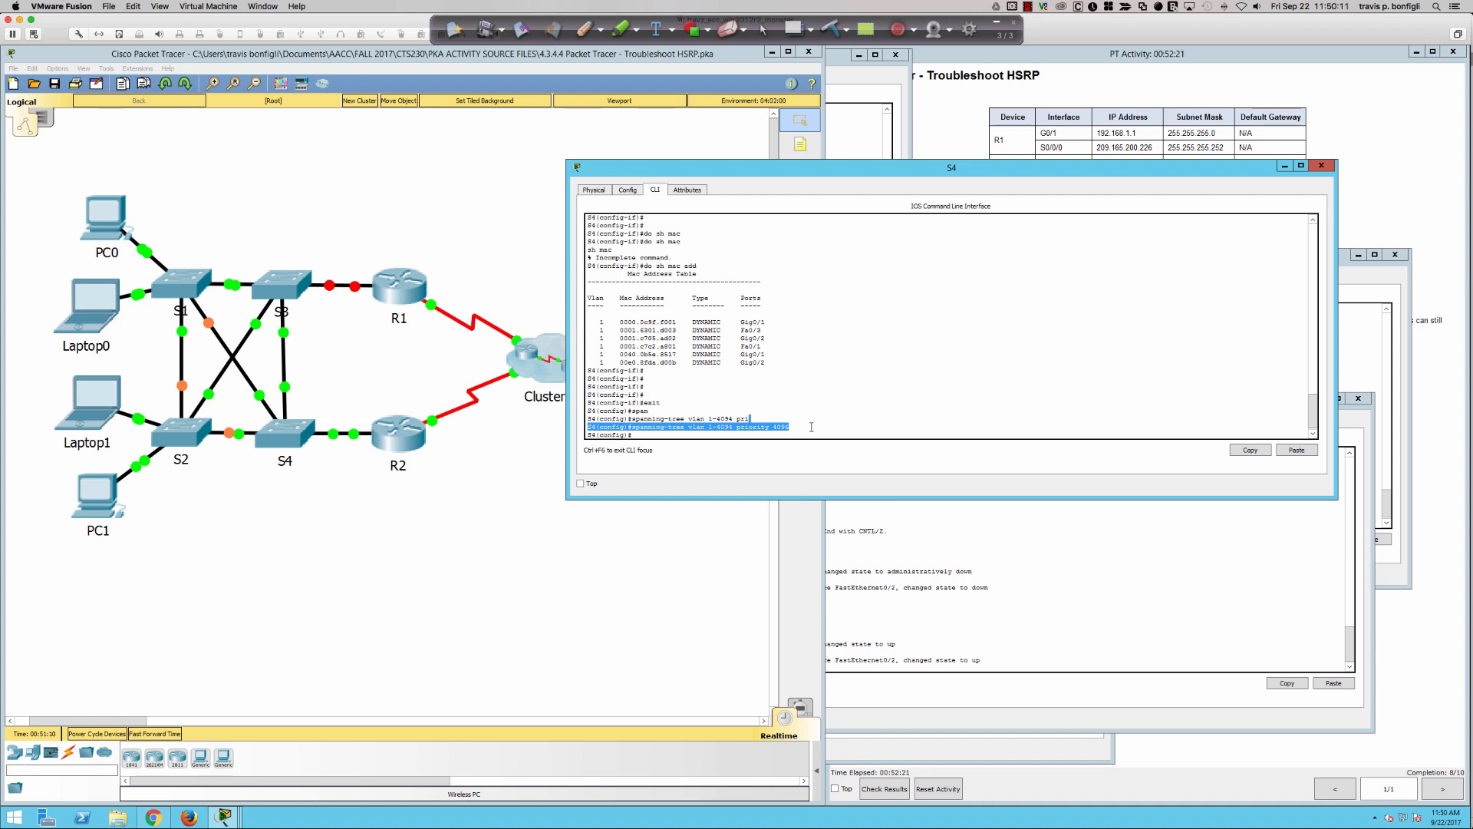
pyautogui.click(437, 227)
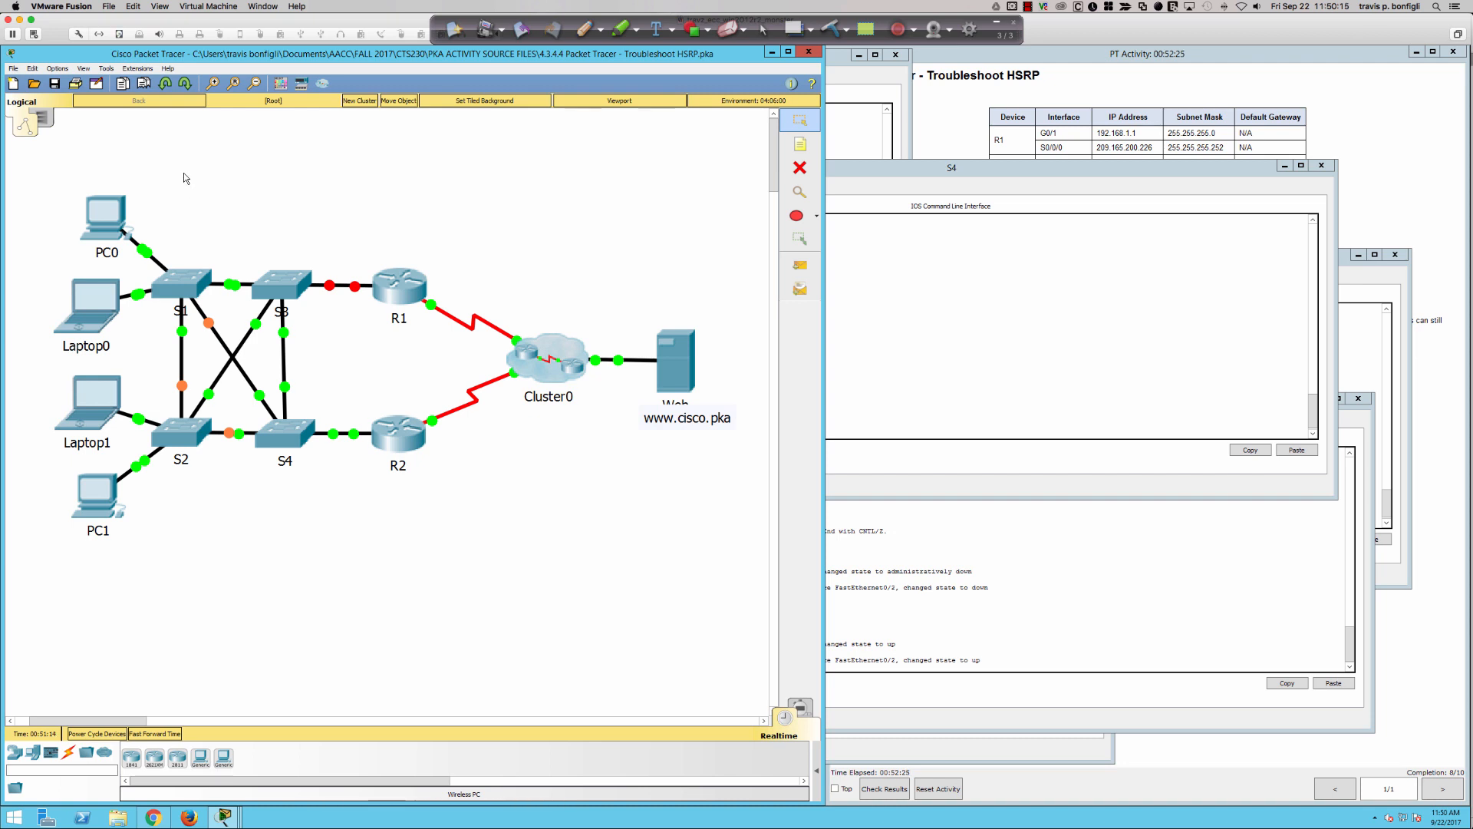
# - In red ink, circle the hosts and S3, and label the ports on the switch links to S3, with "RP" at S2 and S4
pyautogui.click(584, 29)
pyautogui.moveTo(90, 185)
pyautogui.mouseDown()
pyautogui.moveTo(50, 310)
pyautogui.moveTo(131, 553)
pyautogui.moveTo(96, 209)
pyautogui.moveTo(126, 261)
pyautogui.moveTo(269, 220)
pyautogui.moveTo(308, 320)
pyautogui.moveTo(286, 255)
pyautogui.mouseUp()
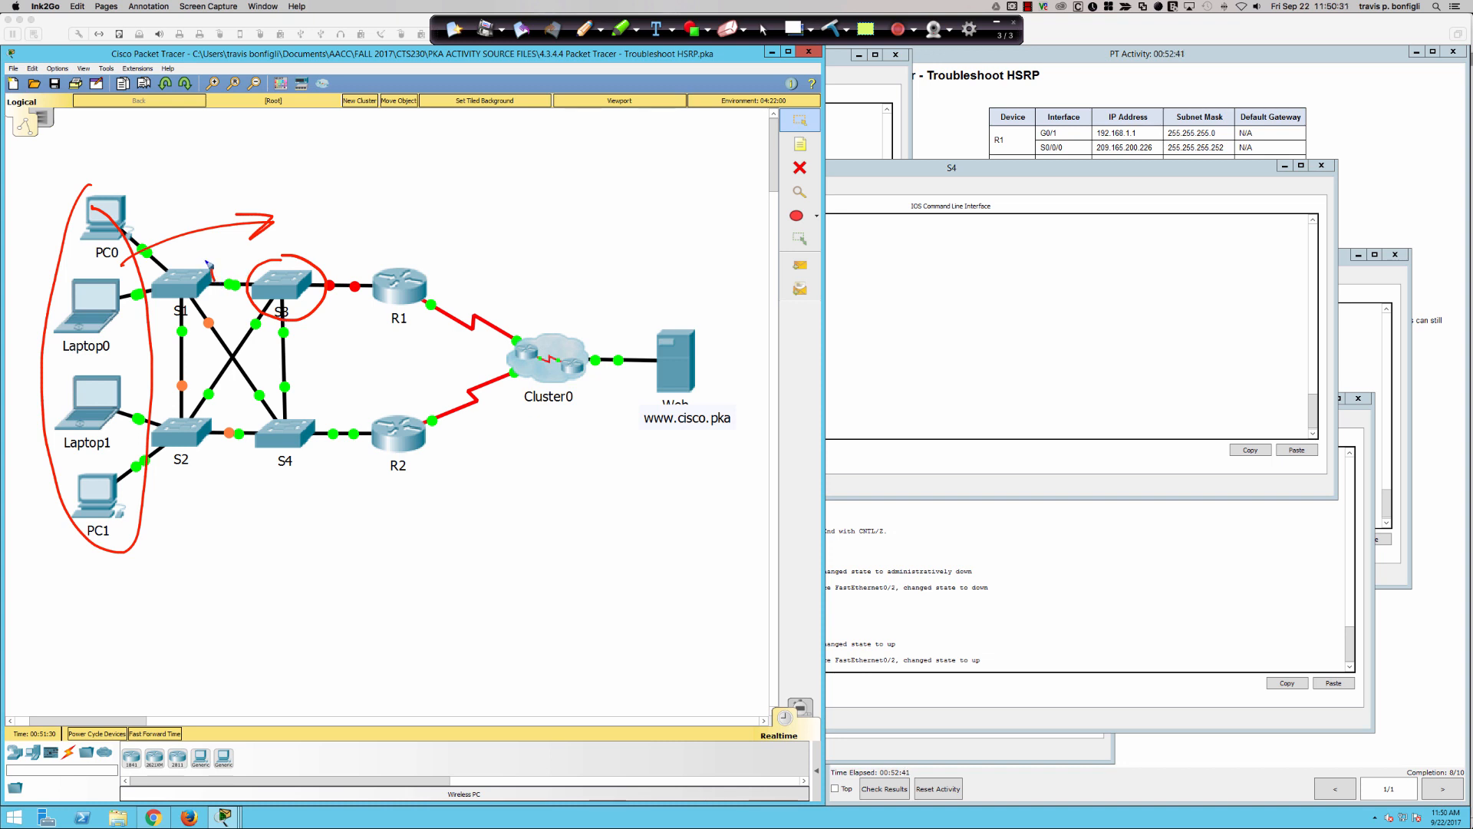
pyautogui.moveTo(209, 265)
pyautogui.mouseDown()
pyautogui.moveTo(214, 288)
pyautogui.moveTo(224, 276)
pyautogui.mouseUp()
pyautogui.moveTo(219, 256); pyautogui.dragTo(221, 266)
pyautogui.moveTo(203, 393)
pyautogui.mouseDown()
pyautogui.moveTo(205, 407)
pyautogui.moveTo(297, 420)
pyautogui.moveTo(311, 400)
pyautogui.mouseUp()
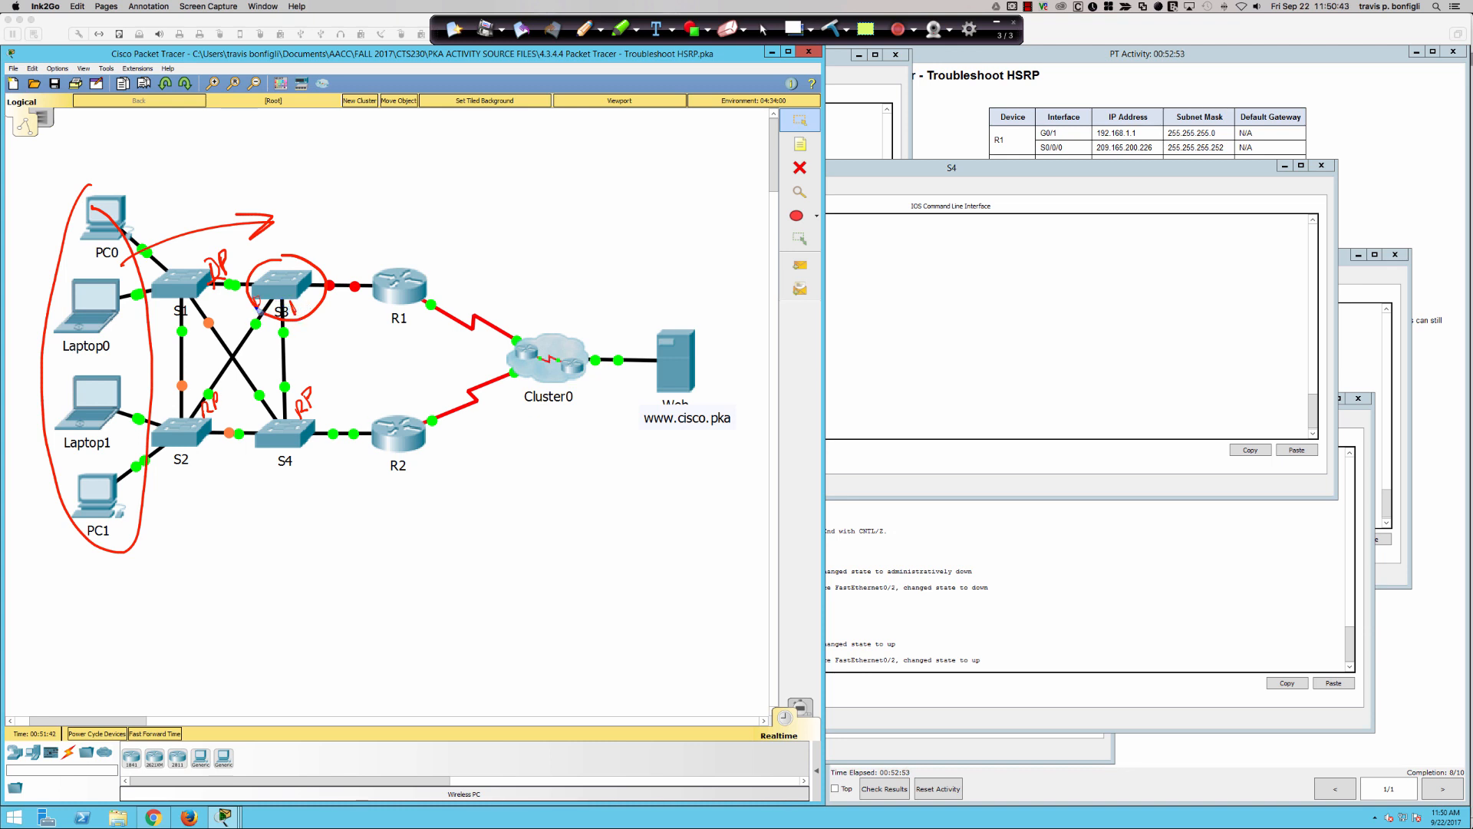
pyautogui.moveTo(247, 267); pyautogui.dragTo(256, 283)
# - Trace the red traffic paths from S2 and S1 through S3 and S4 toward R2, and clear the annotations
pyautogui.moveTo(172, 443)
pyautogui.mouseDown()
pyautogui.moveTo(270, 295)
pyautogui.moveTo(350, 397)
pyautogui.moveTo(329, 388)
pyautogui.mouseUp()
pyautogui.moveTo(170, 280)
pyautogui.mouseDown()
pyautogui.moveTo(276, 272)
pyautogui.moveTo(293, 391)
pyautogui.moveTo(362, 422)
pyautogui.moveTo(346, 405)
pyautogui.mouseUp()
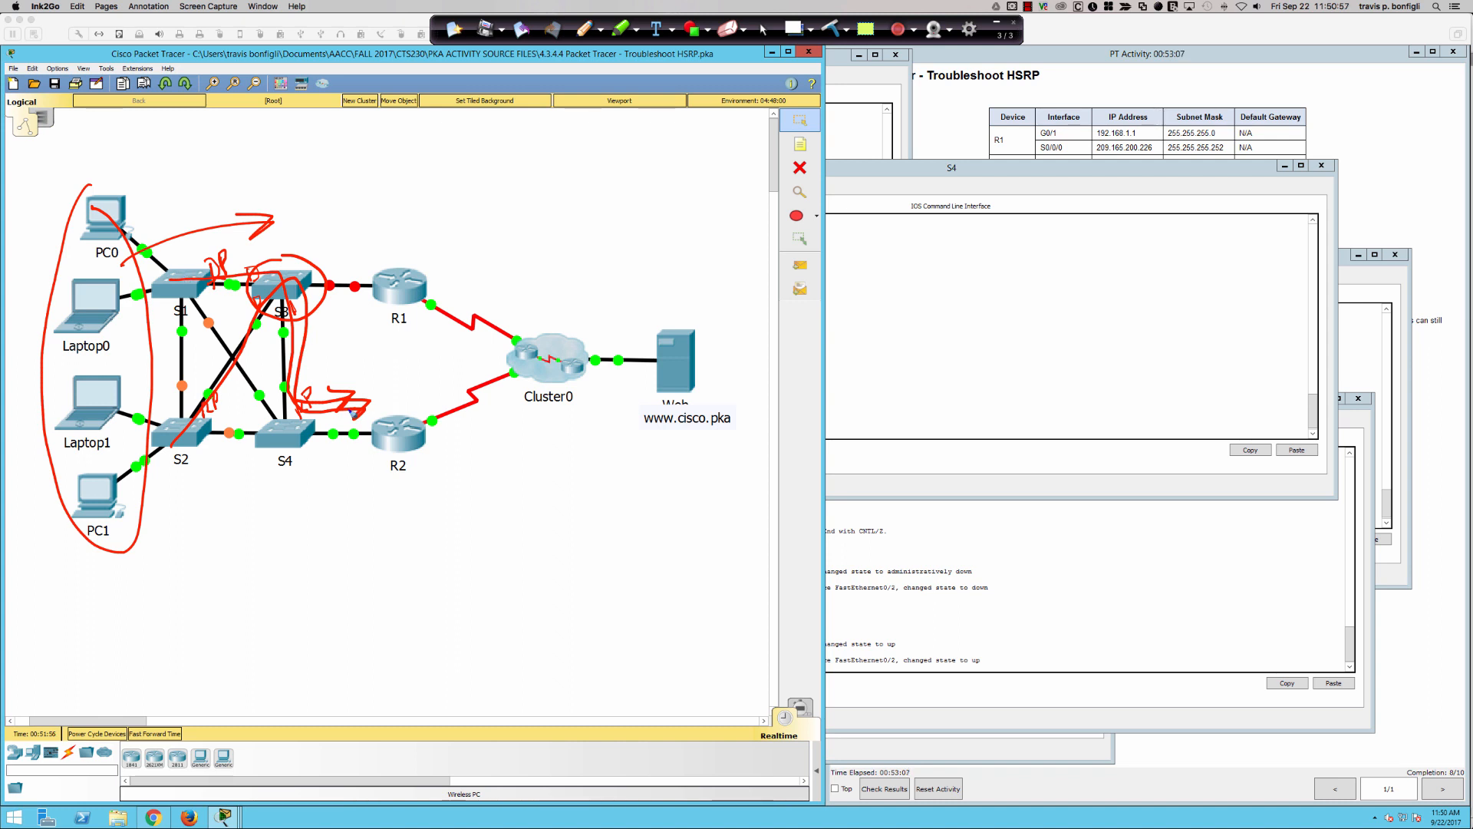
pyautogui.moveTo(278, 442); pyautogui.dragTo(362, 431)
pyautogui.click(830, 30)
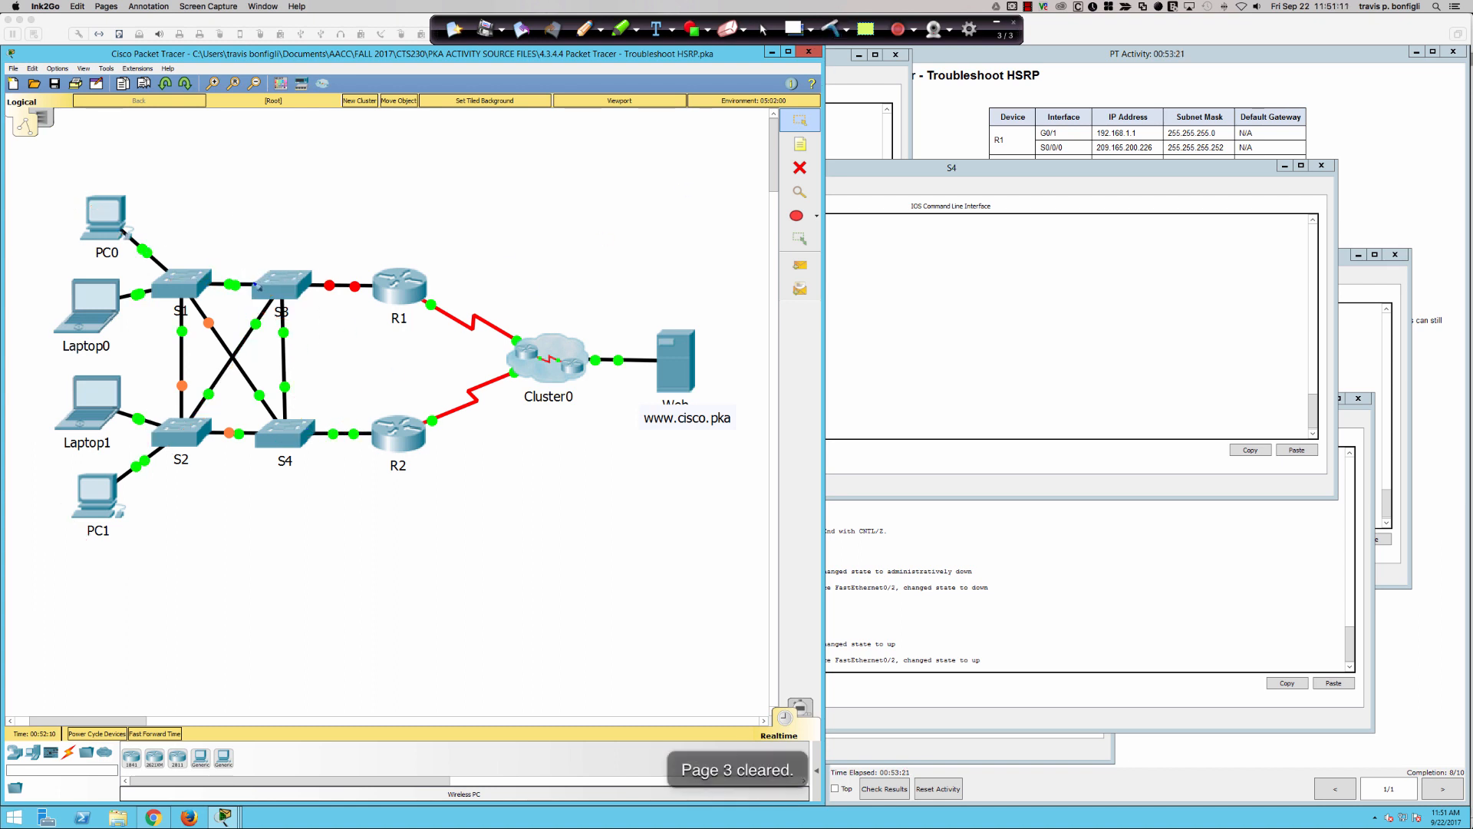
# - In red ink, circle and cross out S3, label S4's switch-facing ports "DP", and mark "RP" at S1 and S2
pyautogui.moveTo(246, 269)
pyautogui.mouseDown()
pyautogui.moveTo(252, 328)
pyautogui.moveTo(299, 343)
pyautogui.mouseUp()
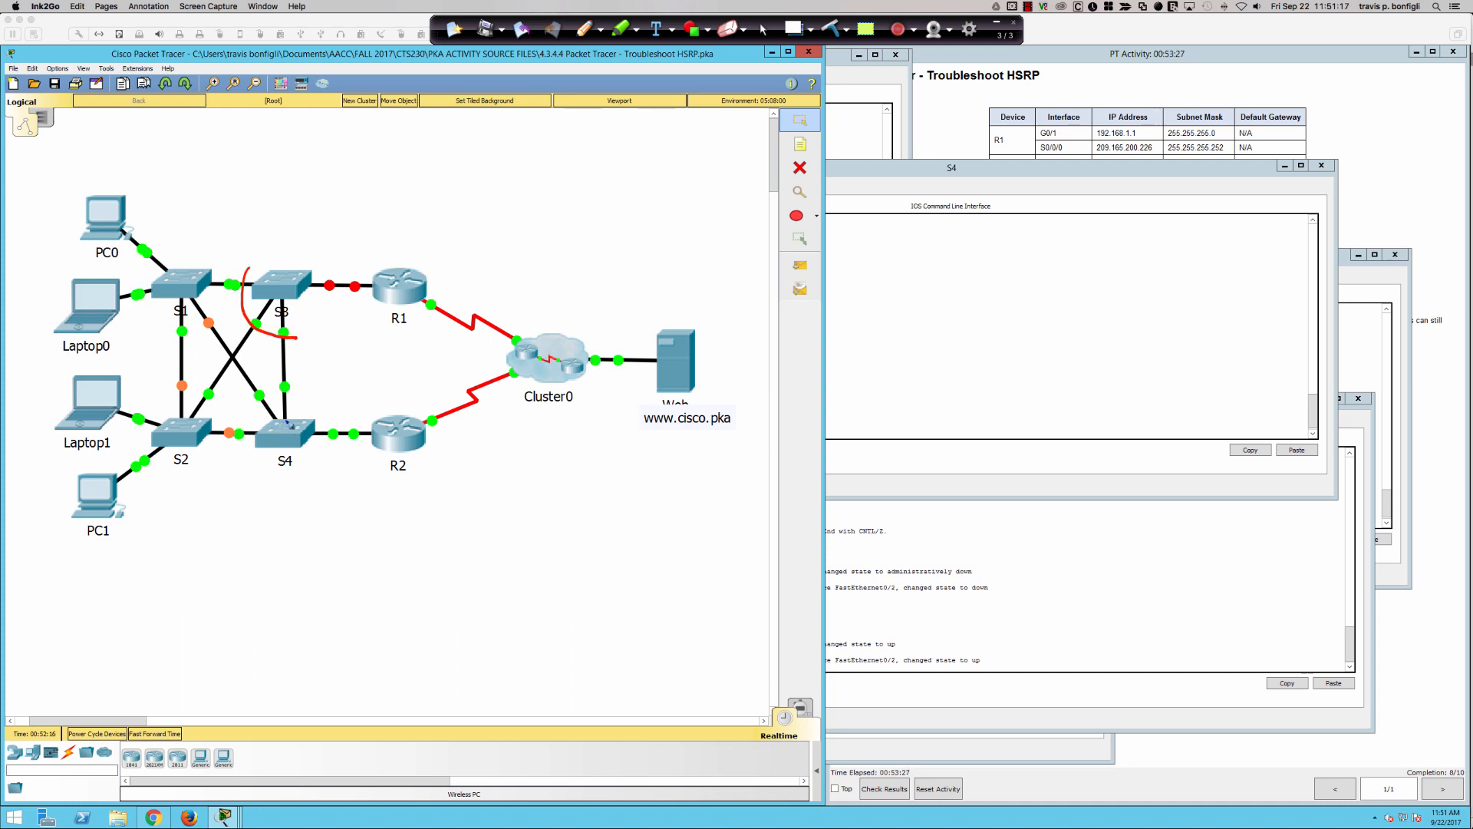
pyautogui.moveTo(295, 419); pyautogui.dragTo(295, 420)
pyautogui.moveTo(290, 406)
pyautogui.mouseDown()
pyautogui.moveTo(306, 413)
pyautogui.moveTo(261, 411)
pyautogui.moveTo(239, 458)
pyautogui.moveTo(251, 447)
pyautogui.moveTo(211, 436)
pyautogui.moveTo(227, 433)
pyautogui.mouseUp()
pyautogui.moveTo(199, 287); pyautogui.dragTo(298, 311)
pyautogui.moveTo(288, 260); pyautogui.dragTo(258, 311)
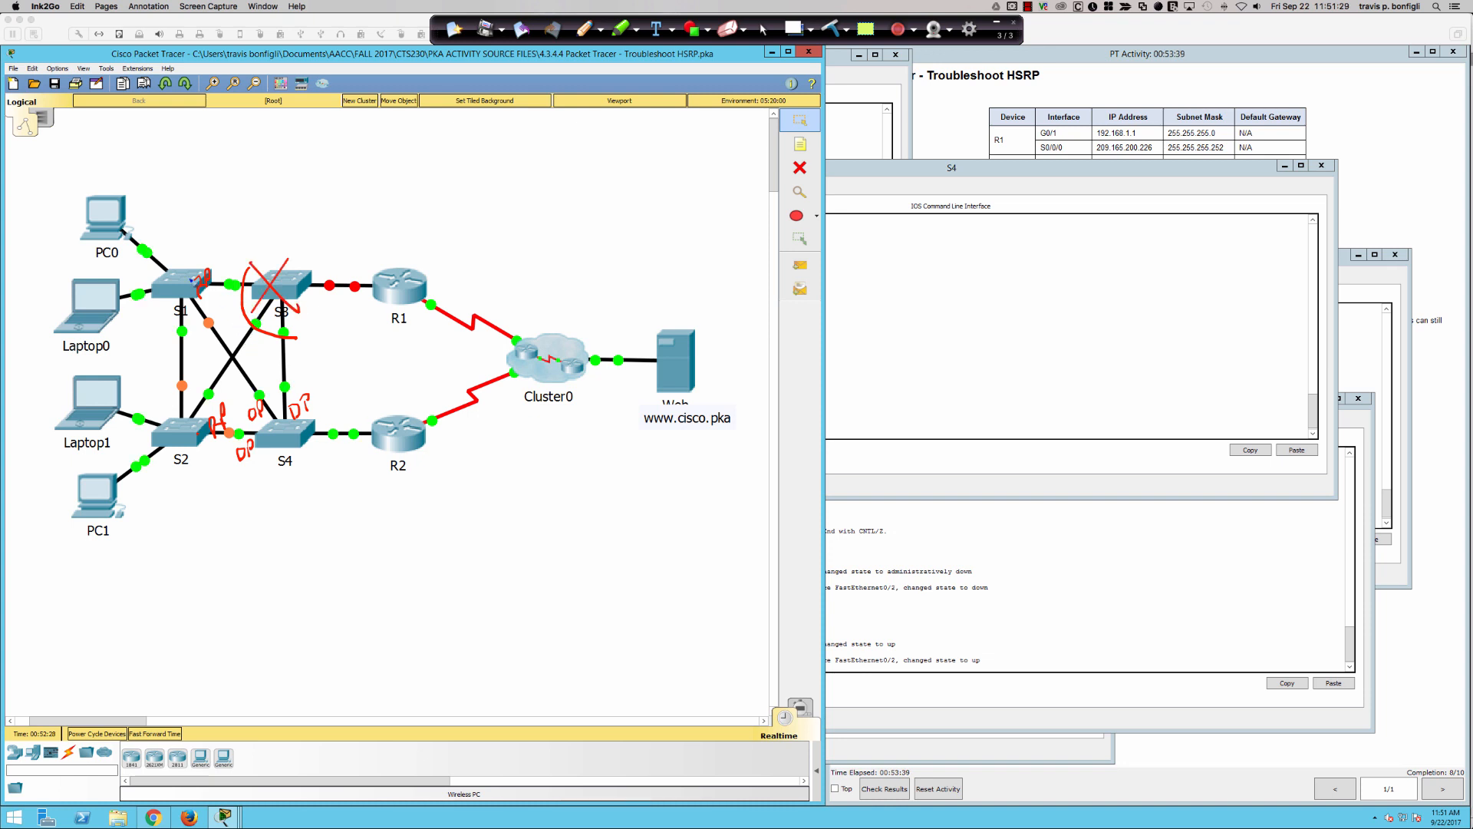
# - Circle both host groups, trace their paths through S4 to R2, and draw a wavy dividing line between the switches and routers
pyautogui.moveTo(115, 184)
pyautogui.mouseDown()
pyautogui.moveTo(142, 264)
pyautogui.moveTo(165, 265)
pyautogui.moveTo(242, 383)
pyautogui.moveTo(299, 424)
pyautogui.moveTo(366, 423)
pyautogui.moveTo(330, 411)
pyautogui.mouseUp()
pyautogui.moveTo(94, 376)
pyautogui.mouseDown()
pyautogui.moveTo(135, 446)
pyautogui.moveTo(386, 428)
pyautogui.moveTo(359, 436)
pyautogui.mouseUp()
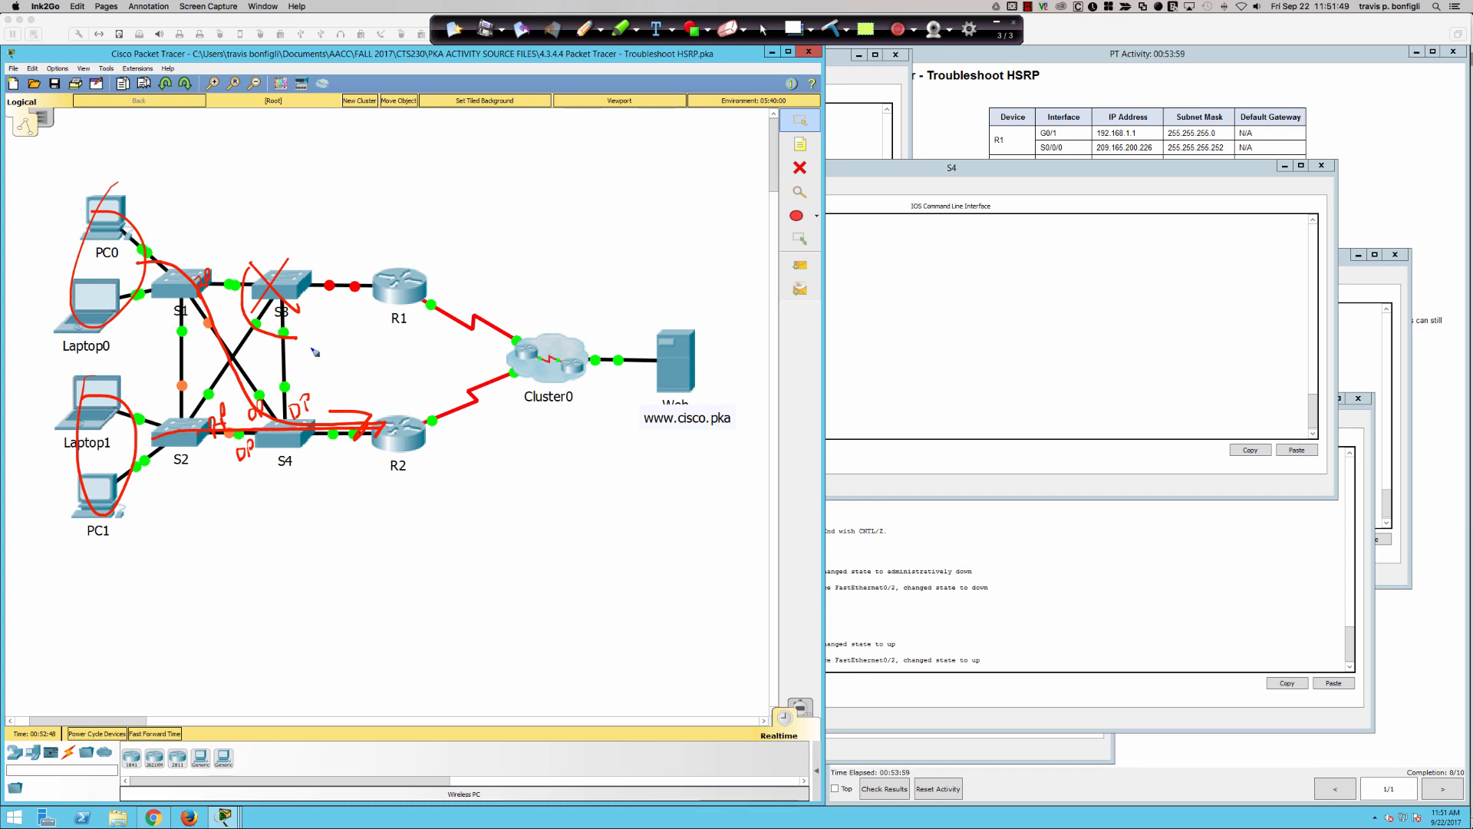
pyautogui.moveTo(351, 153); pyautogui.dragTo(339, 529)
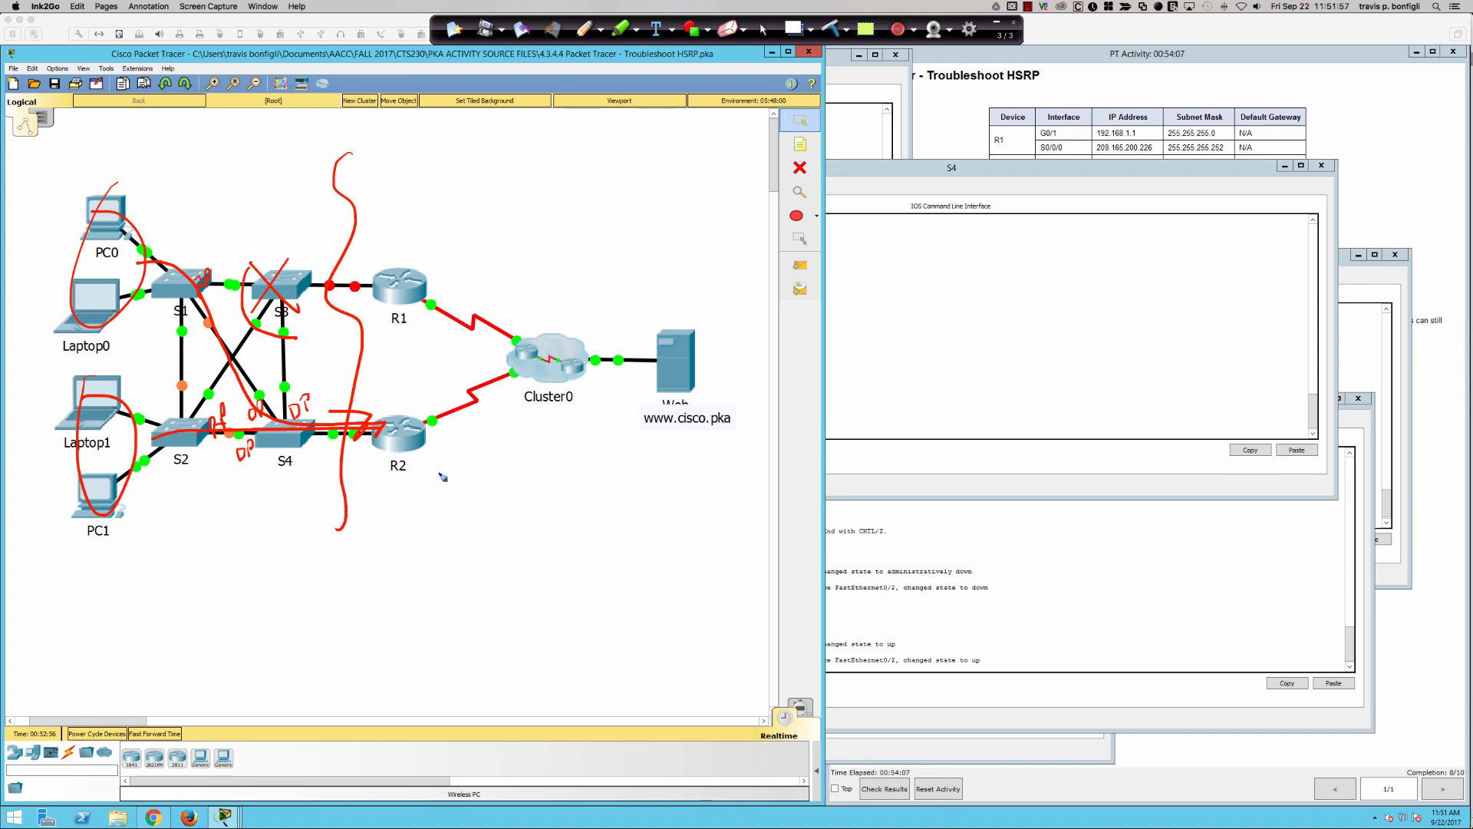
# - Circle and cross out the S3-R1 link, write "MAC" by S4 and circle the switch, and clear the annotations
pyautogui.moveTo(415, 458); pyautogui.dragTo(424, 471)
pyautogui.moveTo(355, 265)
pyautogui.mouseDown()
pyautogui.moveTo(336, 298)
pyautogui.moveTo(329, 273)
pyautogui.moveTo(359, 255)
pyautogui.mouseUp()
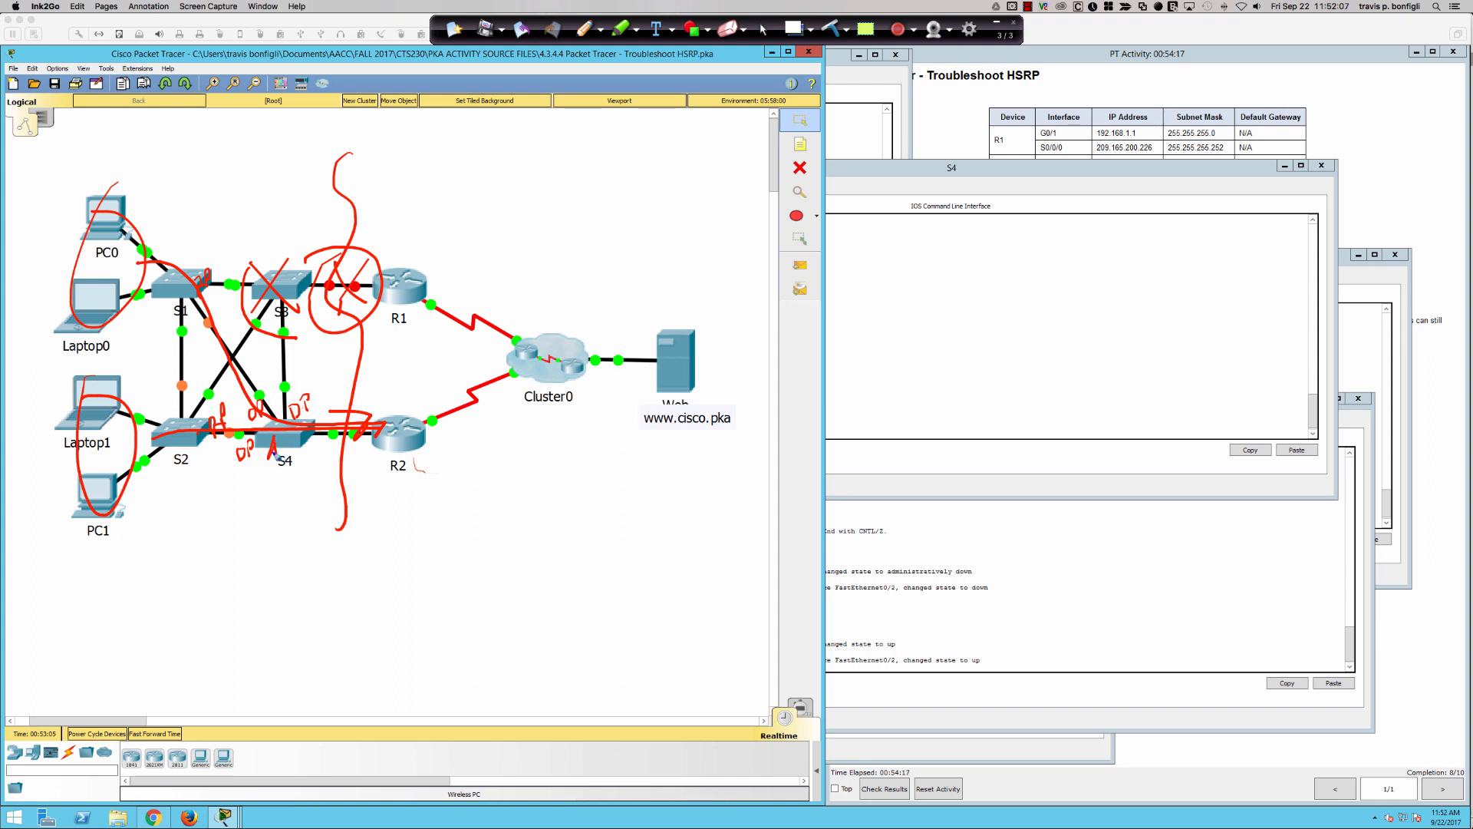
pyautogui.moveTo(274, 455)
pyautogui.mouseDown()
pyautogui.moveTo(313, 443)
pyautogui.moveTo(285, 472)
pyautogui.moveTo(322, 482)
pyautogui.mouseUp()
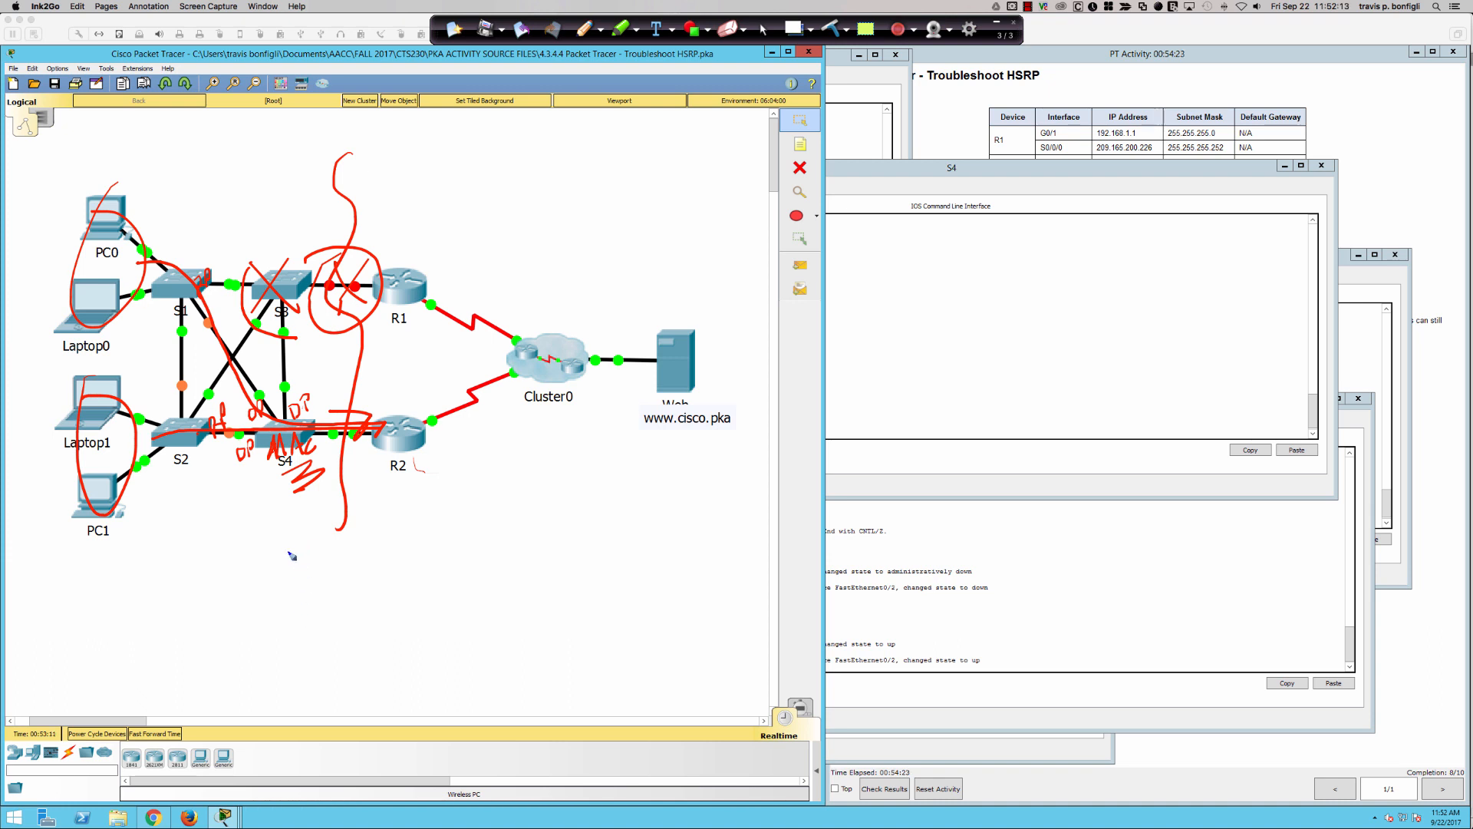
pyautogui.moveTo(283, 420)
pyautogui.mouseDown()
pyautogui.moveTo(311, 453)
pyautogui.moveTo(257, 464)
pyautogui.mouseUp()
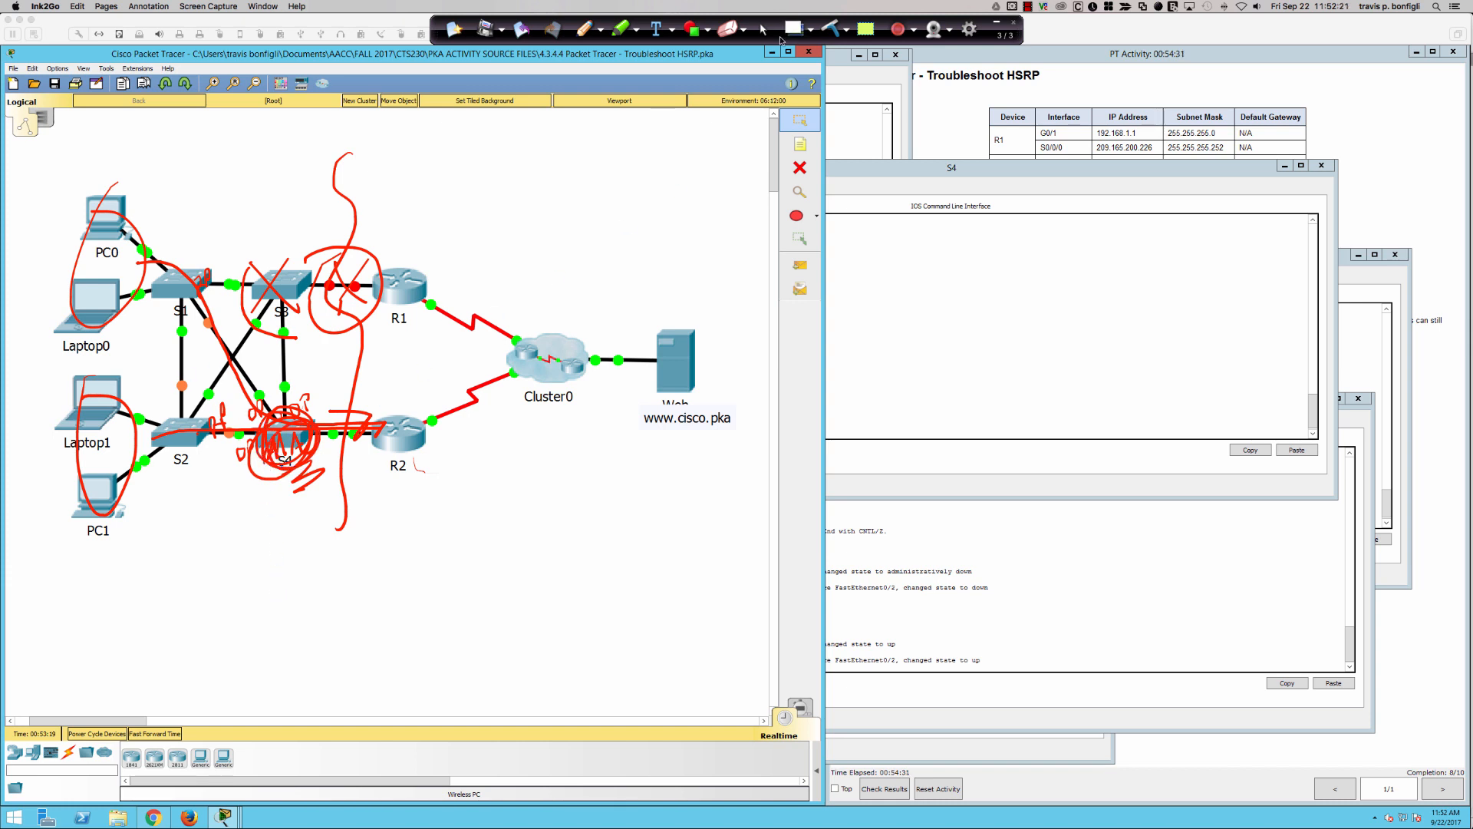
pyautogui.click(763, 31)
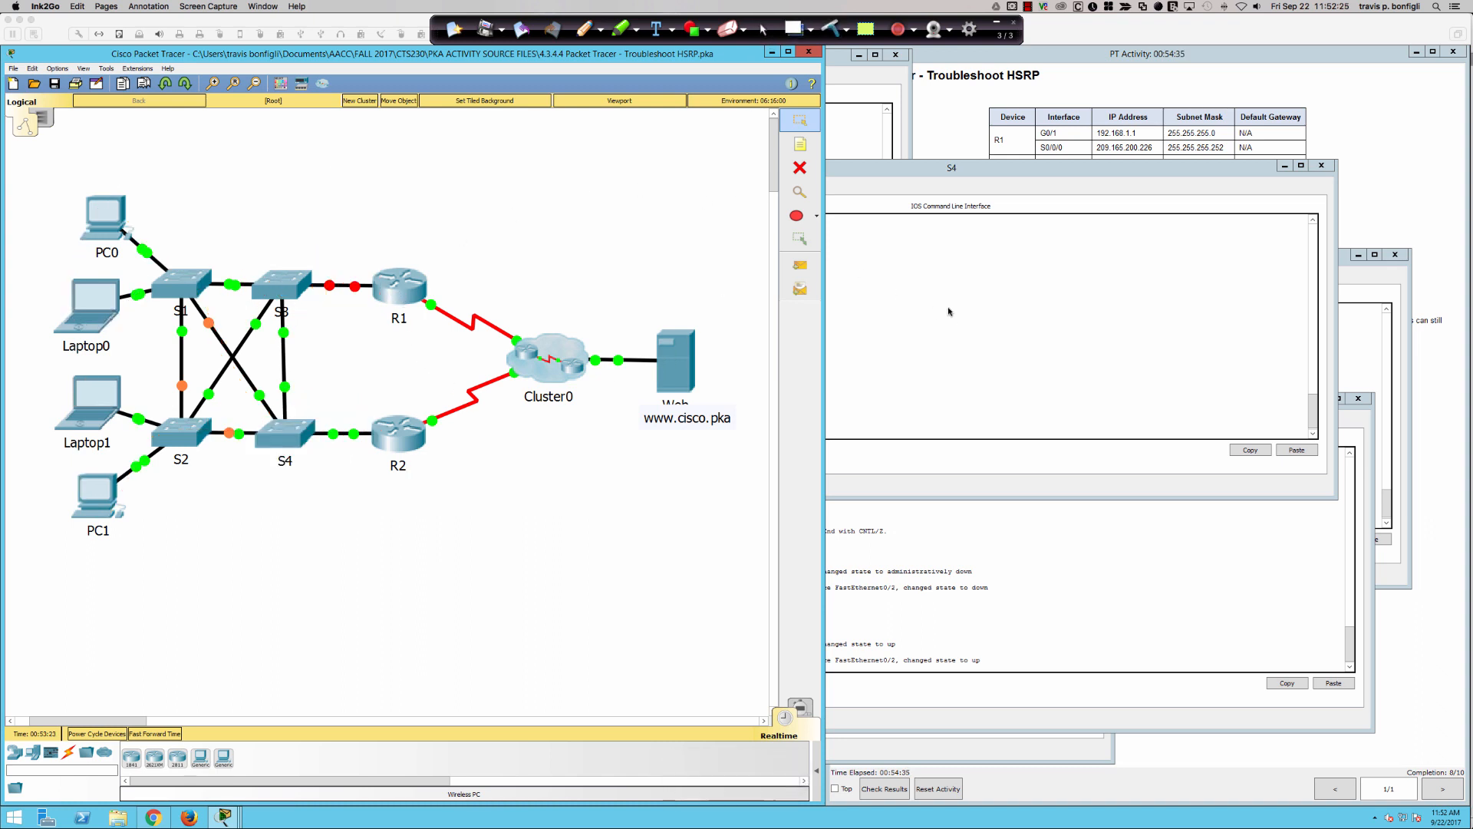
# - Open R1's command line and enter global configuration mode
pyautogui.click(398, 293)
pyautogui.click(398, 293)
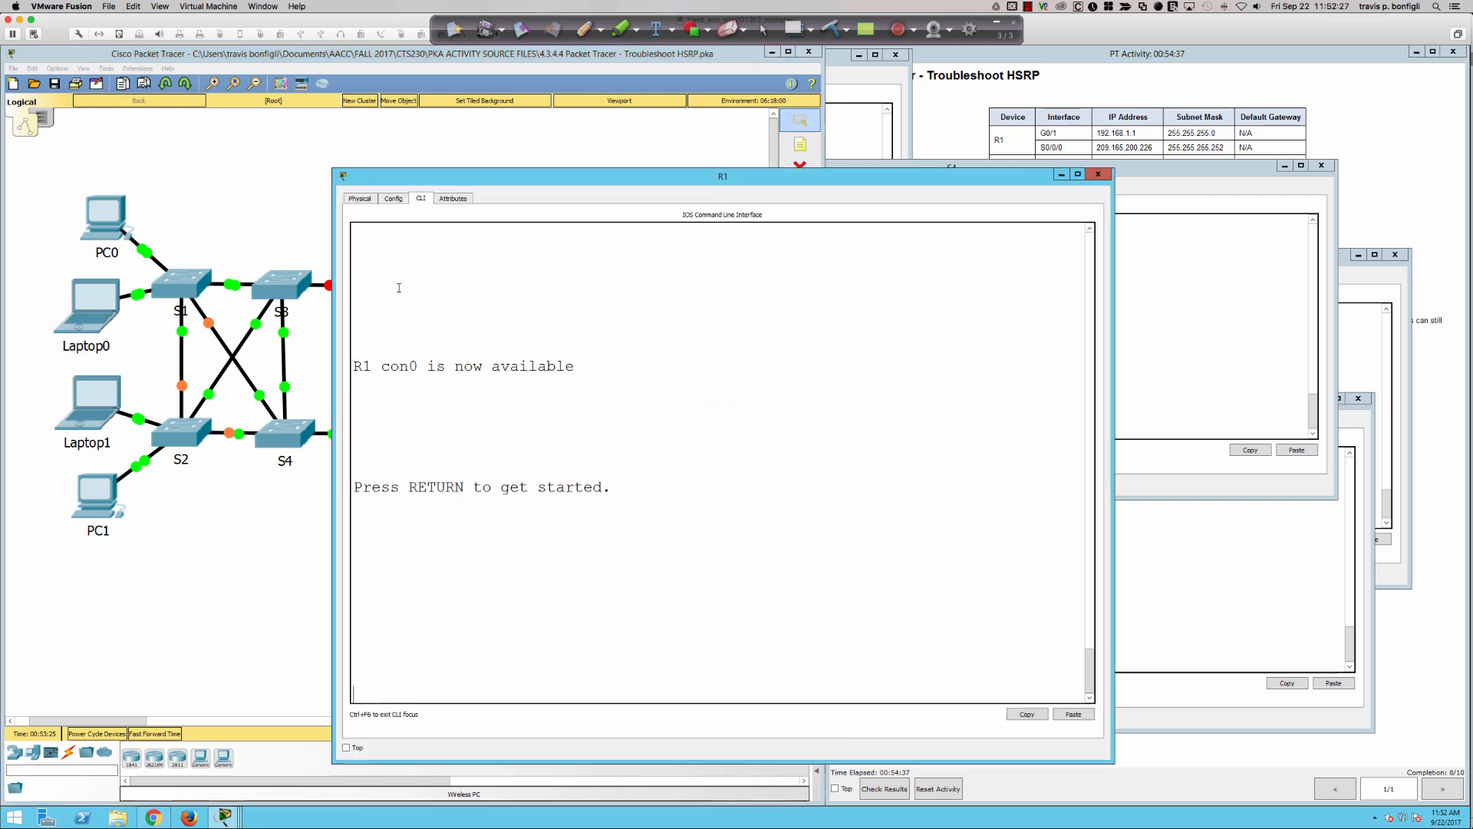
pyautogui.press('Return')
pyautogui.press('Return')
pyautogui.press('Return')
pyautogui.press('Return')
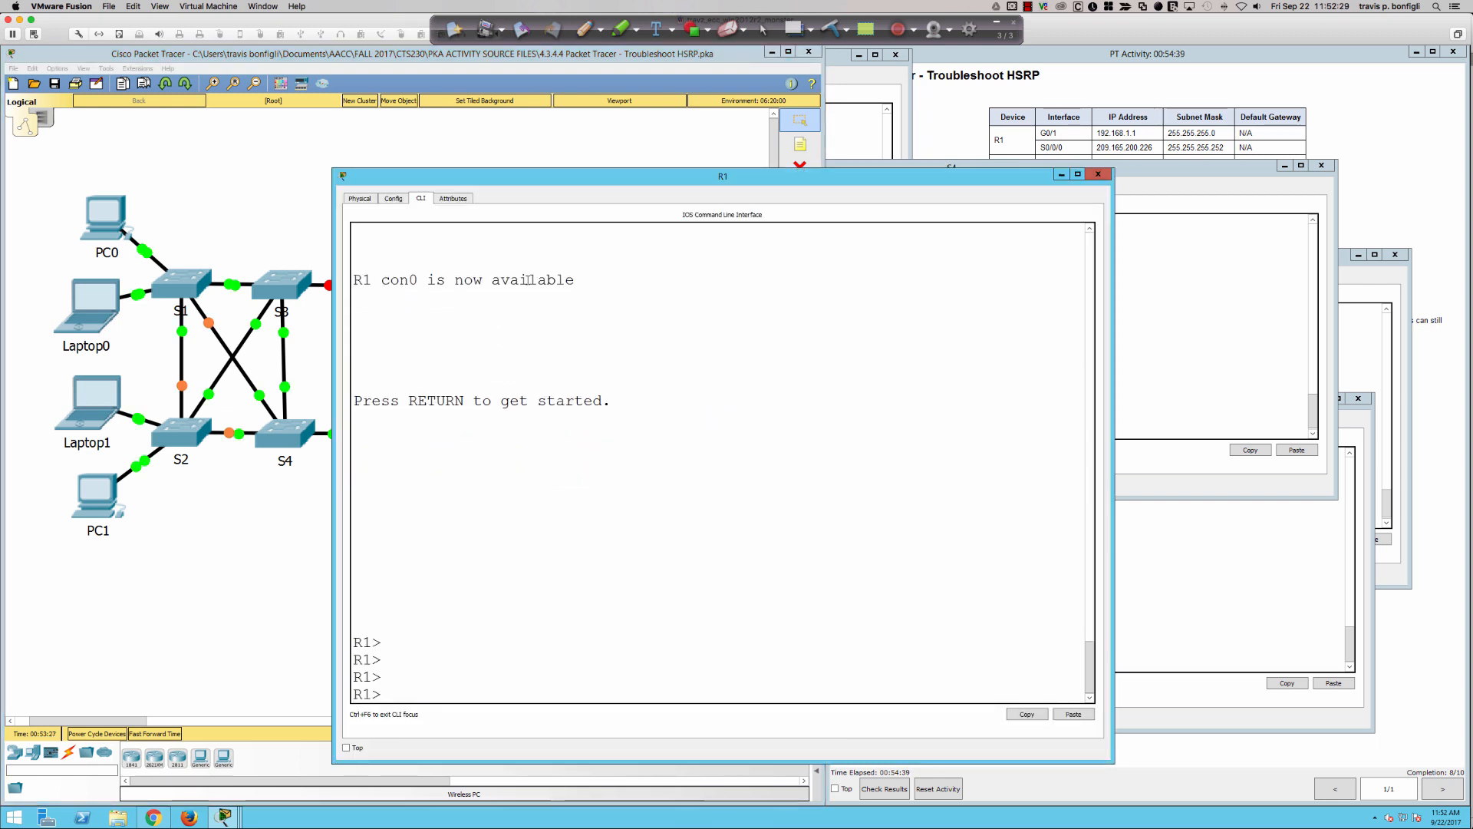
pyautogui.write('en')
pyautogui.press('Return')
pyautogui.write('conft')
pyautogui.press('Return')
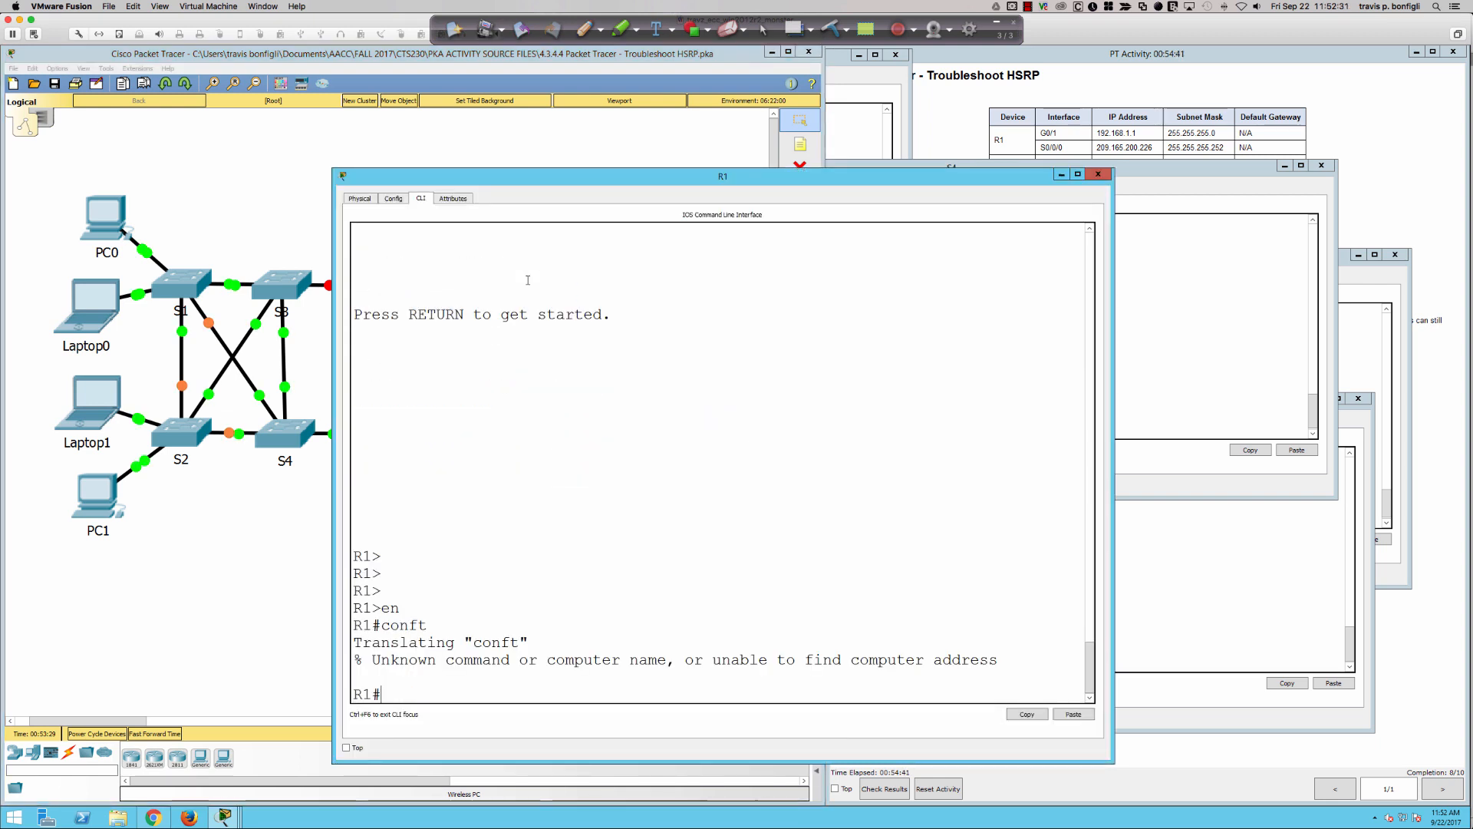
pyautogui.write('conf t')
pyautogui.press('Return')
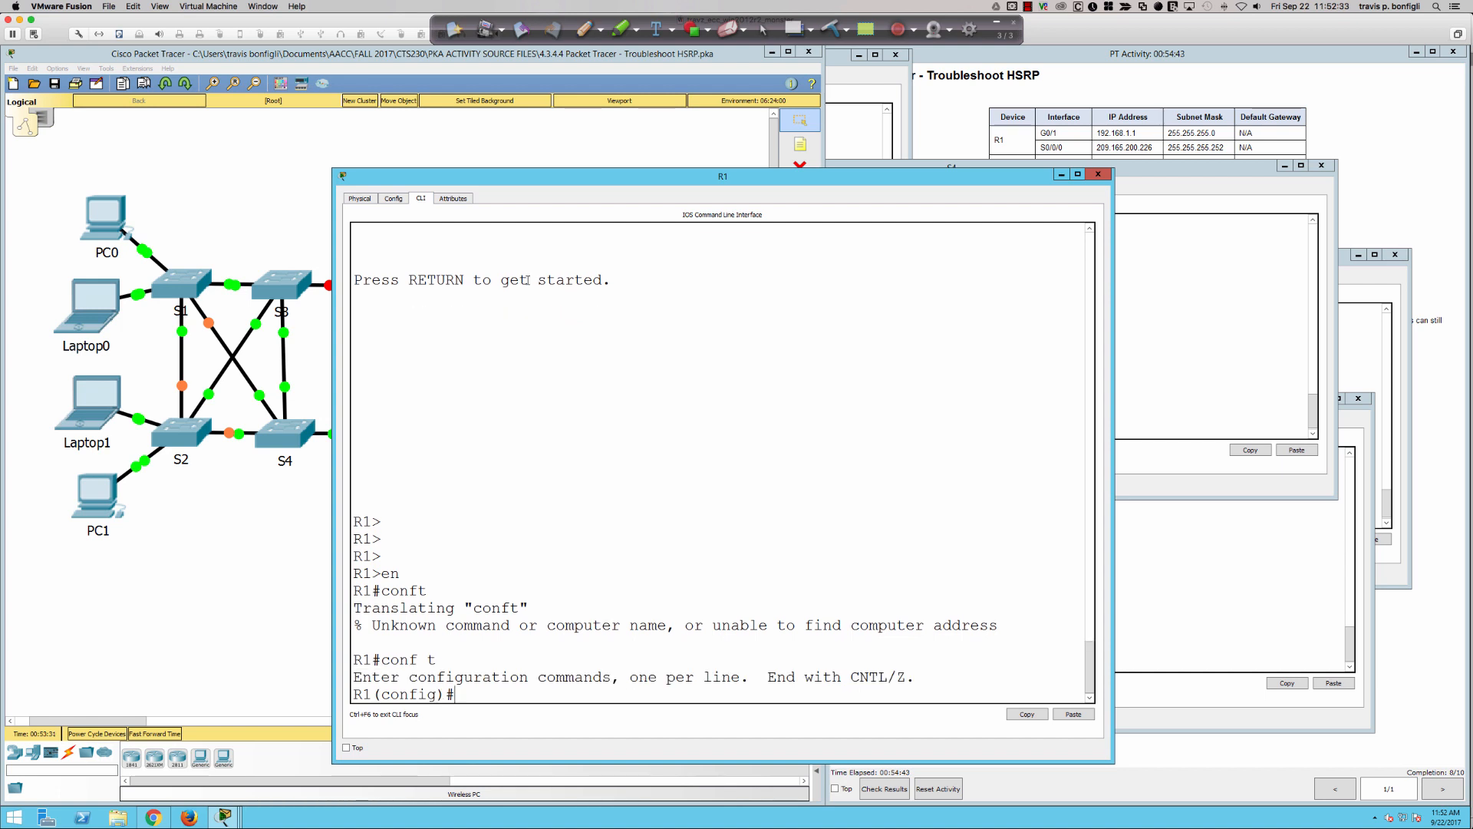
# - Display R1's running configuration and examine the HSRP settings on GigabitEthernet0/1
pyautogui.write('do sh run')
pyautogui.press('Return')
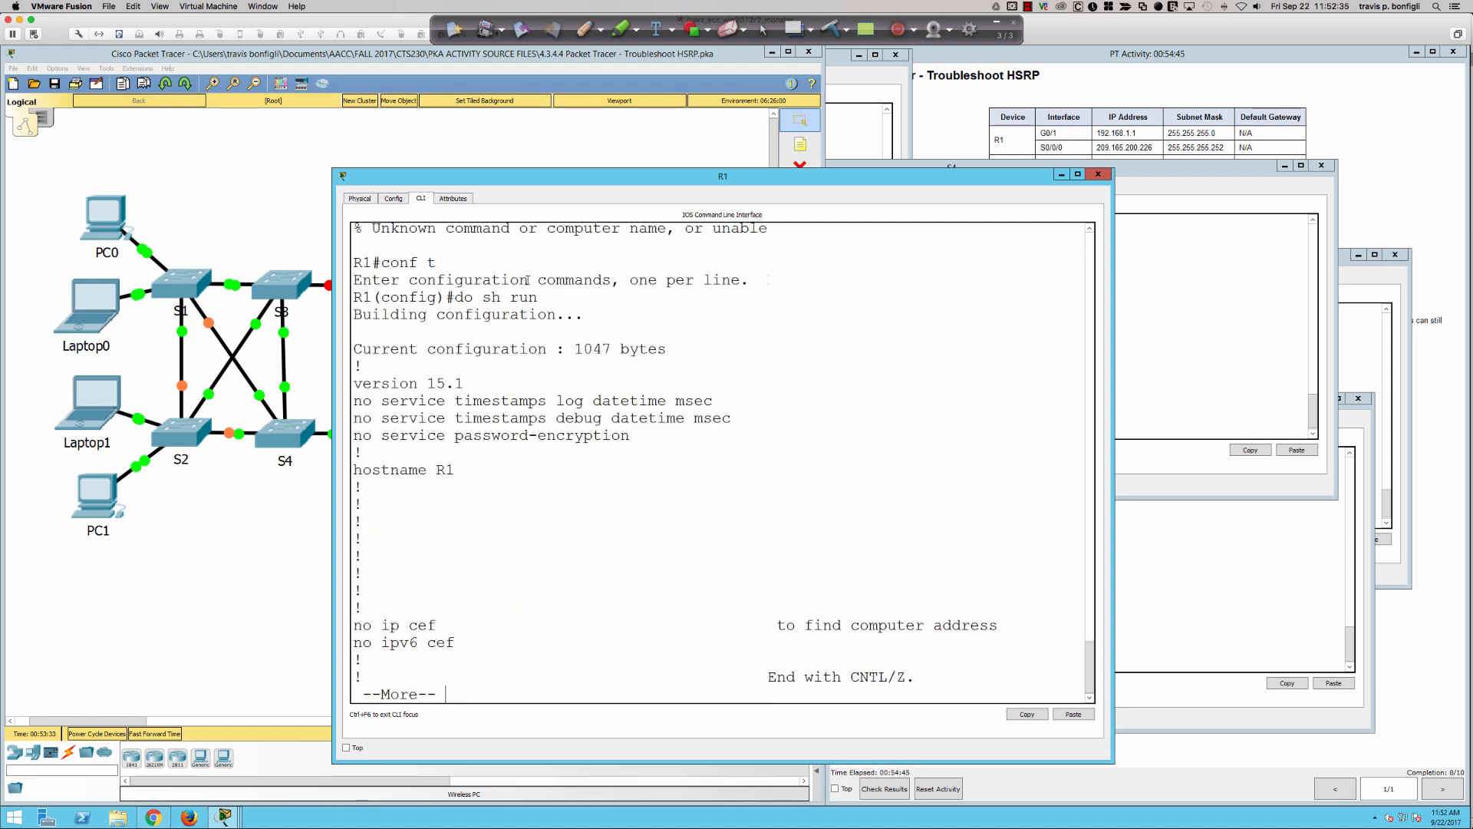
pyautogui.press('space')
pyautogui.press('space')
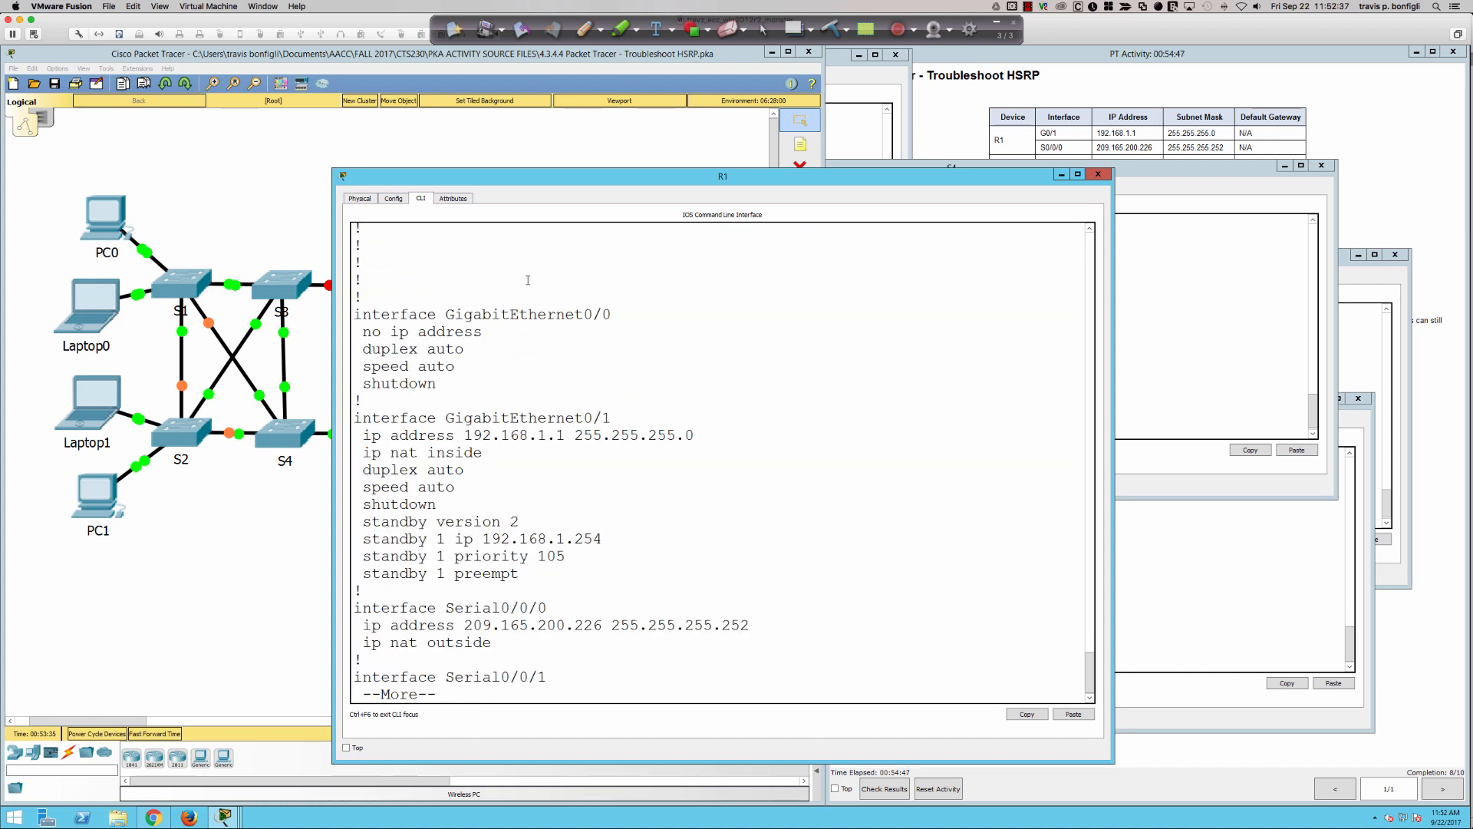
# - Open R2's command line in privileged mode and examine the GigabitEthernet0/1 HSRP settings in its running configuration
pyautogui.click(220, 517)
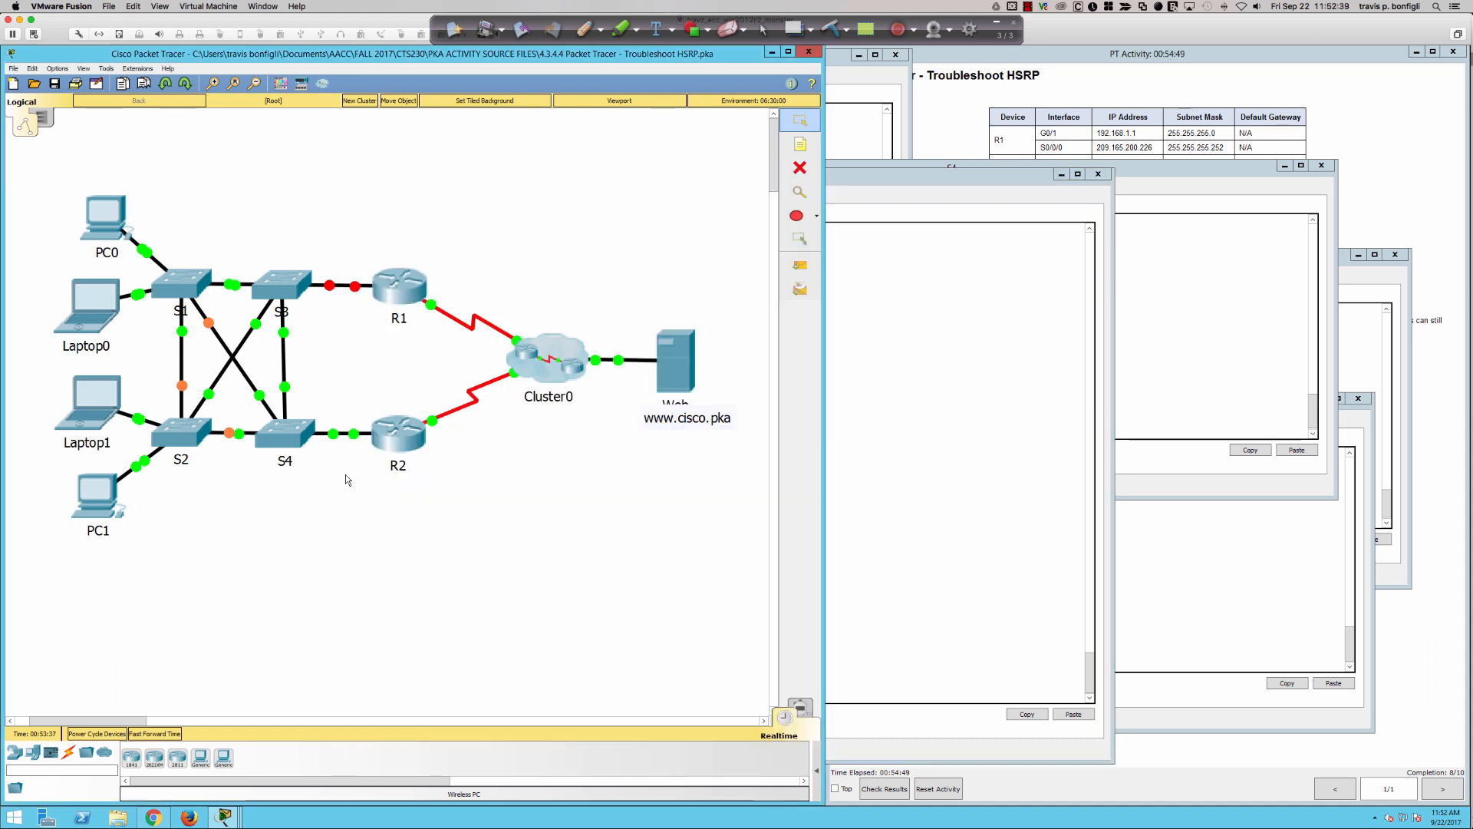
pyautogui.click(395, 432)
pyautogui.press('Return')
pyautogui.press('Return')
pyautogui.press('Return')
pyautogui.press('Return')
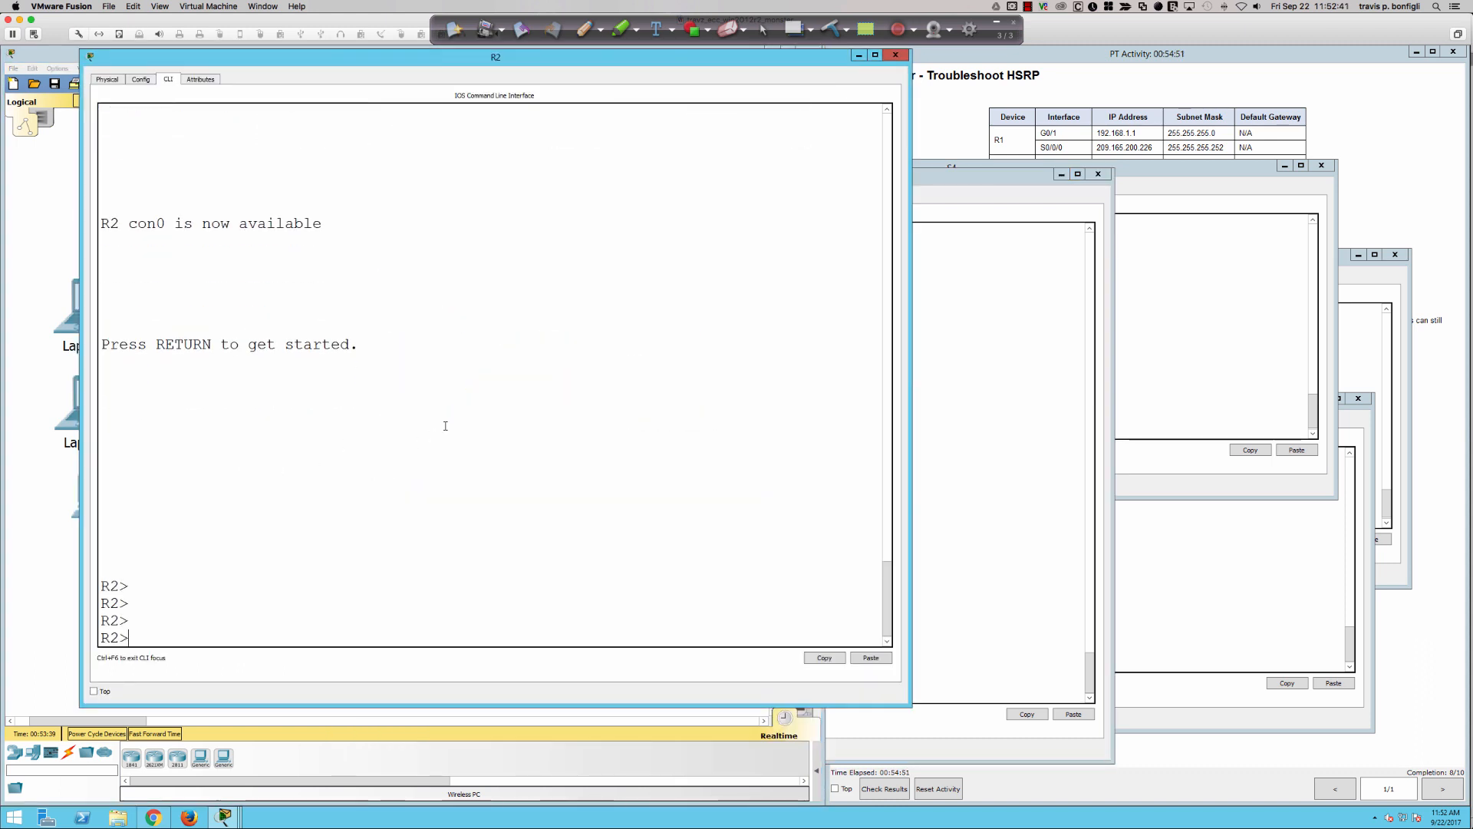
pyautogui.write('en')
pyautogui.press('Return')
pyautogui.write('sh run')
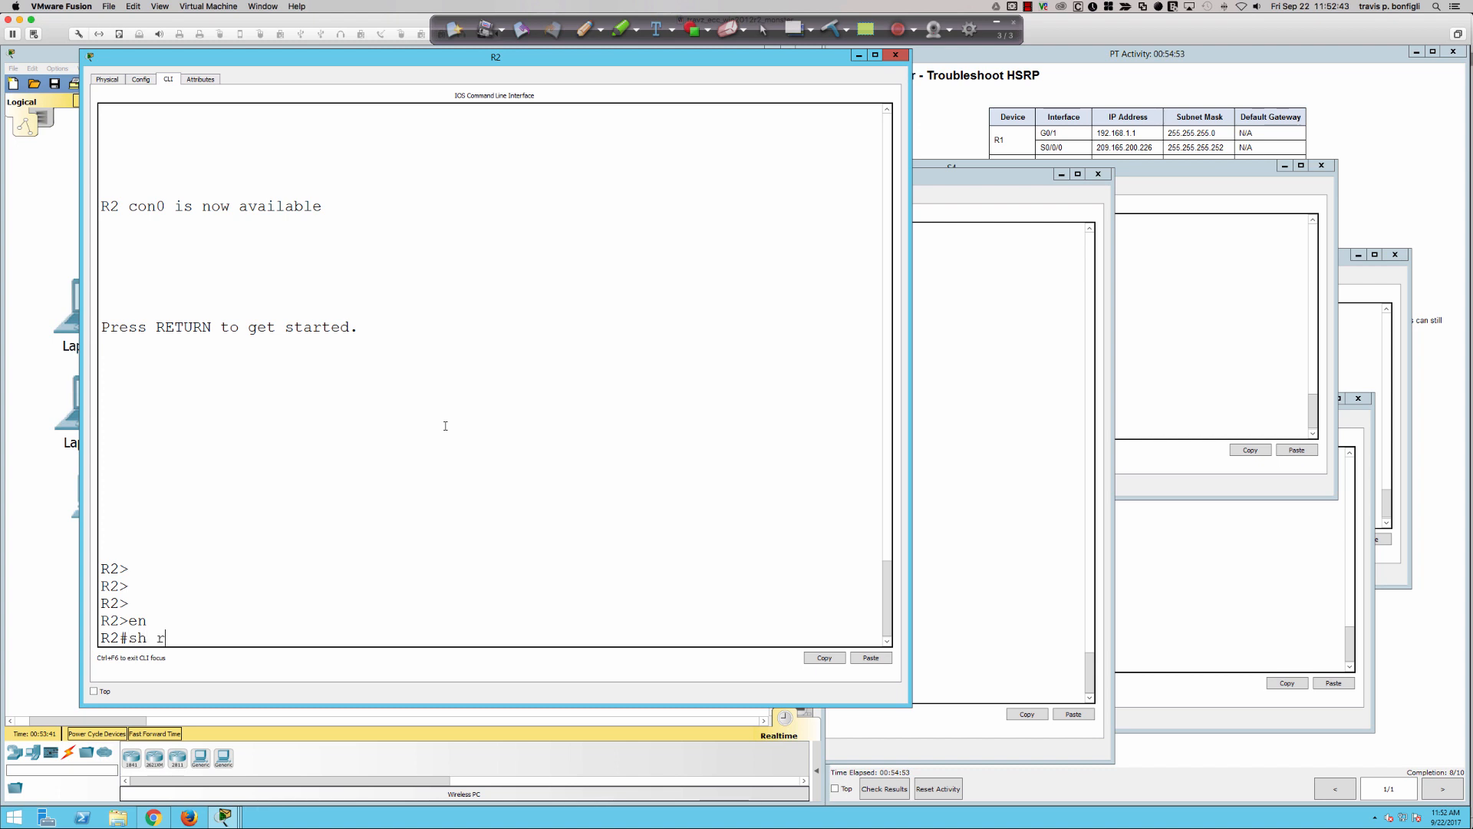
pyautogui.press('Return')
pyautogui.press('space')
pyautogui.press('space')
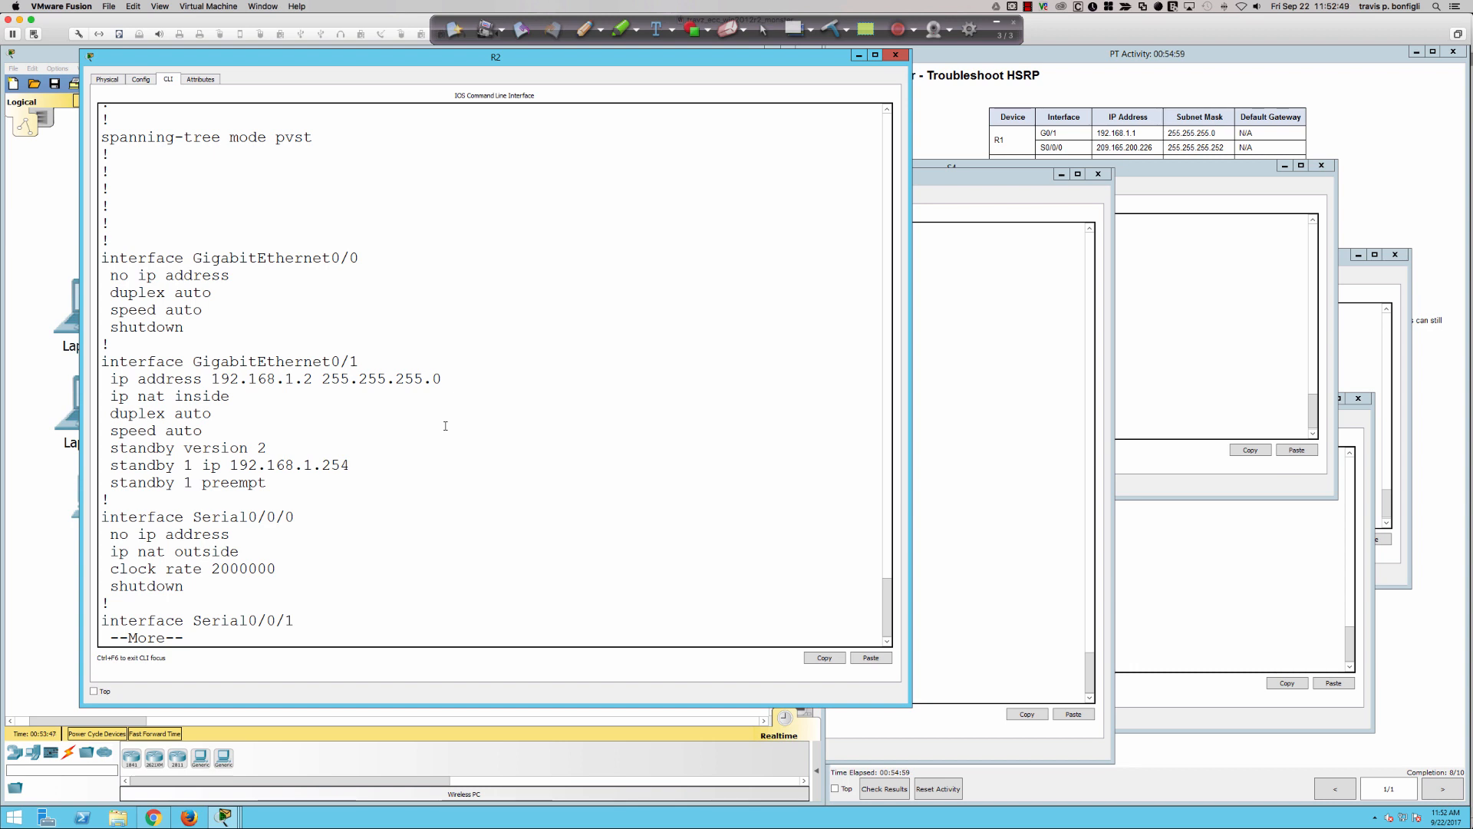
pyautogui.hotkey('ctrl', 'c')
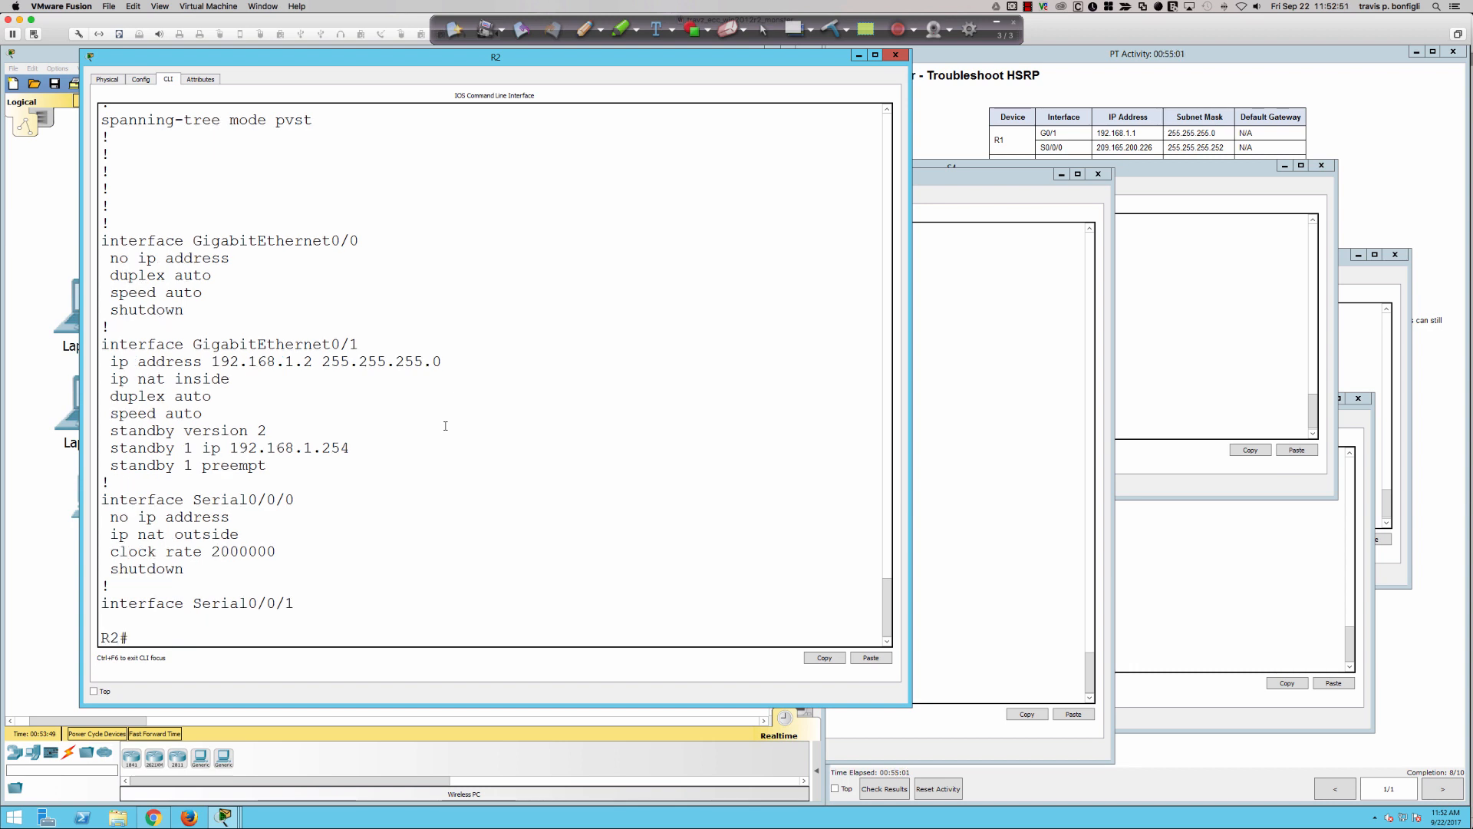
pyautogui.click(58, 237)
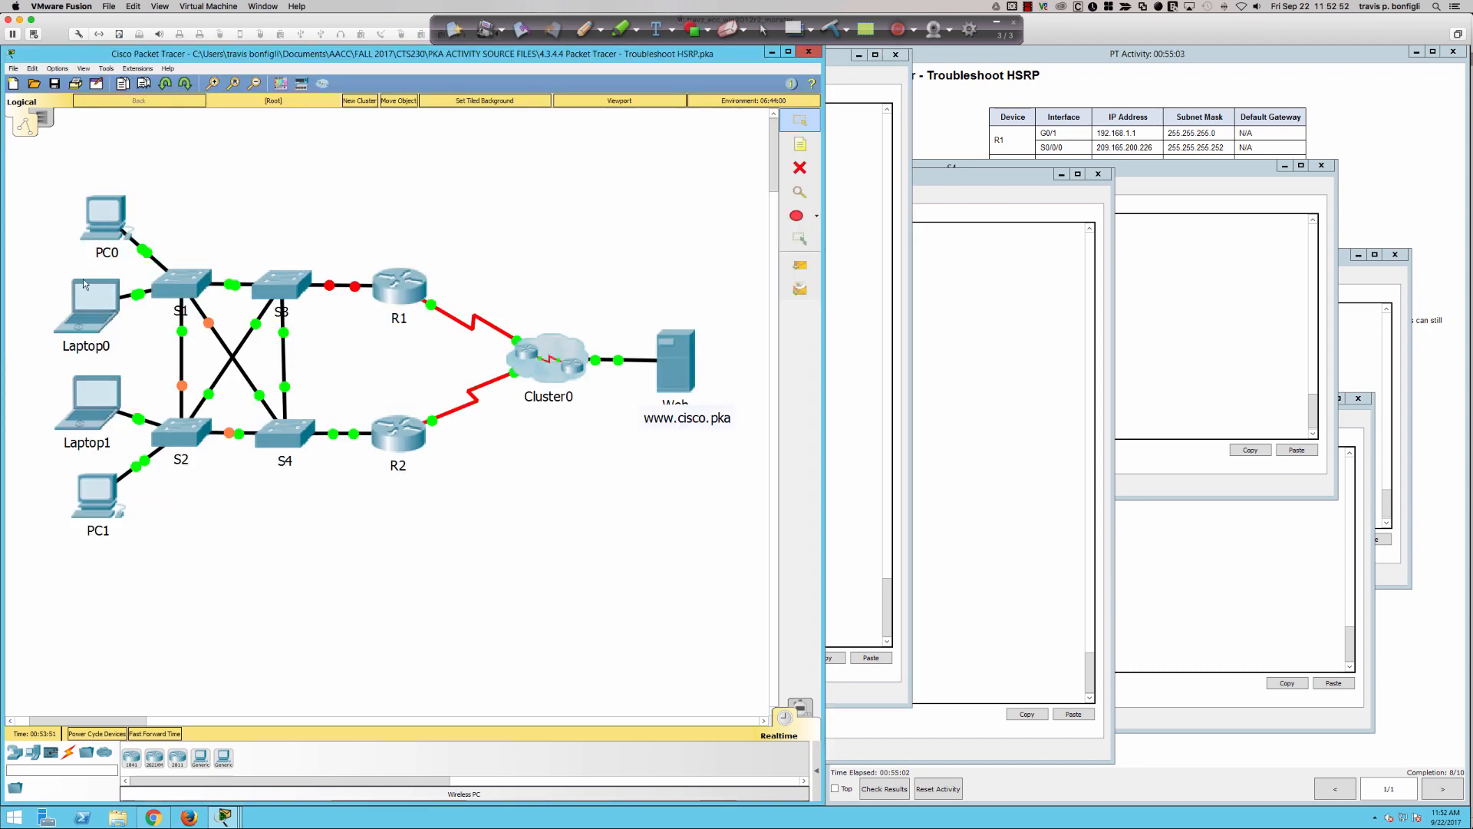
pyautogui.click(102, 233)
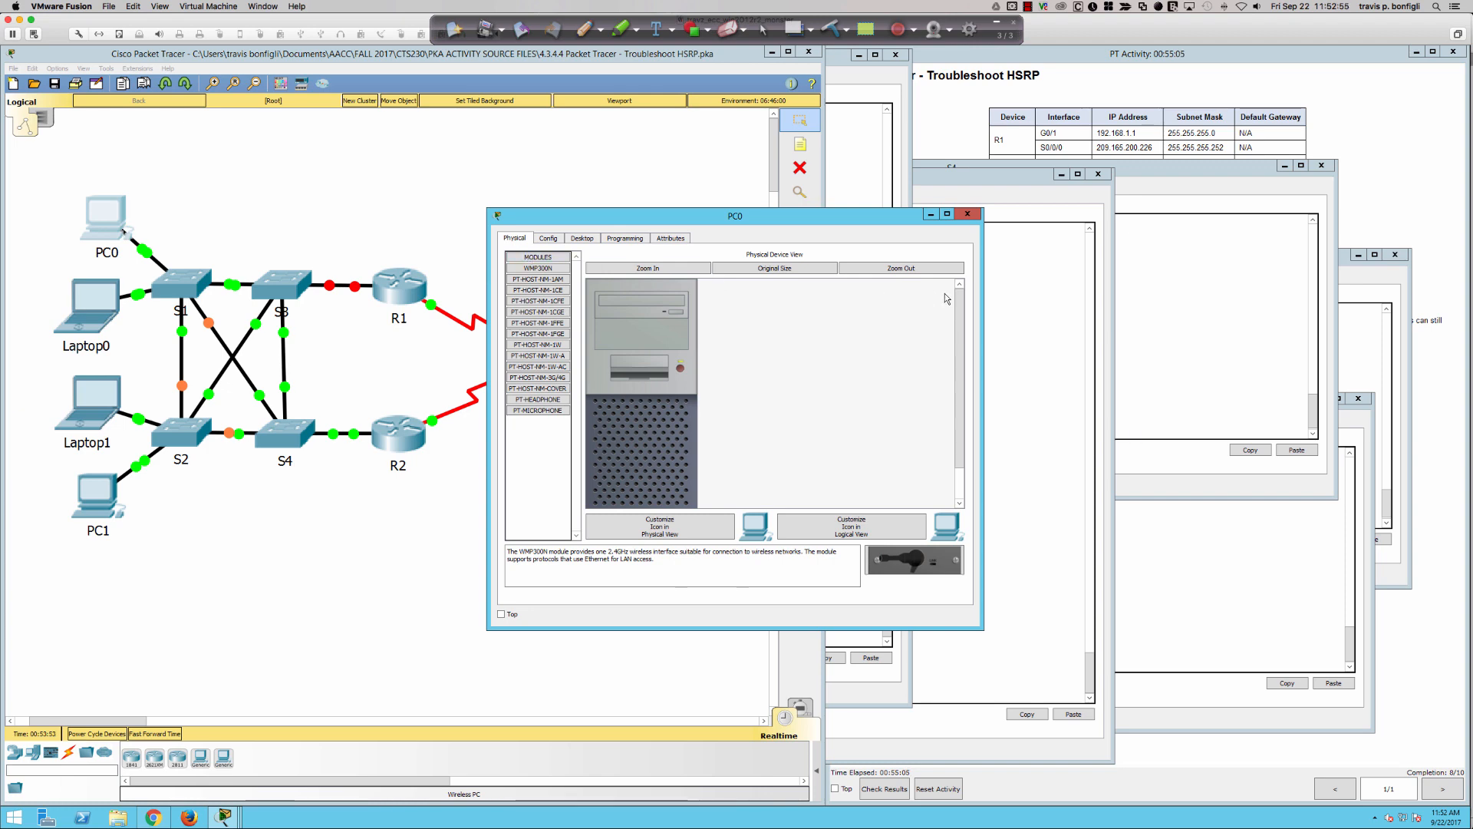
pyautogui.click(583, 239)
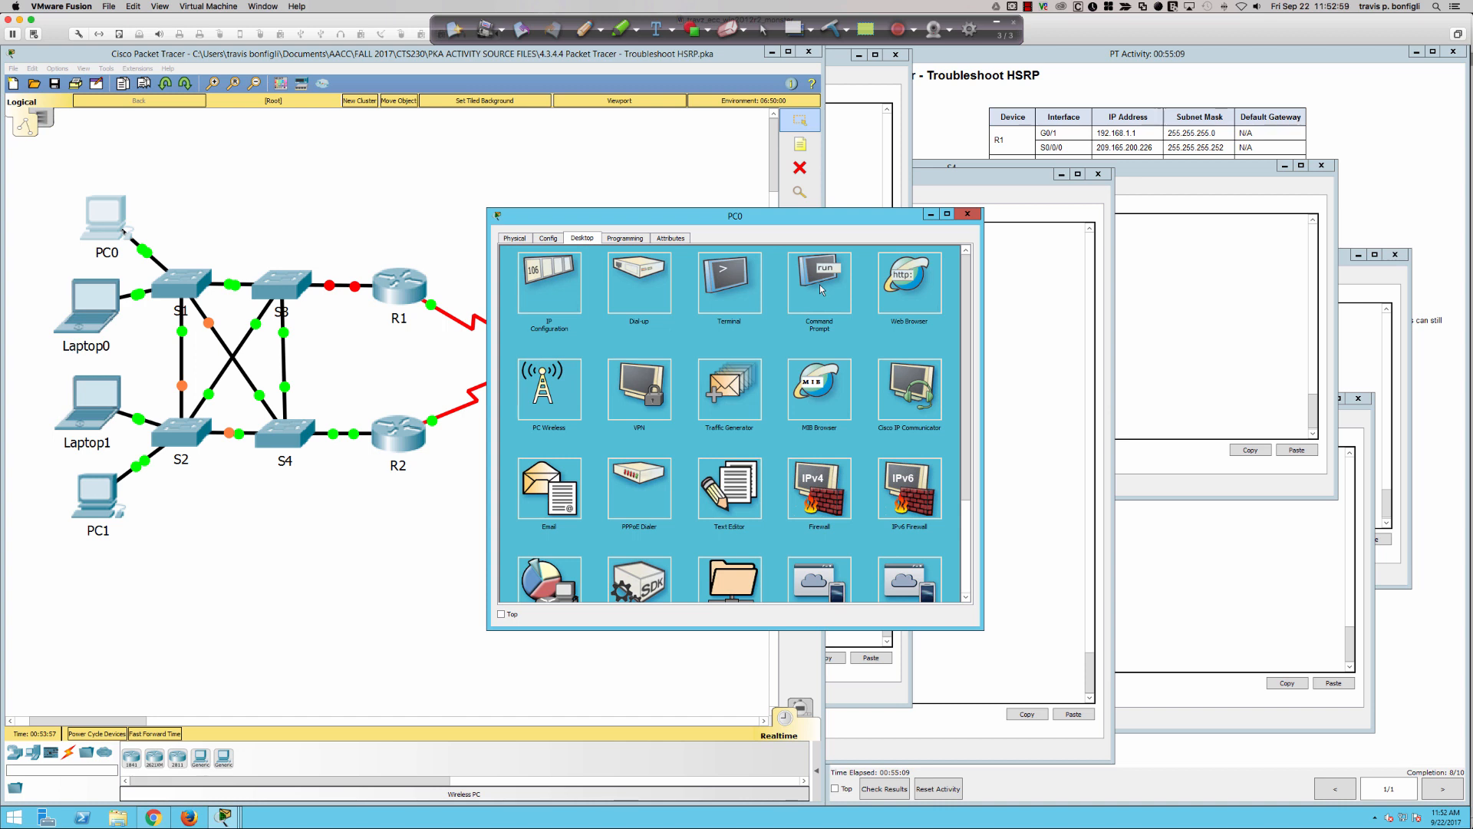
pyautogui.click(896, 286)
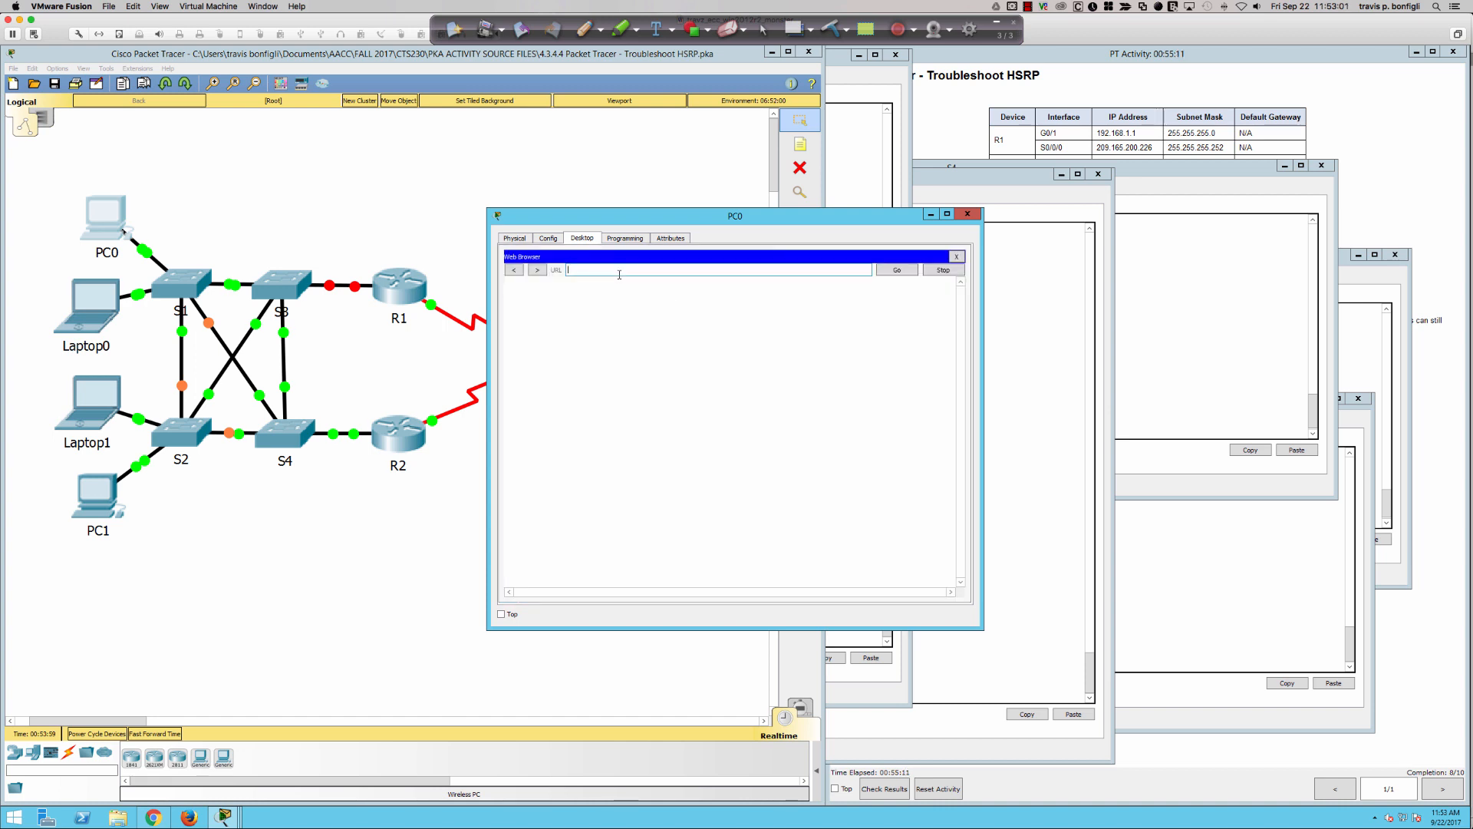
pyautogui.write('www.cisco.pka')
pyautogui.press('Return')
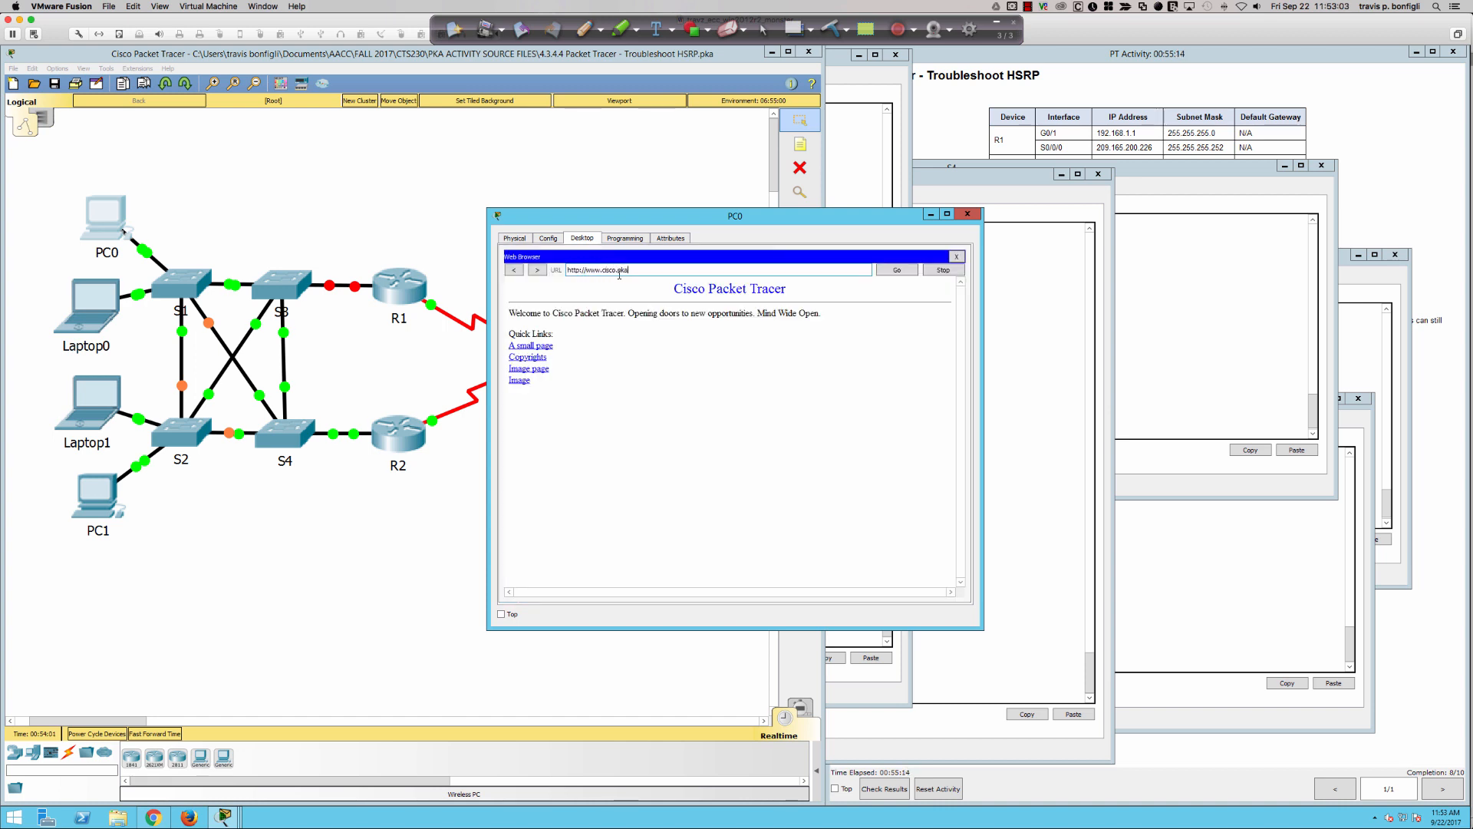
pyautogui.click(83, 317)
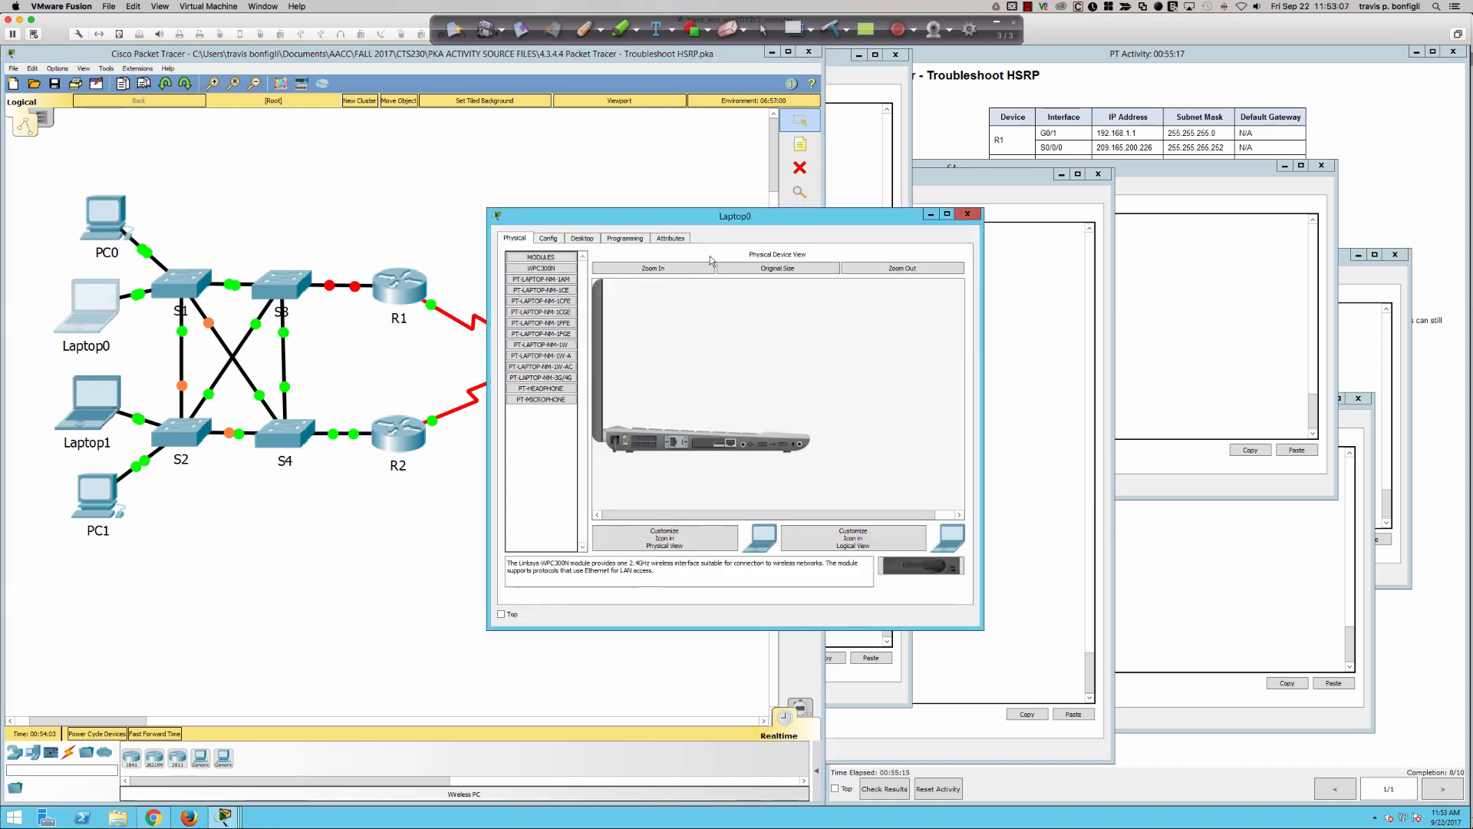
pyautogui.click(583, 239)
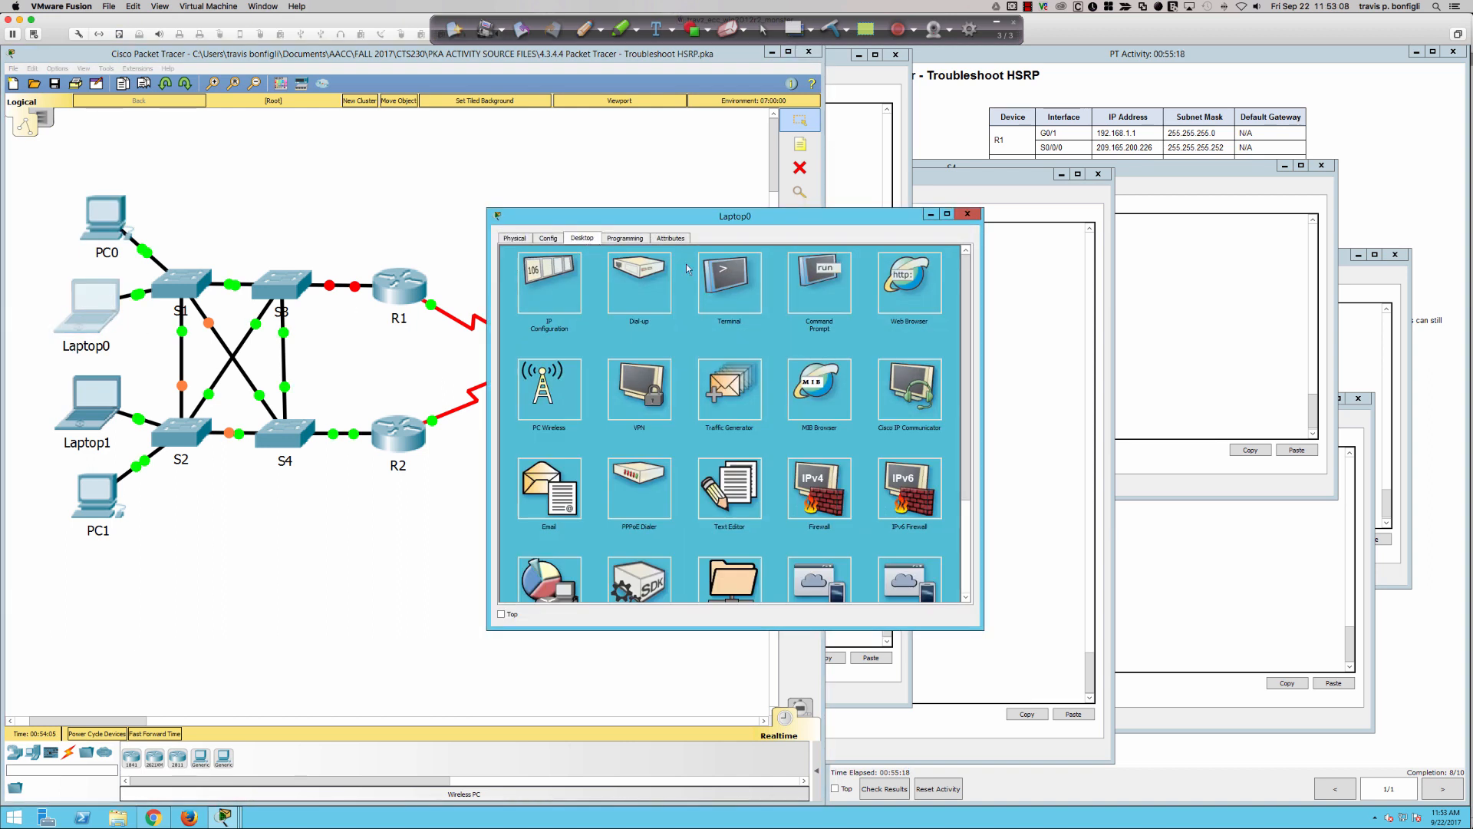
pyautogui.click(892, 286)
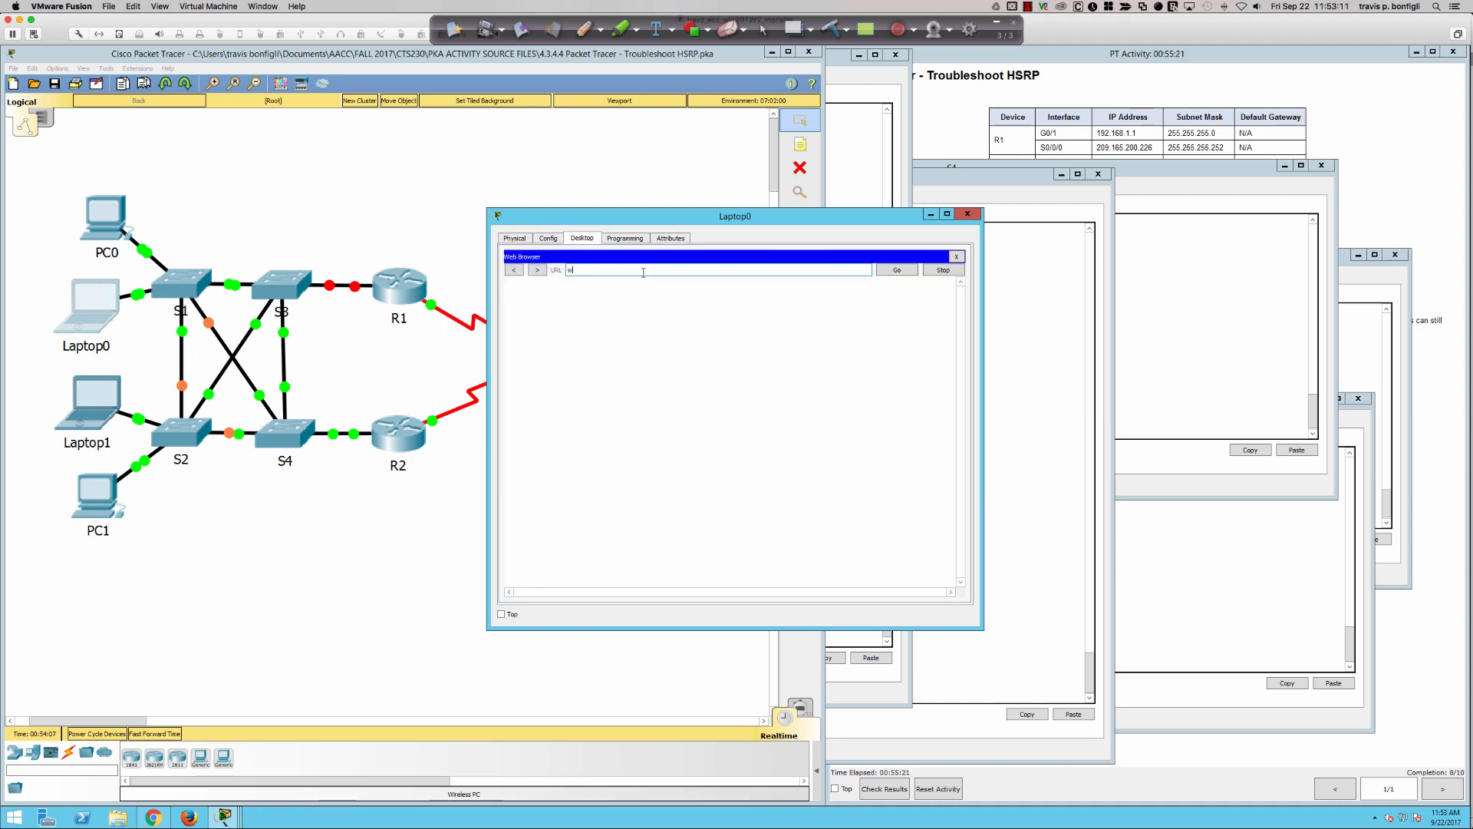
pyautogui.write('www.cisco.pka')
pyautogui.press('Return')
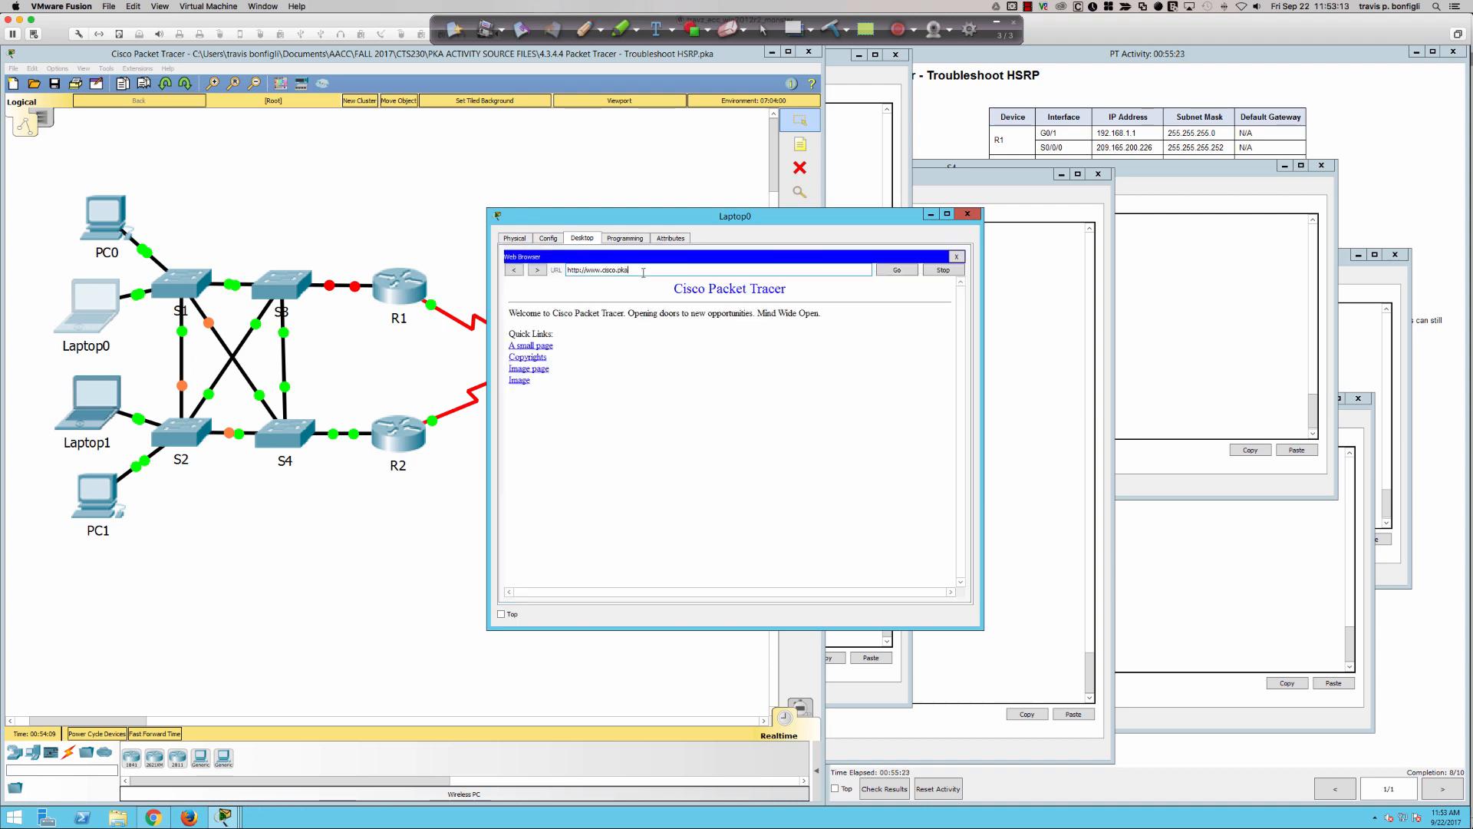
pyautogui.click(96, 409)
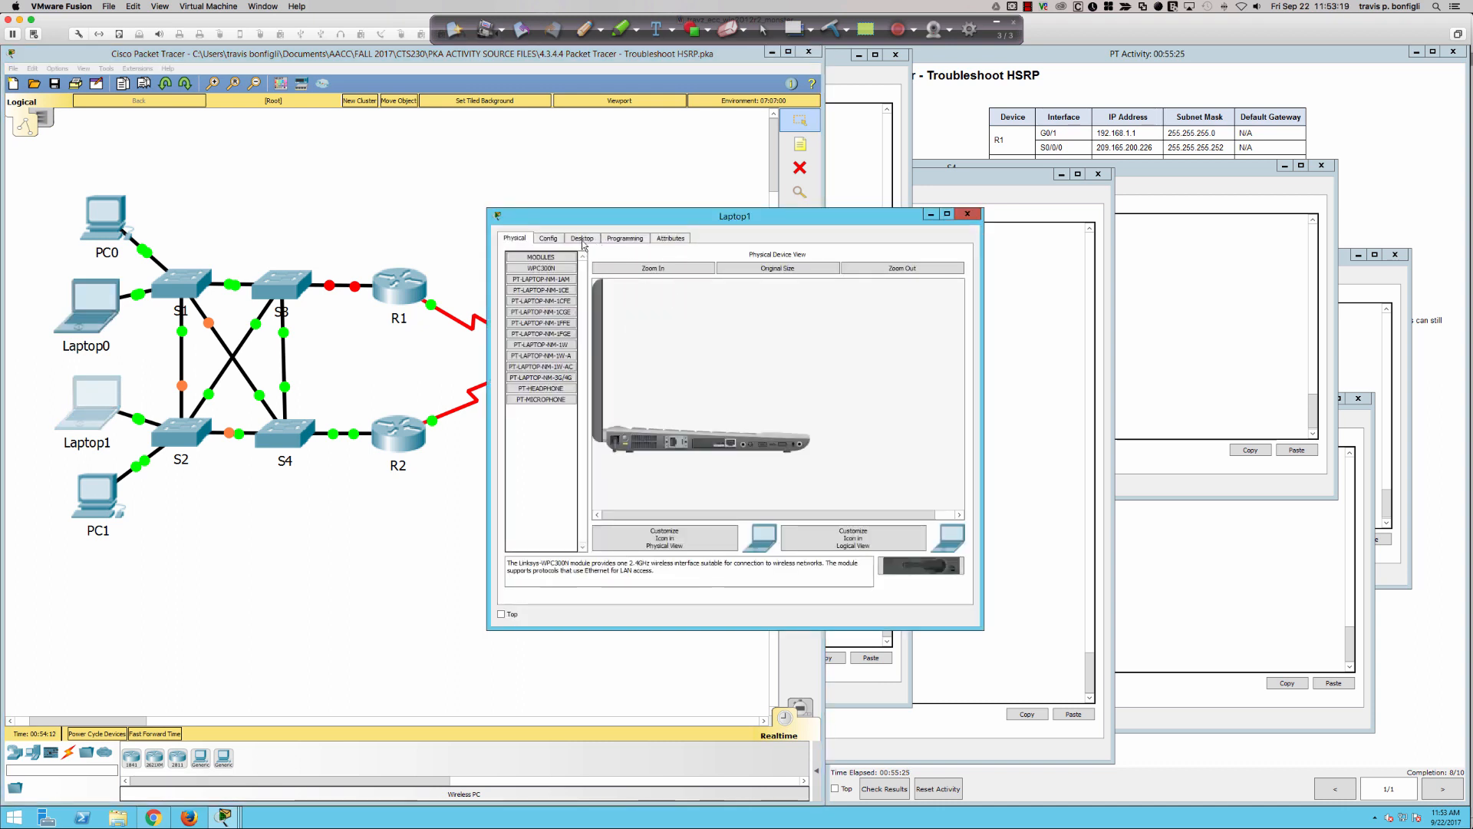
pyautogui.click(586, 241)
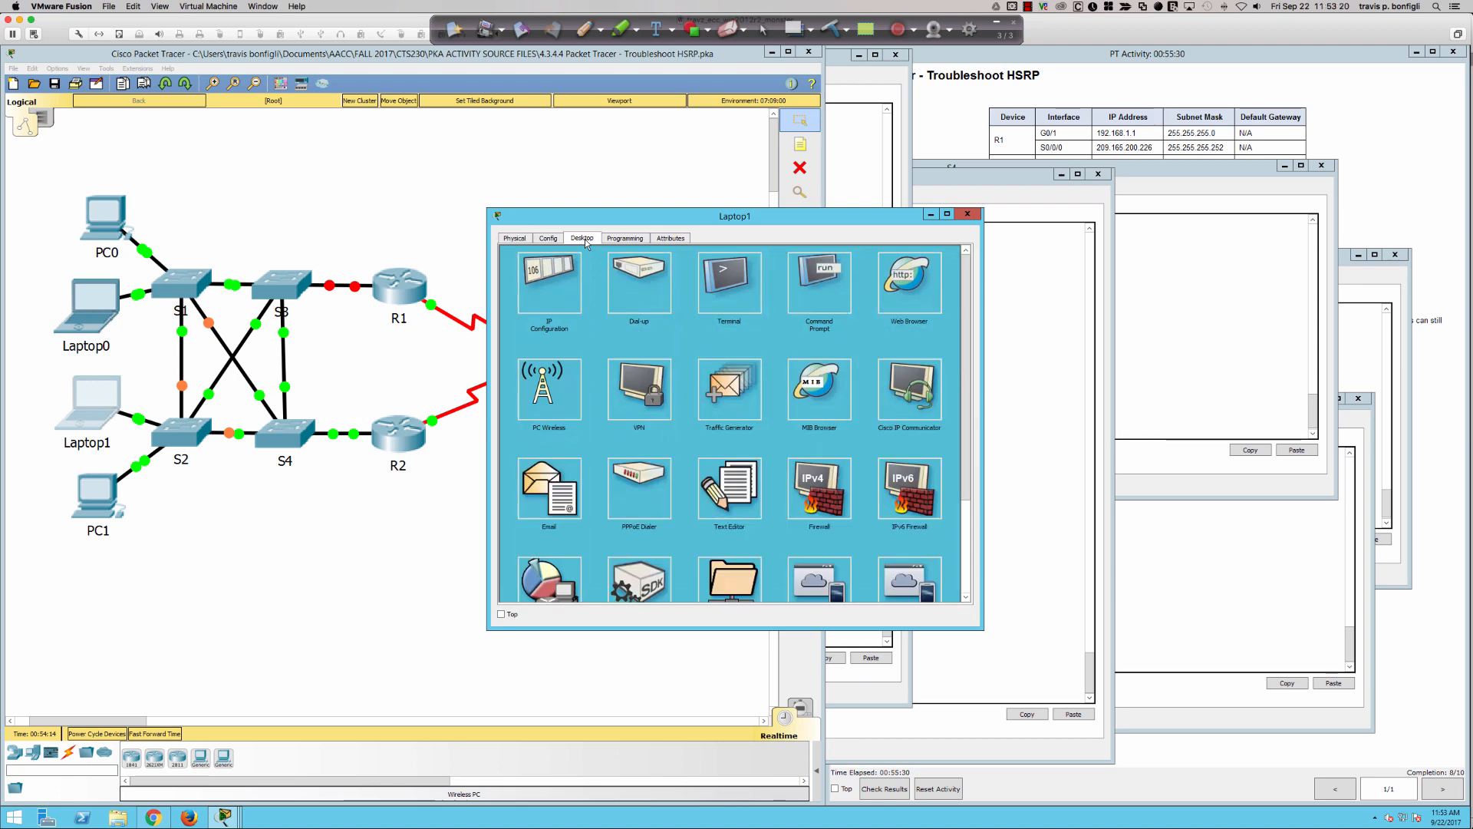
pyautogui.click(892, 297)
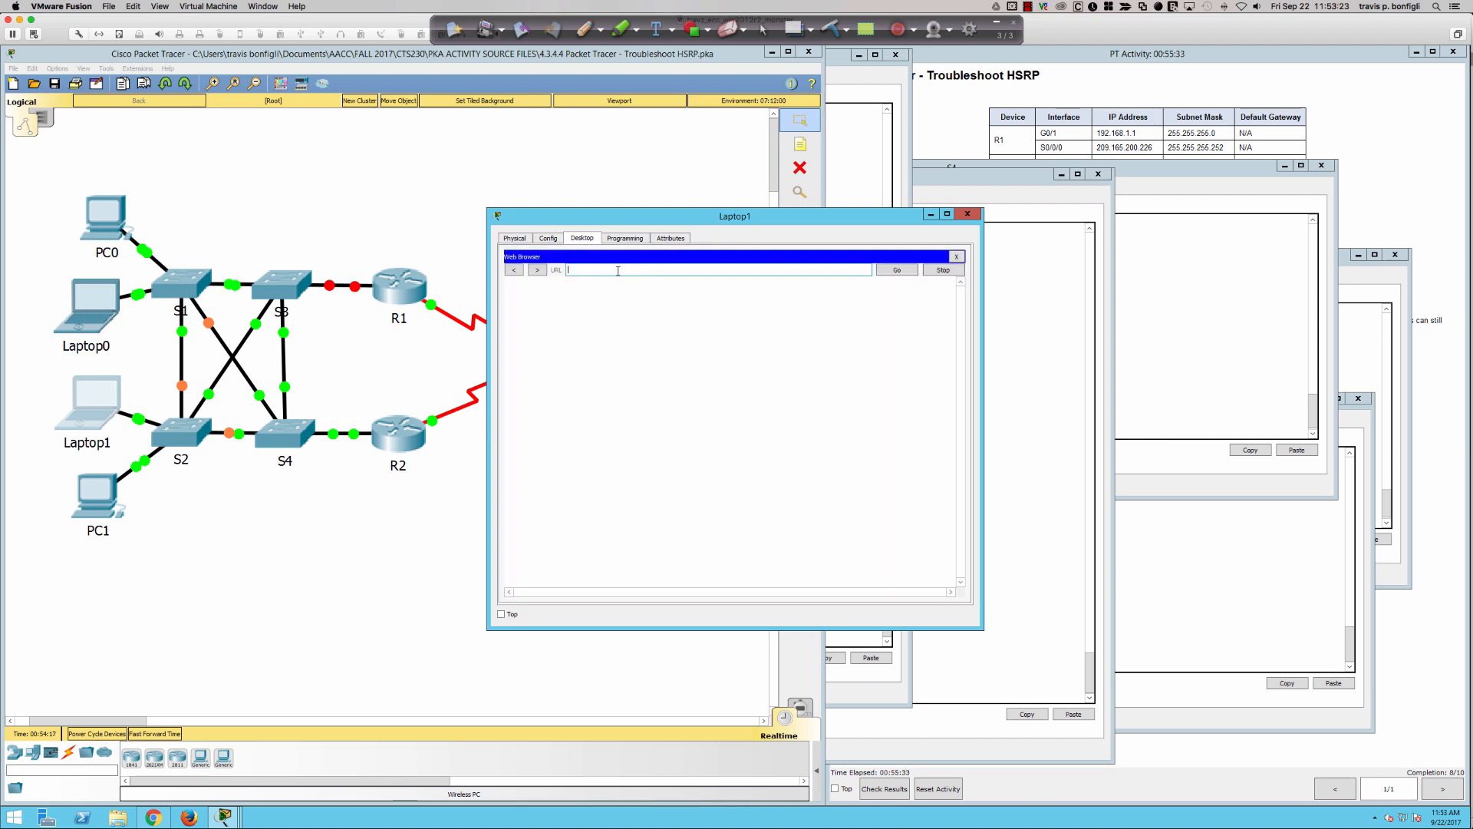
pyautogui.write('www.cisco.pka')
pyautogui.press('Return')
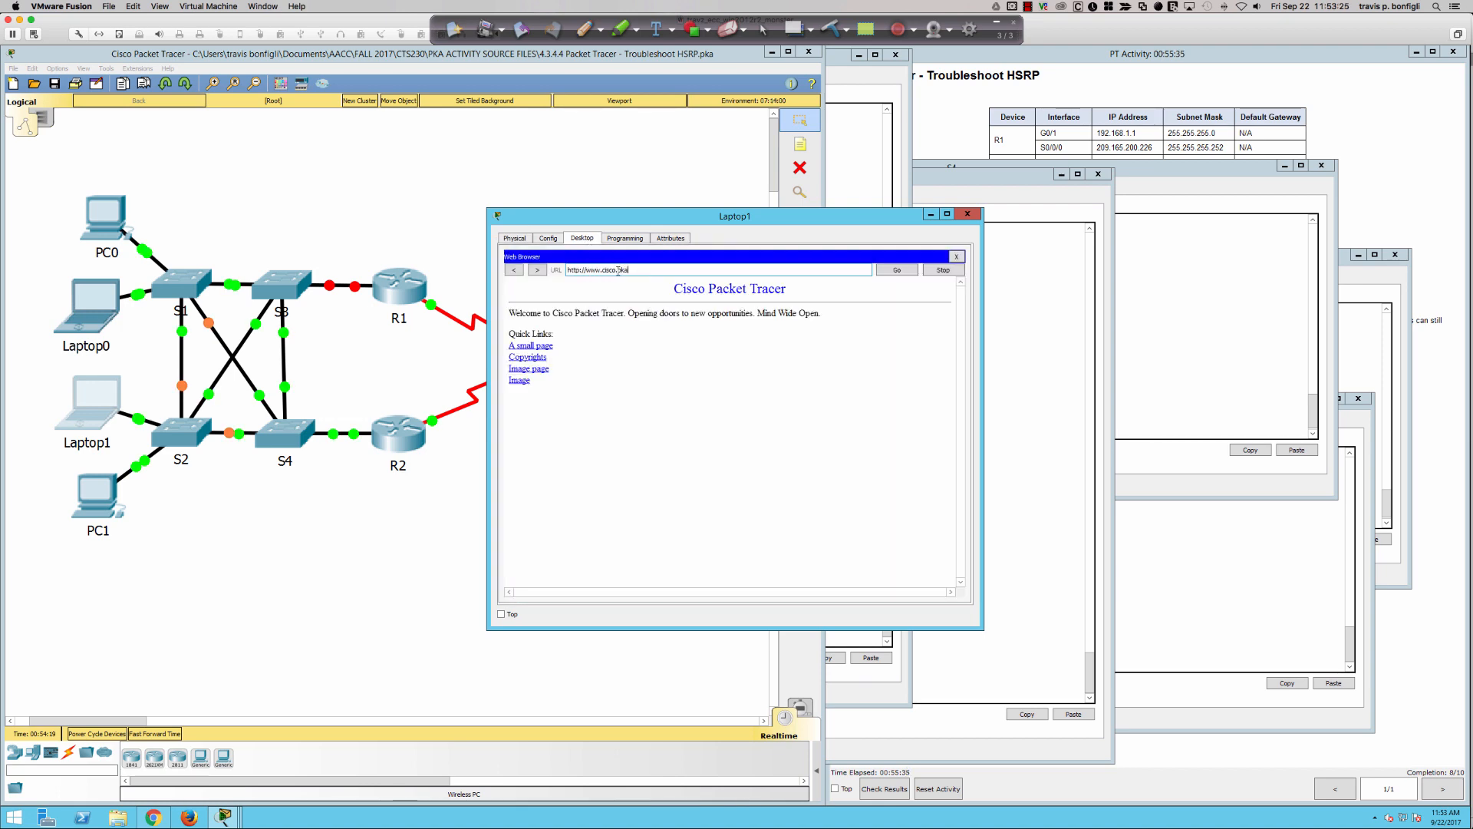
# - Test PC1's web access by following "A small page" and the Back link, and bring up the activity instructions
pyautogui.click(99, 498)
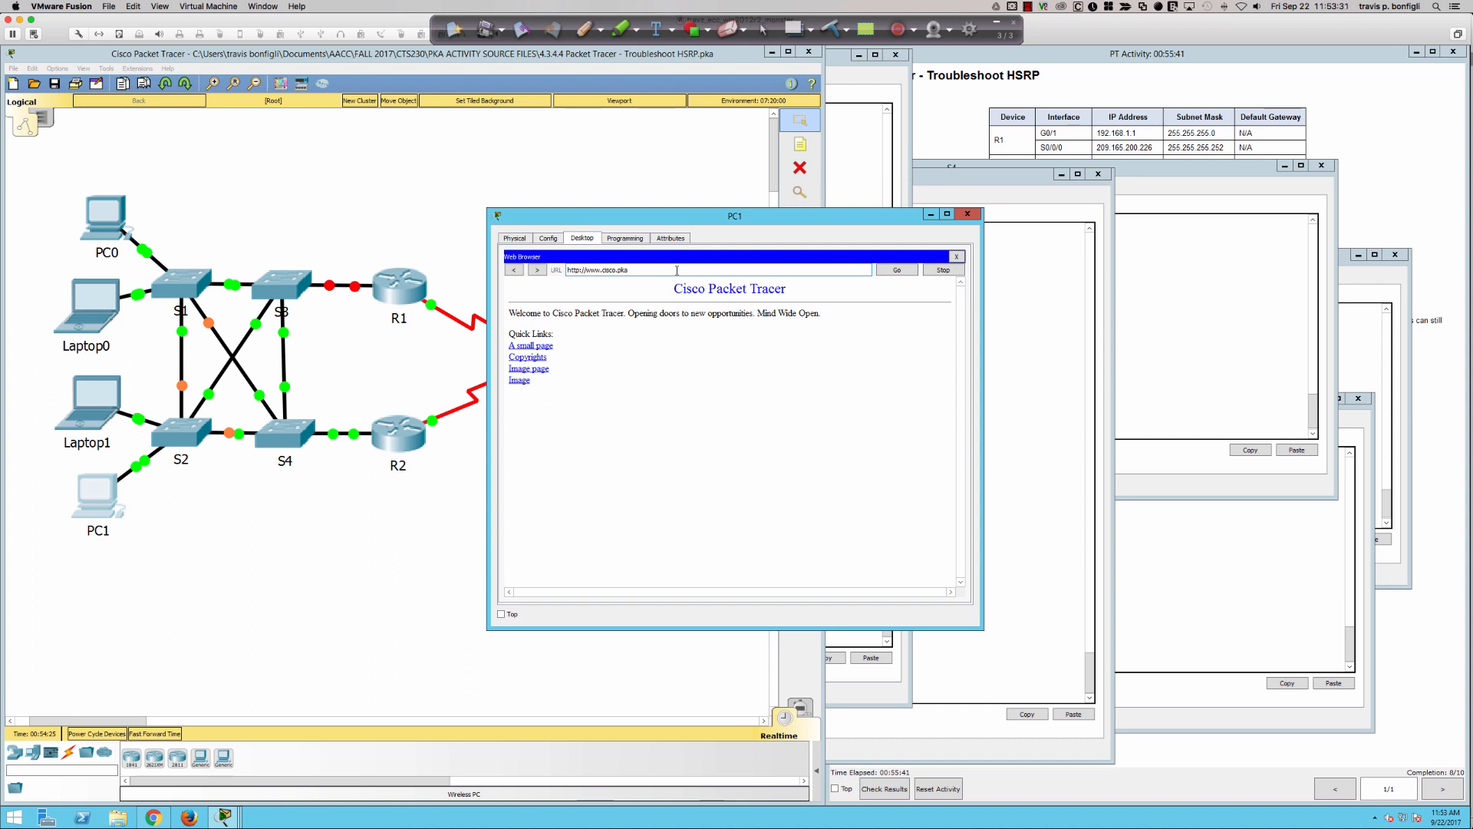
pyautogui.click(538, 350)
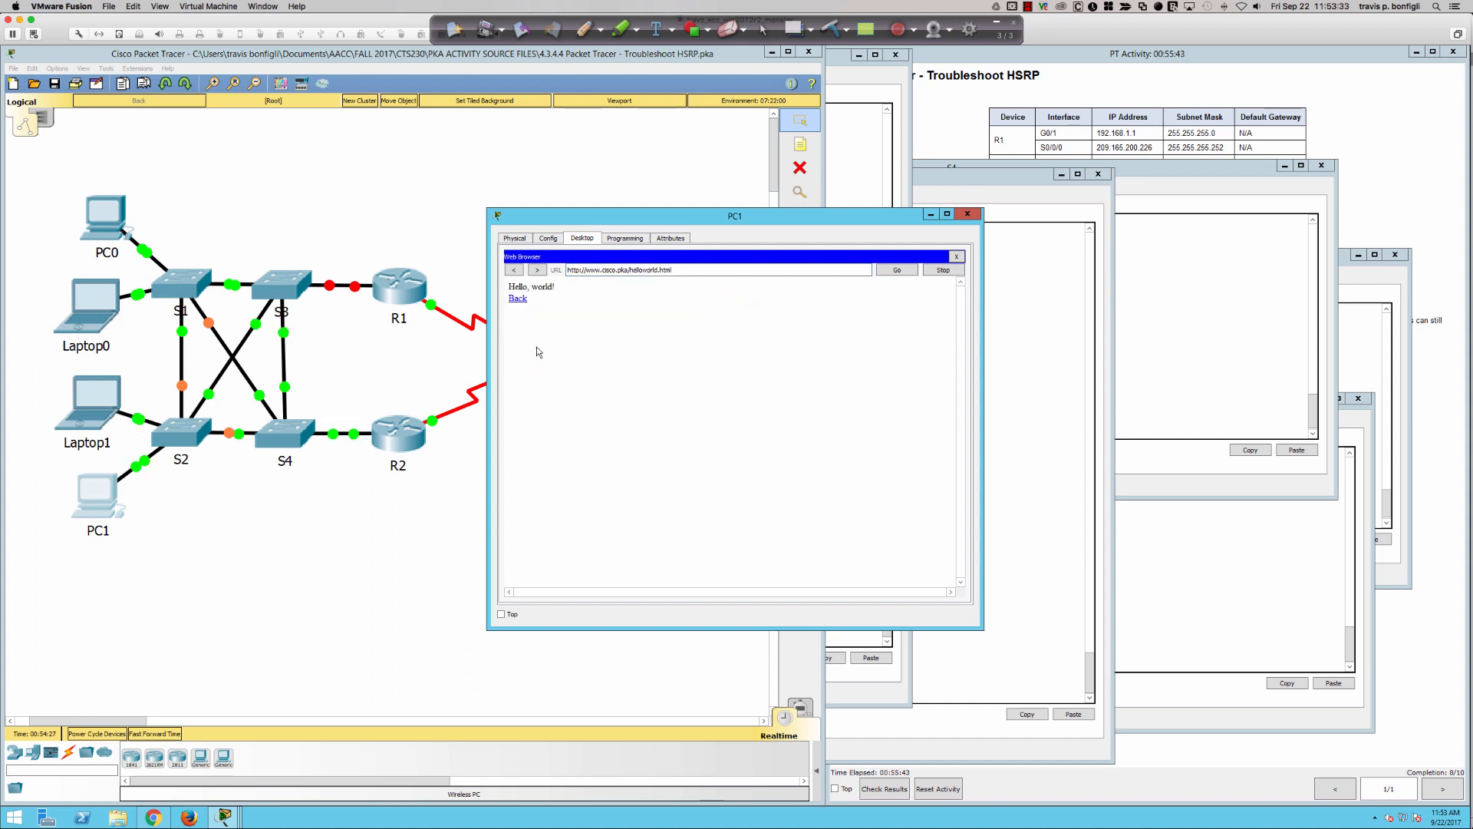
pyautogui.click(519, 299)
pyautogui.click(1388, 639)
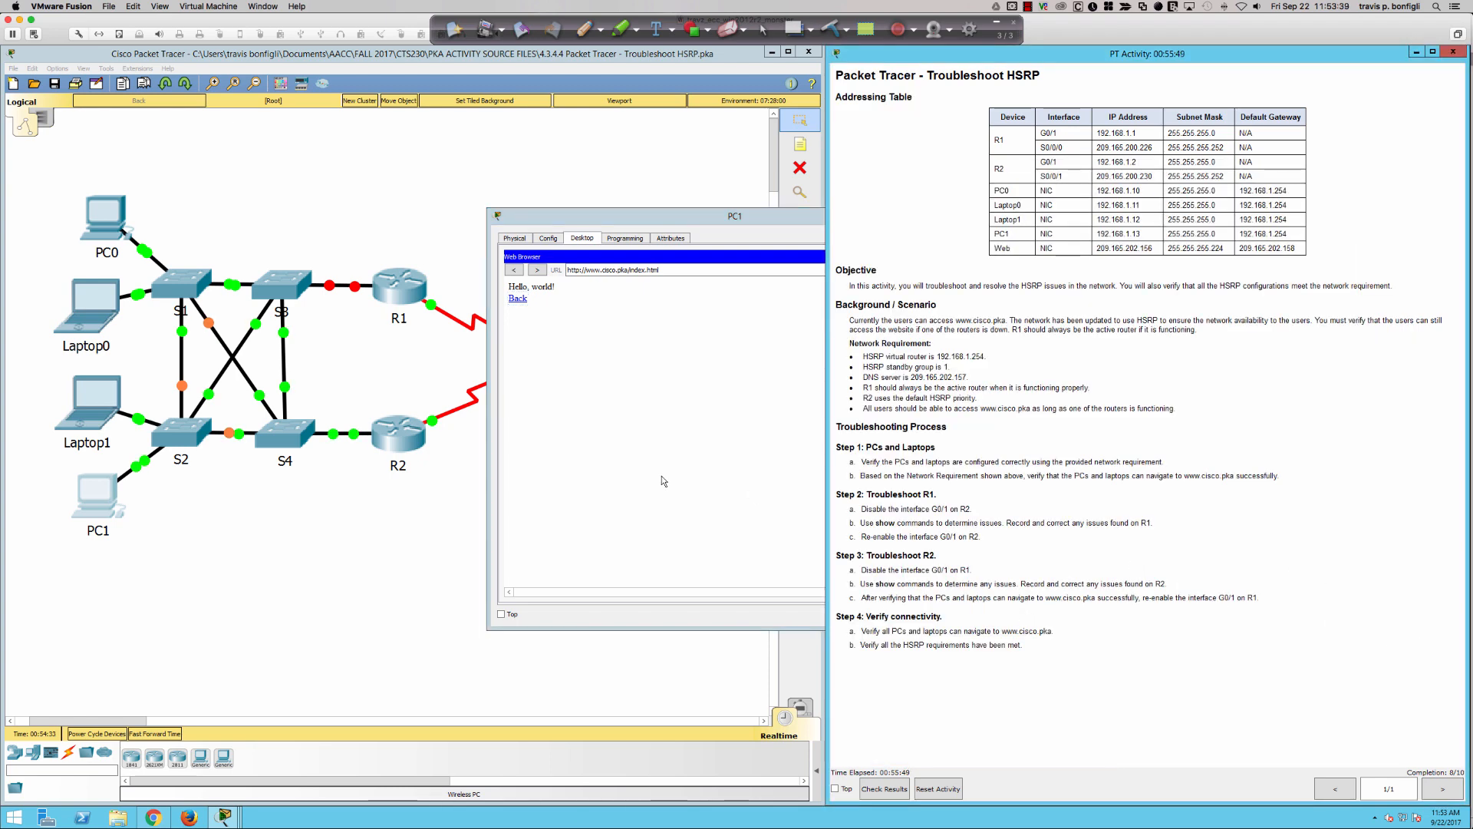
# - Re-enable interface gi0/1 on R1 with no shut
pyautogui.click(404, 290)
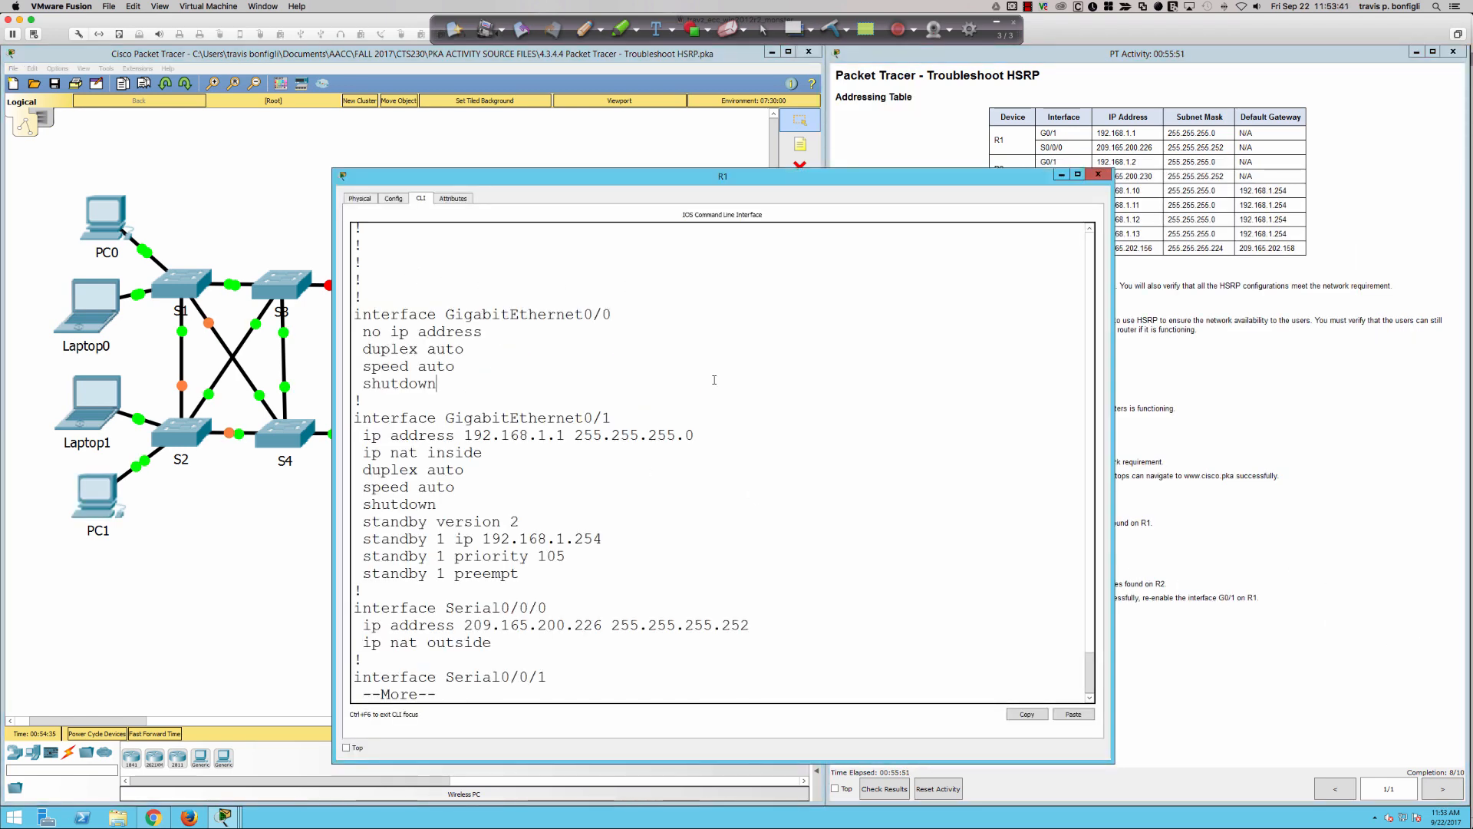
pyautogui.write('qint')
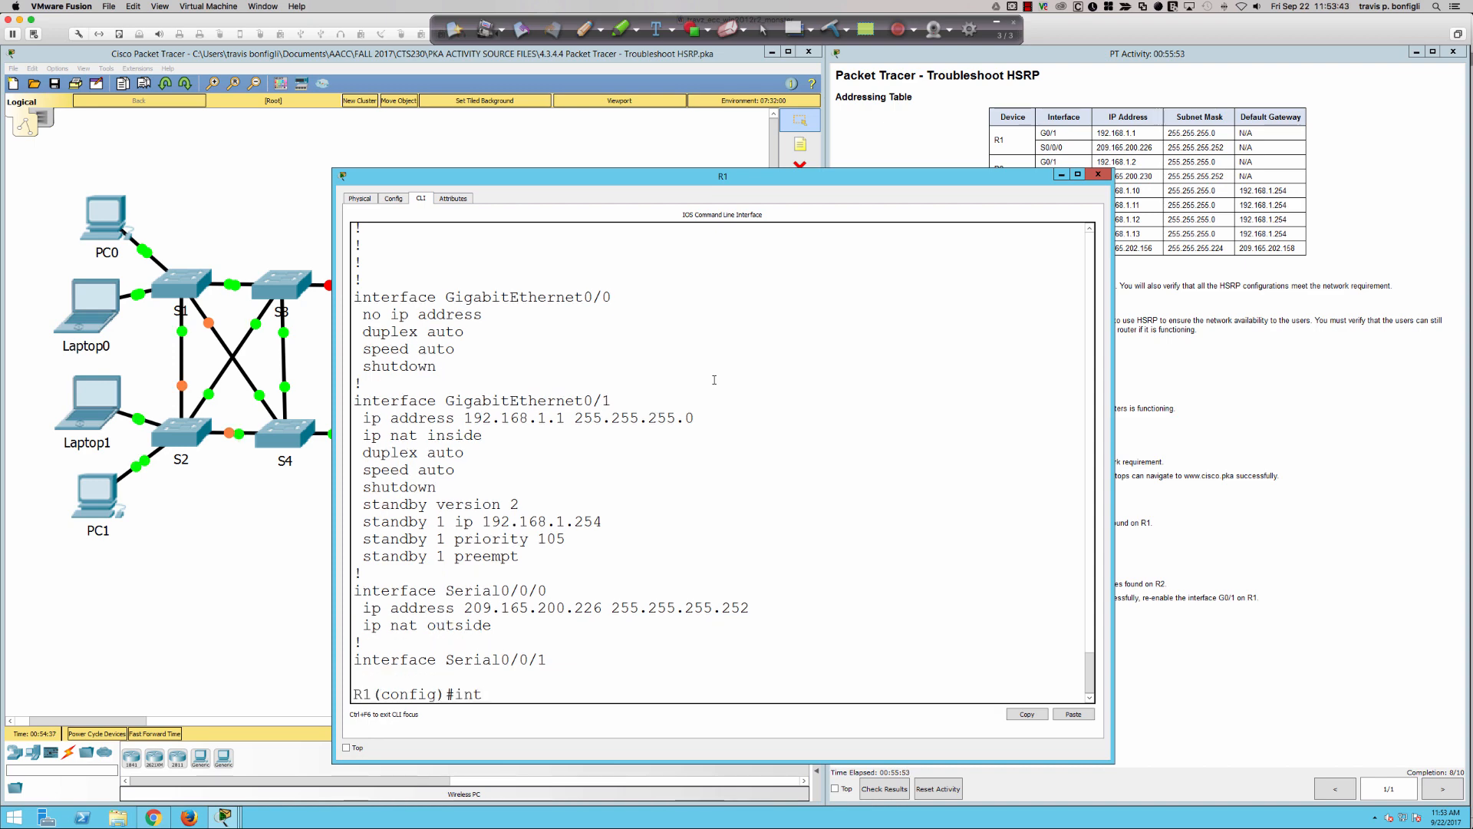
pyautogui.write(' gi0/1')
pyautogui.press('Return')
pyautogui.write('no shu')
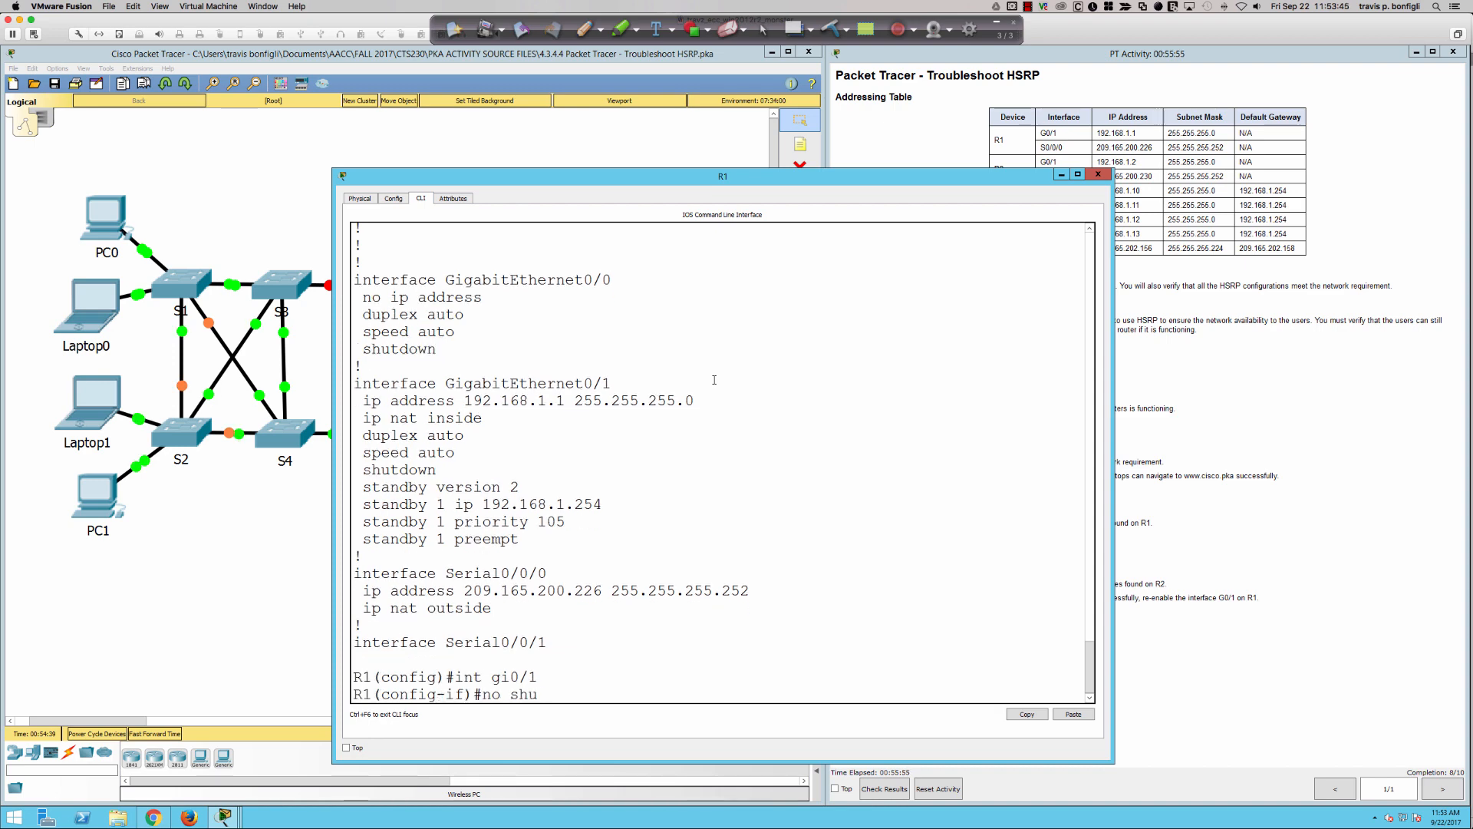
pyautogui.write('t')
pyautogui.press('Return')
pyautogui.press('Return')
pyautogui.press('Return')
pyautogui.press('Return')
pyautogui.press('Return')
pyautogui.press('Return')
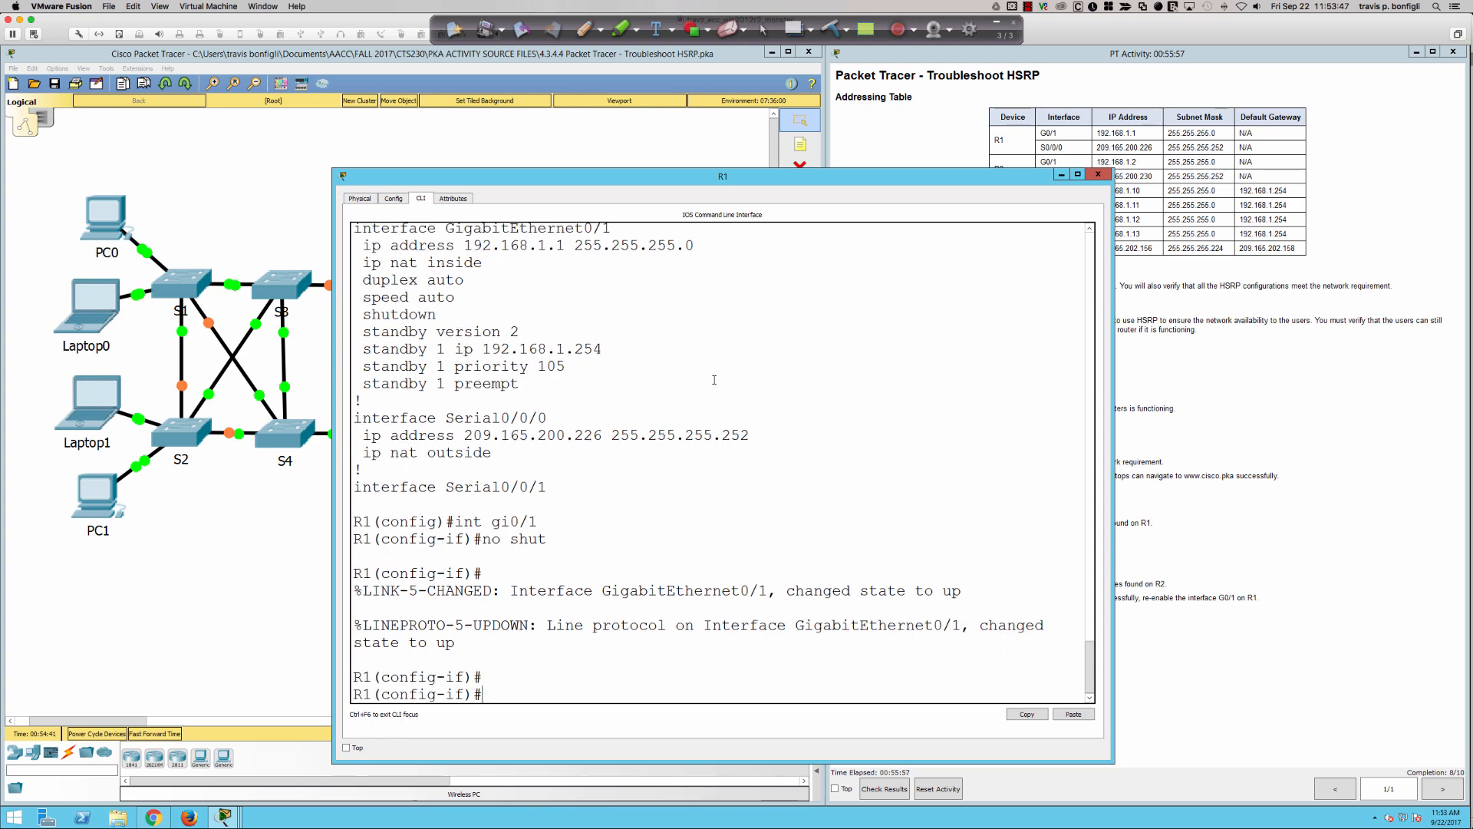
# - Move R1's window clear of the topology and review R1's running configuration up to its serial interfaces with do sh ru
pyautogui.moveTo(723, 181); pyautogui.dragTo(840, 138)
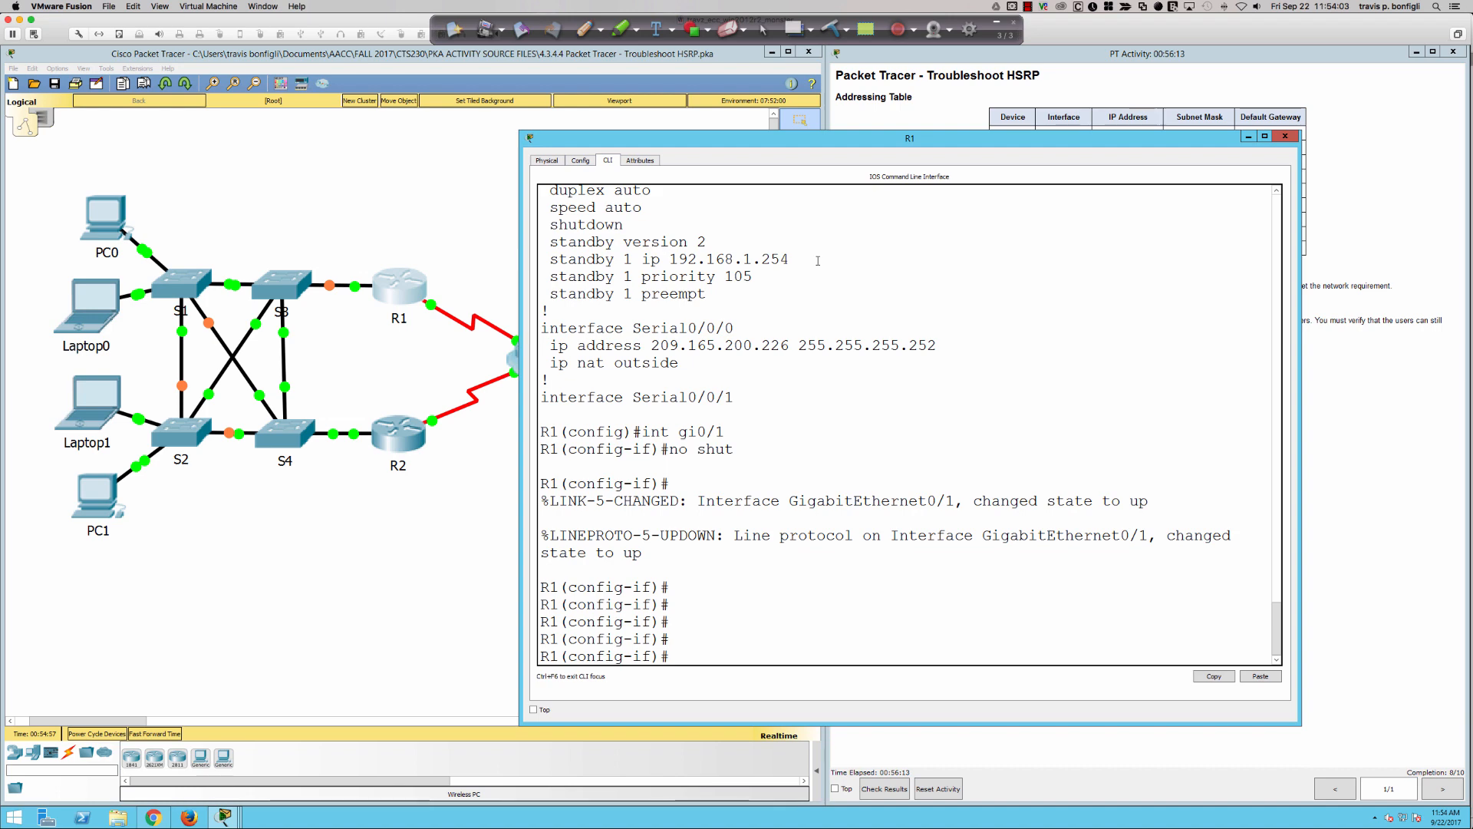
pyautogui.write('do sh ru')
pyautogui.press('Return')
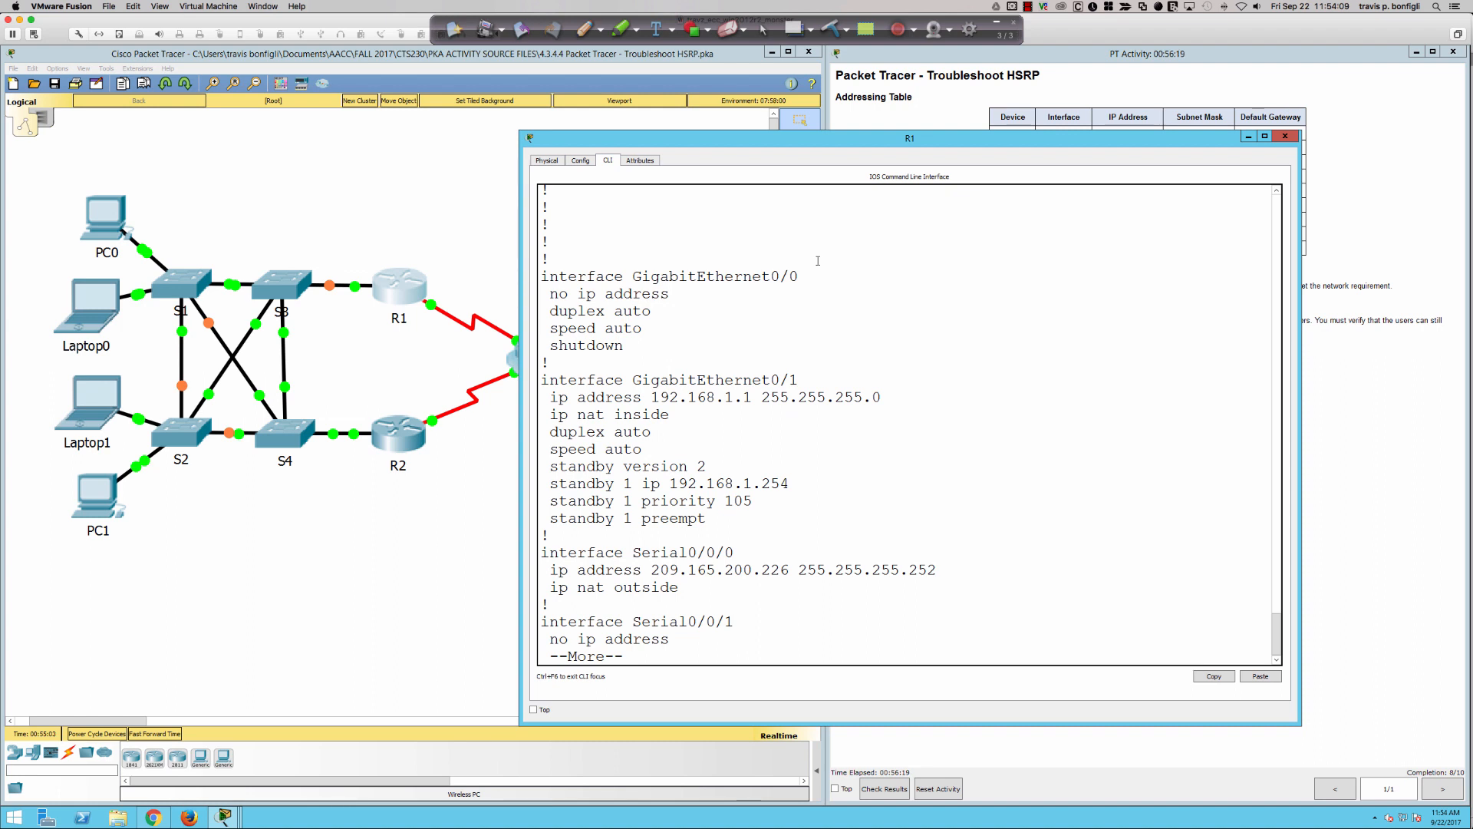
pyautogui.write('qdo sh stand')
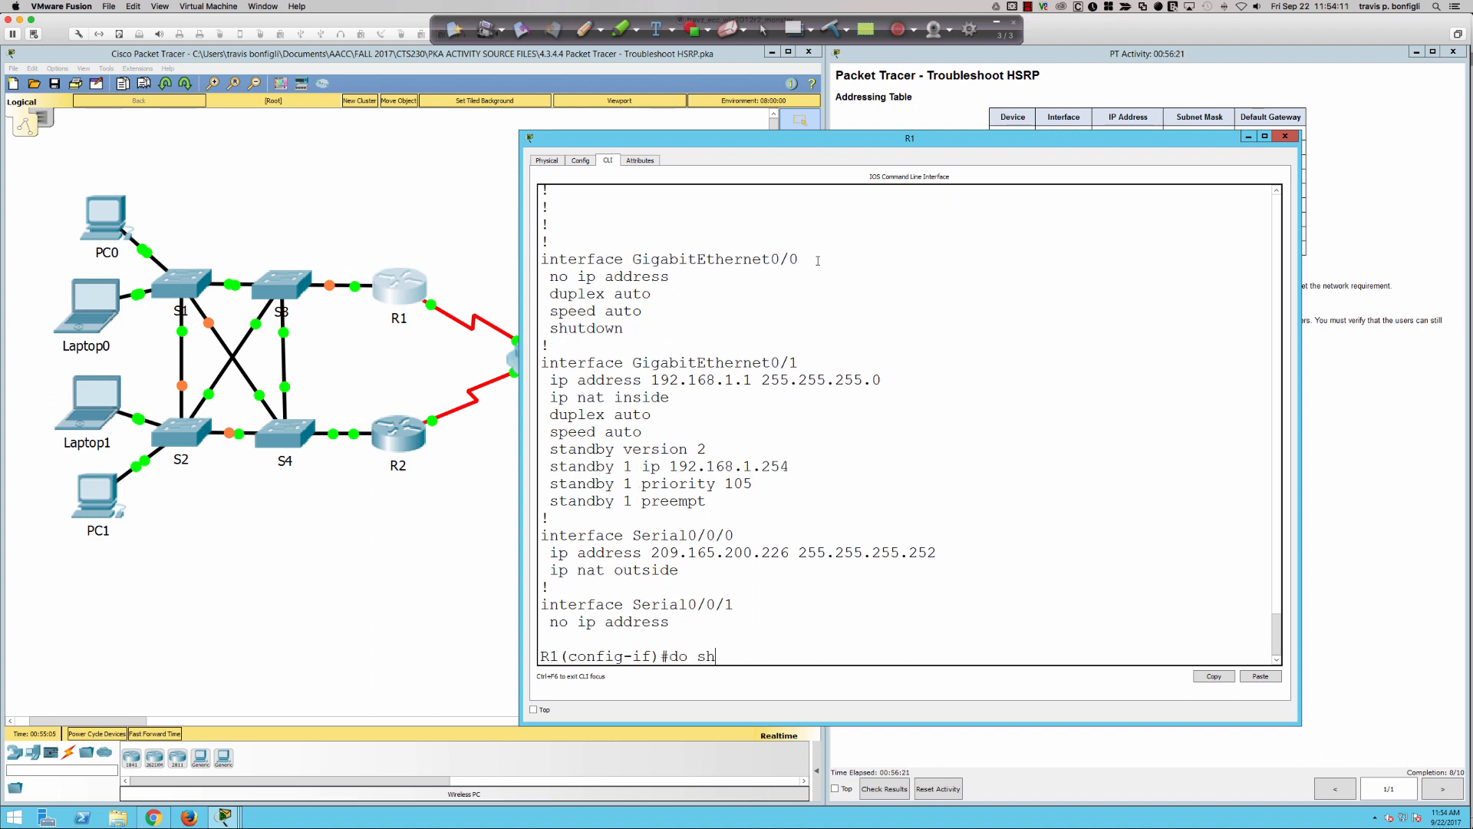
# - Check R1's detailed HSRP state with do sh stand, and try the check again after a short wait
pyautogui.press('Return')
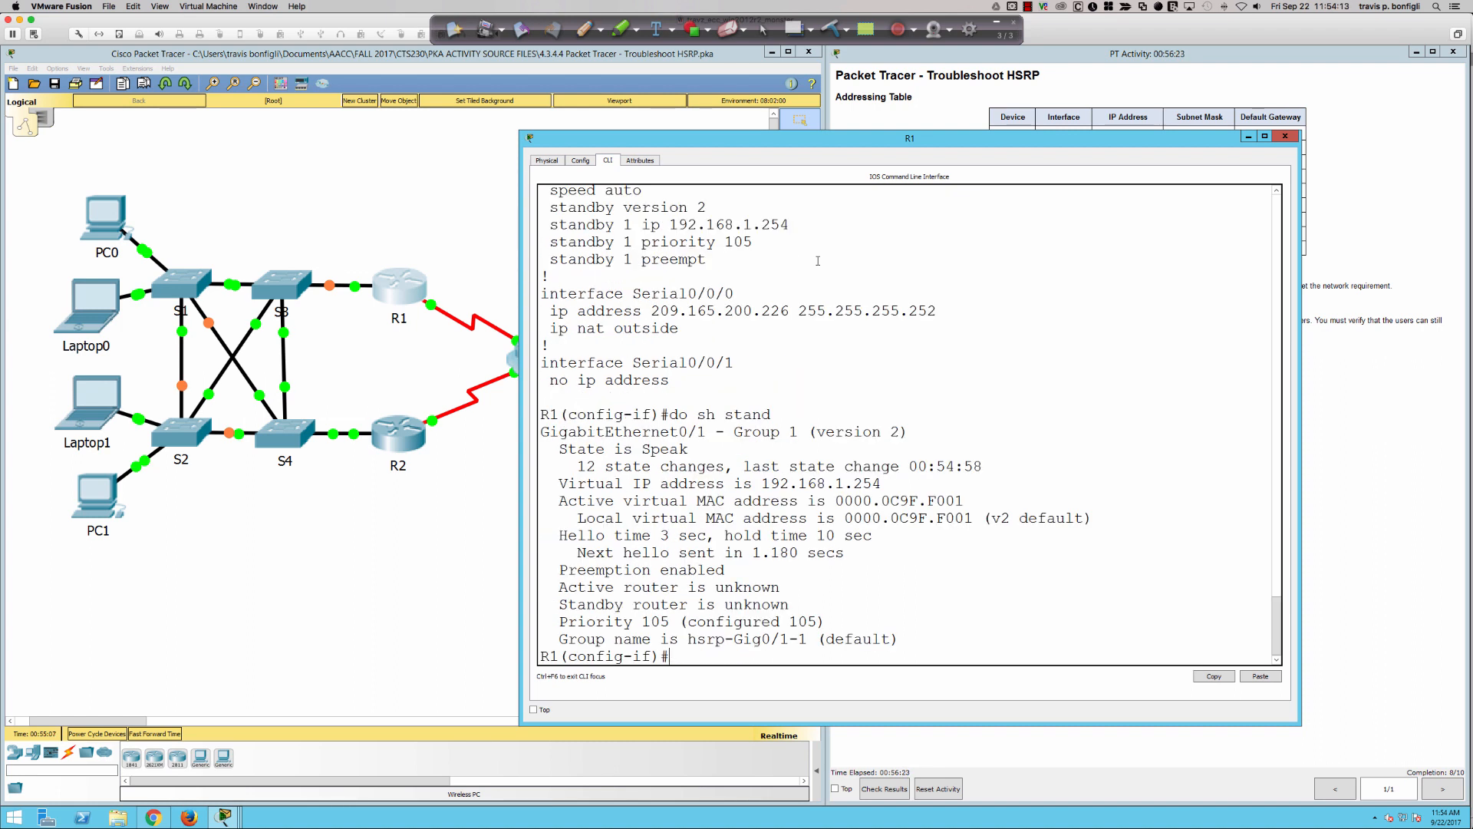
pyautogui.press('Return')
pyautogui.press('Return')
pyautogui.press('Return')
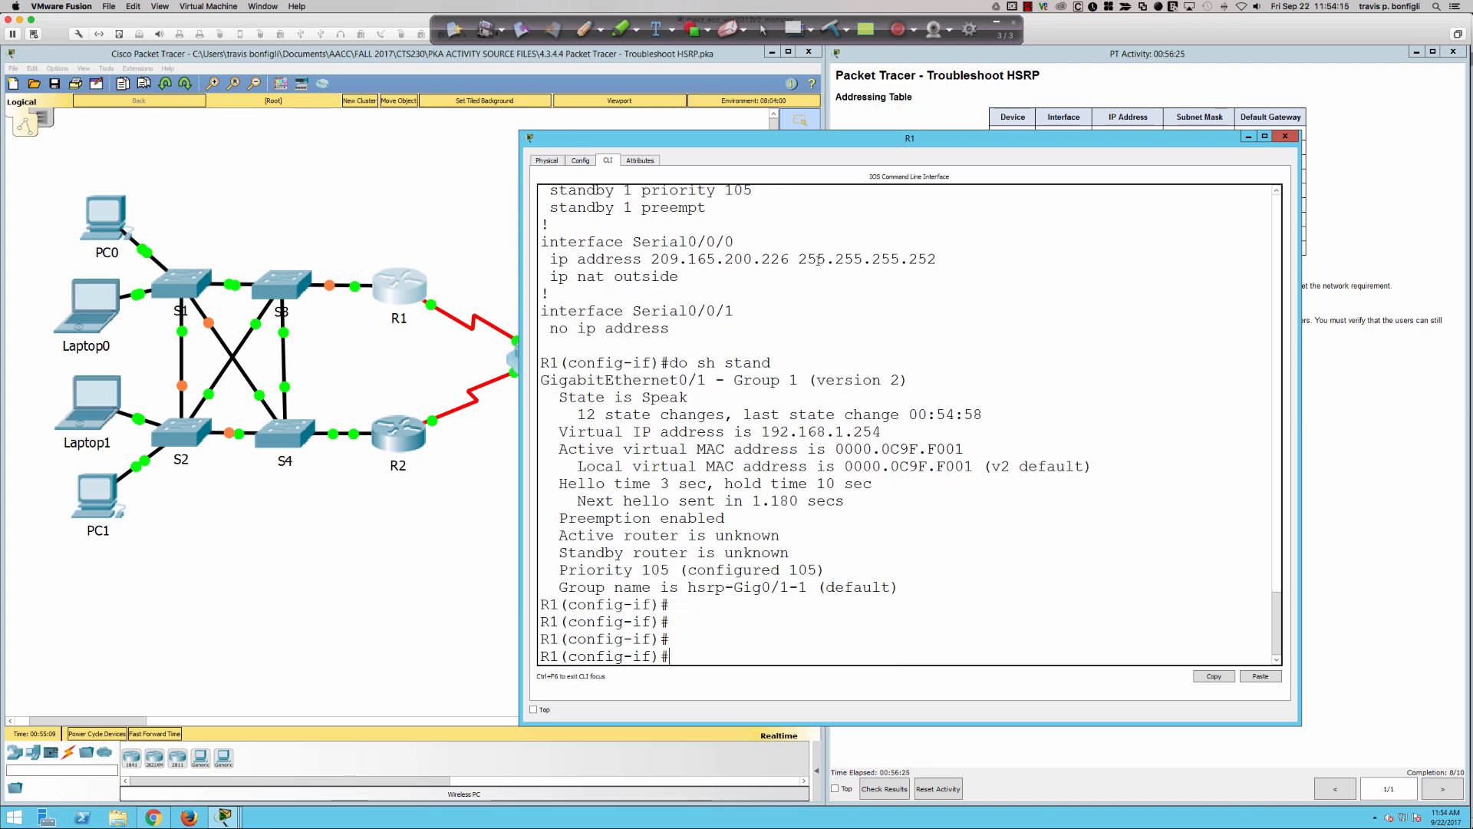
pyautogui.write('do sh stand')
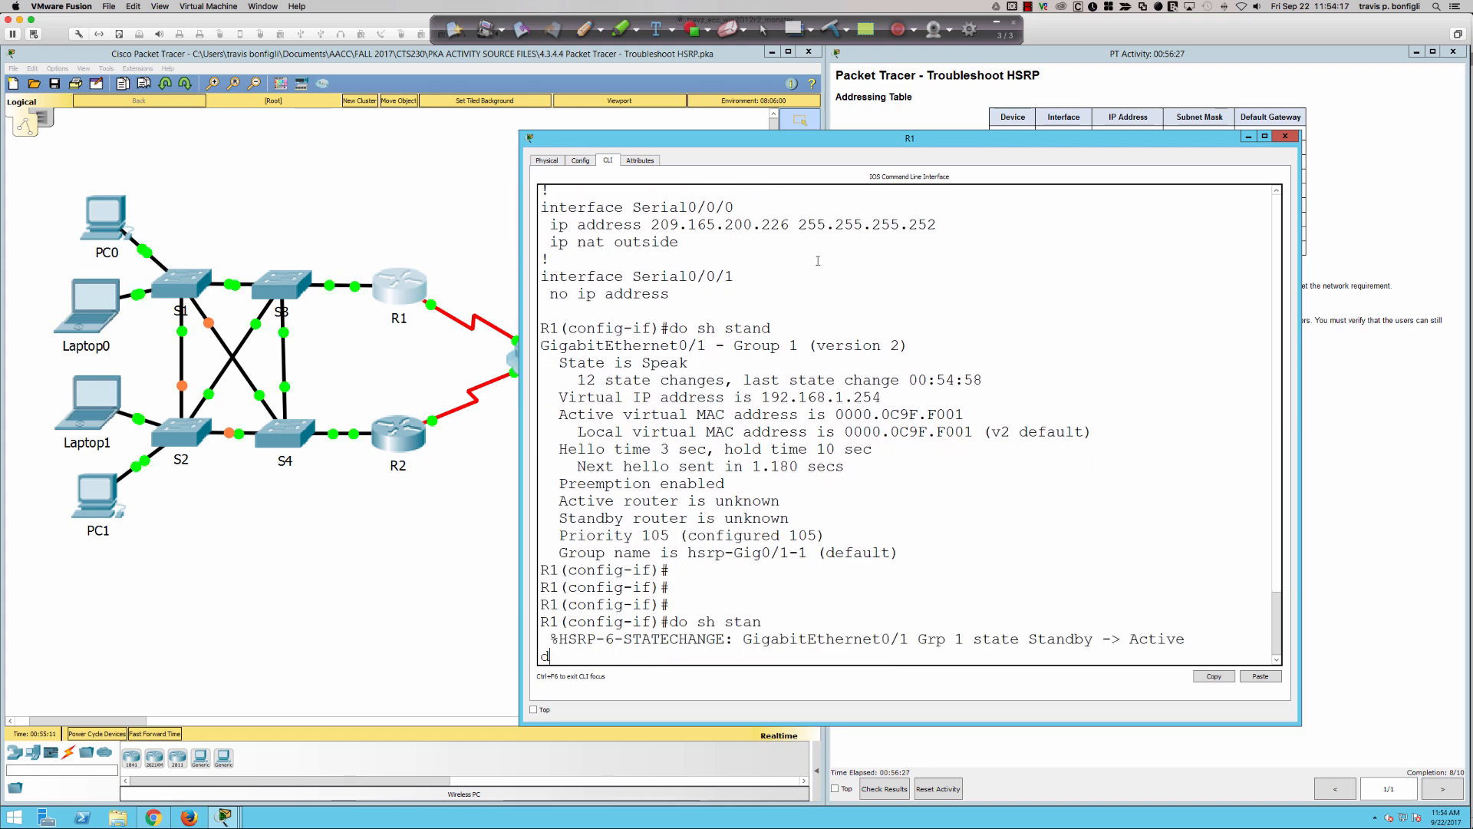
pyautogui.press('Return')
pyautogui.press('Return')
pyautogui.press('Return')
pyautogui.press('Return')
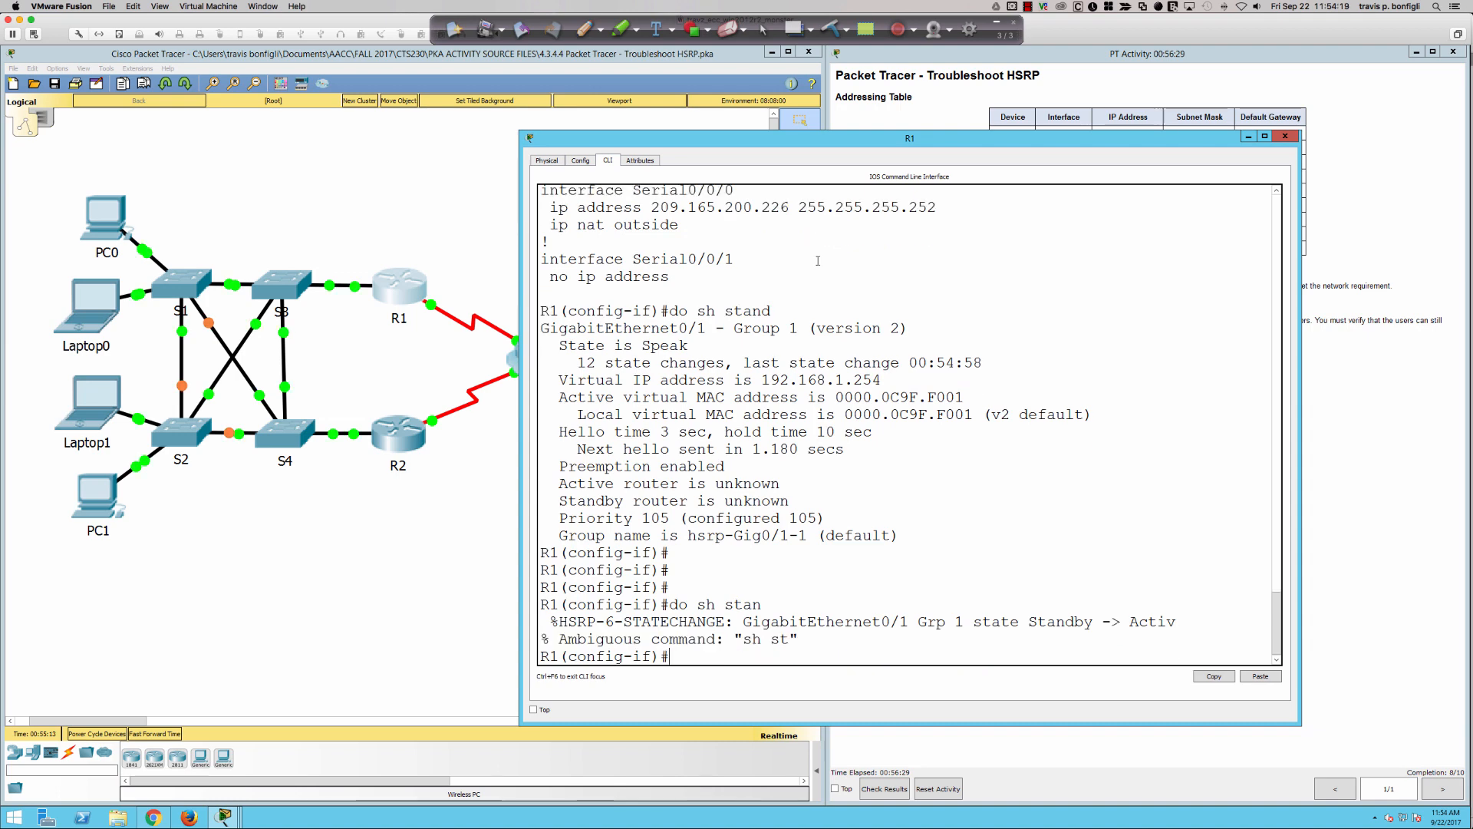
# - Show R1's HSRP summary with do sh stand bri and highlight the standby router entry
pyautogui.write('do sh stand bri')
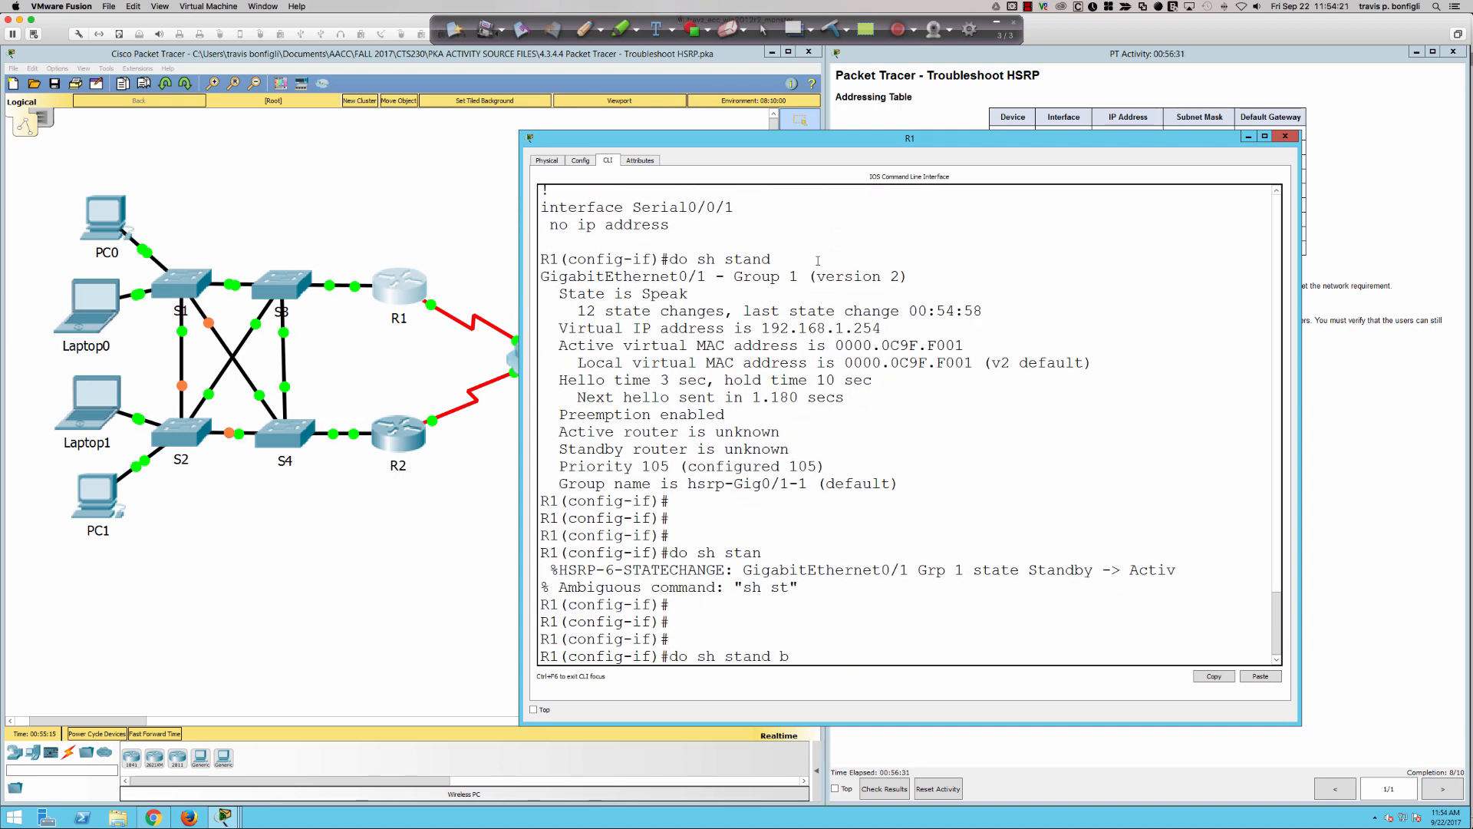
pyautogui.press('Return')
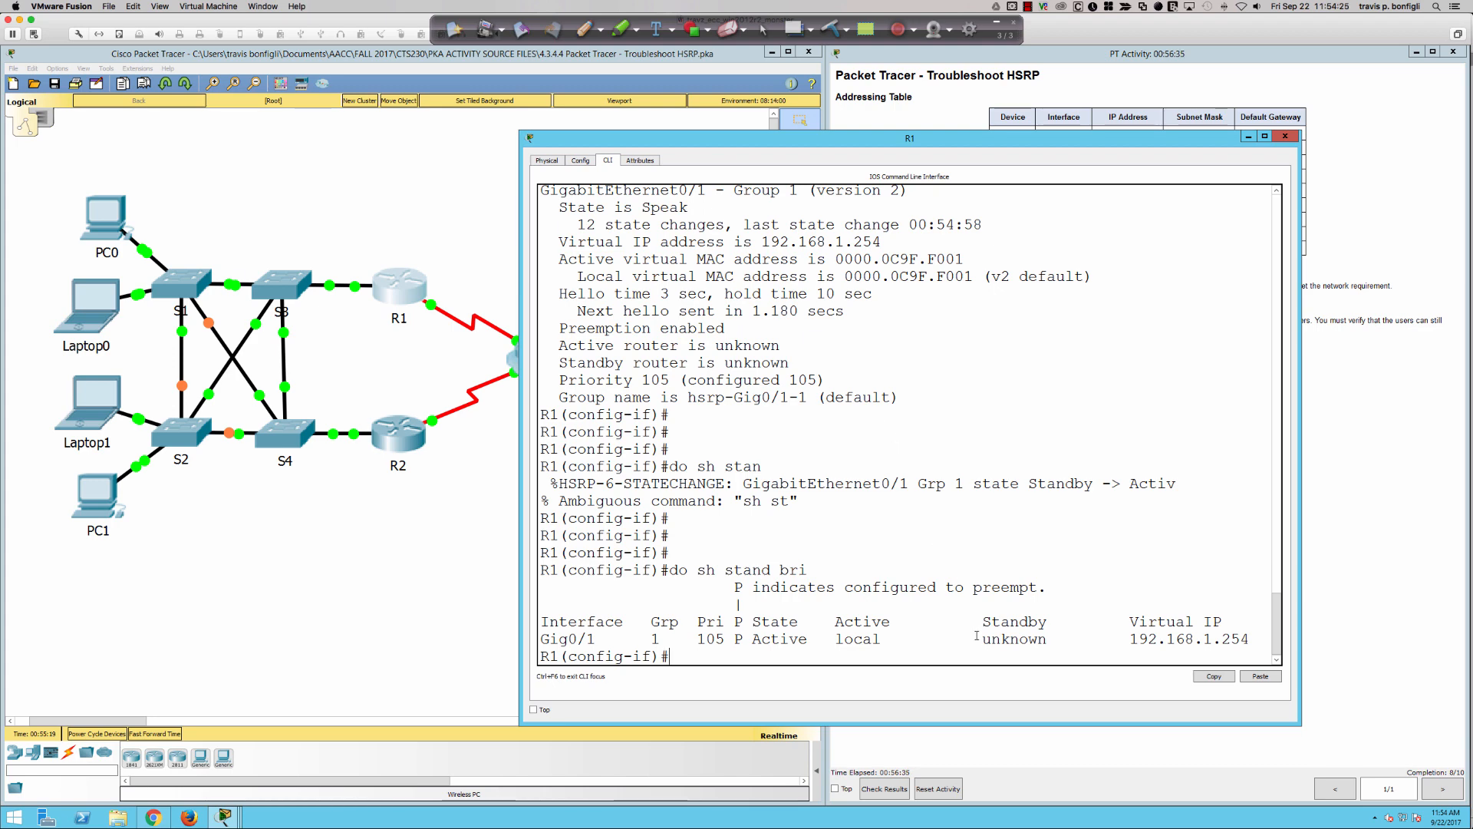
pyautogui.moveTo(973, 638); pyautogui.dragTo(1055, 639)
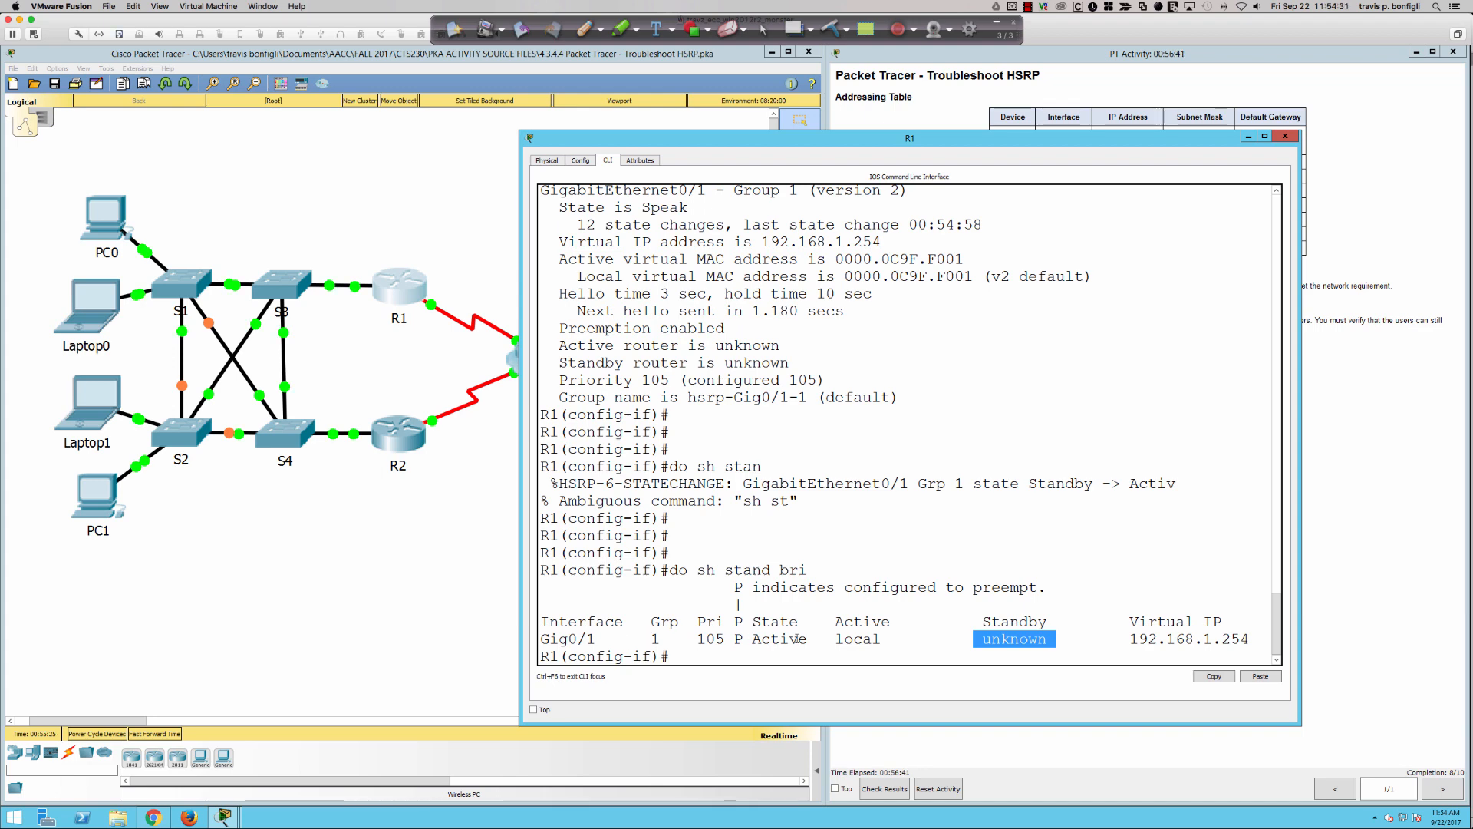
# - Open R2's command line, display its detailed HSRP state with sh stand, and highlight the standby router line
pyautogui.click(403, 420)
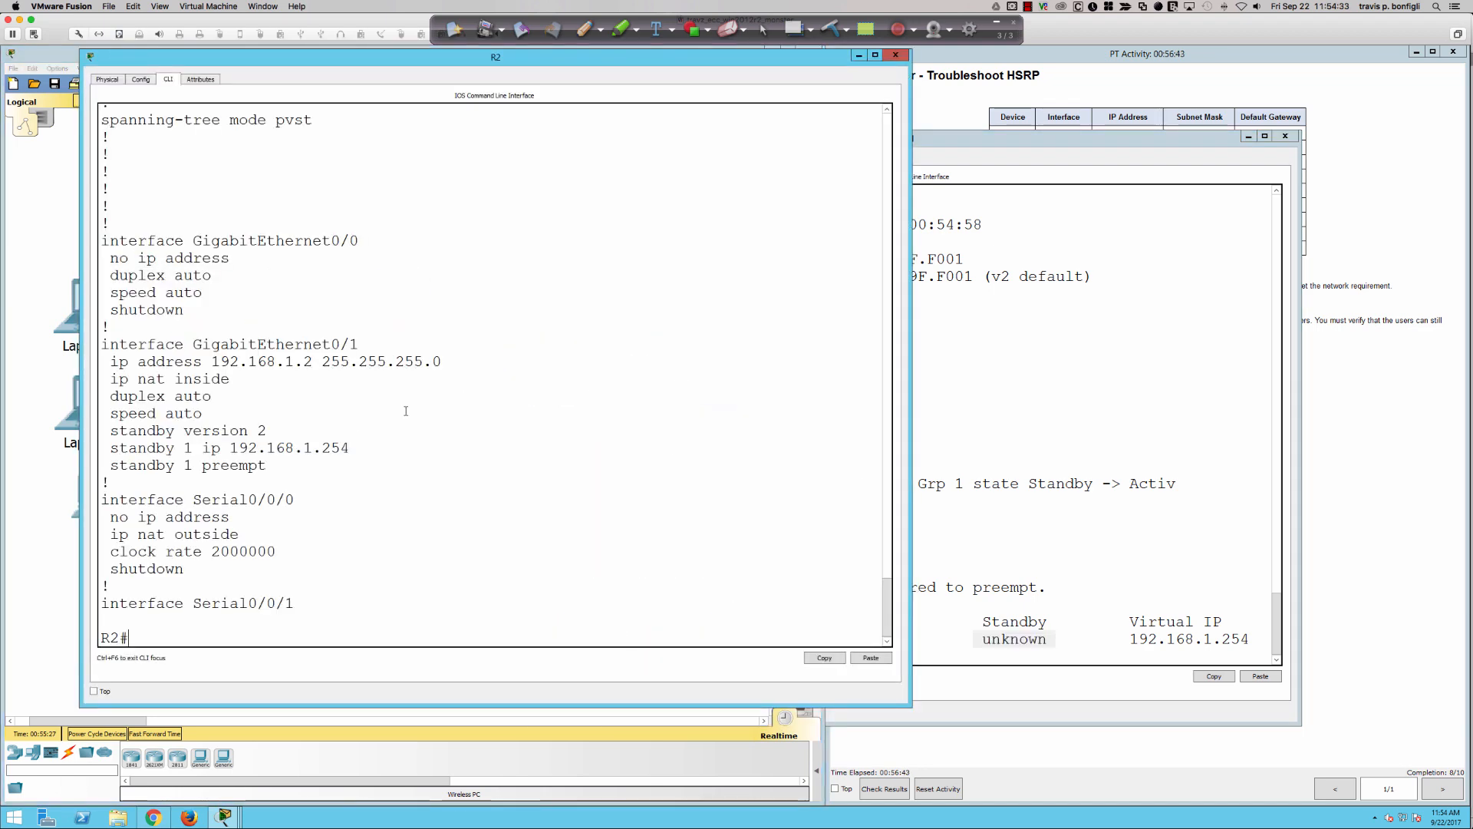
pyautogui.write('q')
pyautogui.press('Return')
pyautogui.press('Return')
pyautogui.press('Return')
pyautogui.press('Return')
pyautogui.press('Return')
pyautogui.press('Return')
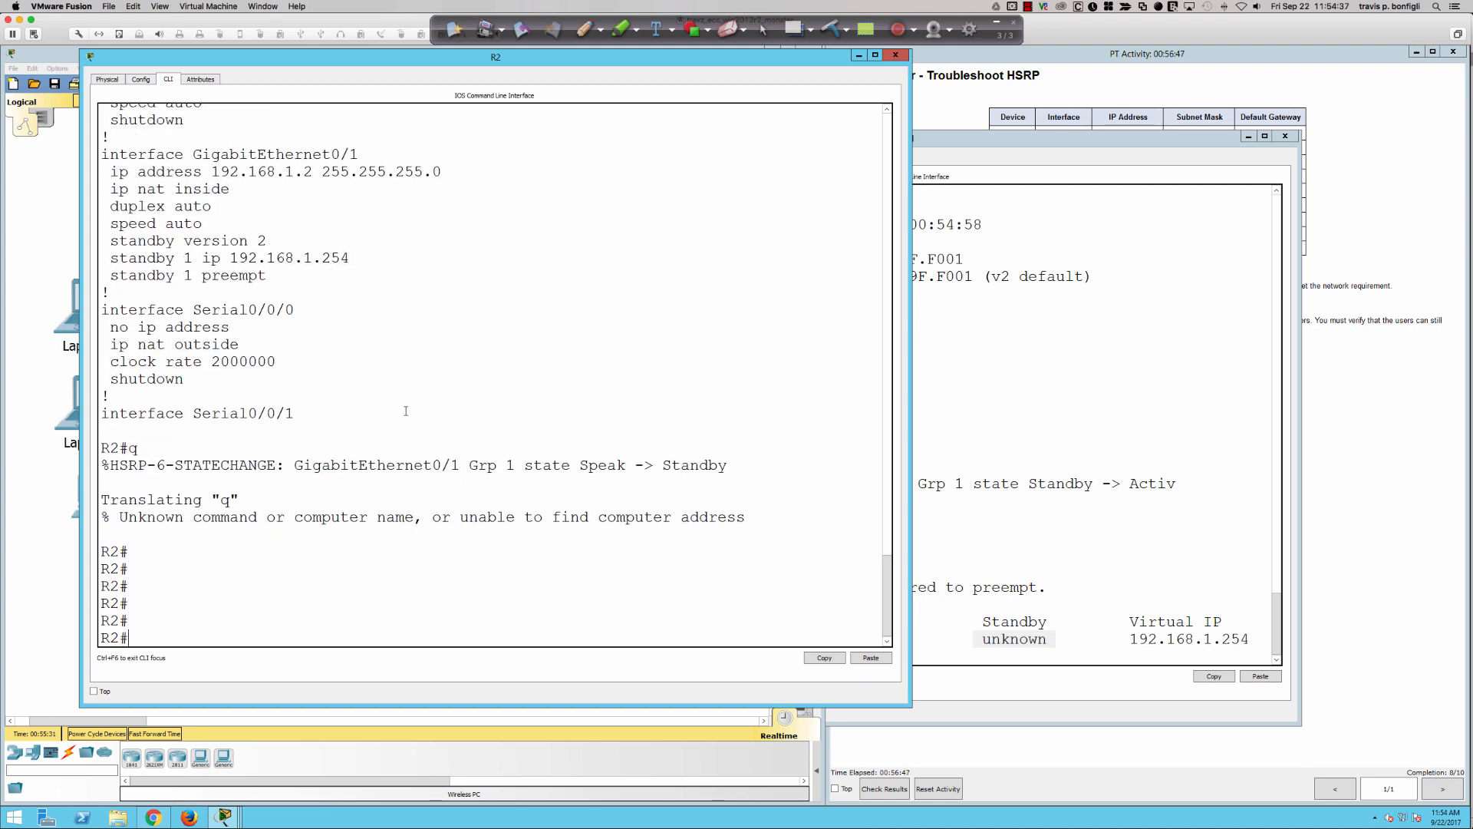
pyautogui.write('sh stand')
pyautogui.press('Return')
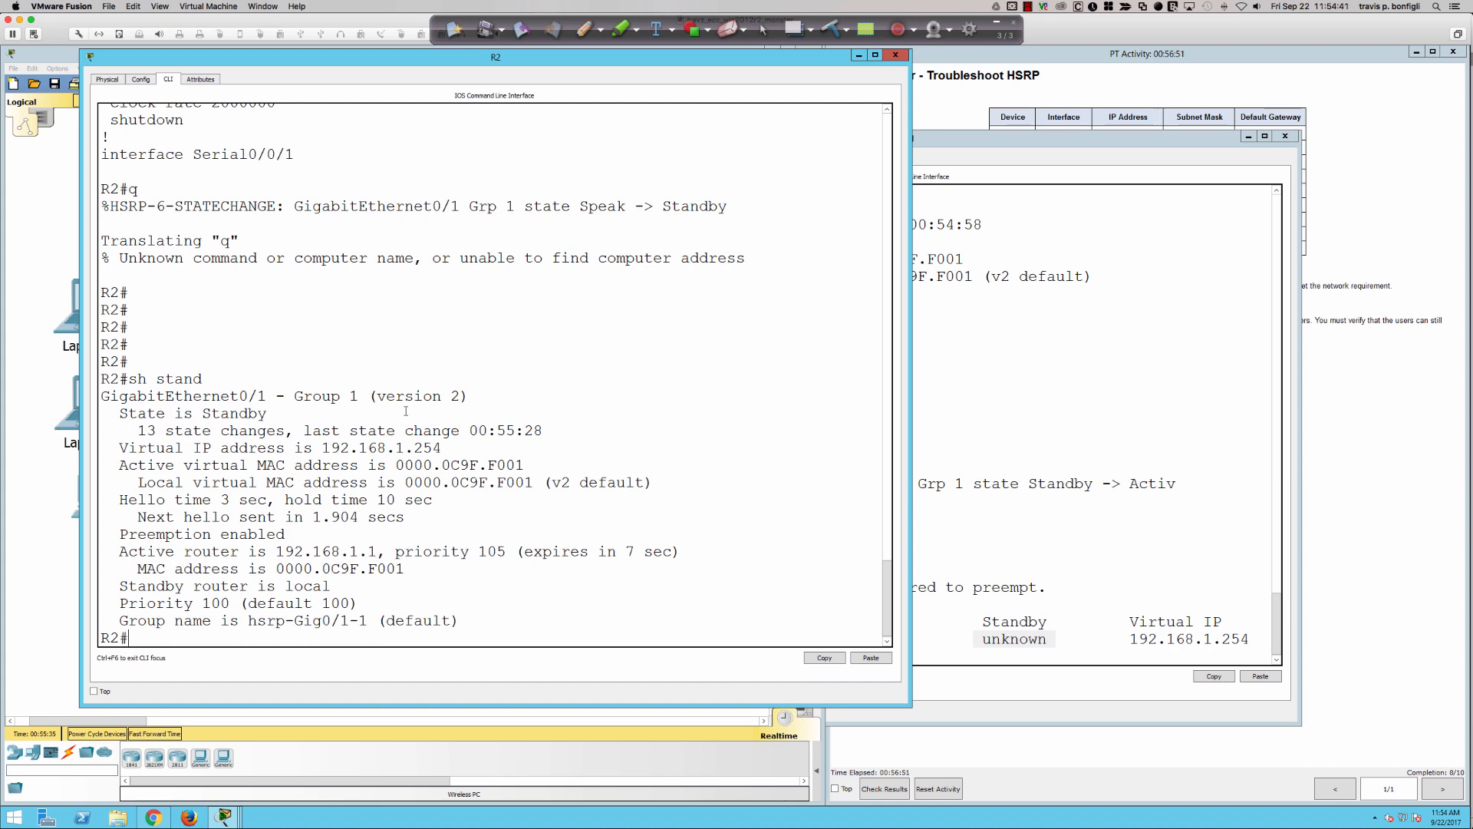
pyautogui.moveTo(119, 585); pyautogui.dragTo(331, 585)
pyautogui.click(580, 554)
# - Show R2's HSRP summary with sh standby brief
pyautogui.write('sh standby brief')
pyautogui.press('Return')
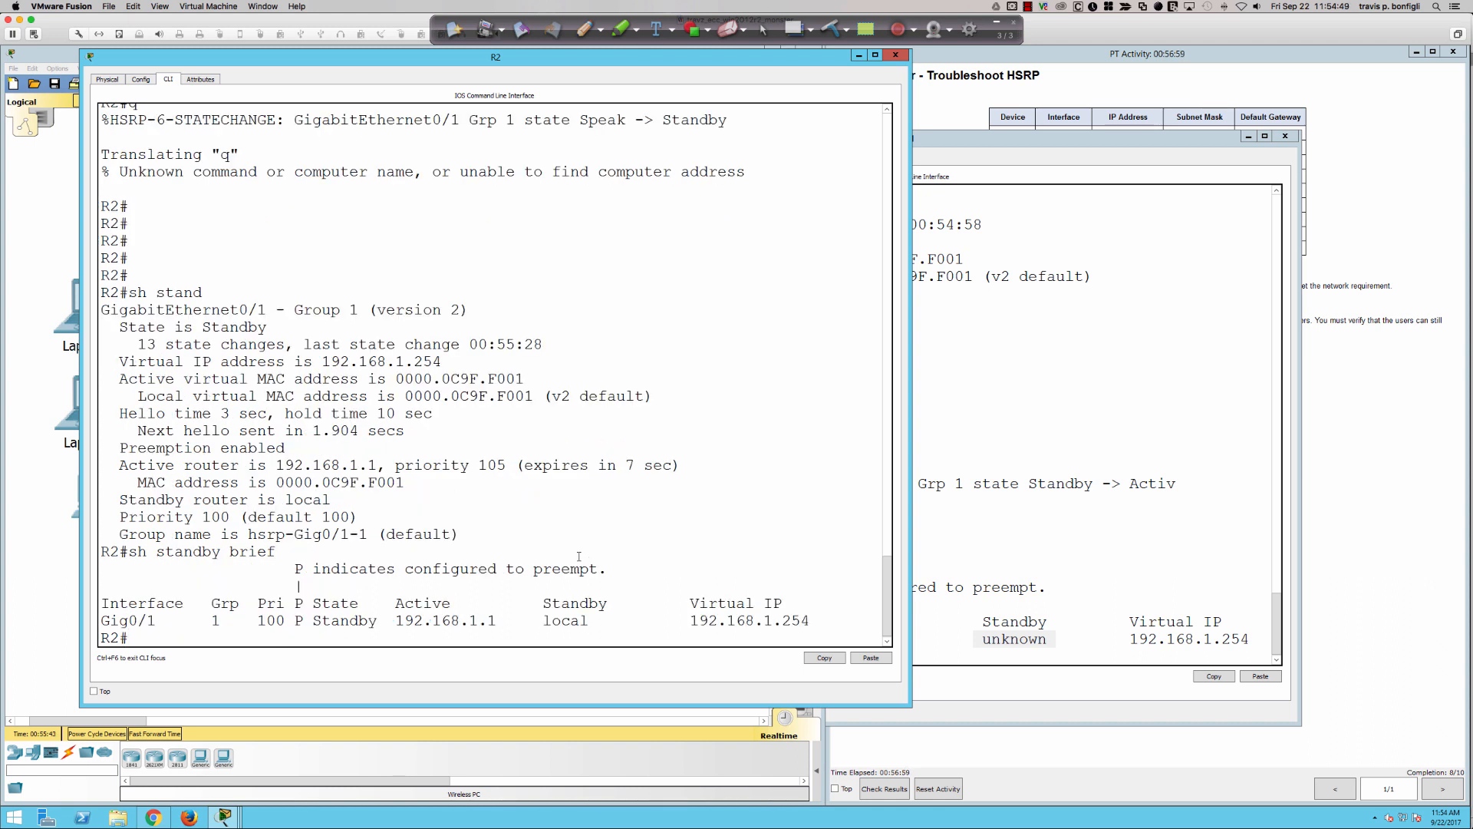
# - Return to R1 and rerun do sh stand bri to recheck its standby router
pyautogui.click(1033, 481)
pyautogui.press('Up')
pyautogui.press('Return')
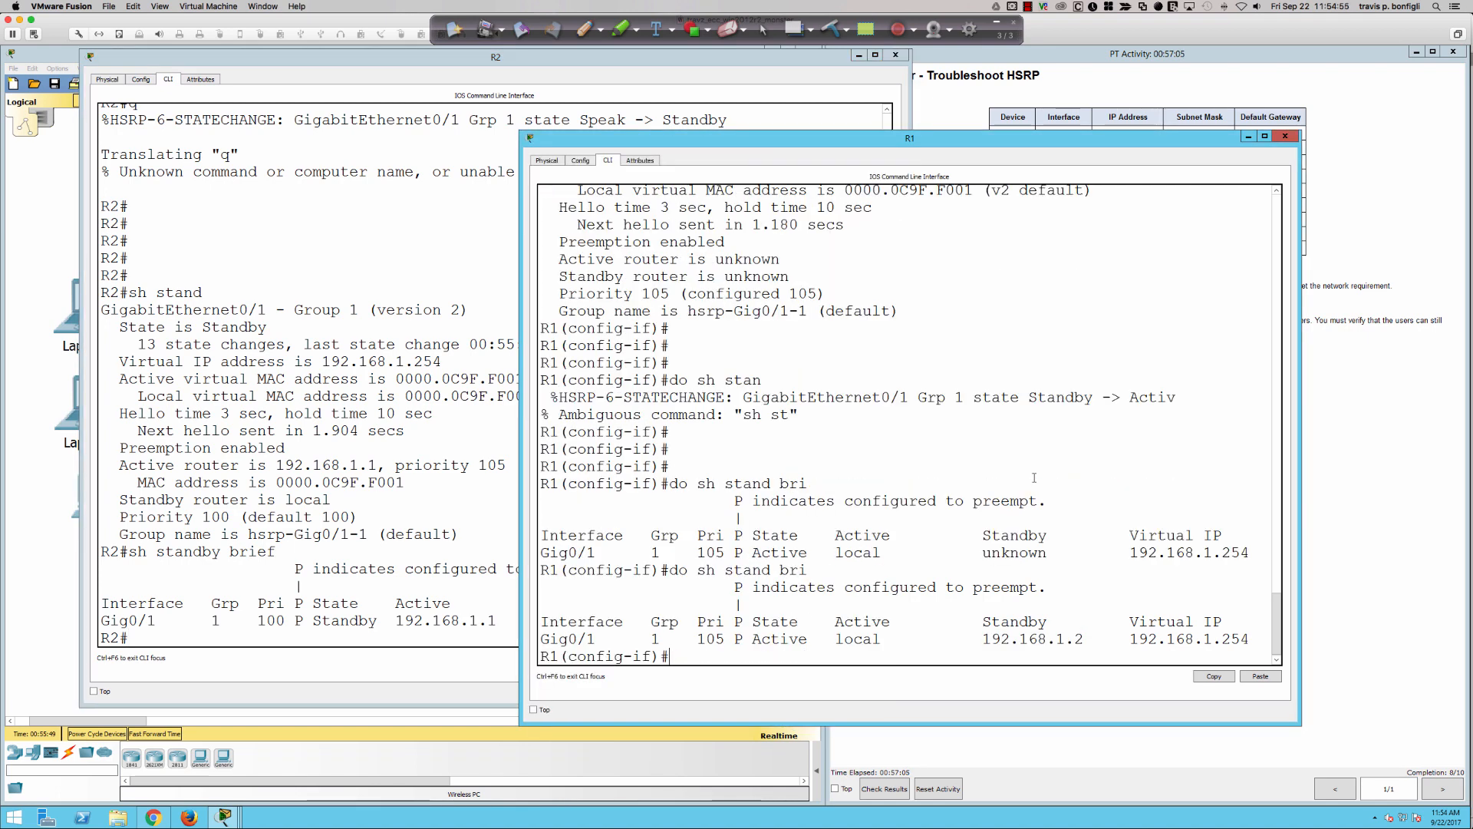
# - Bring up the activity instructions and highlight the Step 2 Troubleshoot R1 and Step 3 Troubleshoot R2 tasks
pyautogui.click(1350, 417)
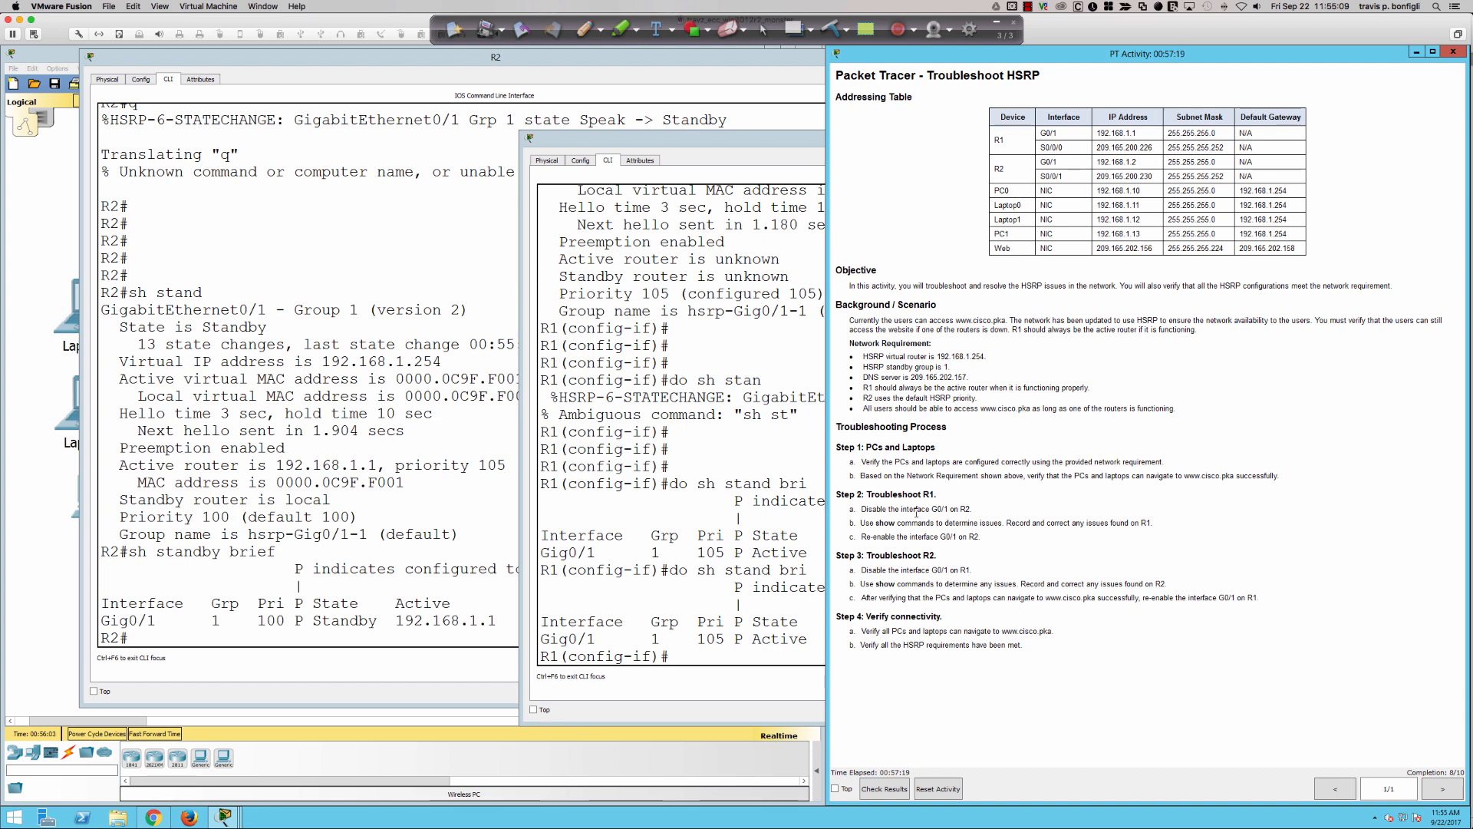
pyautogui.moveTo(908, 509); pyautogui.dragTo(990, 539)
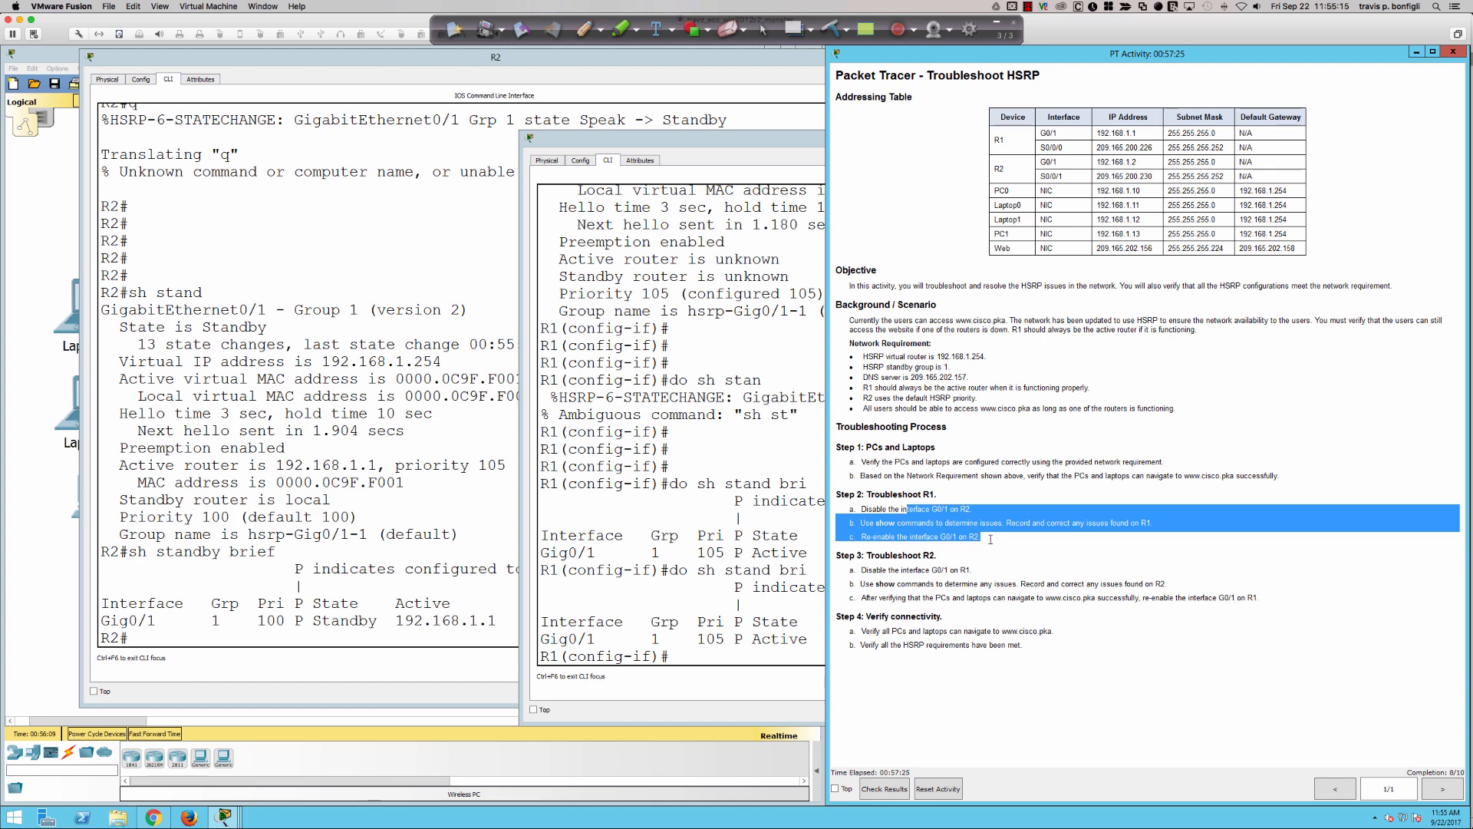
pyautogui.moveTo(908, 570); pyautogui.dragTo(1263, 598)
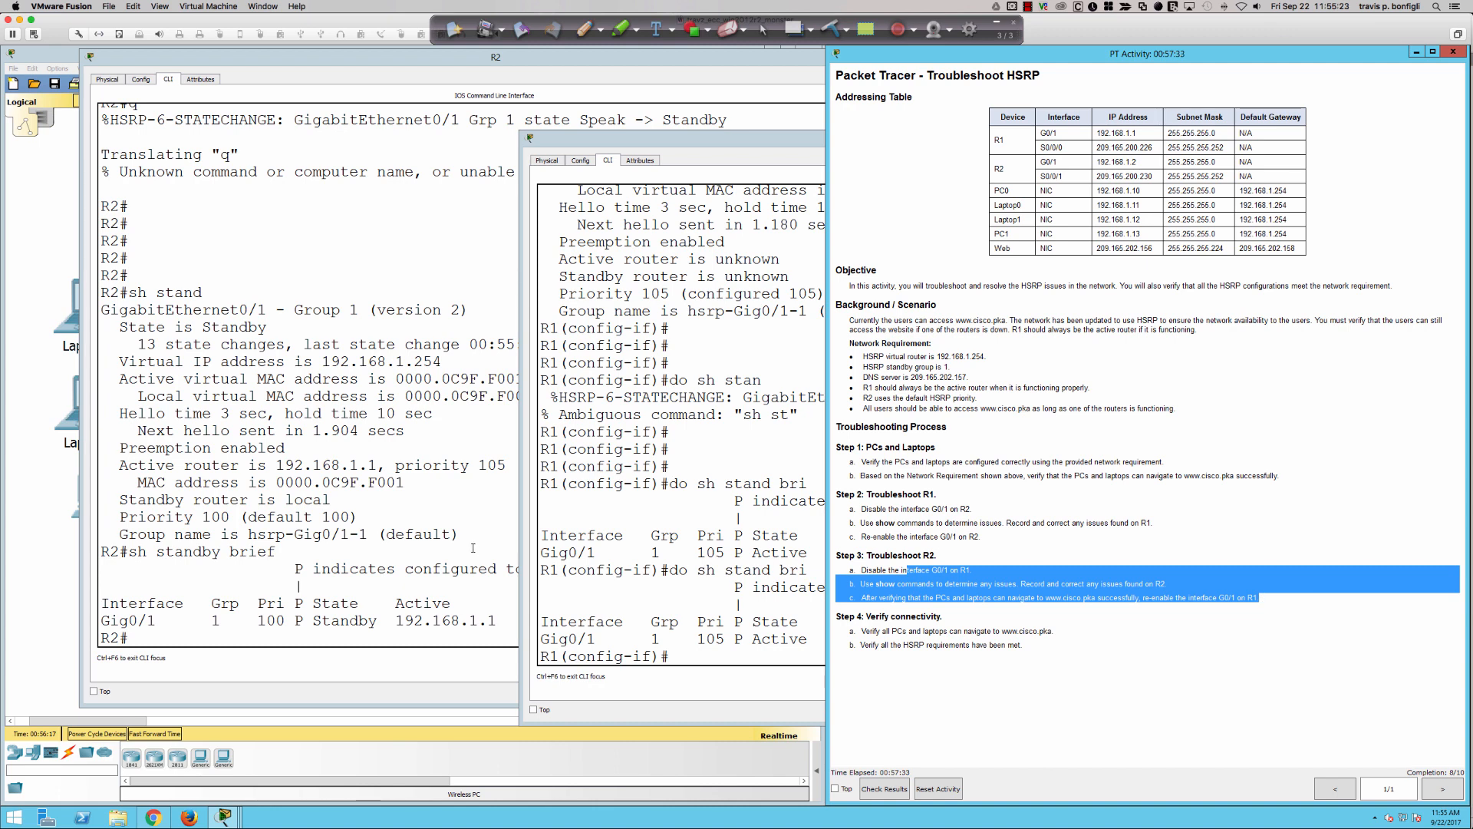
# - Enter configuration mode on R2 and shut down interface gi0/1
pyautogui.click(402, 521)
pyautogui.write('conf t')
pyautogui.press('Return')
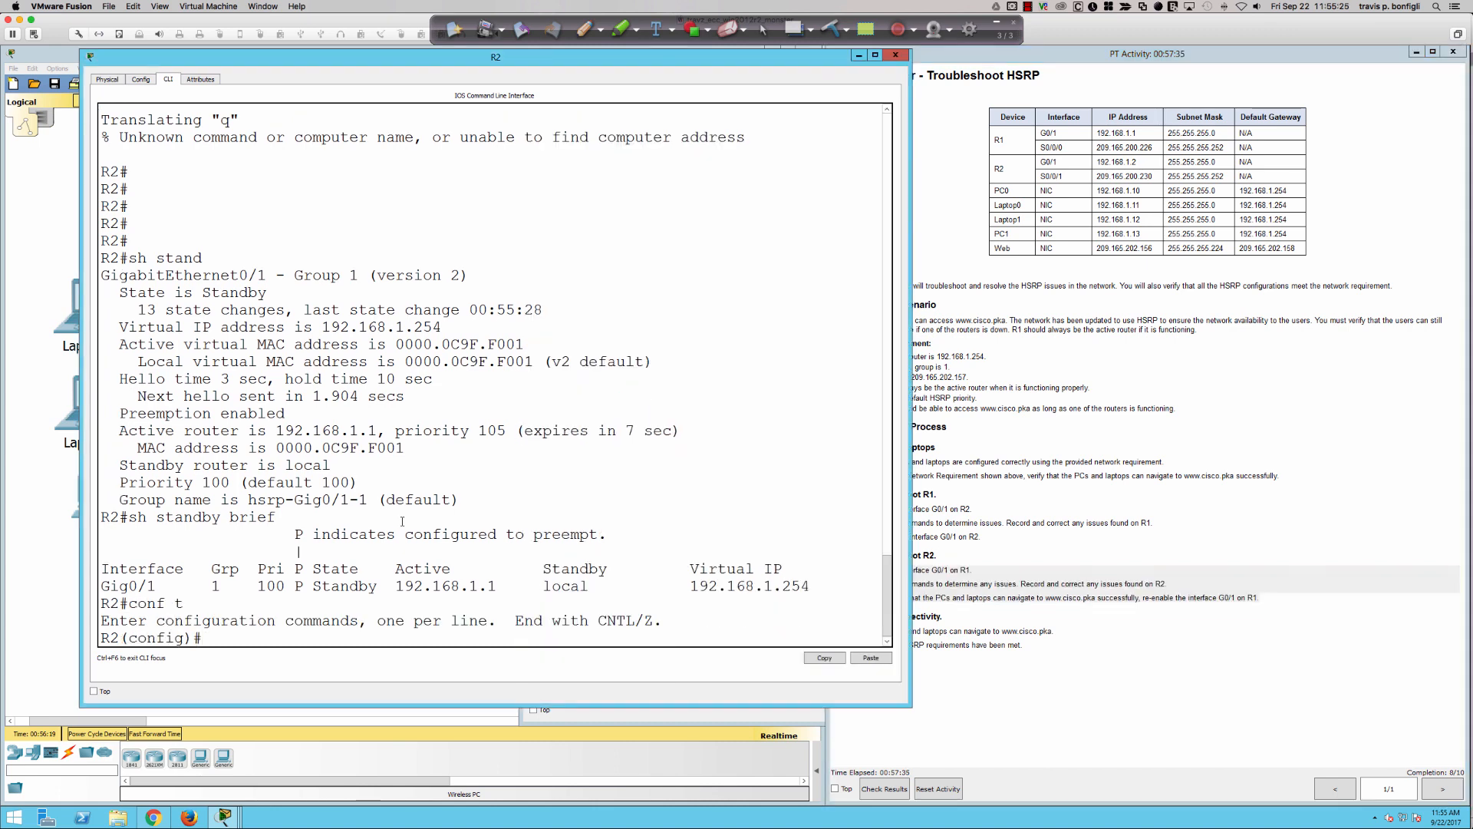
pyautogui.write('int gi0/1')
pyautogui.press('Return')
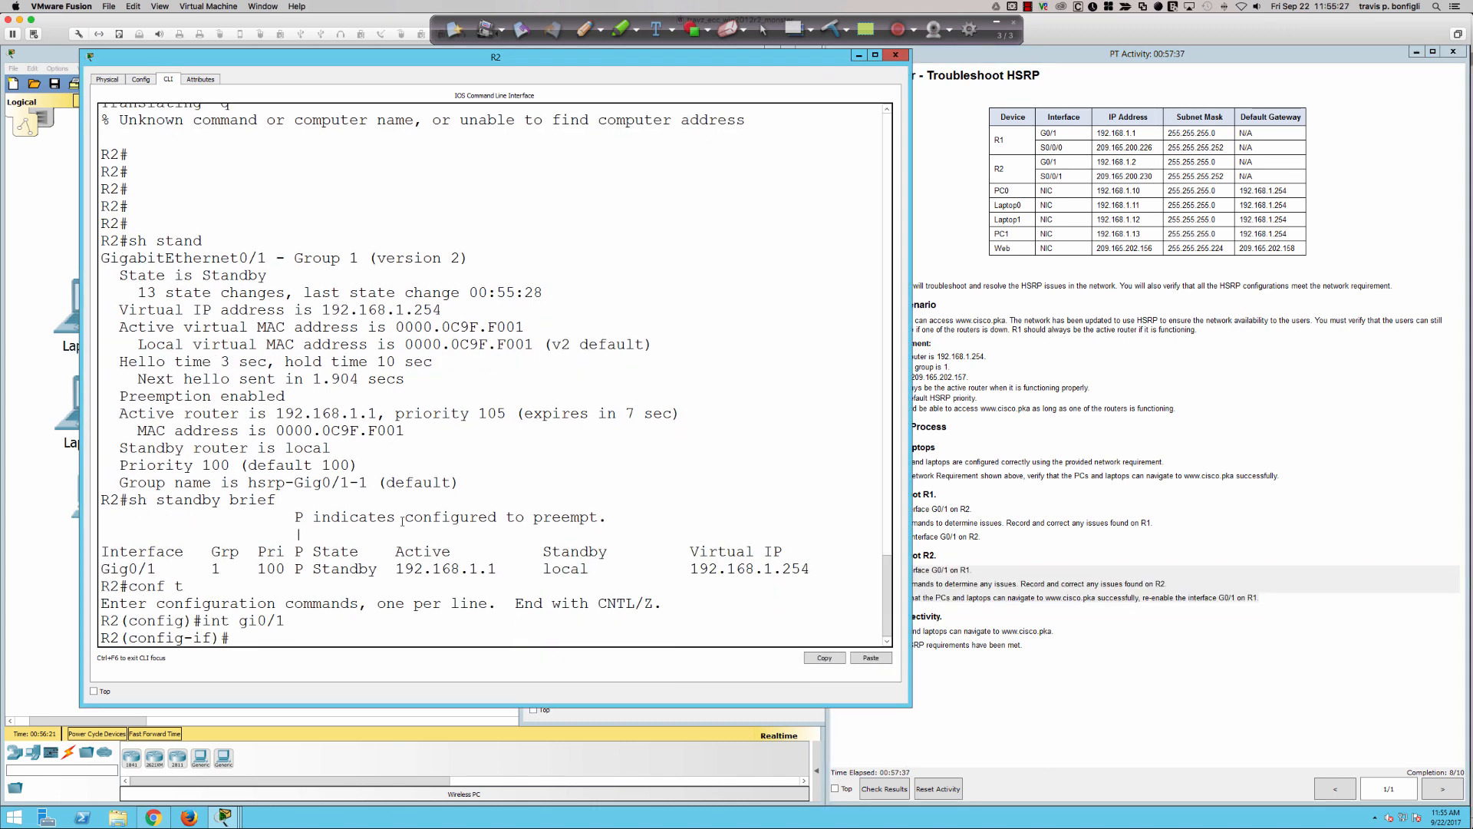
pyautogui.write('shut')
pyautogui.press('Return')
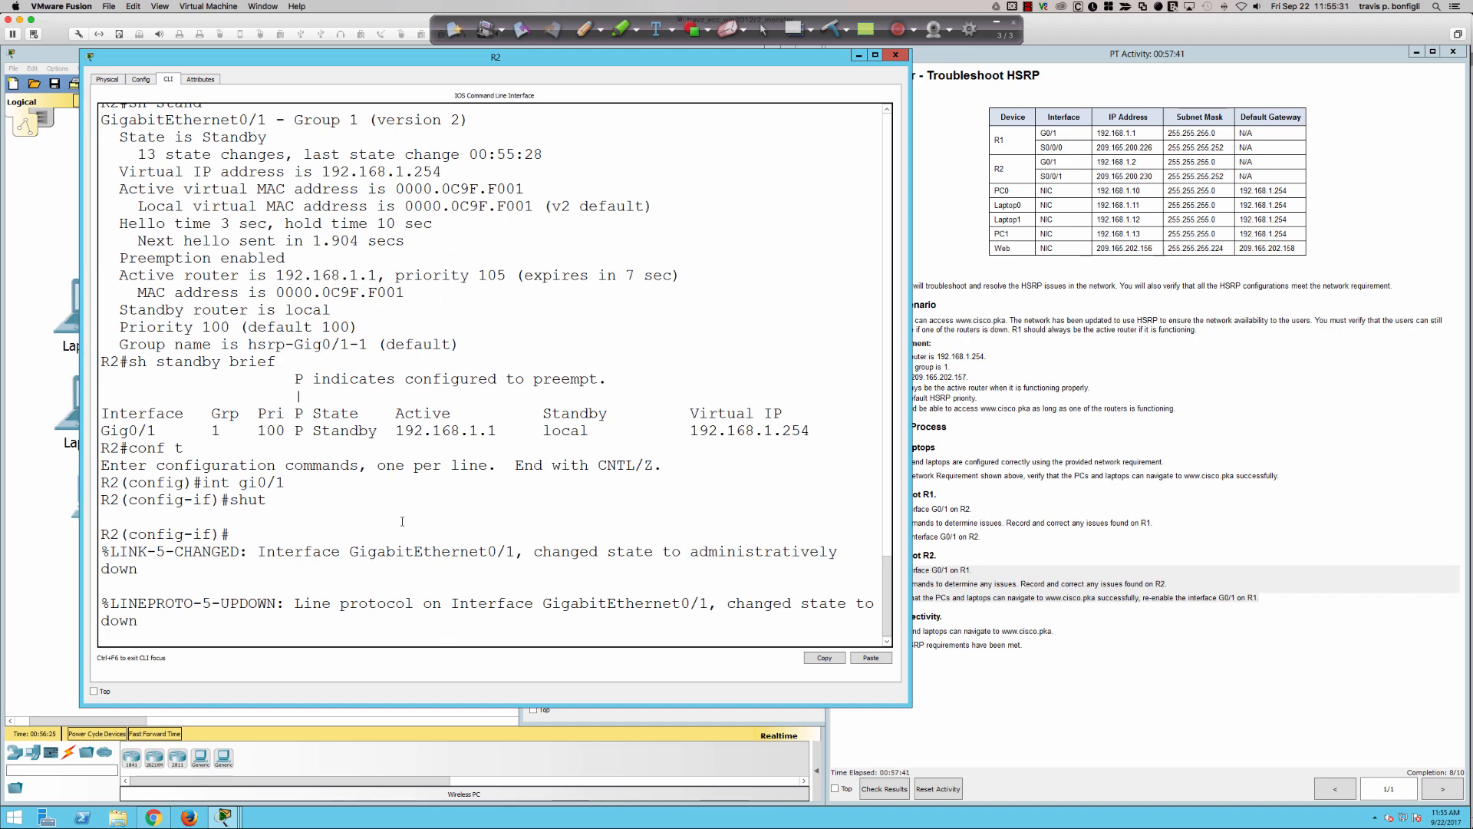
pyautogui.press('Return')
pyautogui.press('Return')
pyautogui.press('Return')
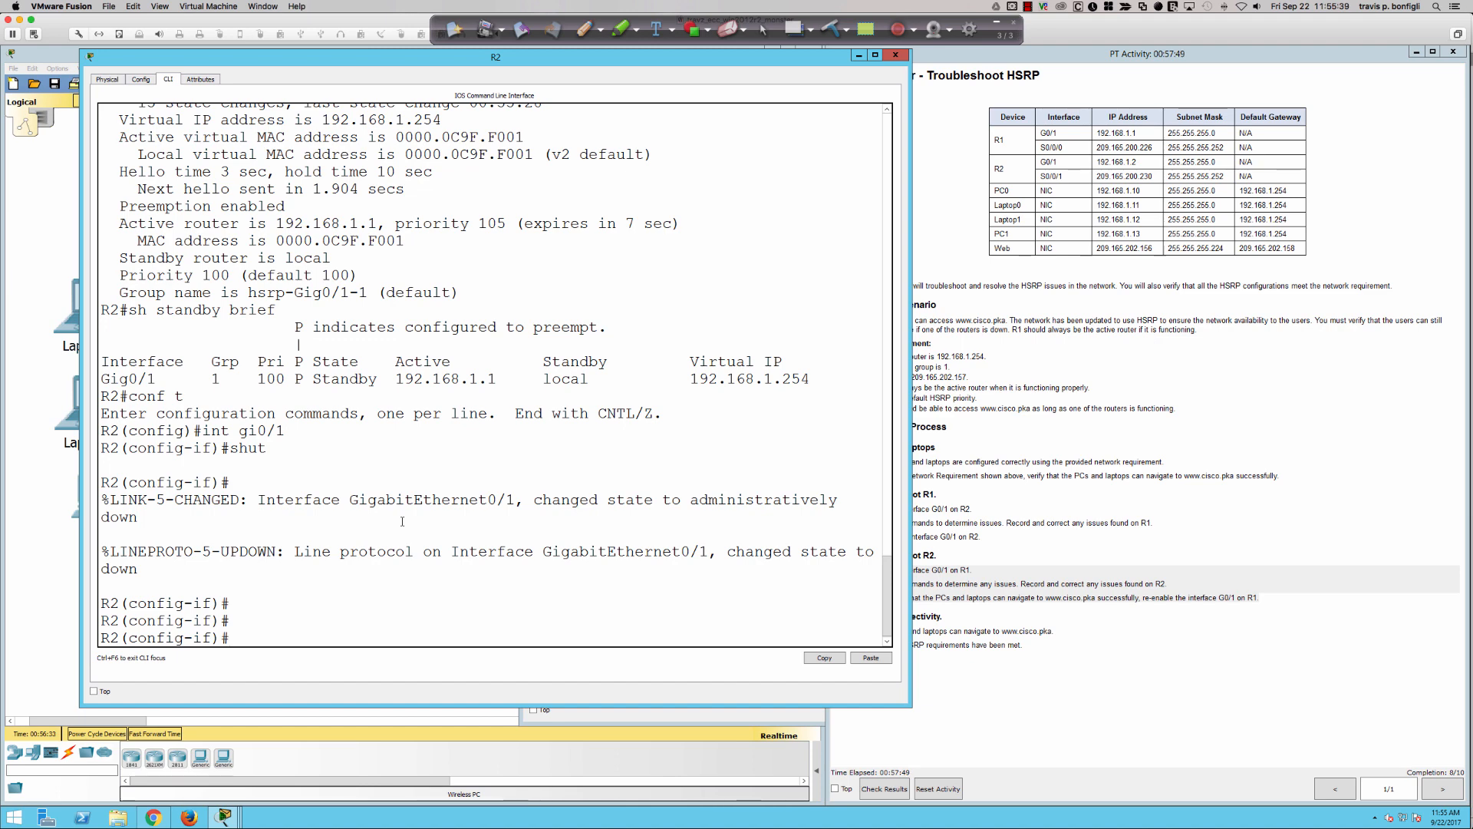
# - Re-enable interface gi0/1 on R2 with no shut
pyautogui.write('no shut')
pyautogui.press('Return')
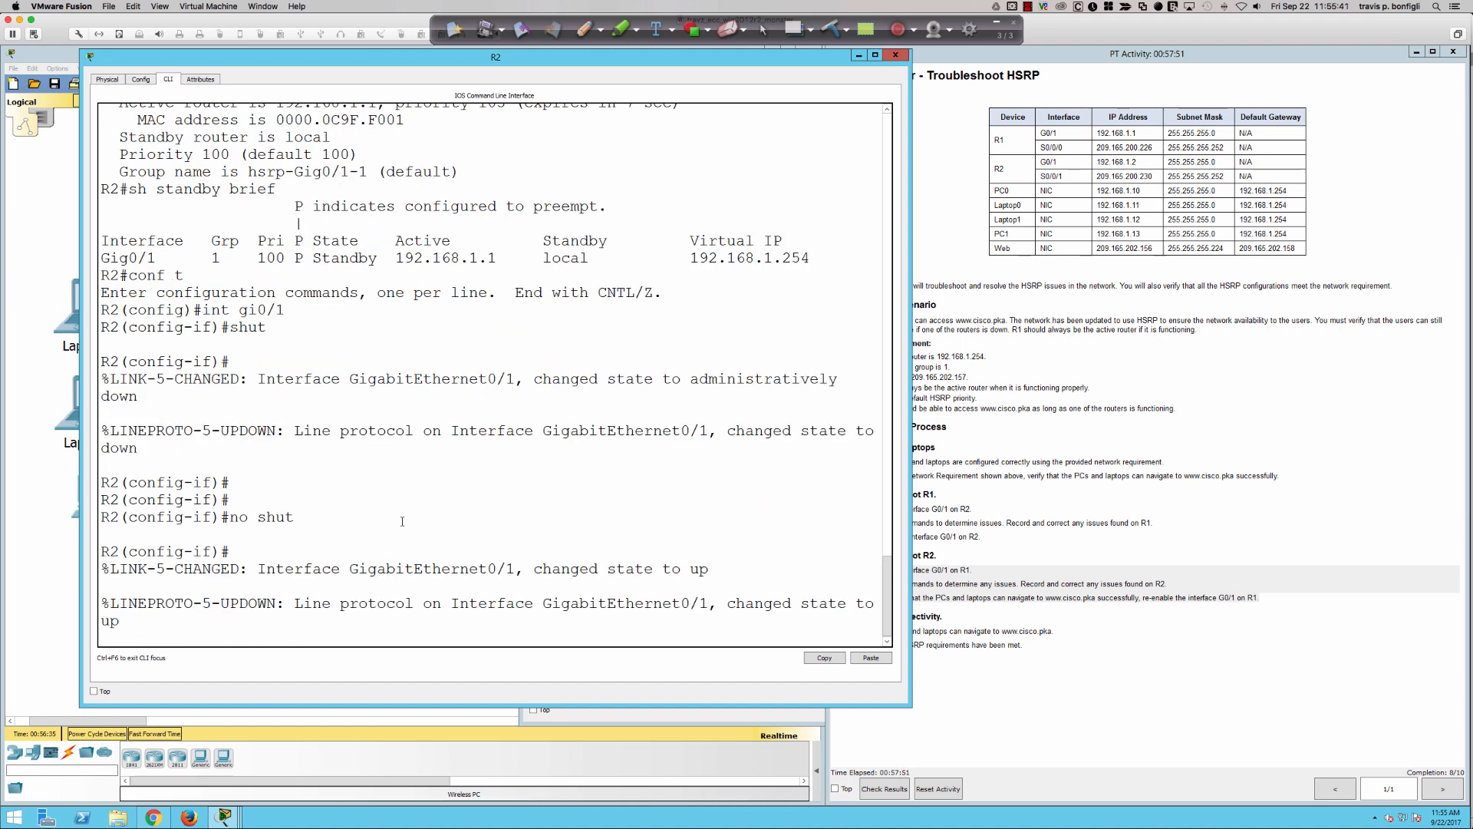
pyautogui.press('Return')
pyautogui.press('Return')
pyautogui.press('Return')
pyautogui.press('Return')
pyautogui.press('Return')
pyautogui.press('Return')
pyautogui.press('Return')
pyautogui.press('Return')
pyautogui.press('Return')
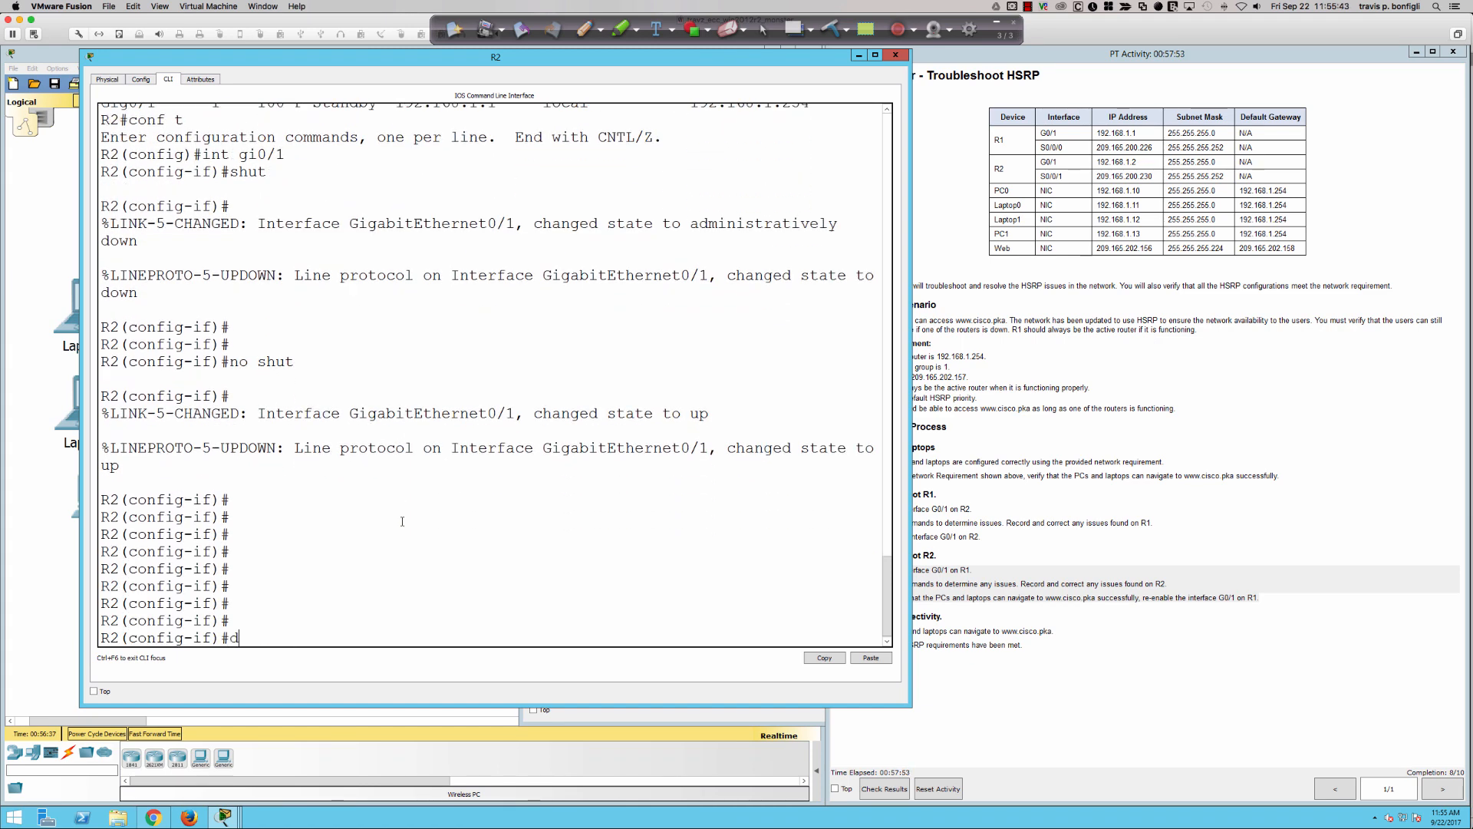
# - Display R2's detailed HSRP state with do sh standby and wait at the prompt for state changes
pyautogui.write('do sh standby')
pyautogui.press('Return')
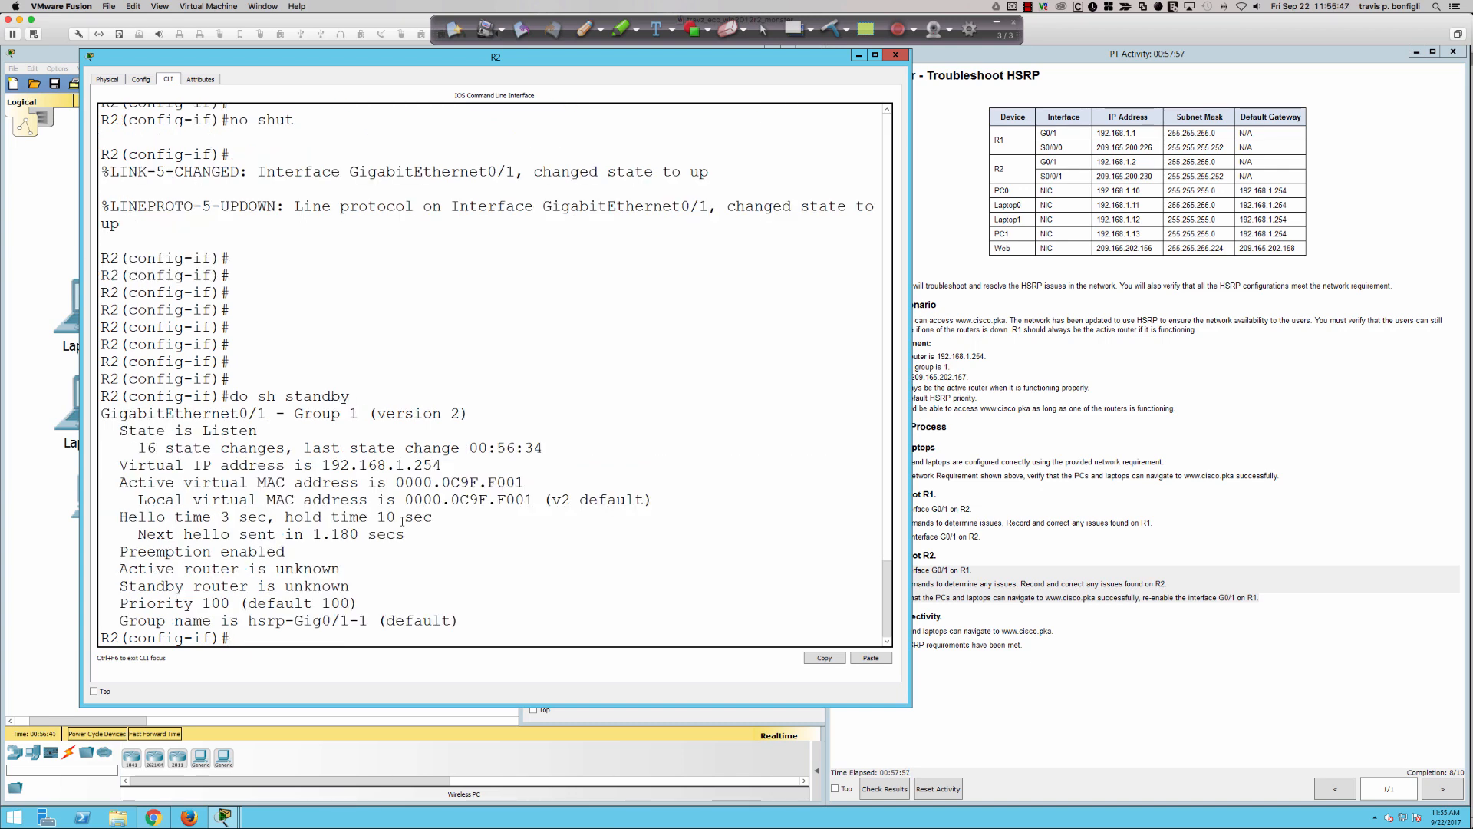
pyautogui.press('Return')
pyautogui.press('Return')
pyautogui.press('Return')
pyautogui.press('Return')
pyautogui.press('Return')
pyautogui.press('Return')
pyautogui.press('Return')
pyautogui.press('Return')
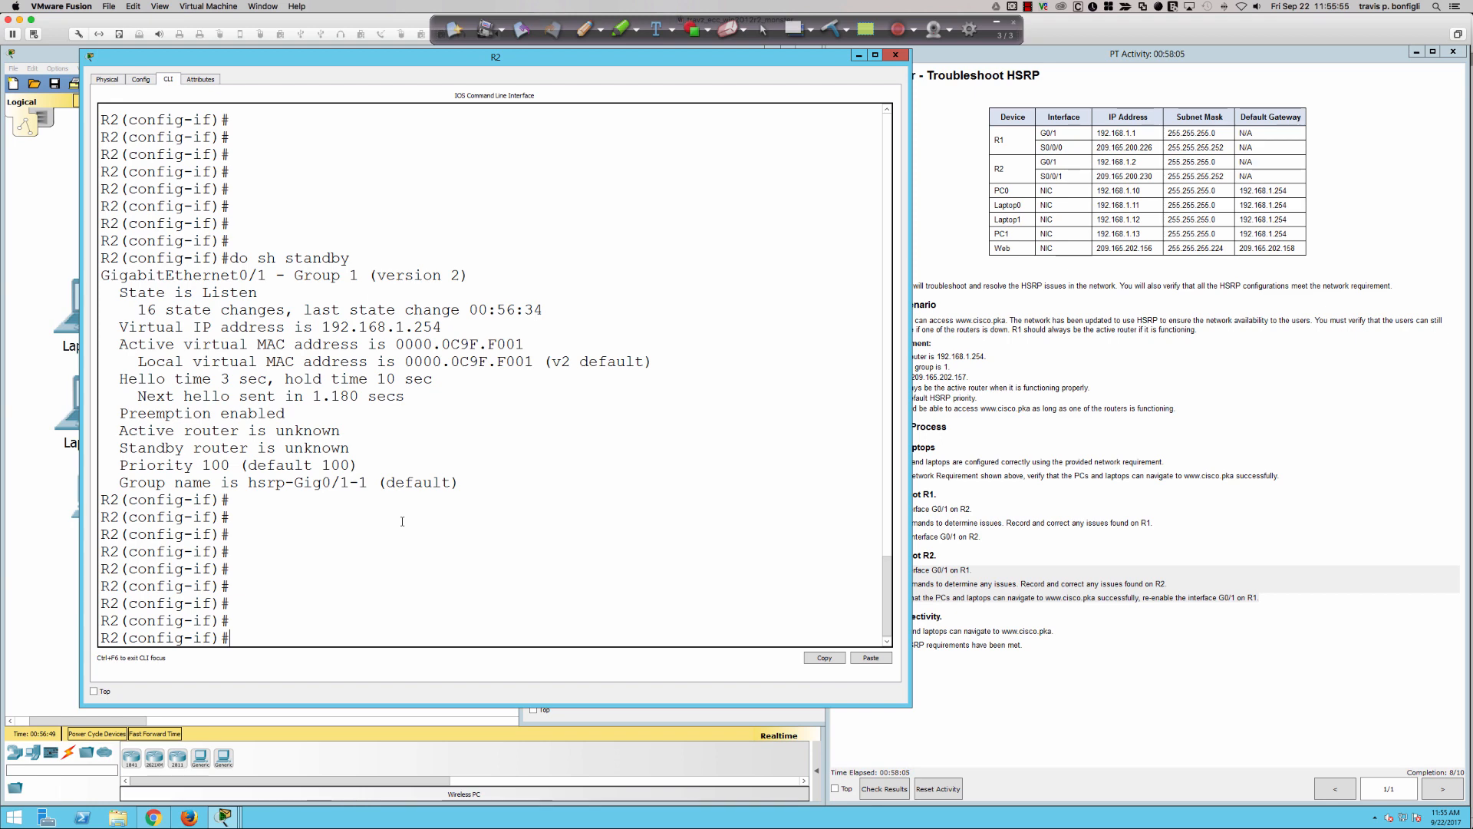
pyautogui.press('Return')
pyautogui.press('Return')
pyautogui.press('Return')
pyautogui.press('Return')
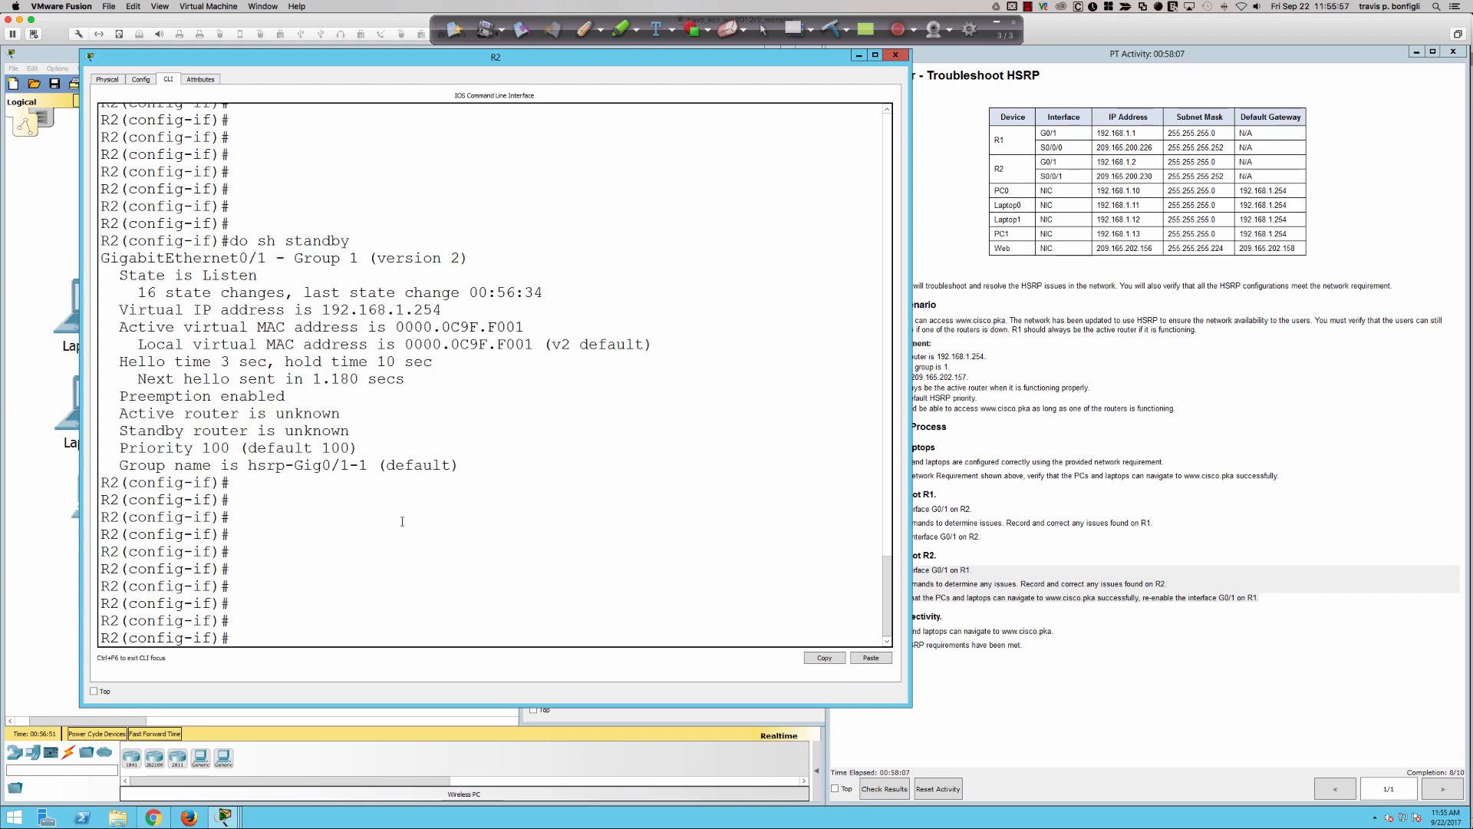
# - Try to check R2's HSRP state again with the abbreviated command do sh st
pyautogui.write('do sh st')
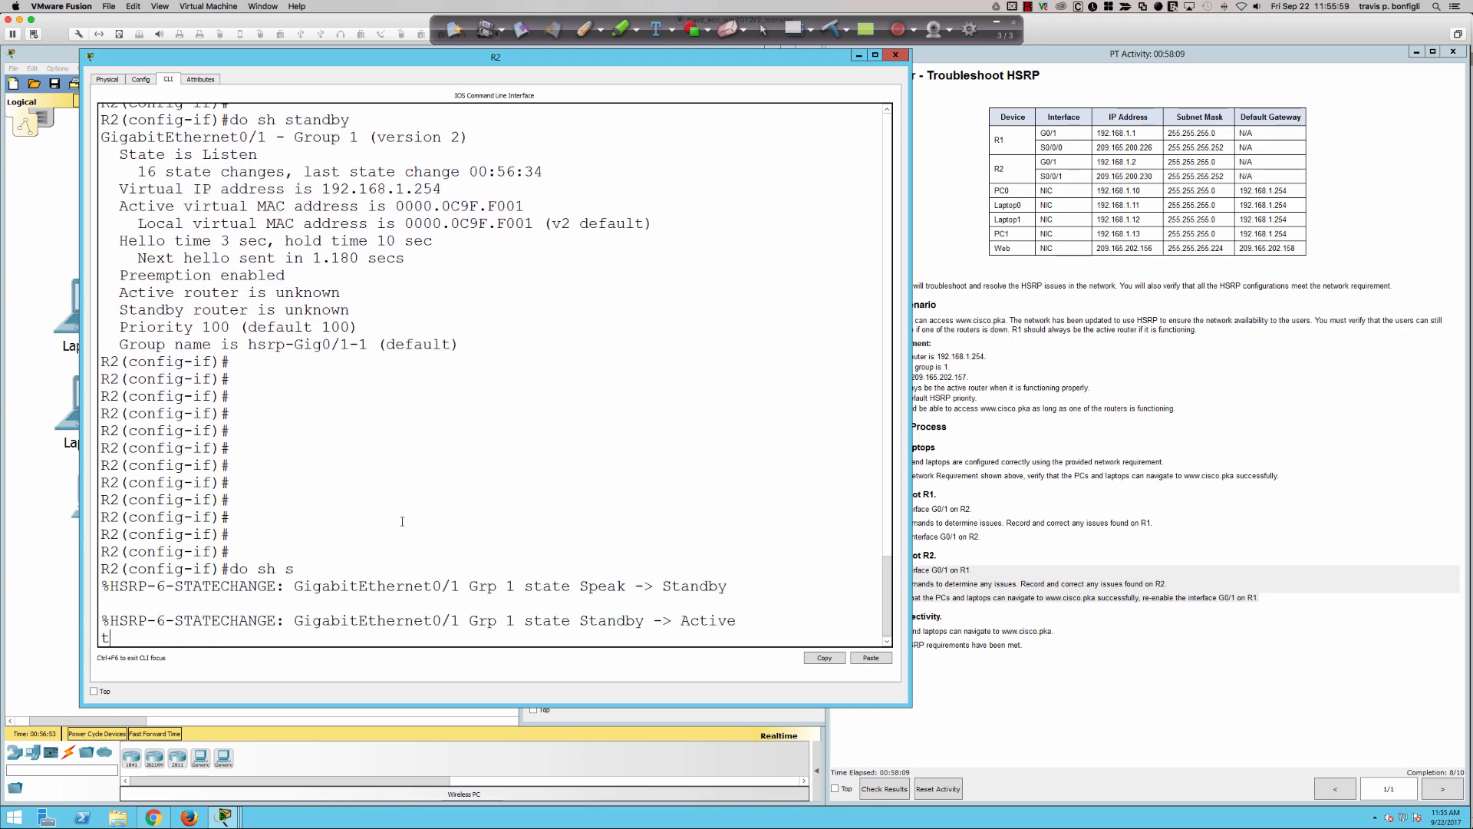
pyautogui.press('Return')
pyautogui.press('Return')
pyautogui.press('Return')
pyautogui.press('Return')
pyautogui.press('Return')
pyautogui.press('Return')
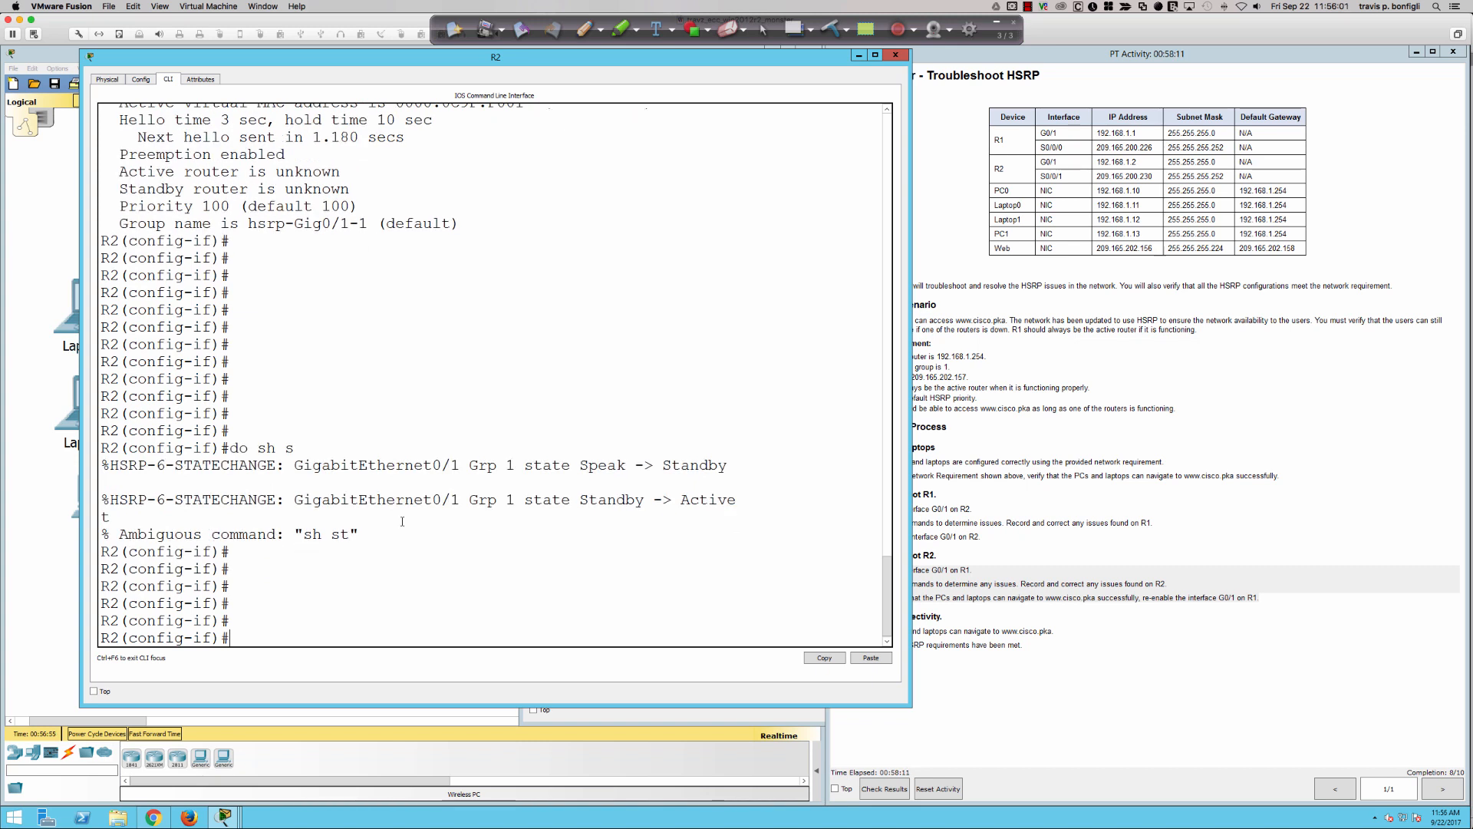
pyautogui.press('Return')
pyautogui.press('Return')
pyautogui.press('Return')
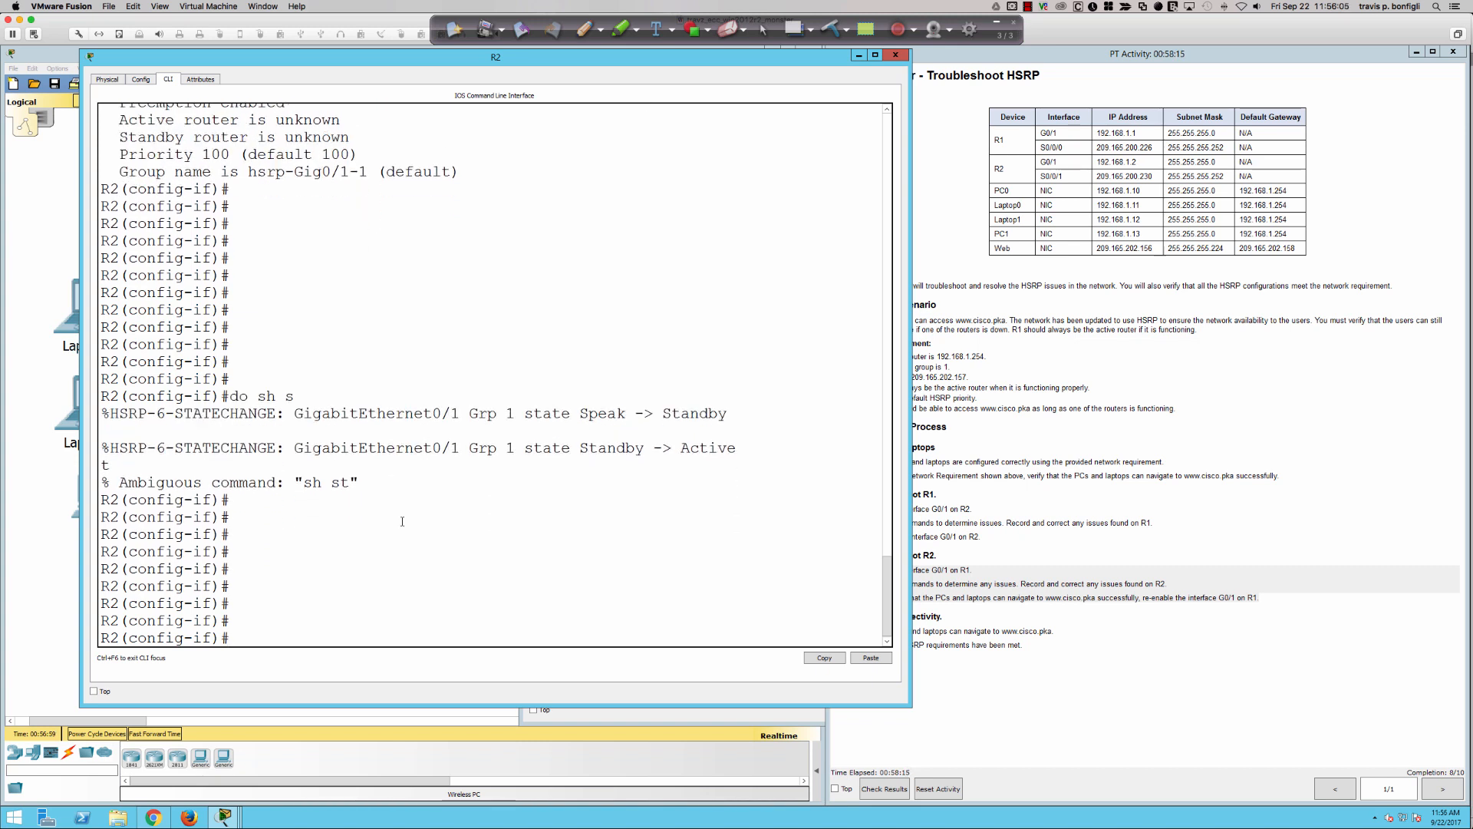
pyautogui.press('Return')
pyautogui.press('Return')
pyautogui.press('Return')
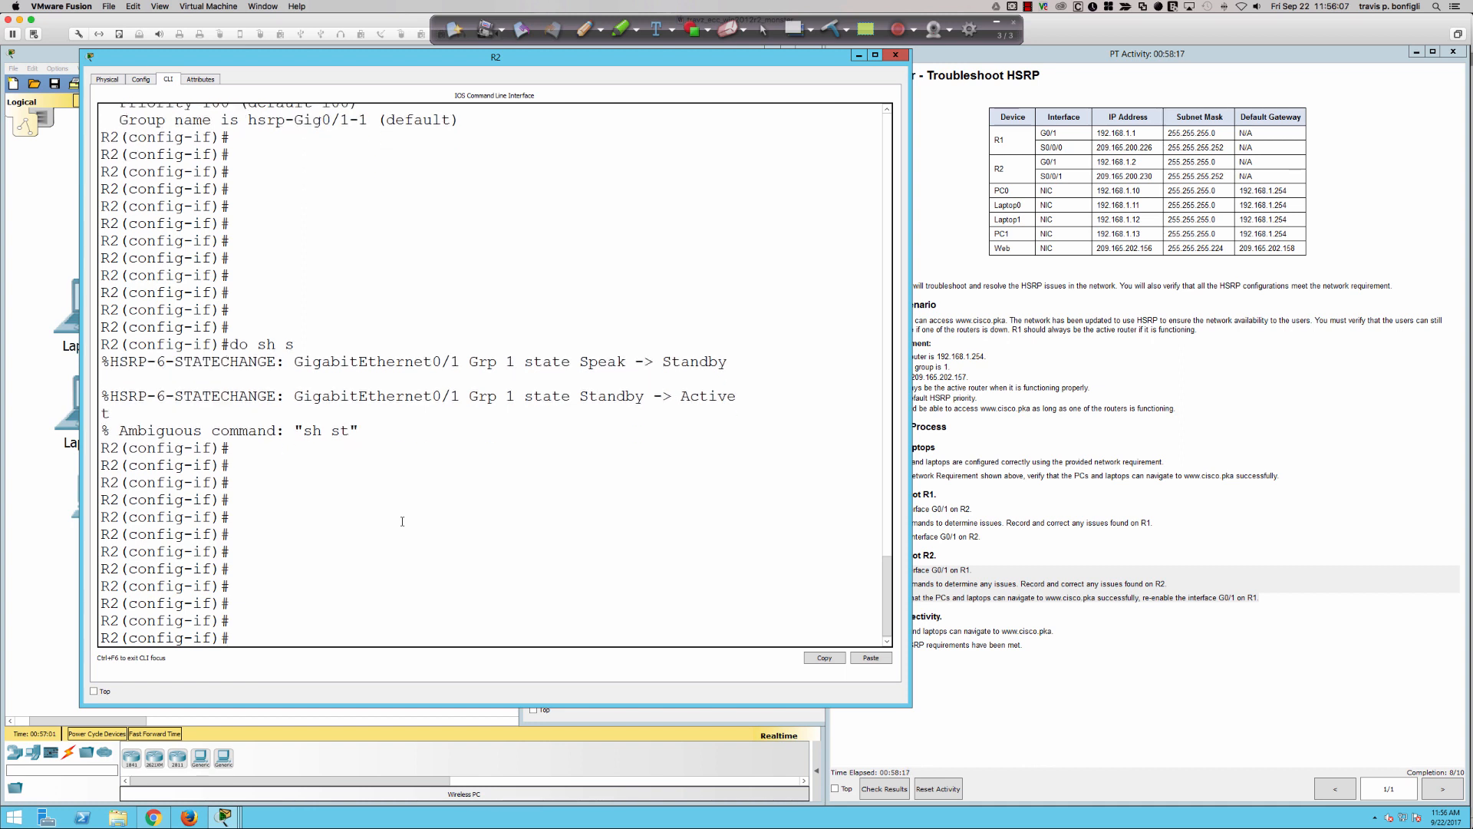
# - Run do sh standby bri on R2 repeatedly to monitor the HSRP state changes on its interface
pyautogui.write('do sh standby bri')
pyautogui.press('Return')
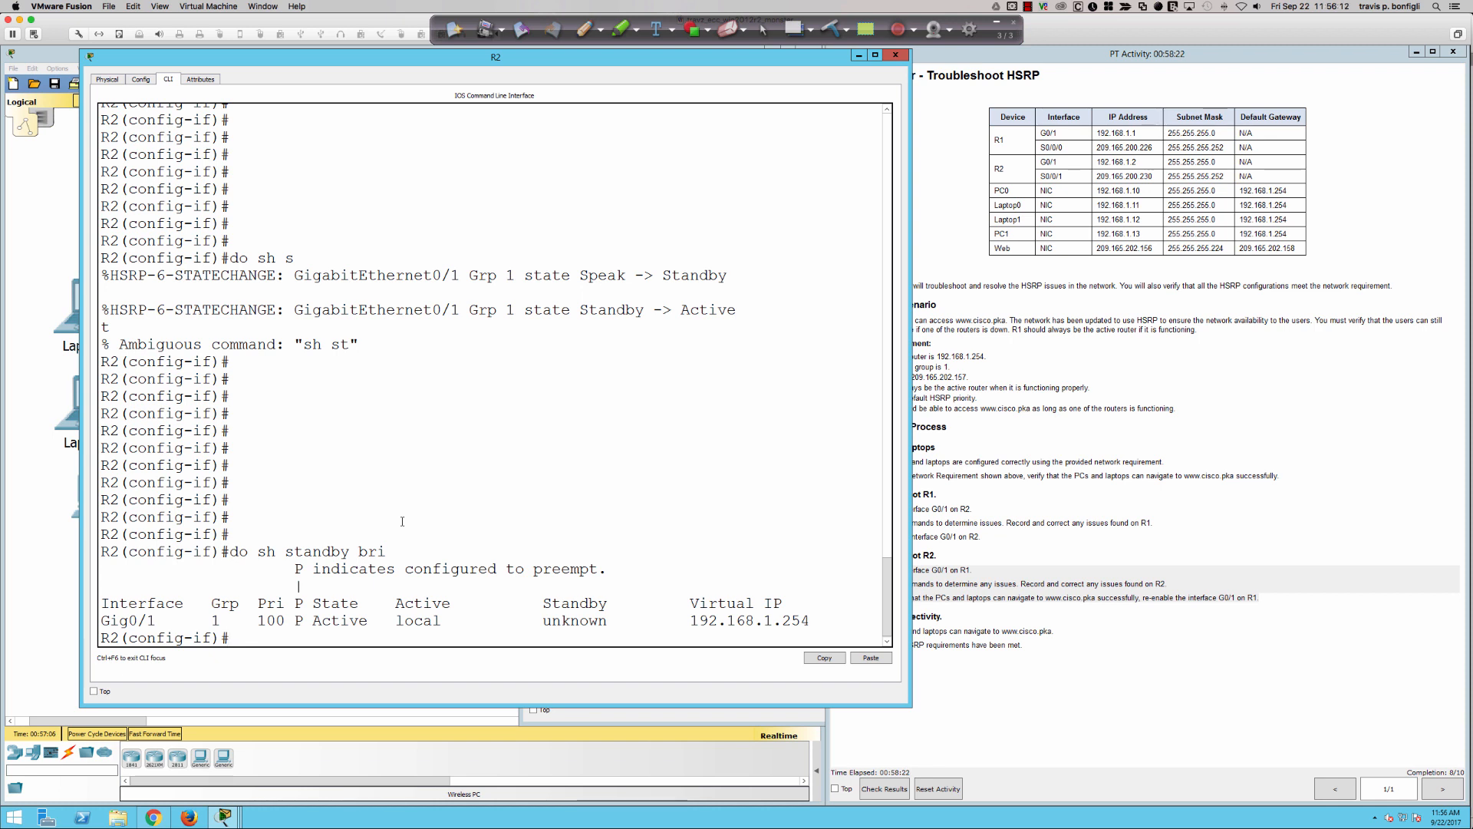
pyautogui.press('Up')
pyautogui.press('Return')
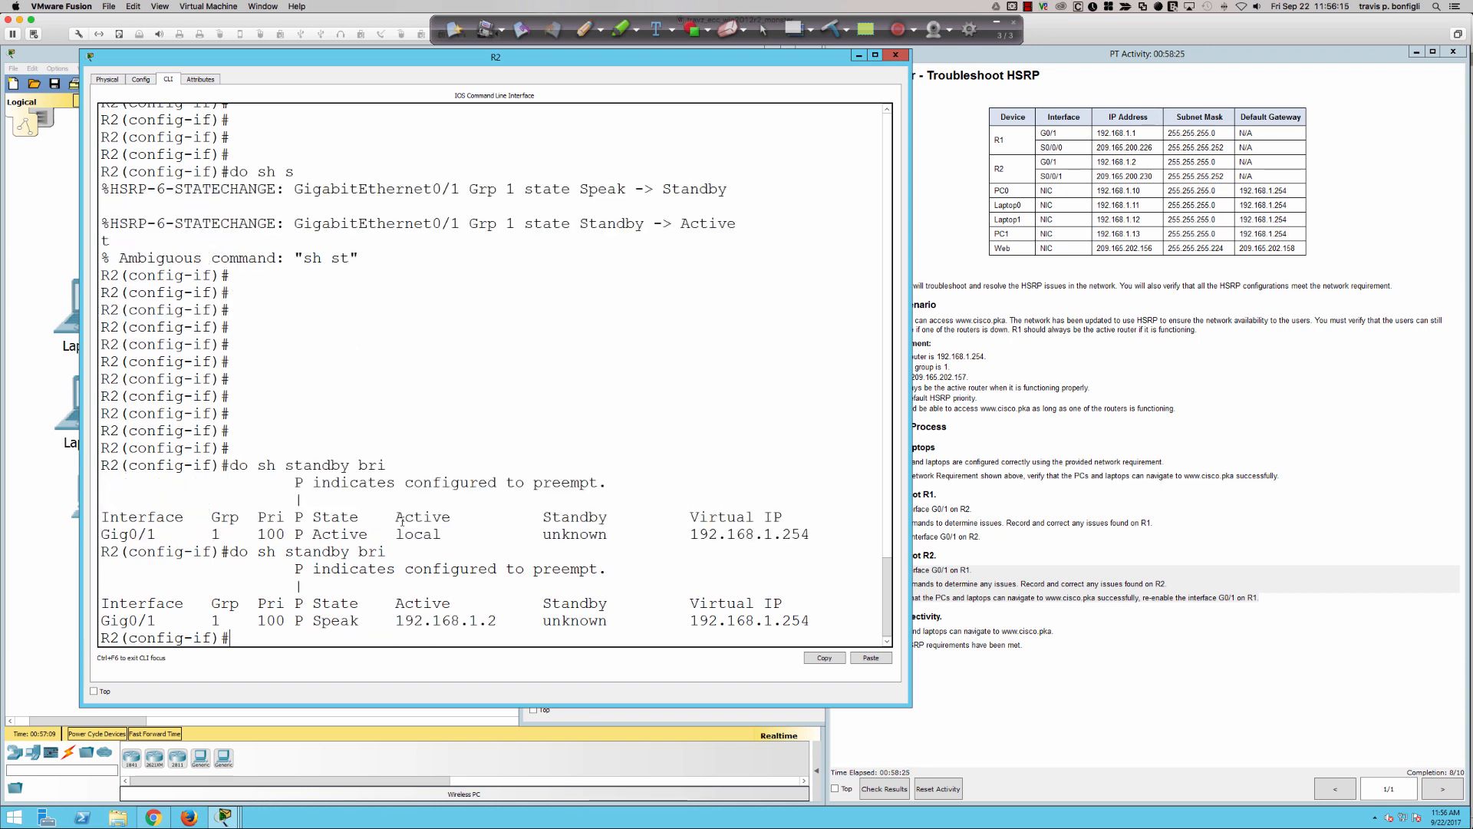
pyautogui.press('Up')
pyautogui.press('Return')
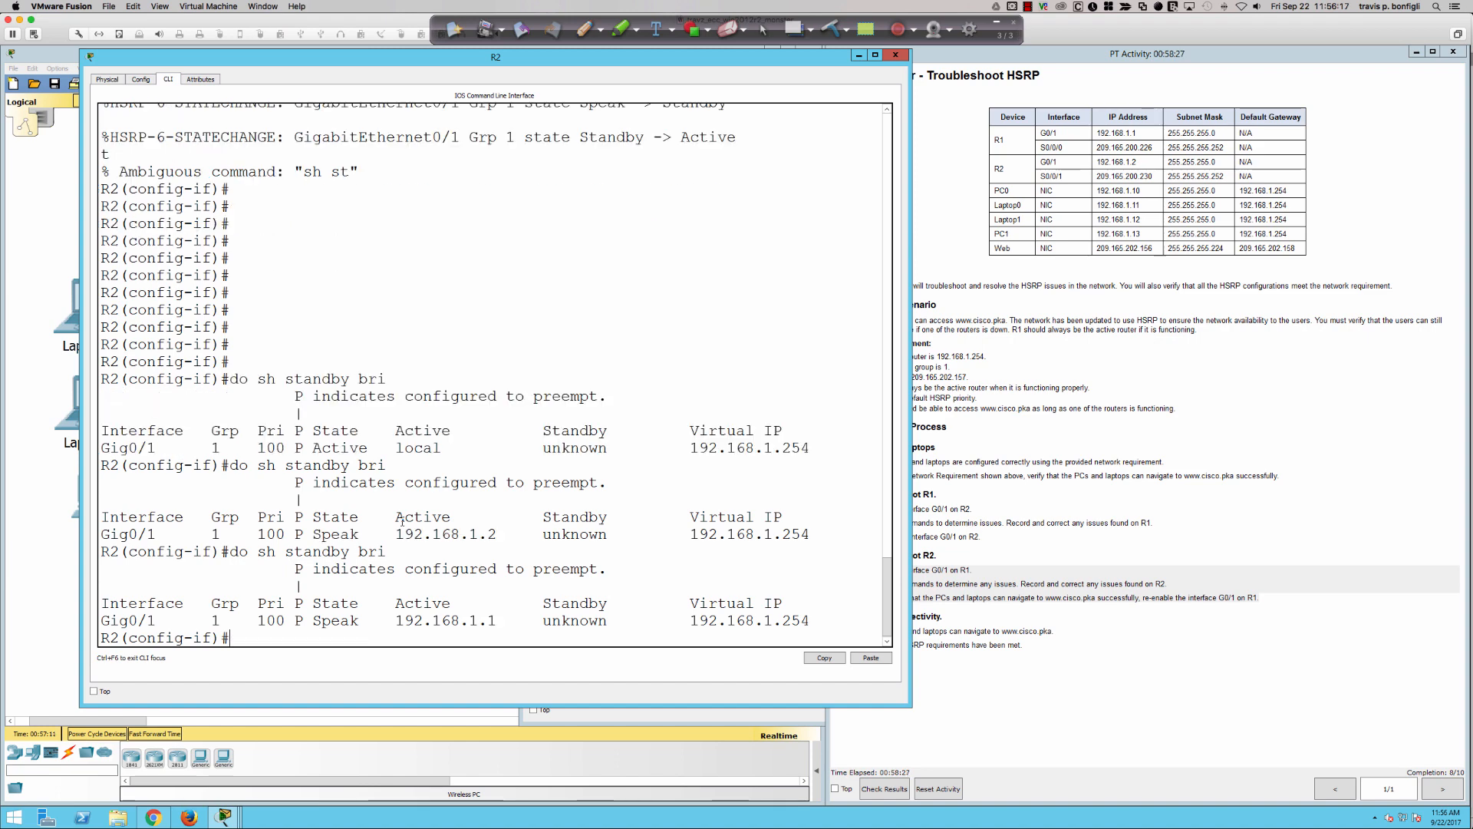
pyautogui.press('Up')
pyautogui.press('Return')
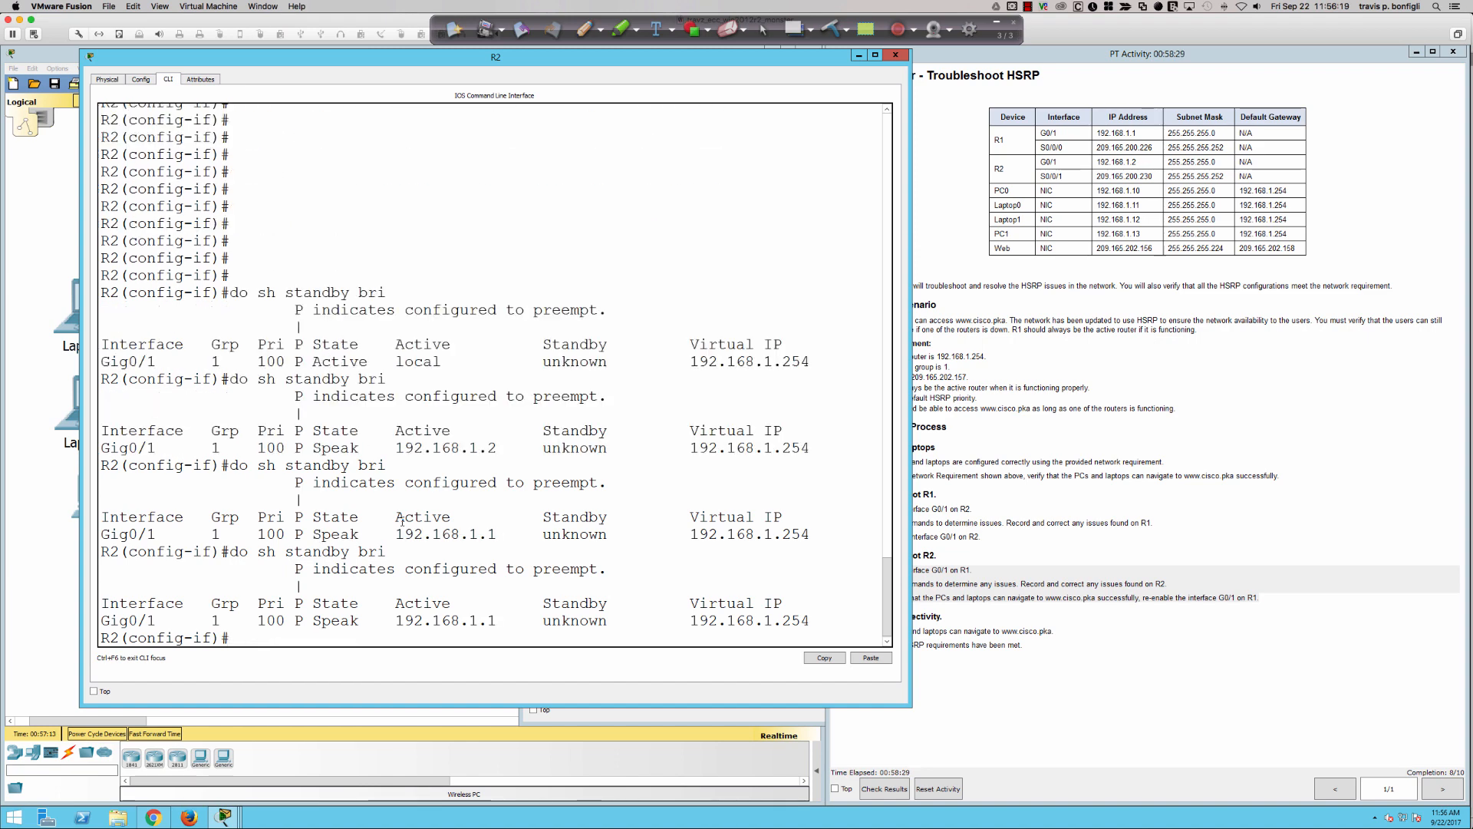
pyautogui.press('Up')
pyautogui.press('Return')
pyautogui.press('Up')
pyautogui.press('Return')
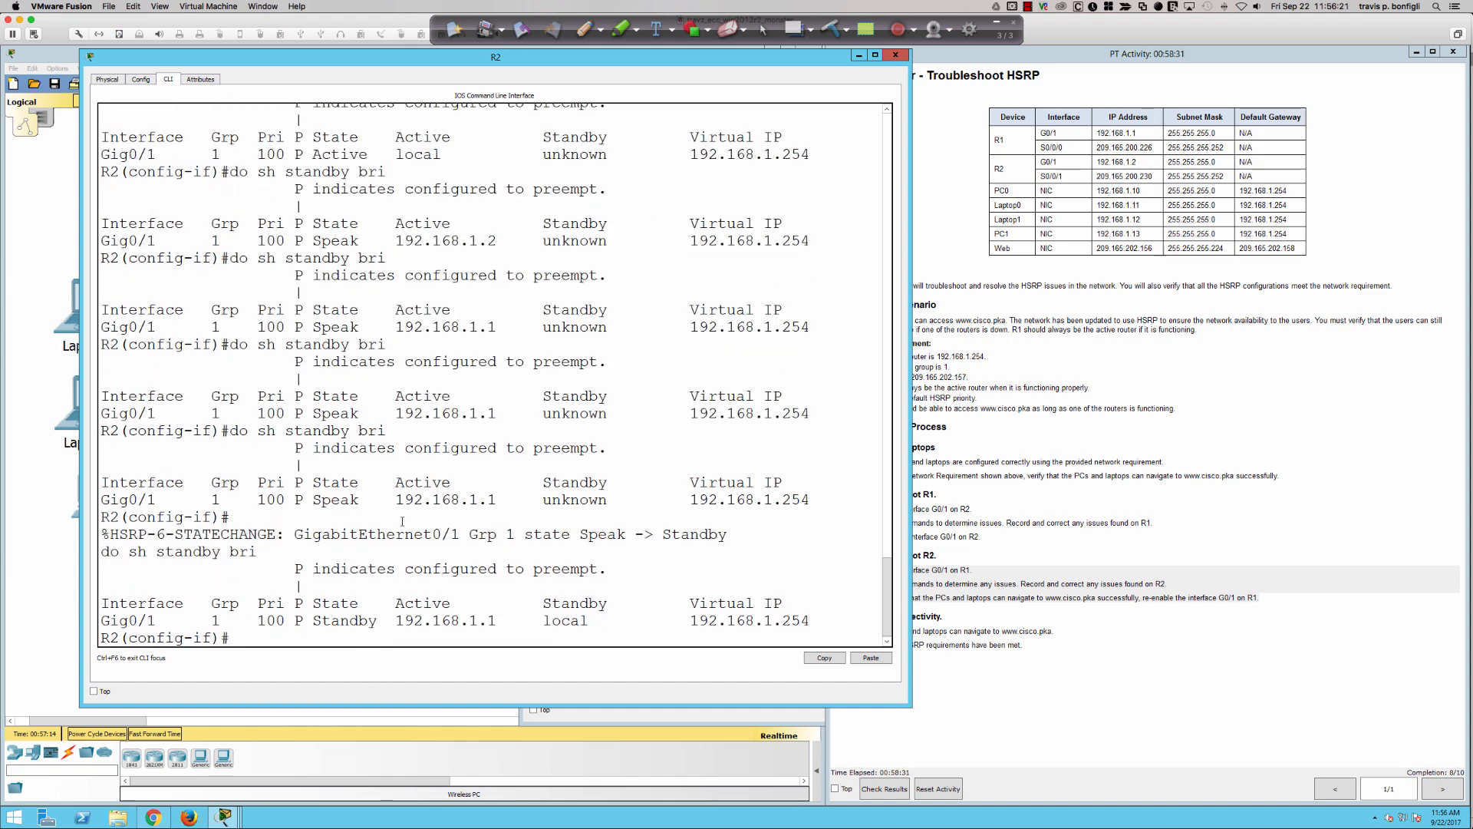
pyautogui.press('Up')
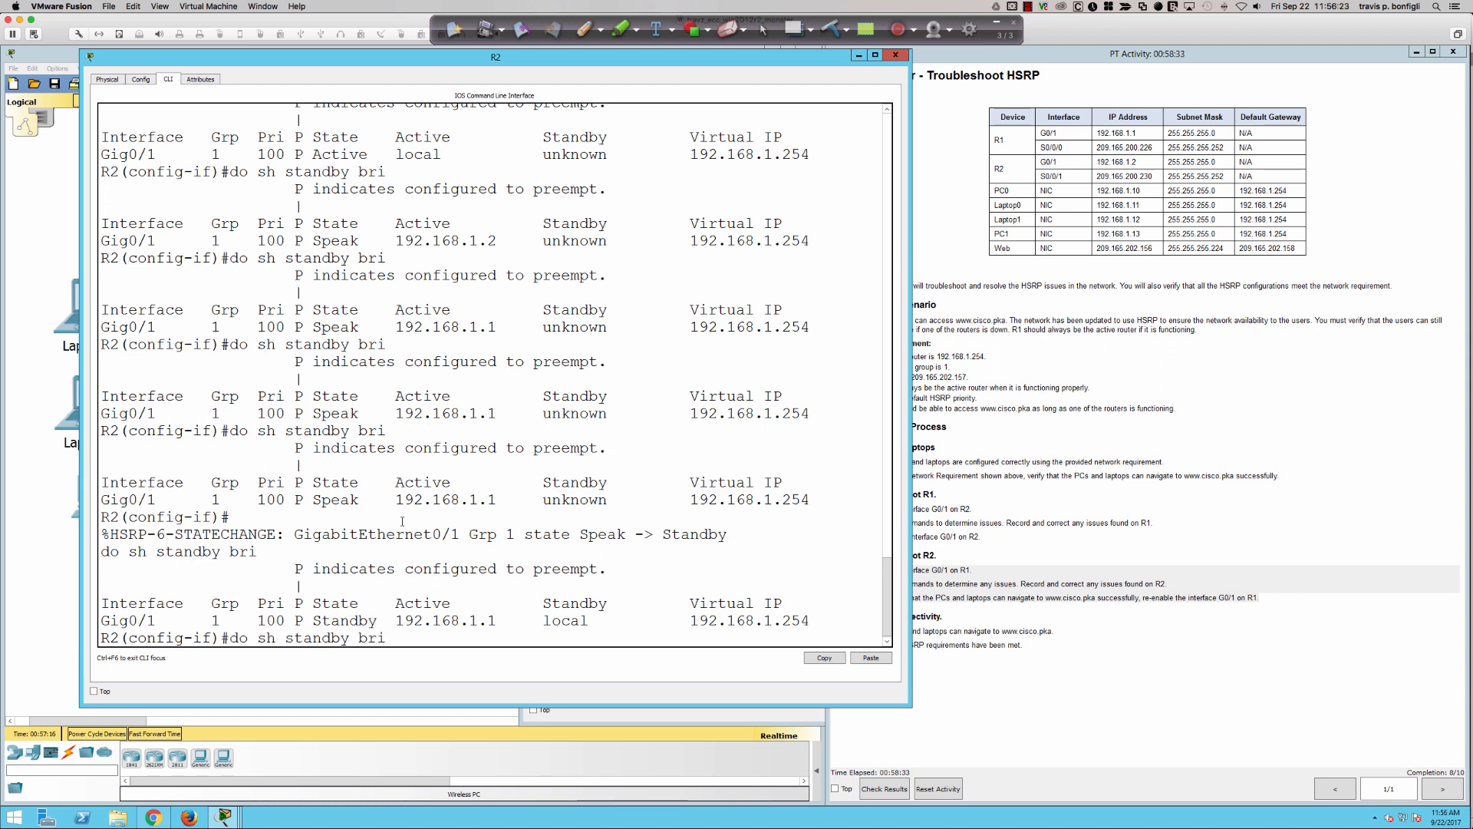
pyautogui.press('Return')
pyautogui.press('Up')
pyautogui.press('Return')
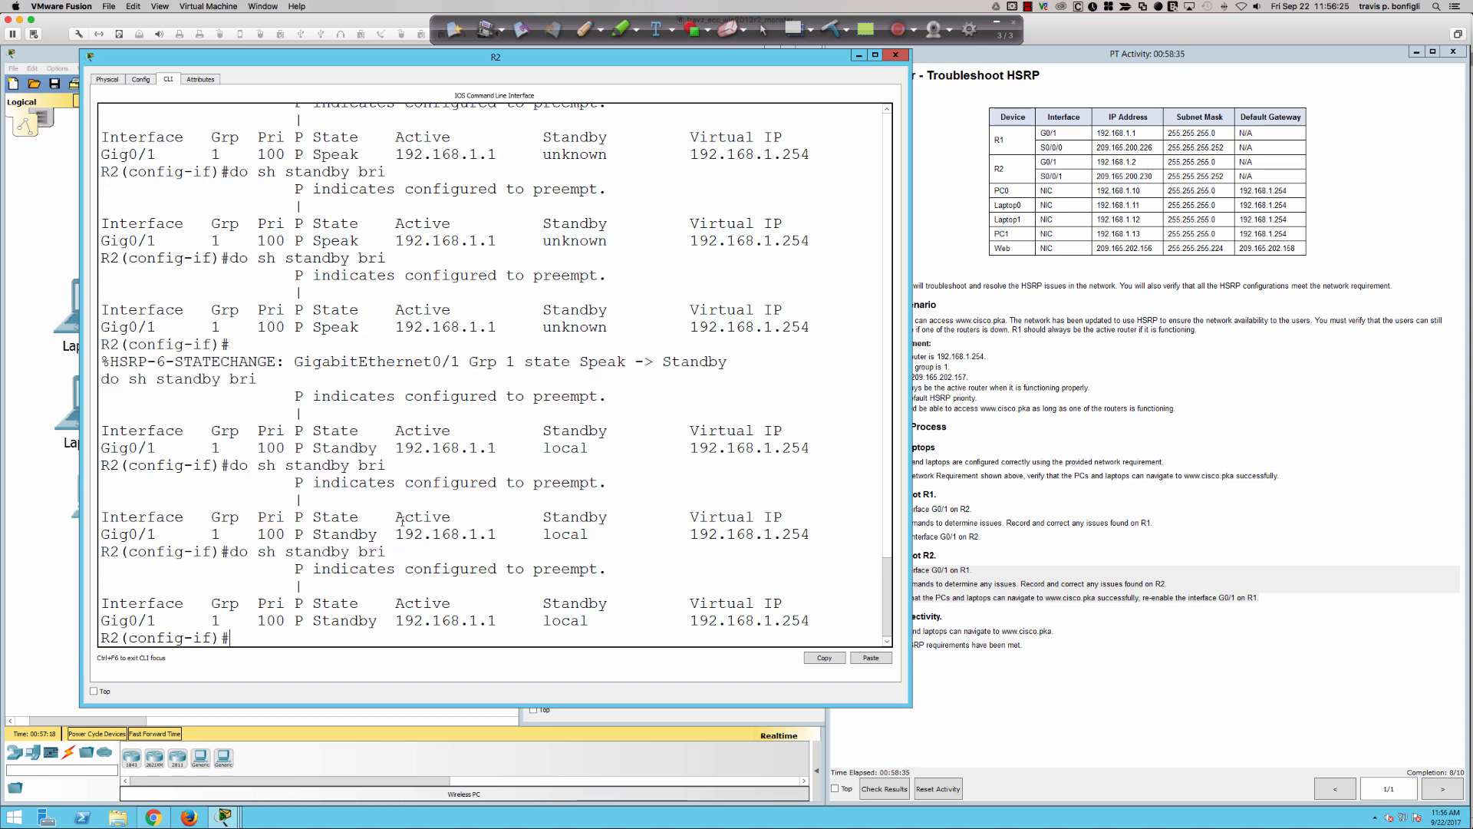
pyautogui.press('Up')
pyautogui.press('Return')
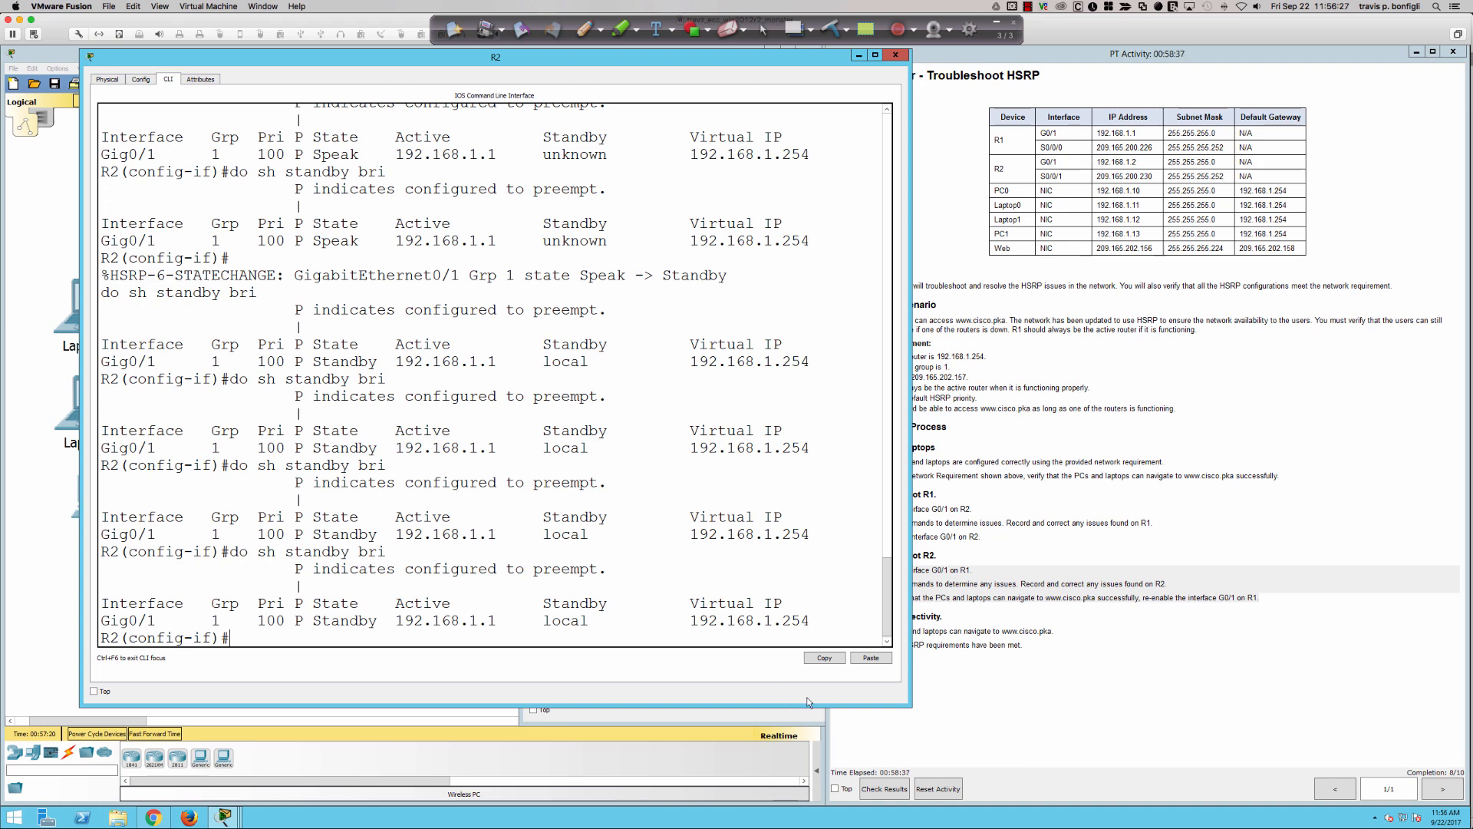
# - Check the activity results, review the individual assessment items, and close the results
pyautogui.click(1010, 673)
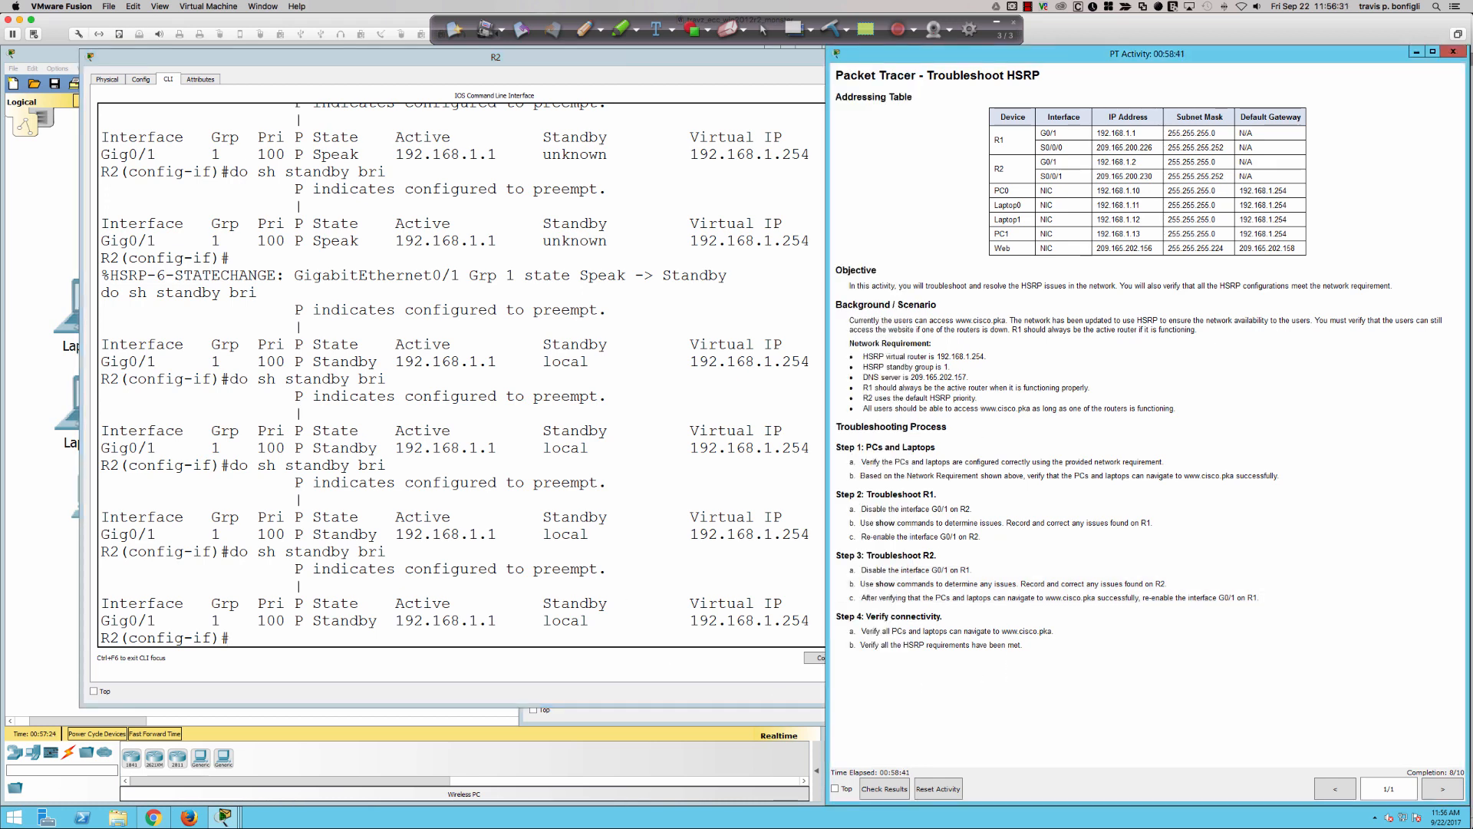
pyautogui.click(487, 301)
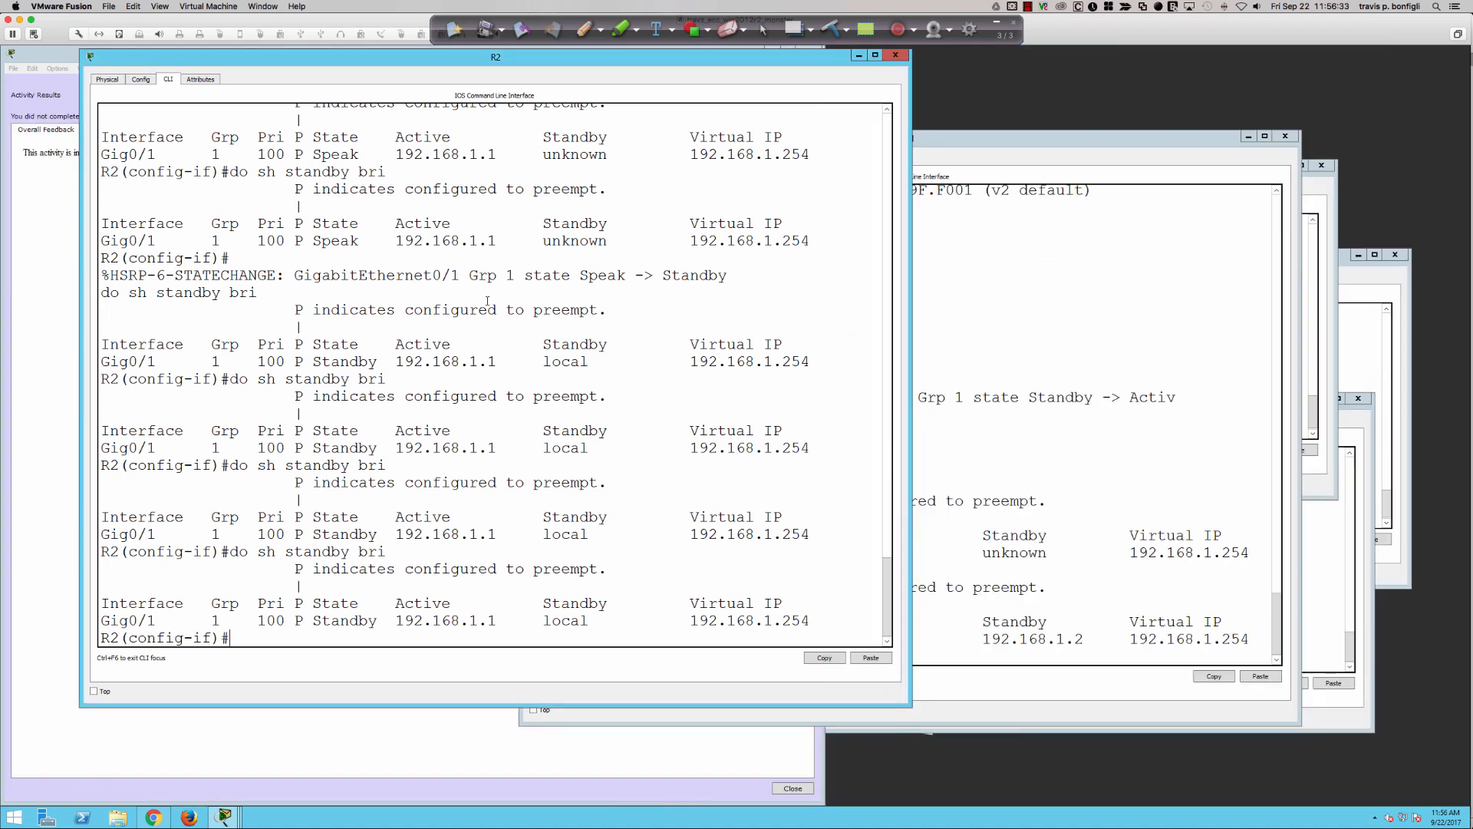
pyautogui.click(47, 196)
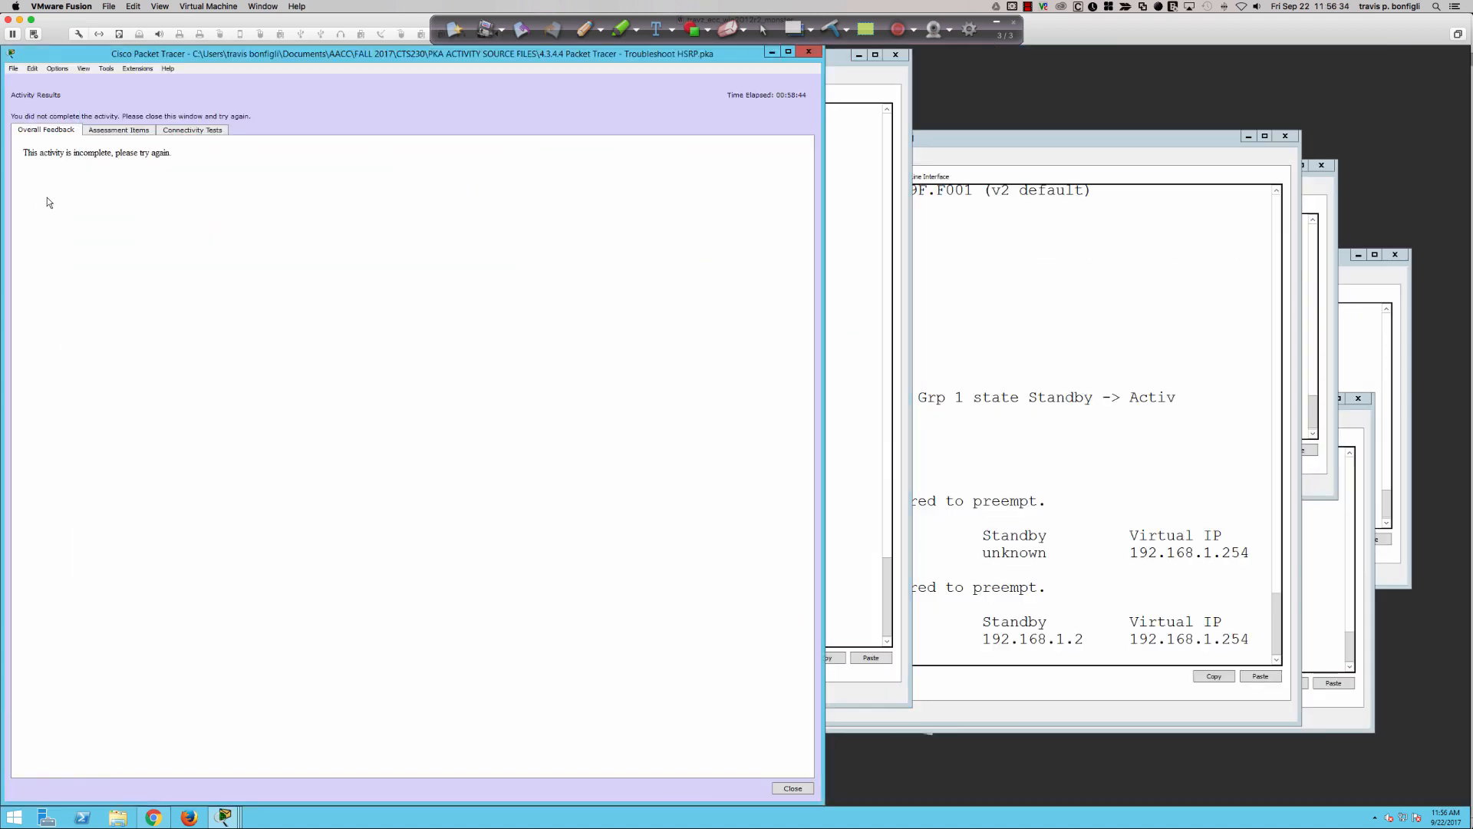
pyautogui.click(112, 132)
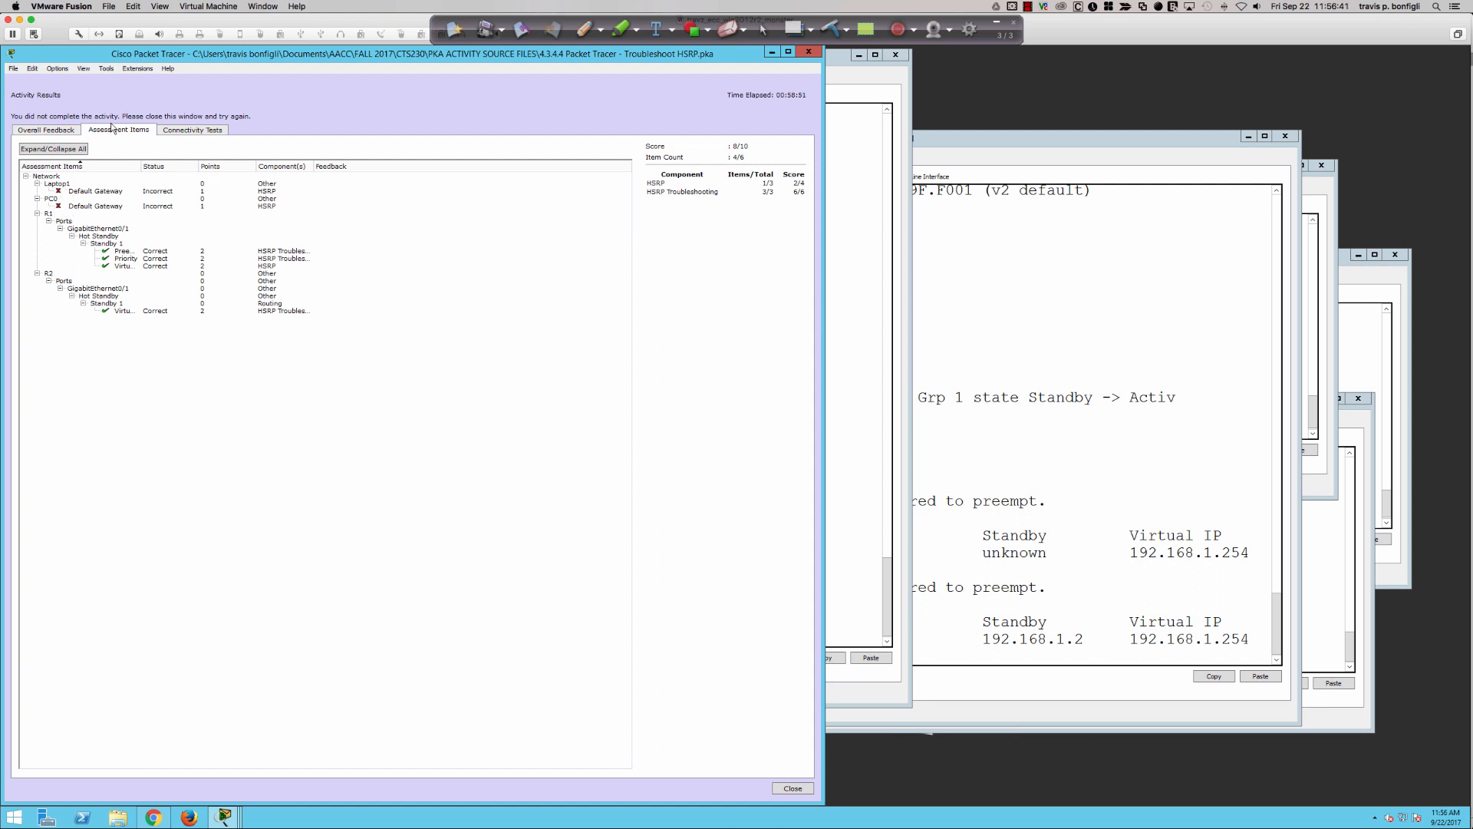
pyautogui.click(809, 52)
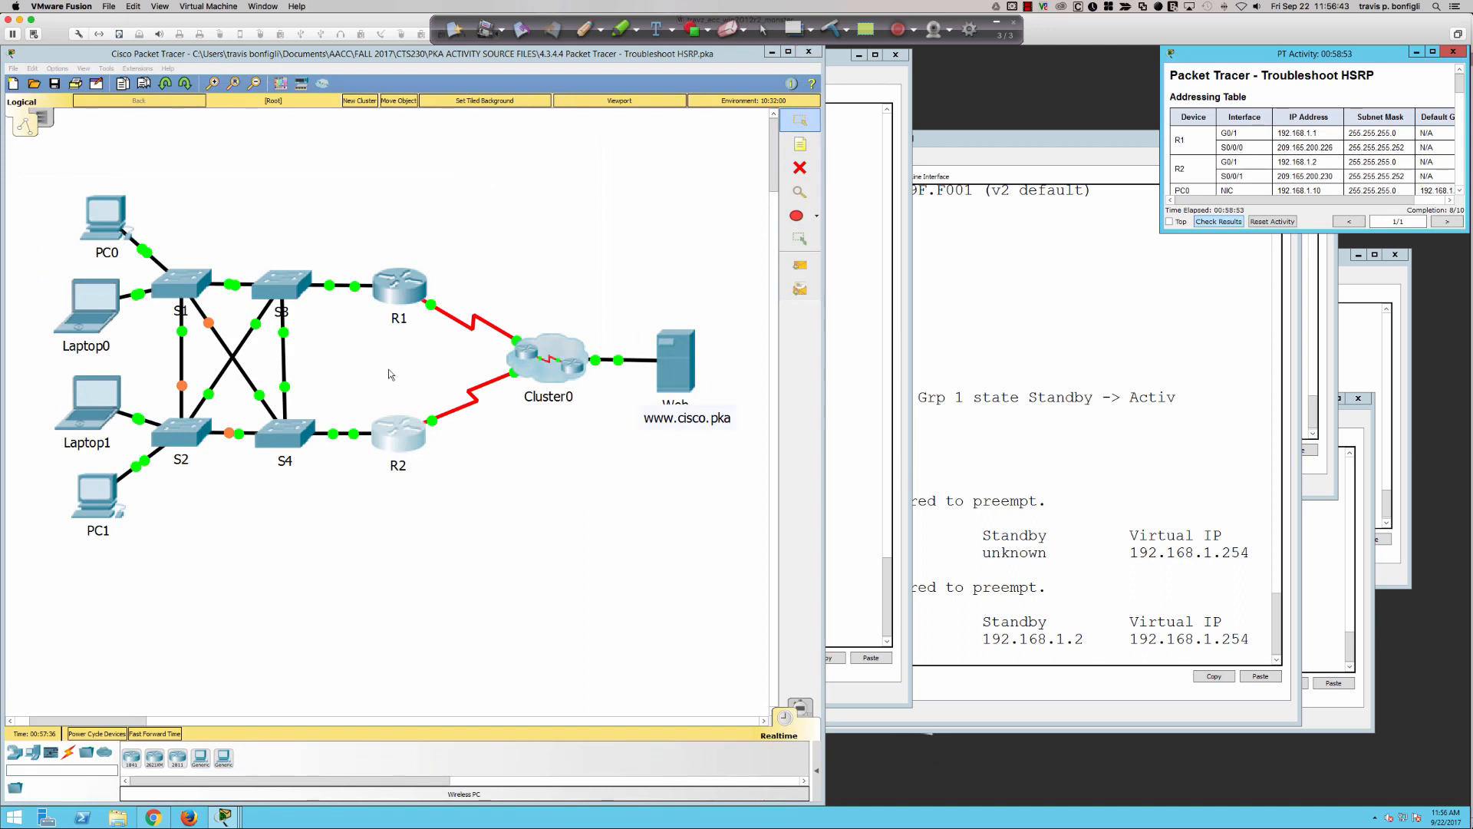
# - Set PC0's static IPv4 default gateway to 192.168.1.254 and close its configuration
pyautogui.click(104, 250)
pyautogui.click(549, 239)
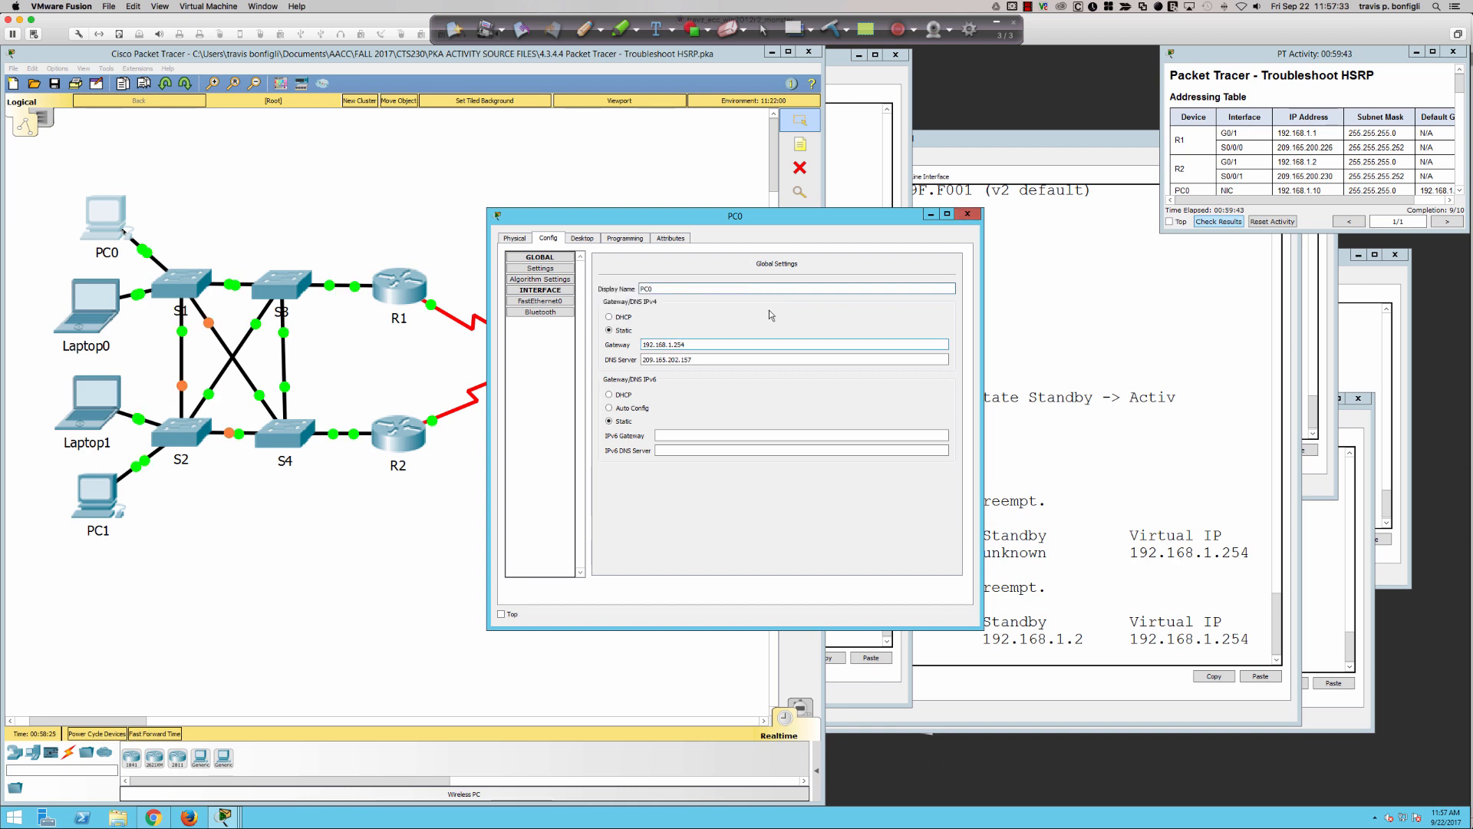
pyautogui.click(967, 214)
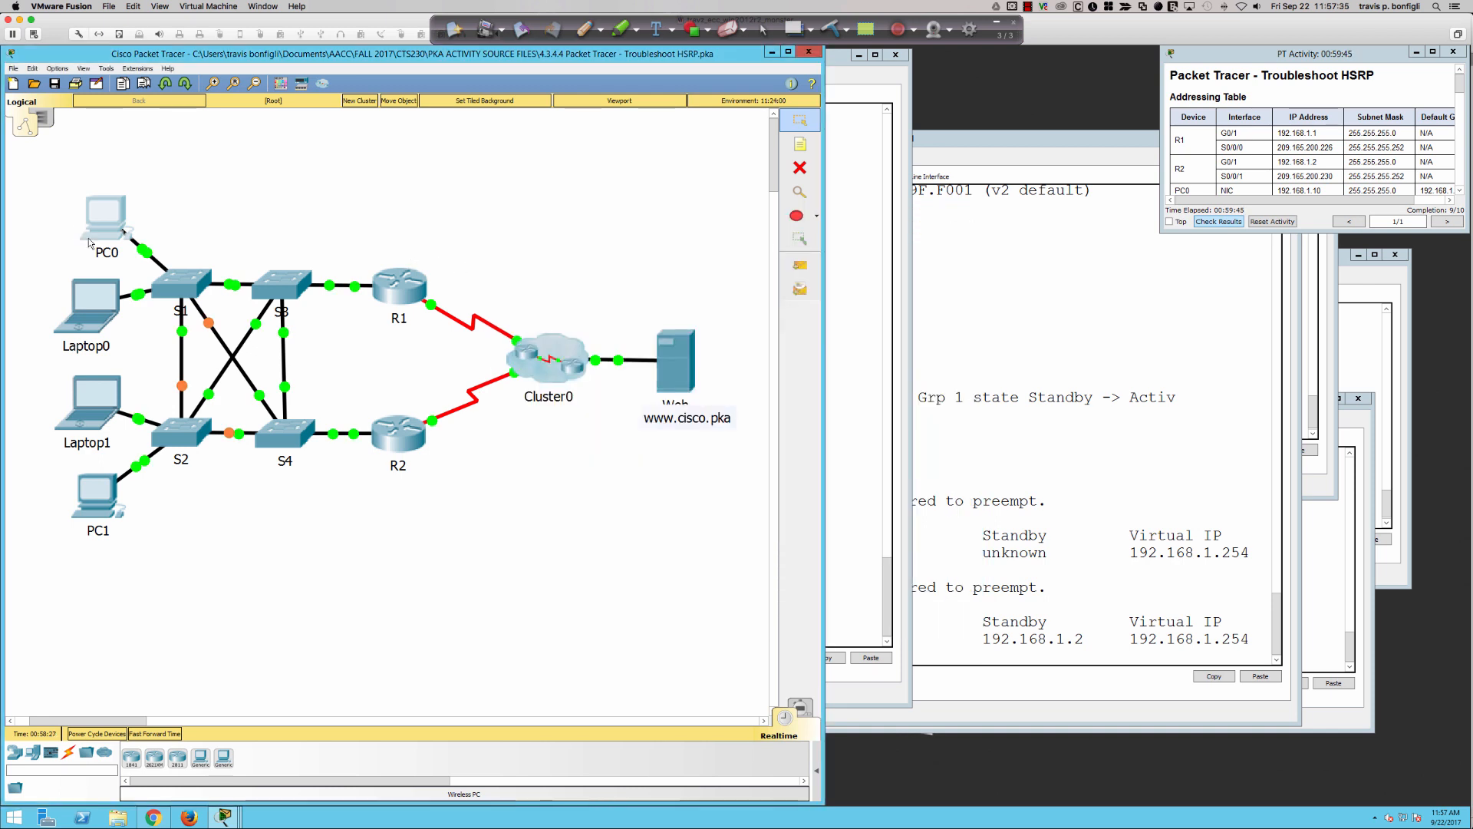
# - Check Laptop0's gateway and DNS server in its global settings, leaving them unedited
pyautogui.click(94, 303)
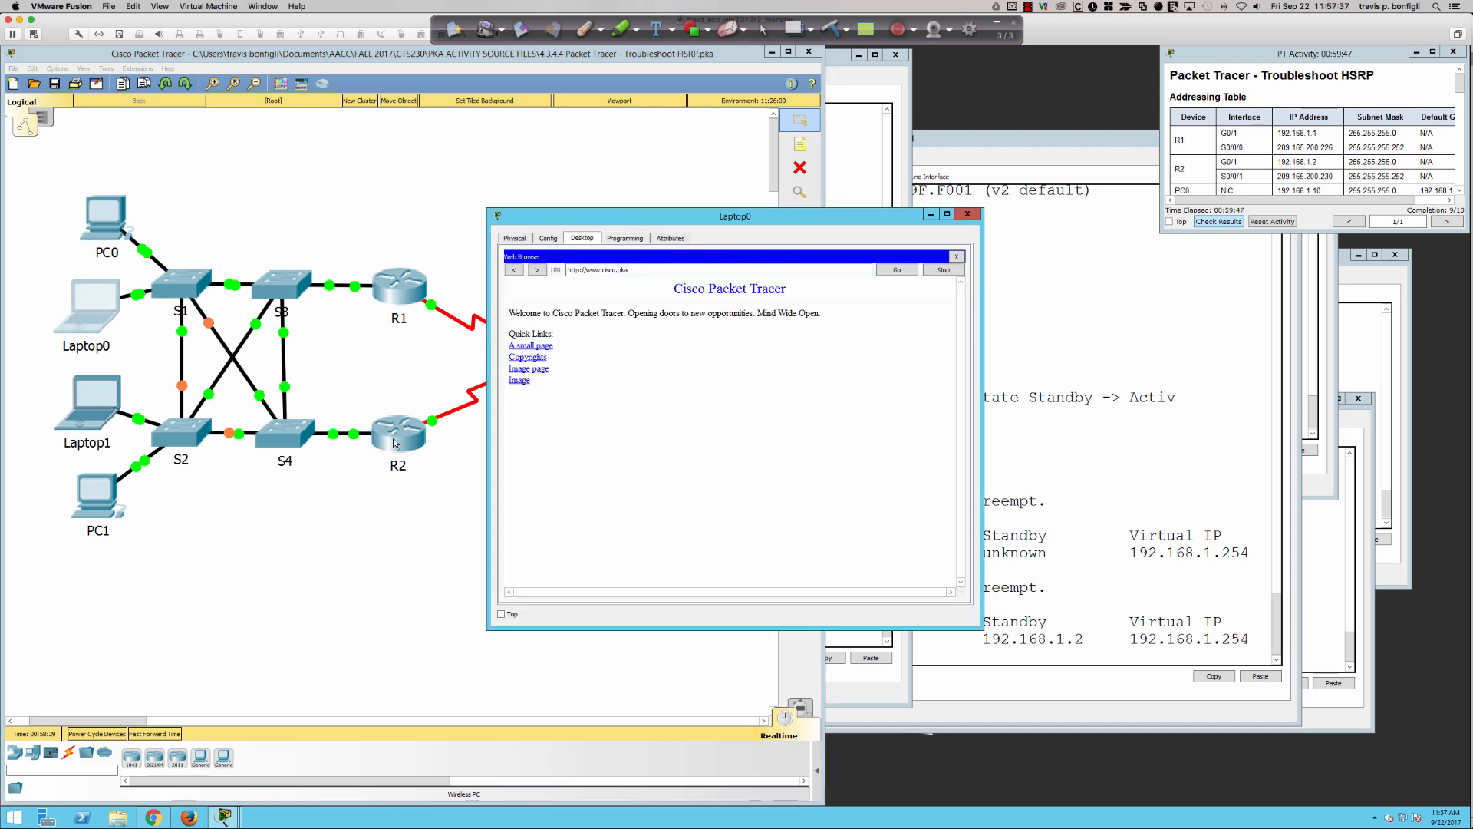
pyautogui.click(547, 237)
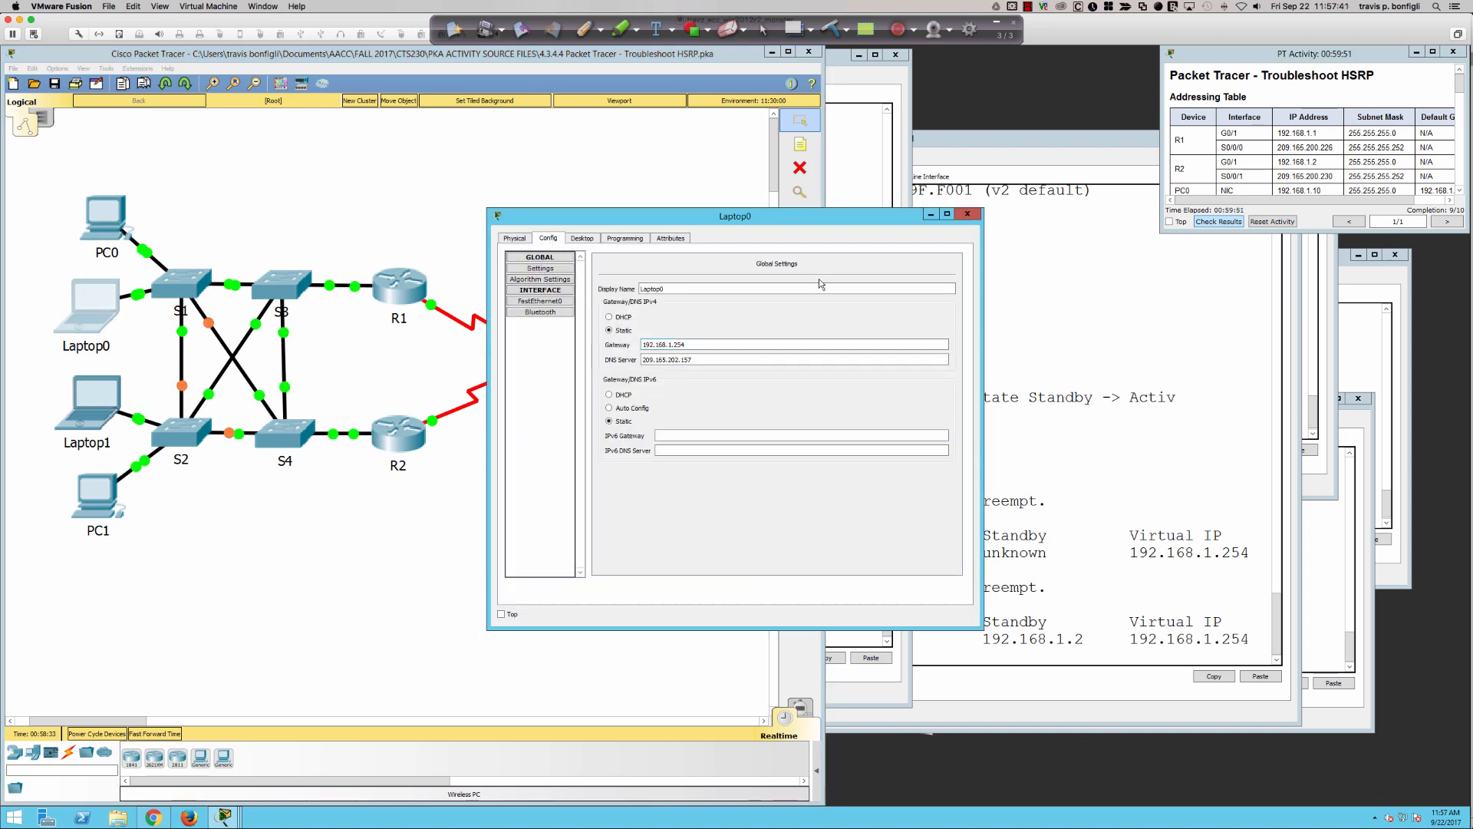
pyautogui.click(965, 218)
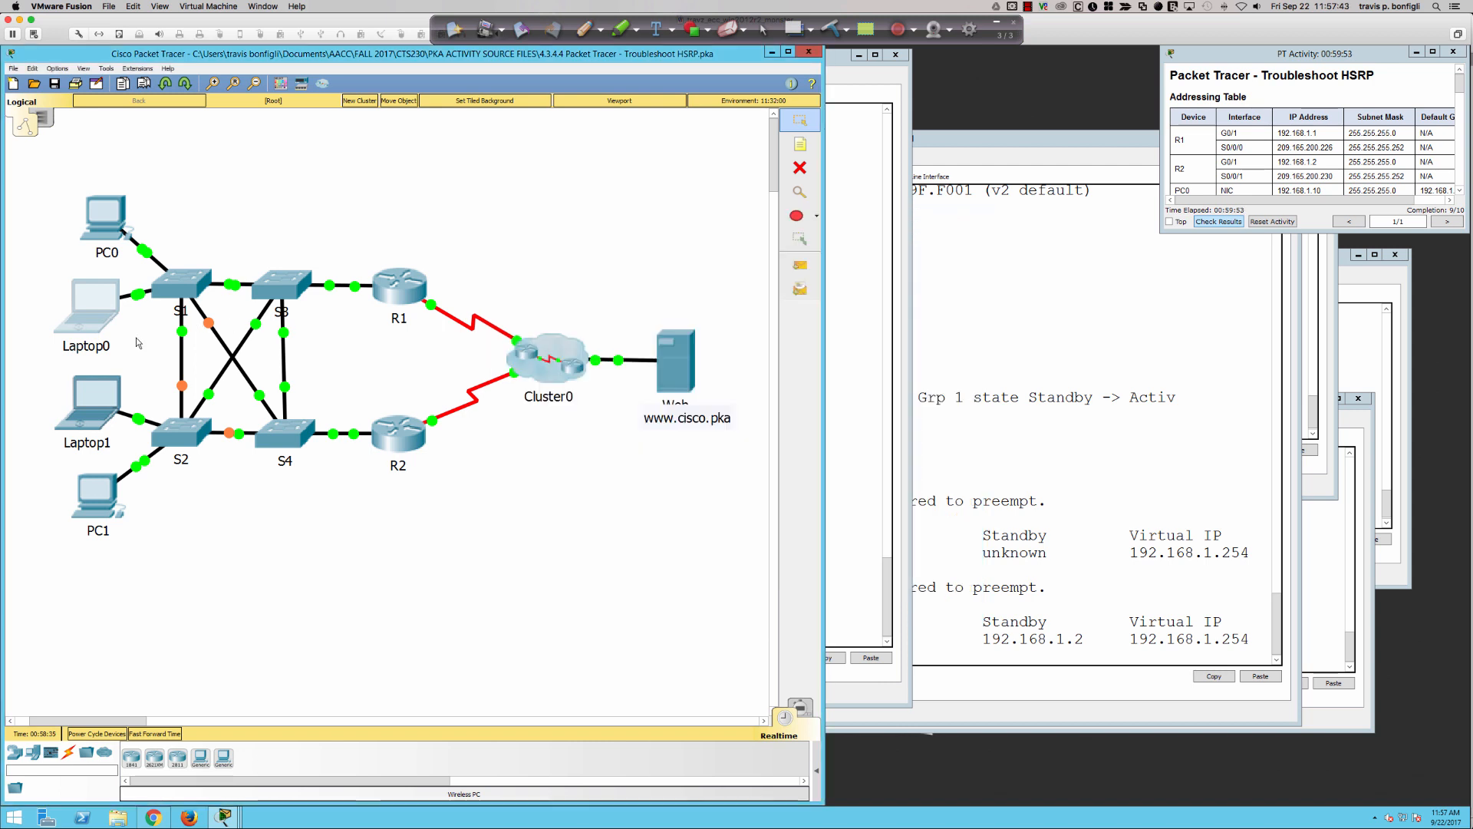
# - Set Laptop1's static IPv4 default gateway to 192.168.1.254 and close its configuration
pyautogui.click(87, 395)
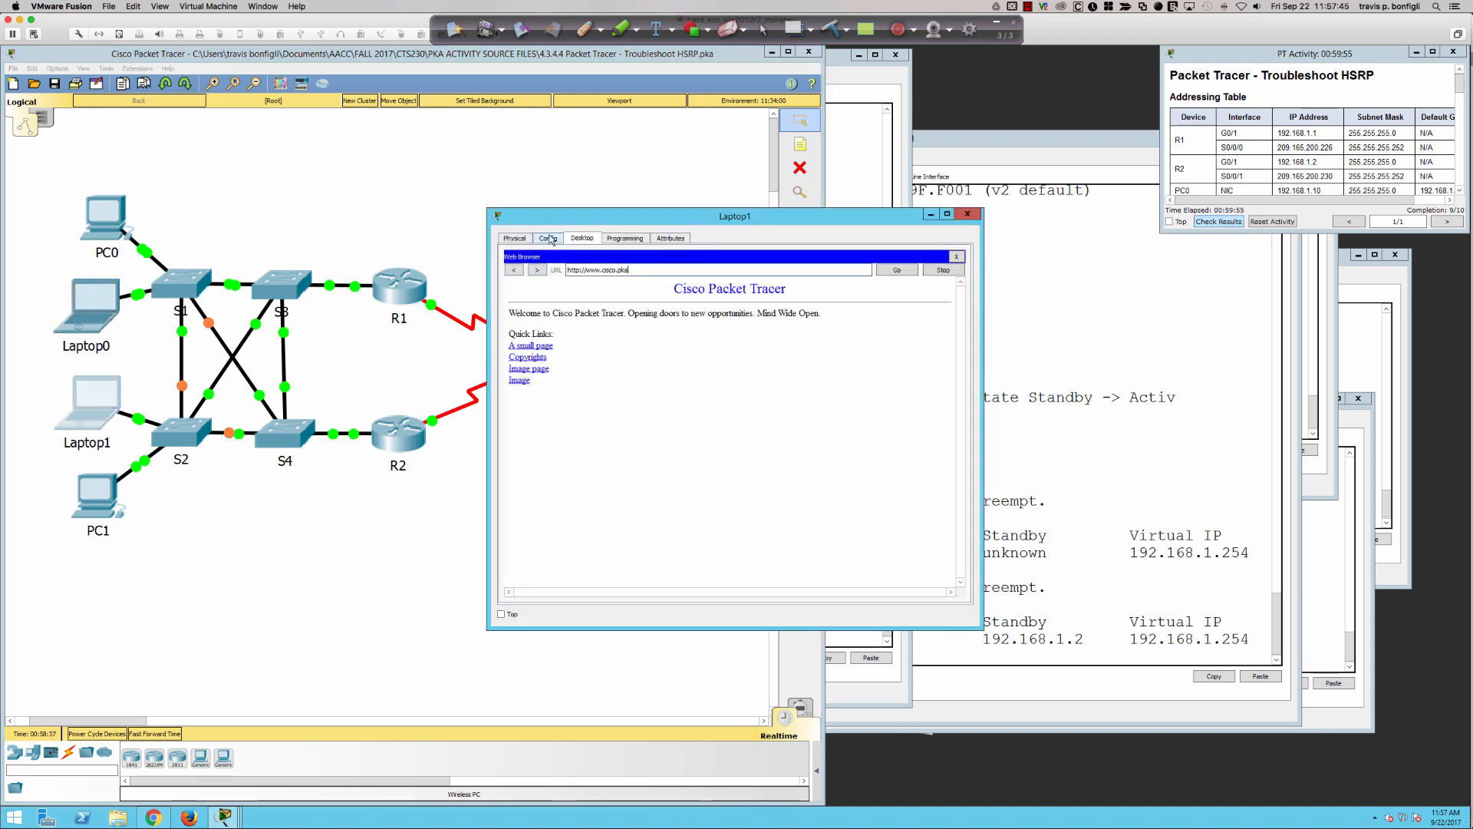
pyautogui.click(547, 238)
pyautogui.click(693, 343)
pyautogui.write('54')
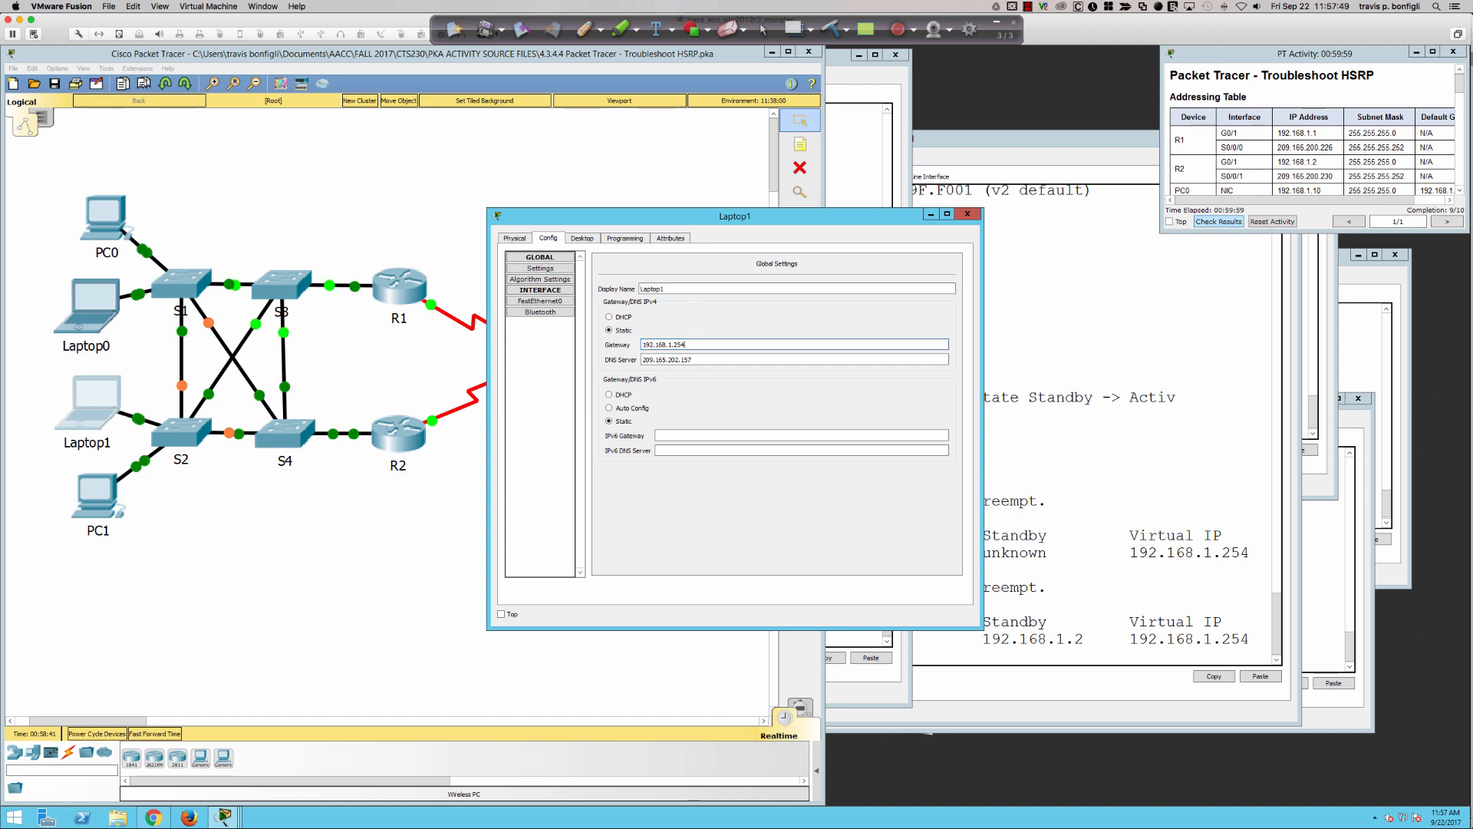
pyautogui.press('Return')
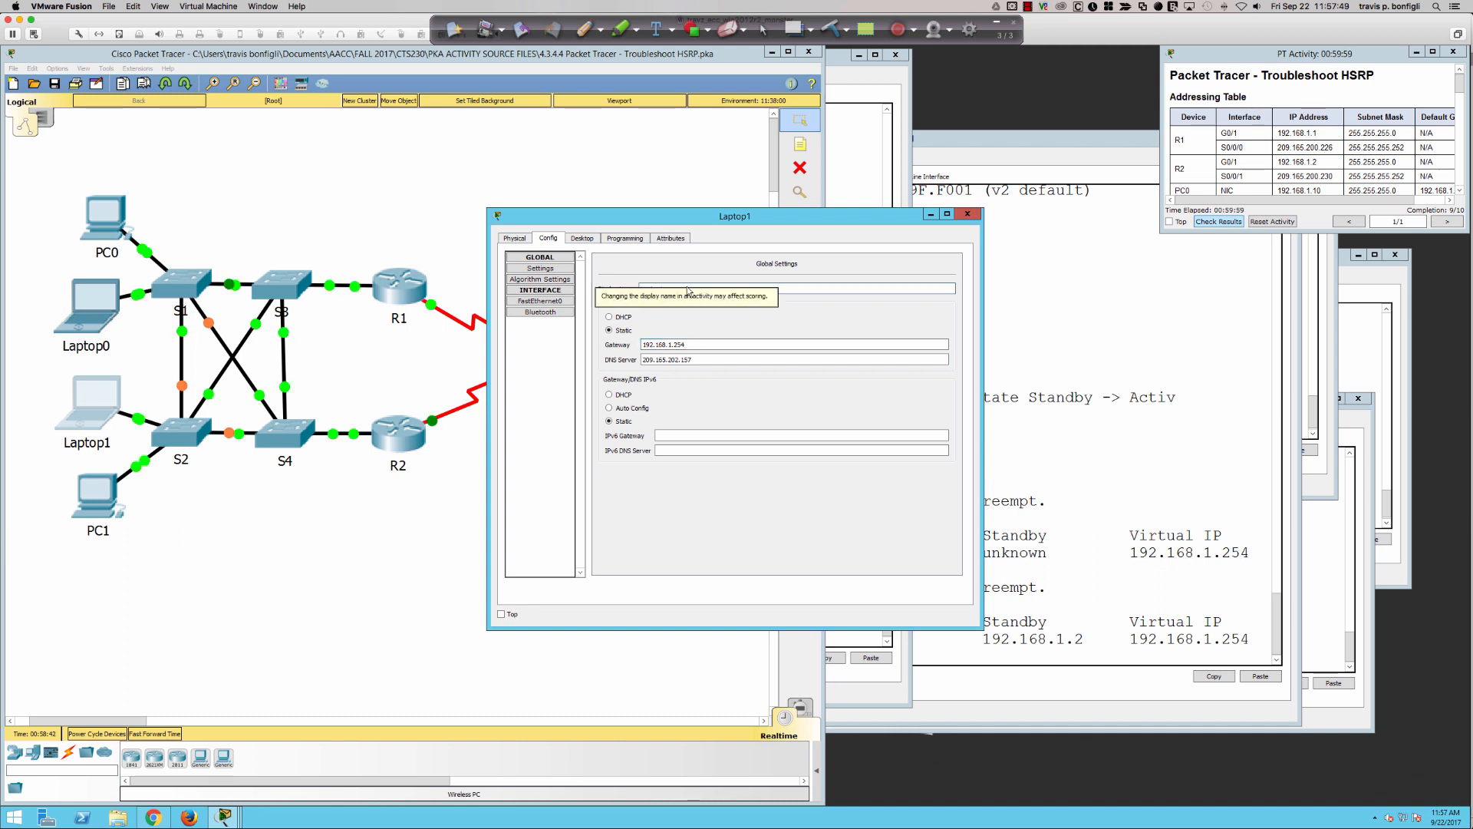
pyautogui.click(962, 214)
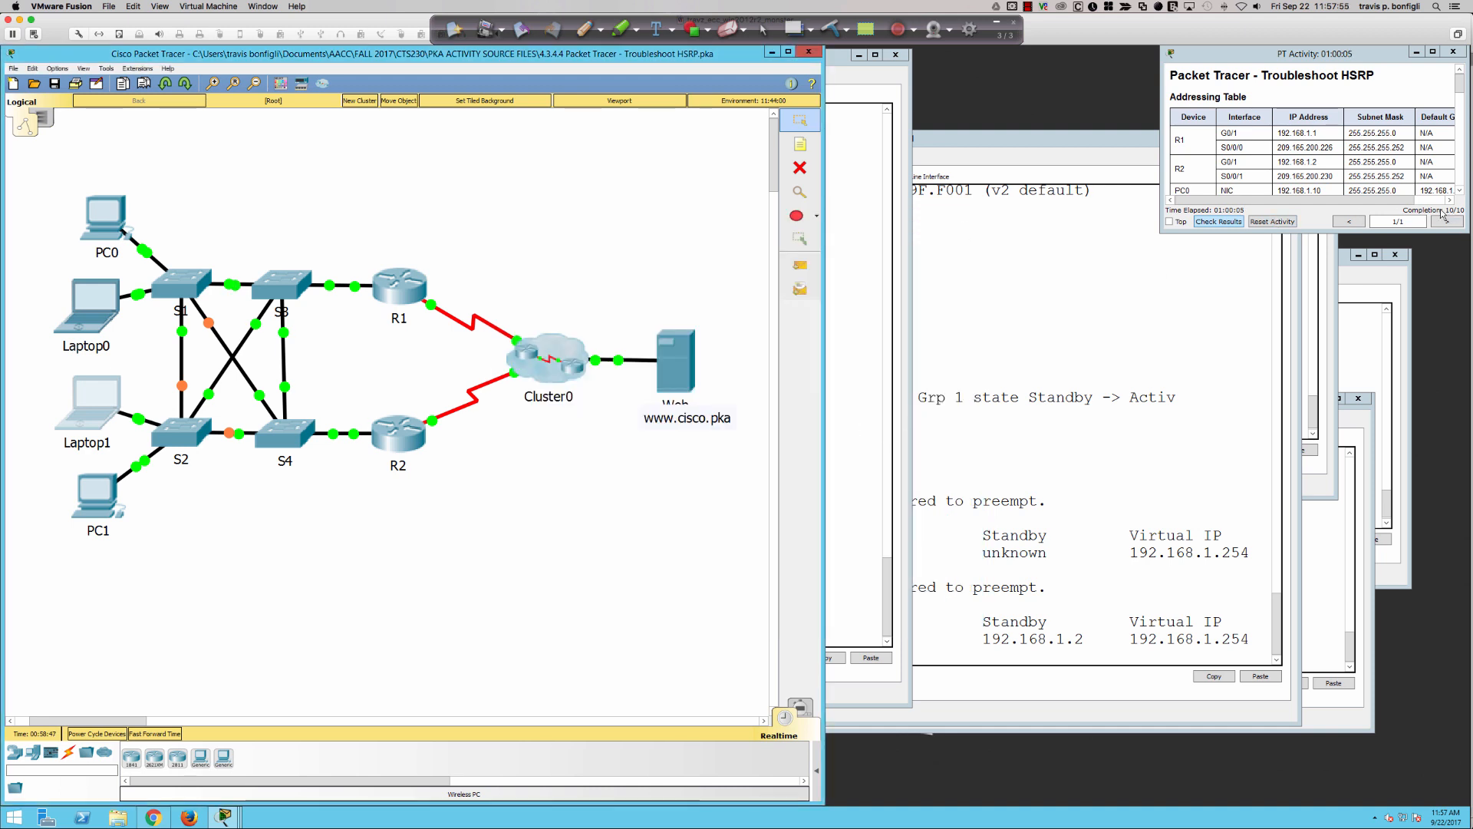
# - Enlarge the activity instructions window to show the full addressing table and move it closer to the topology
pyautogui.moveTo(1367, 234); pyautogui.dragTo(1366, 366)
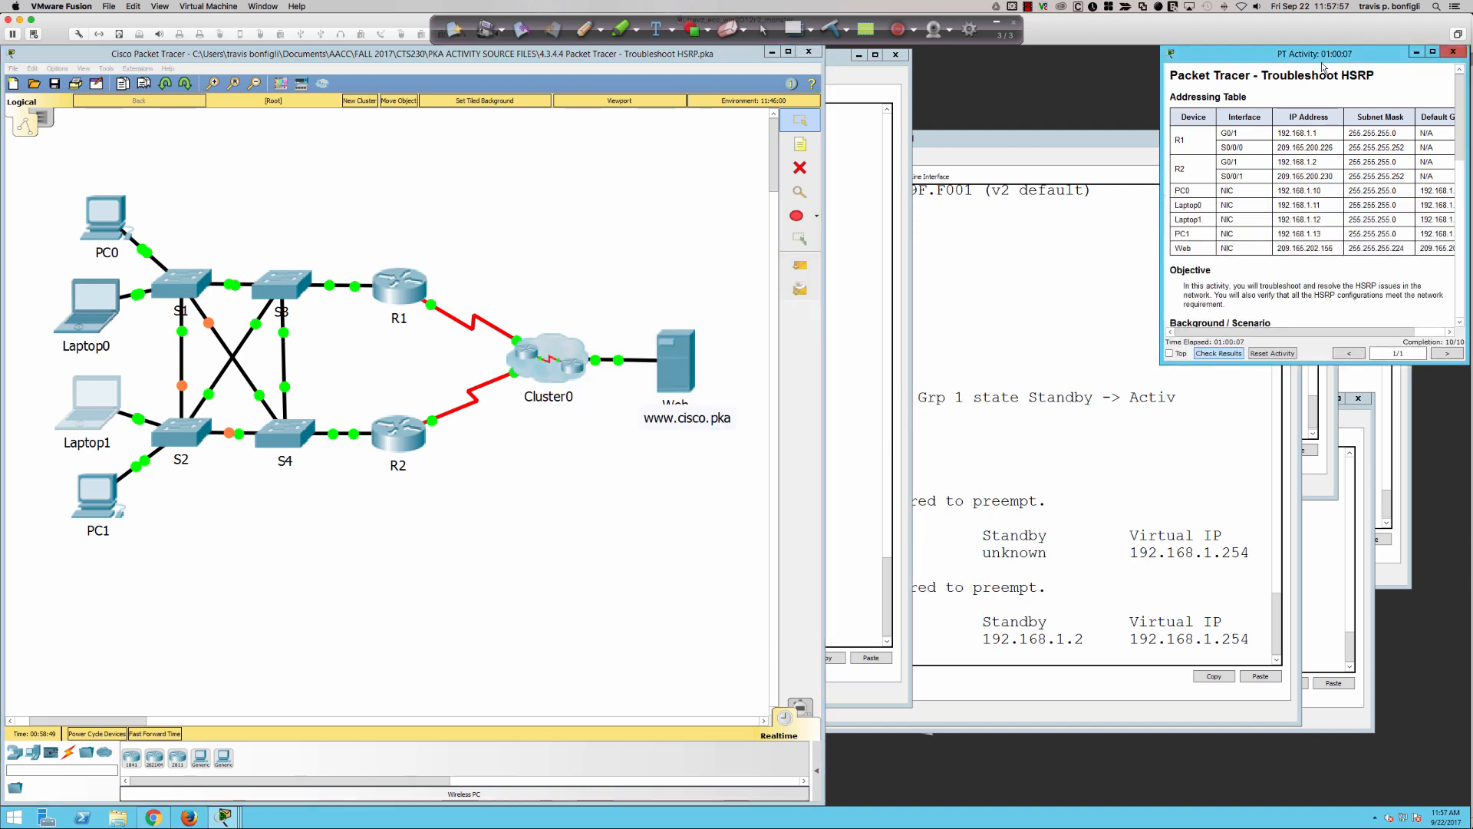
pyautogui.moveTo(1319, 61); pyautogui.dragTo(1080, 67)
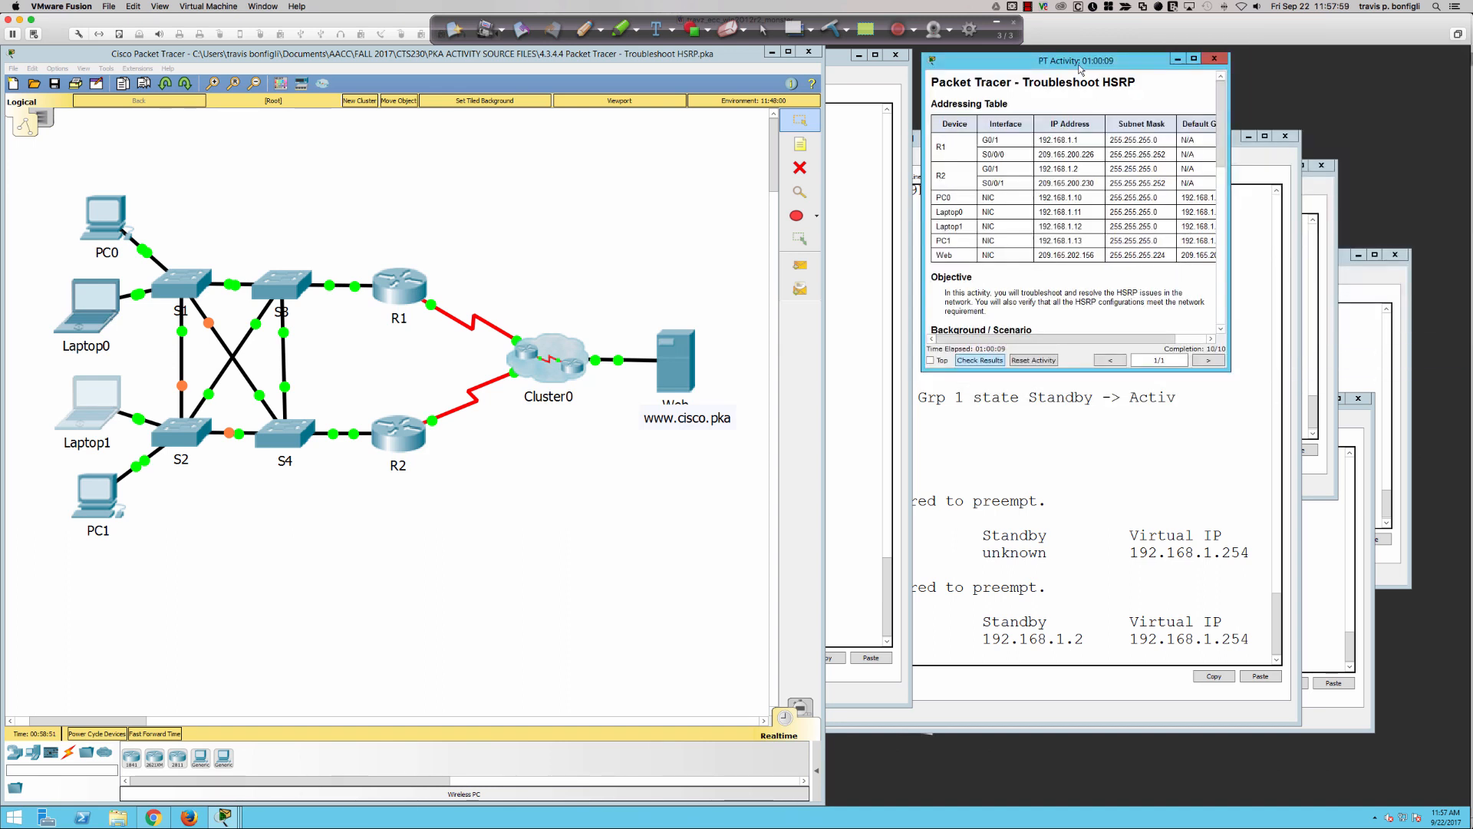